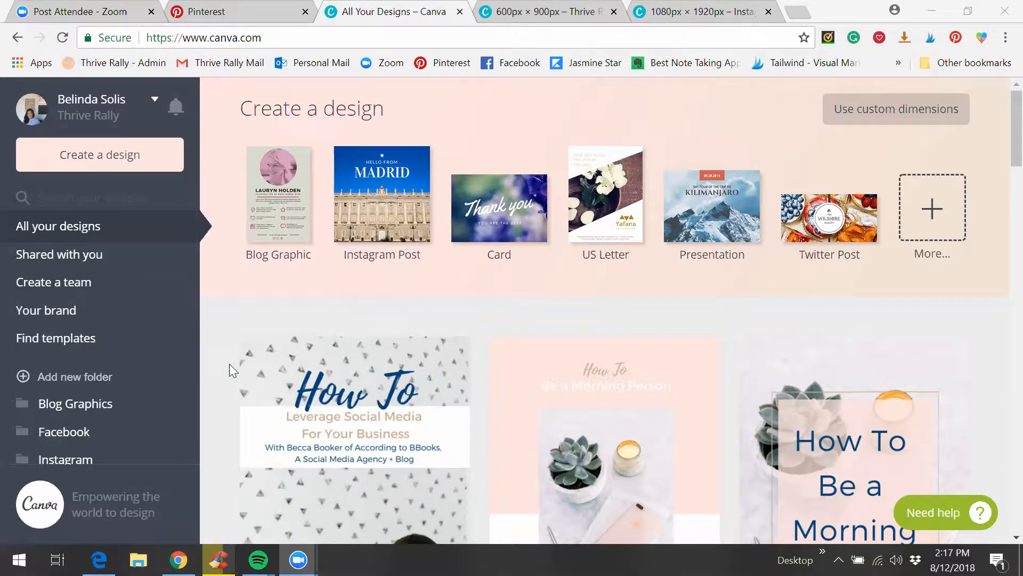
Step: Open the "Instagram Stories - Examples" design from all your designs and look through its pages
scroll(233, 371, down, 3)
scroll(363, 385, down, 2)
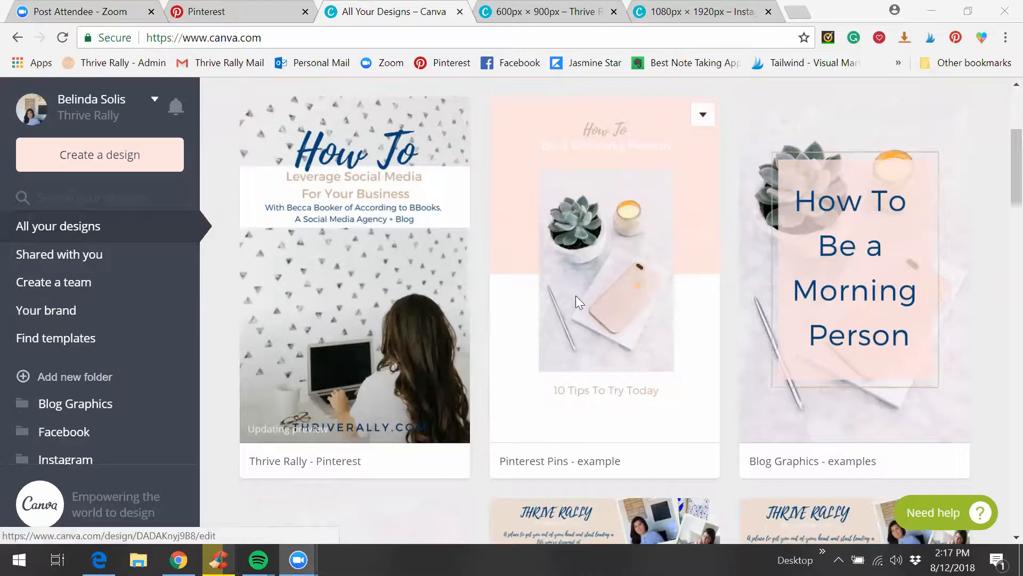
scroll(875, 265, down, 2)
scroll(464, 358, down, 6)
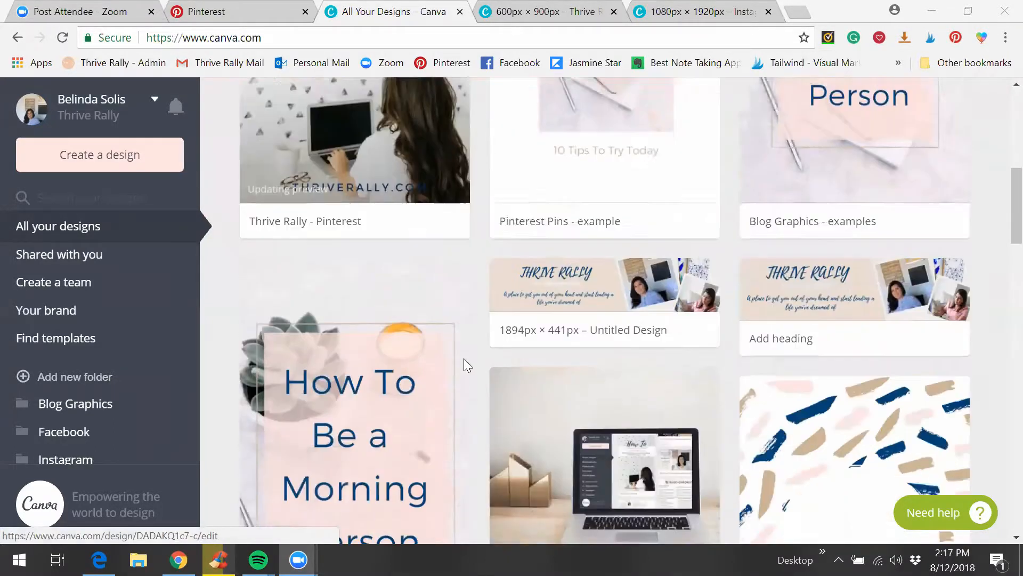
scroll(364, 357, down, 2)
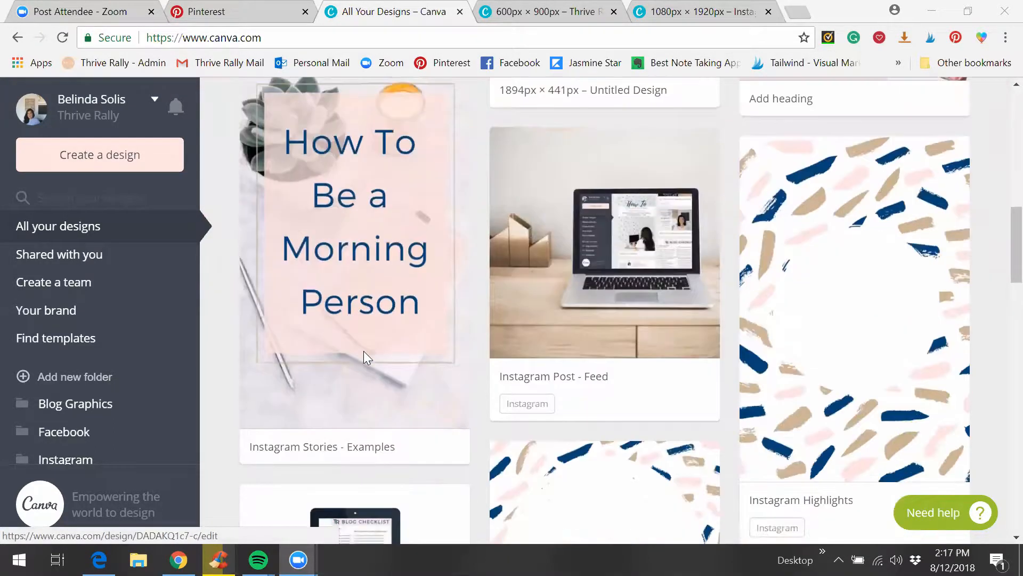
click(337, 302)
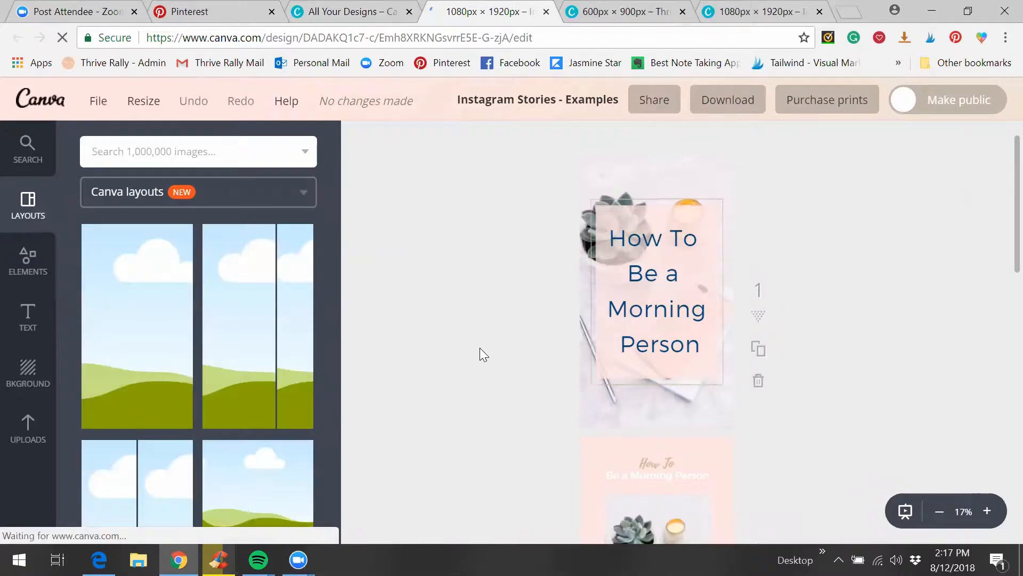
scroll(543, 356, down, 10)
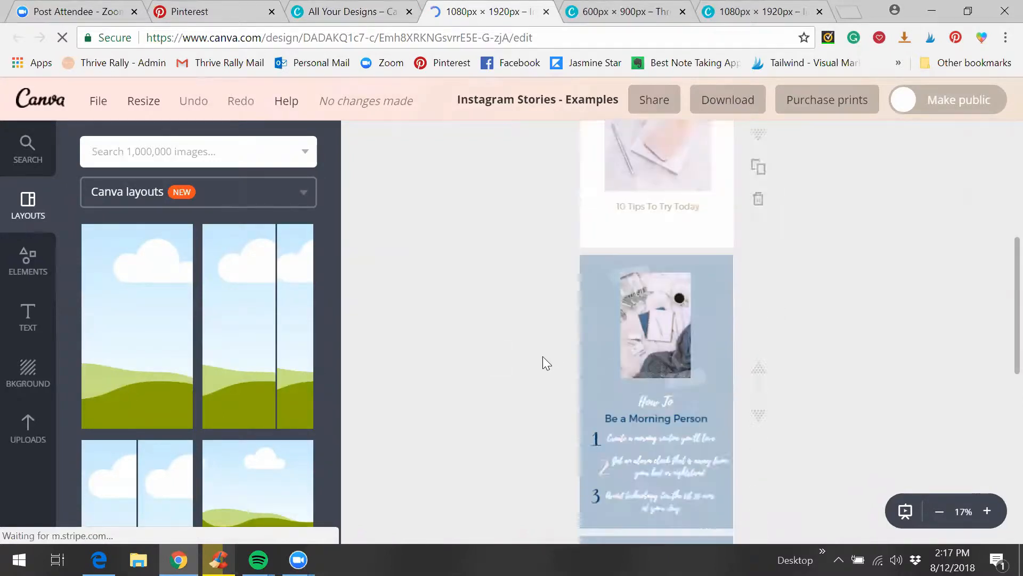
scroll(543, 356, down, 5)
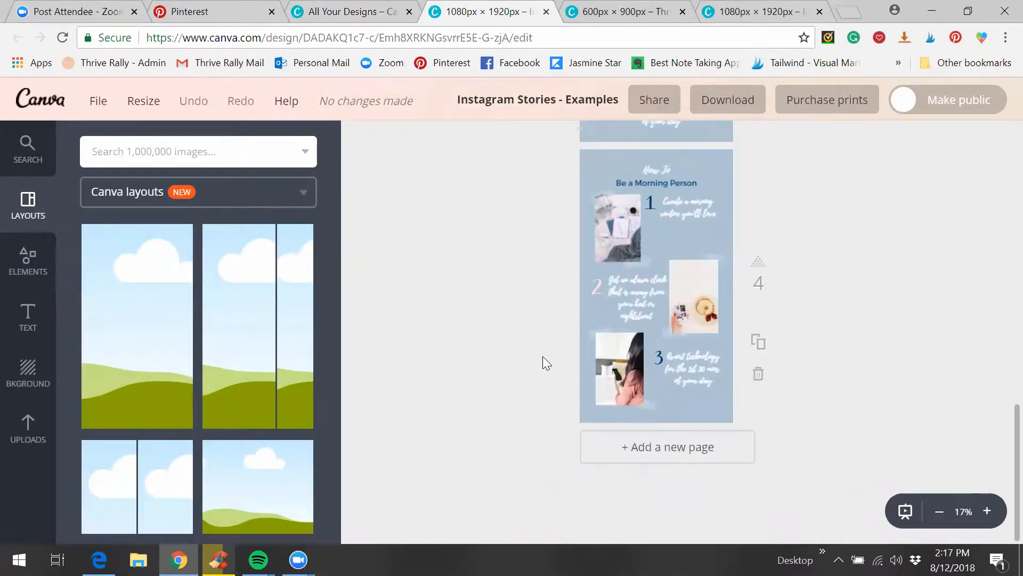
scroll(540, 356, up, 15)
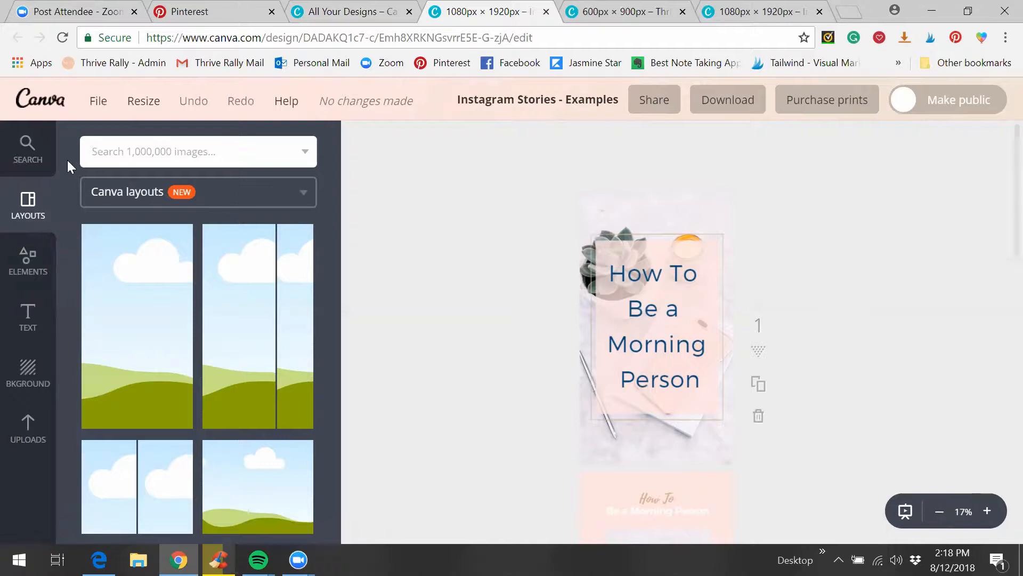
Step: Switch to Pinterest and browse the Instagram Tips board for Instagram story template ideas
click(170, 14)
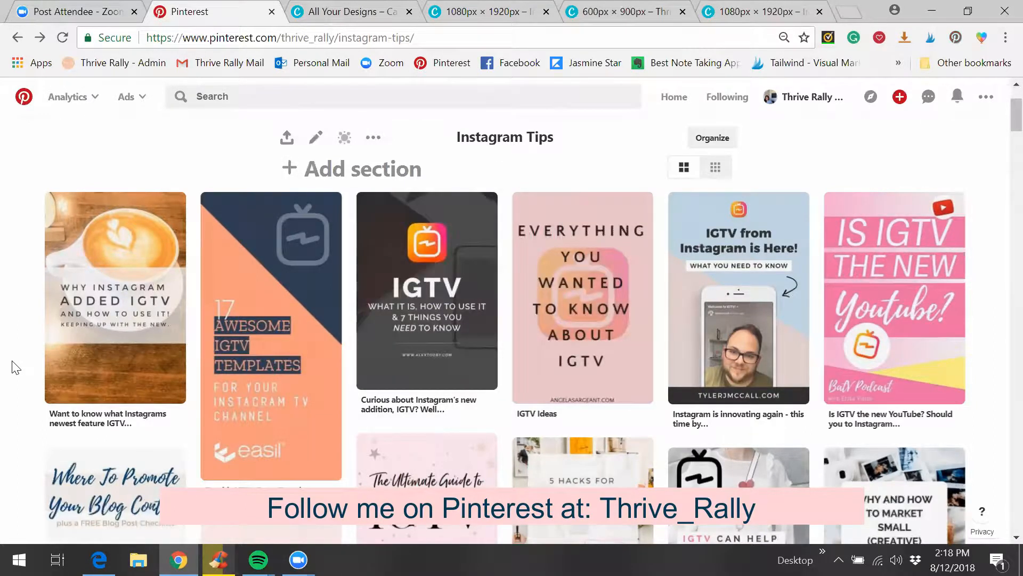
scroll(13, 367, down, 2)
scroll(13, 367, down, 20)
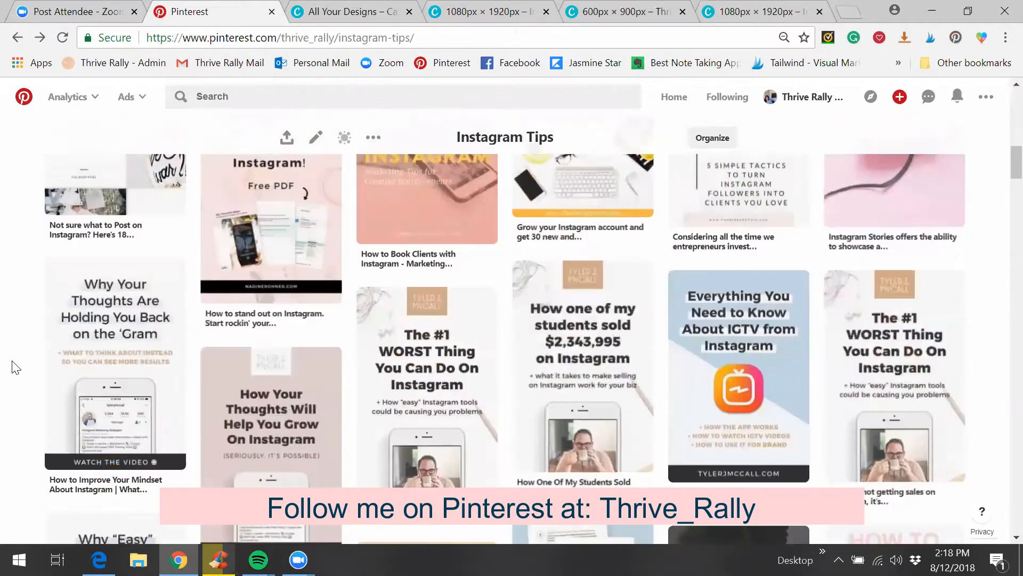
scroll(15, 366, down, 20)
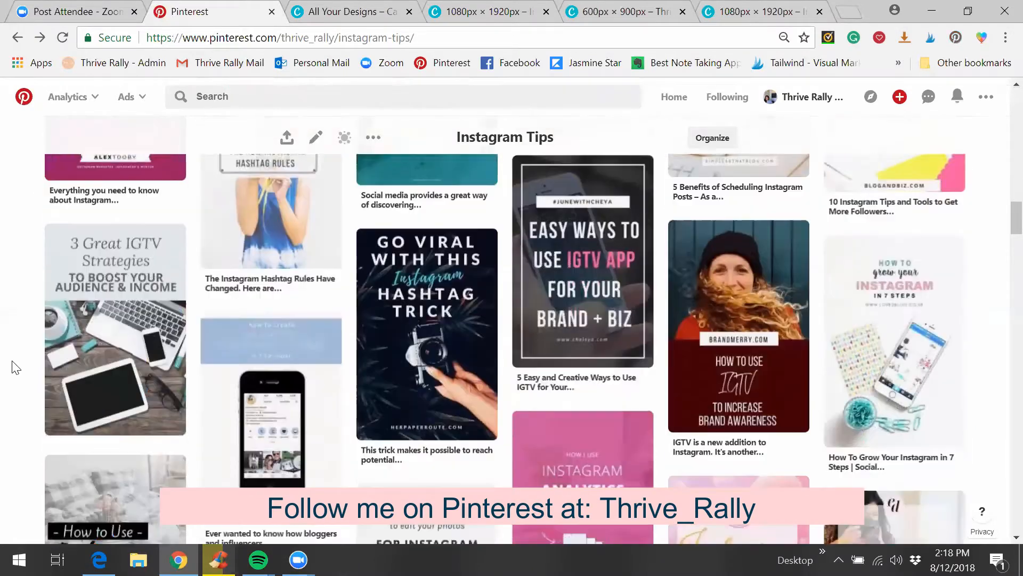
scroll(15, 367, down, 20)
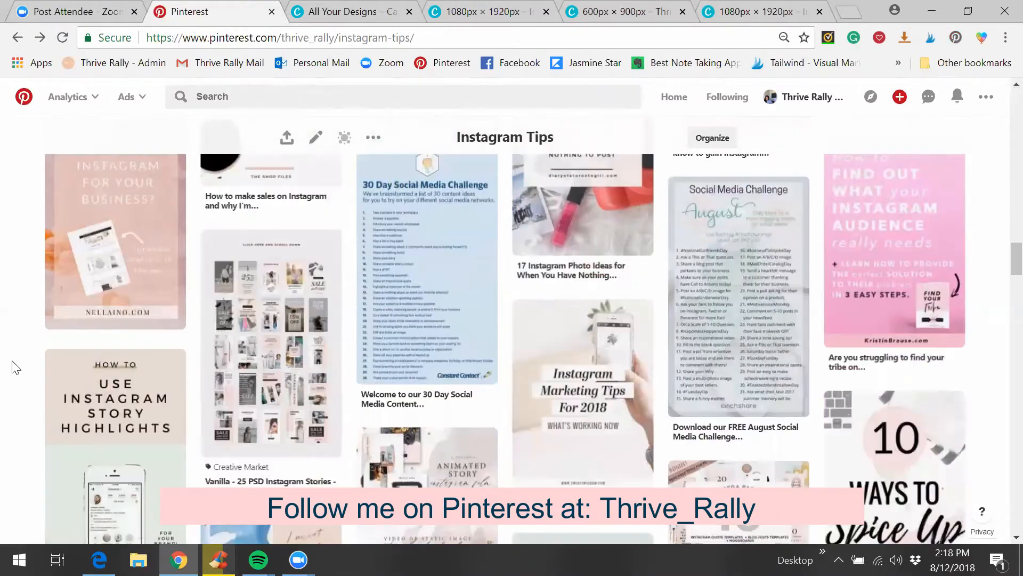
scroll(13, 366, down, 2)
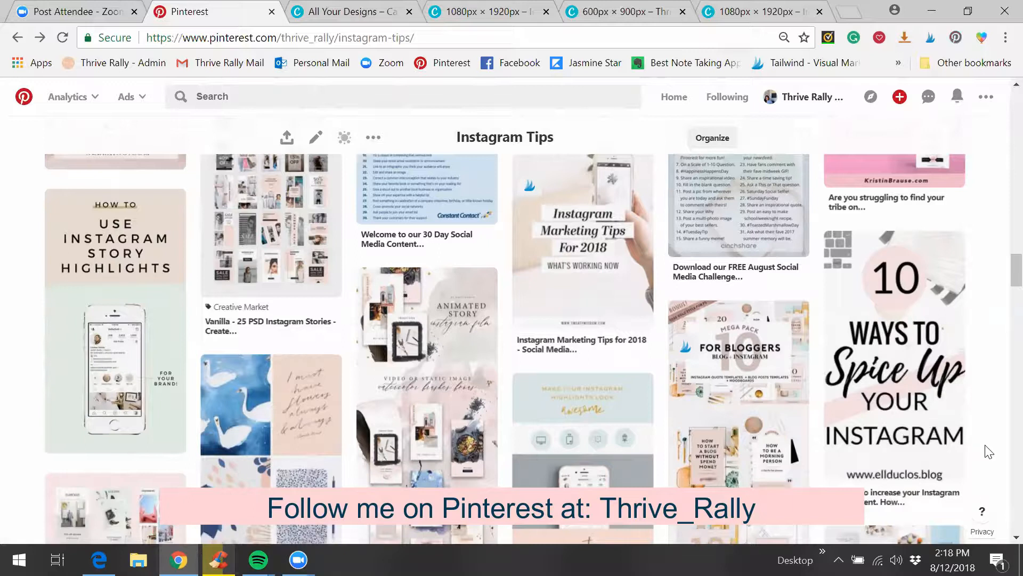
scroll(989, 452, down, 2)
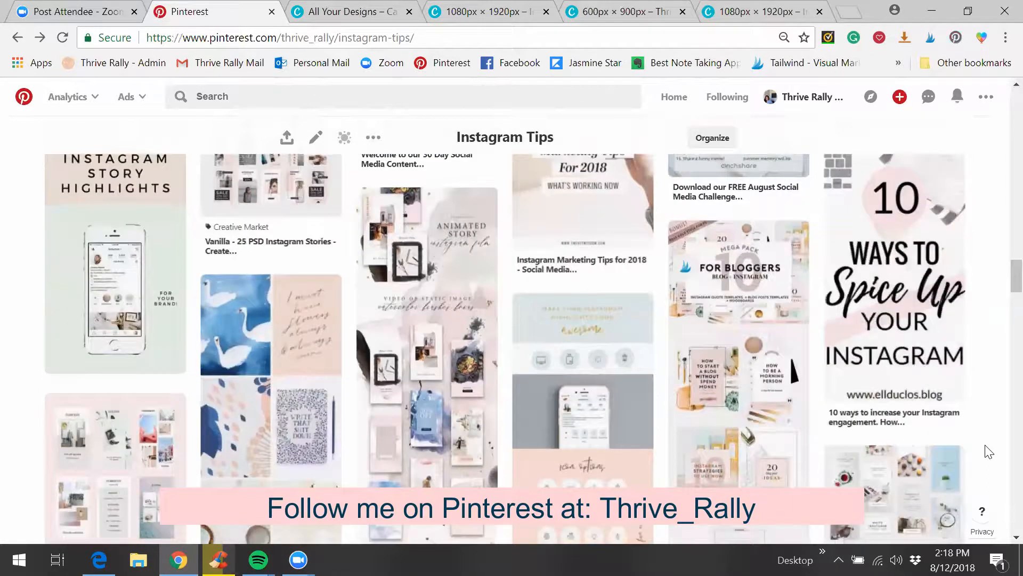
scroll(984, 444, down, 2)
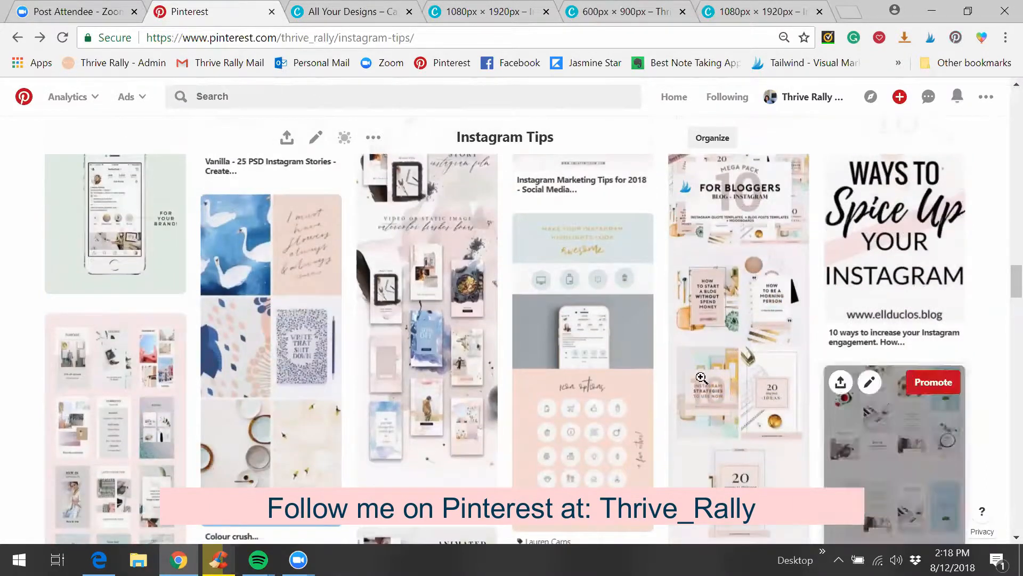
scroll(93, 422, down, 2)
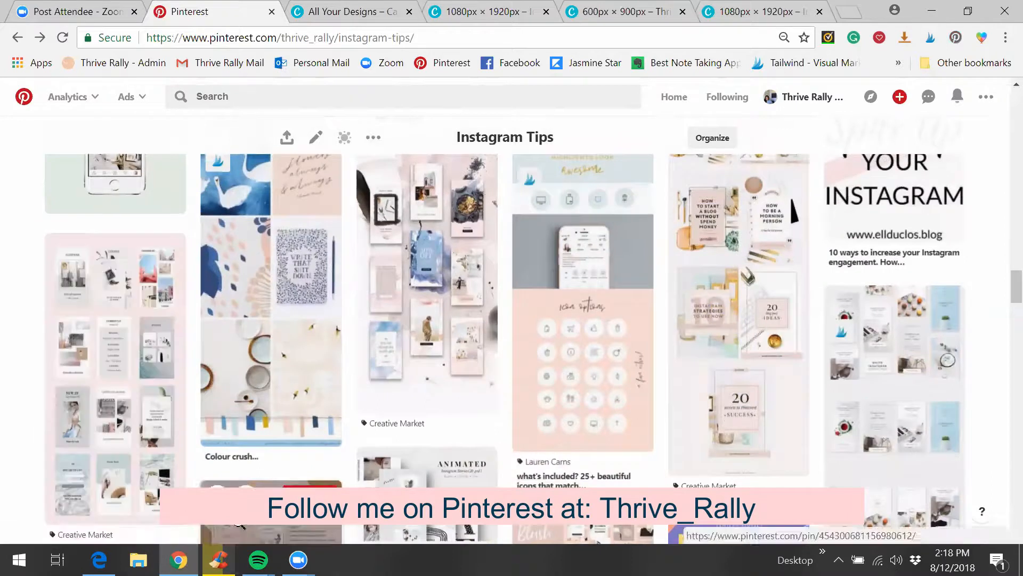
Step: Open the pink Creative Market story template pin, examine its layouts, and return to the board
click(94, 423)
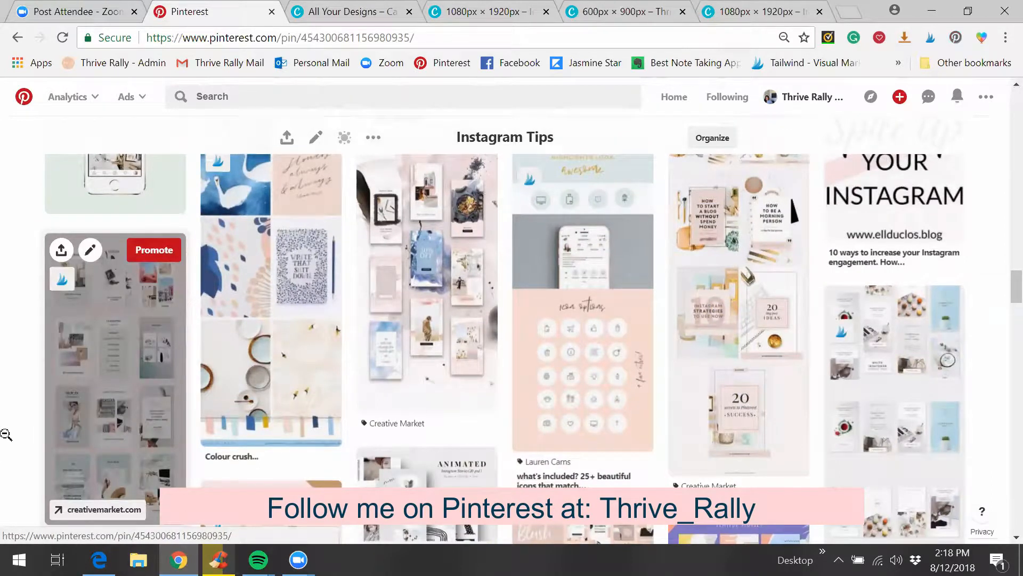
scroll(51, 407, down, 5)
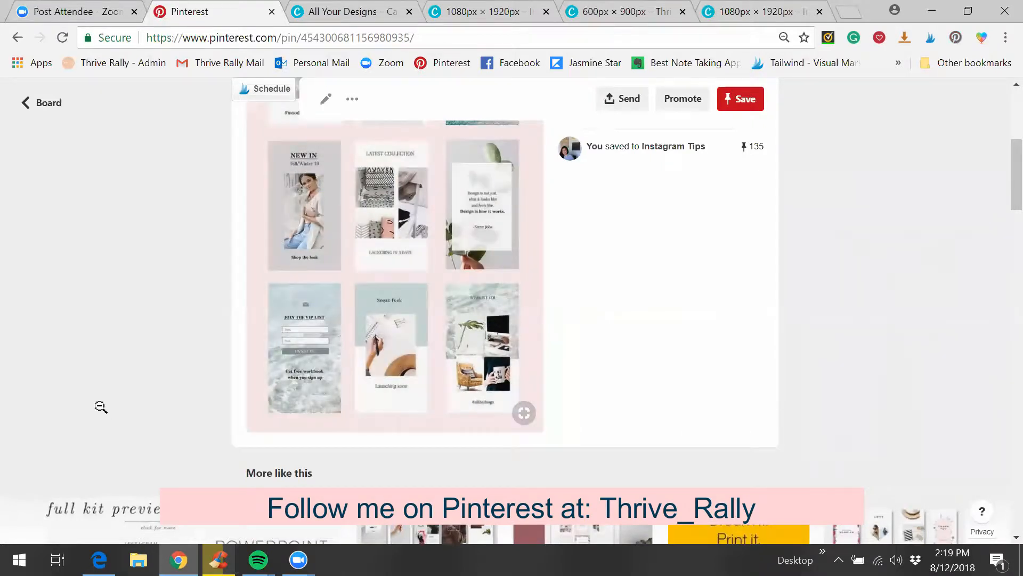
scroll(101, 362, up, 5)
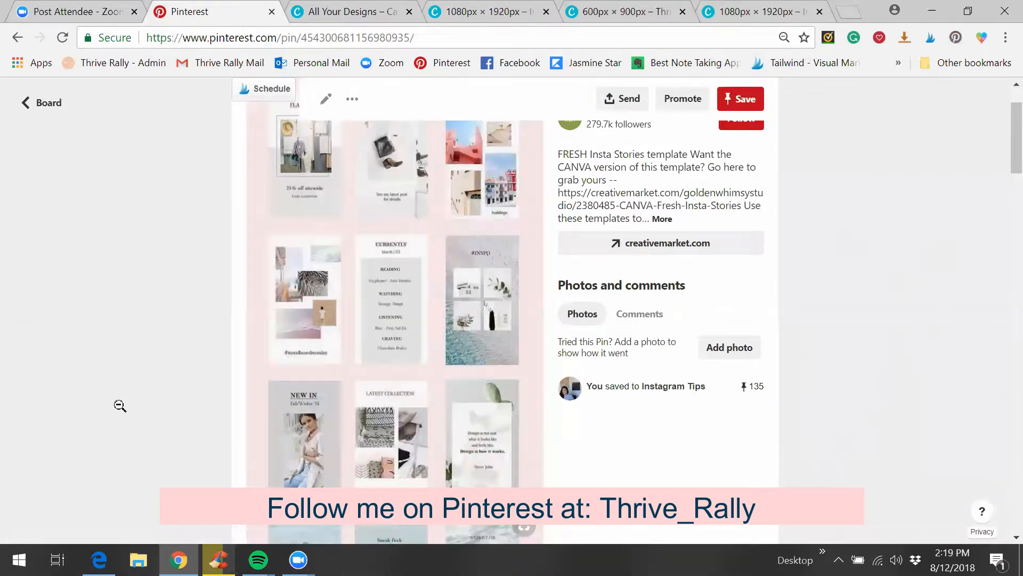
scroll(120, 405, up, 2)
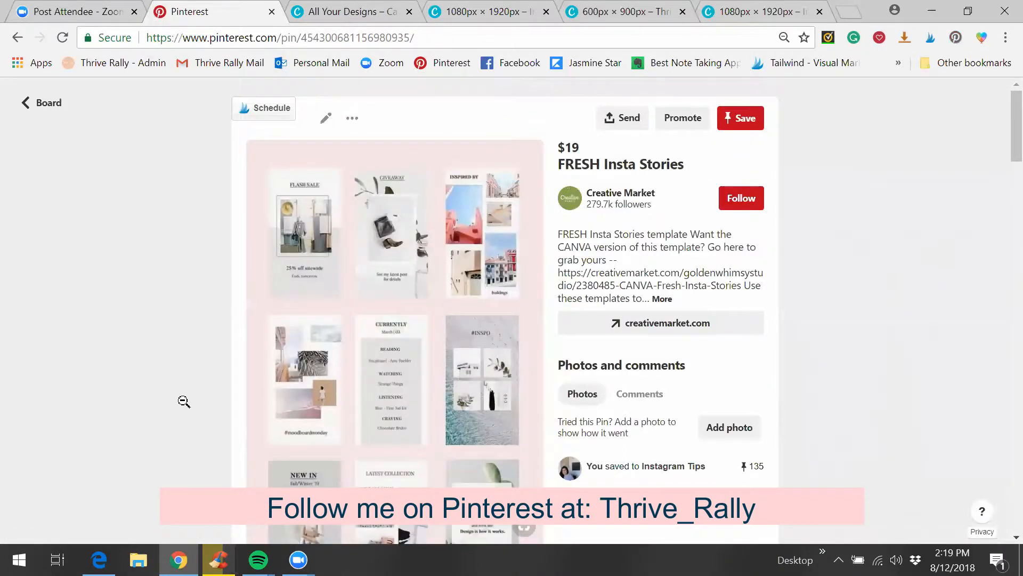
click(38, 107)
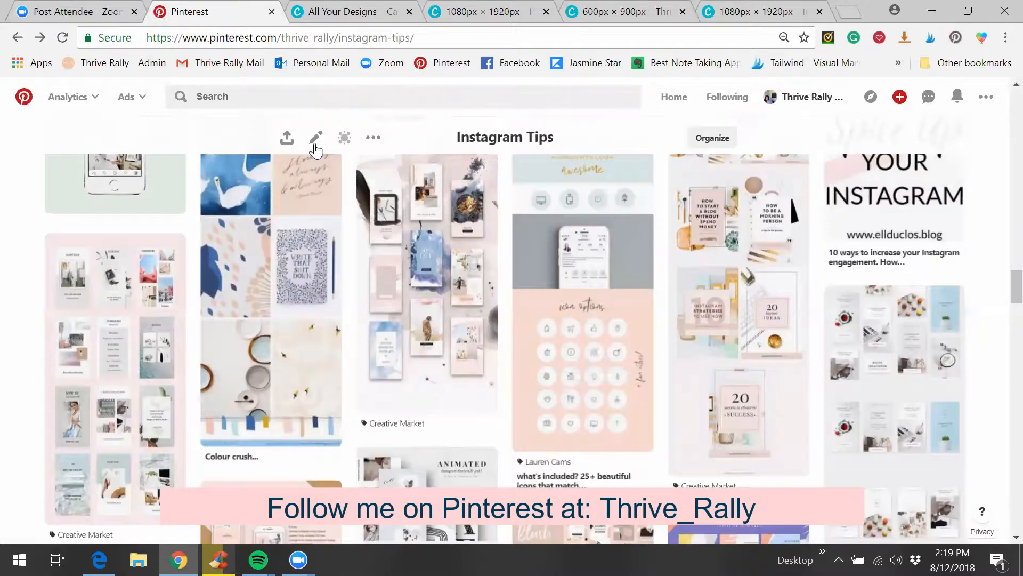
Step: Open the "6 Instagram Story Template" pin, examine its layouts, and go back to browsing the Instagram Tips board
scroll(19, 366, down, 1)
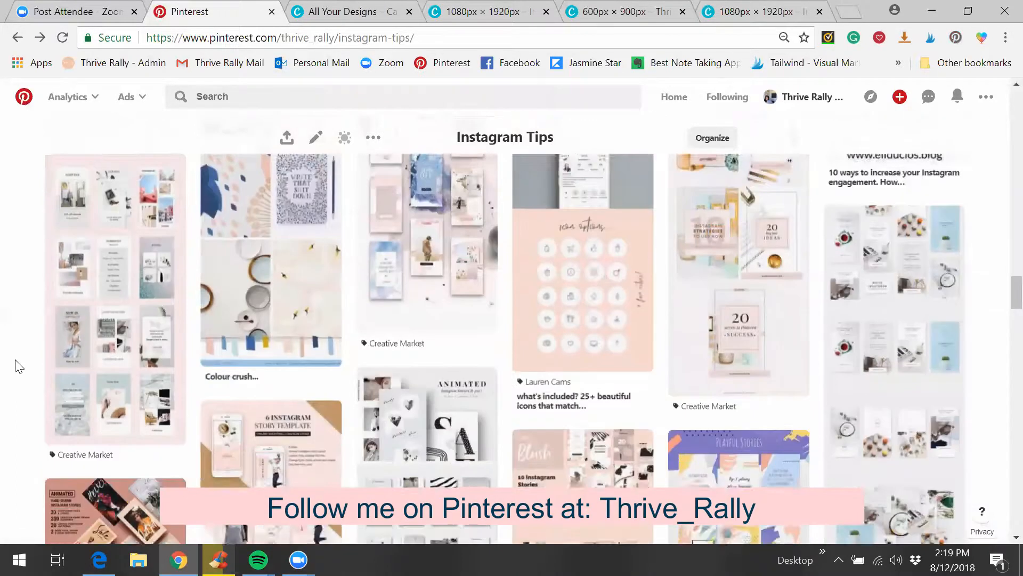
scroll(19, 367, down, 2)
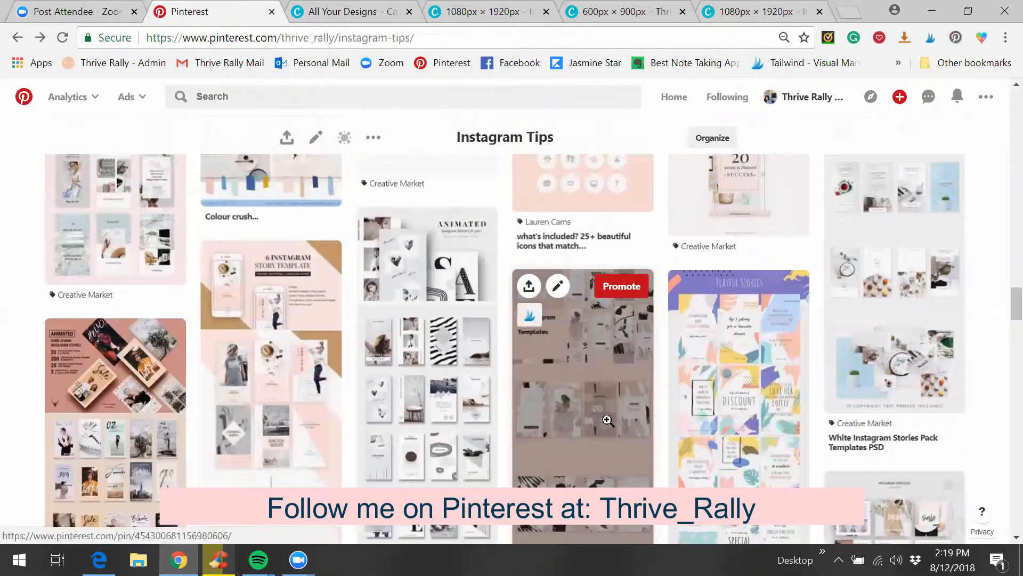
click(302, 379)
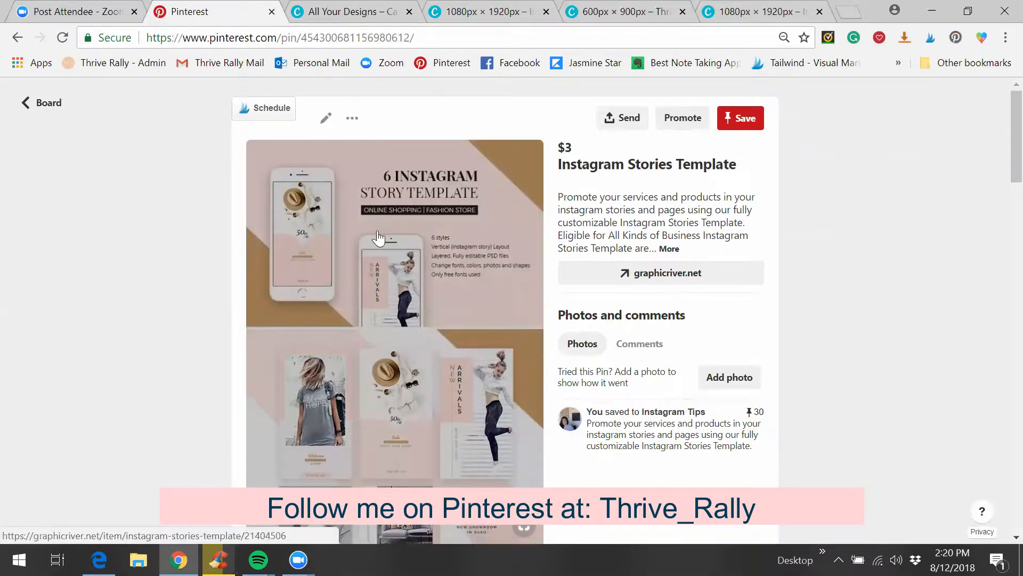
scroll(425, 411, down, 1)
scroll(425, 411, down, 5)
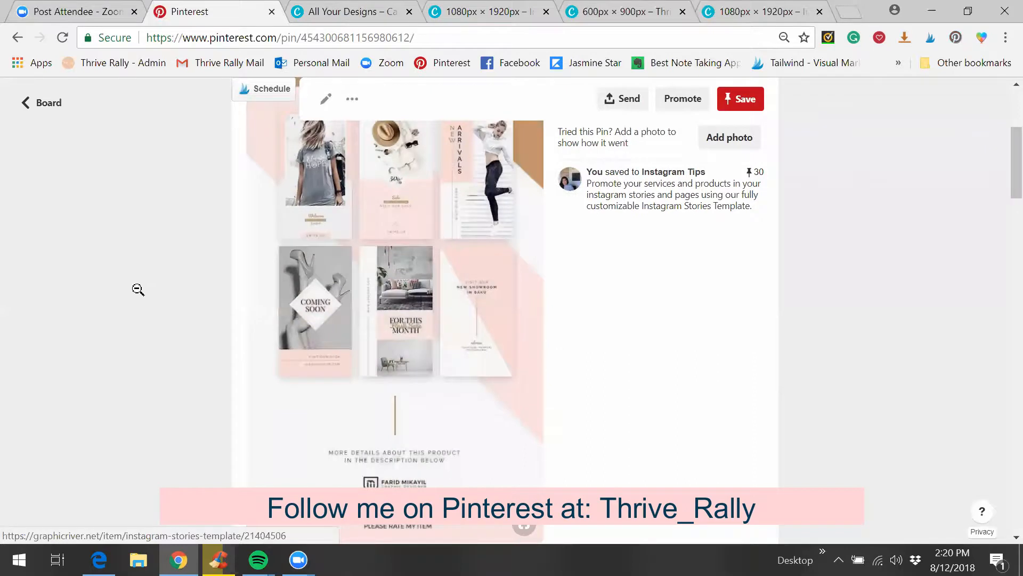
scroll(93, 211, up, 4)
scroll(93, 212, up, 2)
click(43, 102)
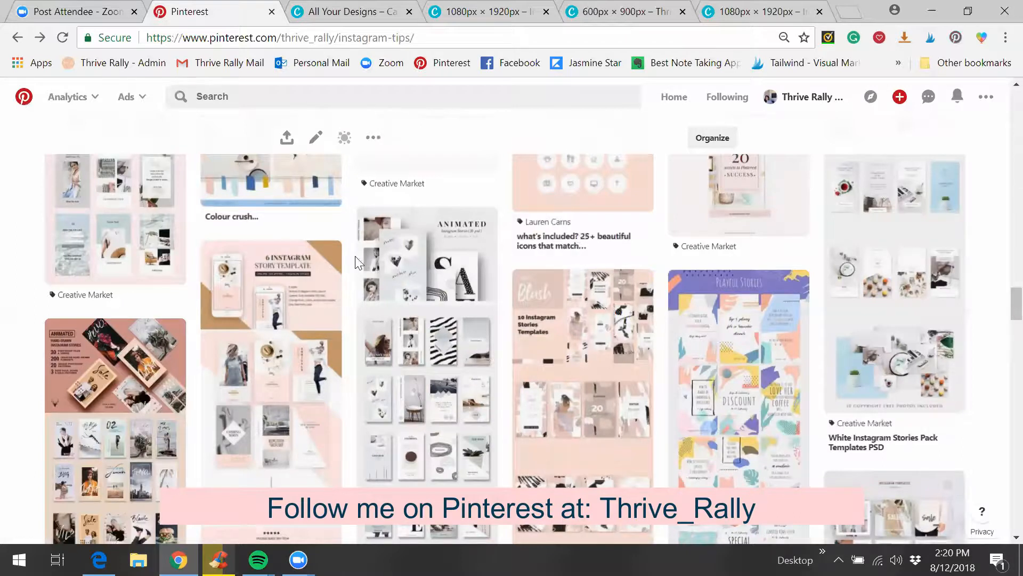
scroll(353, 263, up, 2)
scroll(353, 263, up, 3)
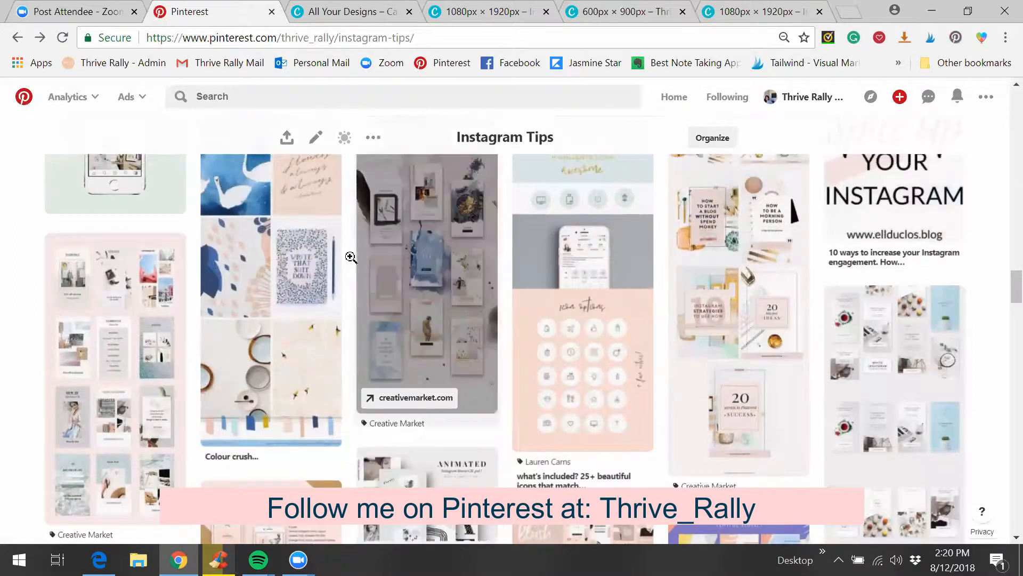
Step: Switch to the "Instagram Stories - Examples" design in Canva and review its example pages, ending at page 1
click(688, 26)
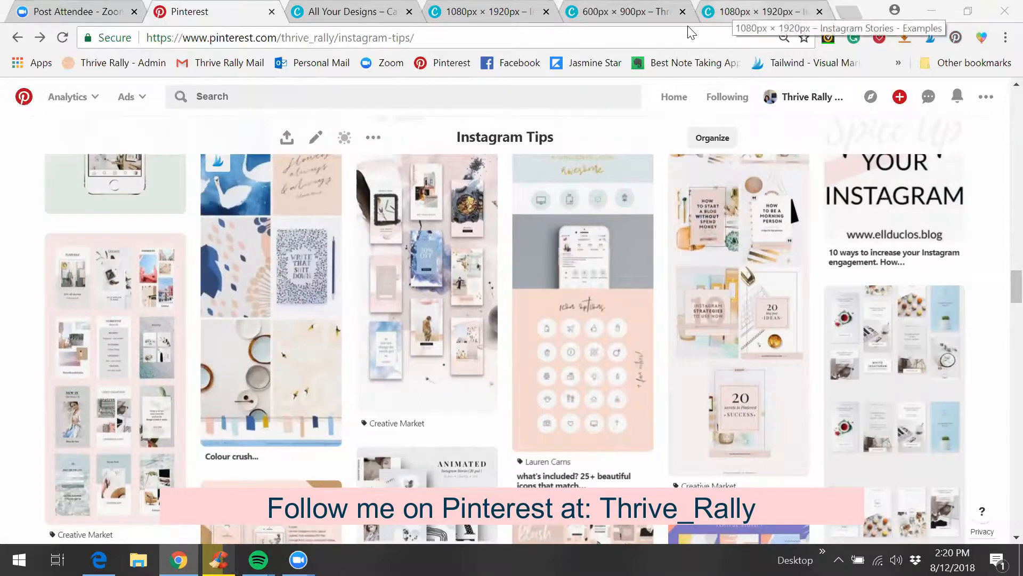
click(384, 13)
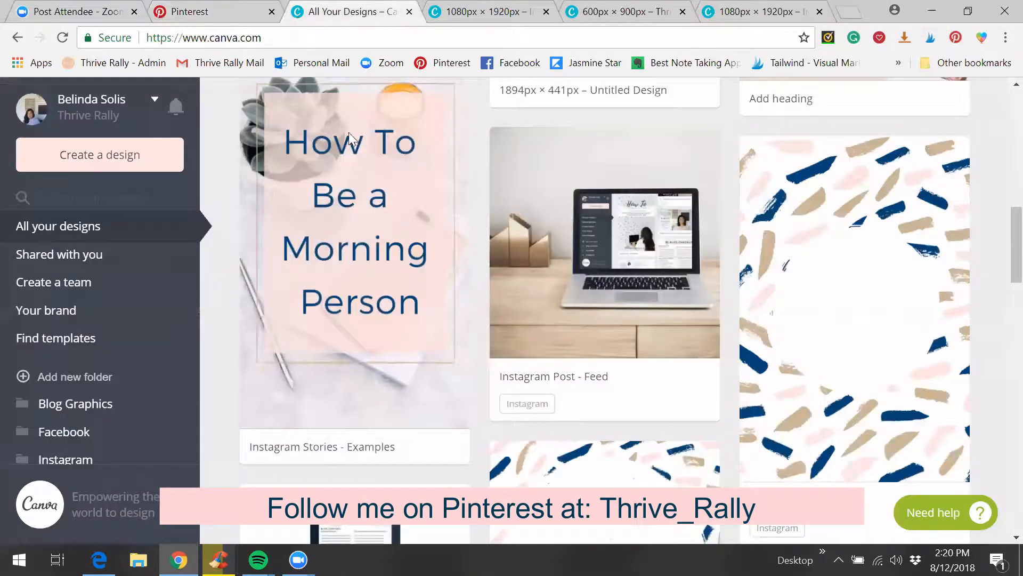
click(738, 12)
scroll(867, 300, down, 3)
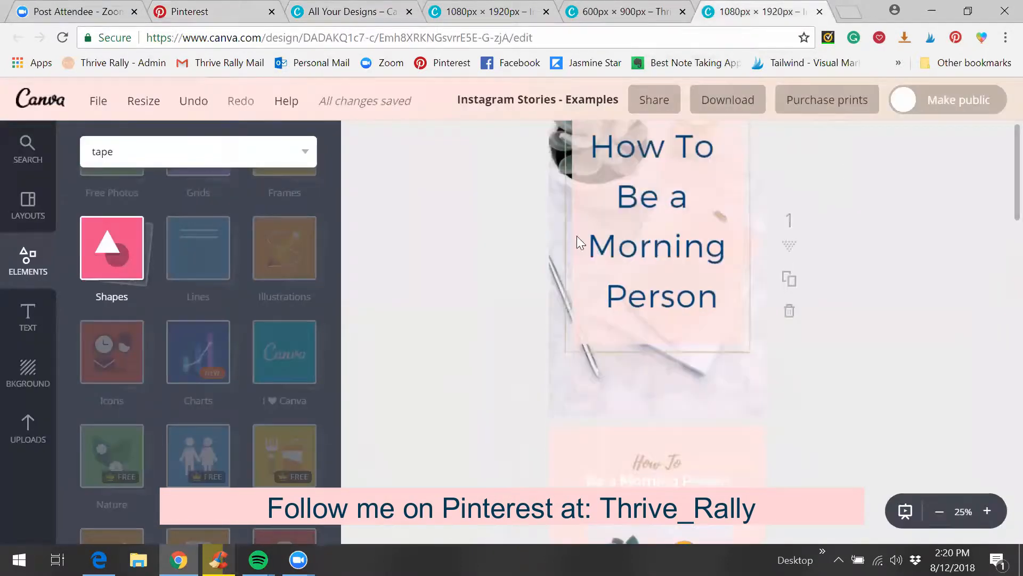
scroll(656, 333, down, 5)
scroll(750, 343, down, 10)
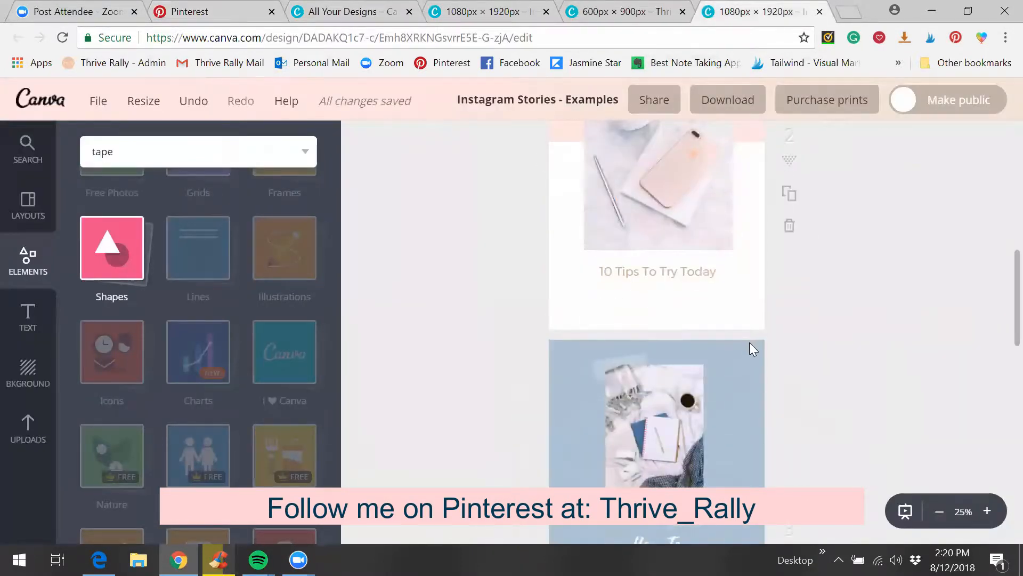
scroll(826, 358, up, 5)
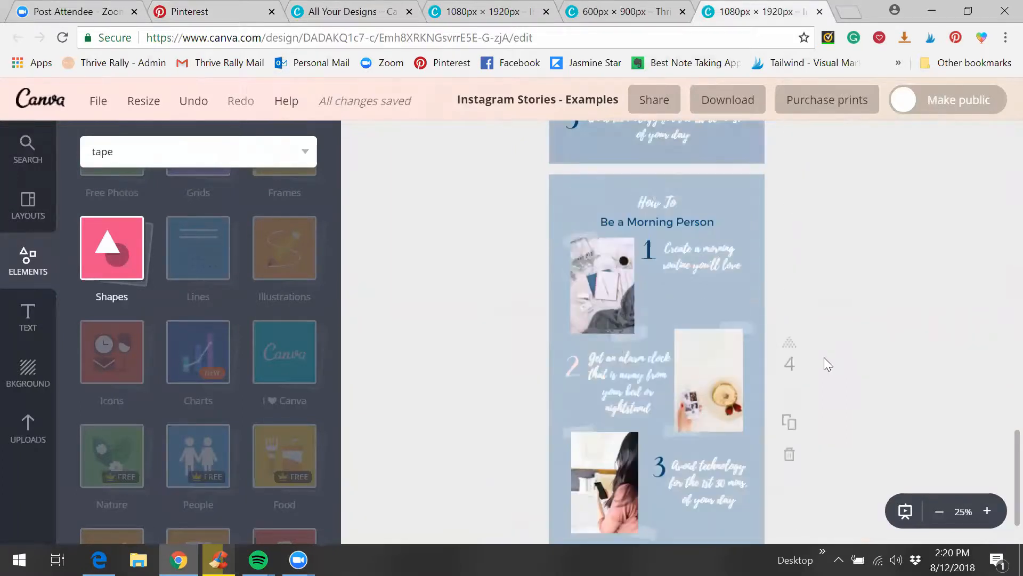
scroll(623, 499, down, 2)
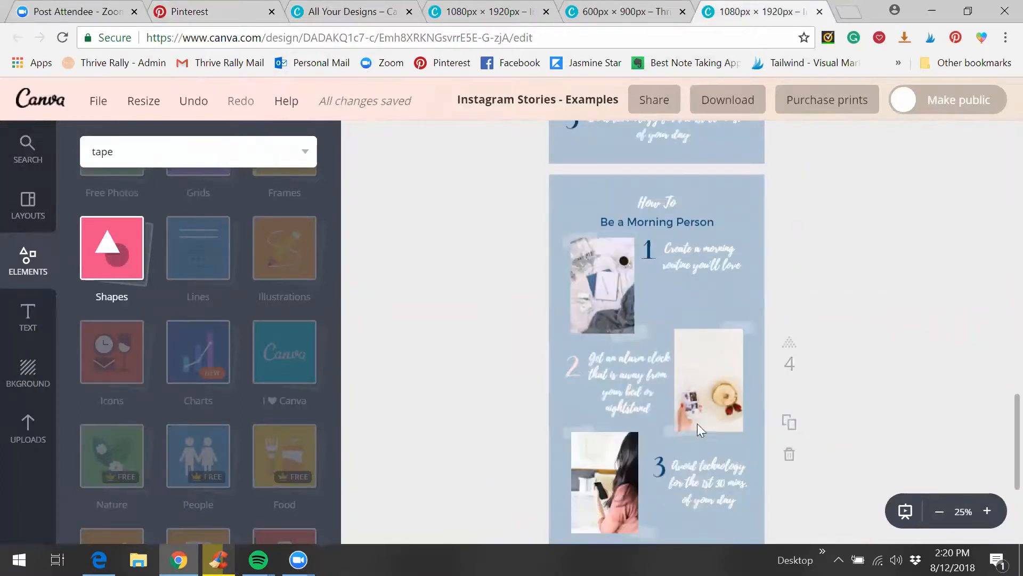
scroll(612, 366, up, 6)
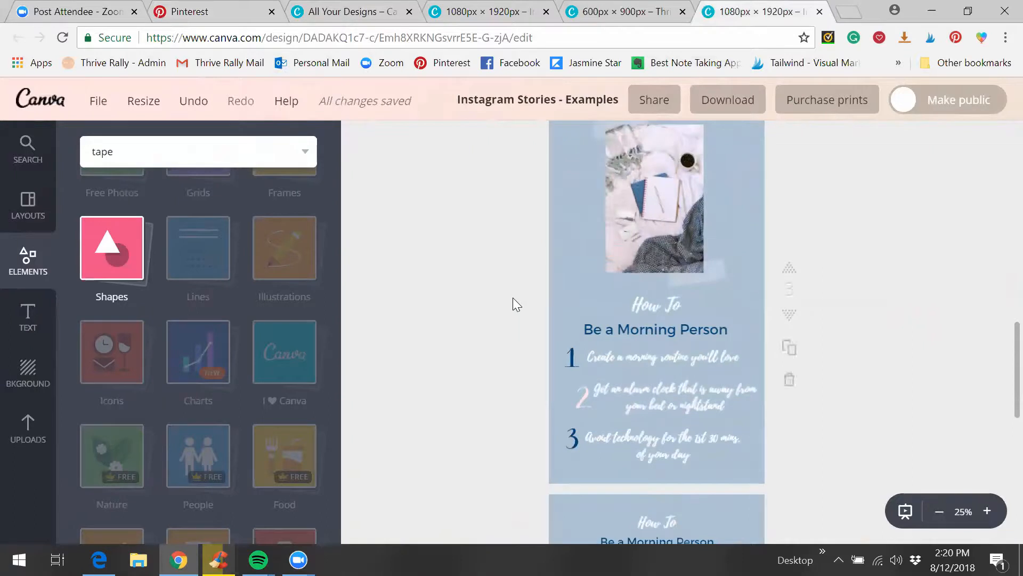
scroll(514, 298, up, 8)
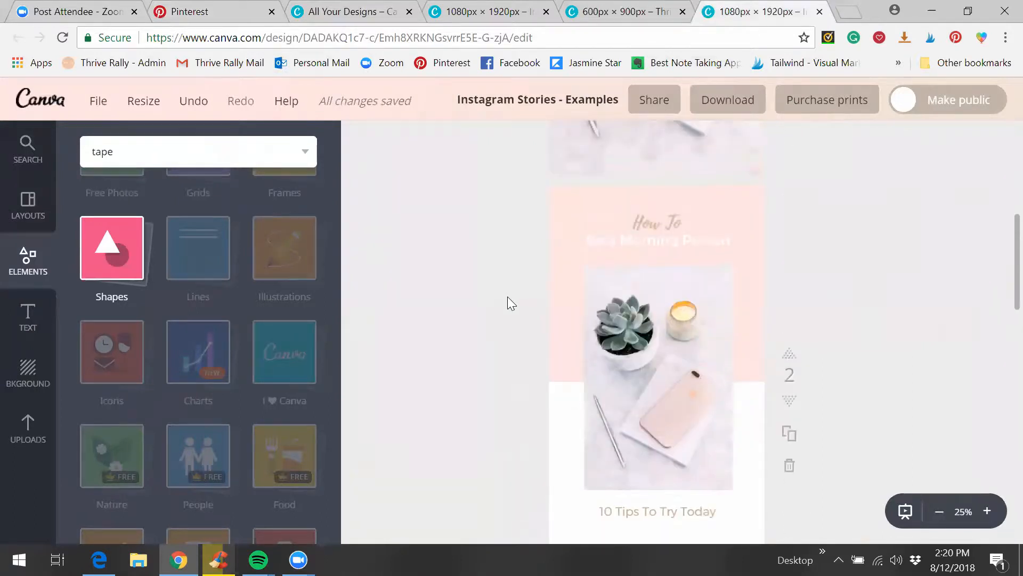
scroll(508, 296, up, 6)
scroll(504, 298, up, 1)
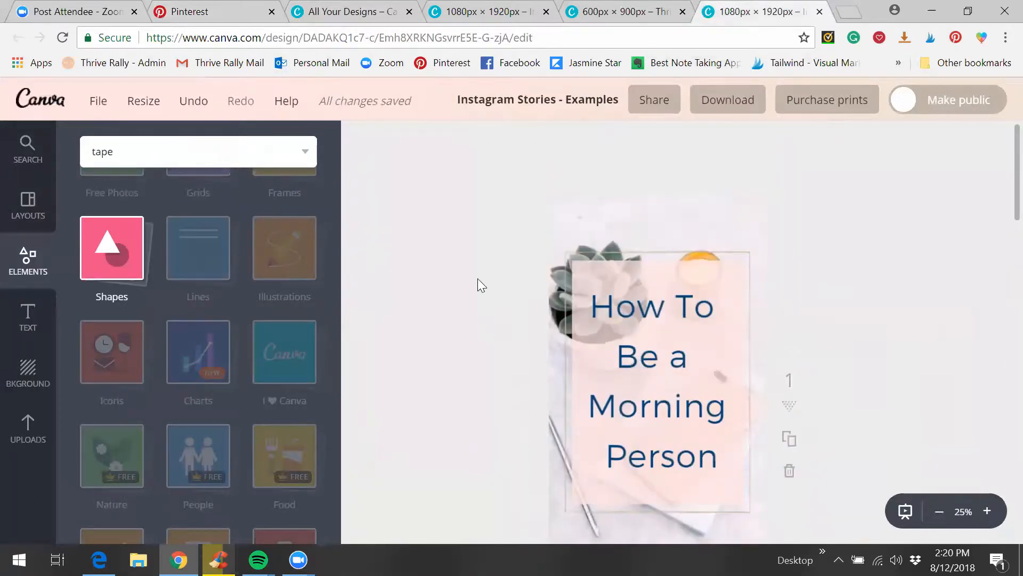
Step: Switch to File Explorer, maximize its window and open the Photos folder in Dropbox
scroll(463, 288, down, 1)
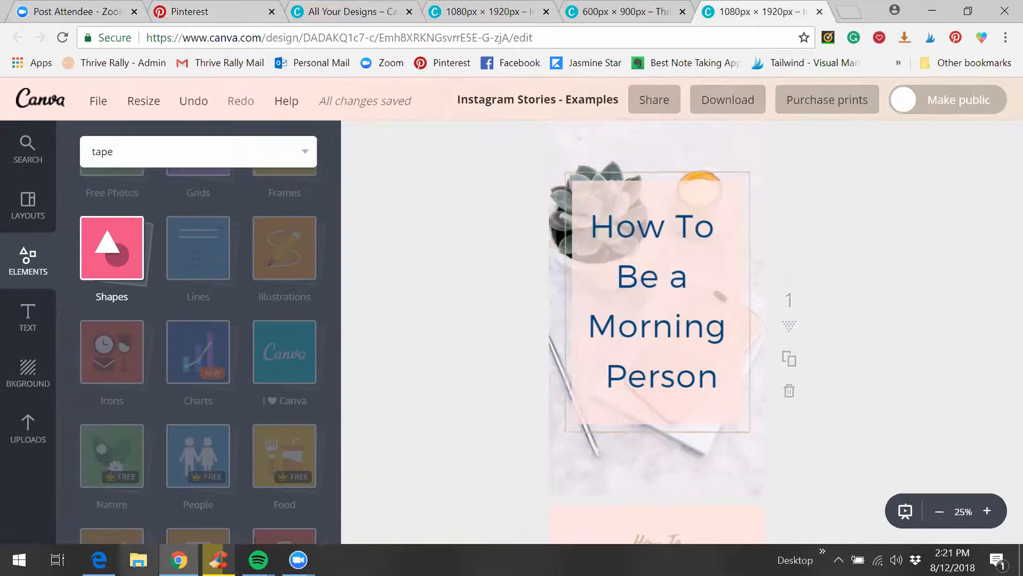
click(138, 559)
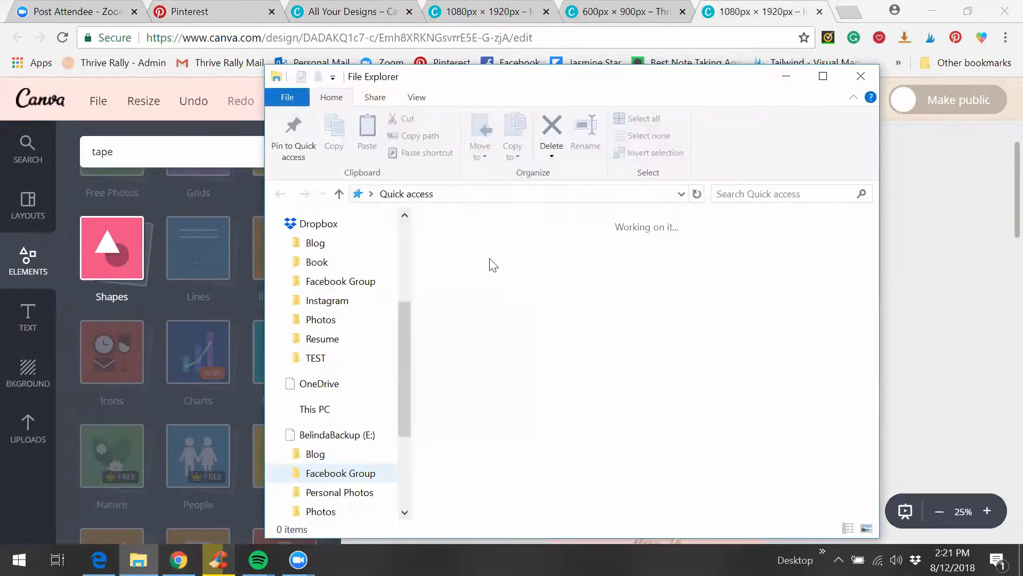
click(822, 76)
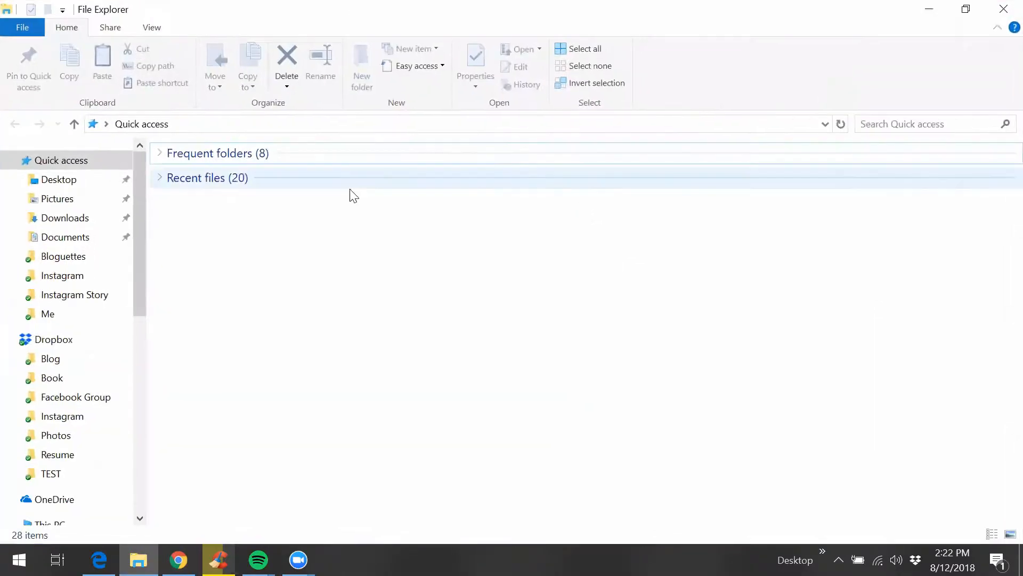
scroll(91, 249, down, 1)
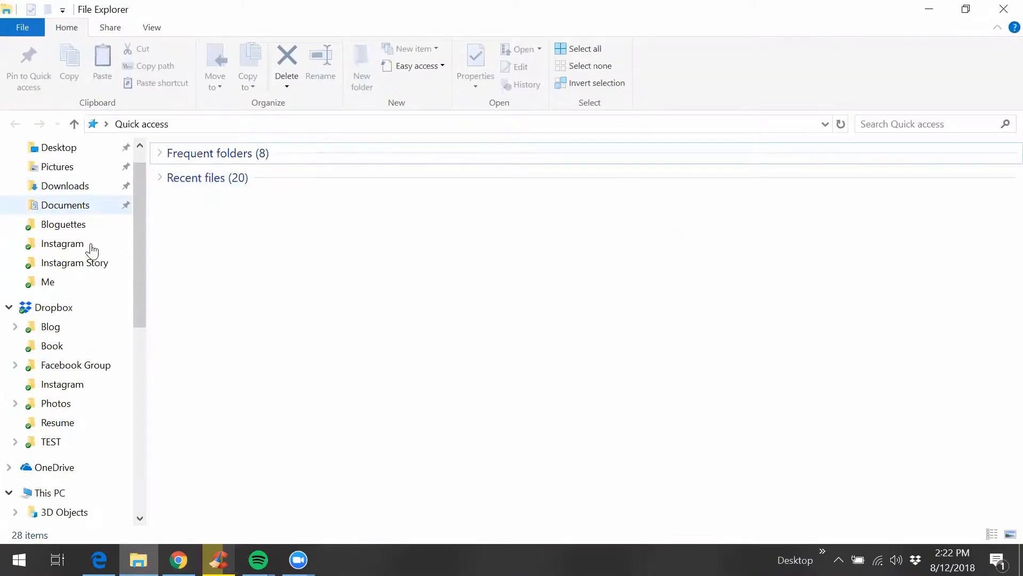
click(56, 406)
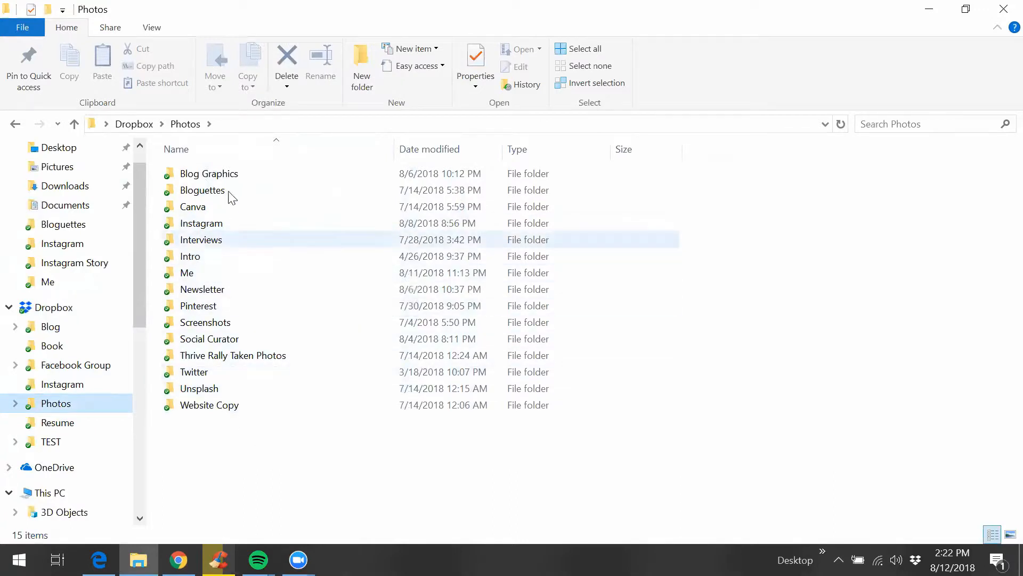
Step: Open the Bloguettes folder, browse its stock photos and return to the Photos folder
mouse_move(223, 305)
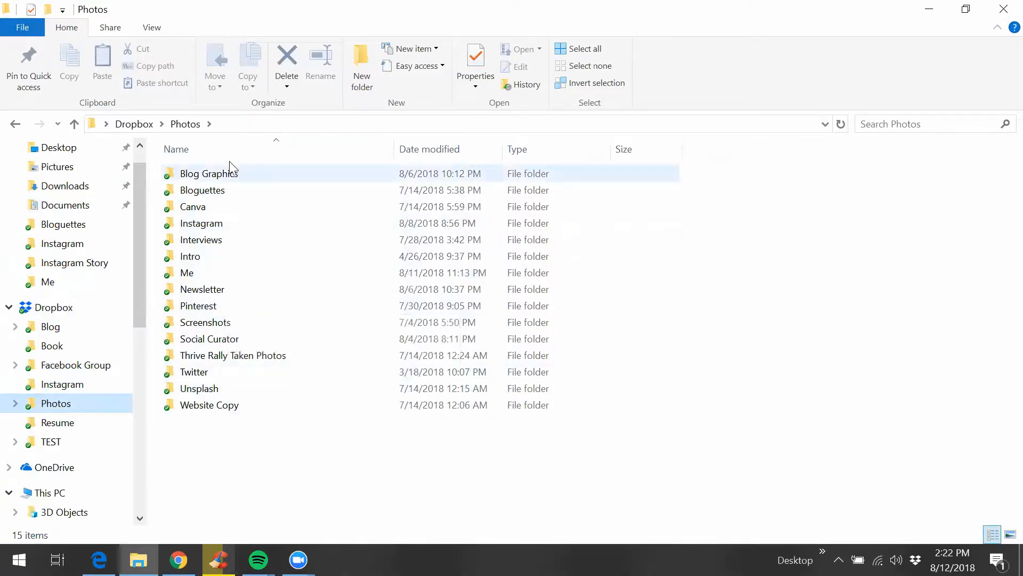
mouse_move(231, 197)
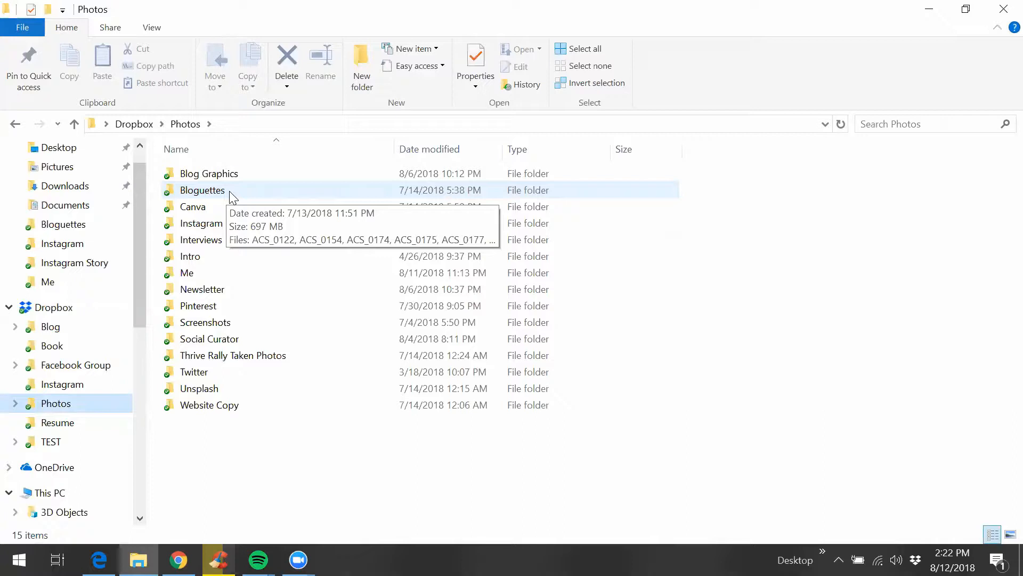
click(230, 193)
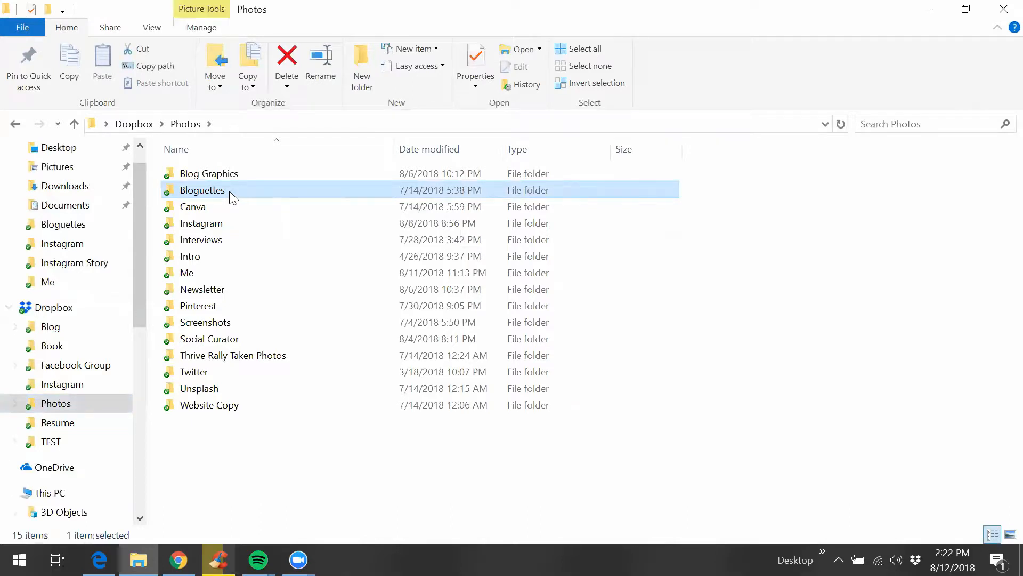
double_click(224, 192)
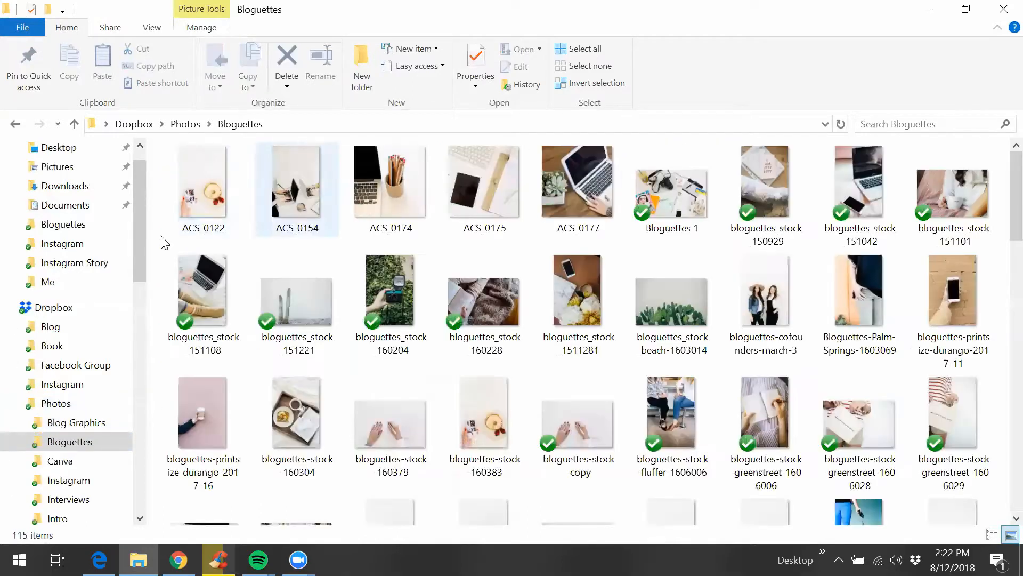
scroll(853, 304, down, 10)
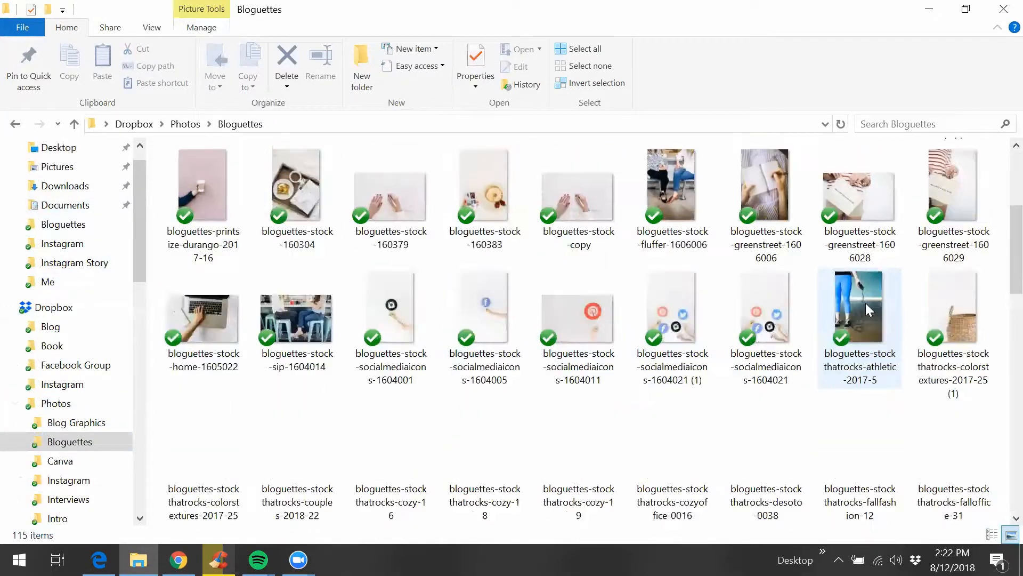
scroll(805, 338, down, 3)
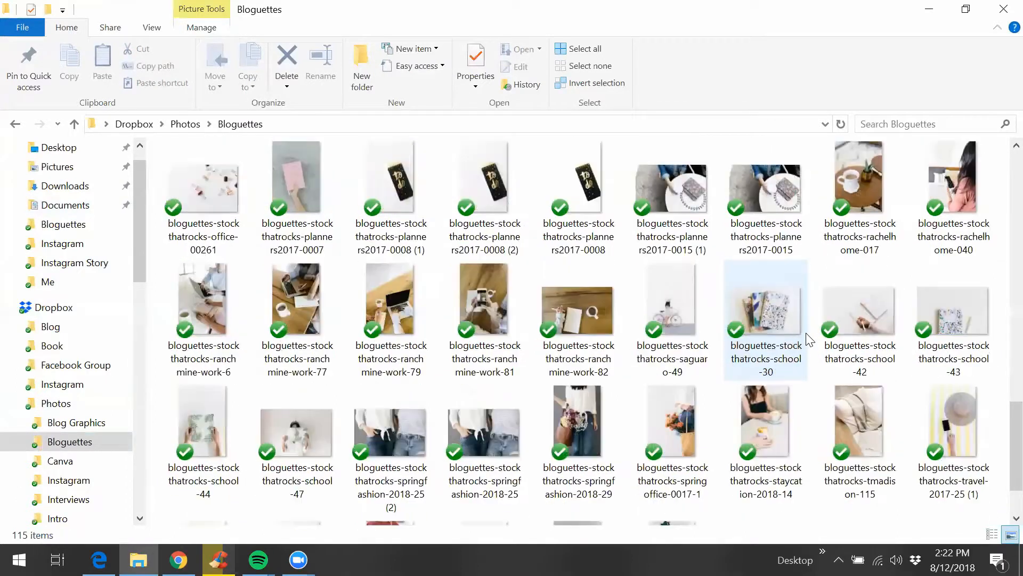
scroll(807, 339, up, 6)
scroll(807, 339, up, 3)
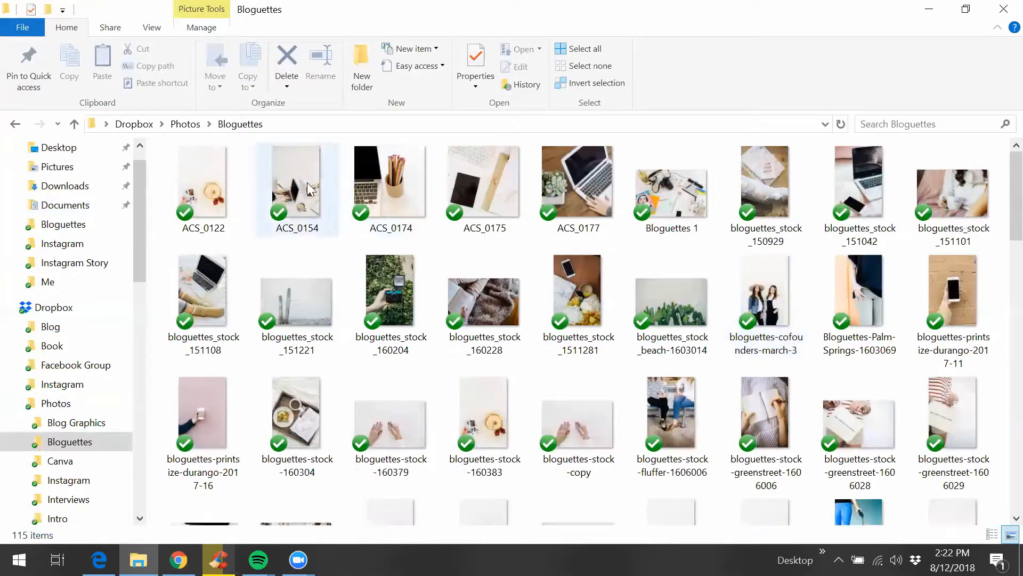
click(15, 124)
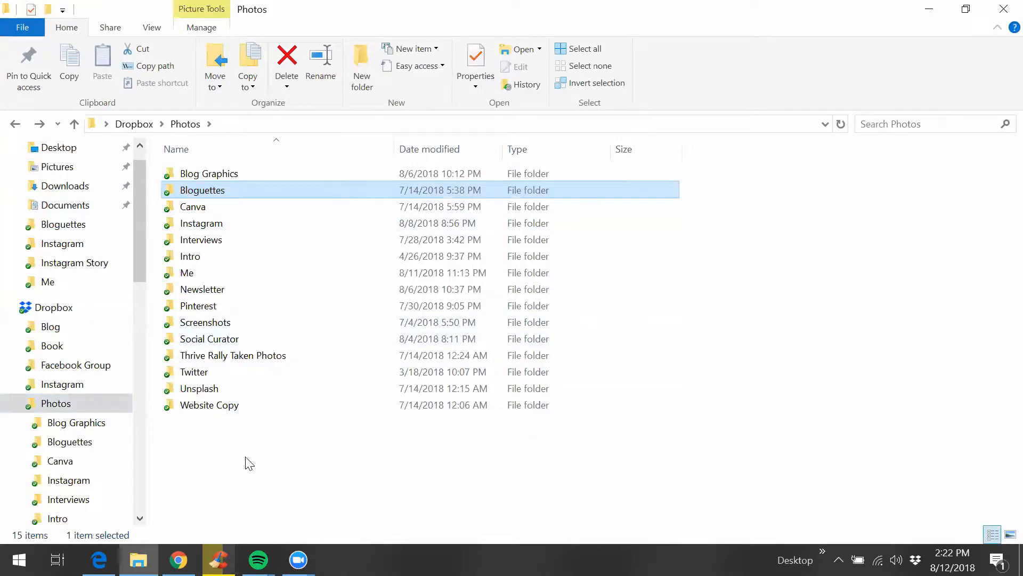
Step: Open the Social Curator folder and browse through its stock photos, ending back at the start of the folder
click(212, 340)
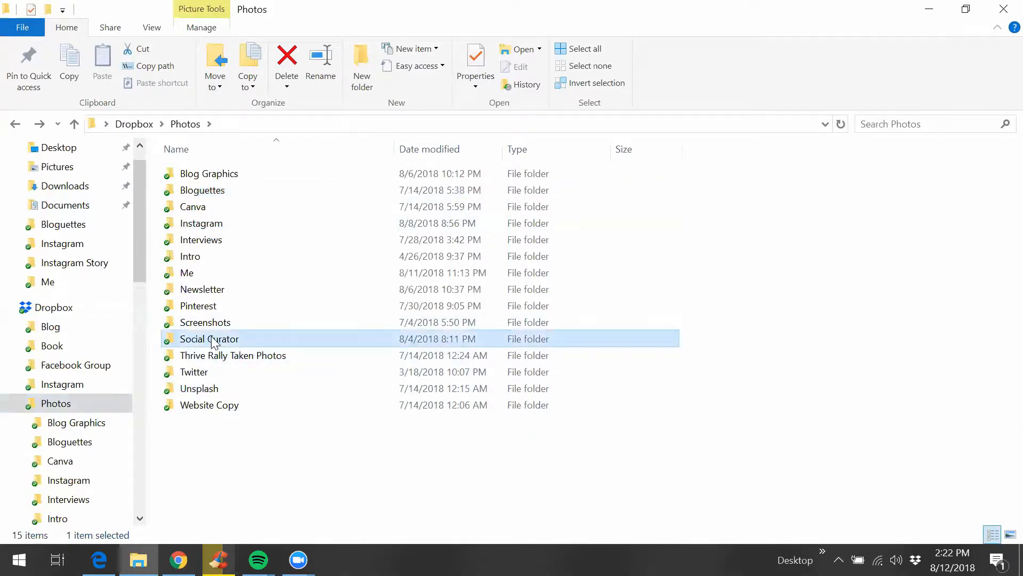
double_click(213, 341)
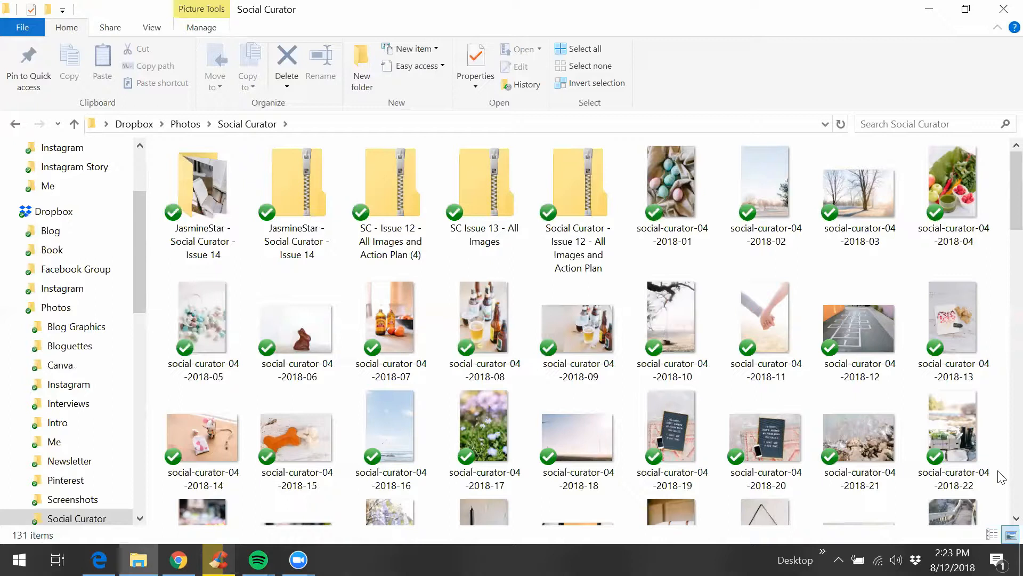
scroll(579, 333, down, 3)
scroll(438, 308, up, 3)
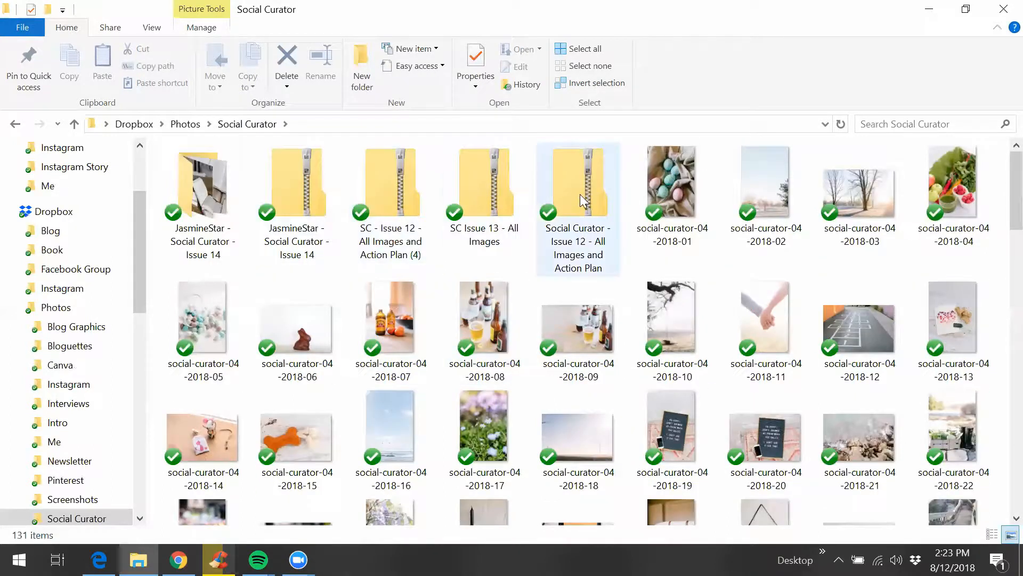
scroll(634, 424, down, 3)
scroll(634, 422, down, 7)
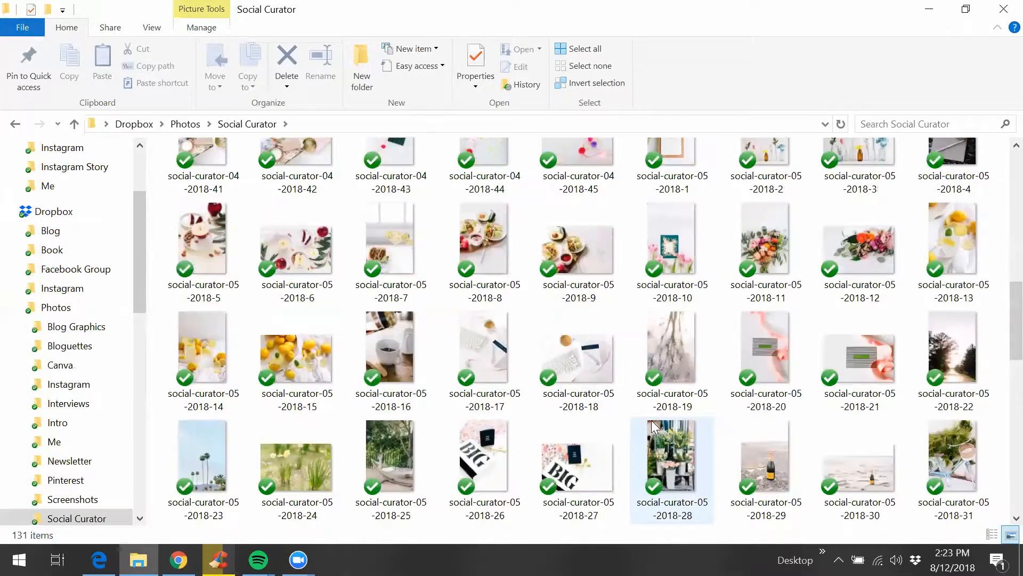
scroll(680, 447, down, 3)
scroll(680, 448, down, 6)
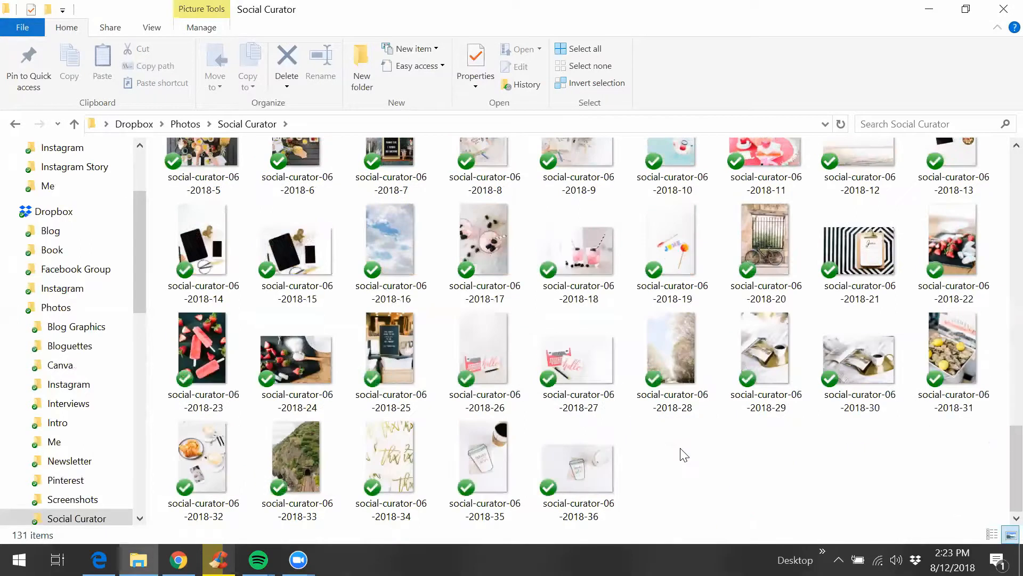
scroll(578, 320, up, 15)
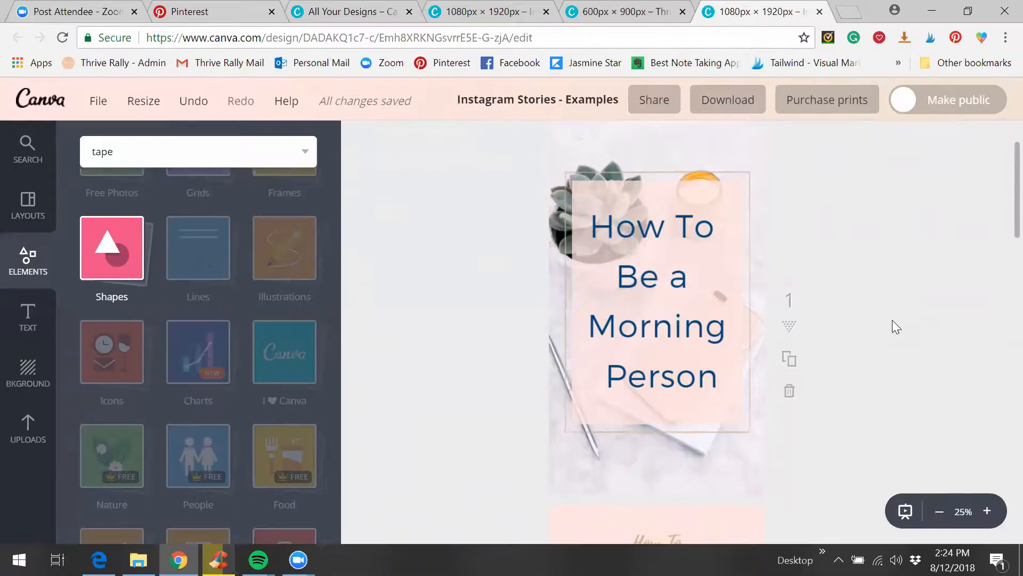
Step: Switch back to Chrome, close the Pinterest page and return to the "Instagram Stories - Examples" design in Canva
scroll(892, 320, down, 1)
scroll(892, 320, up, 2)
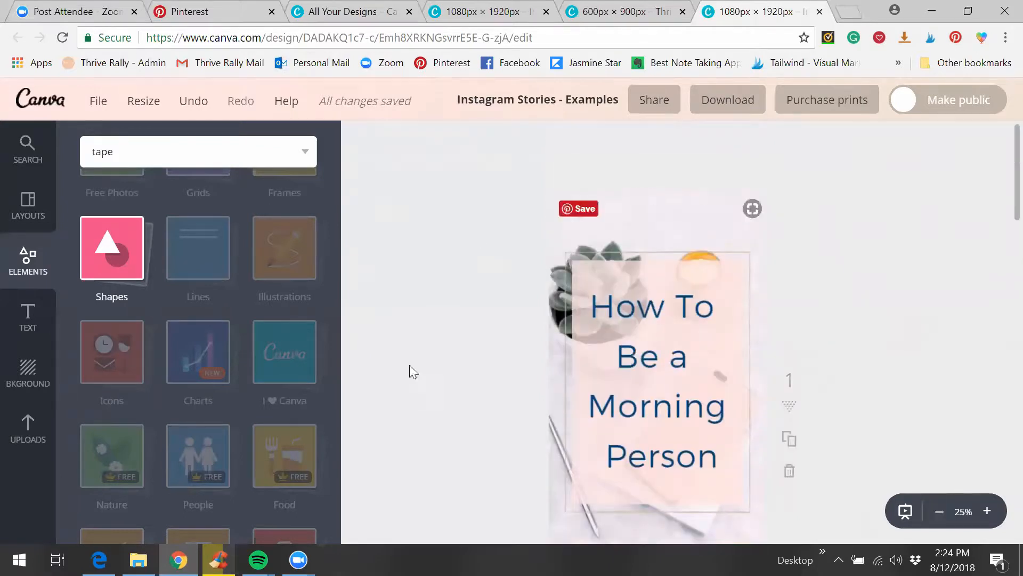
scroll(817, 304, down, 2)
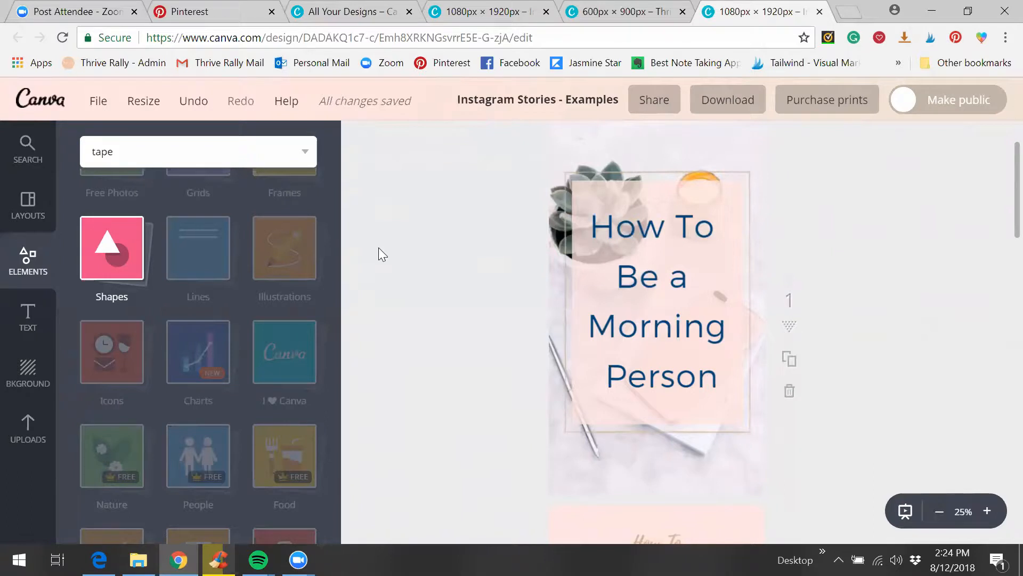
click(171, 6)
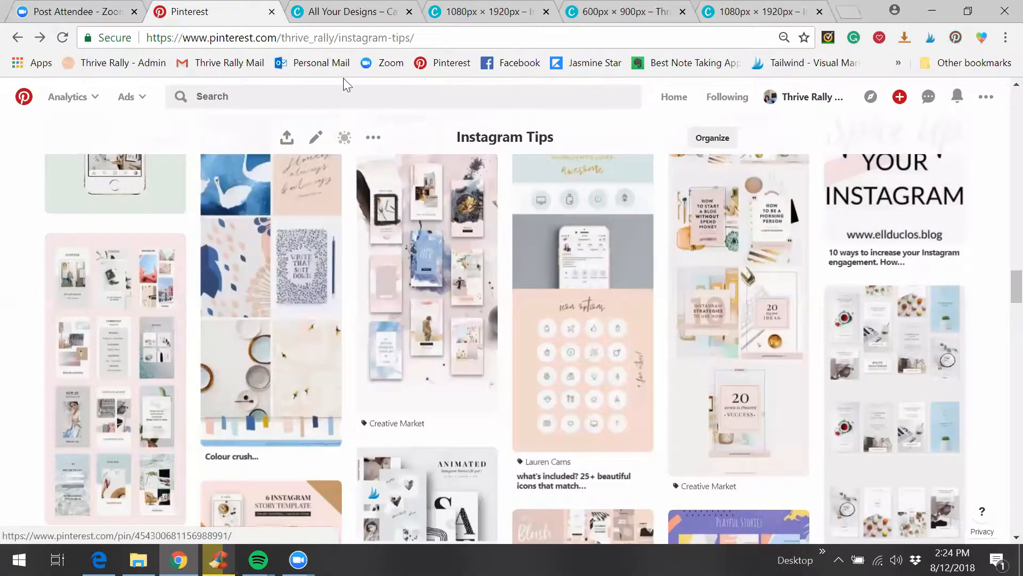
key(ctrl+w)
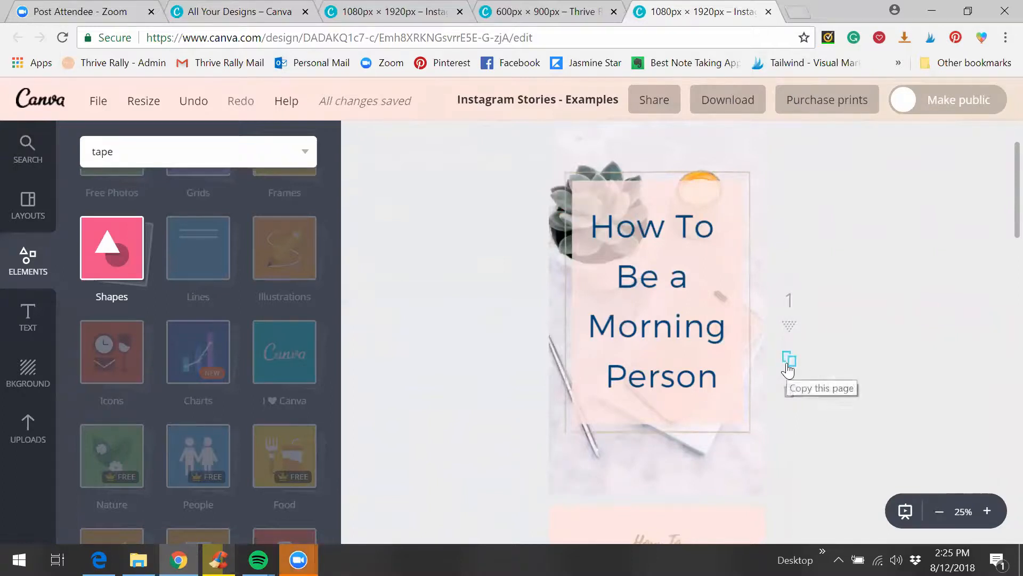
Step: Duplicate page 1 and clear the copy by deleting its grouped text and pink box, background photo and full-page frame
scroll(916, 370, down, 3)
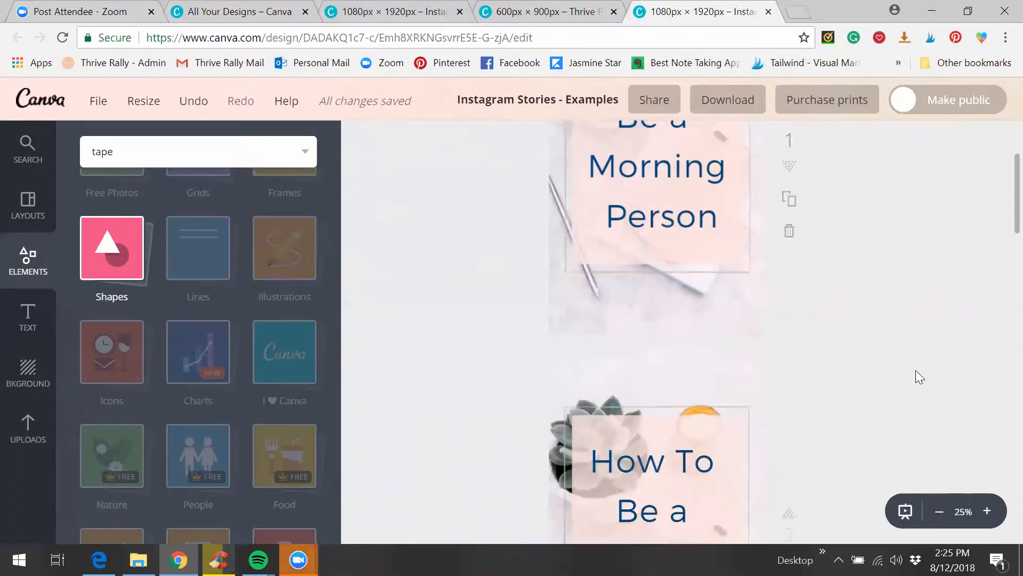
scroll(911, 292, down, 3)
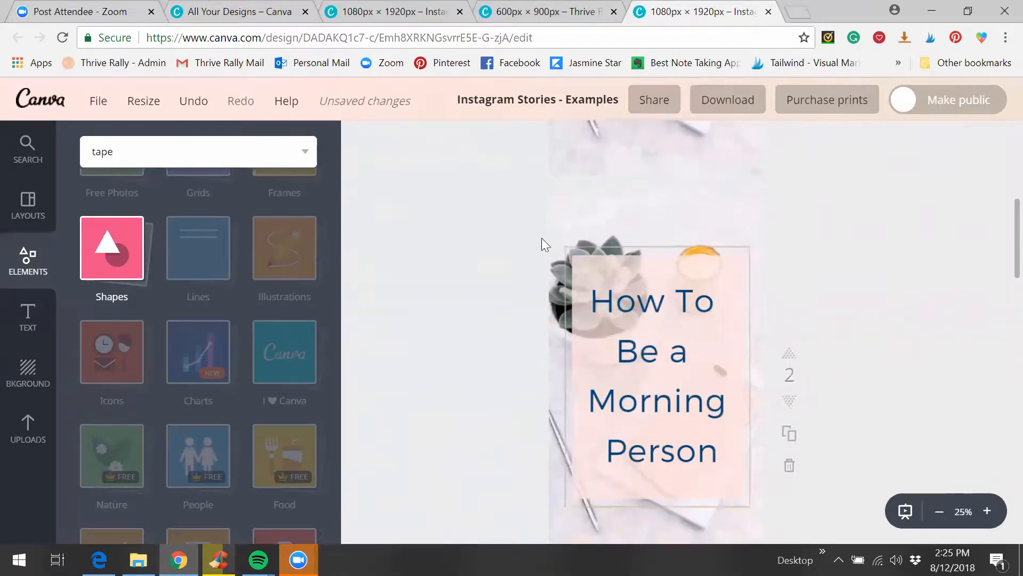
click(717, 363)
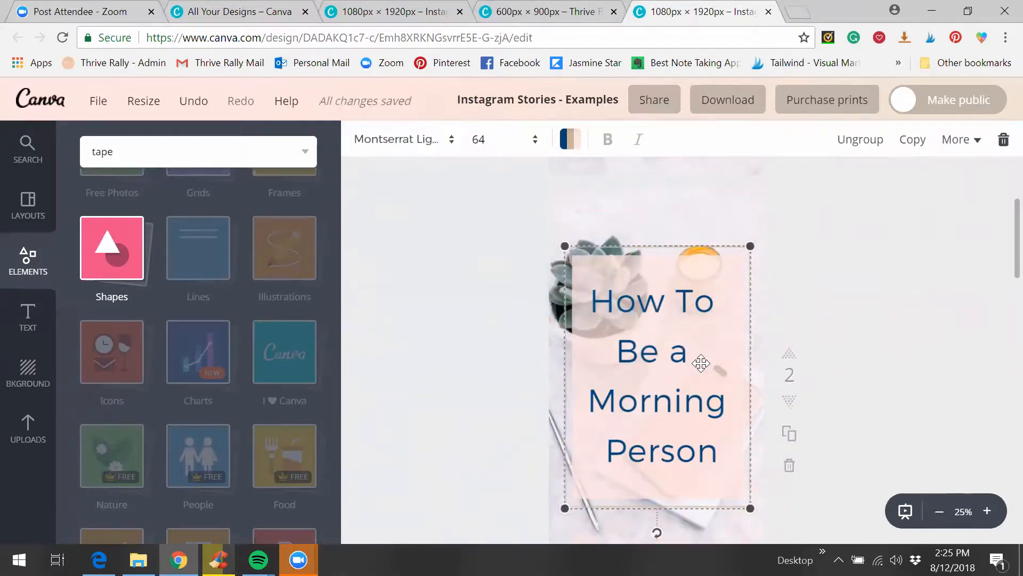
key(Delete)
click(700, 364)
key(Delete)
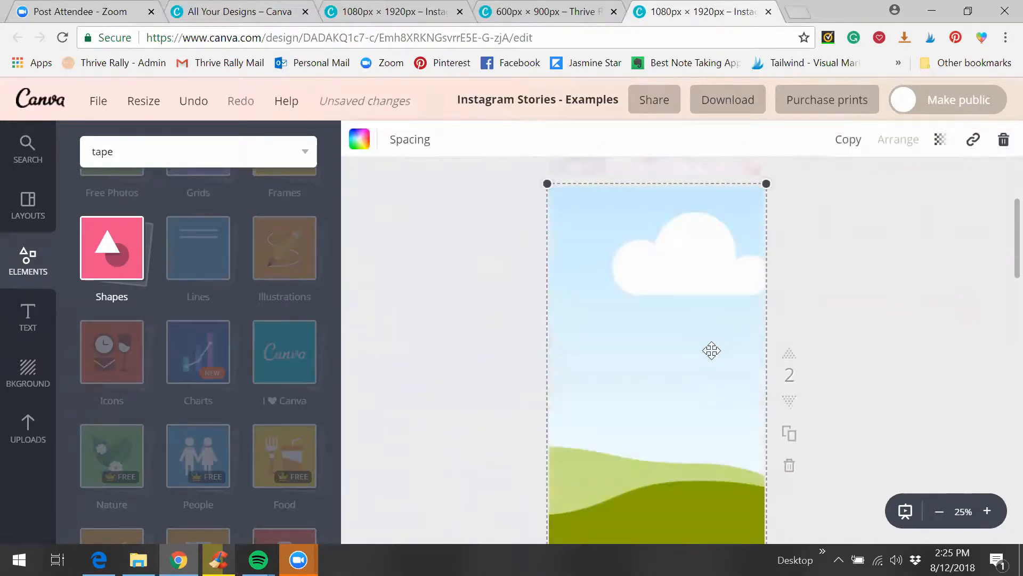
key(Delete)
Step: Add the tall portrait photo frame with a white border from the Frames elements to the blank page 2
scroll(717, 350, down, 2)
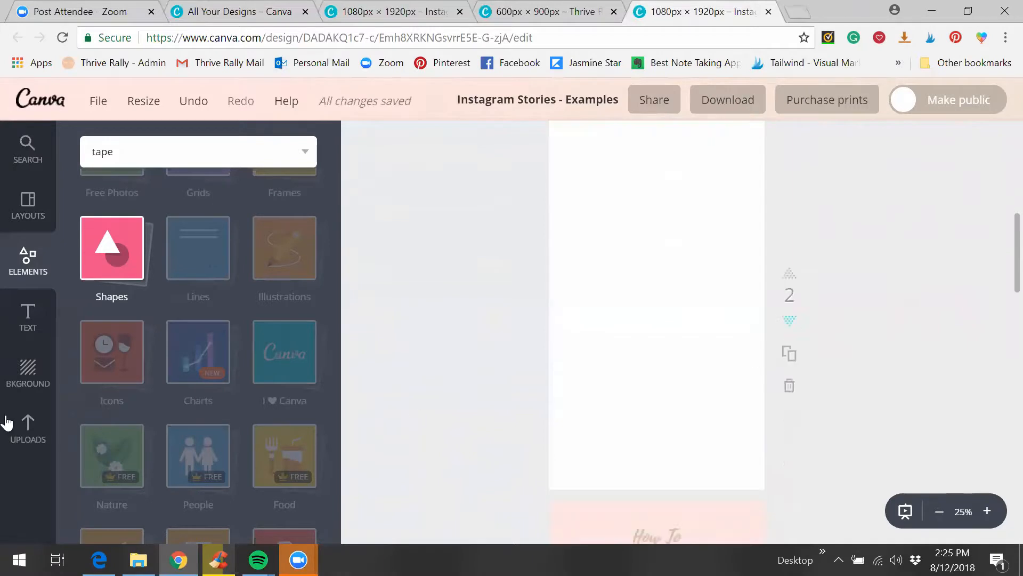
scroll(1001, 262, up, 1)
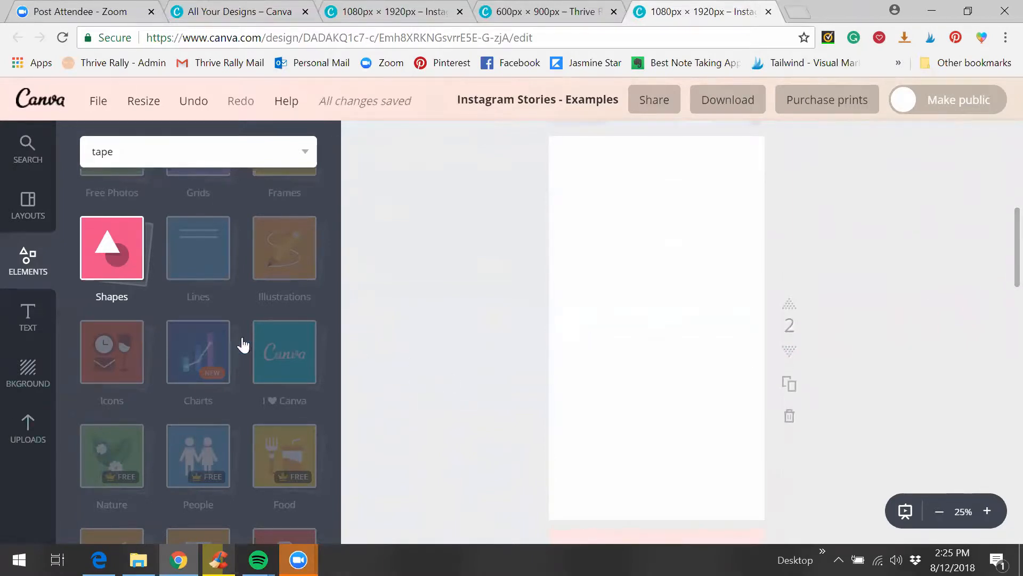
scroll(243, 345, up, 2)
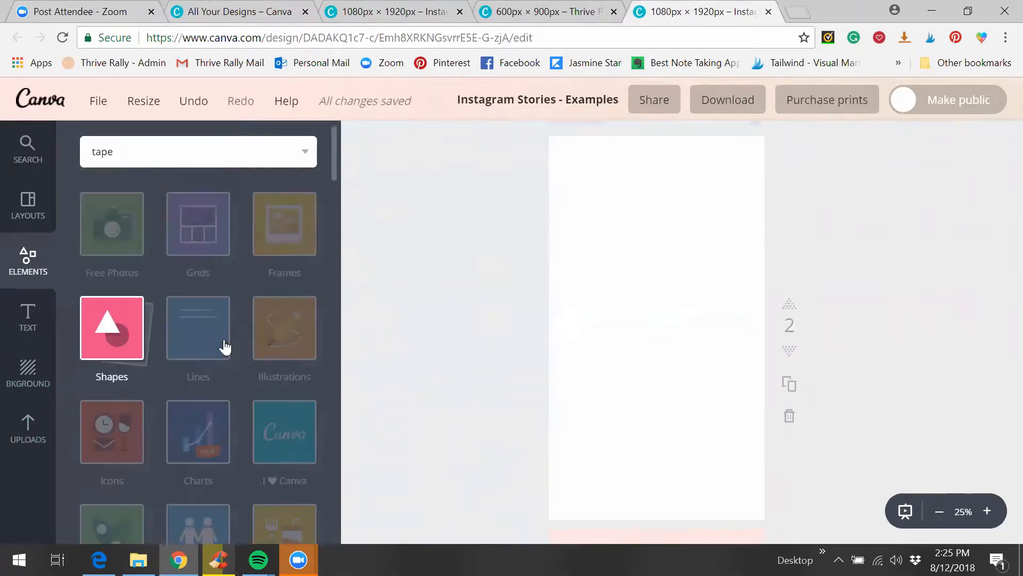
click(302, 235)
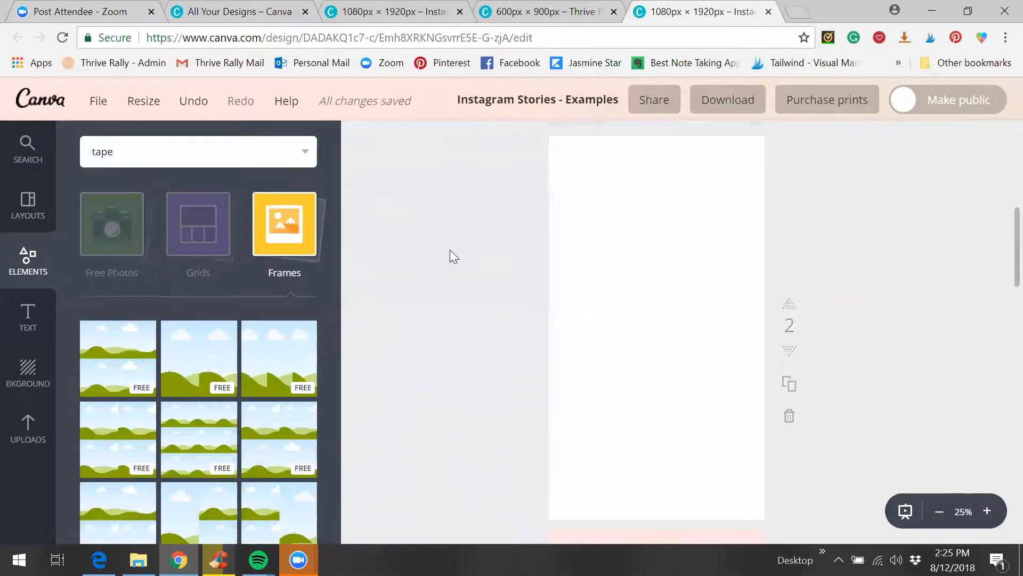
scroll(259, 319, down, 4)
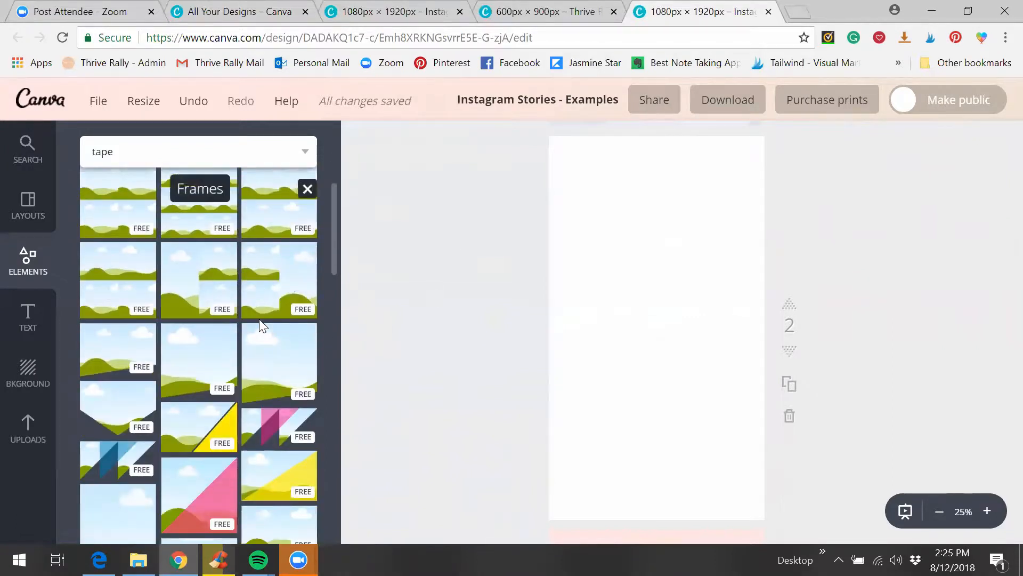
scroll(259, 319, down, 3)
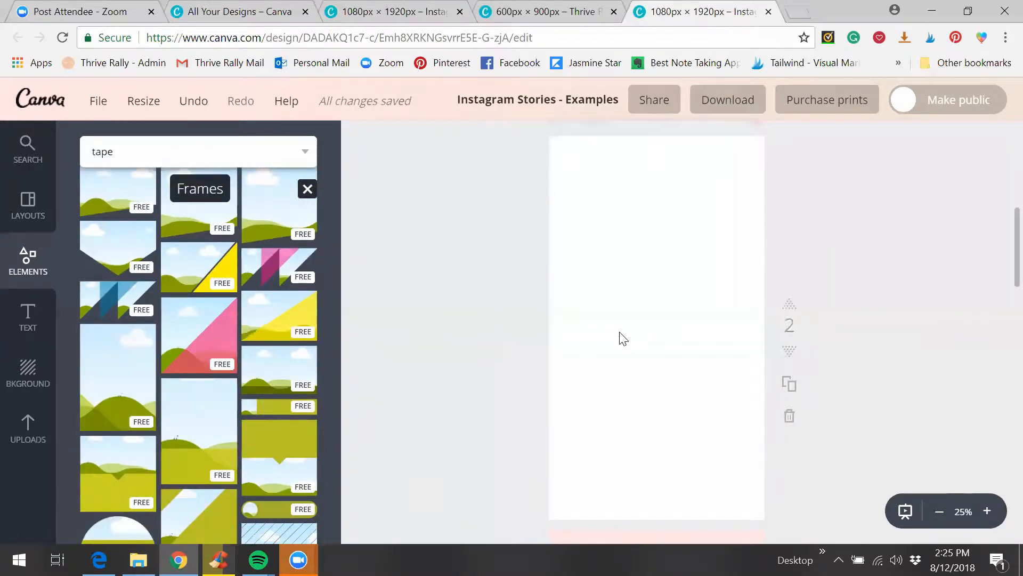
scroll(187, 388, down, 4)
scroll(188, 388, down, 1)
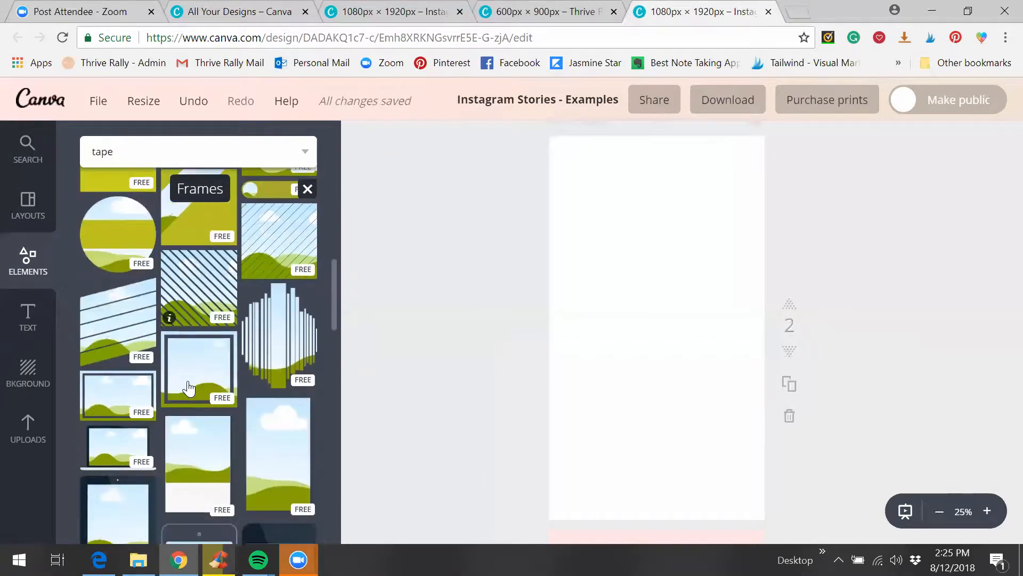
click(263, 456)
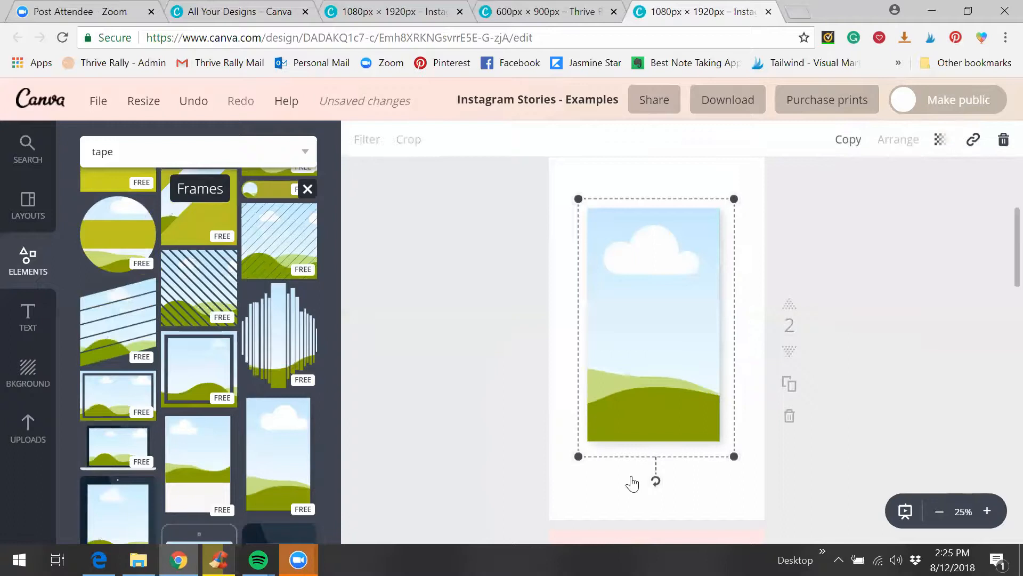
Step: Try enlarging the white-bordered photo frame to fill page 2, and delete the frame
drag(577, 456, 539, 542)
scroll(715, 287, up, 2)
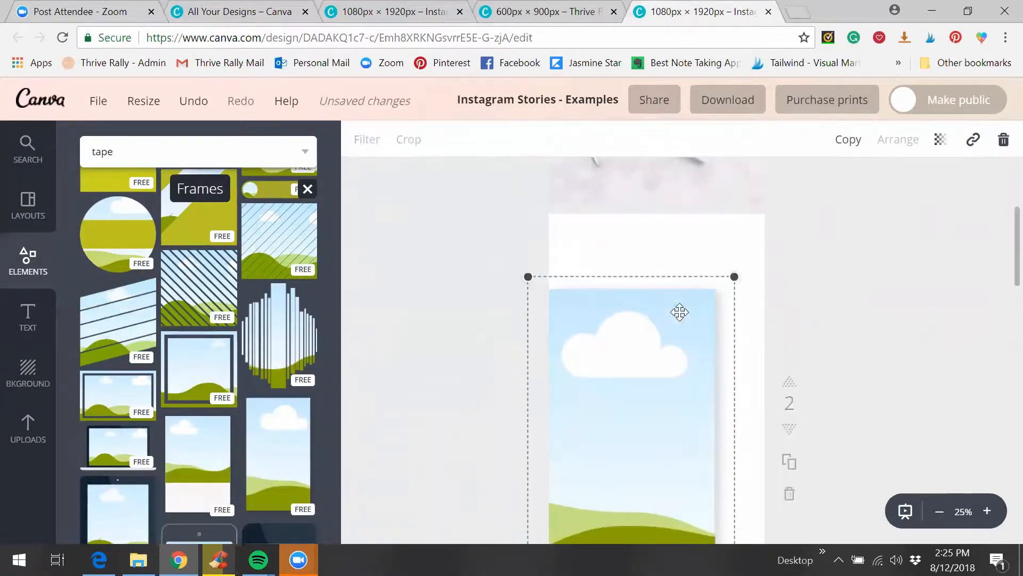
drag(734, 285, 817, 208)
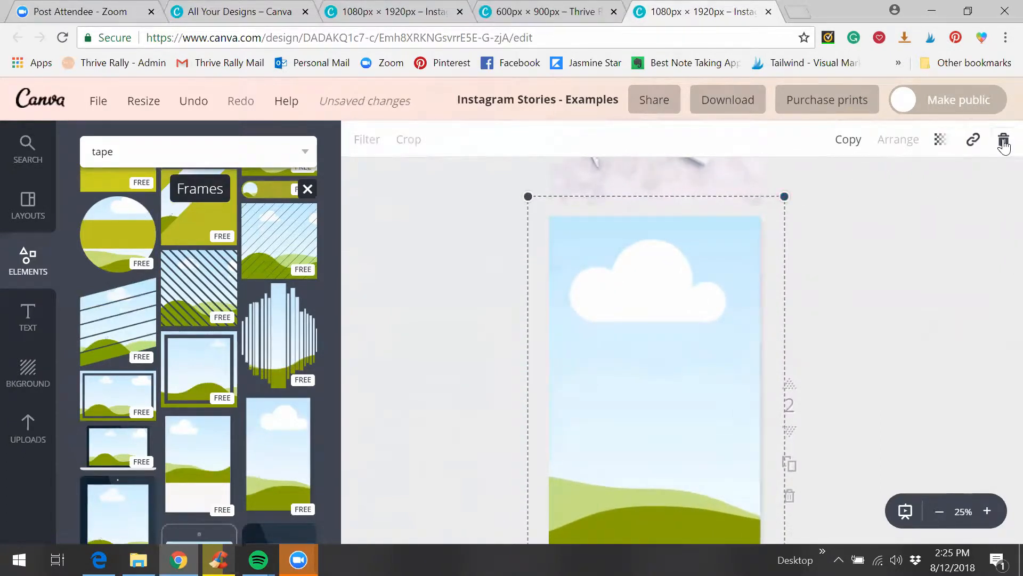
click(1002, 141)
Step: Delete the blank page 2 and duplicate page 1 to get a fresh copy of the story
scroll(245, 285, down, 3)
scroll(245, 285, down, 5)
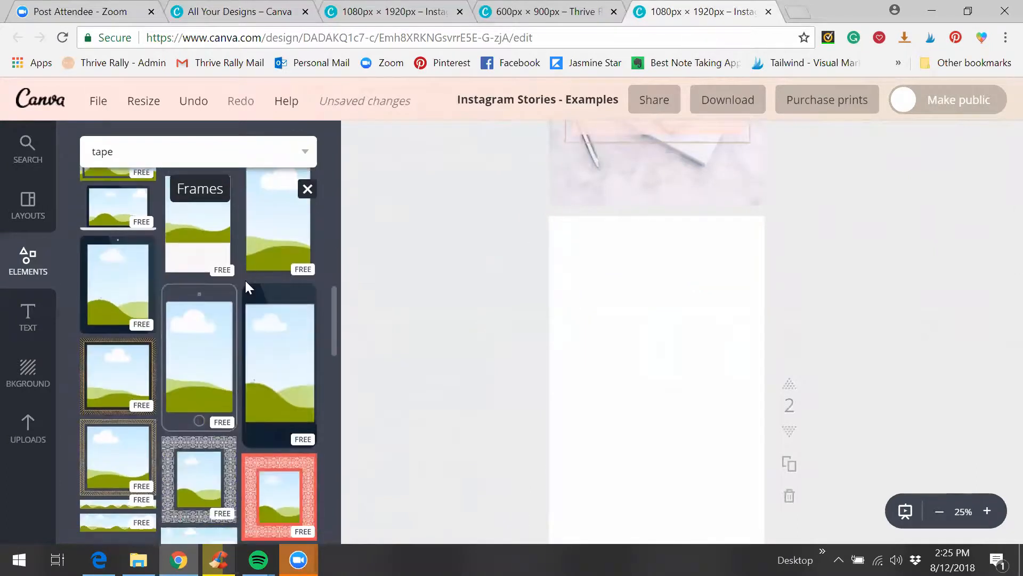
scroll(245, 281, down, 5)
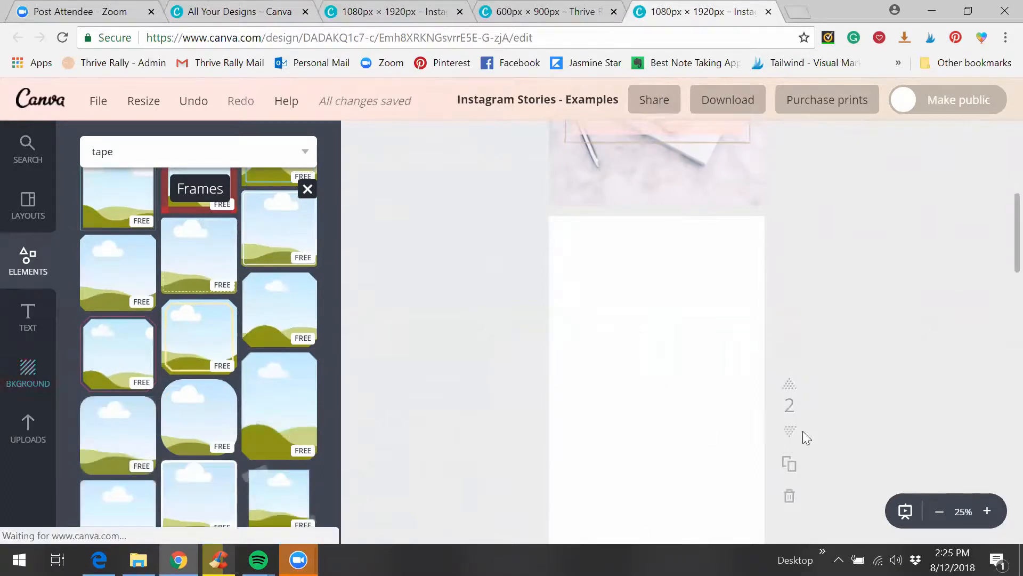
scroll(869, 197, up, 5)
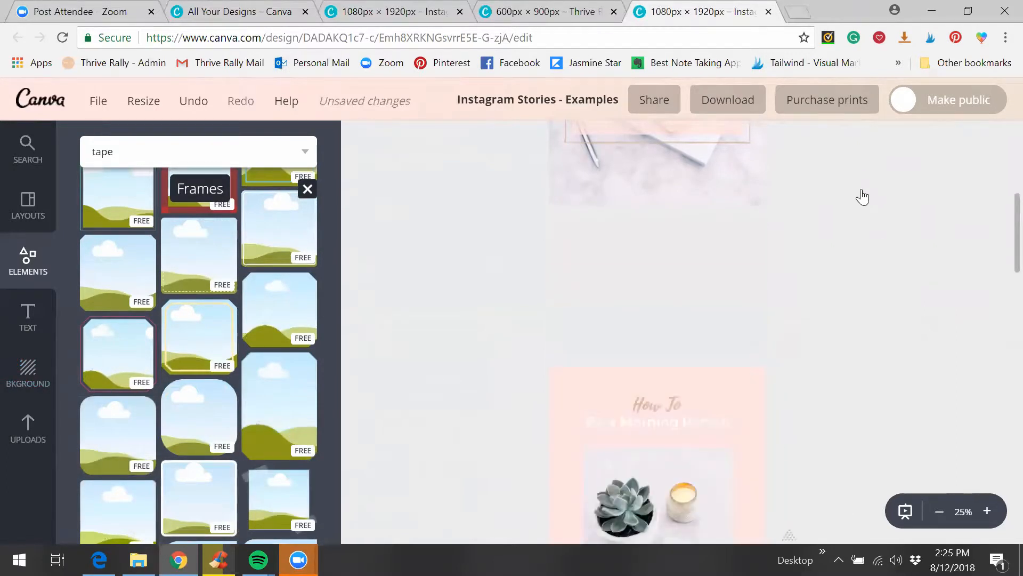
scroll(859, 208, up, 2)
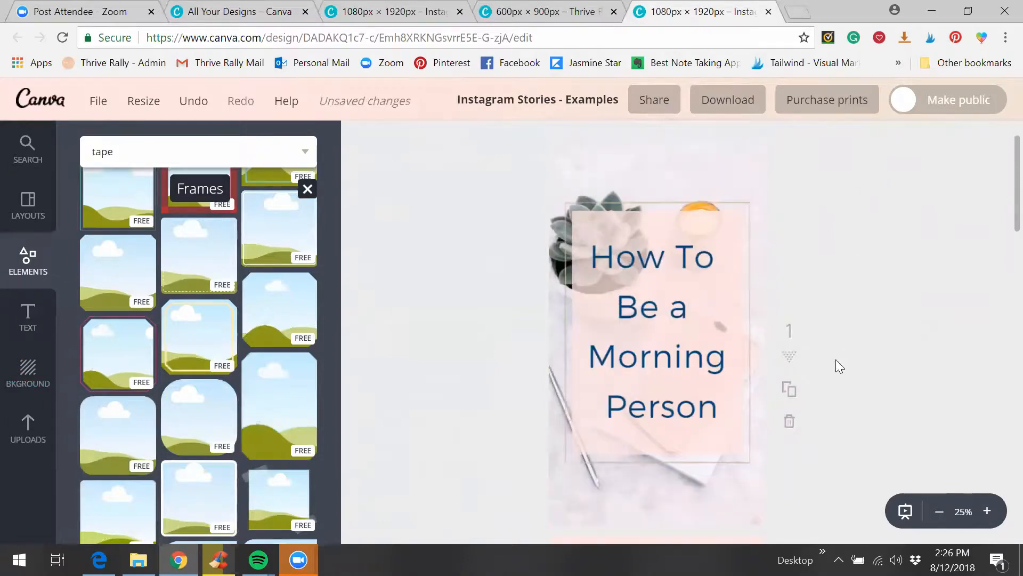
scroll(909, 365, down, 6)
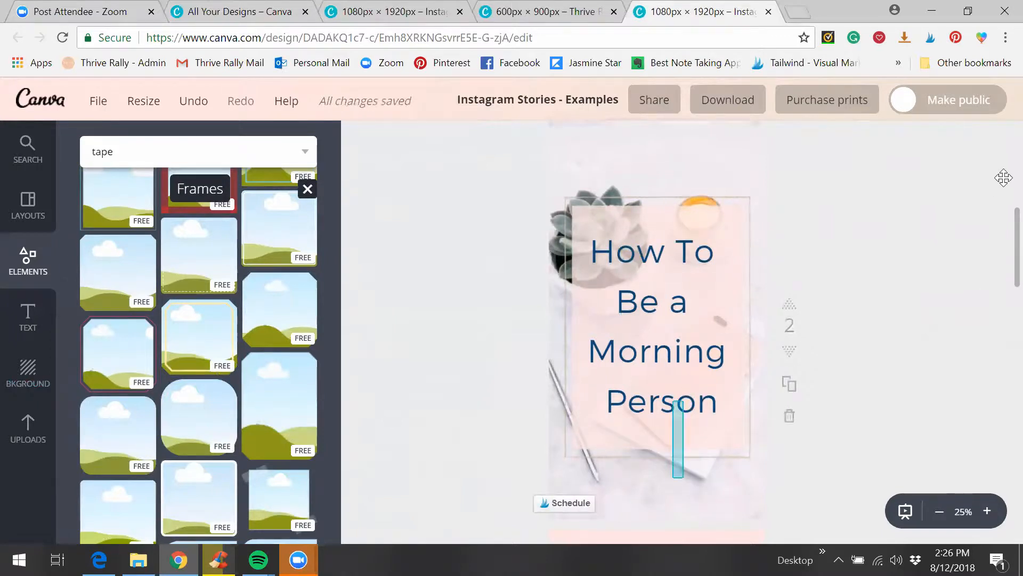
Step: Delete the grouped text and pink box and the background photo from the copied page 2, keeping its full-page frame
click(961, 214)
click(1003, 140)
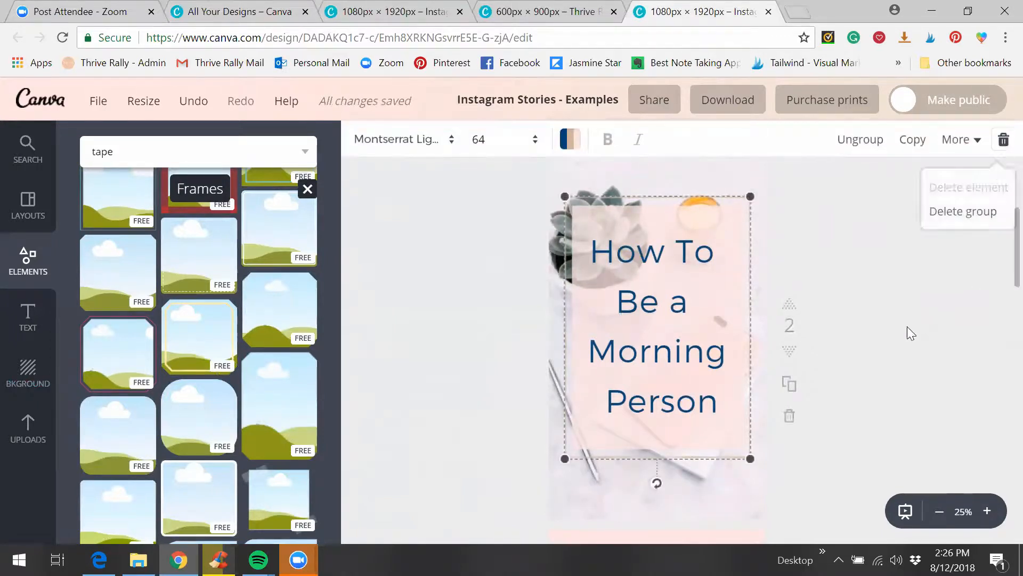
click(965, 212)
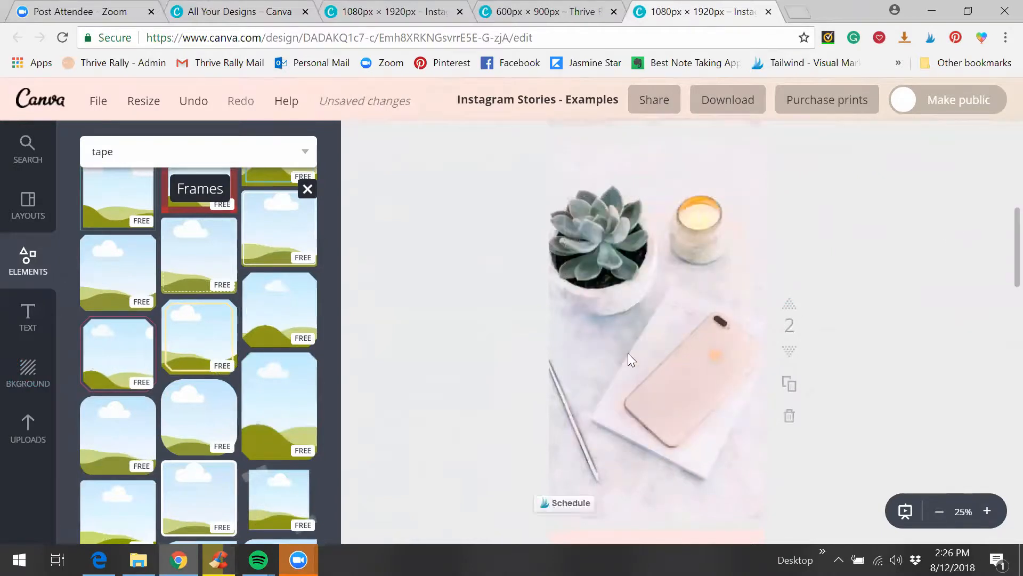
key(Delete)
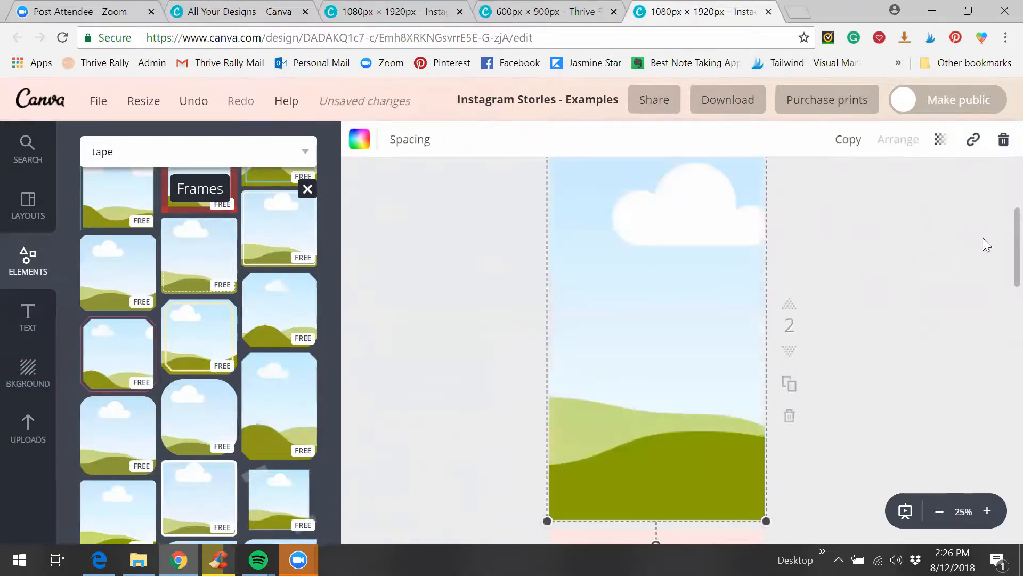
Step: Browse the Frames elements to compare the shaped, bordered and tall portrait frames
scroll(983, 238, up, 1)
scroll(983, 238, down, 1)
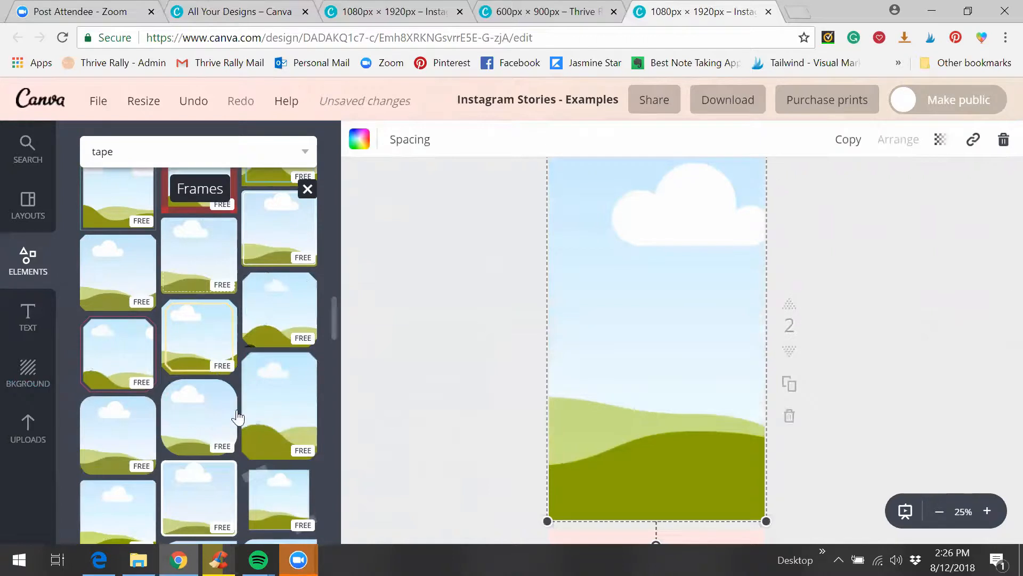
scroll(251, 445, down, 3)
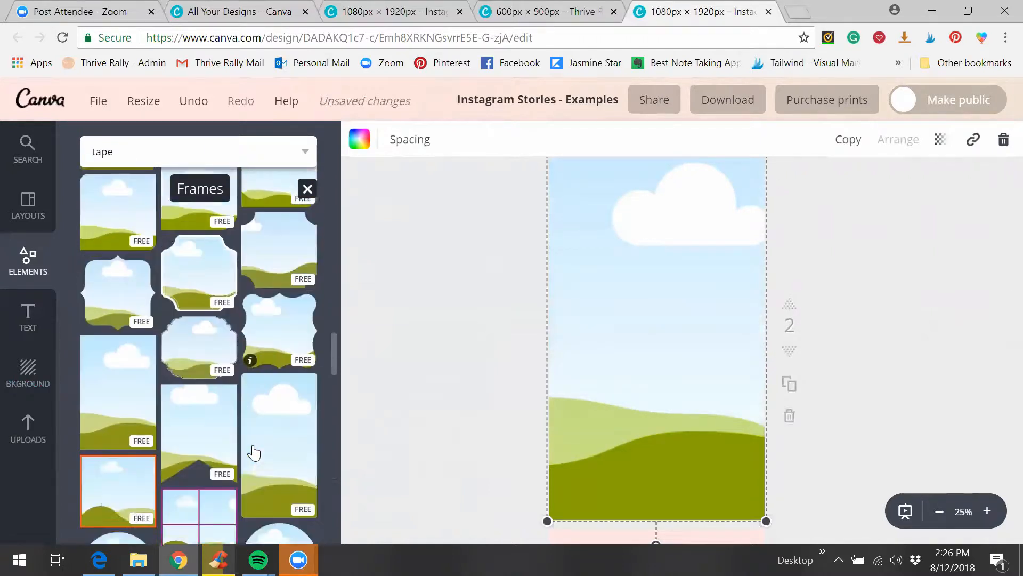
scroll(254, 452, down, 2)
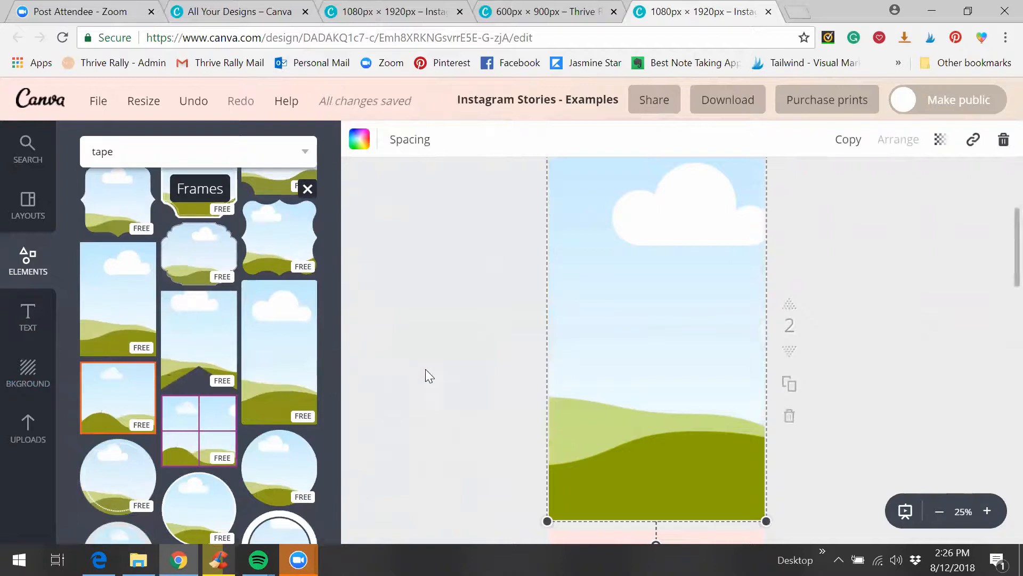
scroll(419, 367, up, 2)
scroll(647, 379, down, 2)
scroll(648, 379, up, 2)
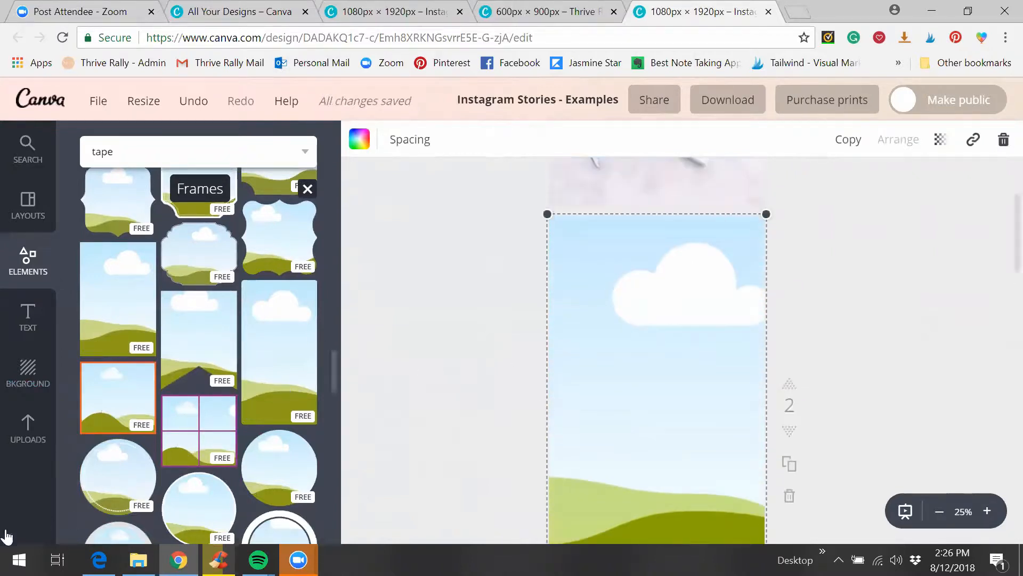
Step: Open the uploads area, check the Instagram and Photos folders of Dropbox in File Explorer, and return to the story design
click(32, 440)
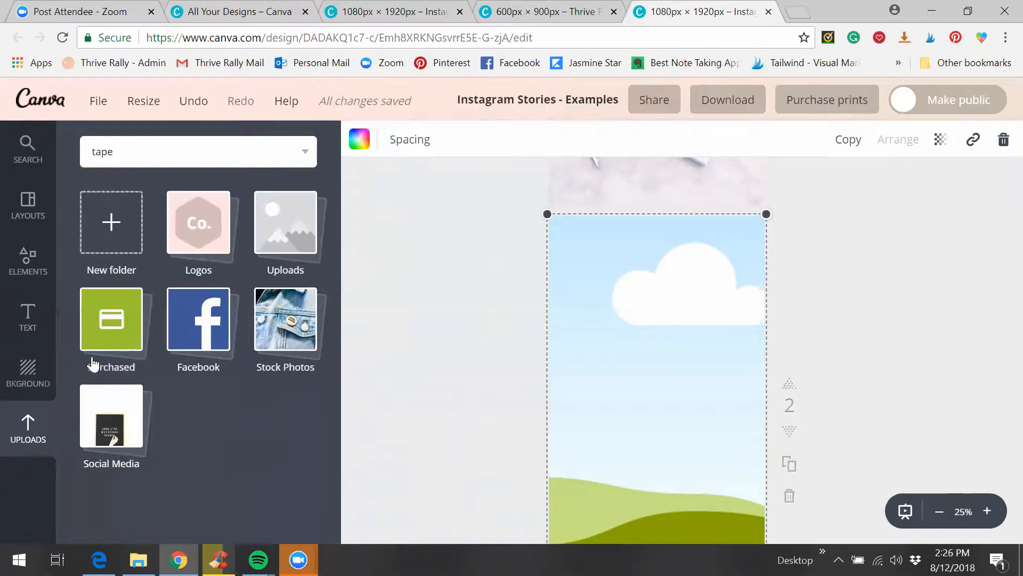
click(138, 559)
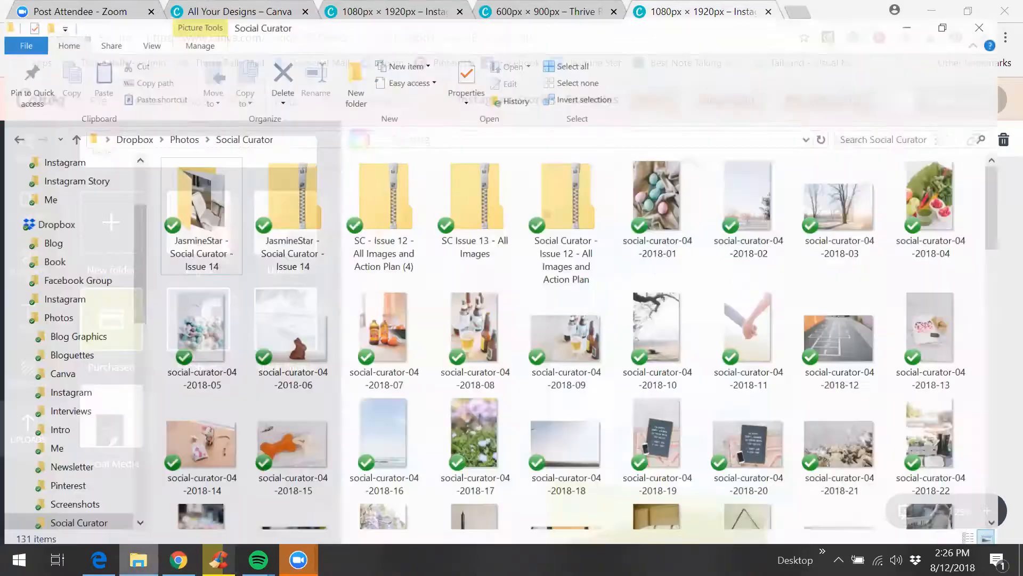
click(63, 288)
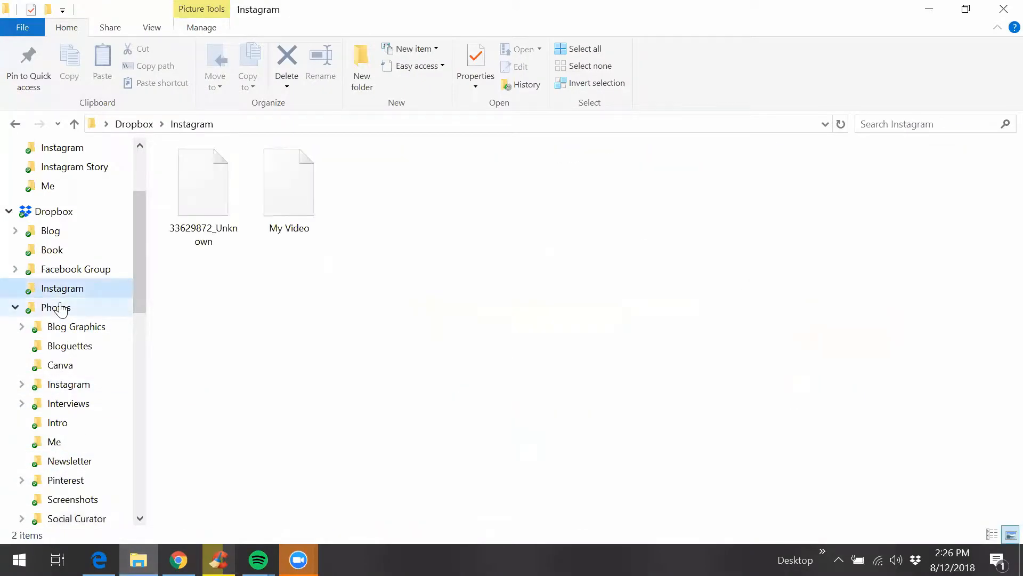
click(58, 308)
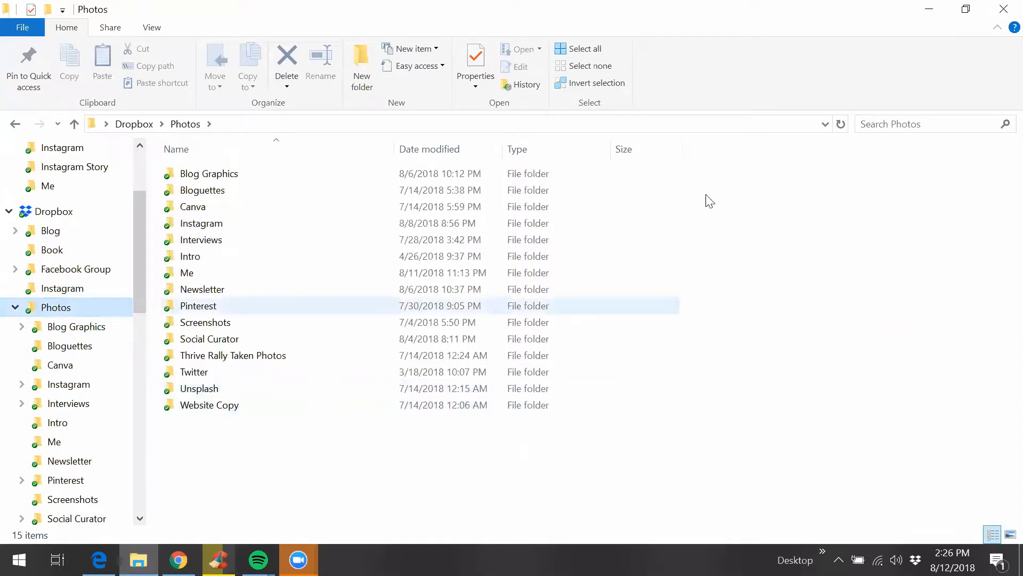
click(929, 9)
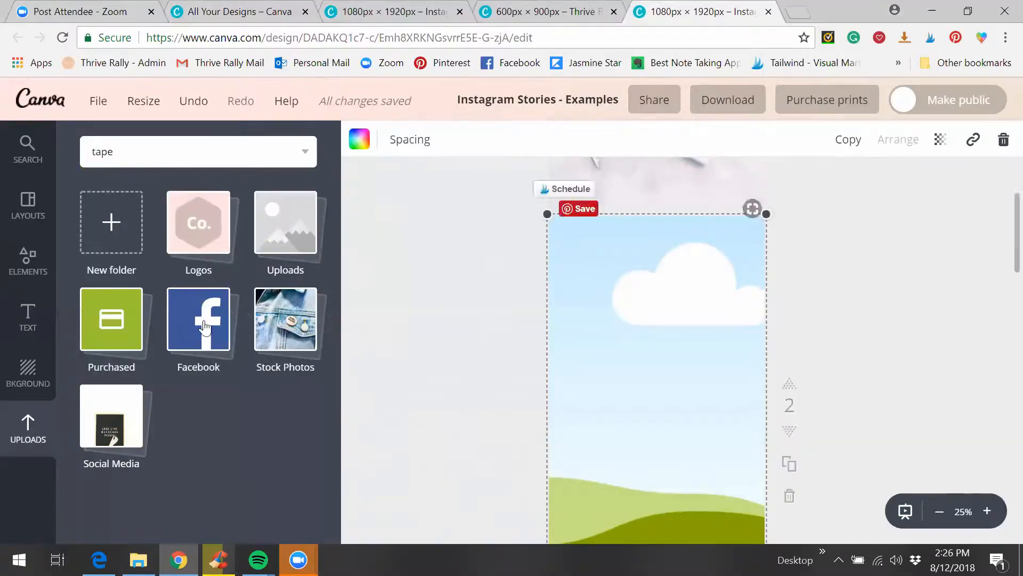
Step: Fill page 2's full-page frame with the uploaded photo of the succulent, candle and pink phone
click(277, 229)
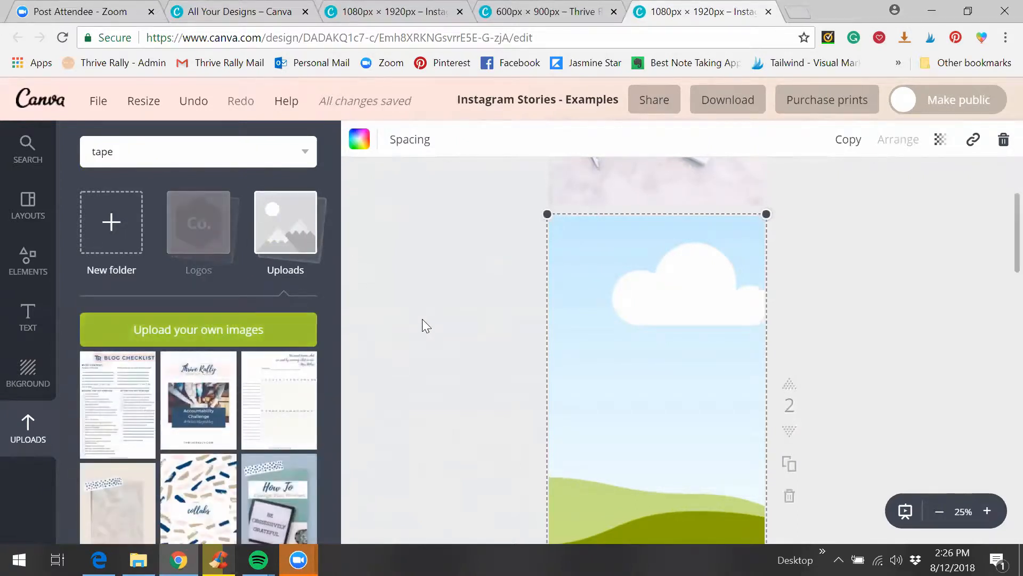
scroll(285, 239, down, 2)
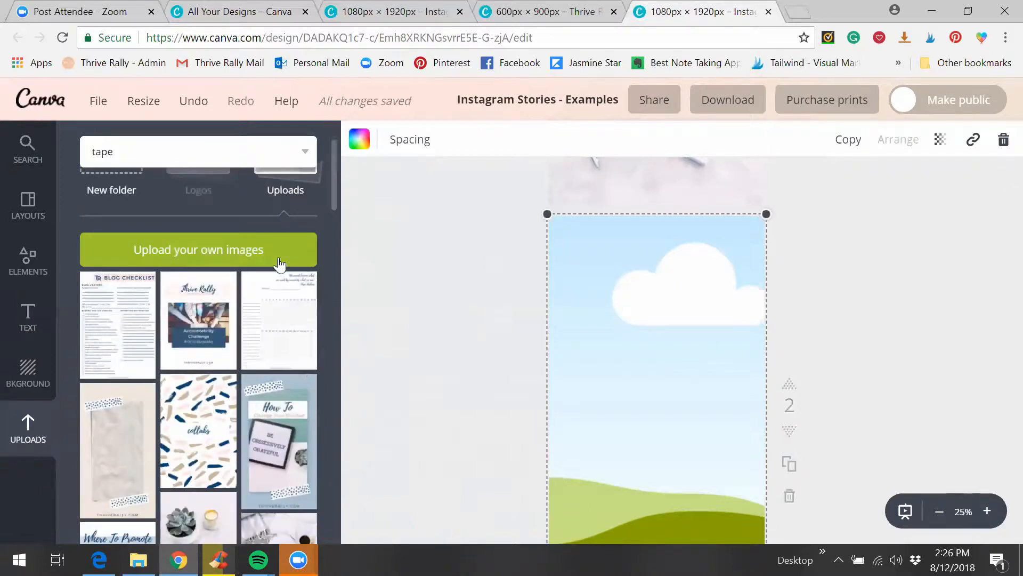
scroll(276, 263, down, 5)
scroll(265, 279, down, 10)
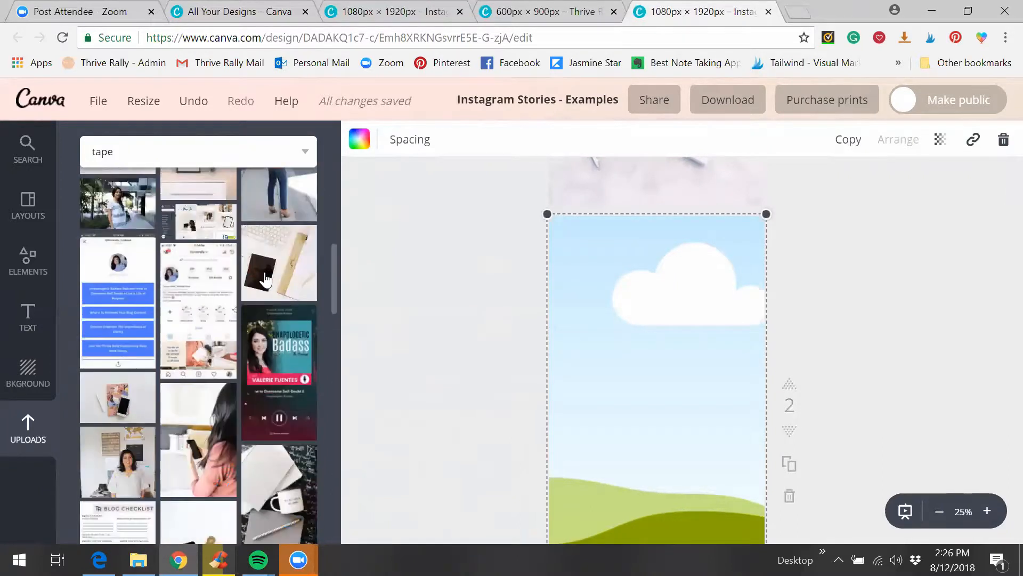
scroll(266, 279, down, 5)
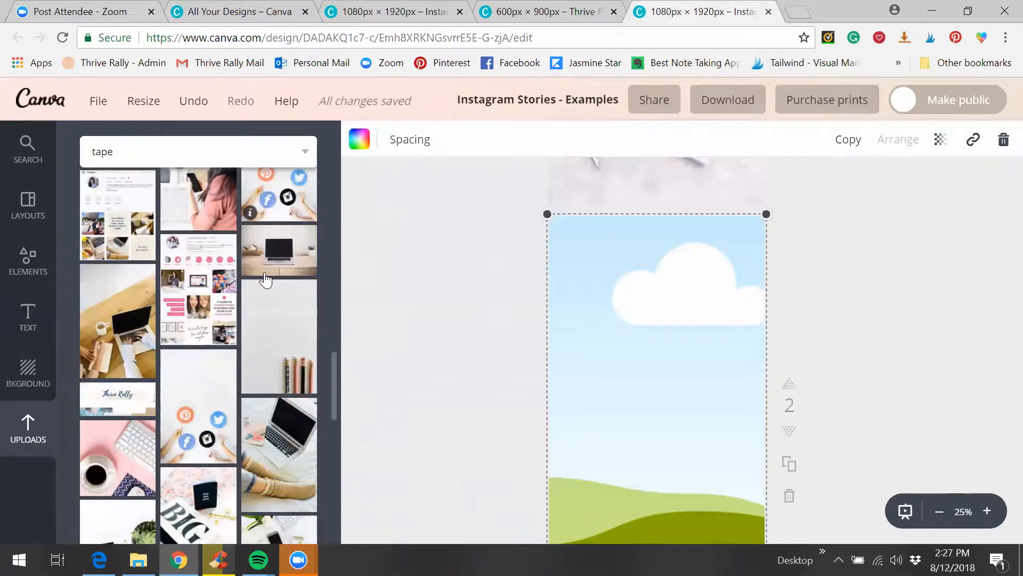
scroll(266, 278, down, 8)
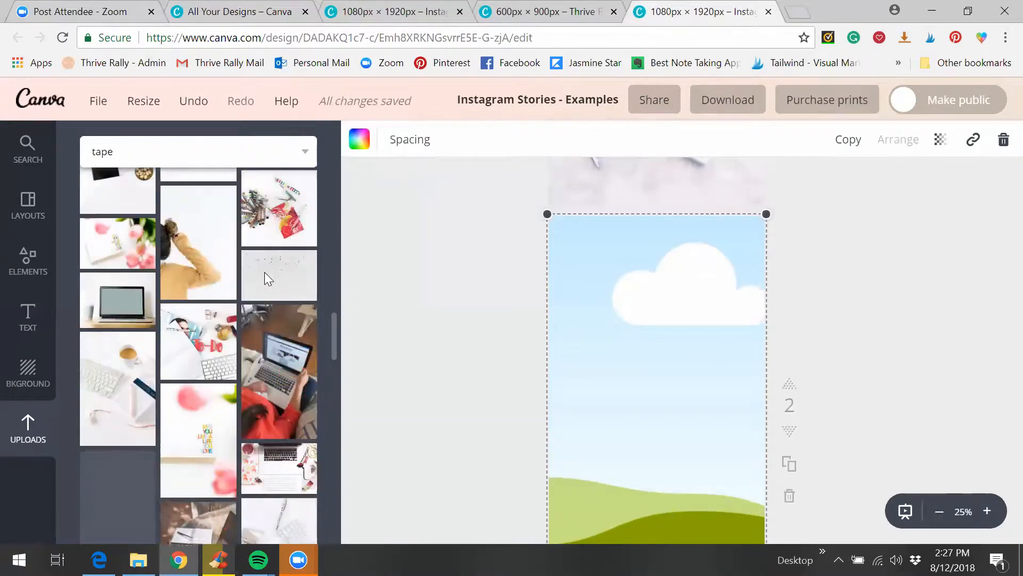
scroll(265, 280, down, 6)
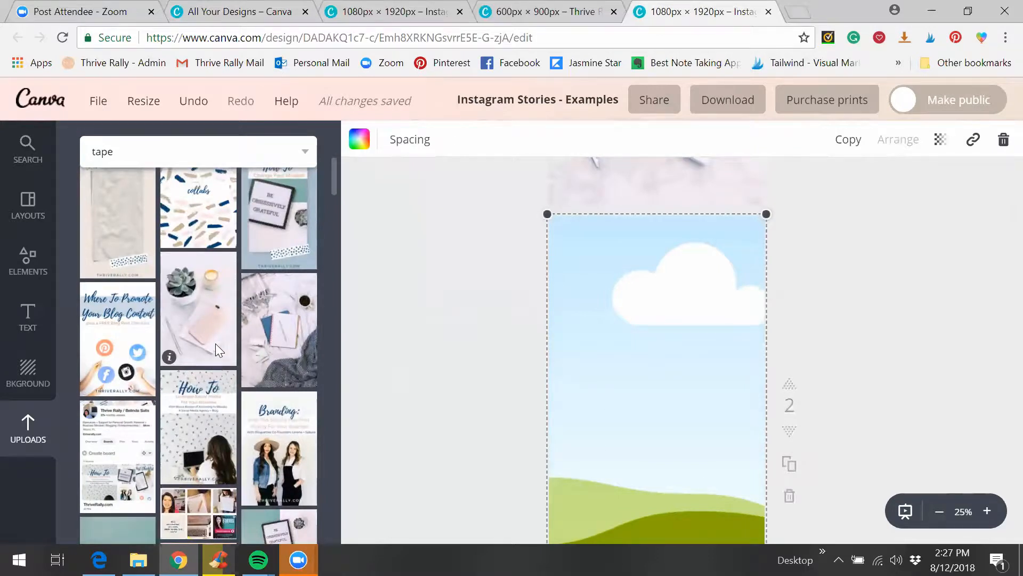
click(215, 343)
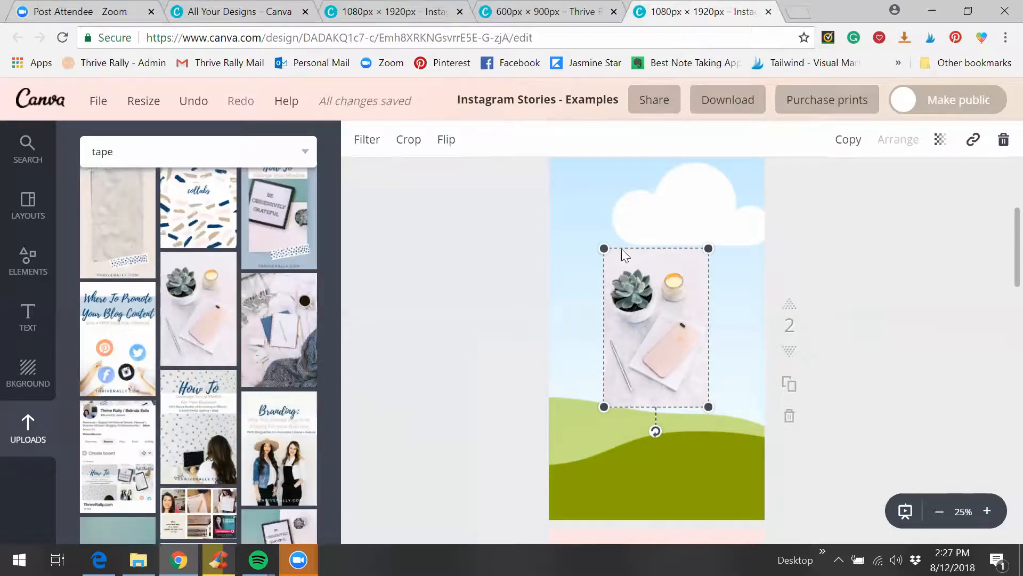
mouse_move(660, 335)
mouse_down()
mouse_move(661, 354)
mouse_move(660, 325)
mouse_move(657, 337)
mouse_up()
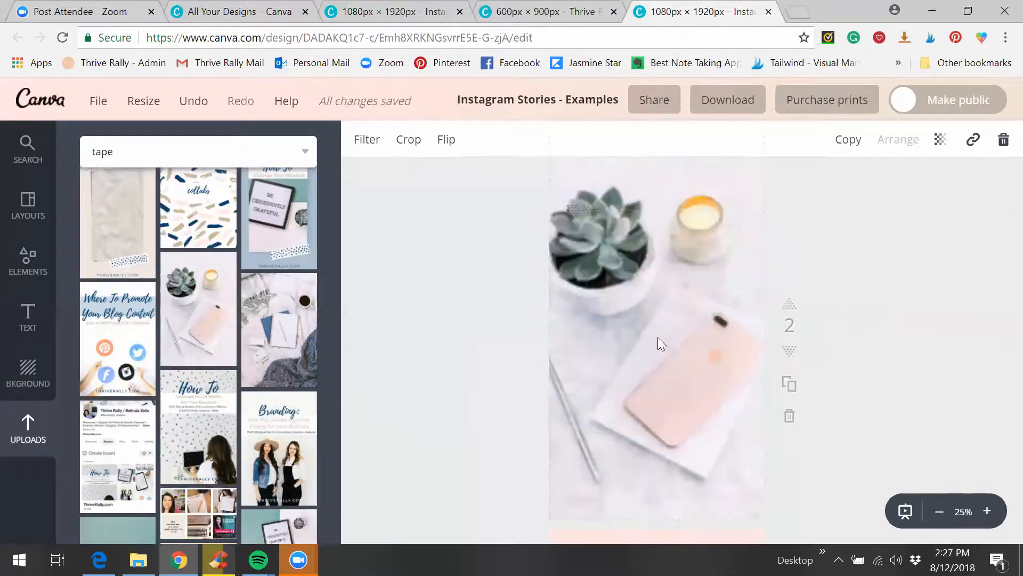
click(476, 381)
Step: Compare the photo-only page 2 with the finished "How To Be a Morning Person" story on page 1
scroll(477, 381, up, 2)
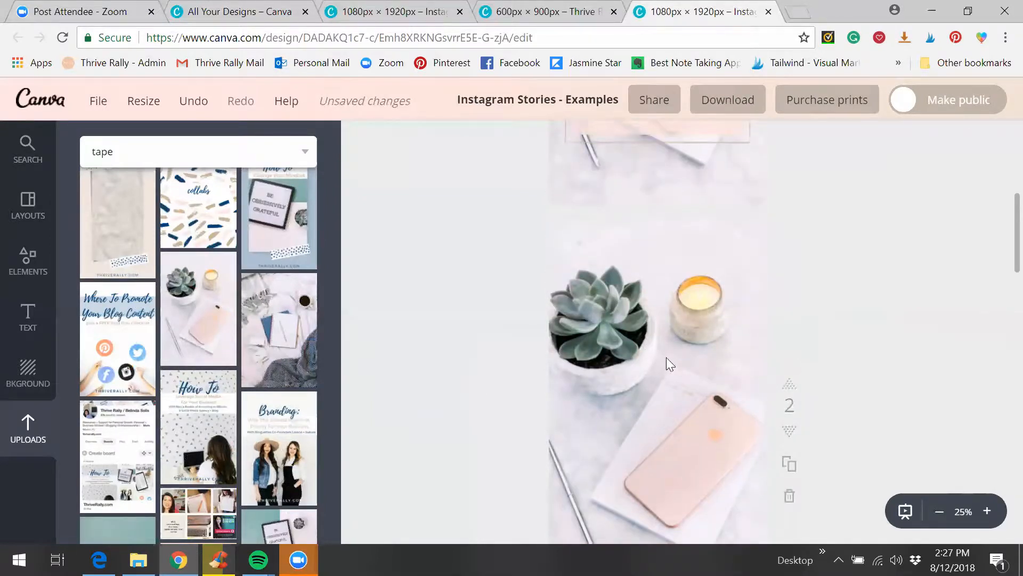
scroll(639, 365, down, 3)
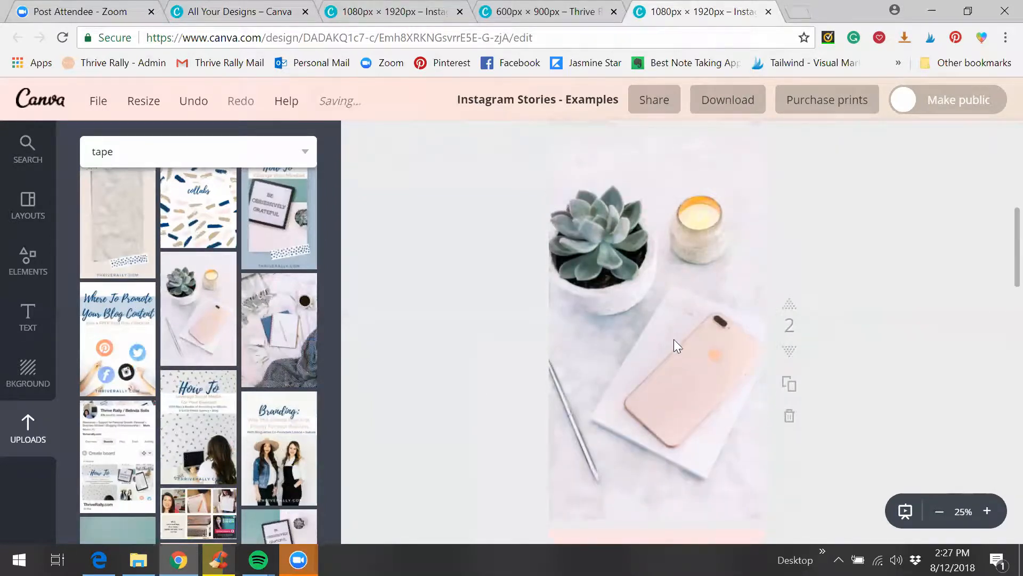
scroll(912, 304, up, 10)
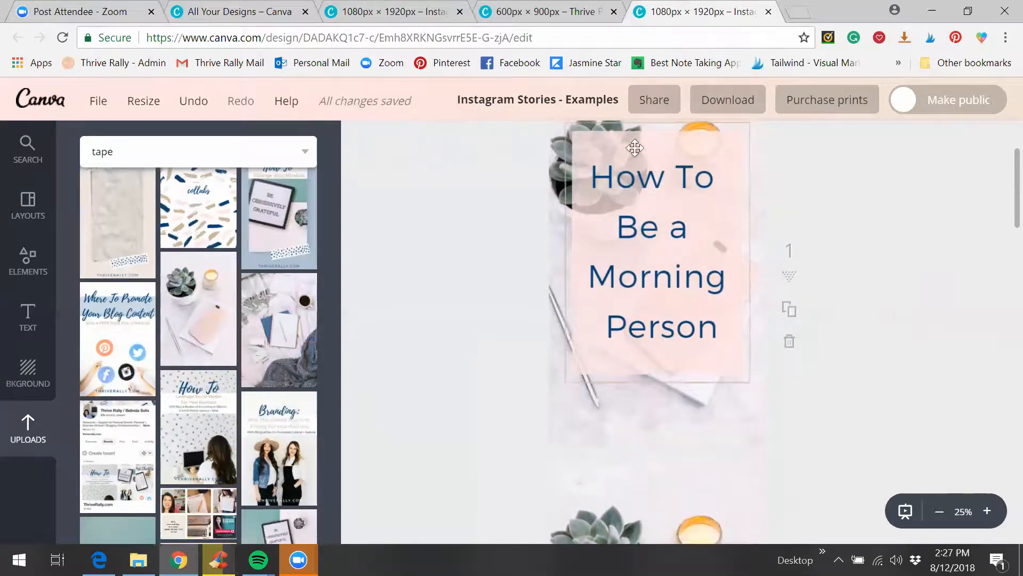
scroll(926, 325, down, 10)
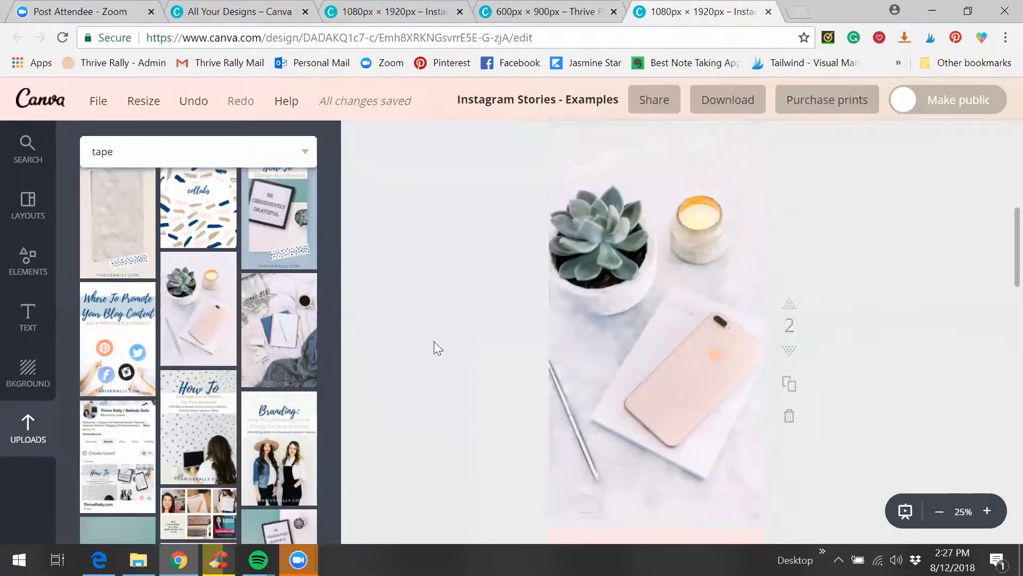
scroll(487, 354, up, 3)
scroll(480, 350, up, 5)
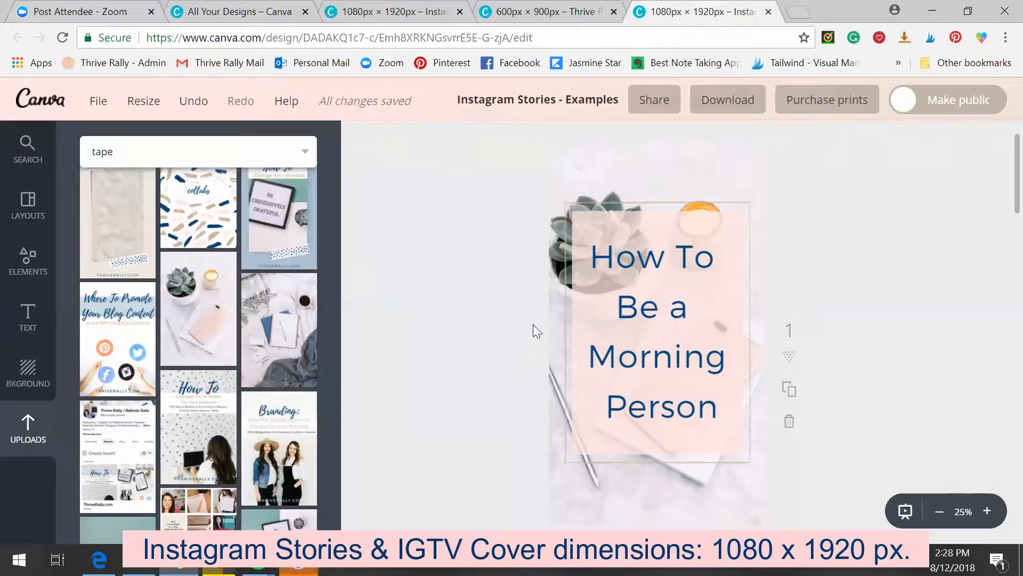
Step: Switch to the Canva home page, open the full list of design types and browse to Social Media Posts
click(235, 11)
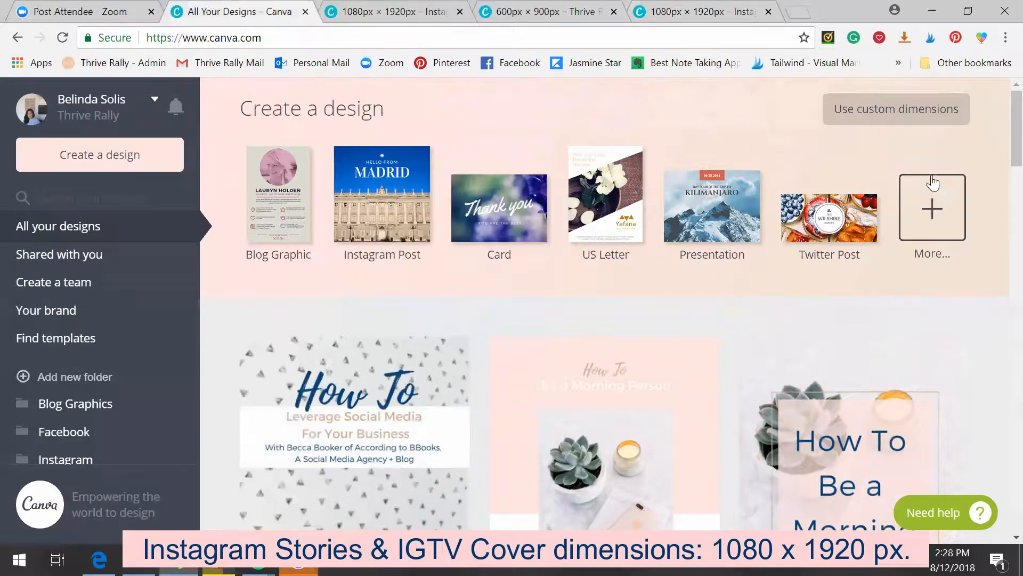
click(932, 201)
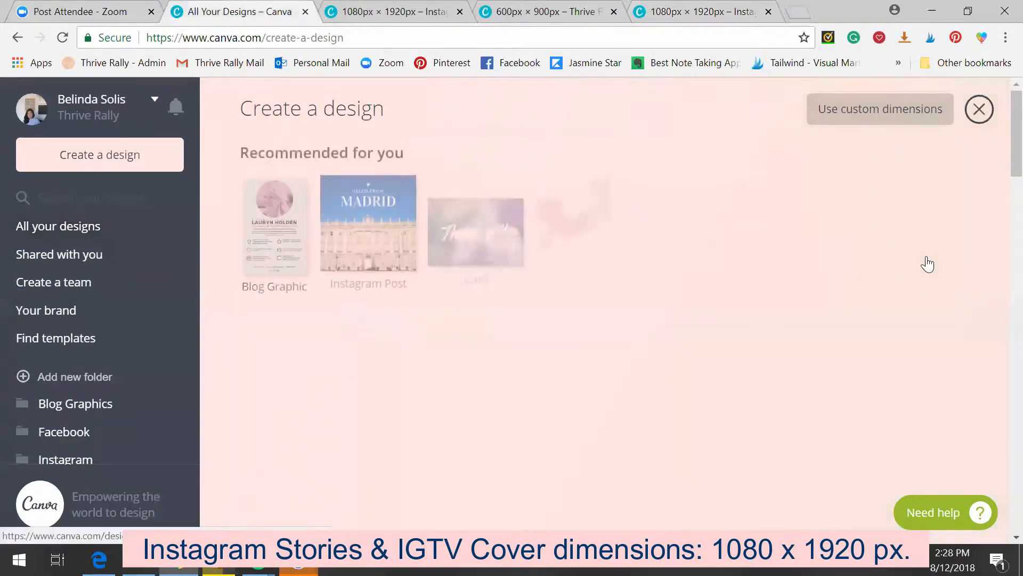
scroll(752, 305, down, 3)
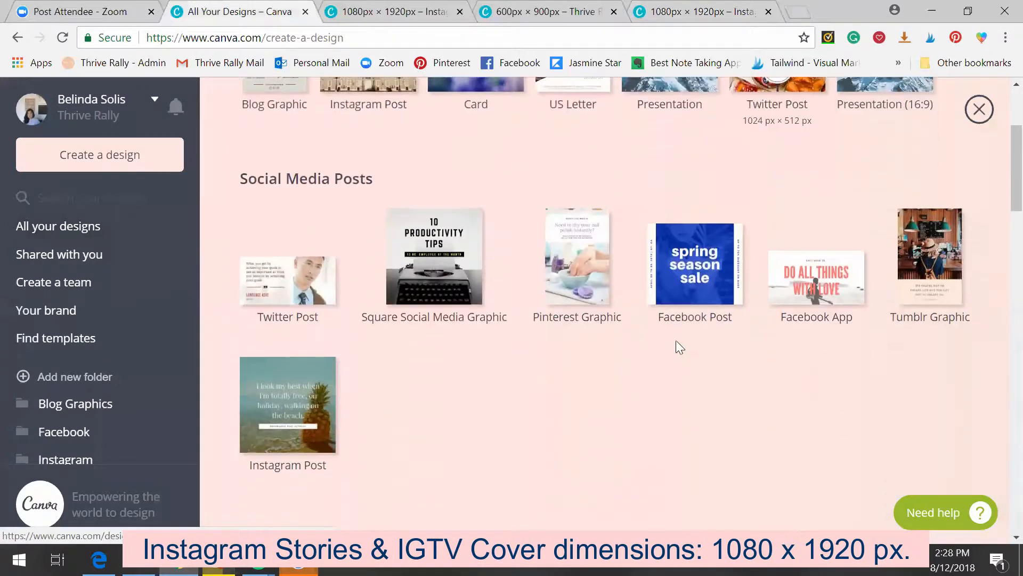
Step: Enter custom dimensions of 1080 by 1920 px for a new design
scroll(922, 344, down, 6)
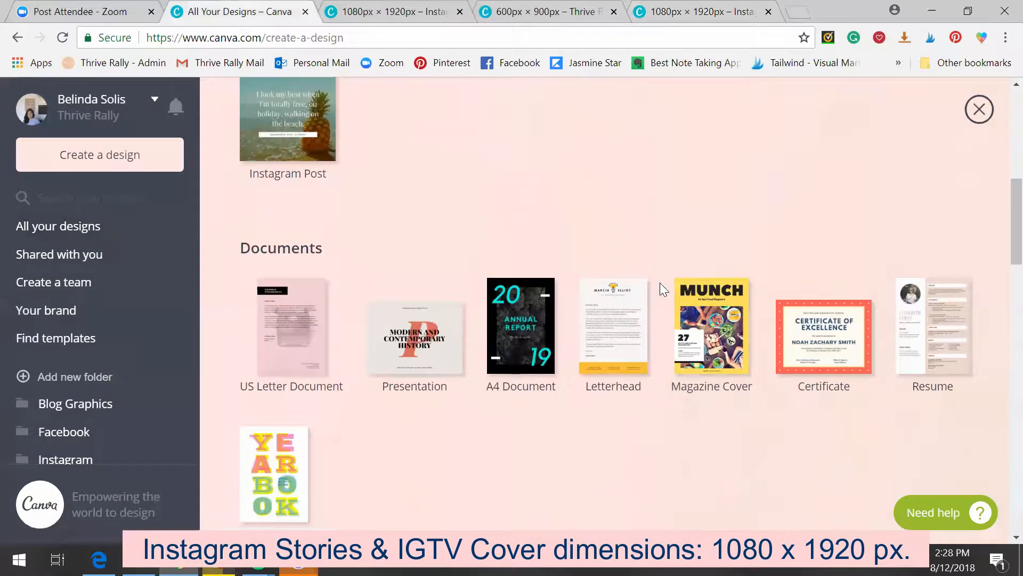
scroll(661, 290, up, 9)
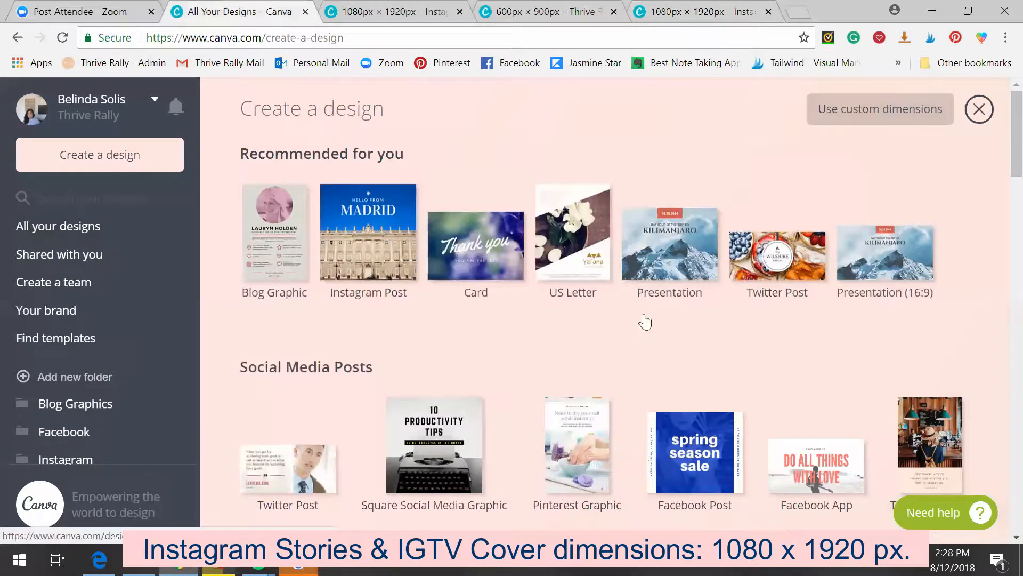
click(825, 115)
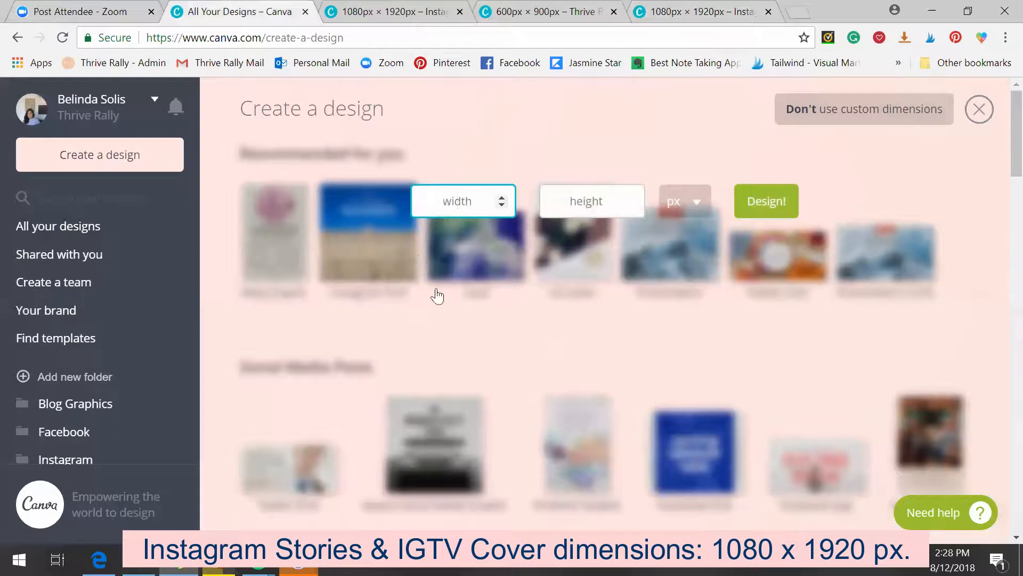
text(1080)
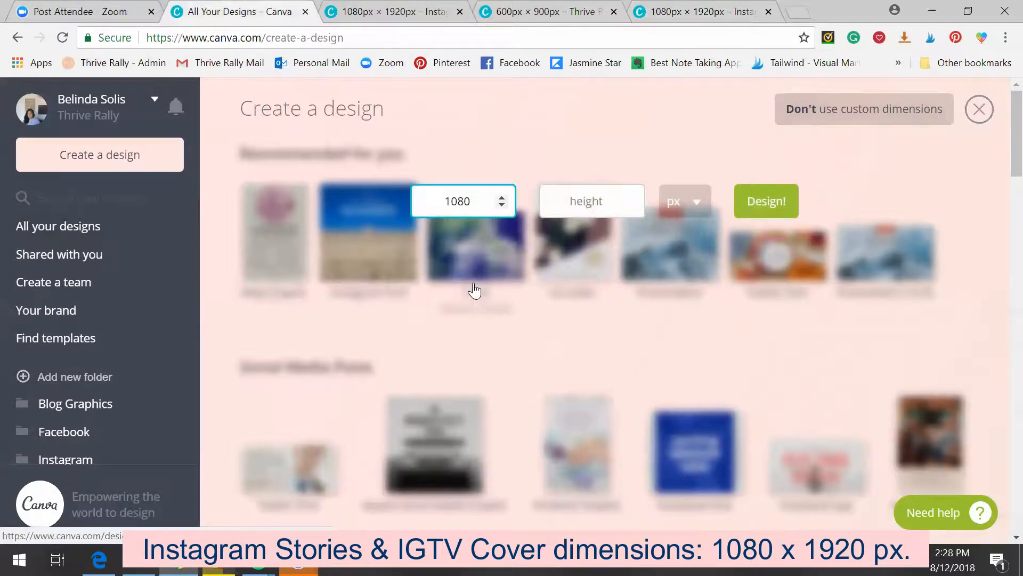
key(Tab)
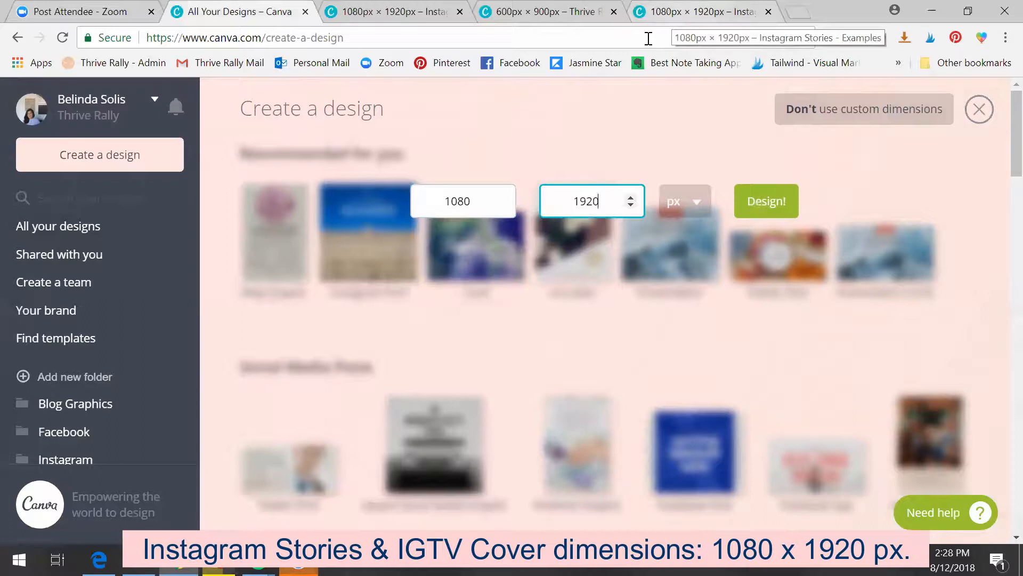
Step: Return to the Instagram Stories examples design and compare the finished story on page 1 with the photo-only page 2
click(649, 11)
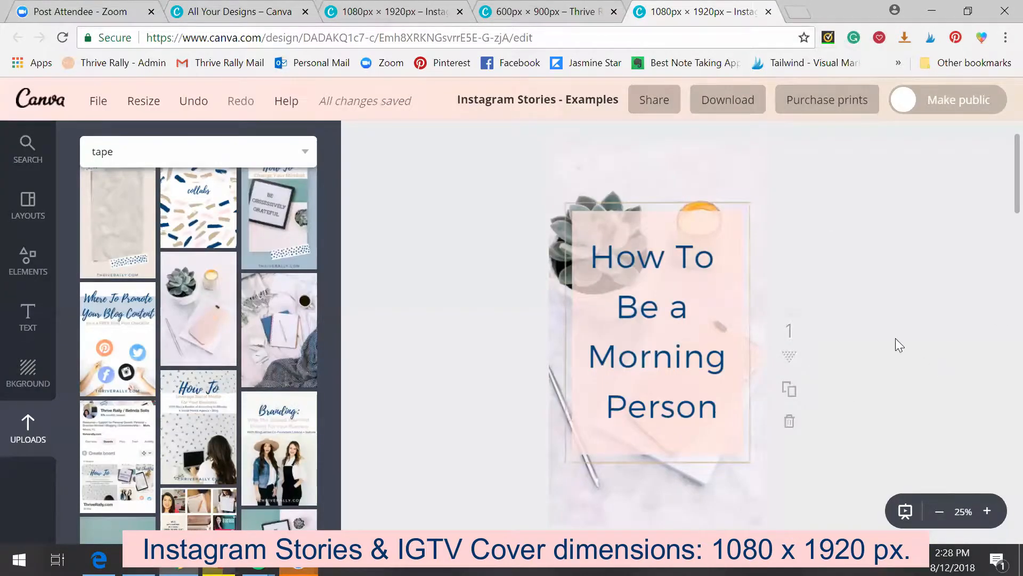
scroll(889, 325, down, 2)
scroll(889, 326, up, 2)
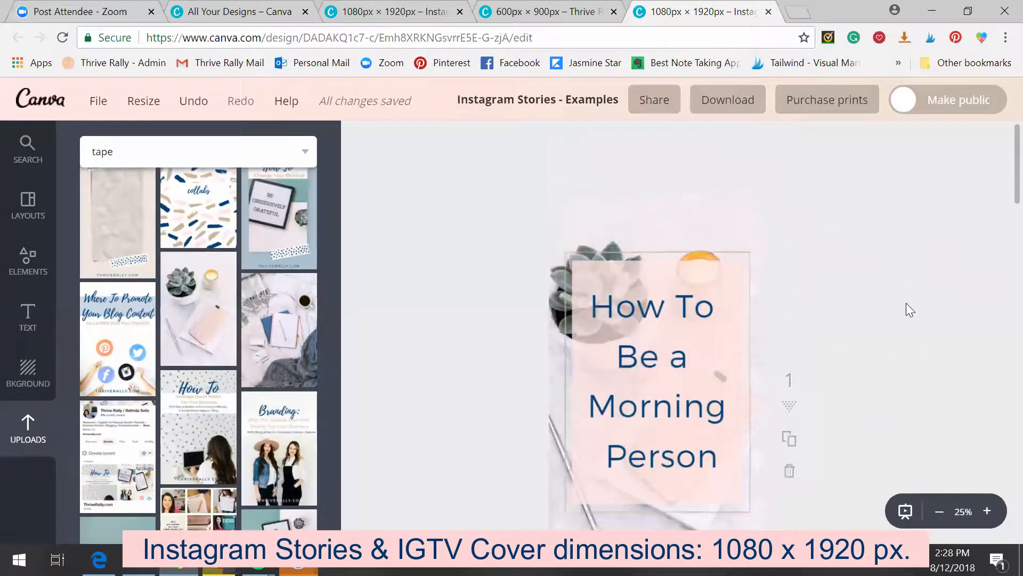
scroll(901, 303, down, 8)
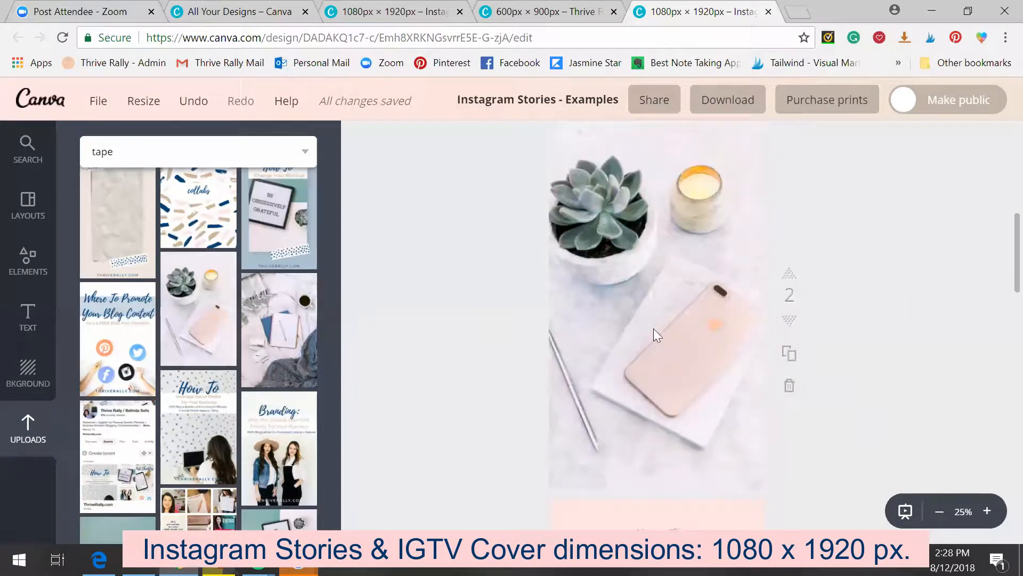
scroll(926, 352, up, 6)
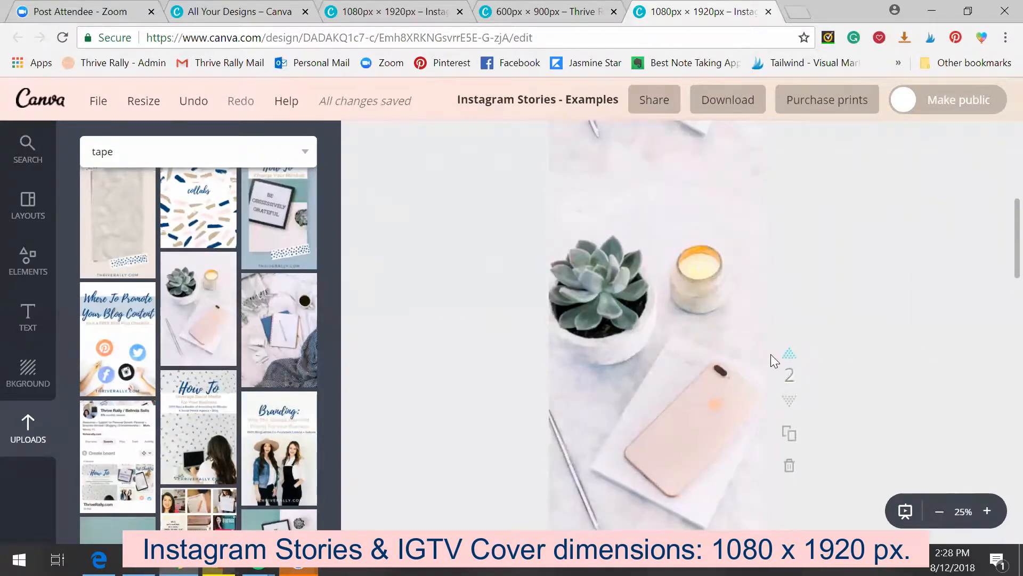
scroll(672, 388, up, 3)
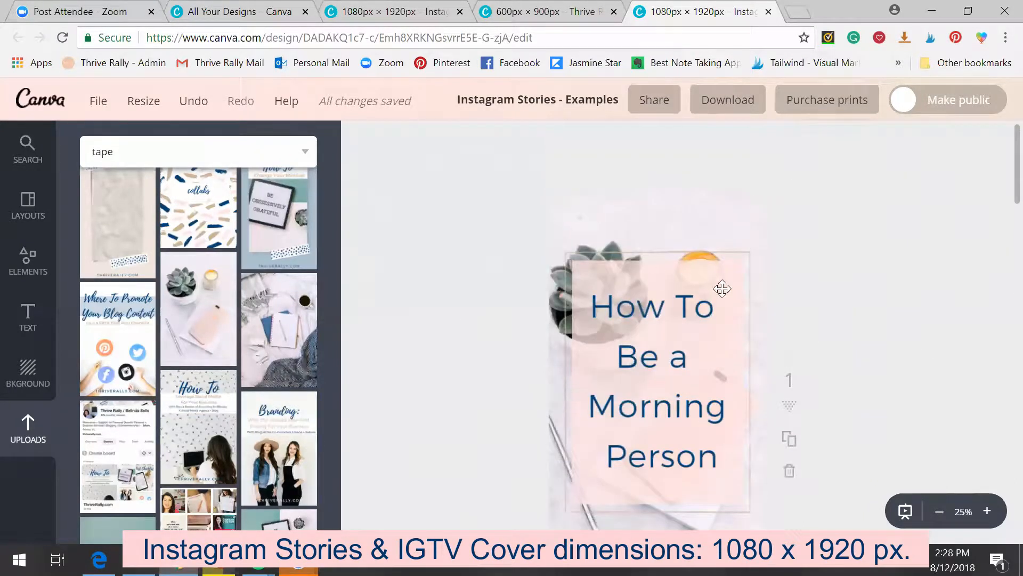
scroll(681, 304, down, 7)
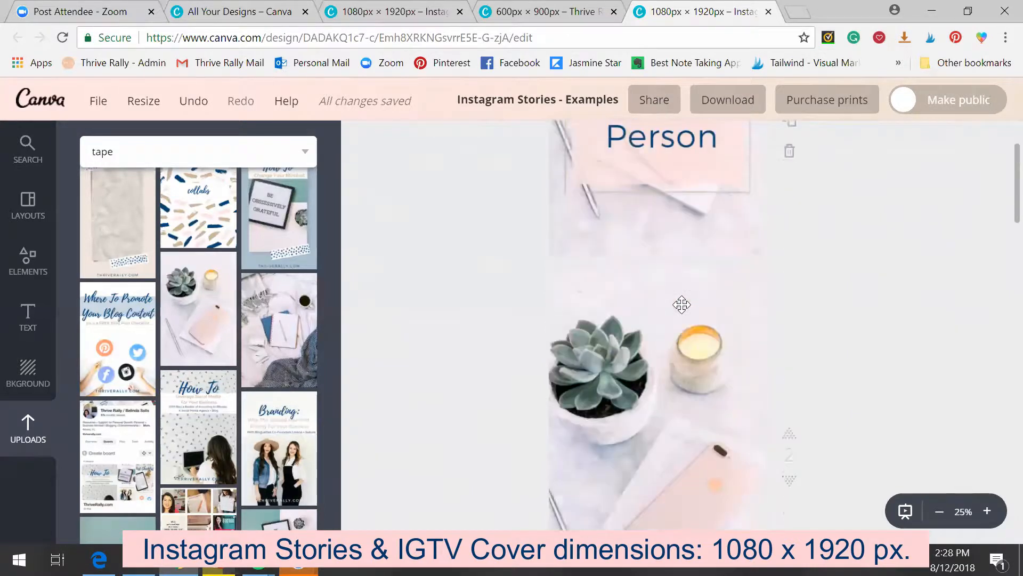
scroll(682, 311, down, 2)
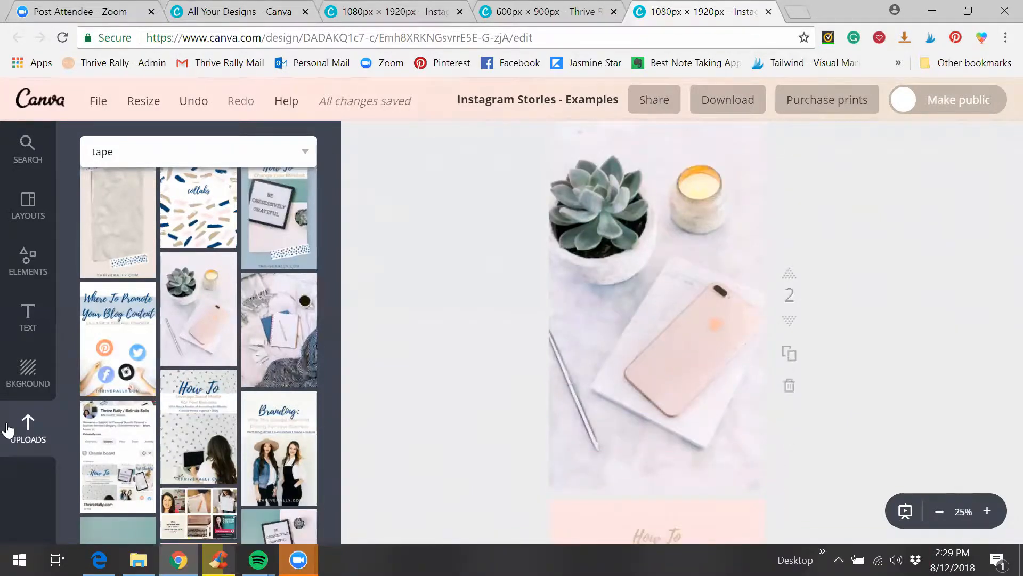
Step: Try a thick square outline from the Shapes elements on page 2, and delete it
click(27, 281)
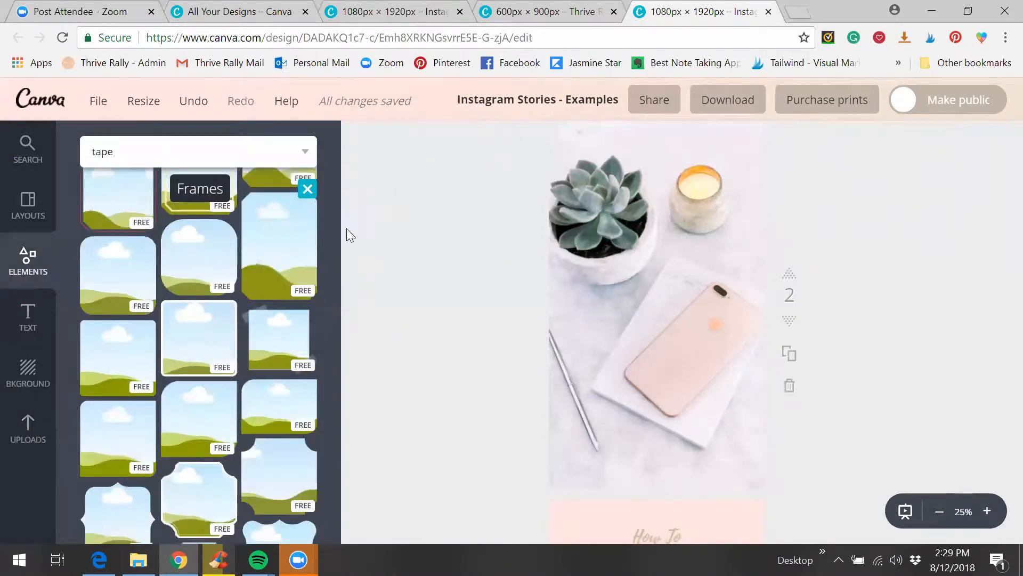
click(307, 188)
scroll(247, 250, up, 10)
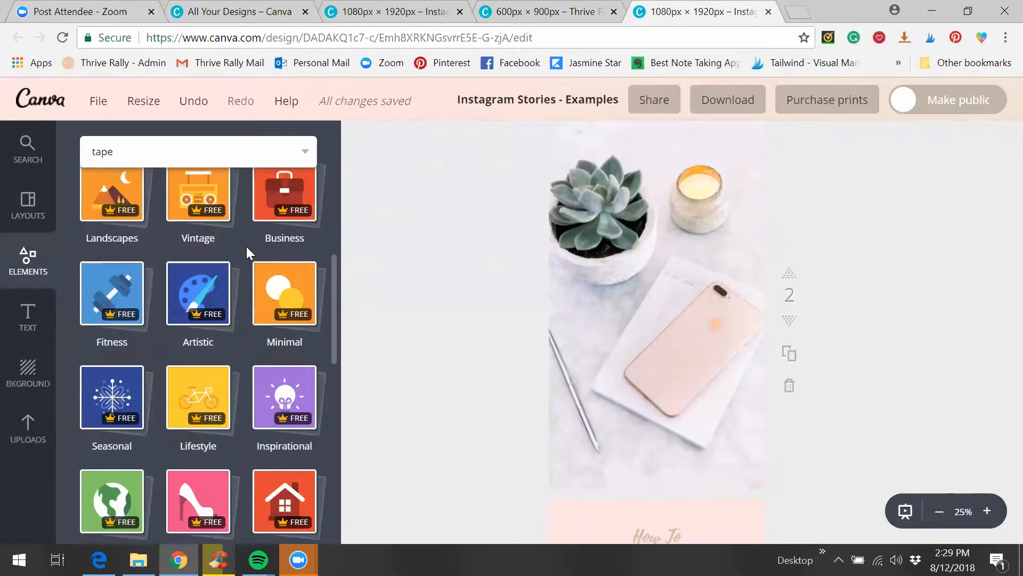
scroll(243, 248, up, 2)
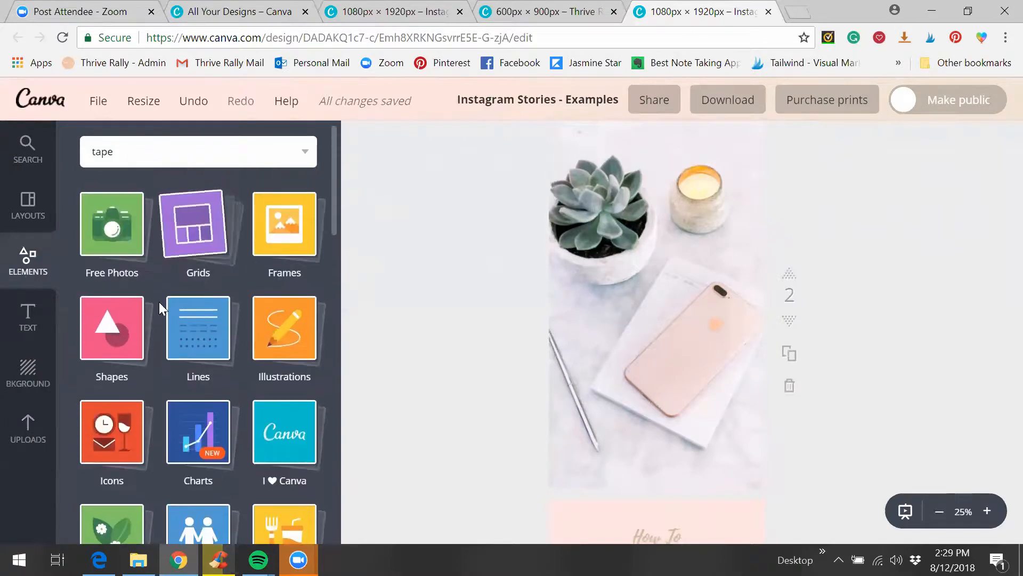
click(131, 317)
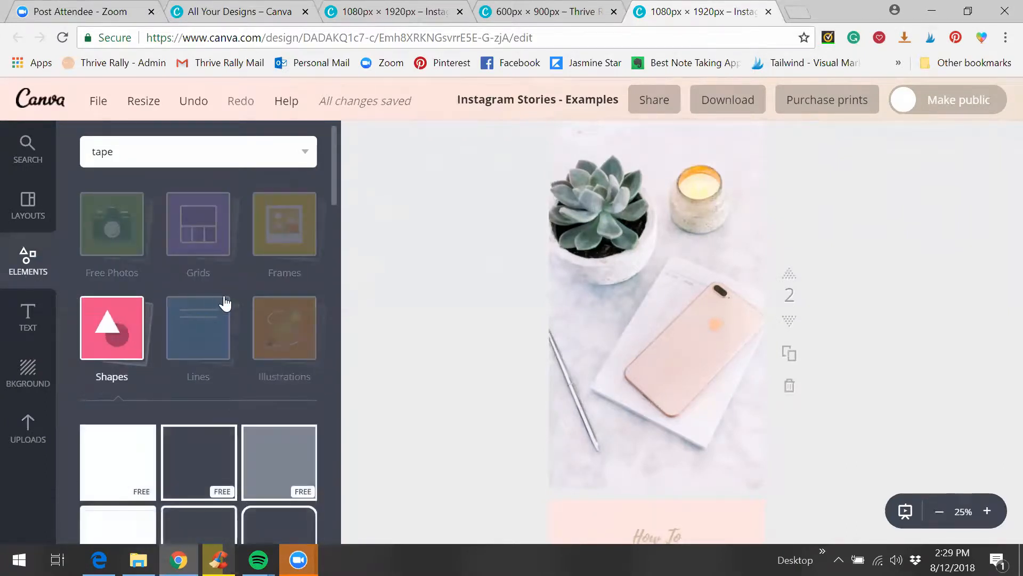
scroll(224, 300, down, 3)
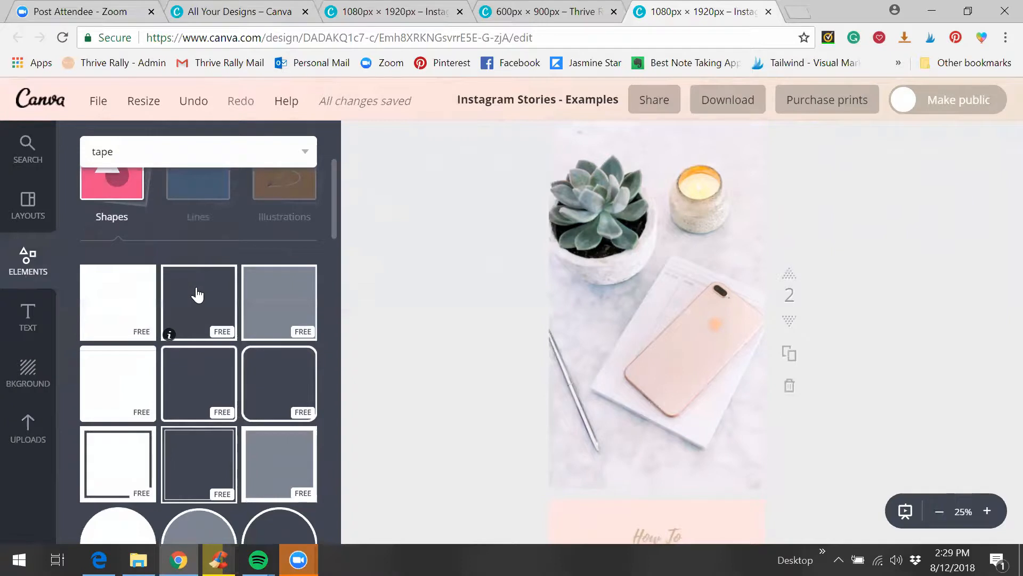
click(197, 294)
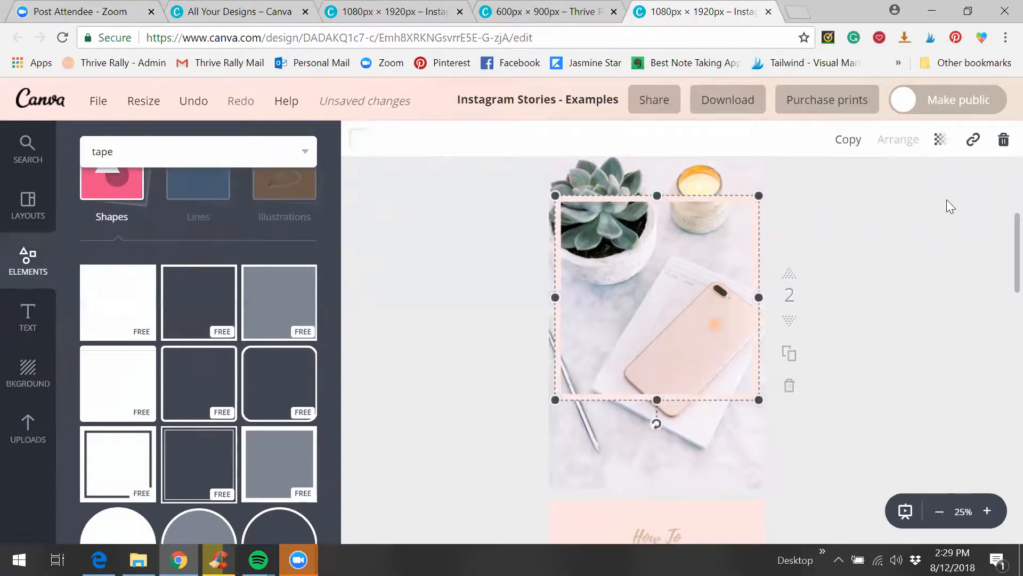
click(1003, 140)
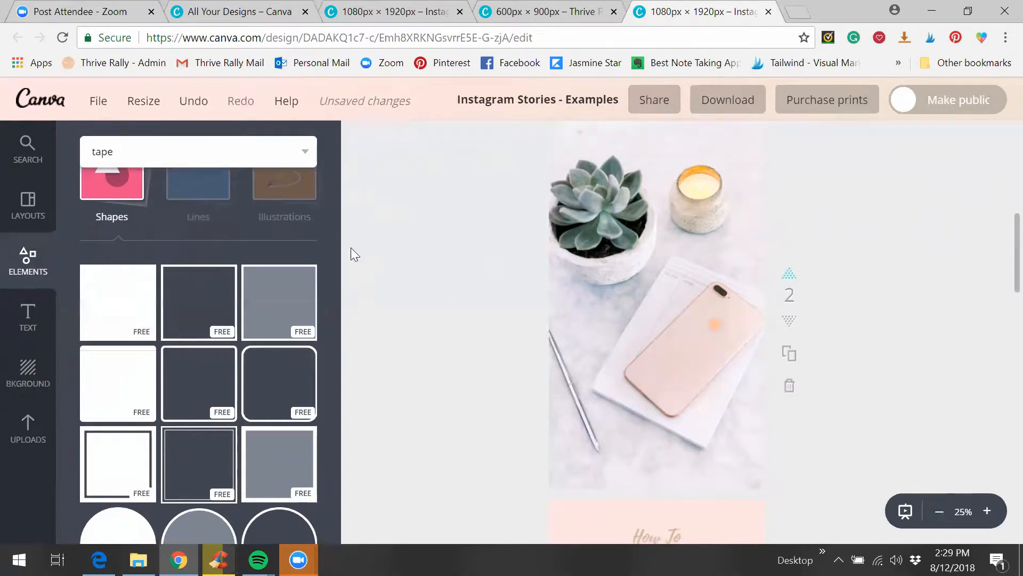
Step: Search the illustrations for "box" and add the thin magenta square outline to page 2
click(178, 156)
key(Return)
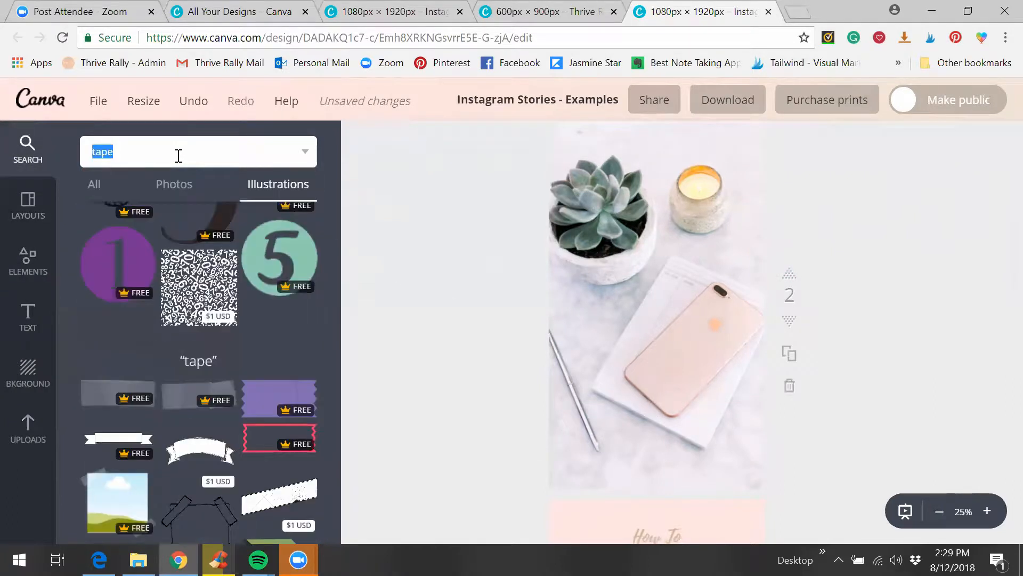
text(box)
key(Return)
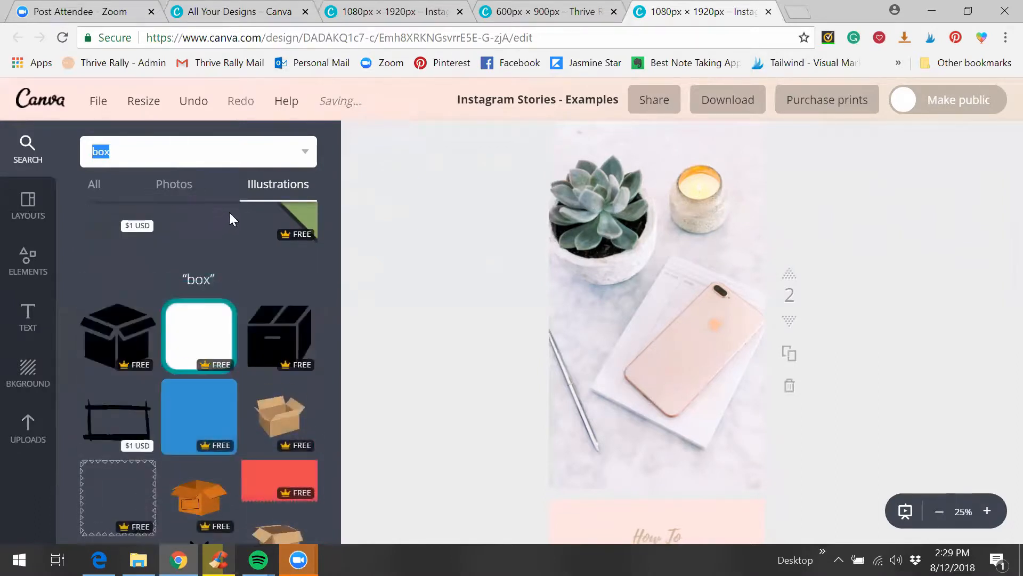
scroll(243, 251, down, 6)
scroll(287, 263, down, 5)
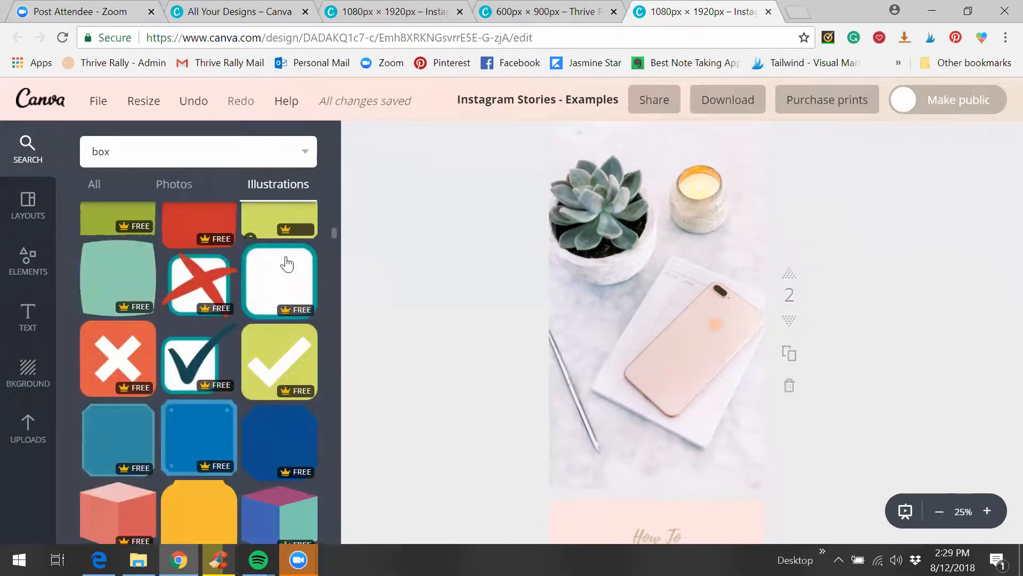
scroll(272, 299, down, 2)
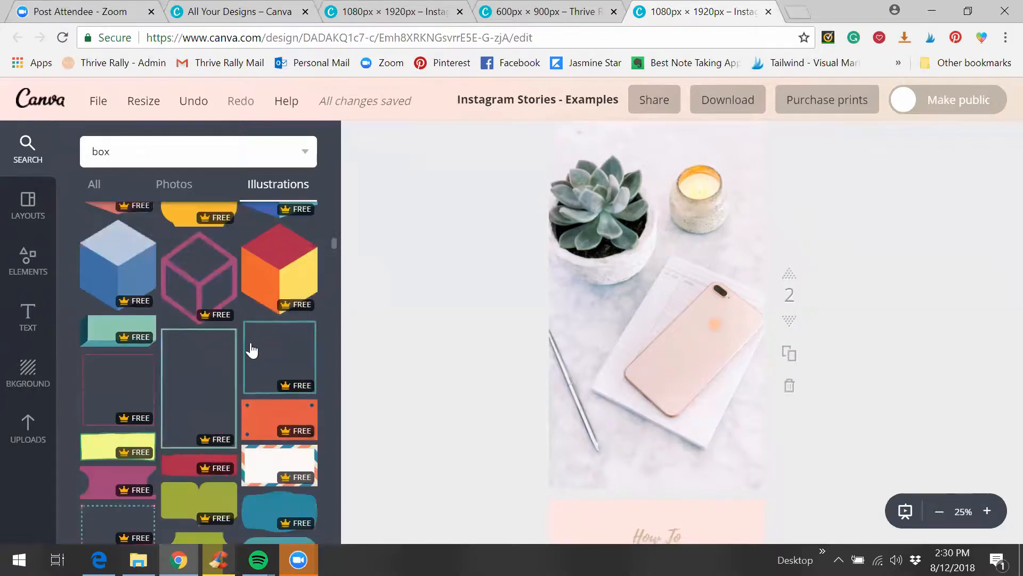
scroll(226, 316, up, 10)
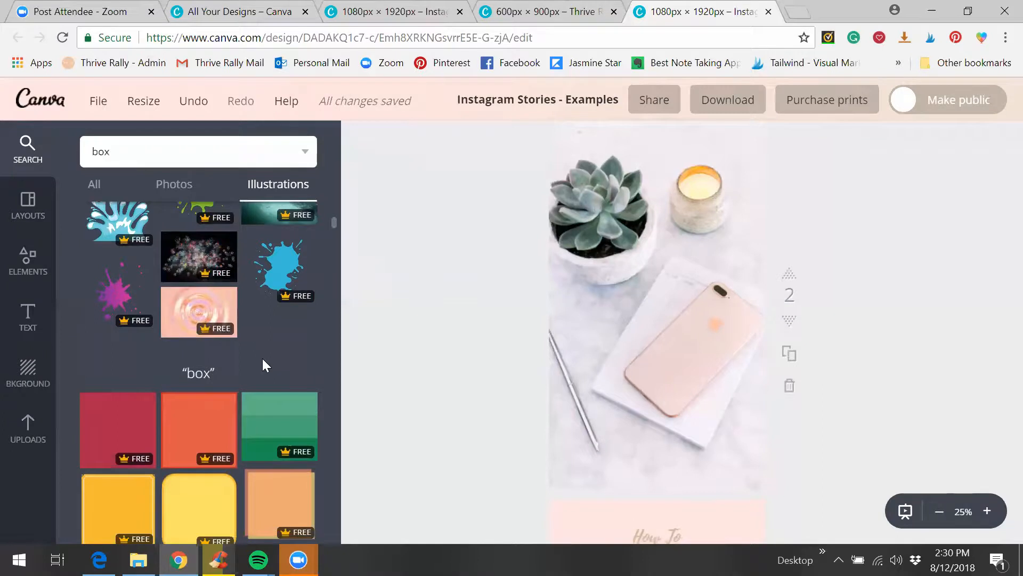
scroll(263, 360, down, 9)
scroll(258, 356, down, 5)
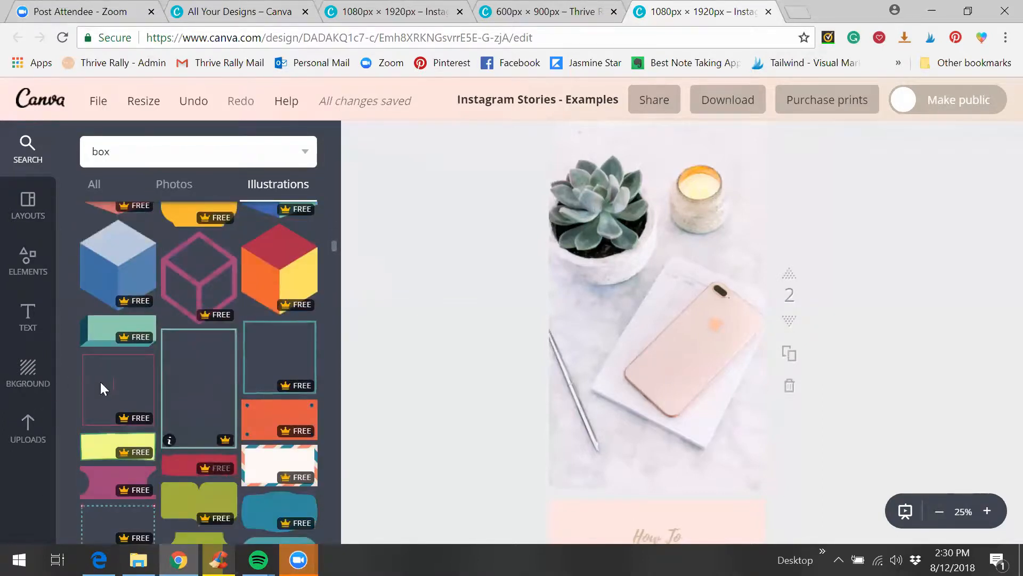
click(99, 390)
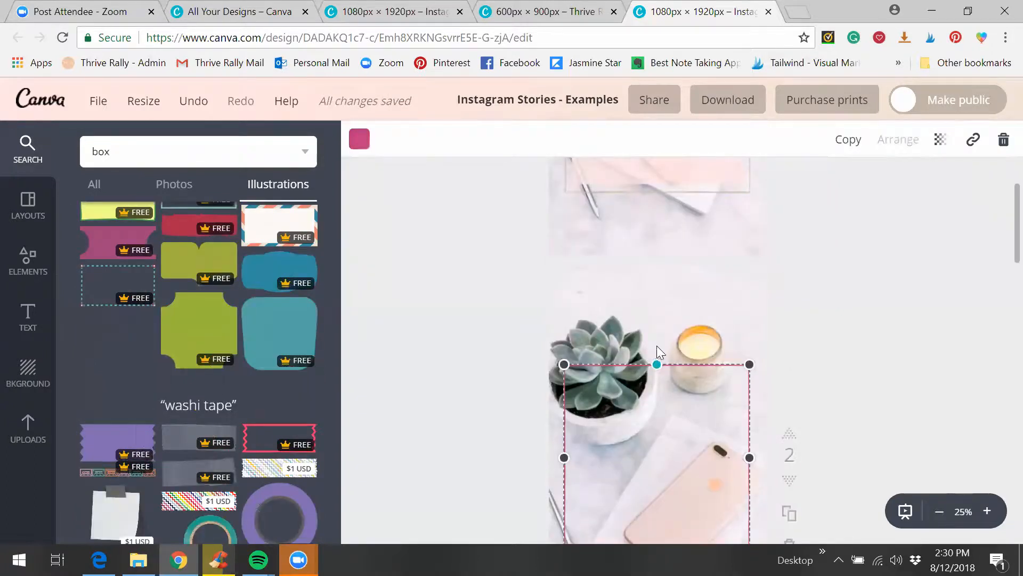
Step: Stretch the magenta outline upward and downward into a tall rectangular border and centre it over page 2's photo
drag(657, 364, 657, 288)
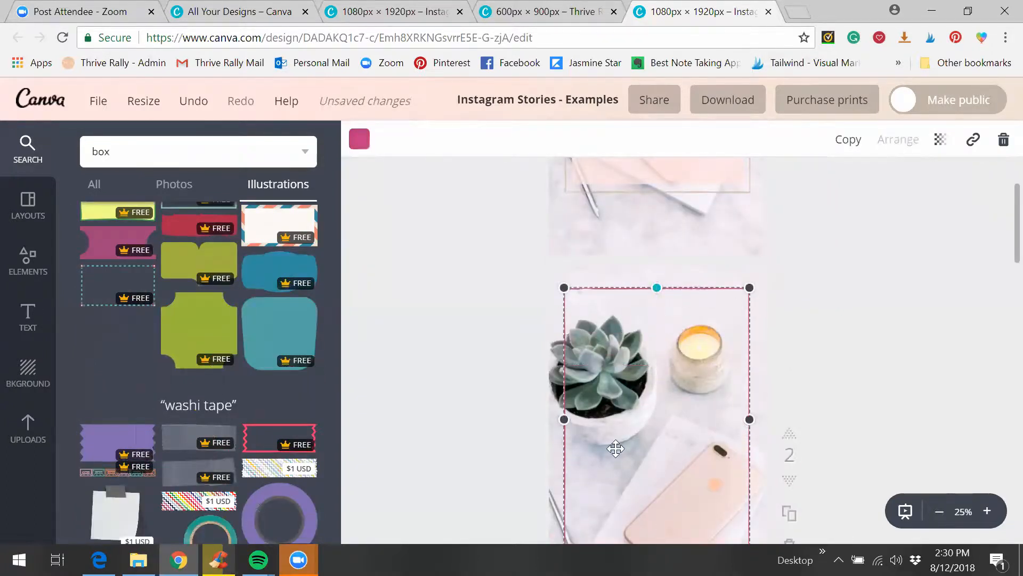
scroll(634, 459, down, 3)
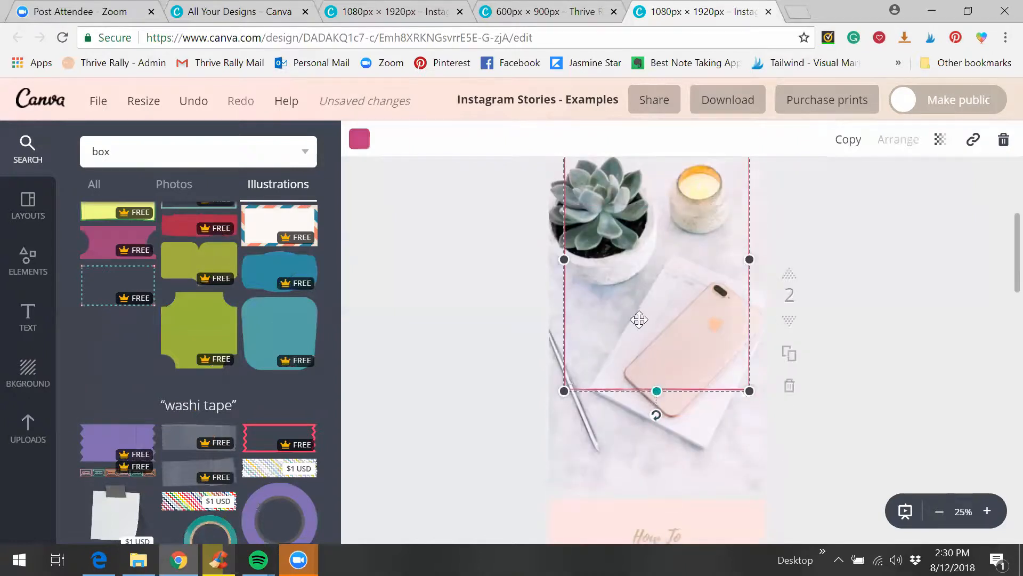
scroll(635, 299, up, 2)
drag(658, 212, 657, 222)
scroll(662, 386, down, 2)
drag(656, 390, 659, 459)
scroll(653, 410, up, 2)
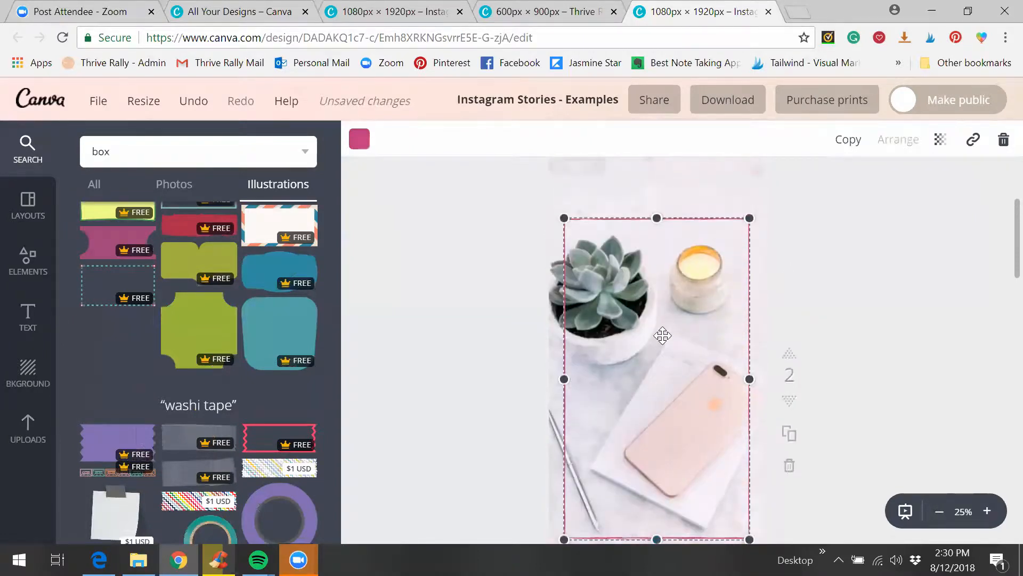
drag(662, 341, 664, 333)
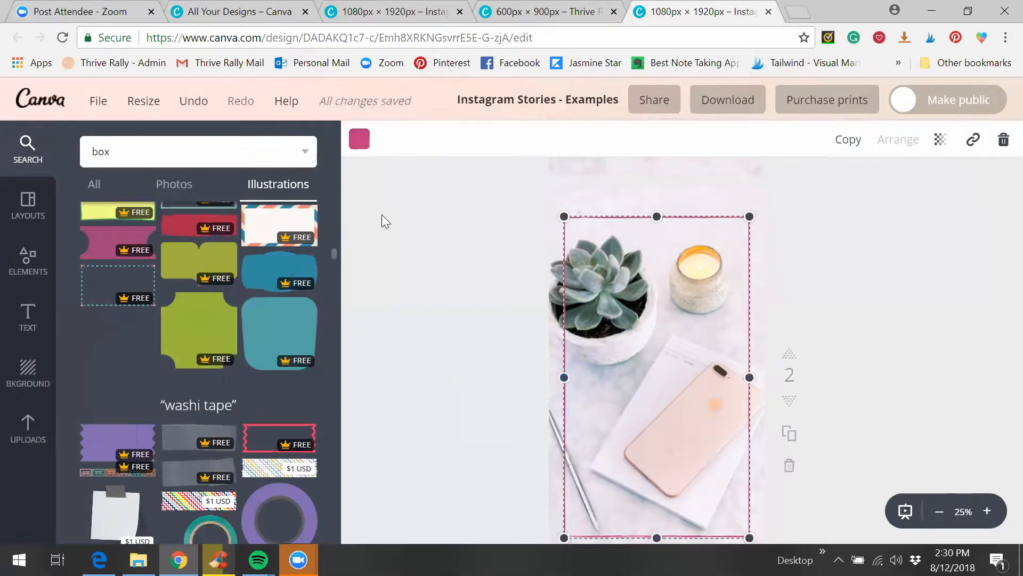
Step: Recolour the thin magenta border on page 2 with the tan swatch from the Thrive Rally colors
click(361, 150)
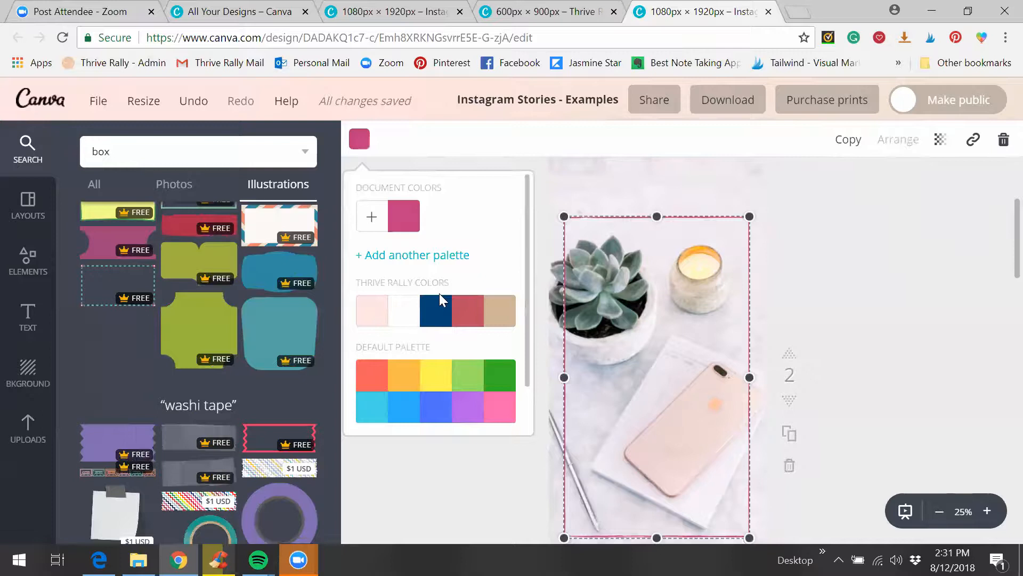
scroll(468, 288, down, 1)
scroll(467, 290, down, 2)
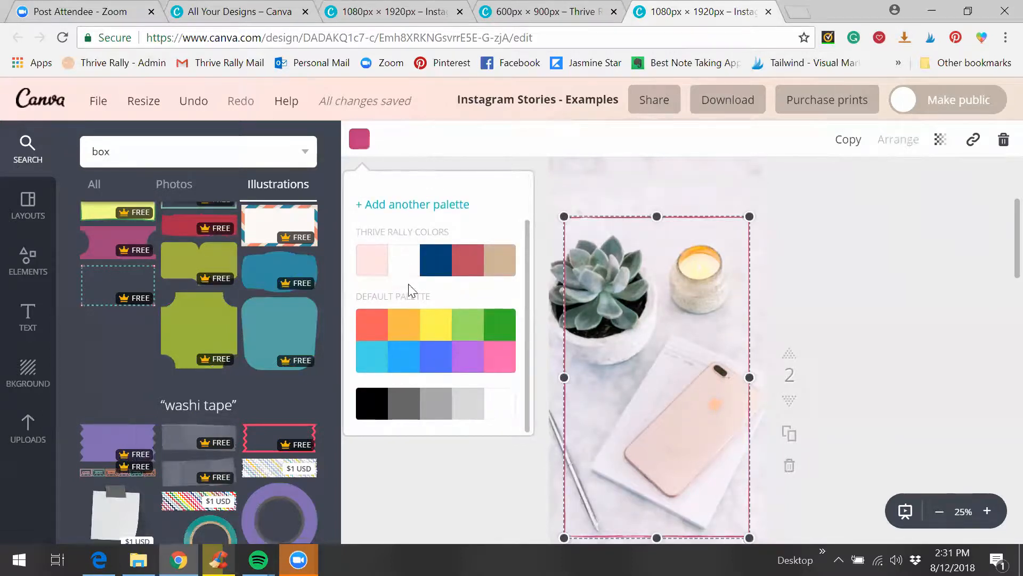
scroll(408, 375, up, 2)
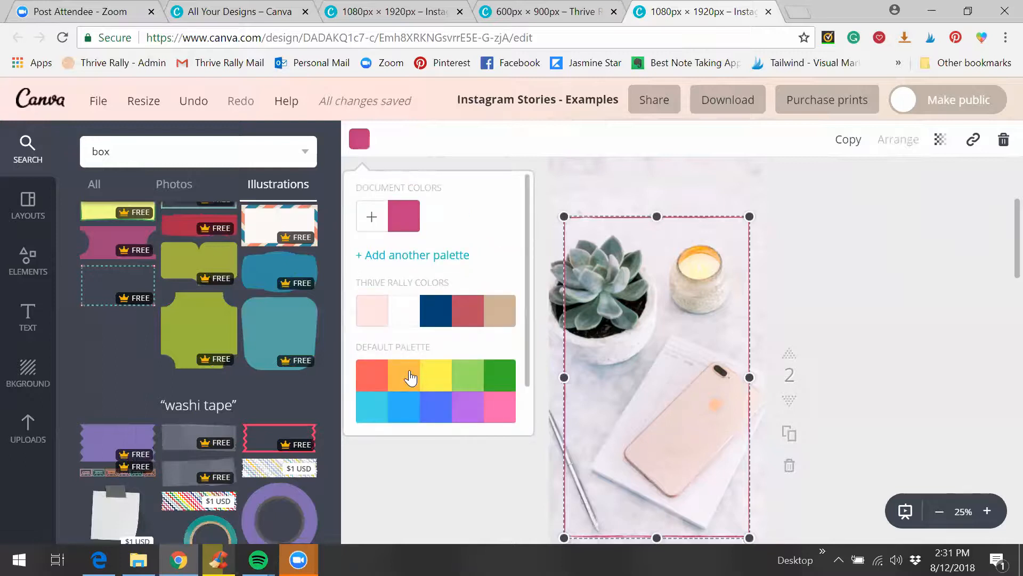
click(370, 219)
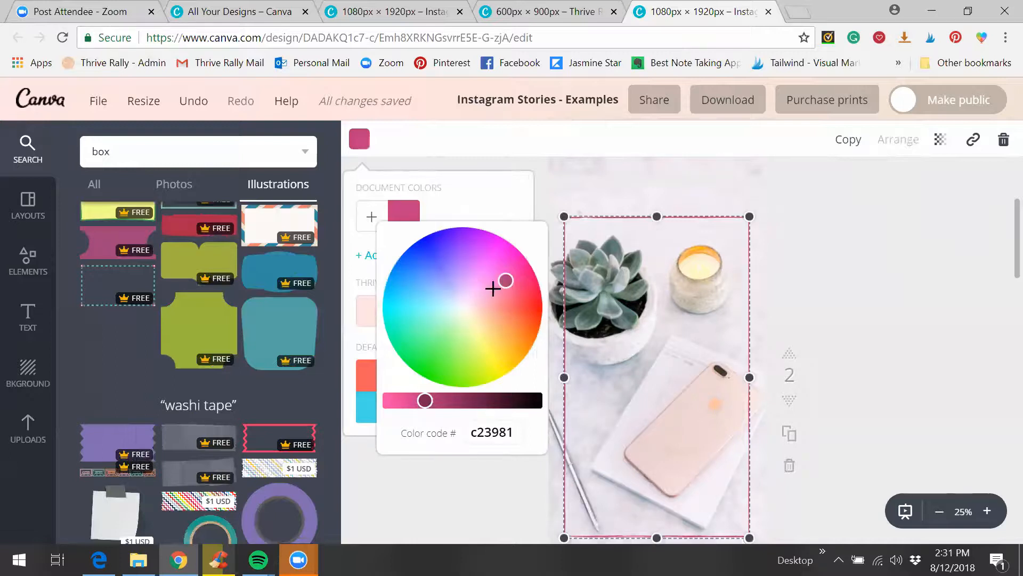
click(487, 201)
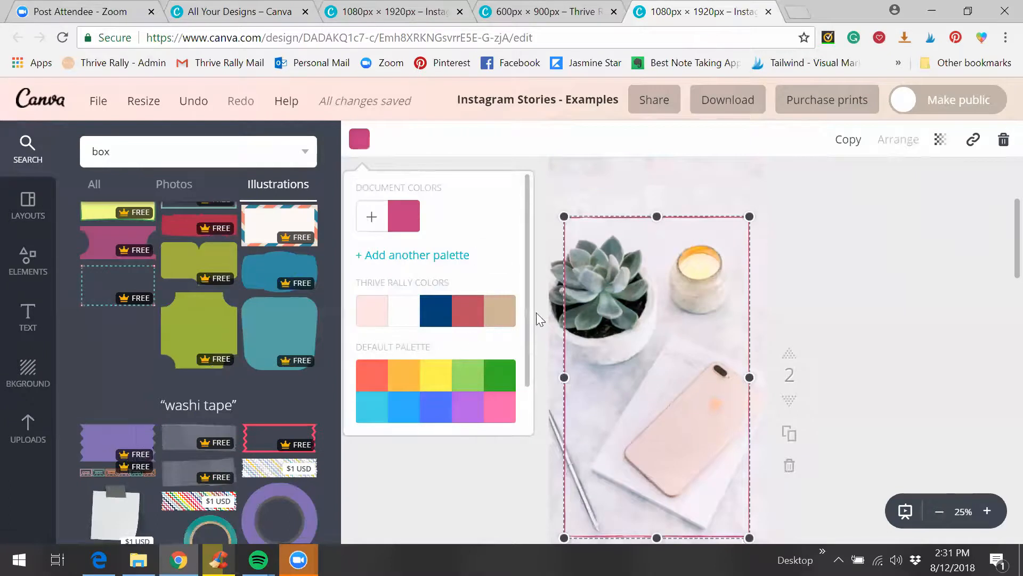
scroll(539, 319, up, 3)
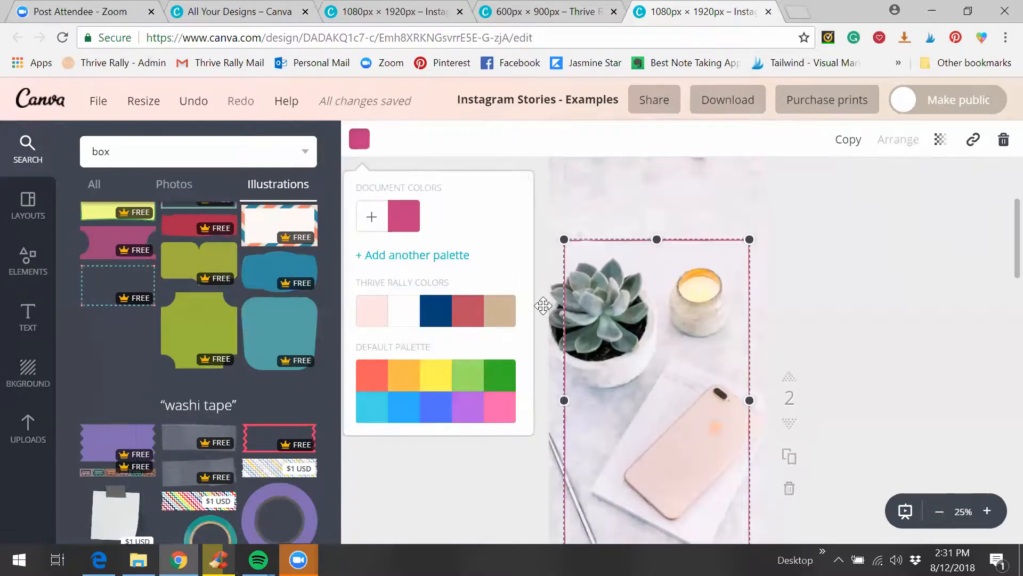
click(496, 318)
click(841, 312)
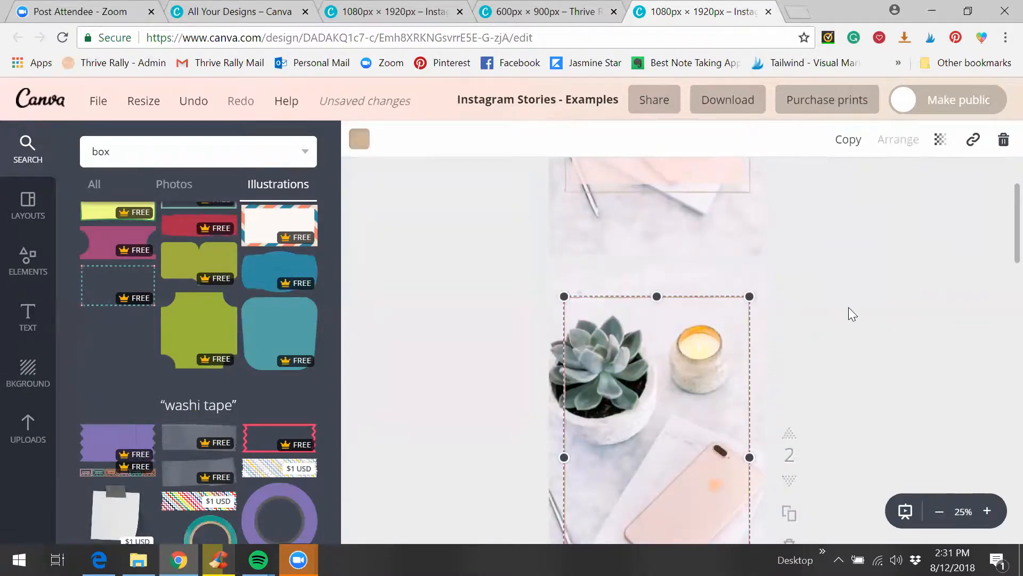
click(850, 305)
Step: Compare the photo overlay on page 1, and add a solid square from the Shapes elements to page 2
scroll(770, 295, up, 3)
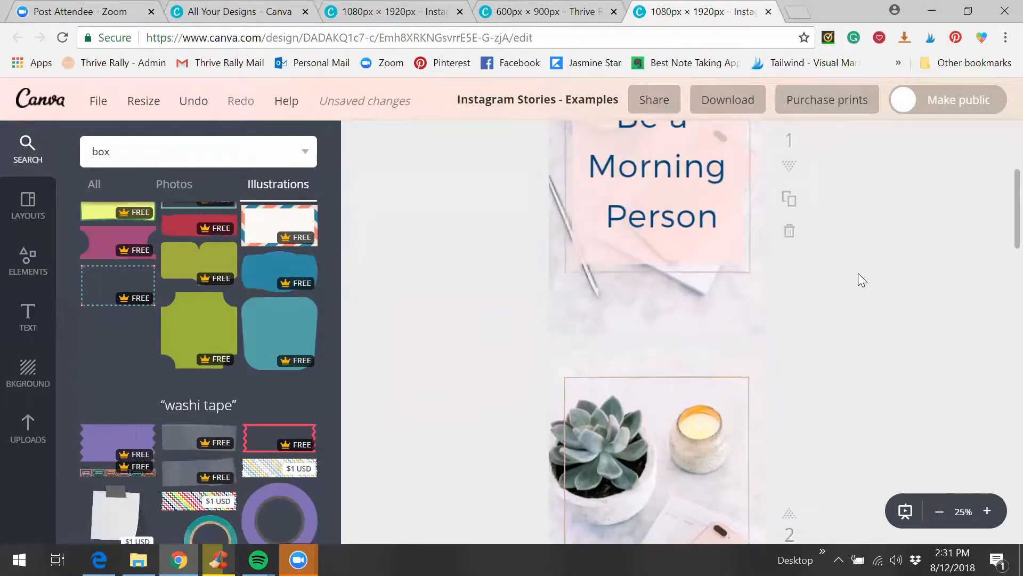
scroll(858, 274, down, 9)
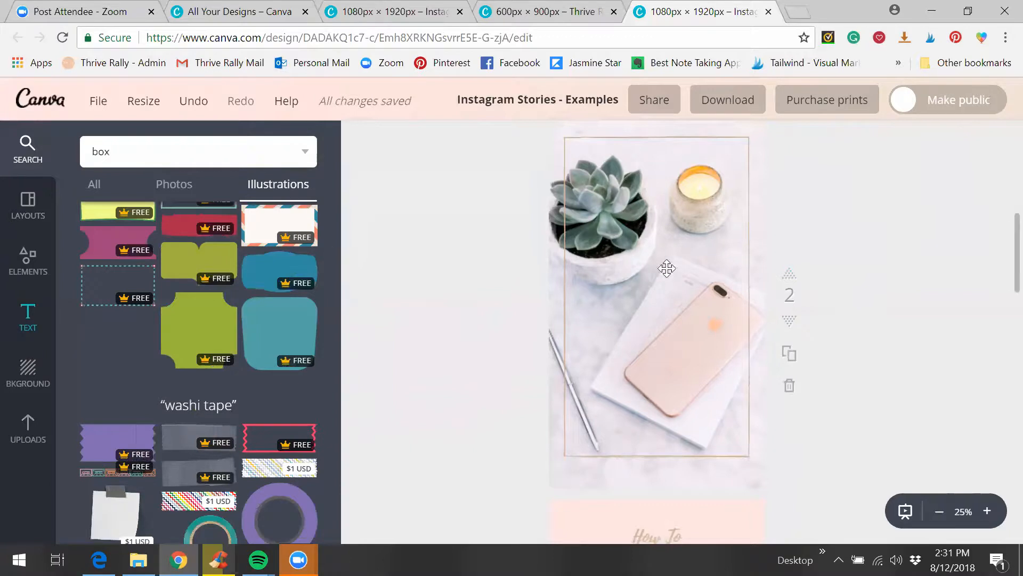
scroll(667, 268, up, 15)
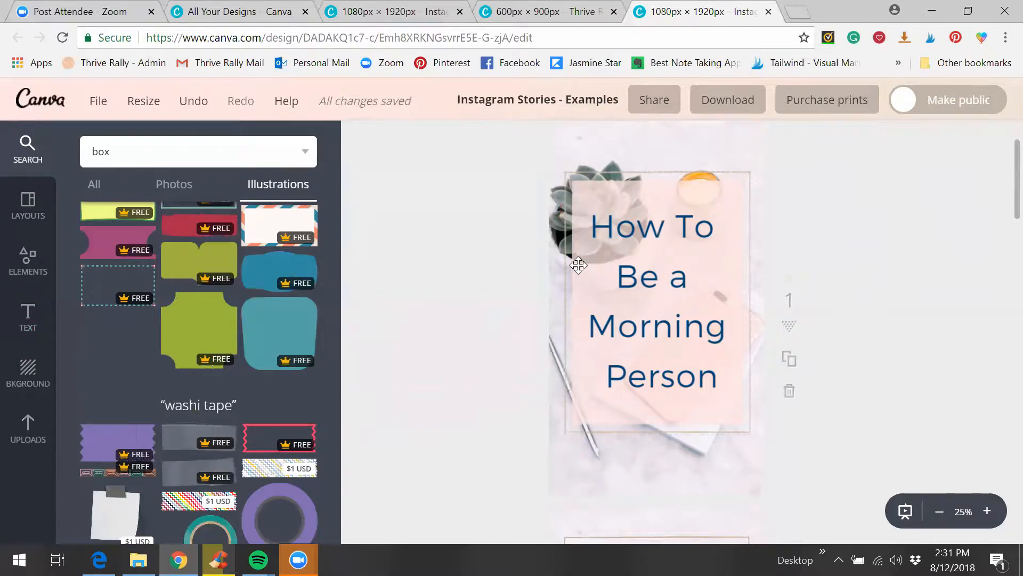
scroll(584, 259, down, 8)
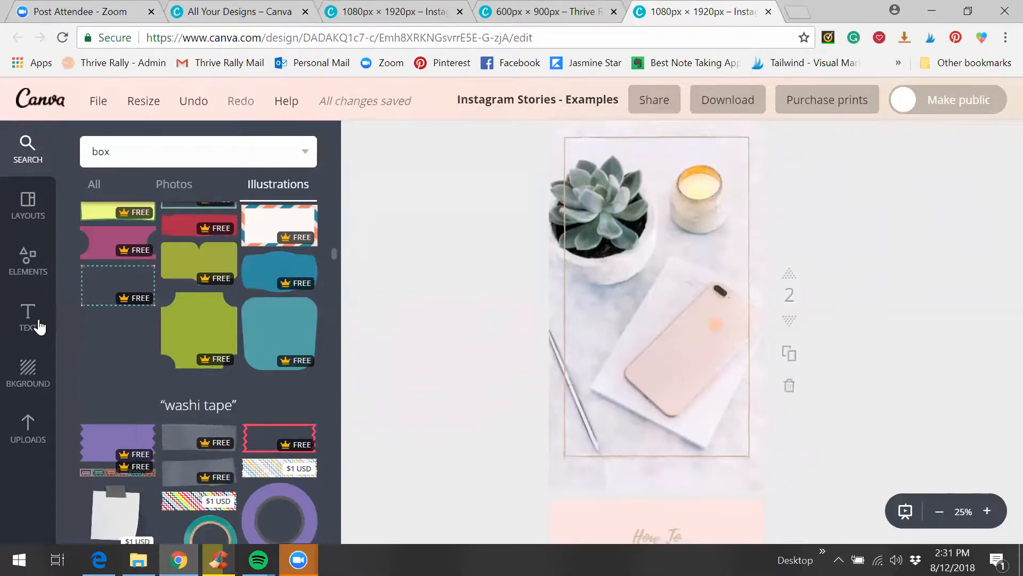
click(33, 273)
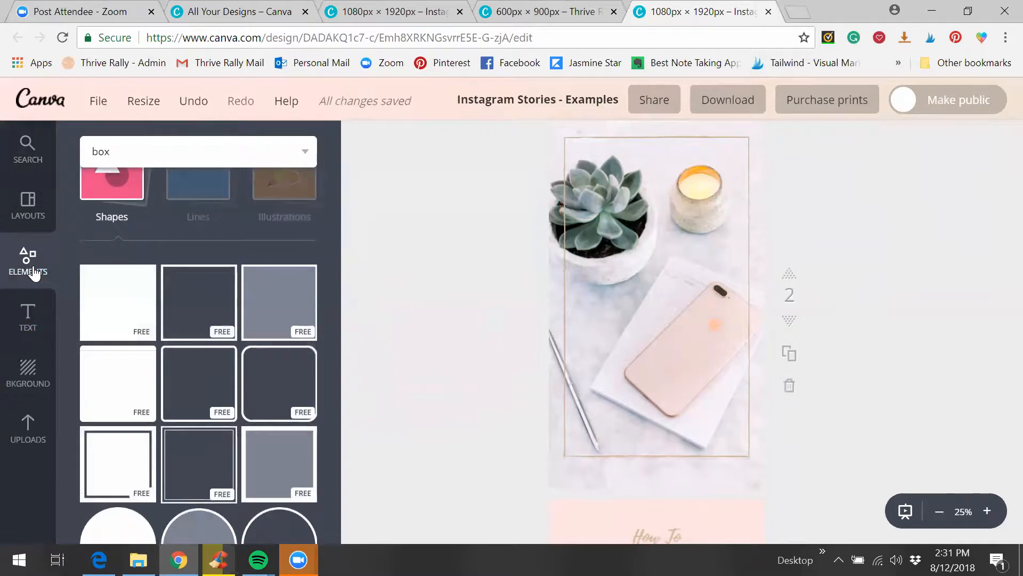
scroll(141, 271, up, 2)
click(137, 268)
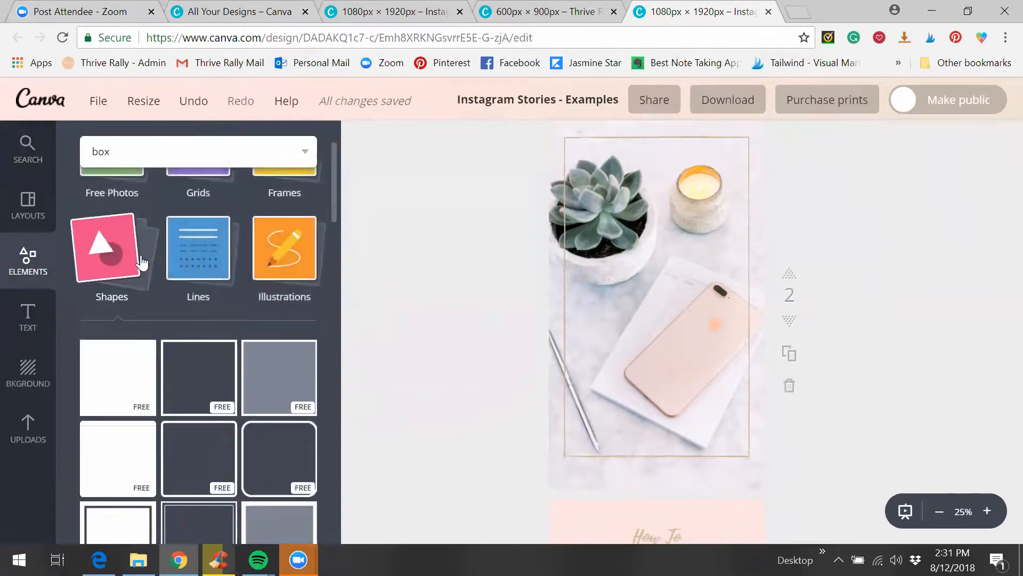
scroll(168, 285, up, 2)
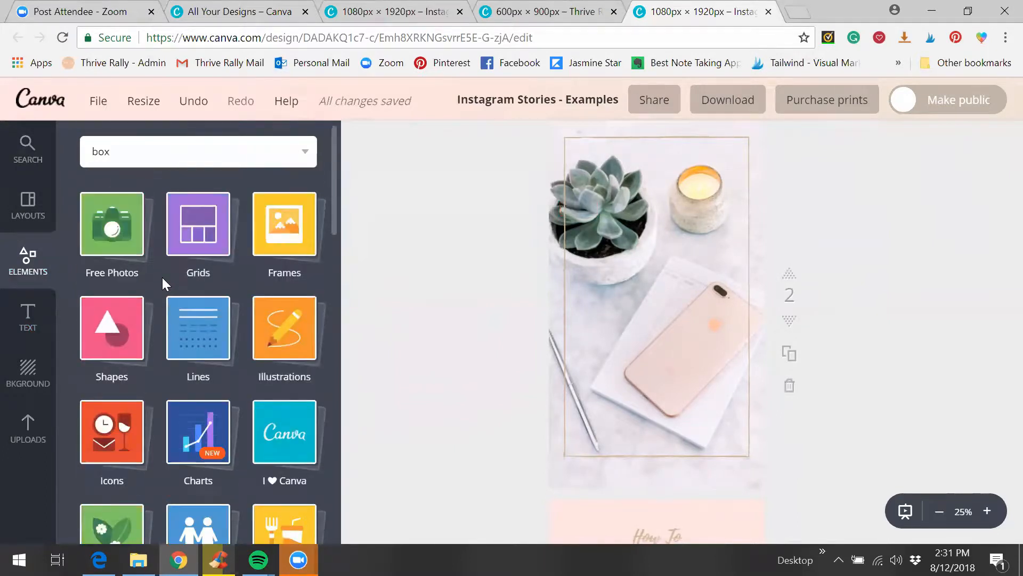
click(107, 339)
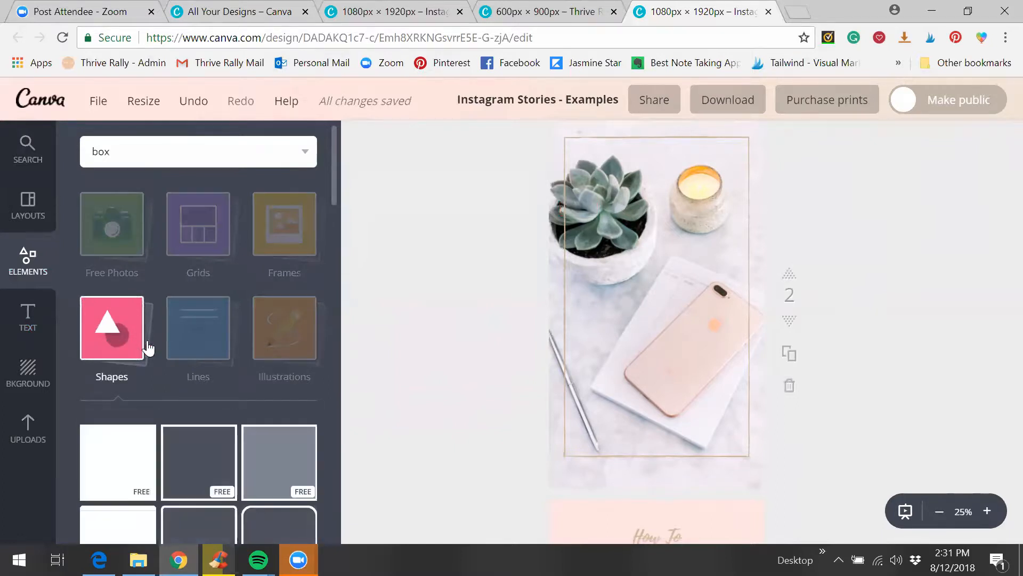
click(122, 473)
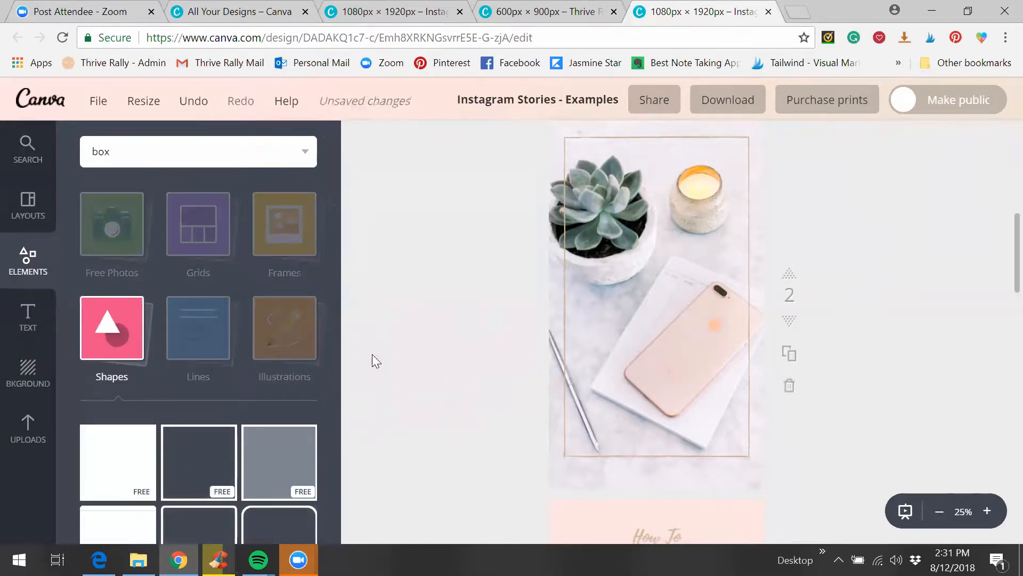
scroll(447, 343, up, 2)
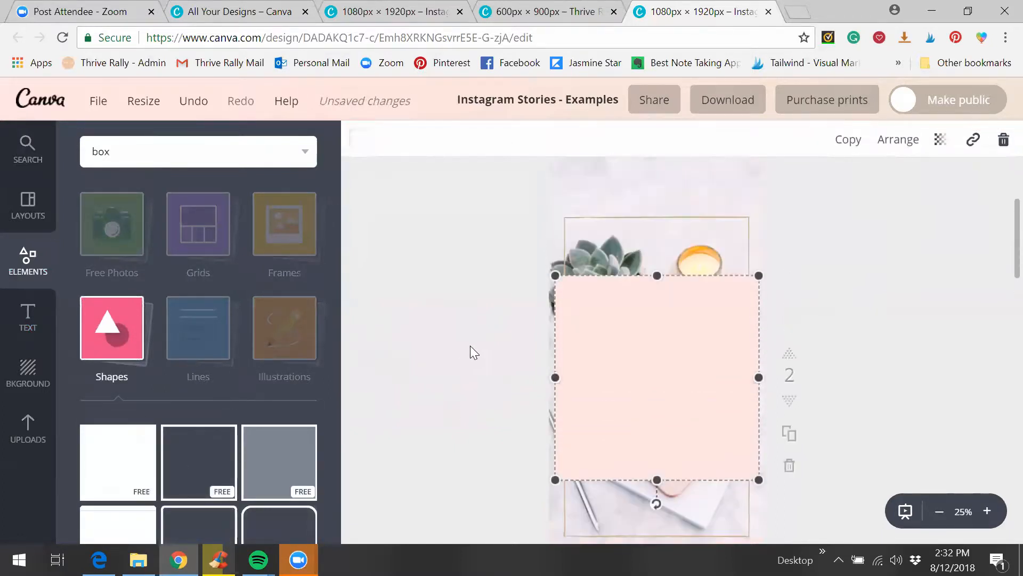
Step: Resize the light pink square on page 2 into a tall rectangle sitting just inside the tan border
click(366, 148)
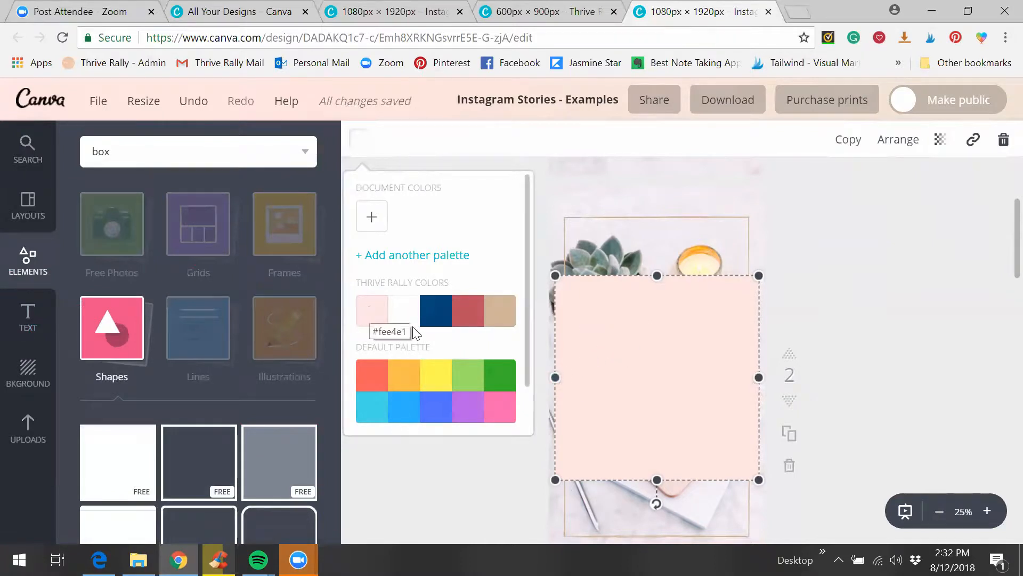
drag(555, 377, 569, 381)
drag(763, 378, 733, 358)
drag(646, 274, 646, 229)
scroll(641, 249, down, 3)
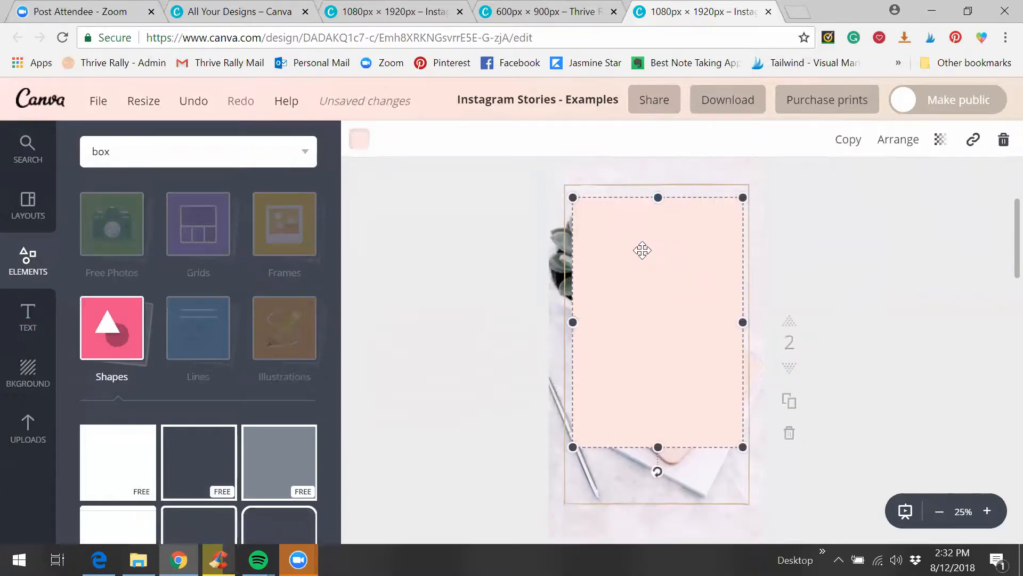
drag(658, 400, 660, 444)
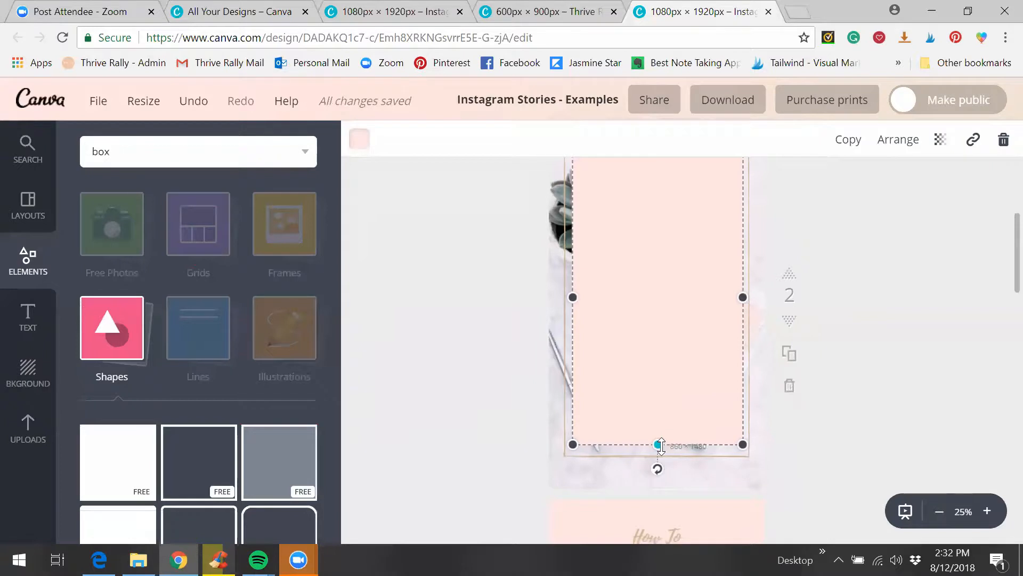
drag(661, 446, 664, 446)
scroll(887, 487, up, 3)
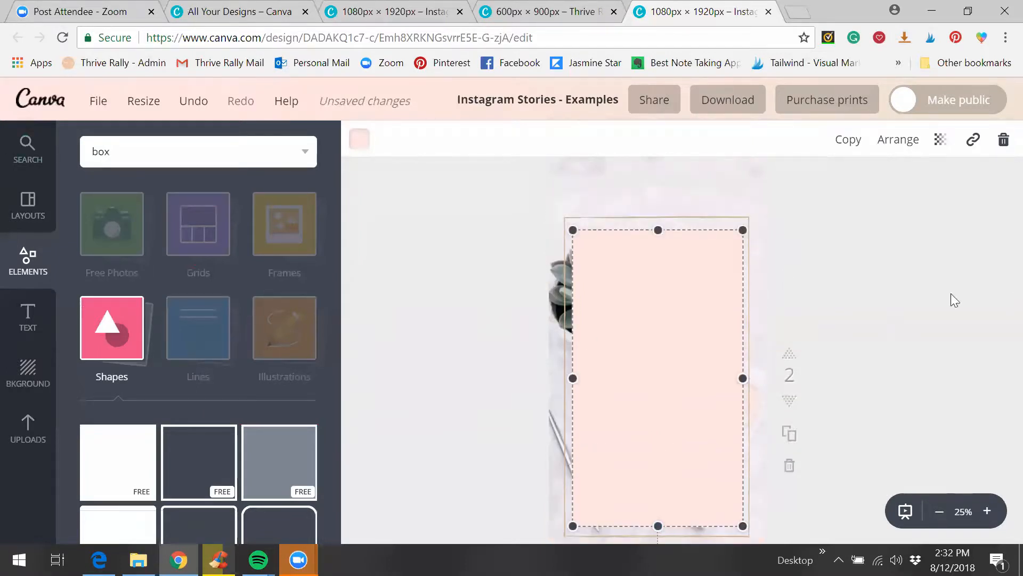
Step: Set the transparency of page 2's pink rectangle to 68
click(978, 263)
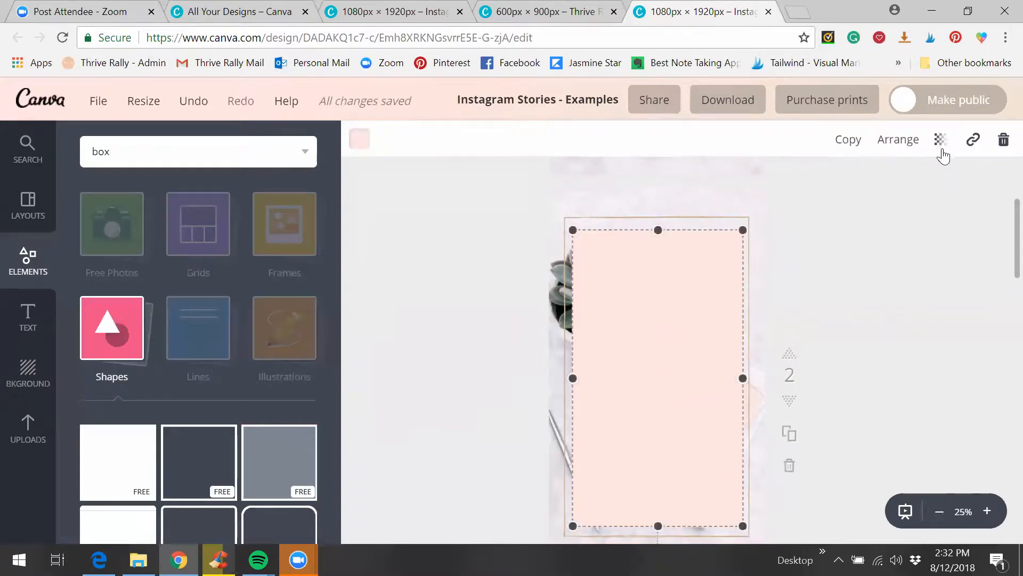
click(941, 150)
click(979, 272)
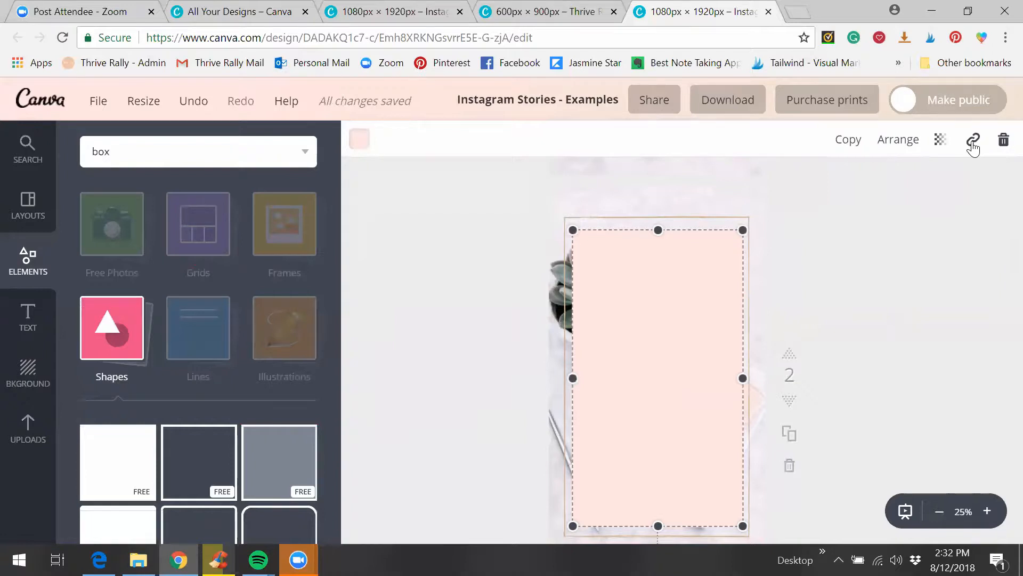
click(946, 179)
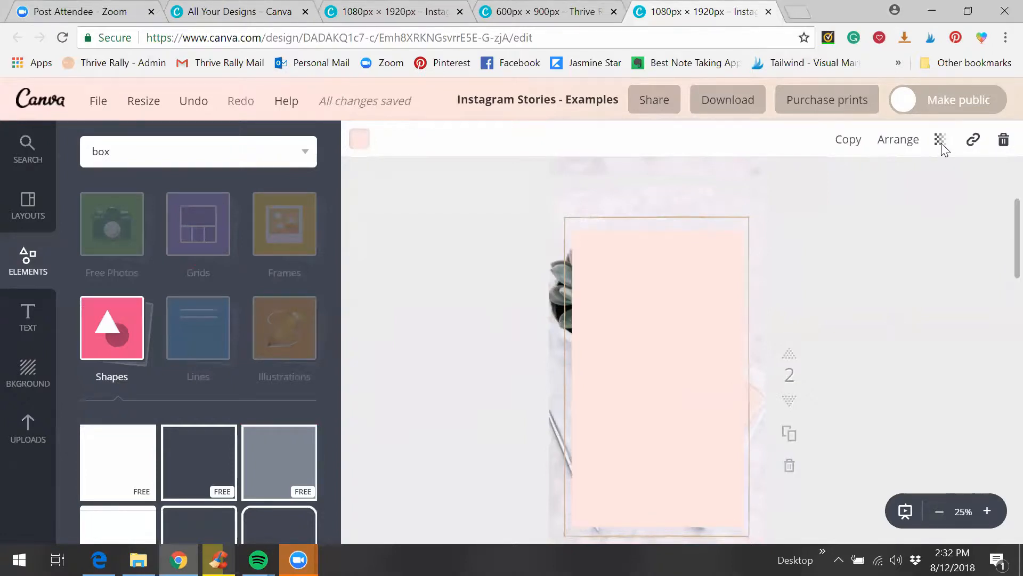
click(653, 320)
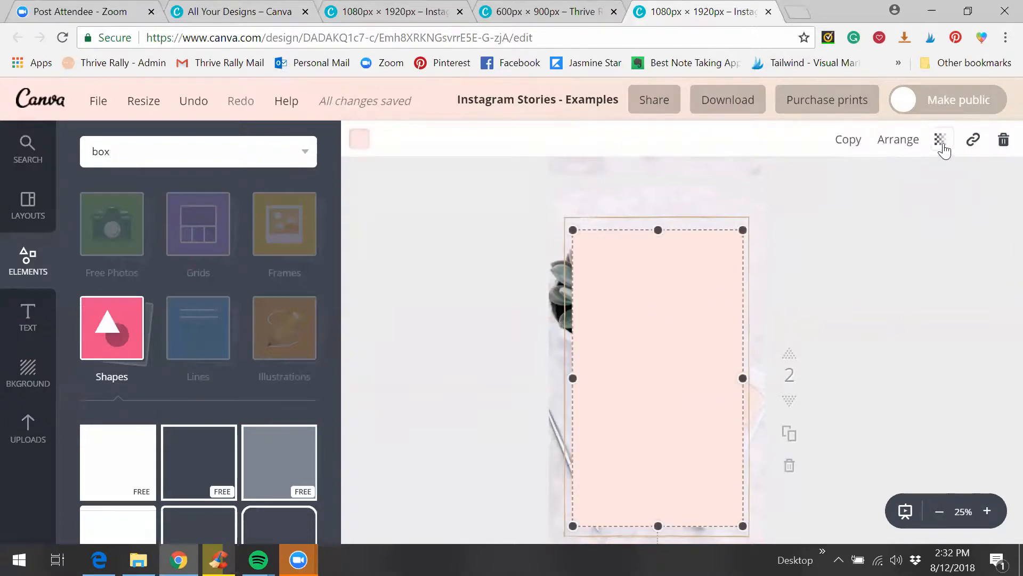
click(940, 145)
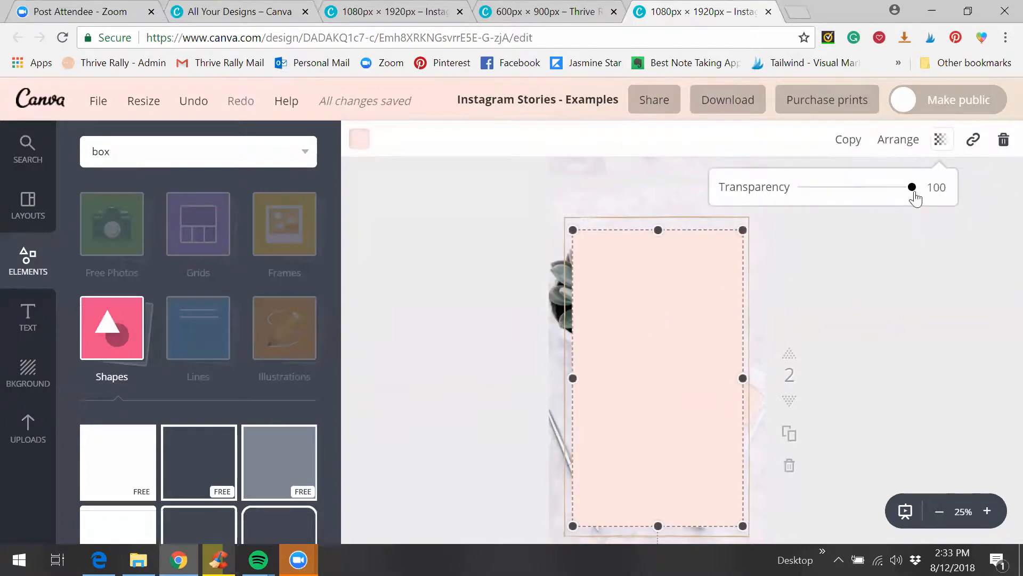
drag(901, 199, 881, 200)
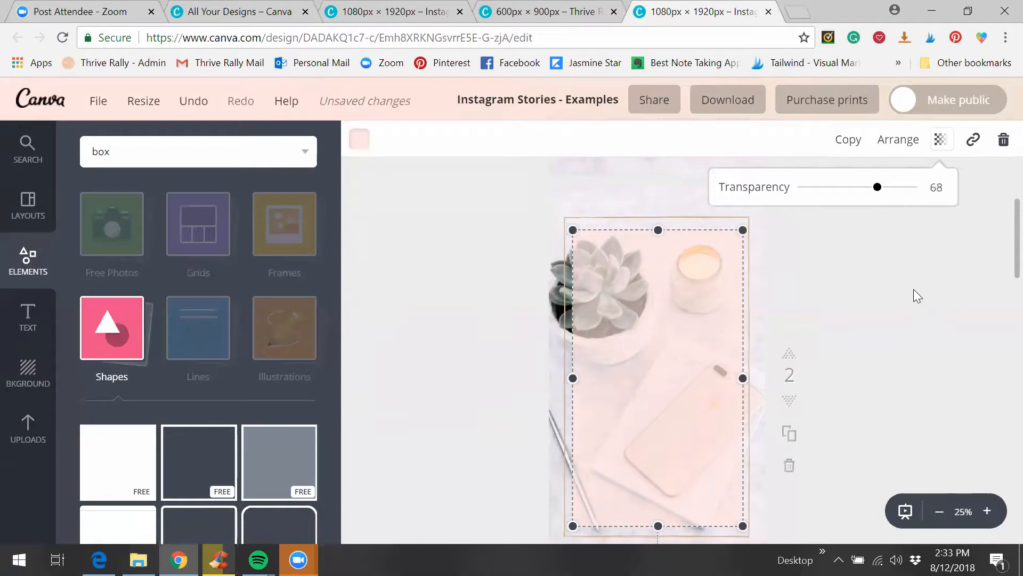
Step: Ungroup the text and box elements on page 1 and check the transparency setting of its pink rectangle
scroll(910, 289, down, 3)
scroll(902, 285, up, 5)
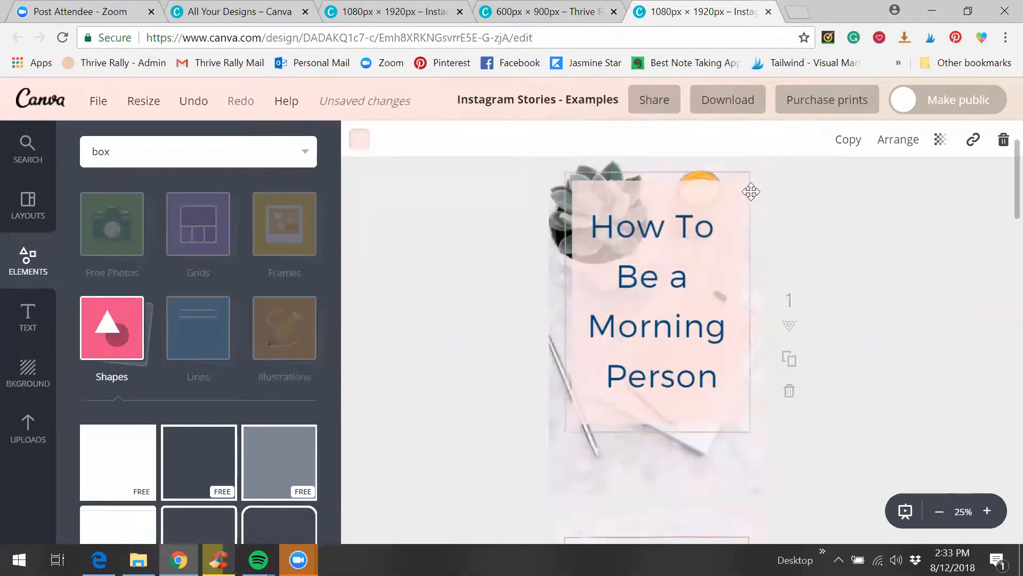
click(713, 191)
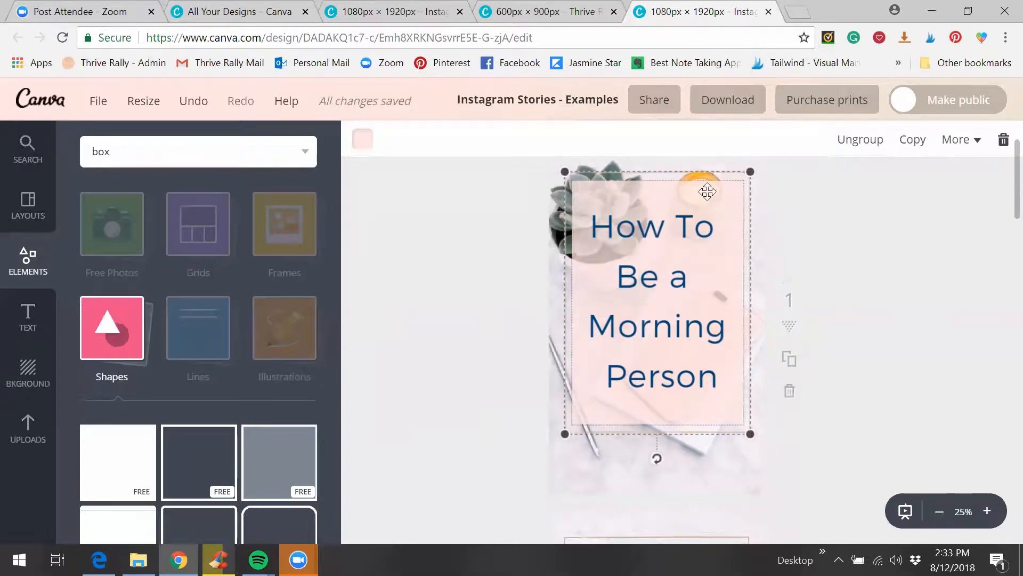
click(871, 154)
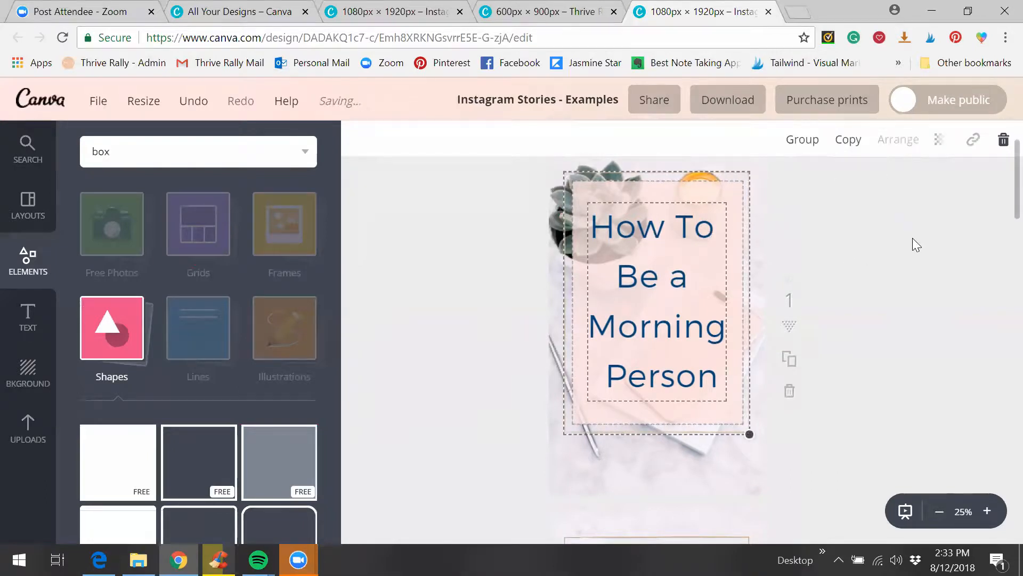
click(788, 184)
click(695, 185)
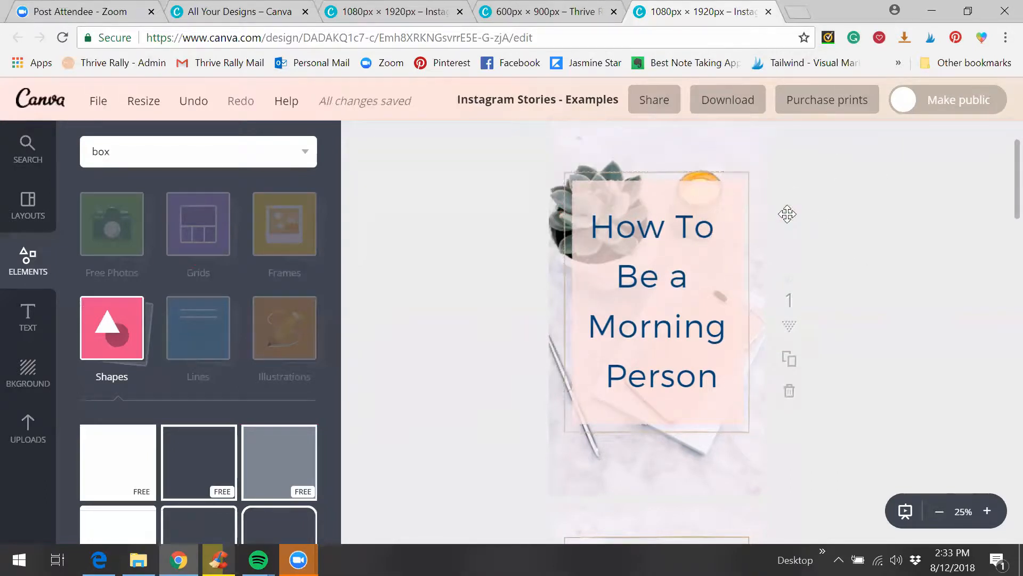
click(940, 141)
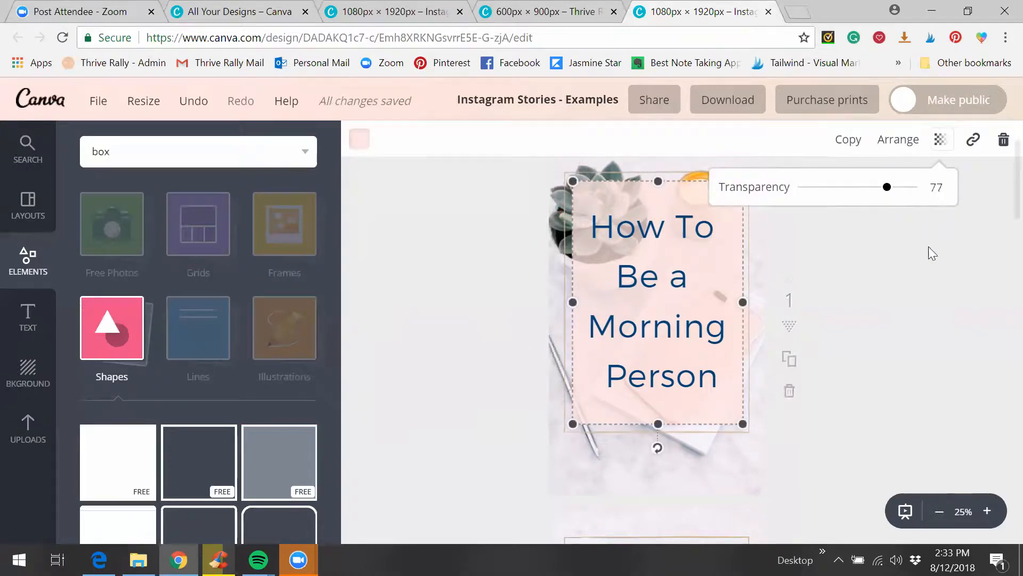
Step: Set the transparency of page 2's pink rectangle to 79 to approximate the page 1 overlay
scroll(928, 246, down, 5)
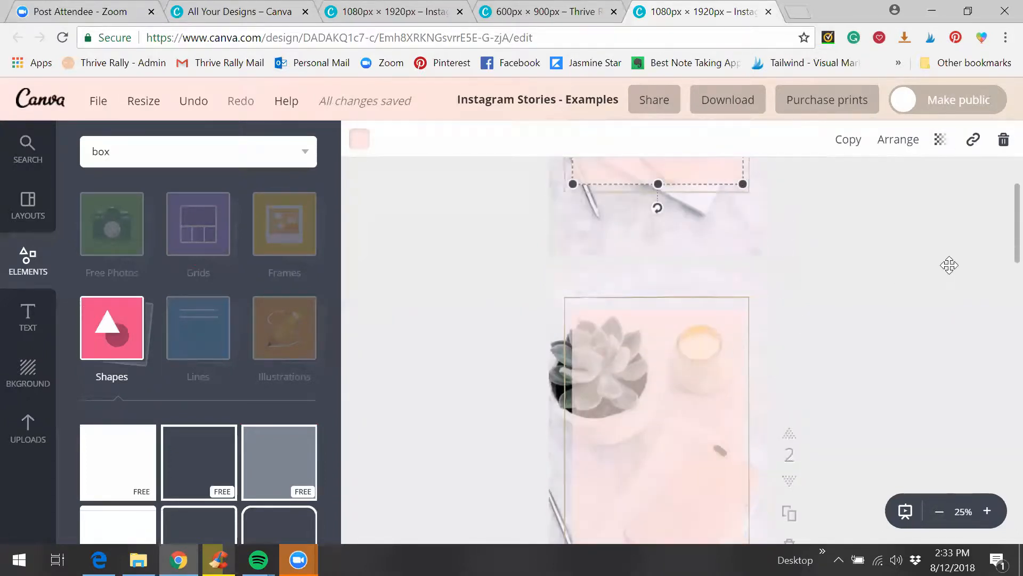
key(Tab)
click(940, 140)
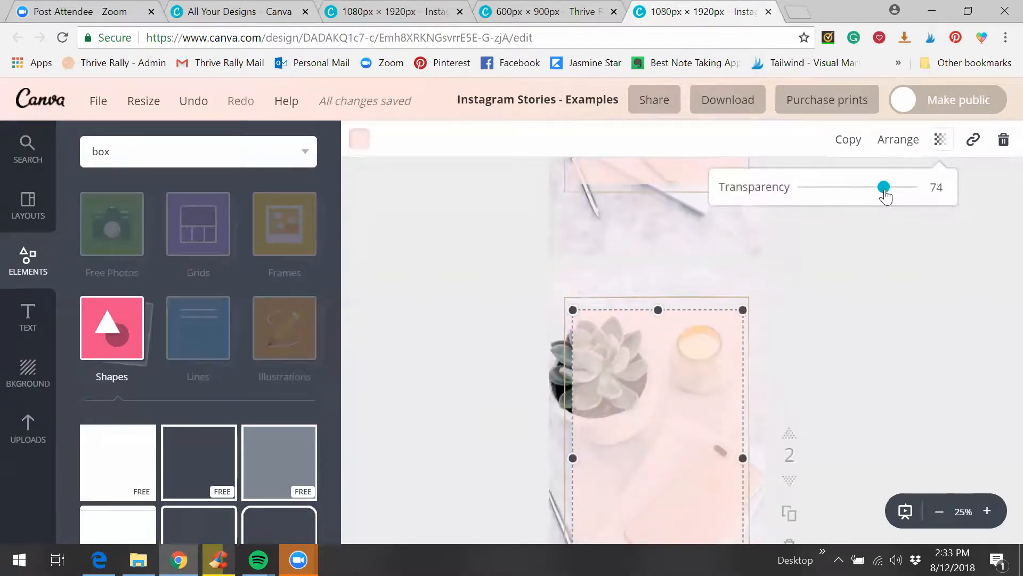
drag(886, 194, 890, 195)
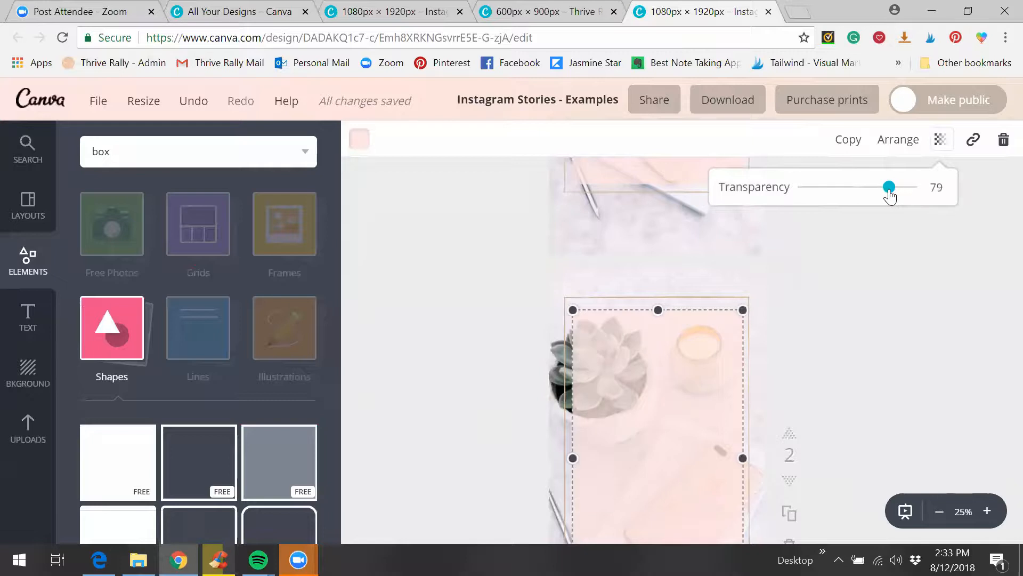
Step: Deselect page 2's pink rectangle and compare the overlay with the one on page 1
scroll(942, 330, down, 3)
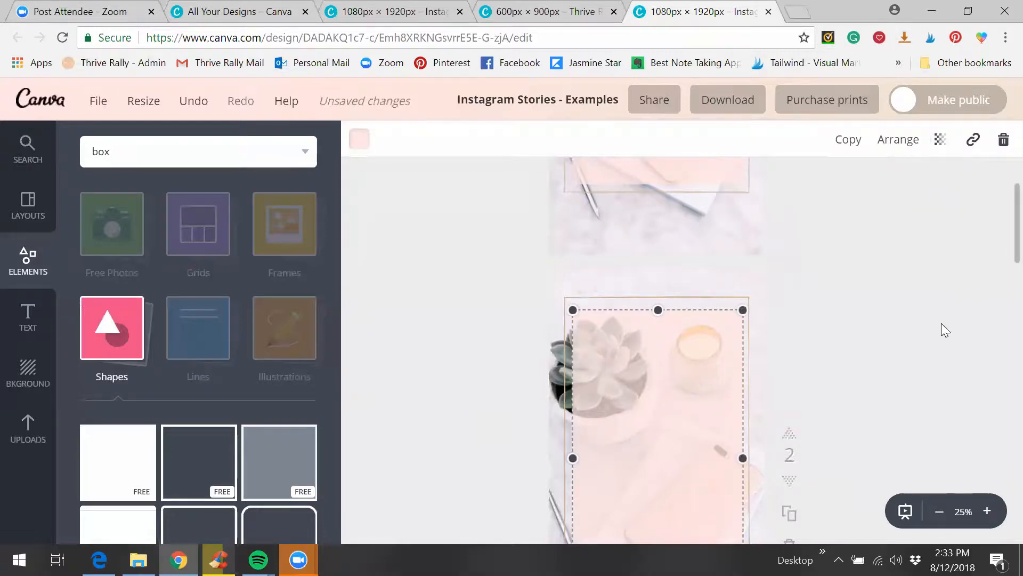
click(931, 305)
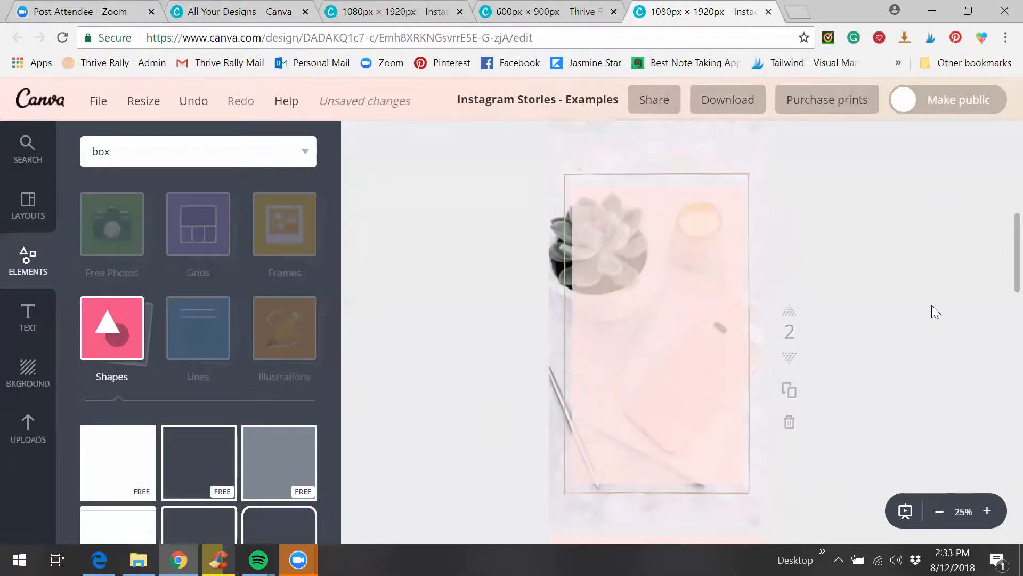
scroll(932, 306, up, 2)
scroll(932, 305, up, 6)
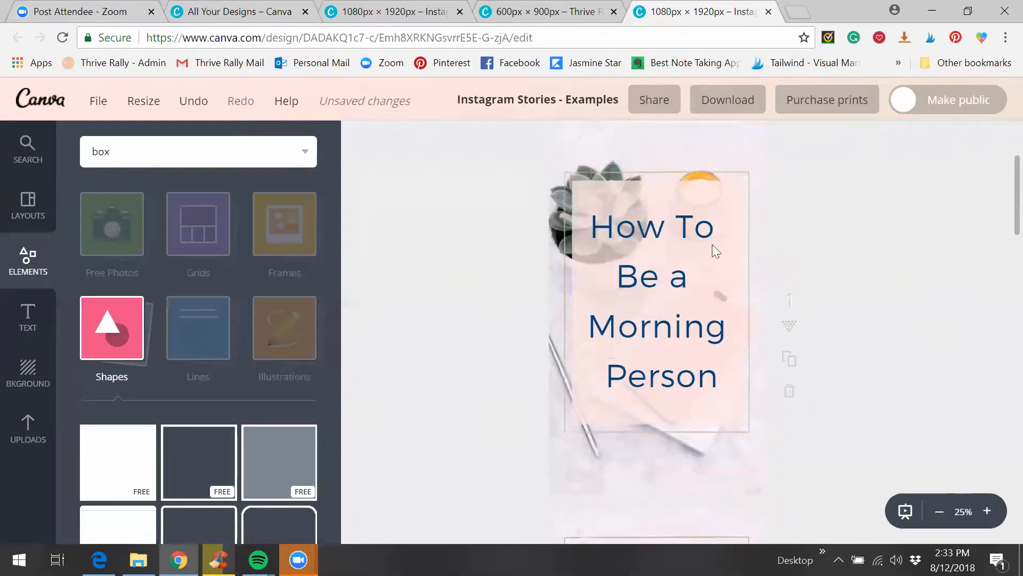
scroll(949, 263, down, 6)
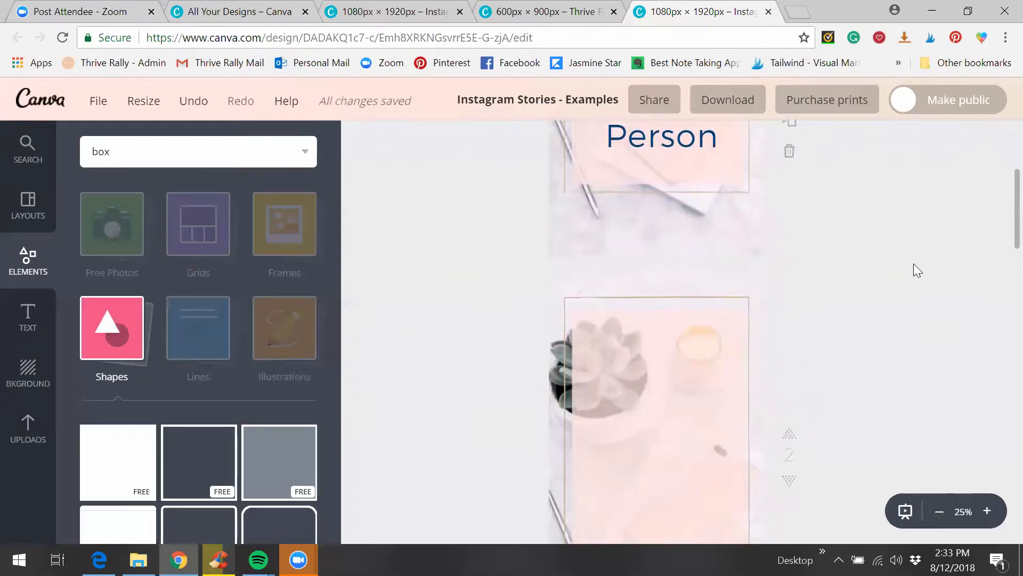
scroll(896, 261, down, 2)
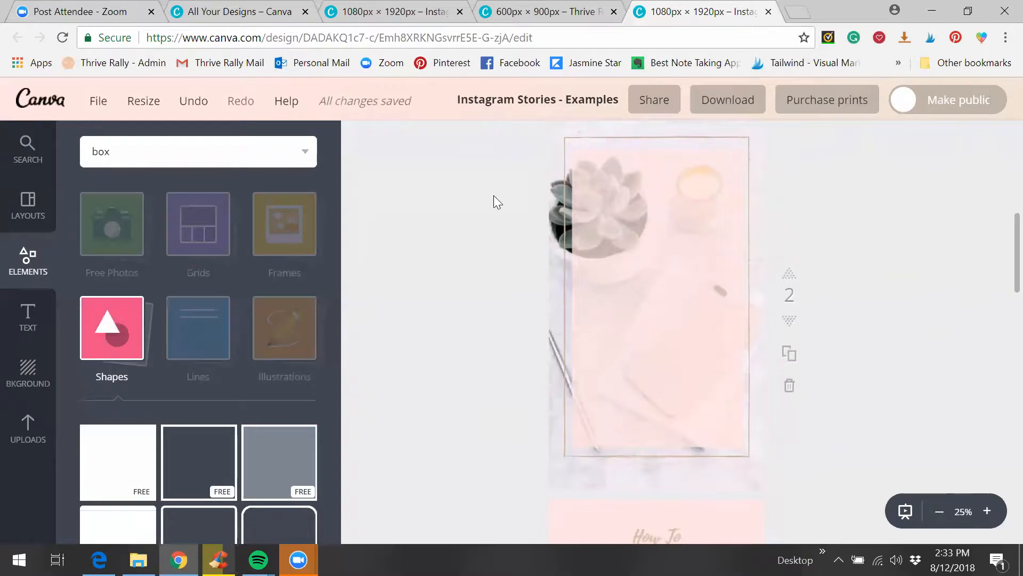
Step: Add a body text box over the pink rectangle on page 2
click(25, 328)
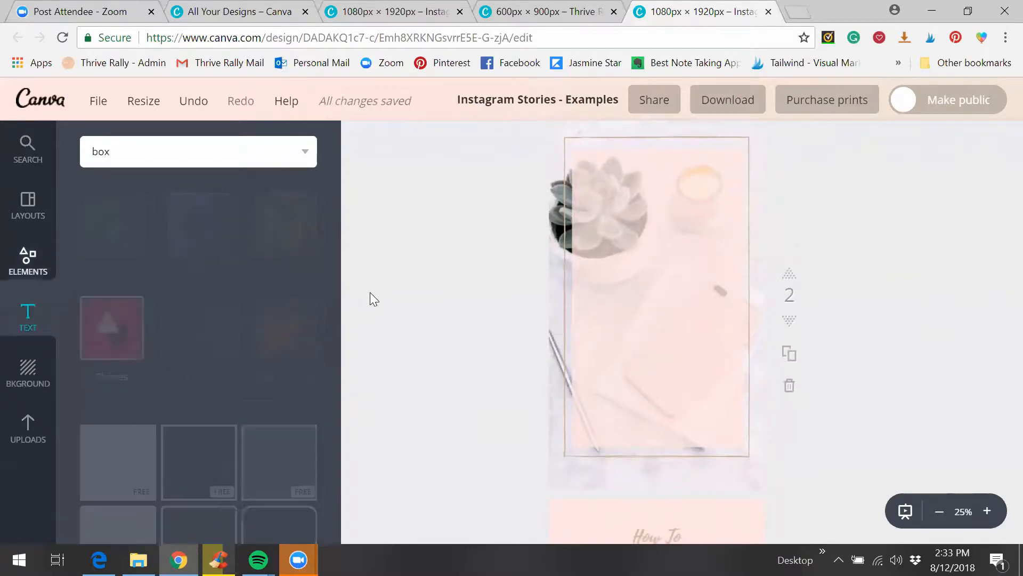
scroll(422, 257, up, 1)
scroll(425, 257, up, 4)
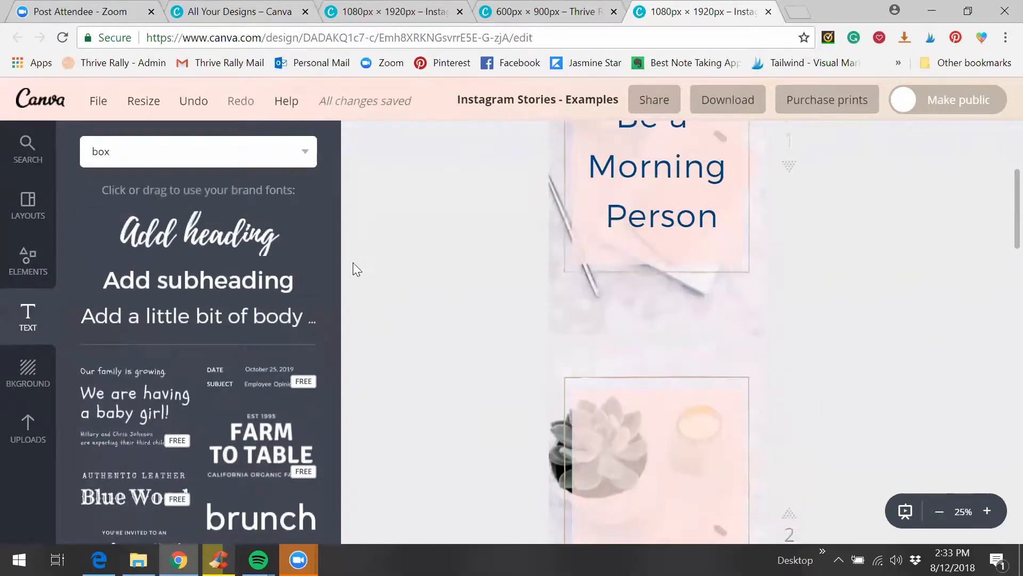
scroll(439, 277, down, 3)
scroll(438, 273, down, 1)
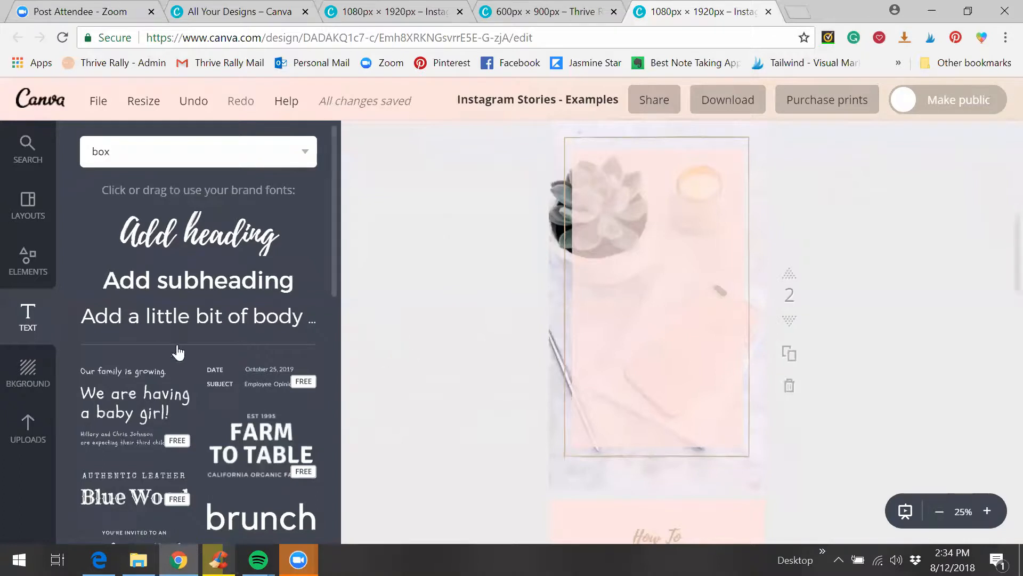
click(162, 320)
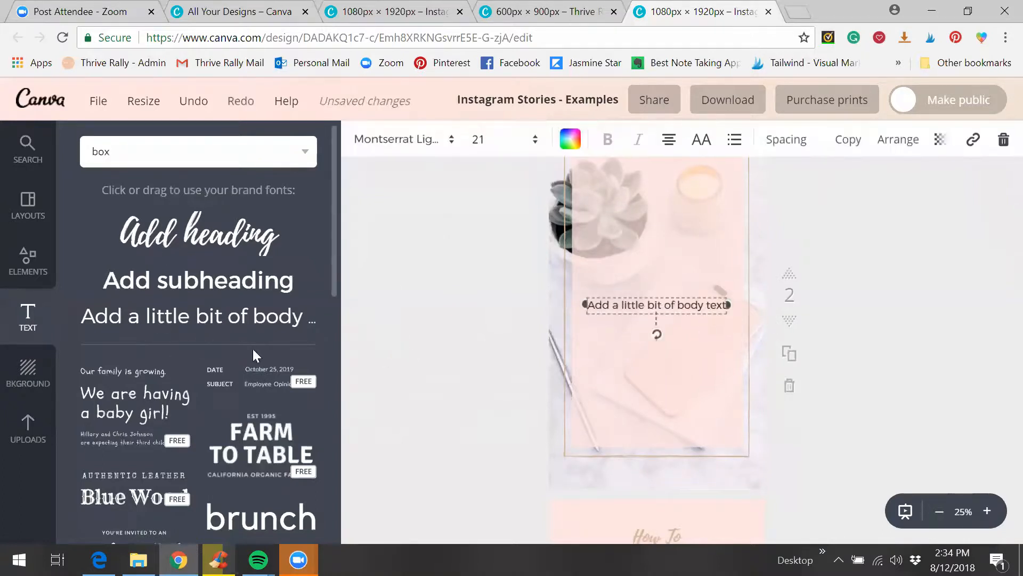
Step: Browse the available fonts for the new text and choose Montserrat Light
click(448, 141)
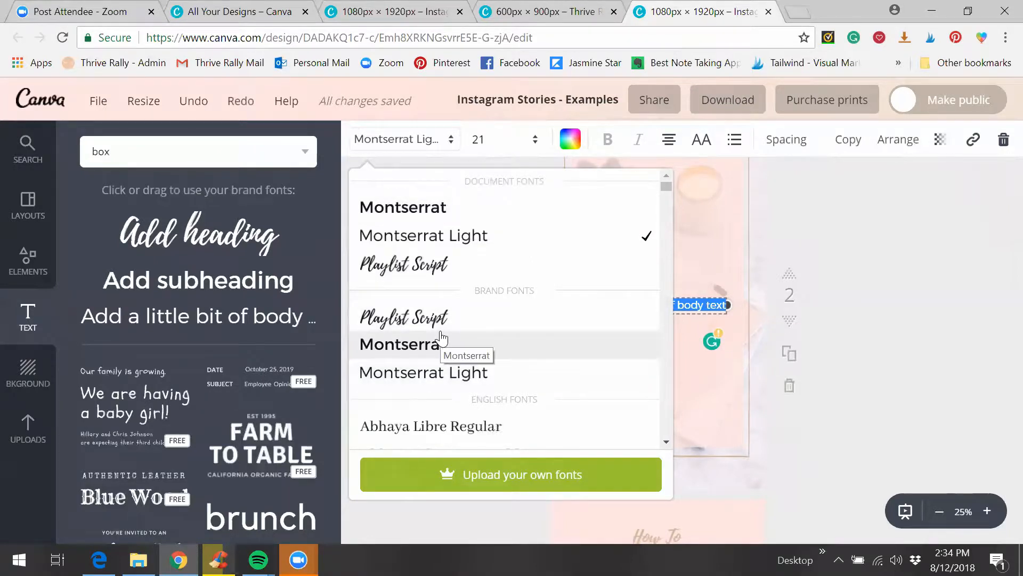
scroll(602, 357, down, 3)
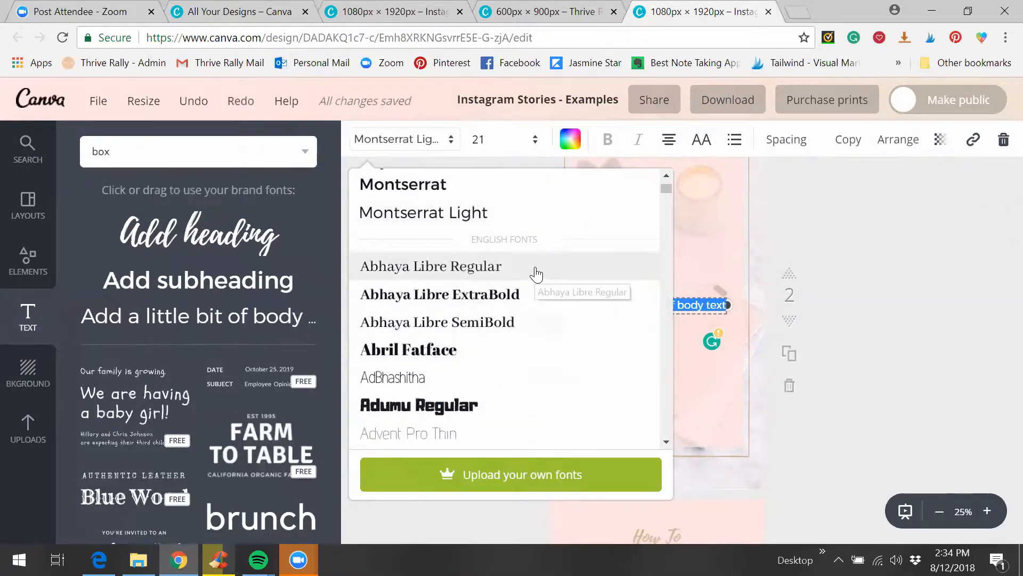
scroll(537, 277, down, 8)
scroll(537, 275, down, 10)
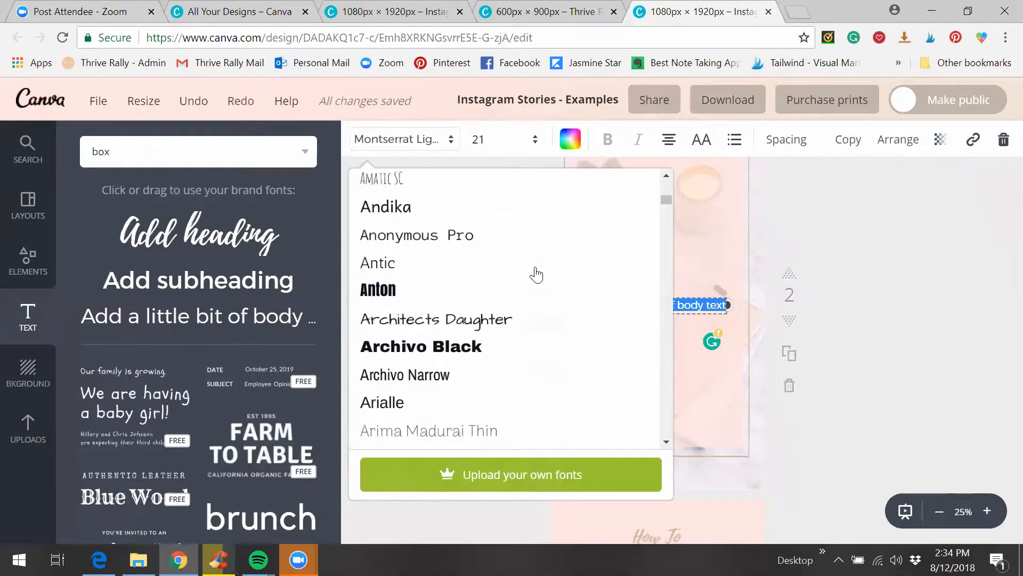
scroll(537, 275, down, 4)
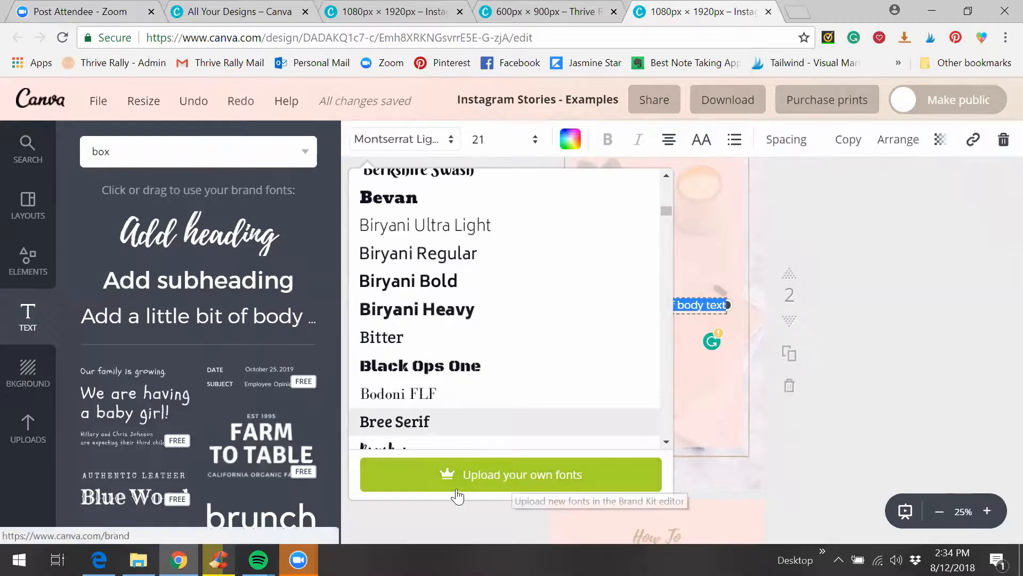
scroll(474, 401, up, 3)
scroll(470, 398, up, 15)
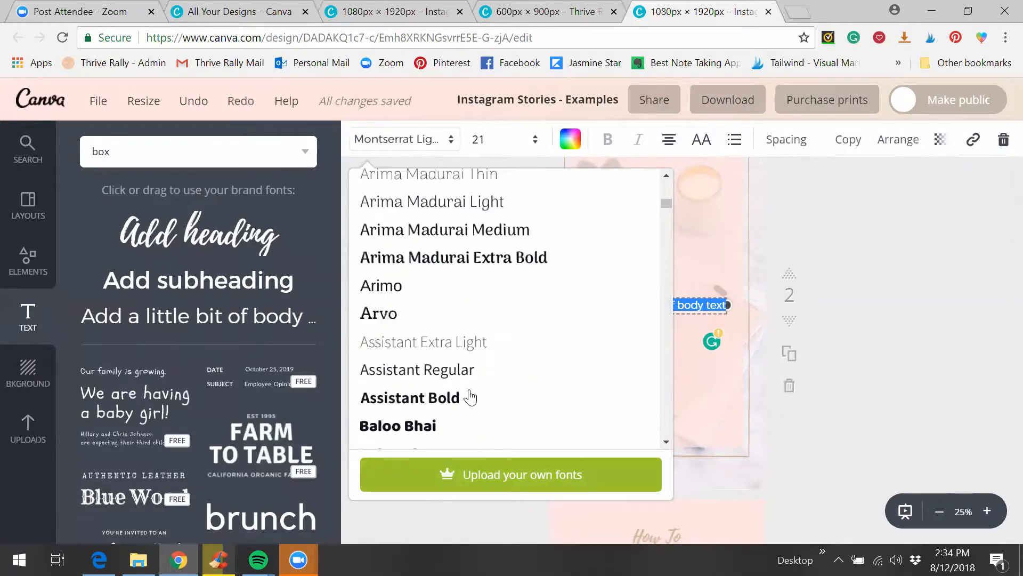
scroll(464, 377, up, 5)
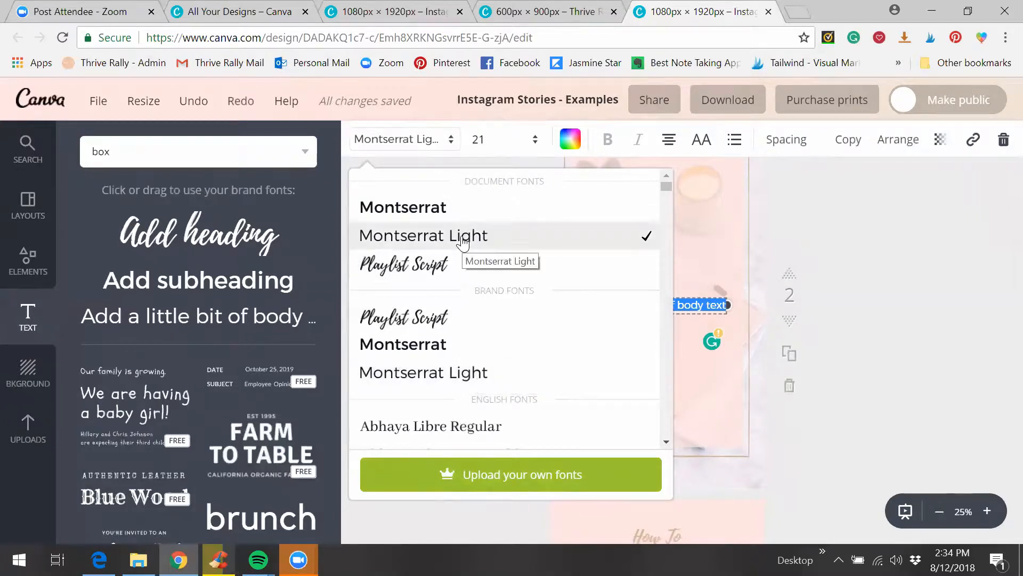
click(463, 243)
click(853, 291)
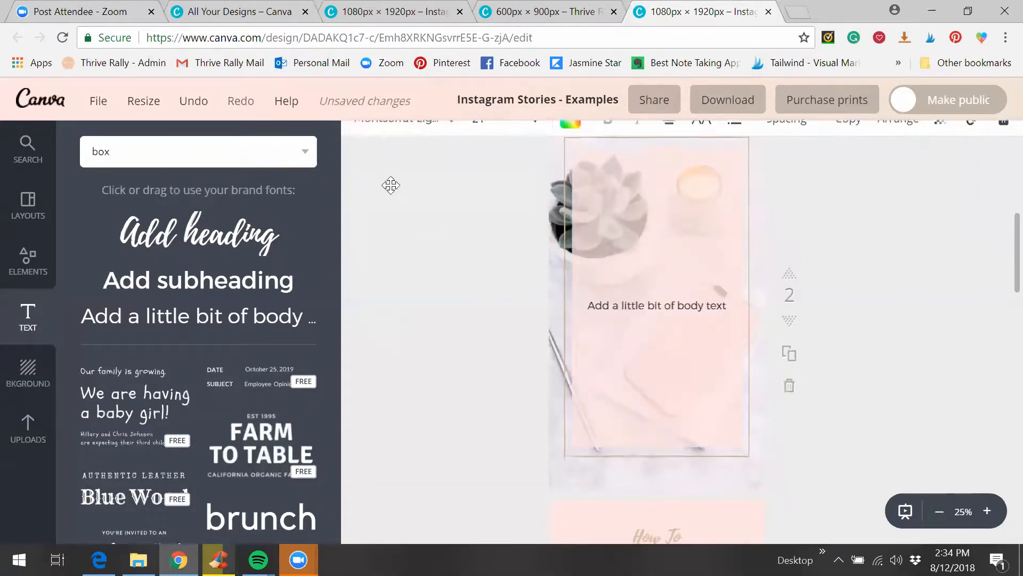
Step: Replace the placeholder text on page 2 with "How To Be", "A", "Morning" and "Person" on four separate lines
click(196, 308)
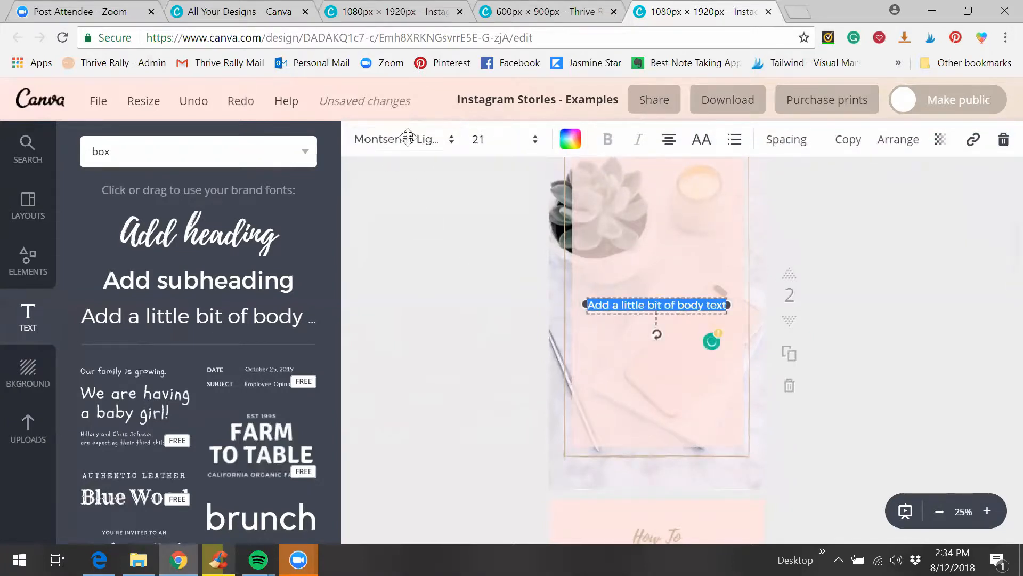
text(H)
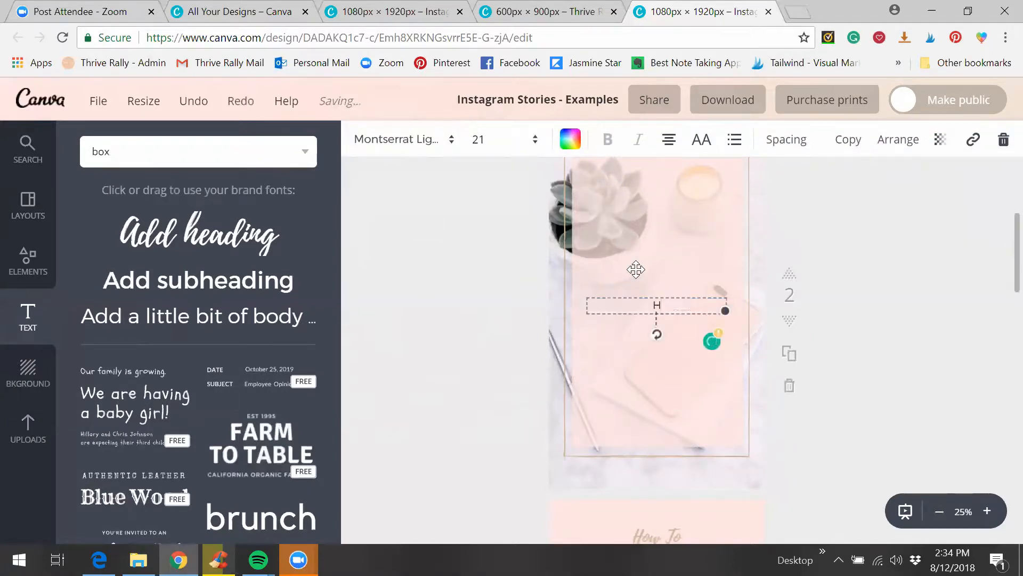
text(ow To Be)
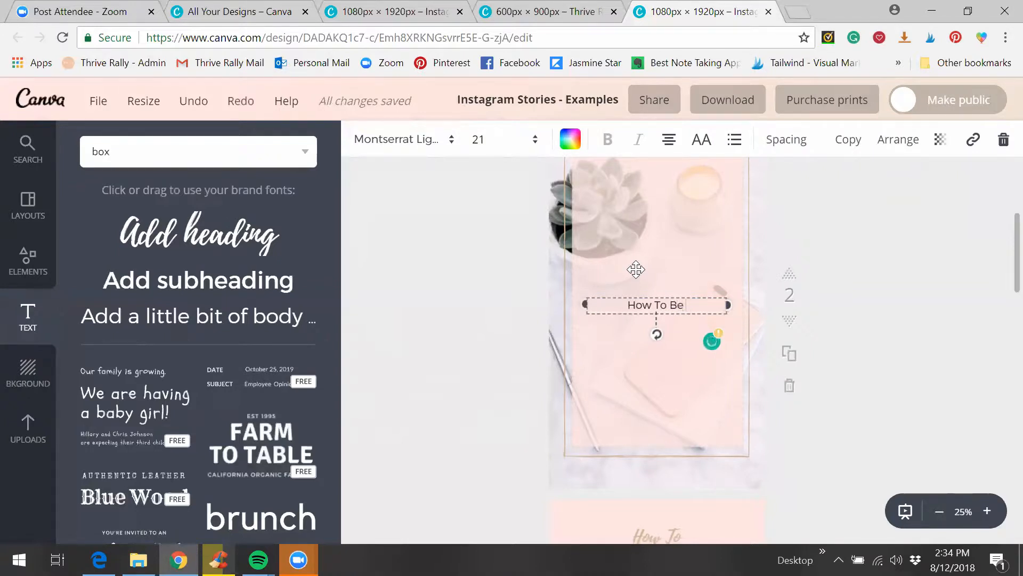
key(Return)
text(A)
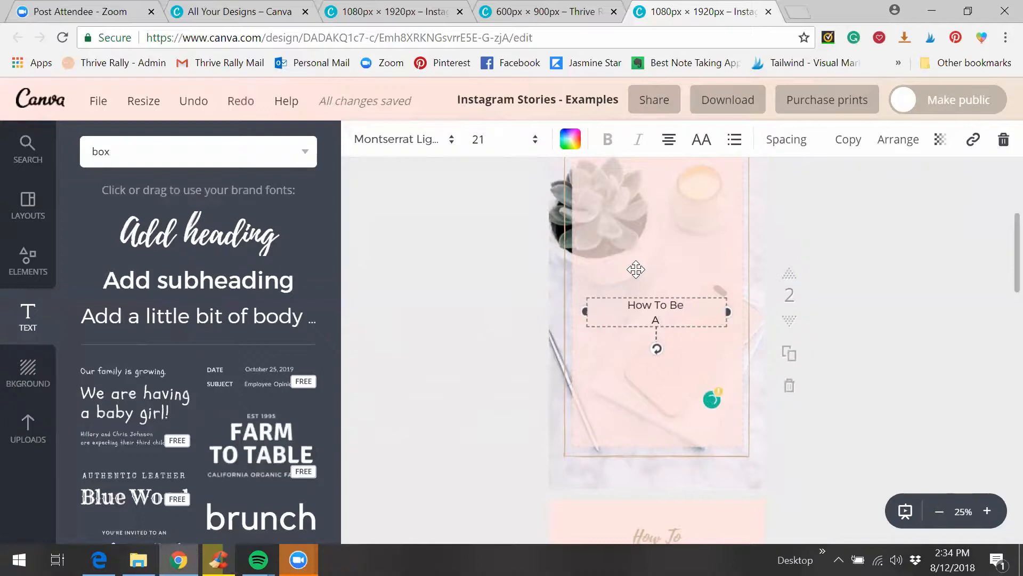
key(Return)
key(BackSpace)
key(Return)
text(Morning)
key(Return)
text(Person)
Step: Rearrange the title's line breaks on page 2 so the first two lines read "How To" and "Be A"
scroll(613, 282, up, 2)
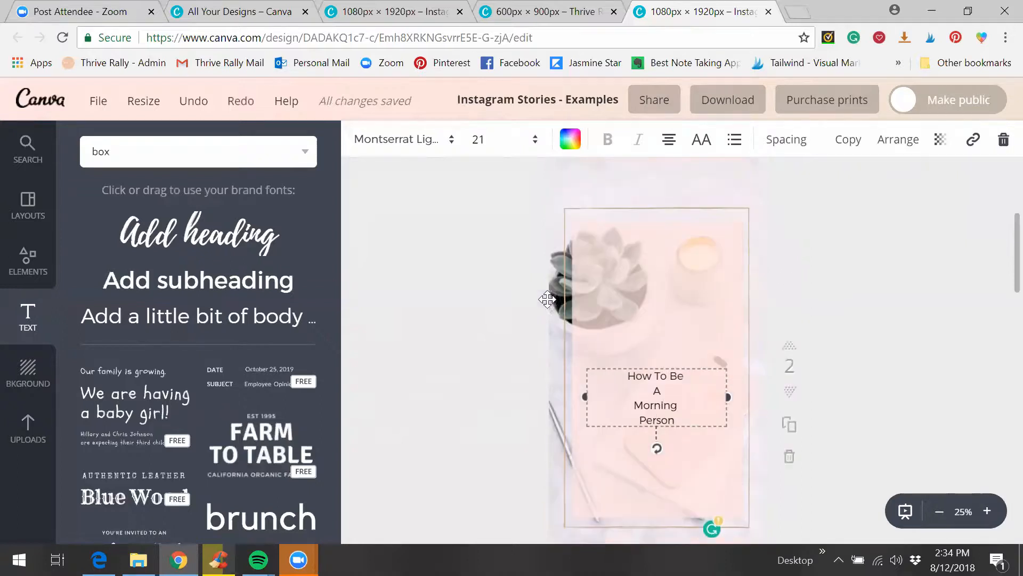
scroll(575, 299, down, 8)
scroll(661, 300, up, 10)
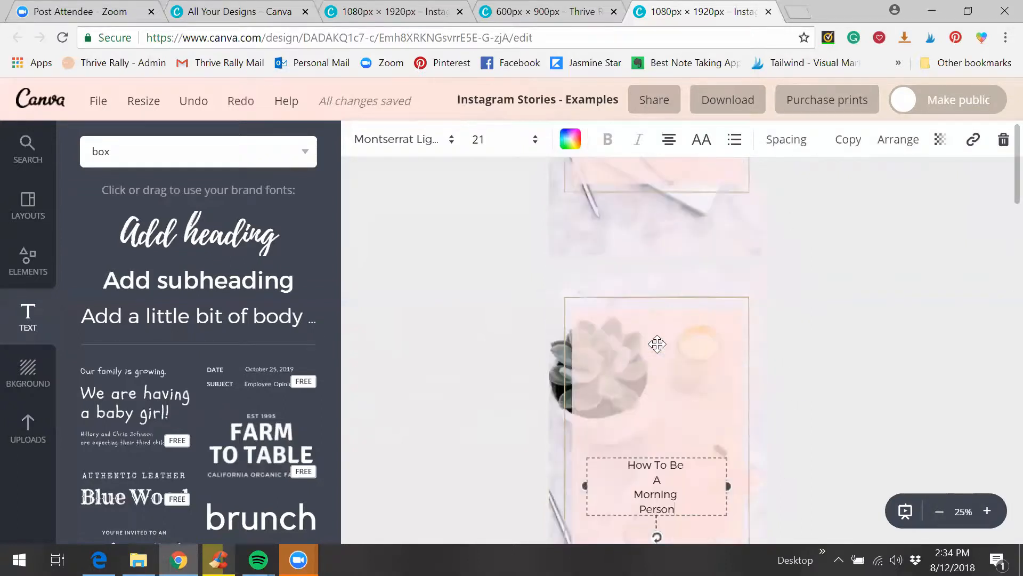
scroll(673, 383, down, 3)
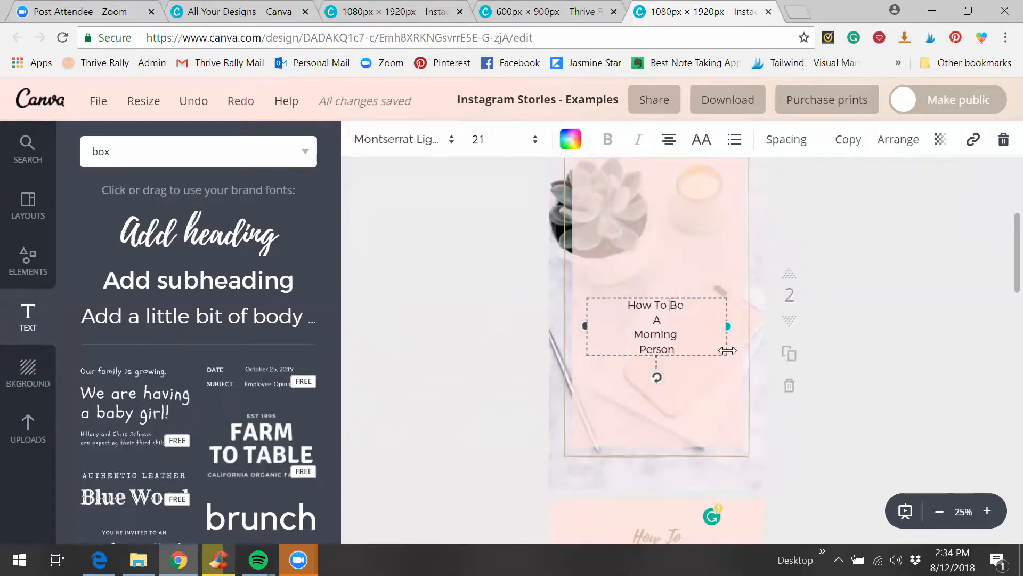
key(Return)
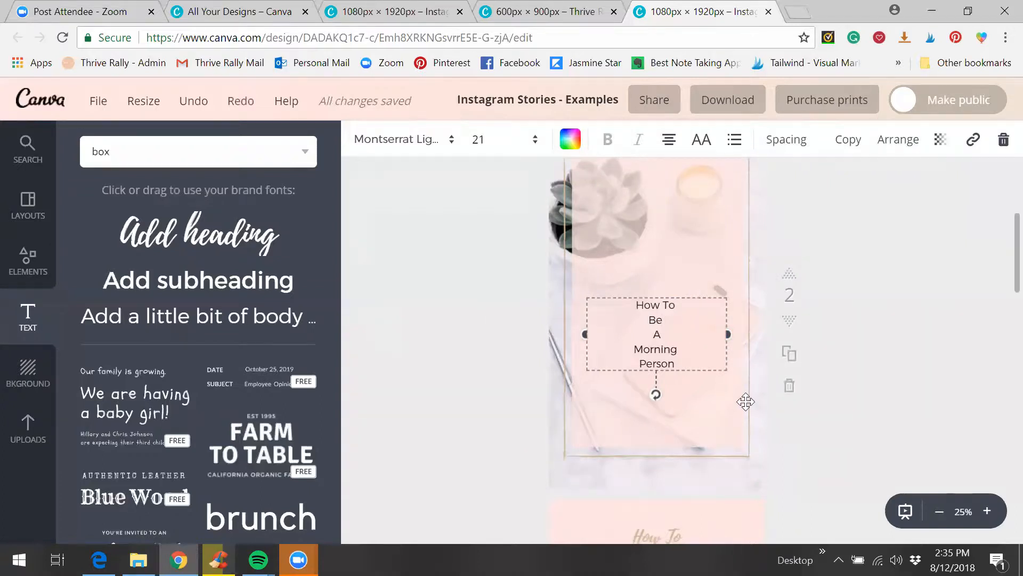
key(BackSpace)
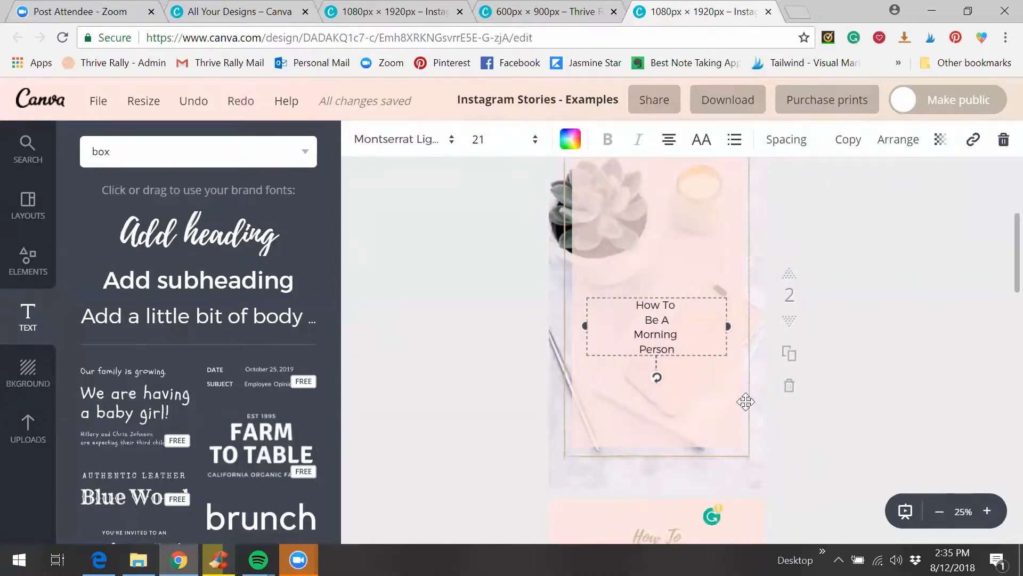
Step: Narrow the title's text box and move it slightly upward, centred horizontally on page 2
scroll(724, 328, up, 2)
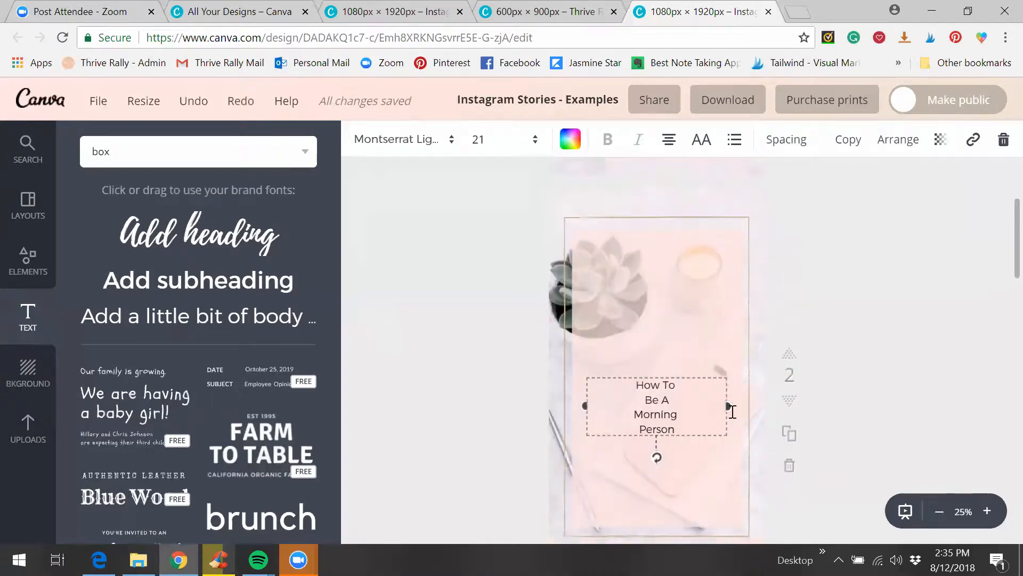
drag(728, 407, 692, 398)
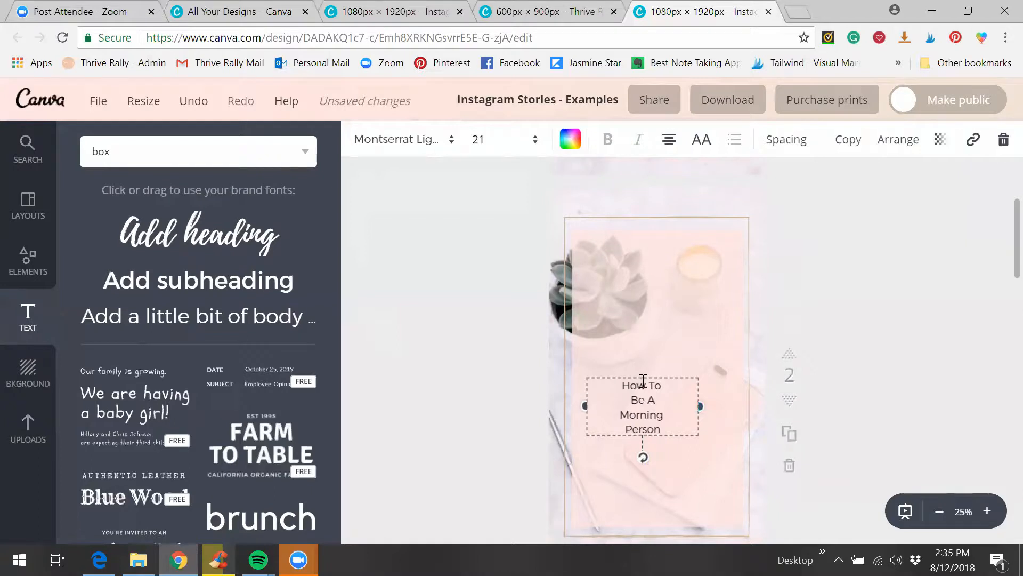
drag(643, 380, 652, 345)
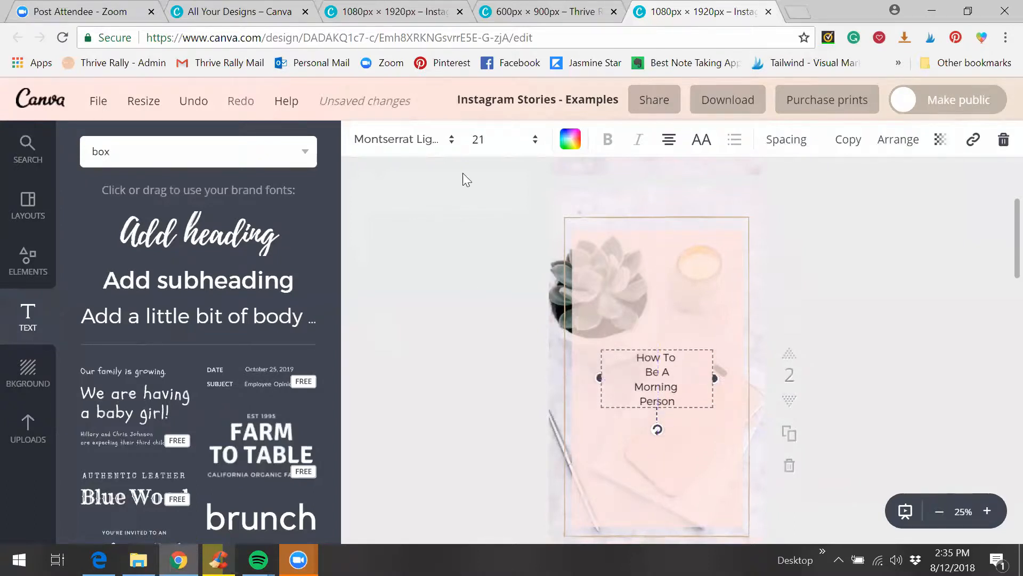
Step: Enlarge the title text on page 2, trying font sizes 42 and 64 before settling on 56
click(486, 139)
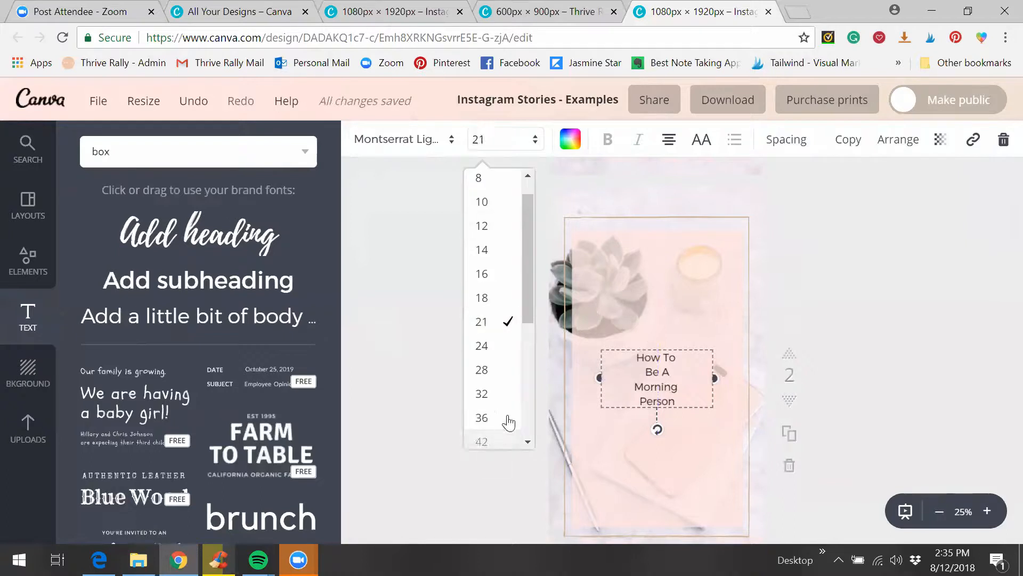
click(496, 440)
click(483, 152)
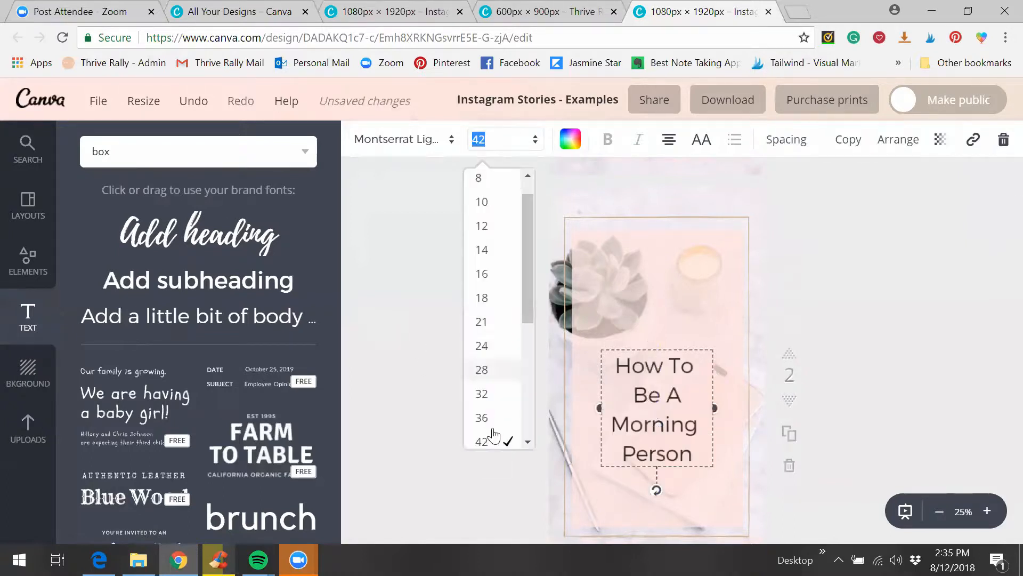
scroll(510, 312, down, 3)
click(491, 355)
scroll(441, 339, down, 2)
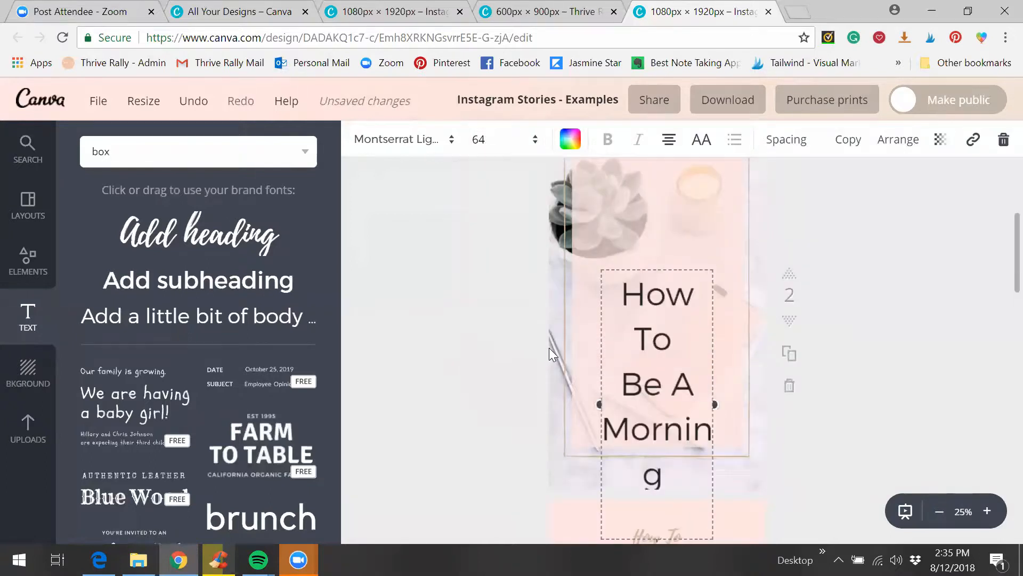
click(493, 144)
click(487, 331)
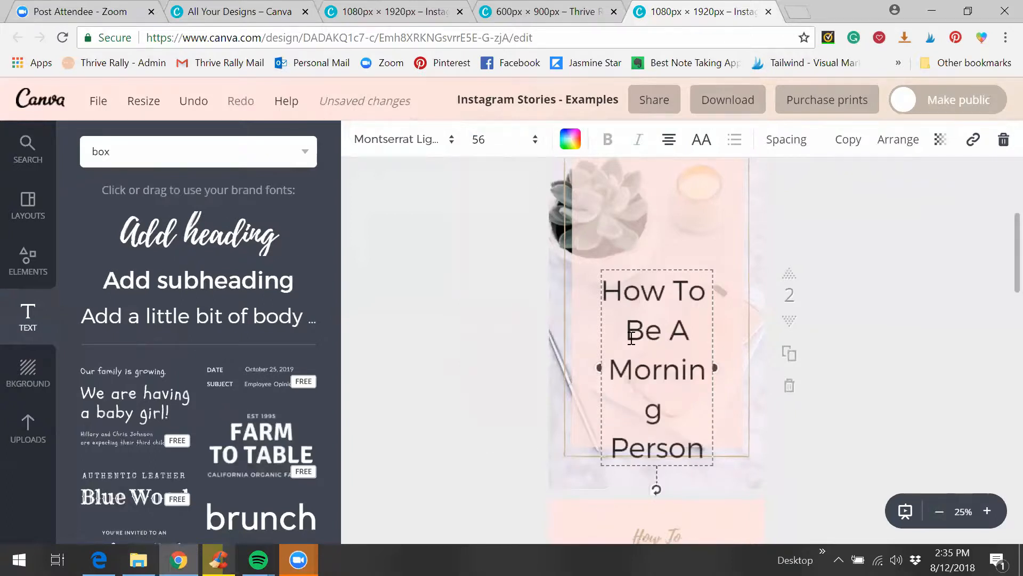
Step: Widen the title's text box so "Morning" fits on one line, and move it up, centred horizontally on the page
scroll(692, 418, up, 2)
drag(717, 449, 738, 448)
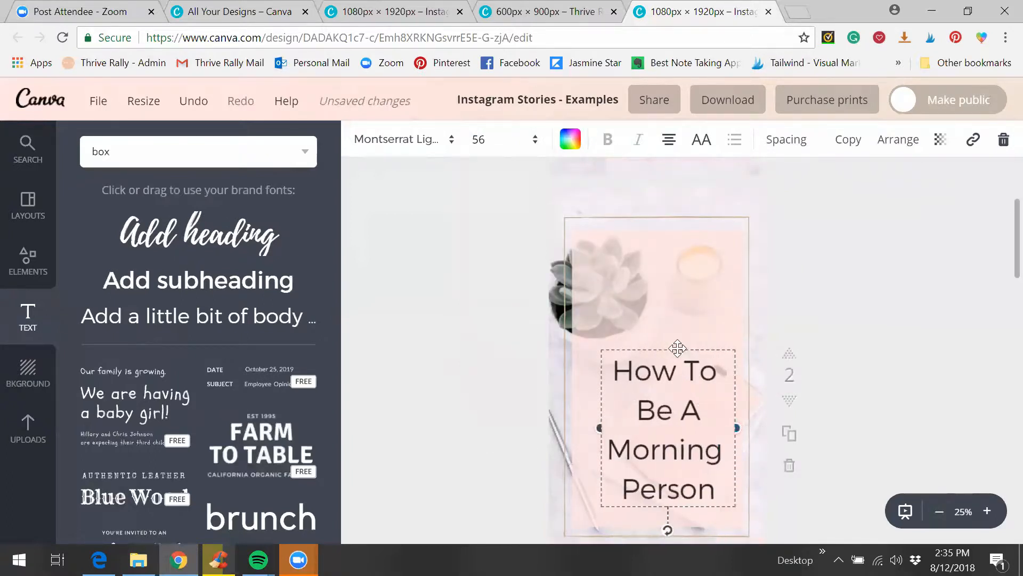
drag(654, 310, 660, 307)
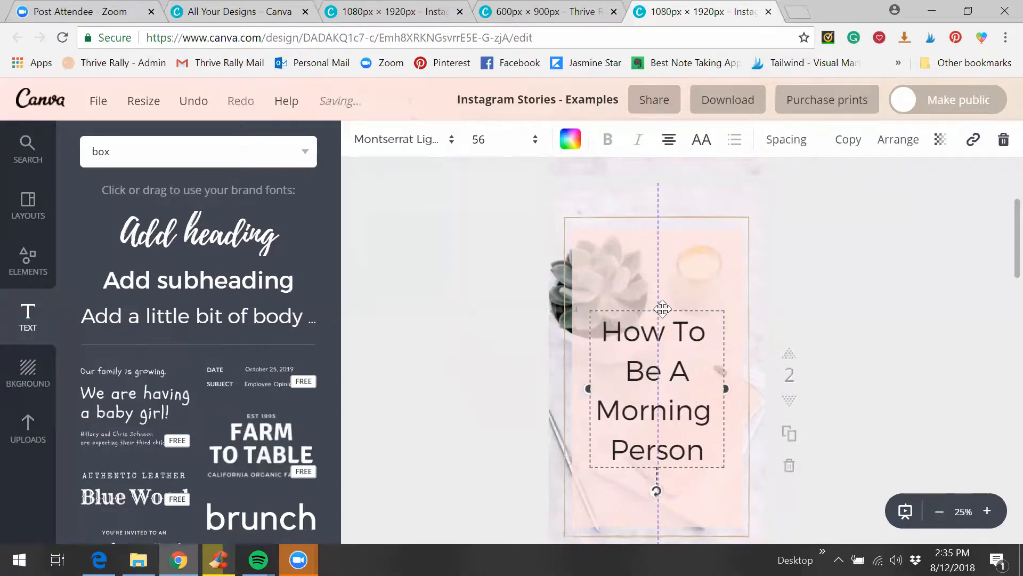
Step: Set the page 2 title's letter spacing to 20 and line height to 1.94, and move it higher within the border
click(793, 141)
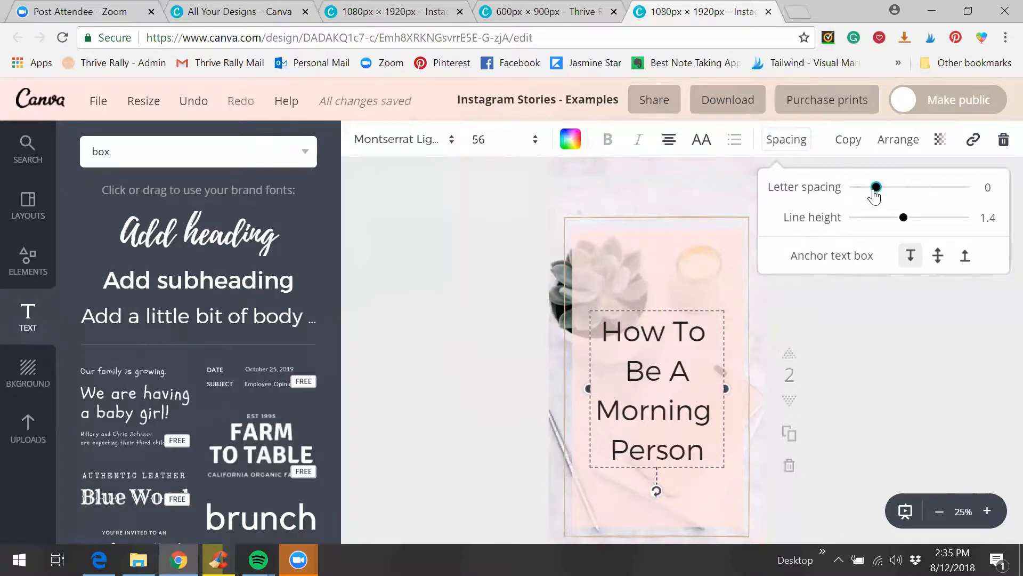
drag(875, 196, 880, 196)
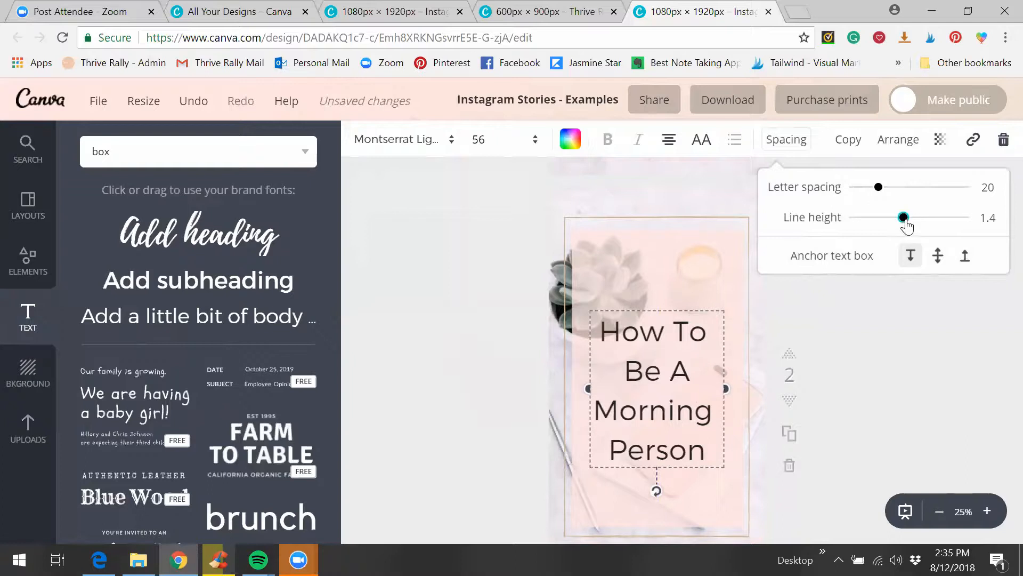
drag(910, 226, 939, 227)
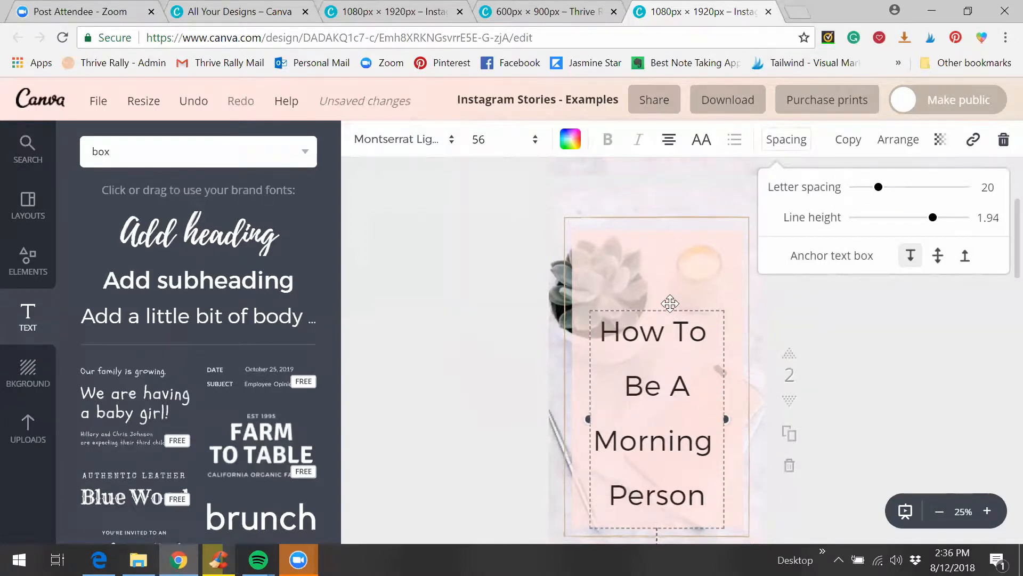
drag(669, 309, 669, 272)
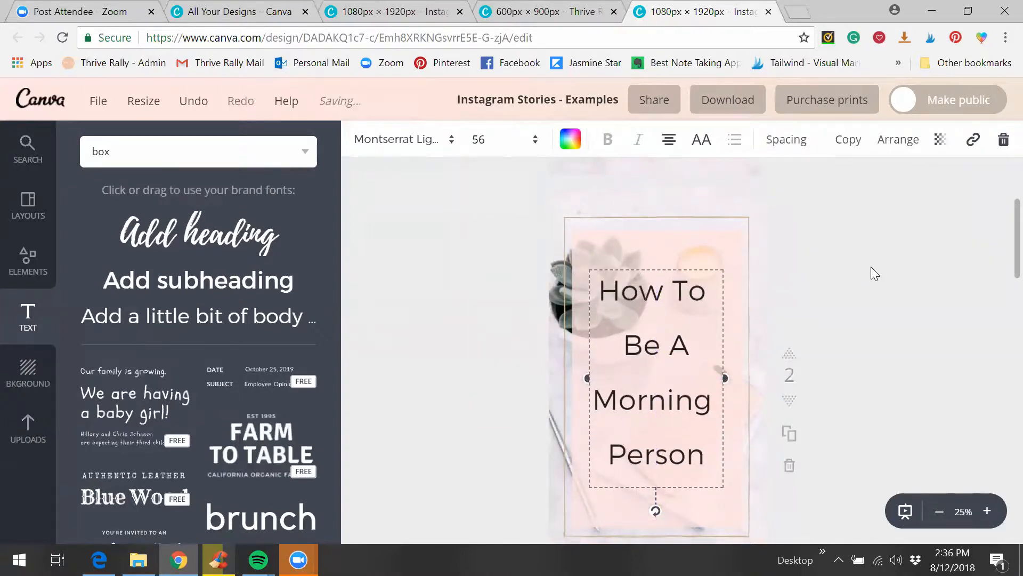
click(870, 267)
scroll(870, 267, down, 2)
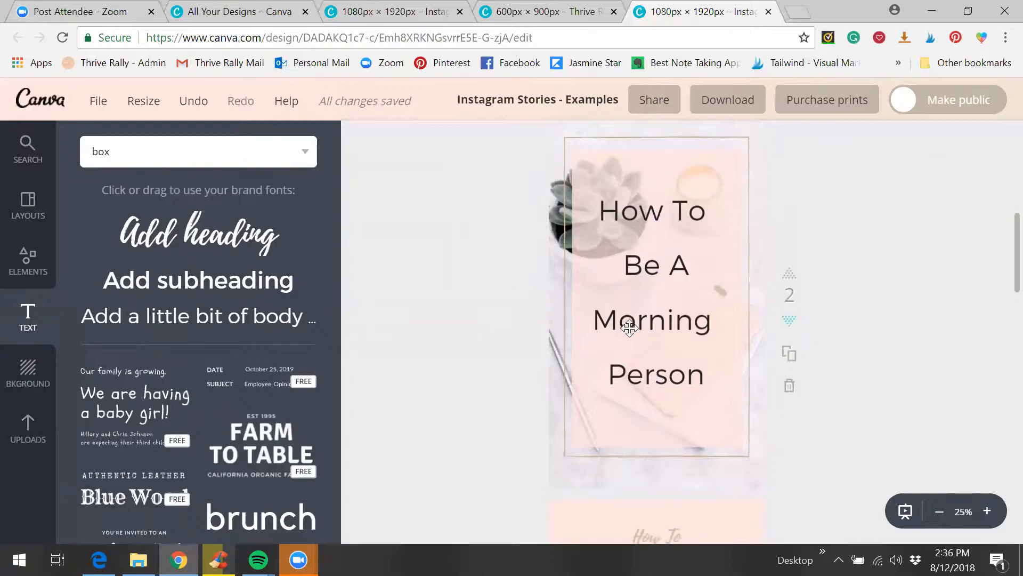
Step: Set the title's font size to 64 and widen its text box so "Morning" fits on one line
click(493, 146)
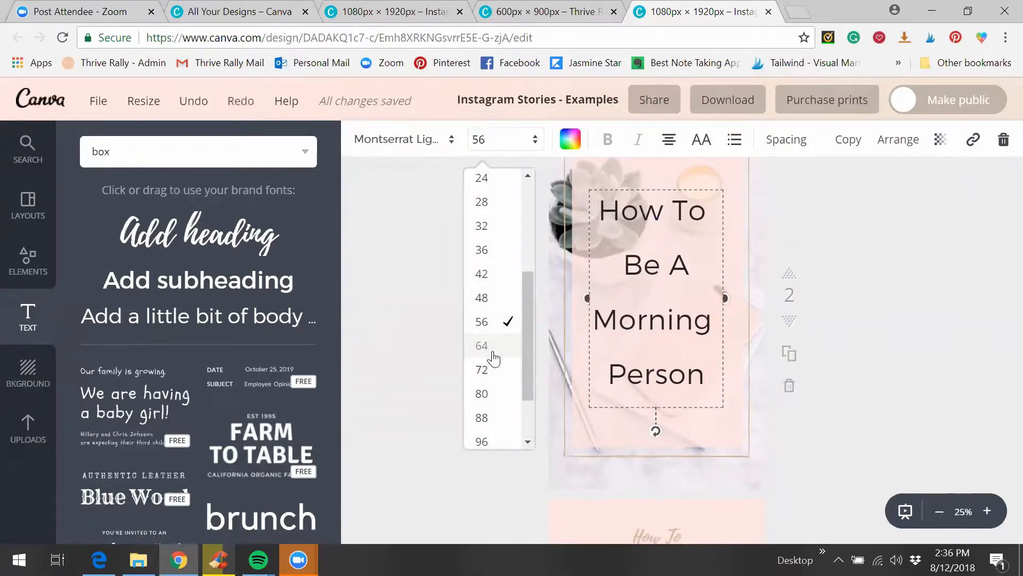
click(493, 352)
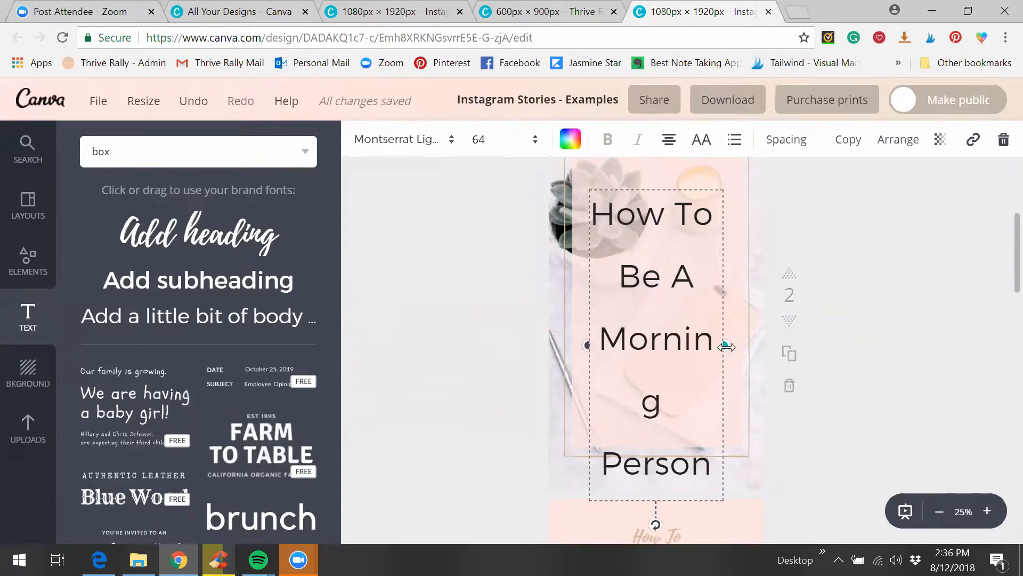
drag(731, 347, 732, 347)
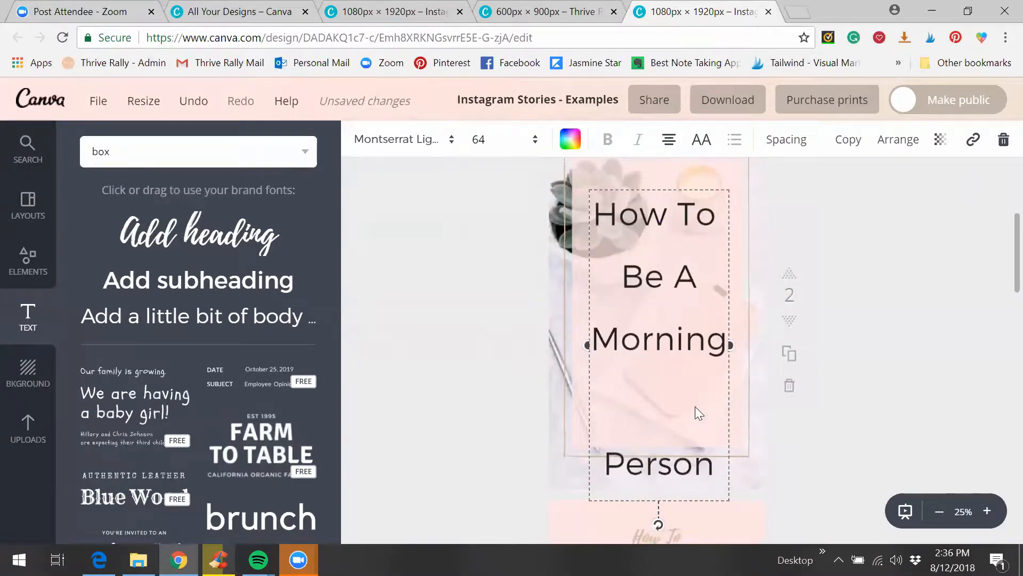
key(Delete)
key(Delete)
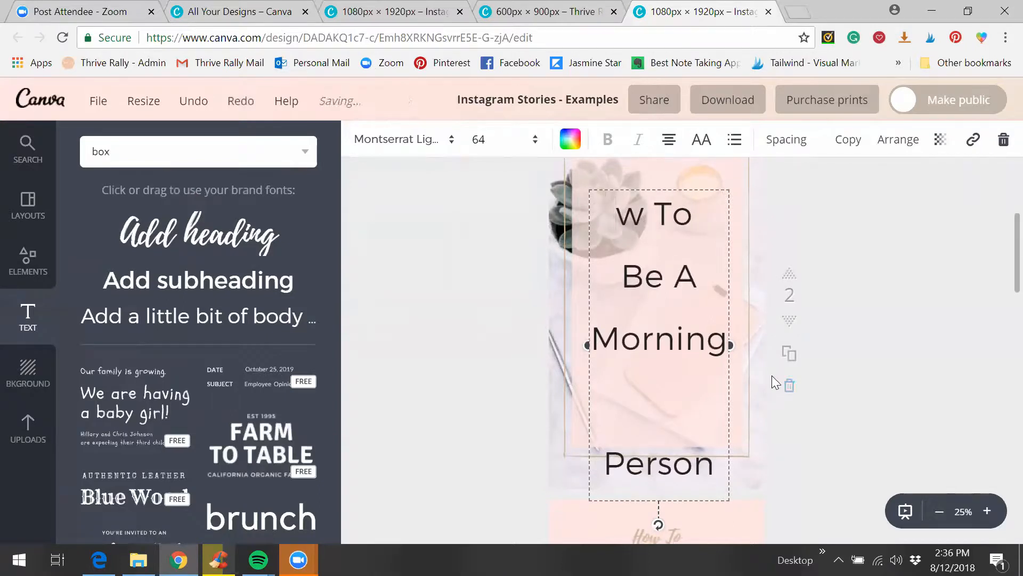
text(Ho)
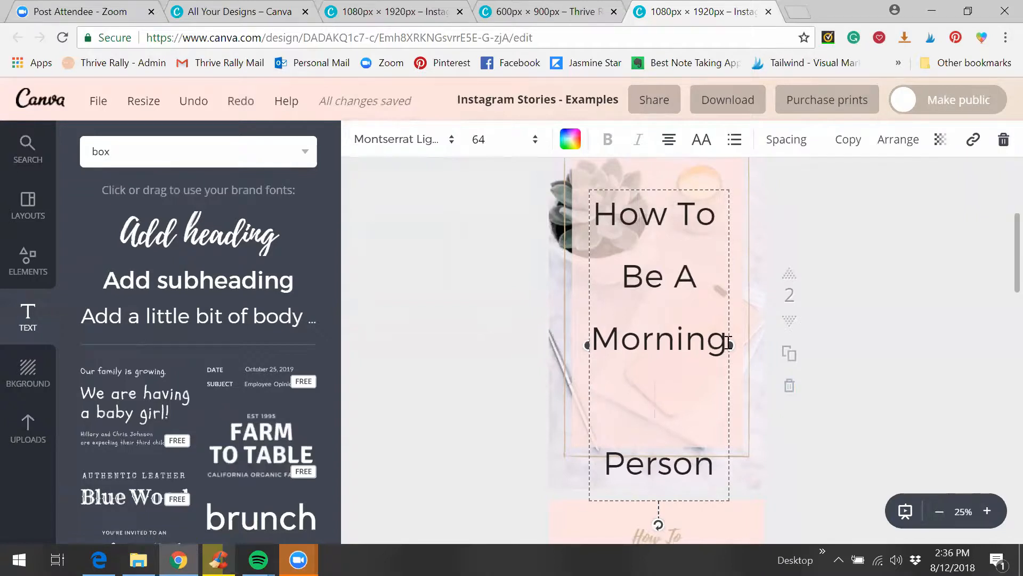
Step: Remove the blank line between "Morning" and "Person" in the page 2 title, keeping both words complete
drag(731, 344, 710, 368)
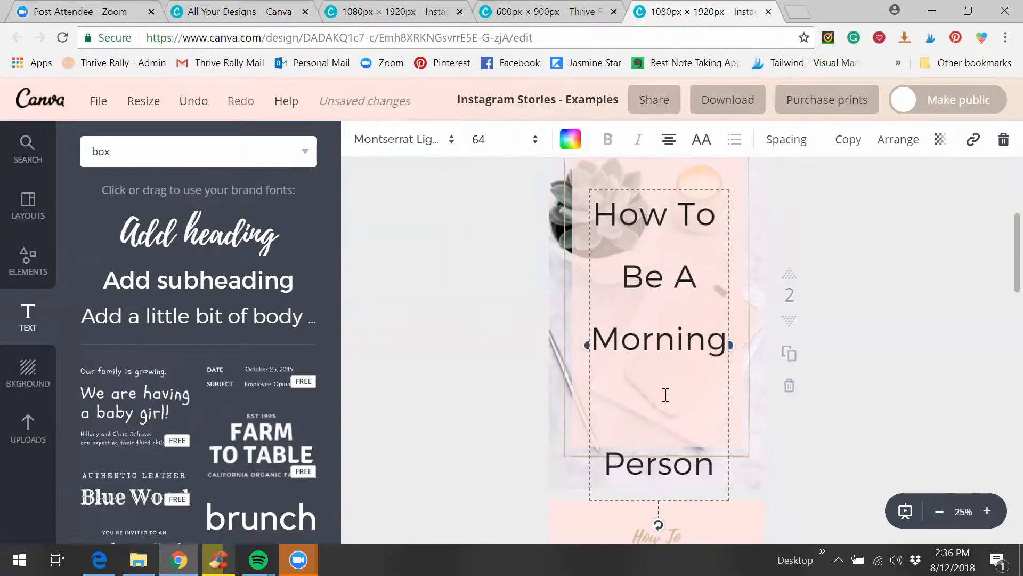
drag(659, 396, 670, 414)
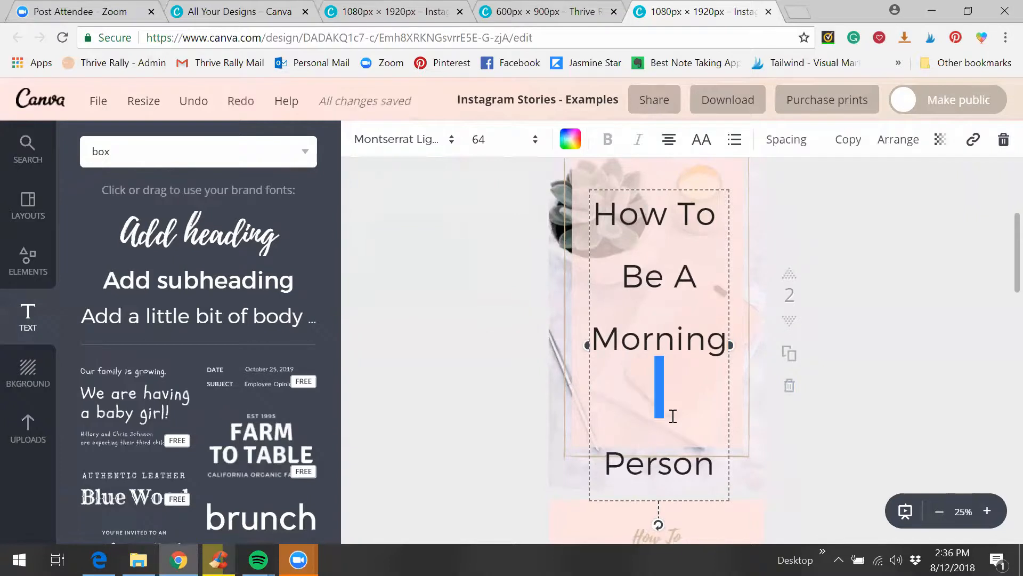
key(BackSpace)
key(BackSpace)
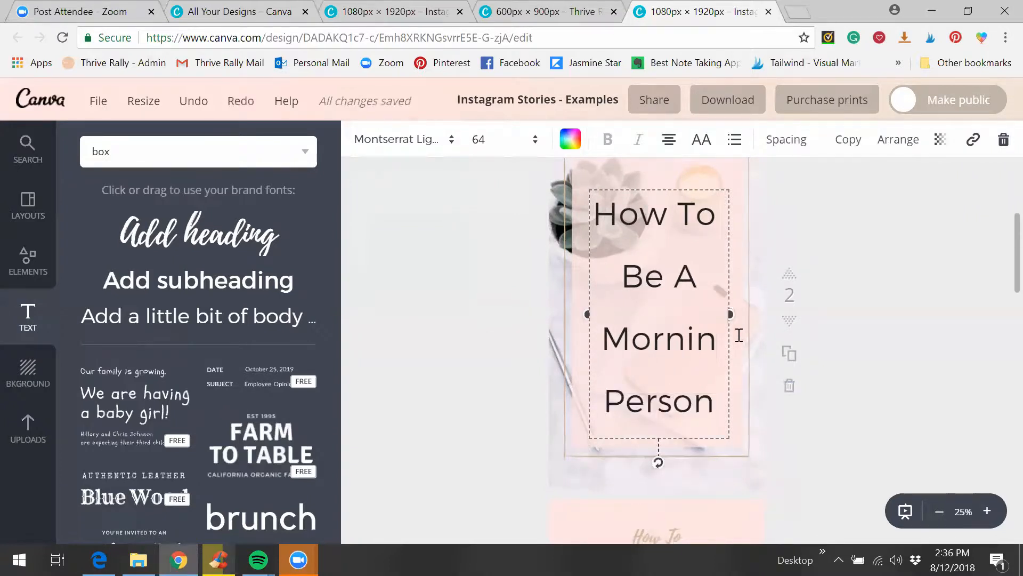
text(g)
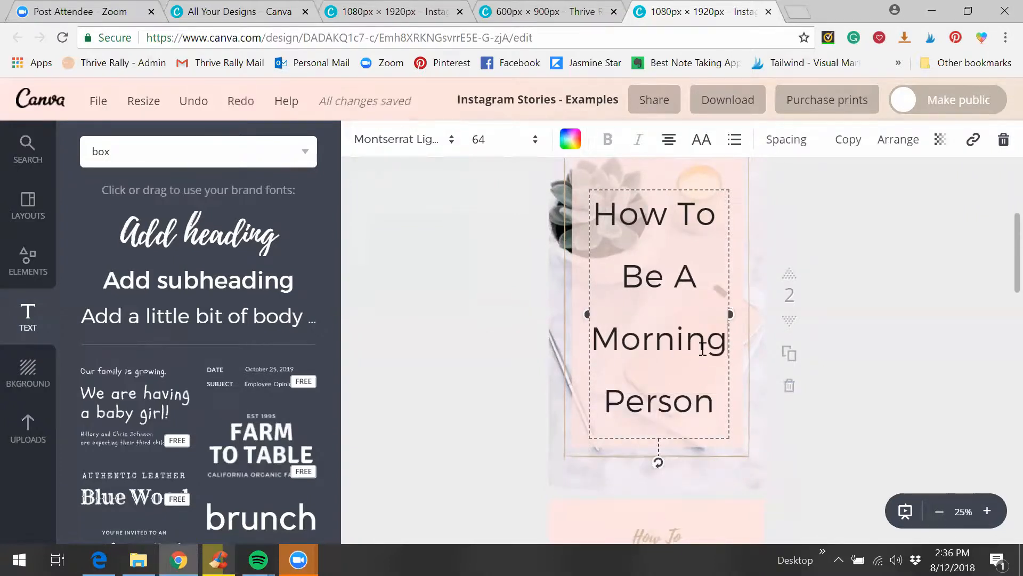
Step: Move the page 2 title slightly upward so it sits vertically centred inside the tan border
scroll(708, 344, up, 2)
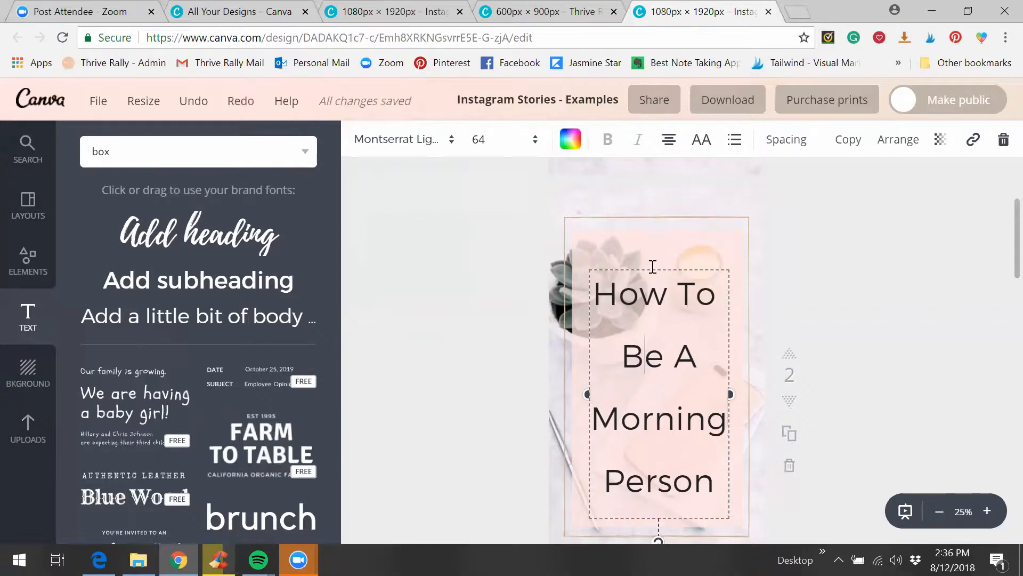
drag(652, 253, 651, 242)
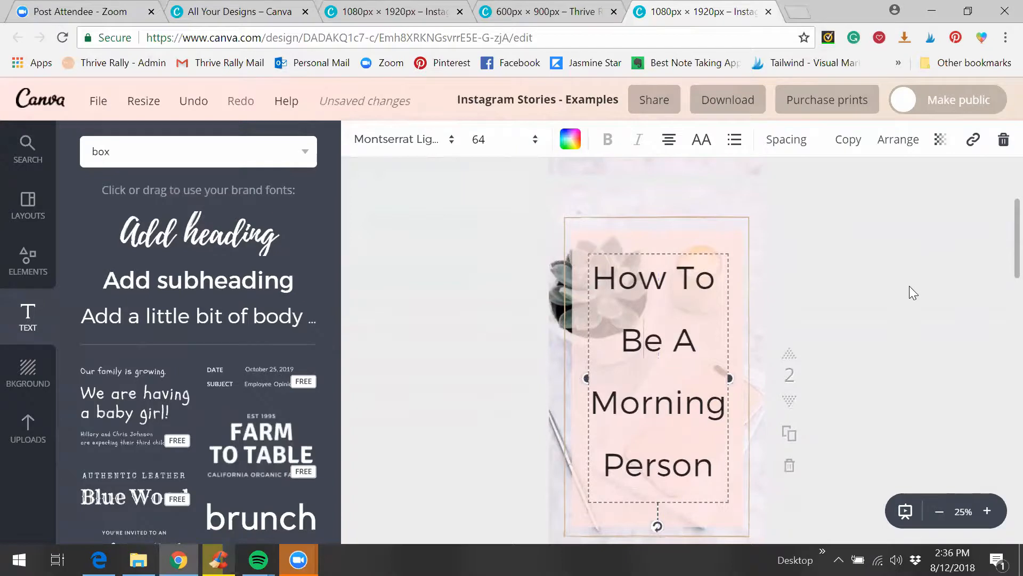
click(922, 302)
scroll(918, 306, down, 1)
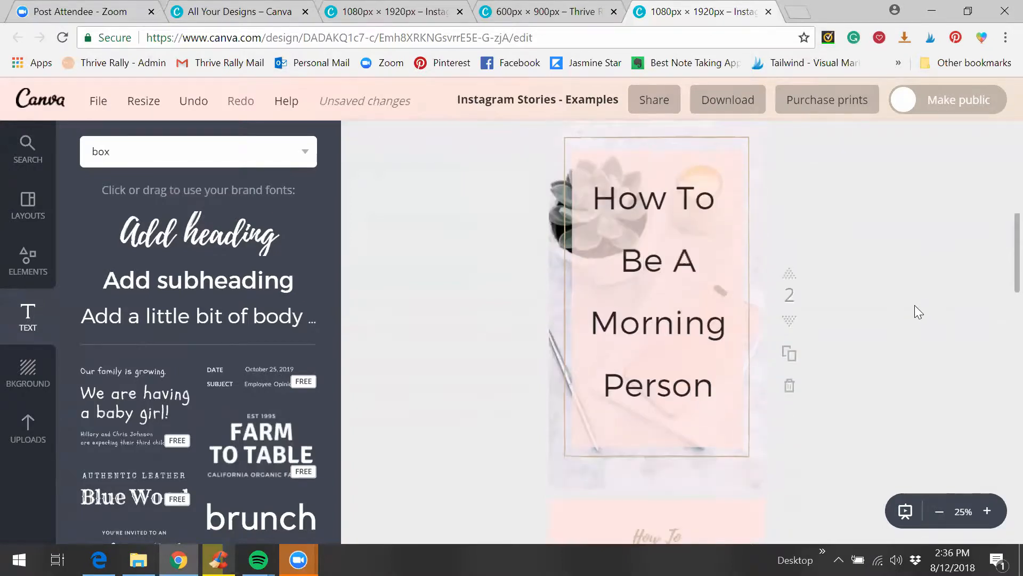
Step: Add a body text line reading "THRIVERALLY.COM" on page 2, centred just below the tan border
scroll(852, 237, up, 4)
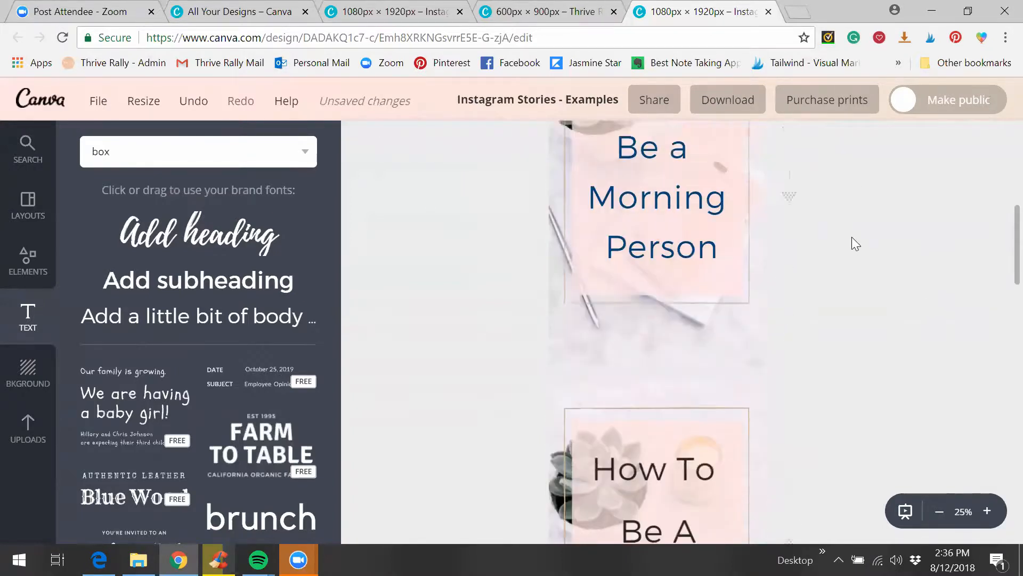
scroll(997, 359, down, 4)
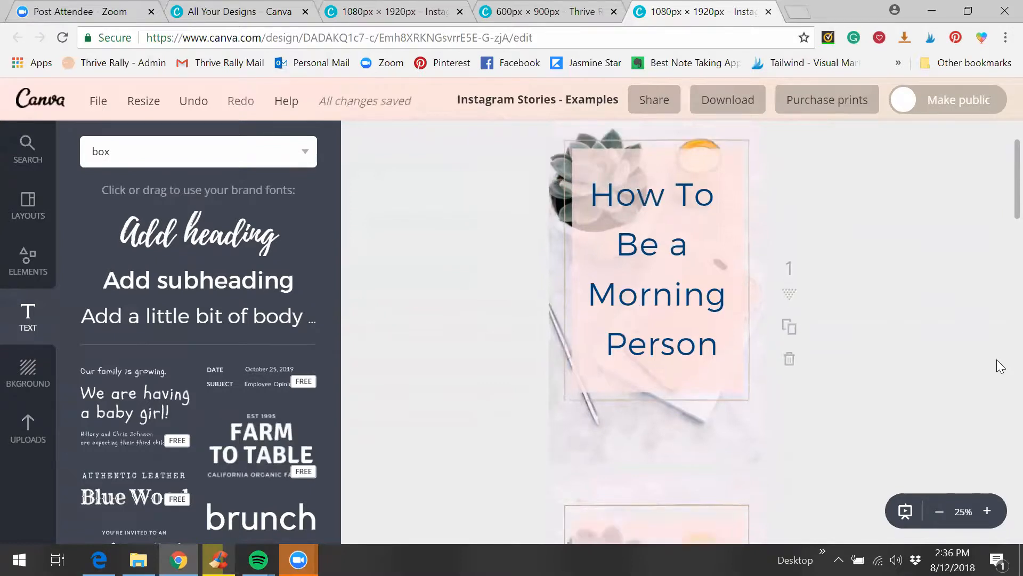
scroll(993, 355, down, 3)
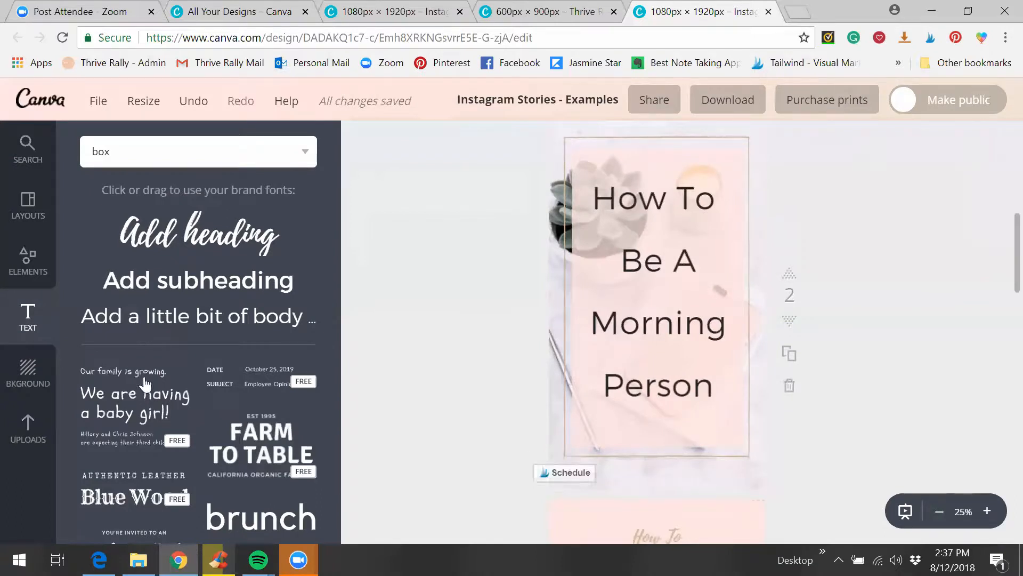
click(335, 315)
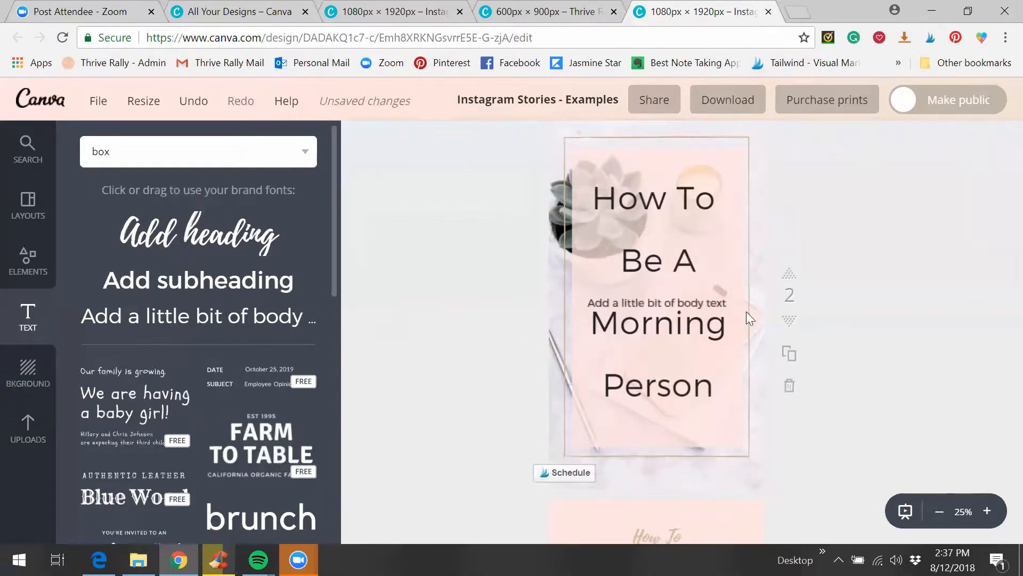
click(672, 303)
double_click(656, 305)
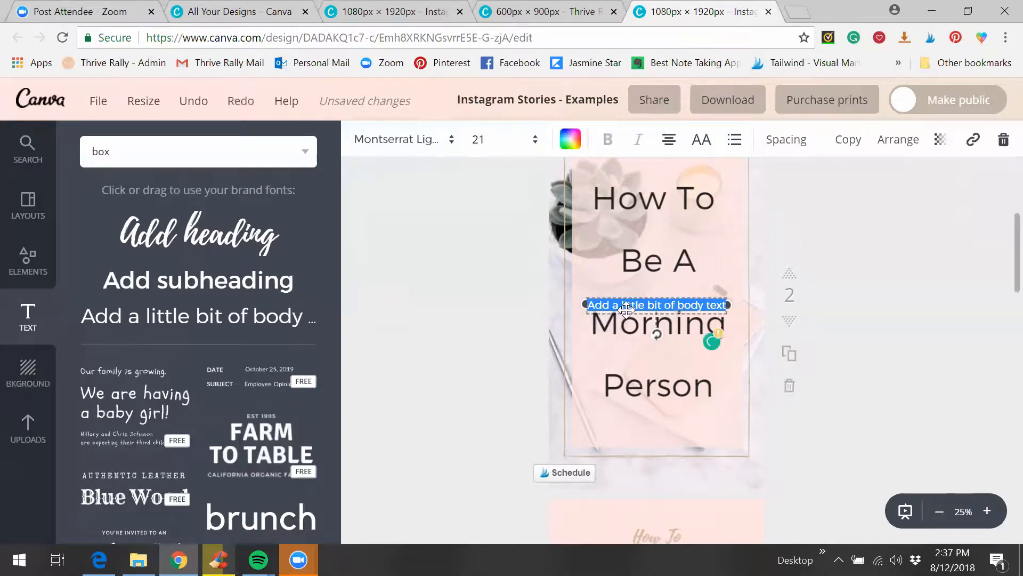
drag(603, 316, 607, 485)
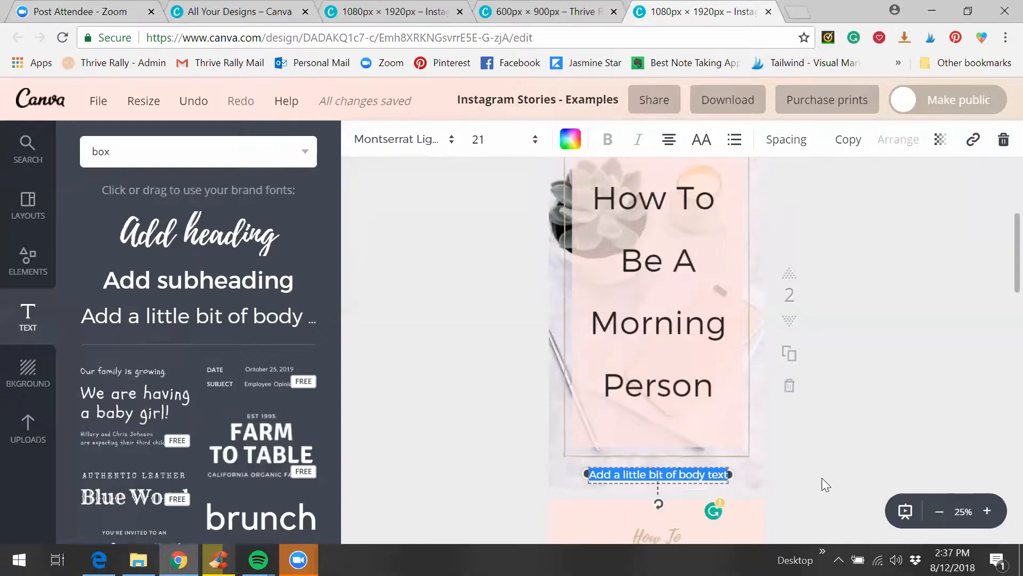
text(THRIVE)
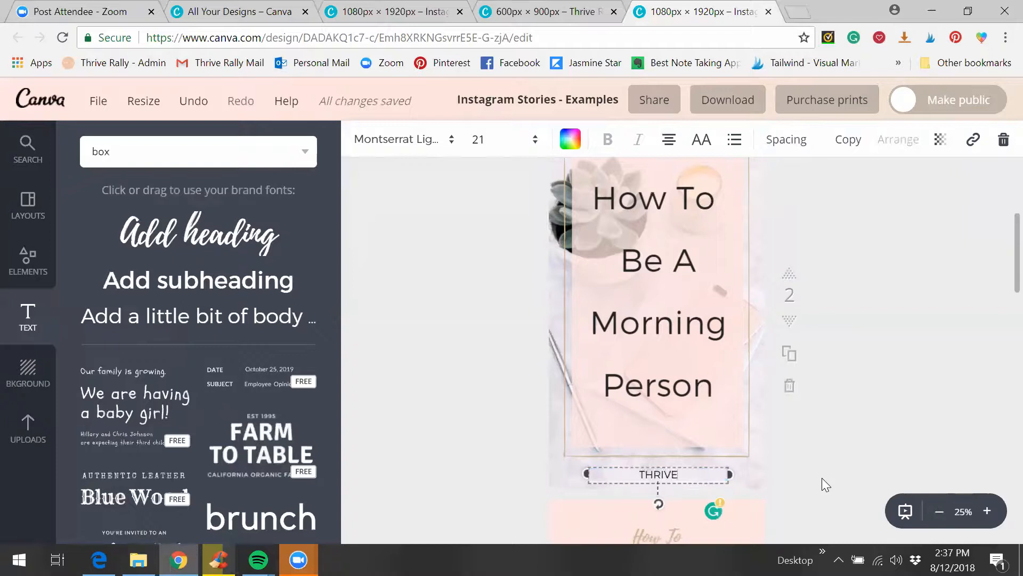
text(RALLY.COM)
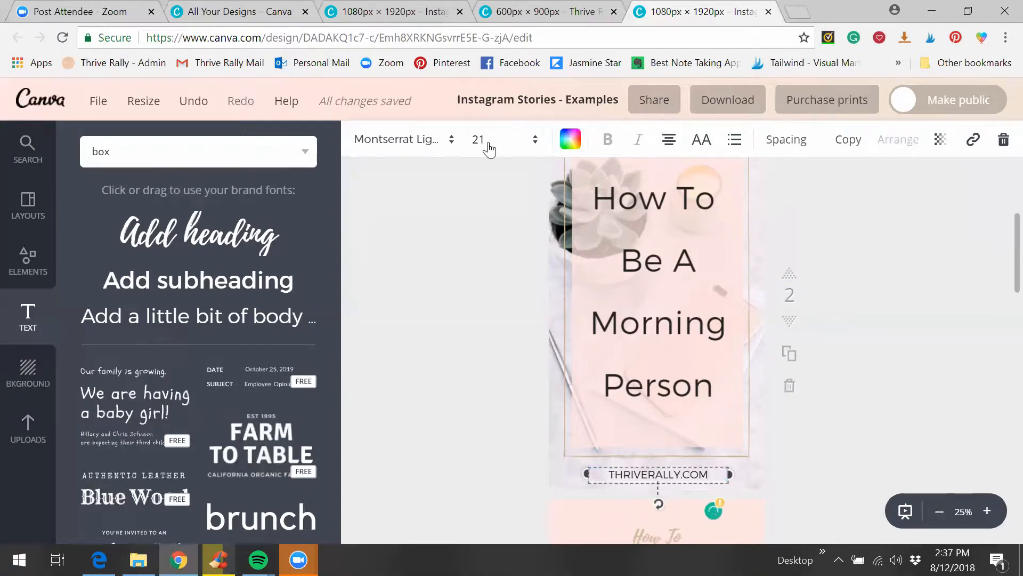
Step: Set the THRIVERALLY.COM text to font size 18 and colour it dark blue from the Thrive Rally colors
click(484, 298)
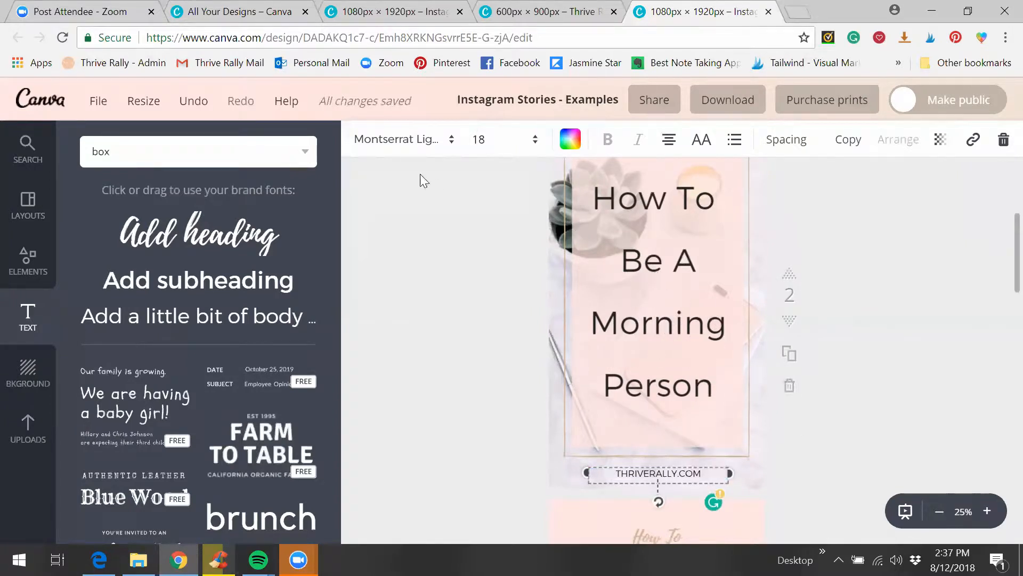
click(485, 141)
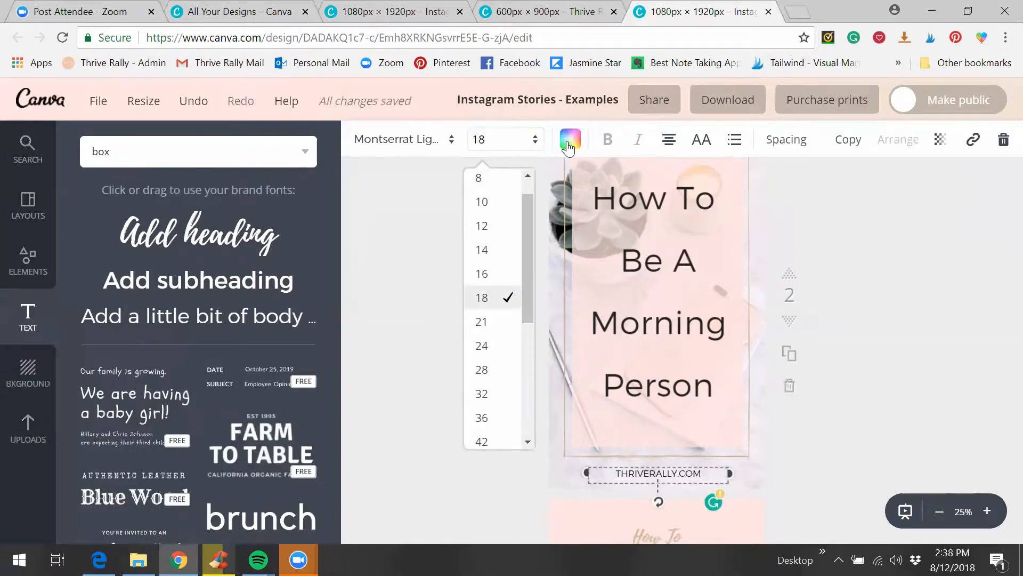
click(570, 139)
click(648, 318)
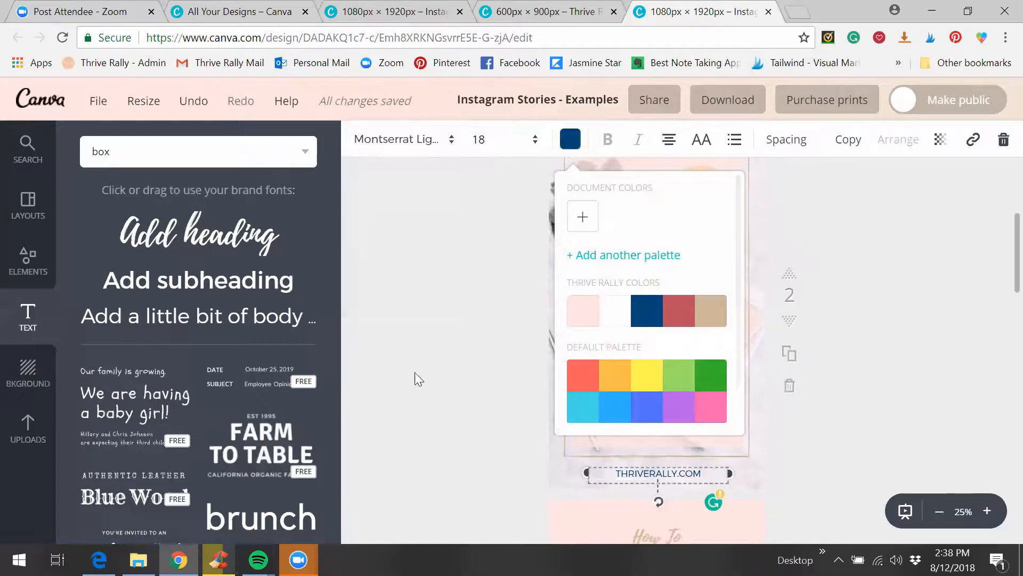
Step: Recolour the "How To Be A Morning Person" title on page 2 with the Thrive Rally dark blue
click(642, 278)
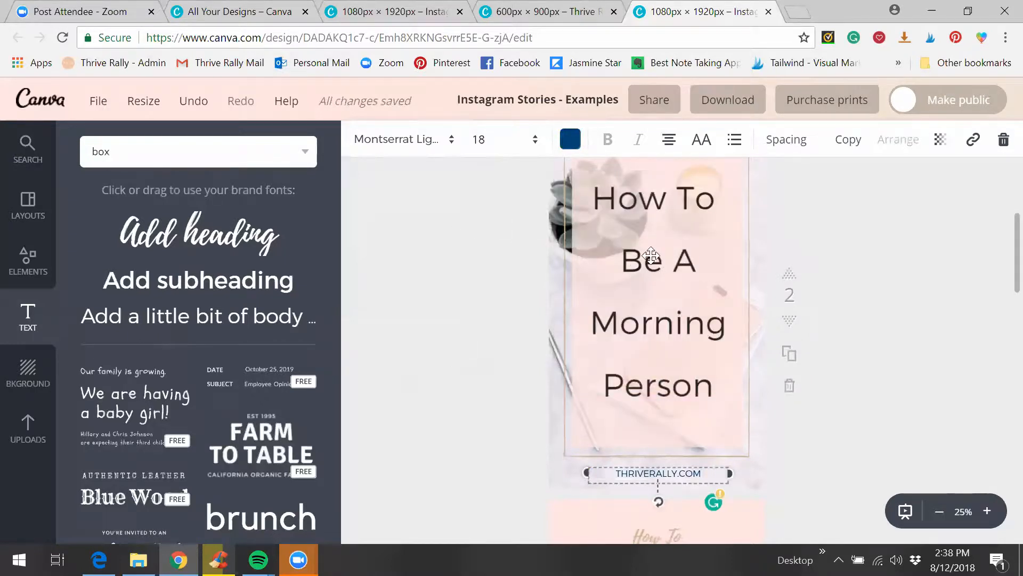
click(570, 141)
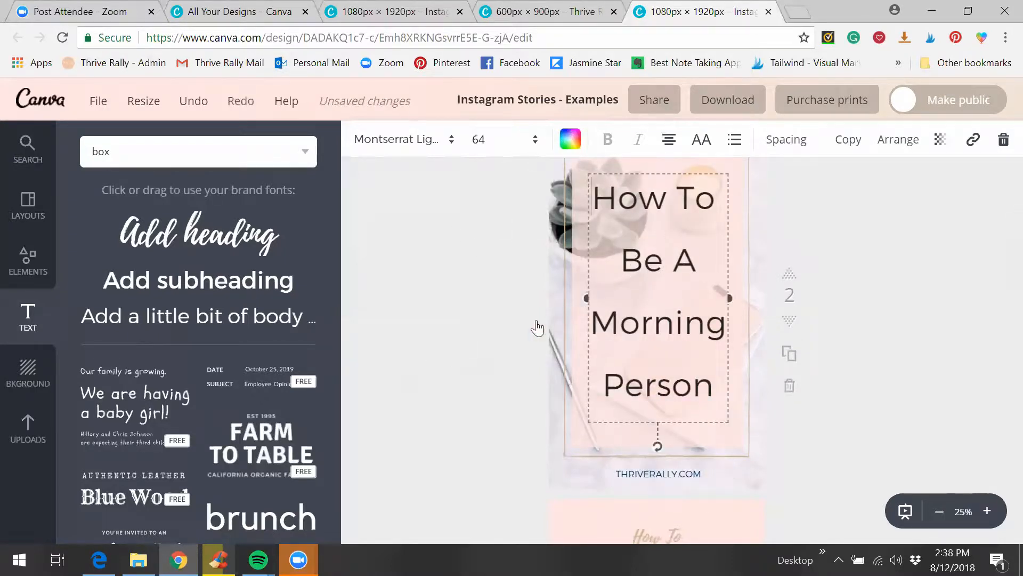
click(643, 311)
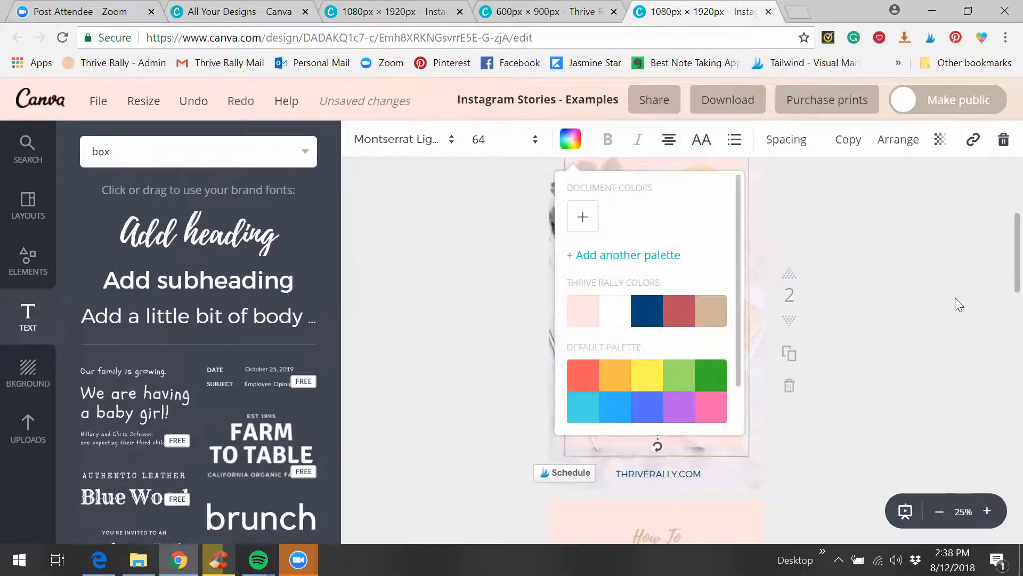
click(952, 298)
click(952, 297)
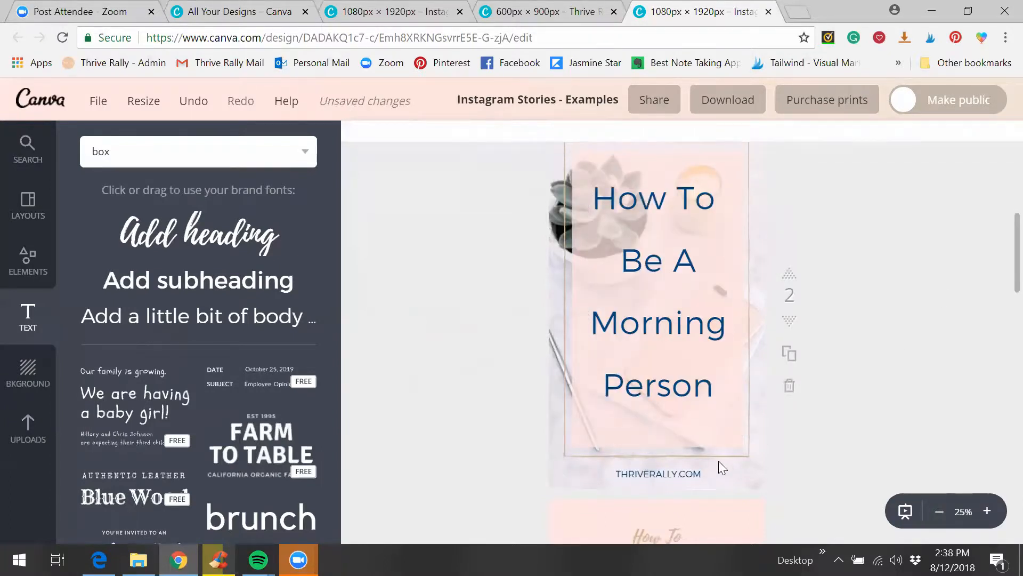
Step: Set the letter spacing of the THRIVERALLY.COM text on page 2 to 80
key(ctrl+z)
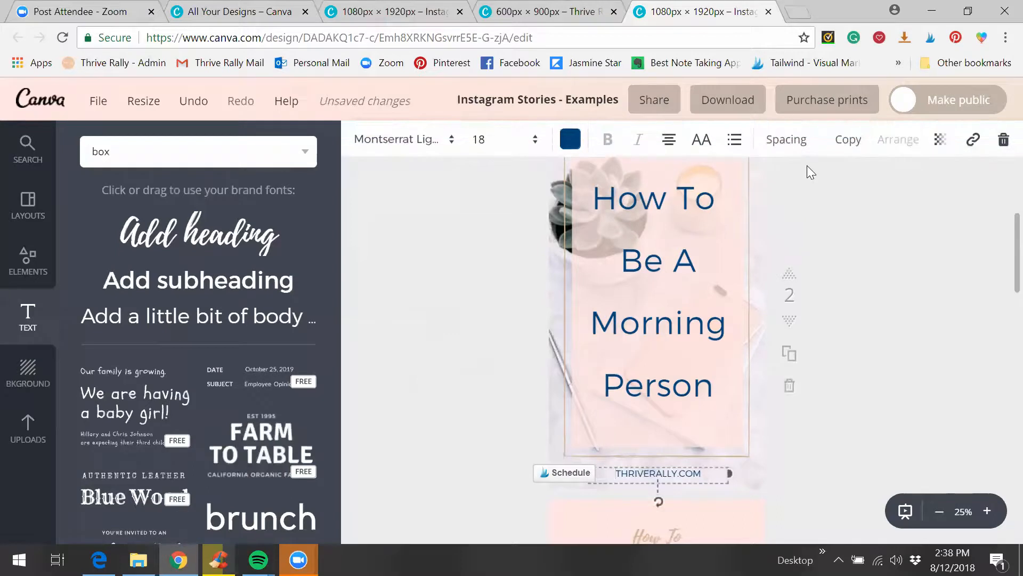
click(785, 139)
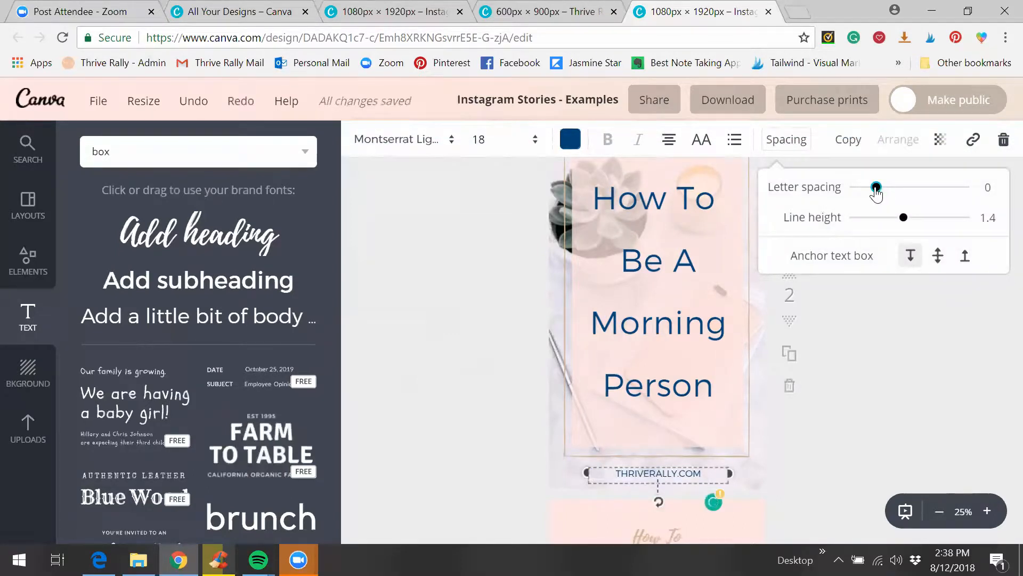
click(886, 195)
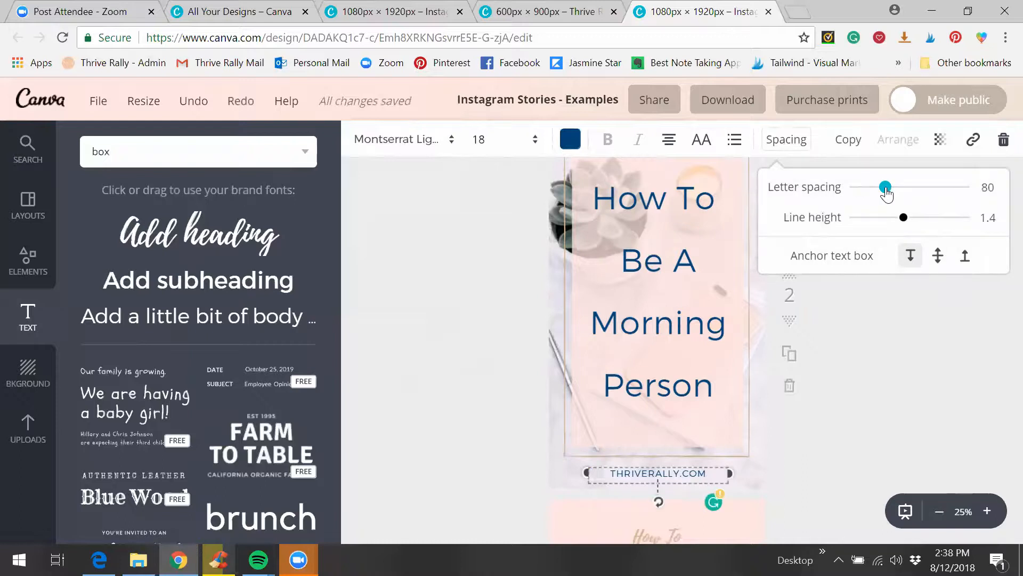
Step: Nudge the pink overlay on page 2 so it sits centred inside the tan border
click(922, 356)
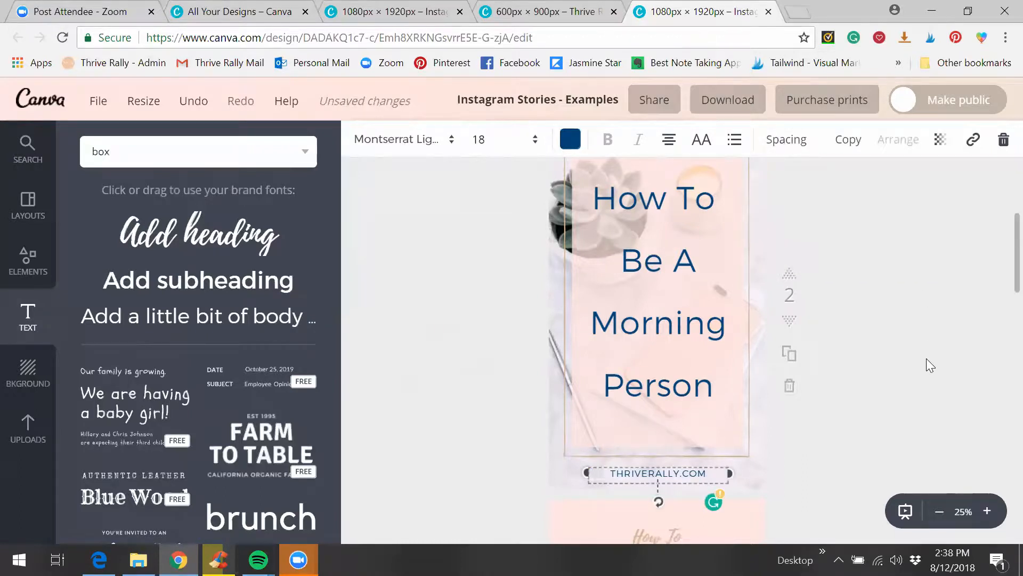
click(926, 359)
scroll(923, 301, up, 2)
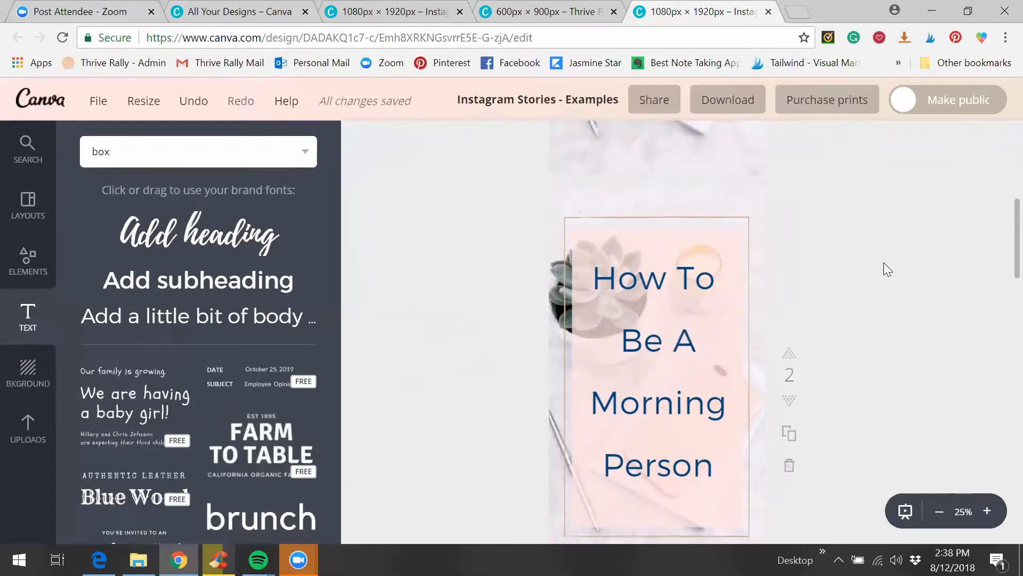
click(698, 240)
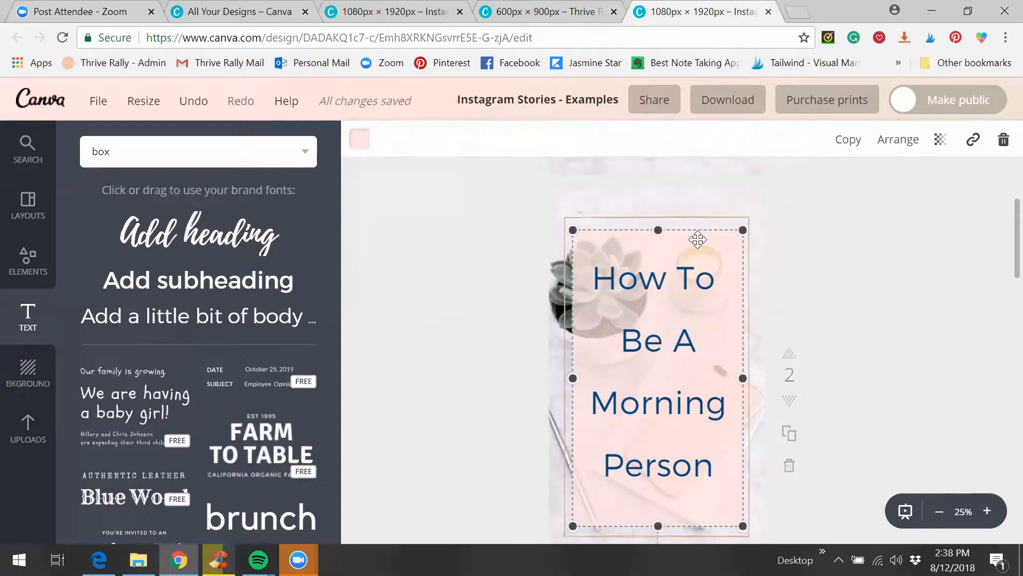
drag(693, 240, 693, 240)
click(865, 295)
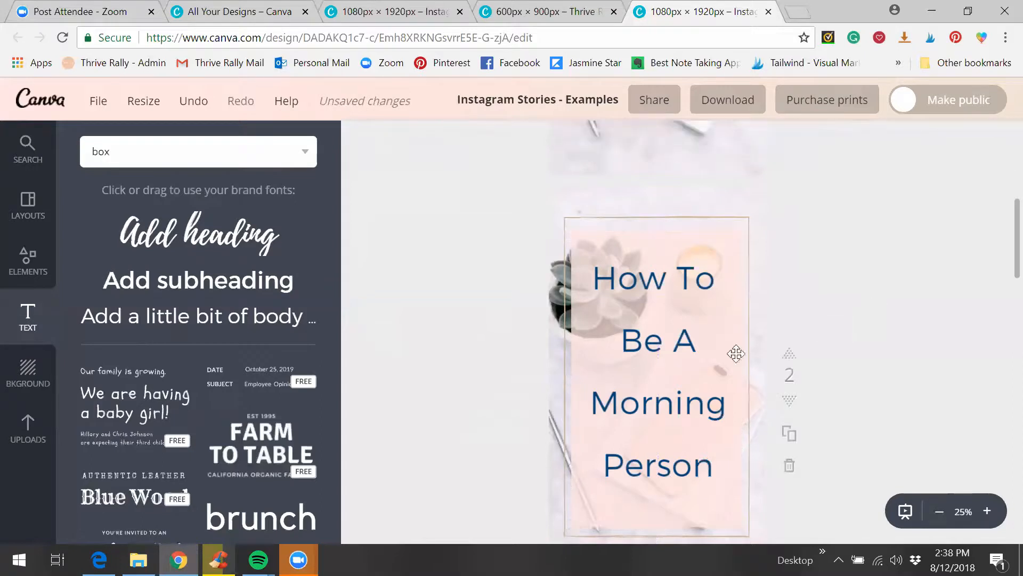
Step: Nudge the "How To Be A Morning Person" title on page 2 slightly to centre it over the pink overlay
click(669, 346)
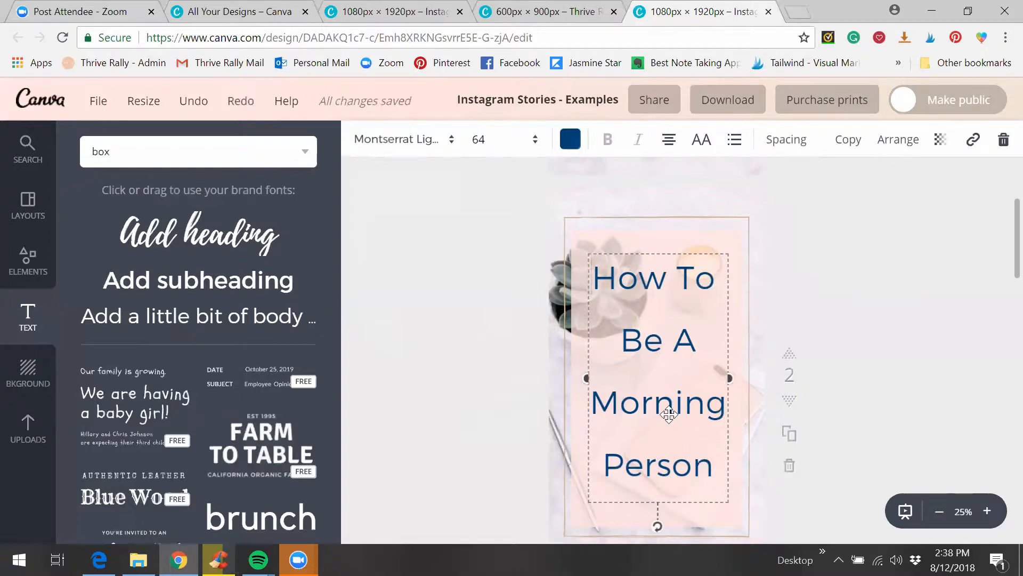
drag(669, 414, 669, 414)
click(596, 425)
drag(649, 242, 648, 242)
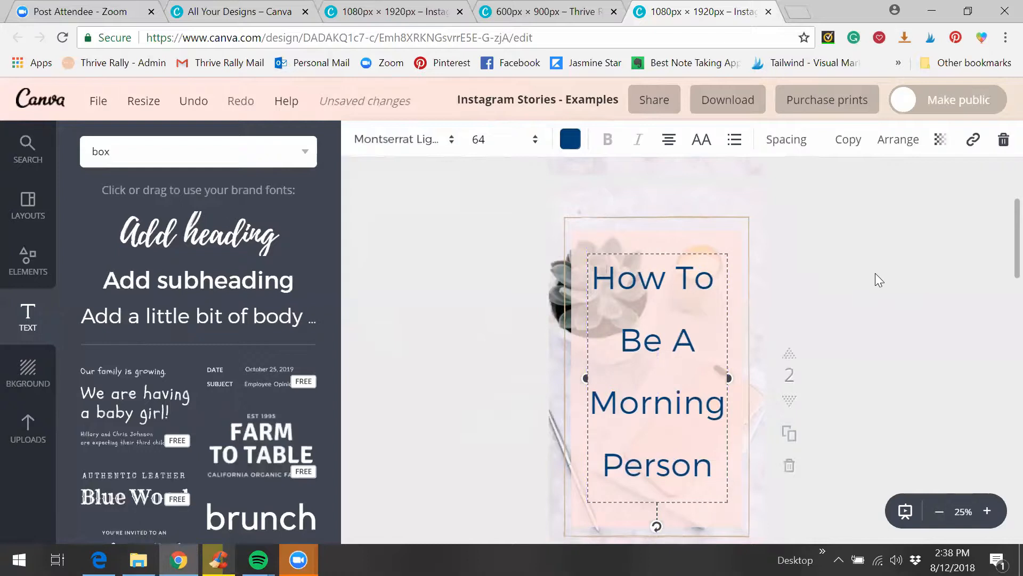
click(880, 311)
Step: Review page 2 down to its footer and examine the layout of page 3 with its pink block, photo and text lines
scroll(880, 310, down, 3)
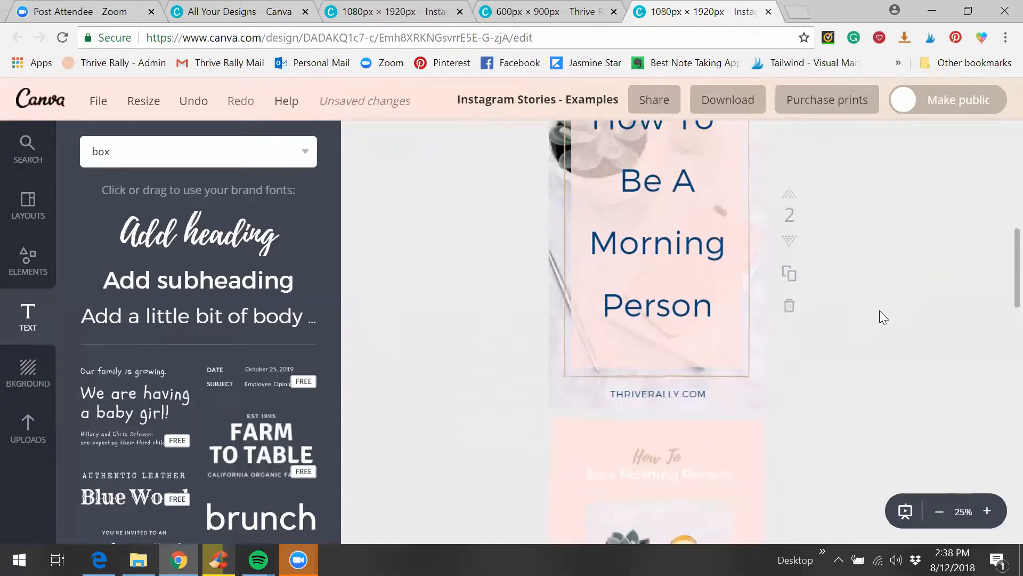
scroll(879, 310, up, 3)
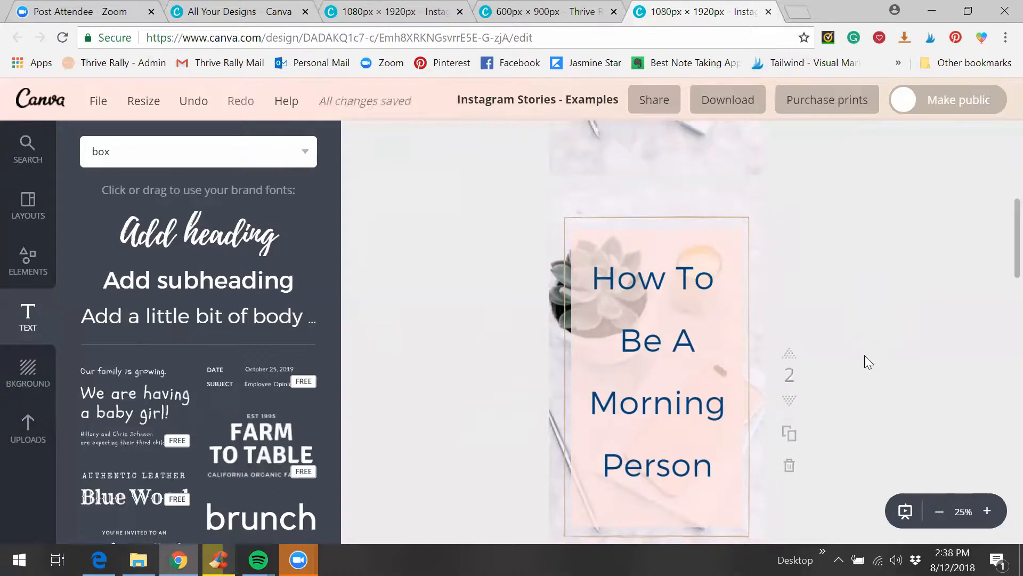
scroll(869, 354, down, 2)
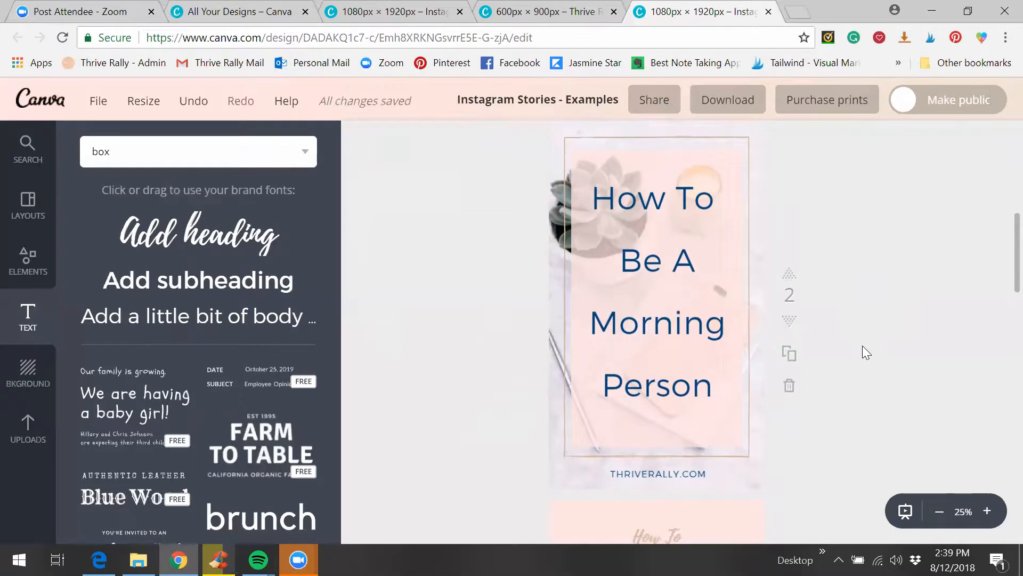
scroll(858, 336, down, 6)
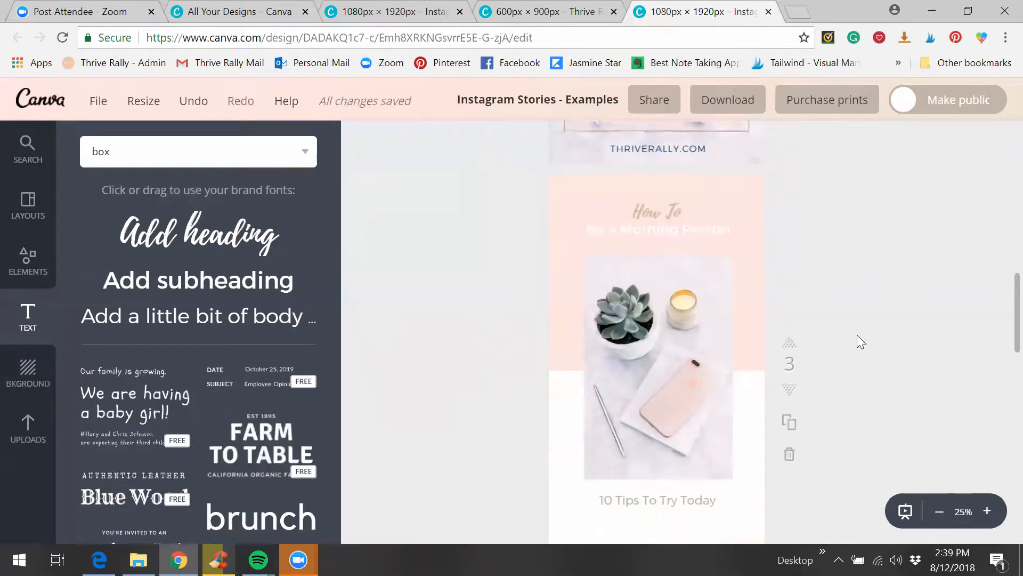
scroll(857, 336, down, 2)
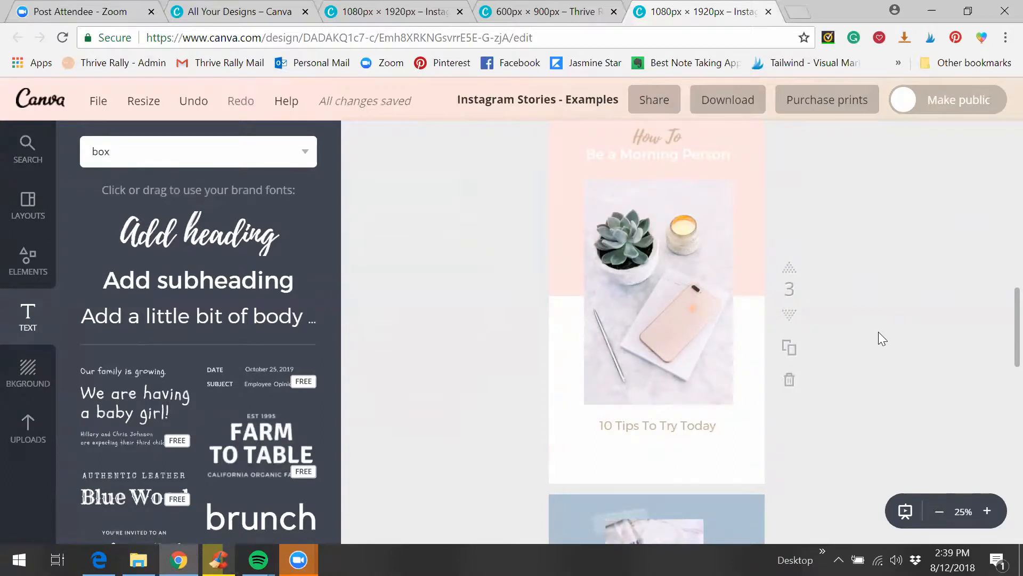
scroll(874, 333, up, 2)
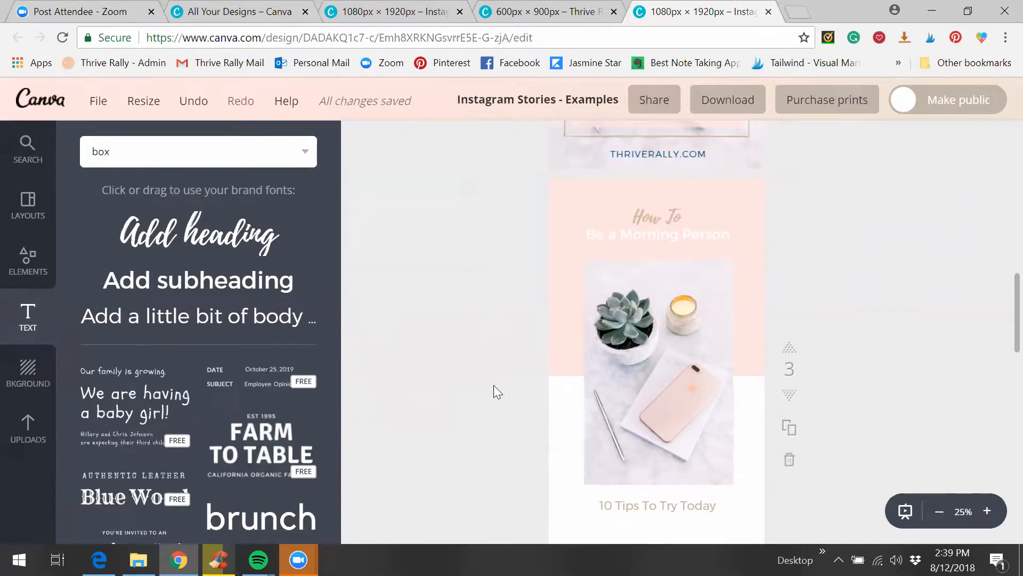
scroll(941, 367, down, 2)
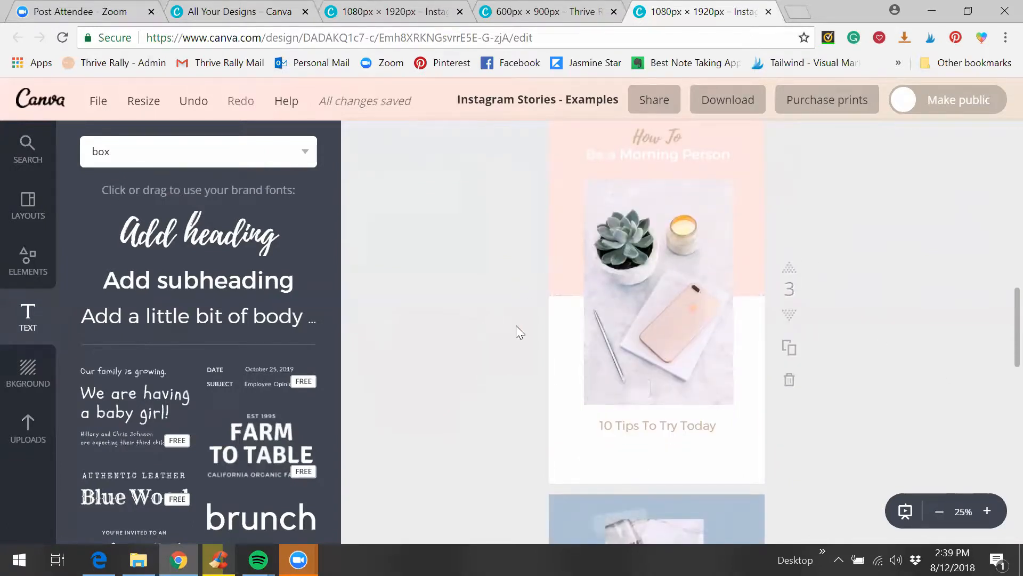
Step: Duplicate page 3 and delete all the elements from the copy to leave a blank page 4
click(794, 355)
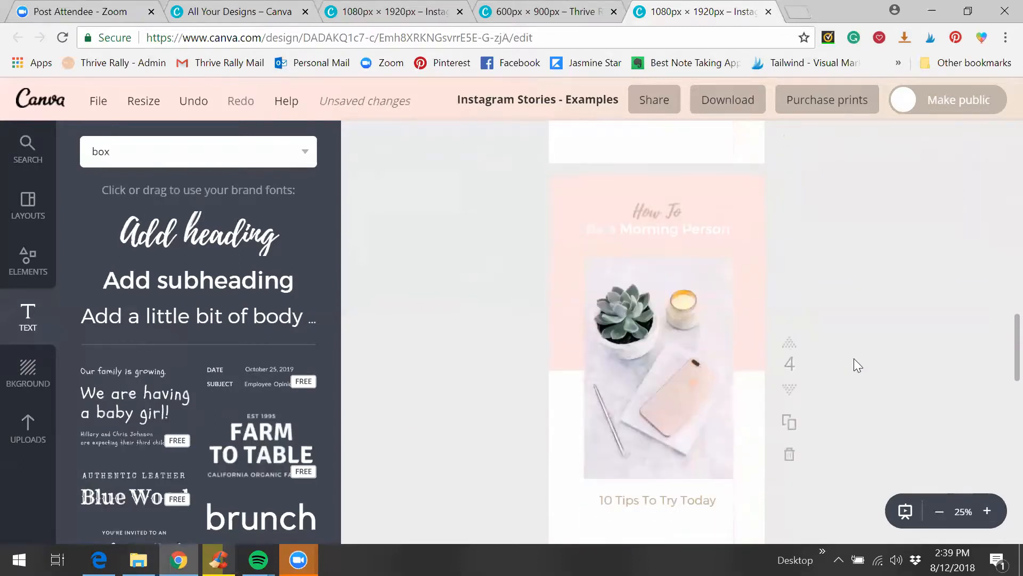
drag(710, 516, 626, 211)
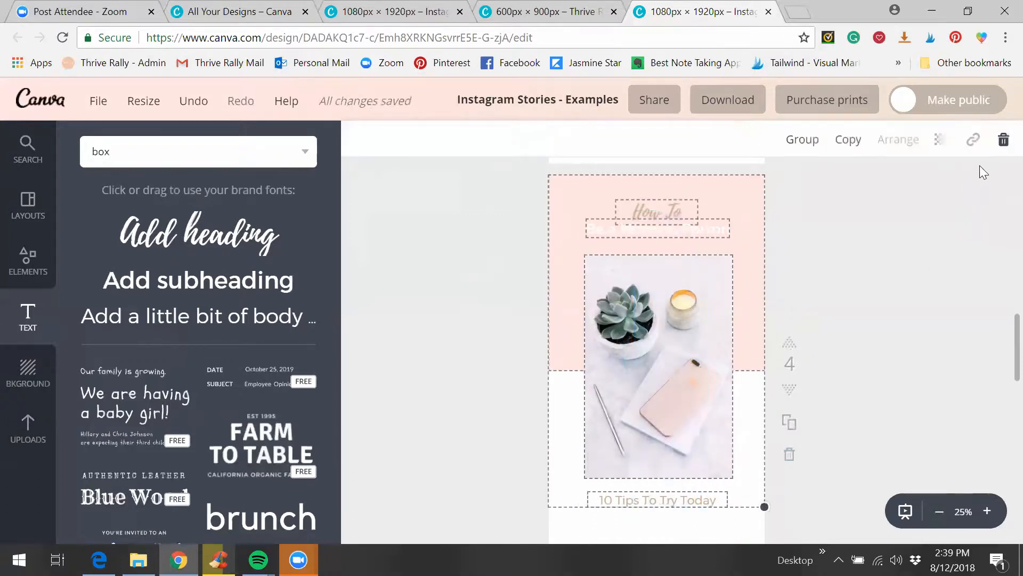
click(1003, 148)
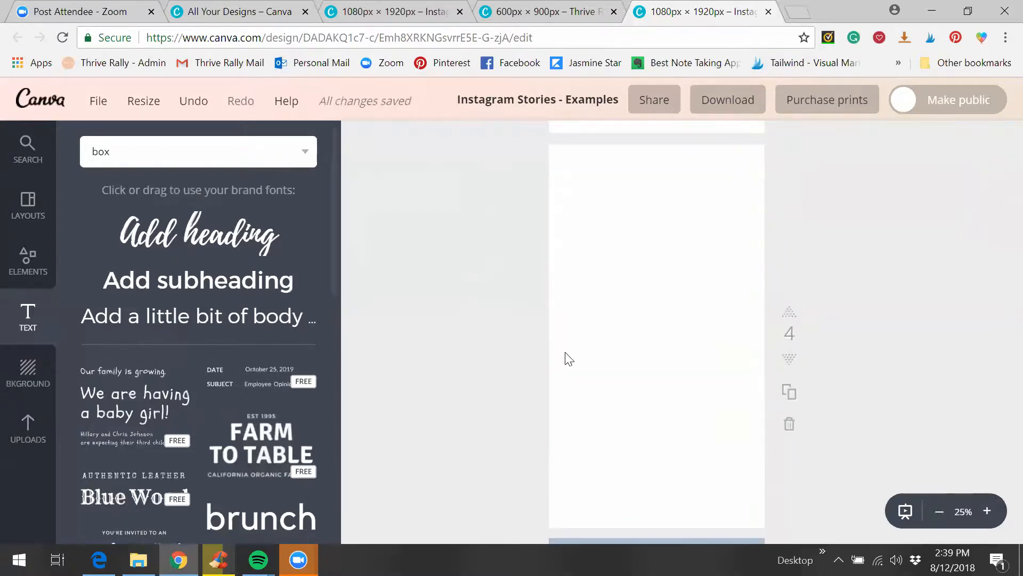
Step: Add a solid light pink square to page 4, align it to the page's top edge and stretch it to the full page width
scroll(420, 366, up, 9)
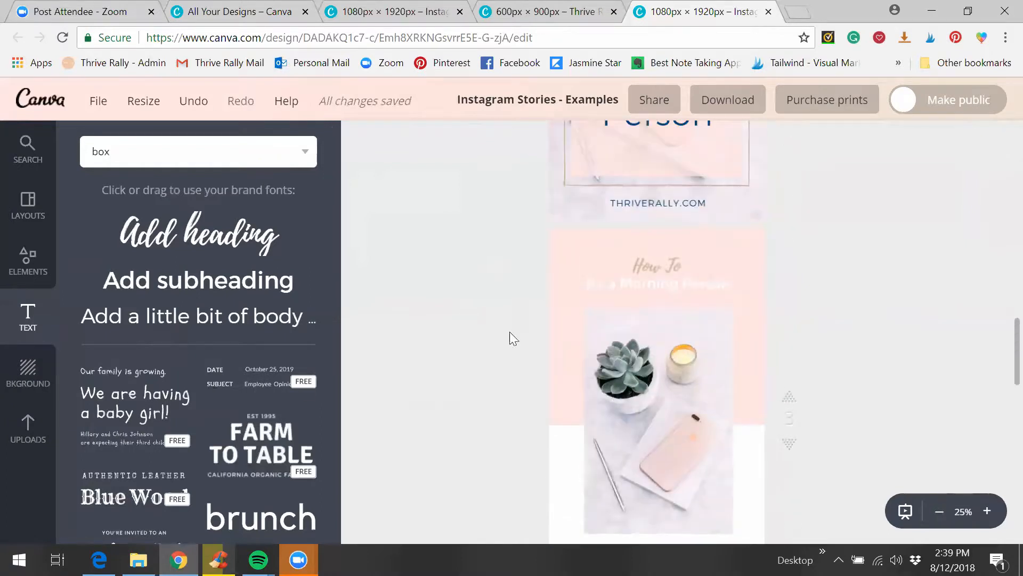
scroll(437, 373, down, 9)
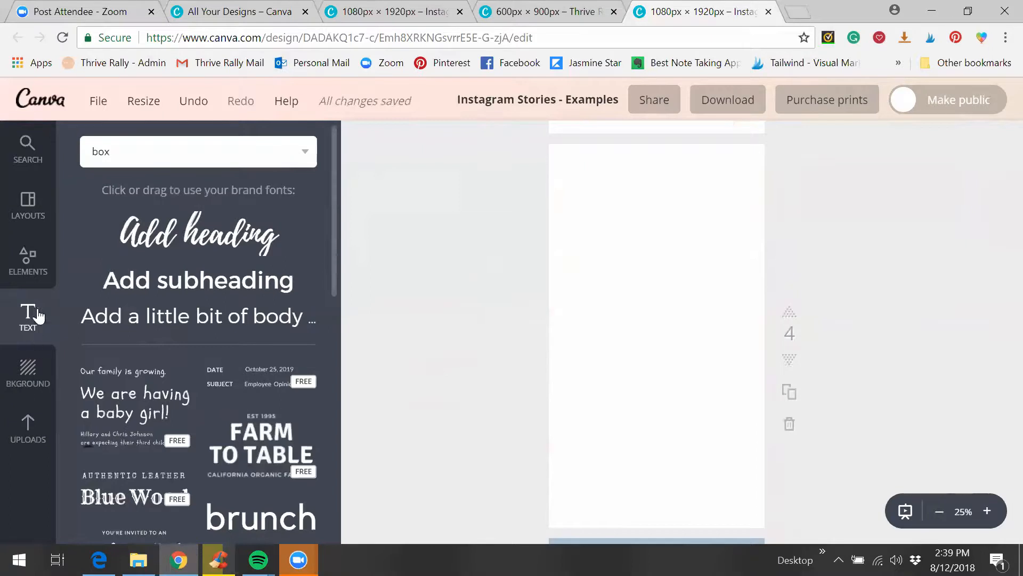
click(29, 275)
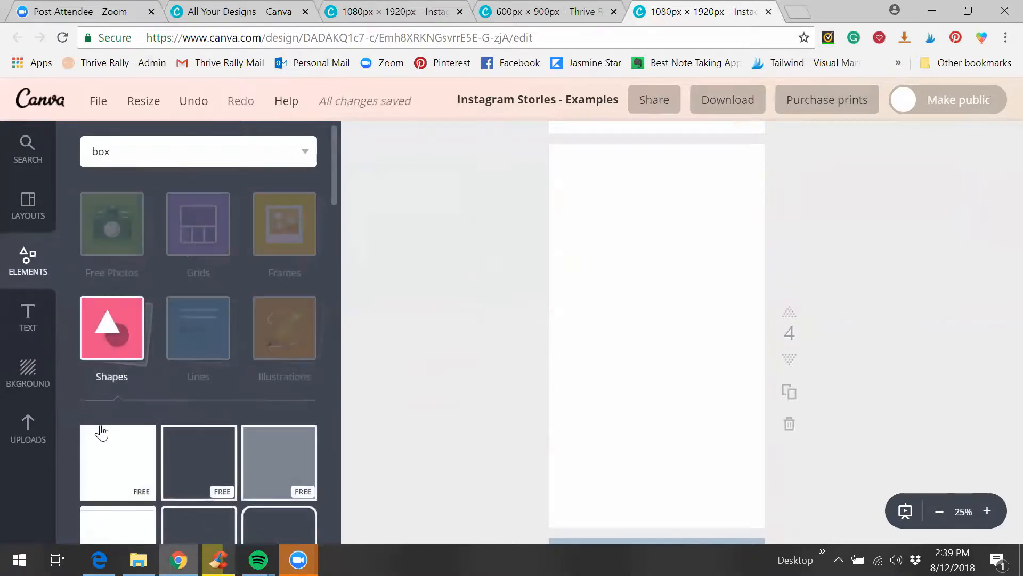
click(118, 461)
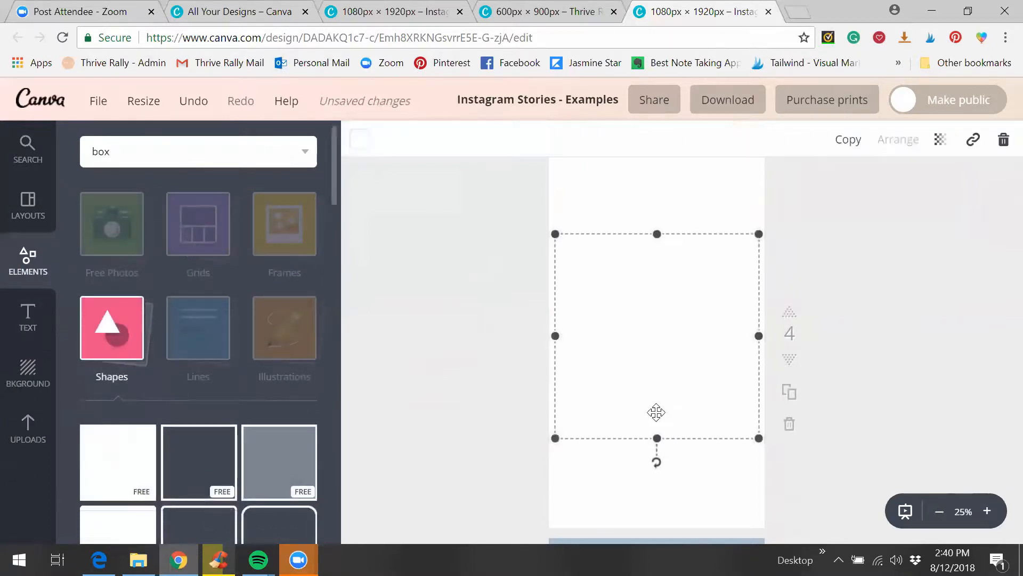
scroll(667, 407, up, 2)
drag(662, 423, 654, 331)
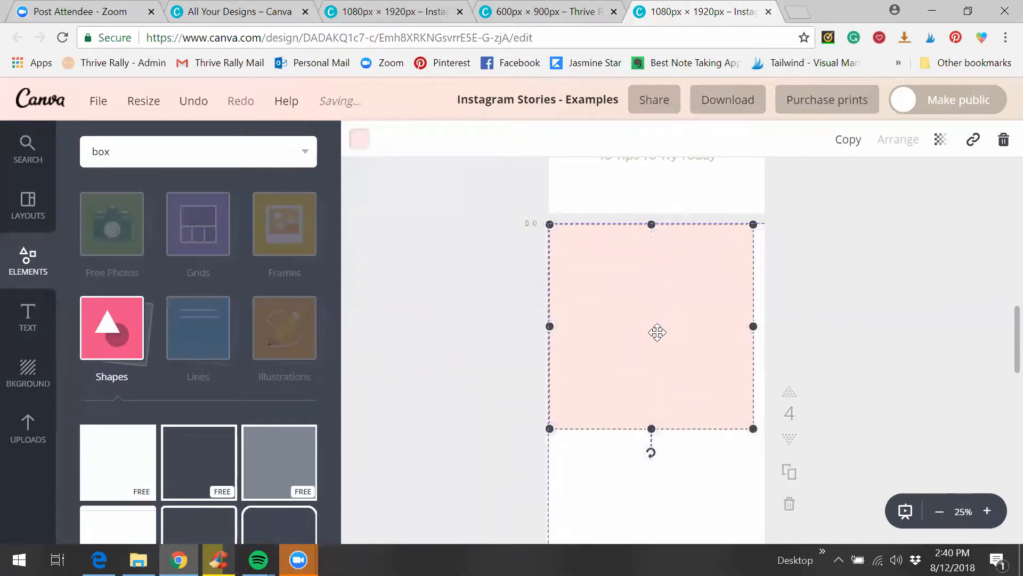
drag(755, 326, 766, 326)
click(941, 511)
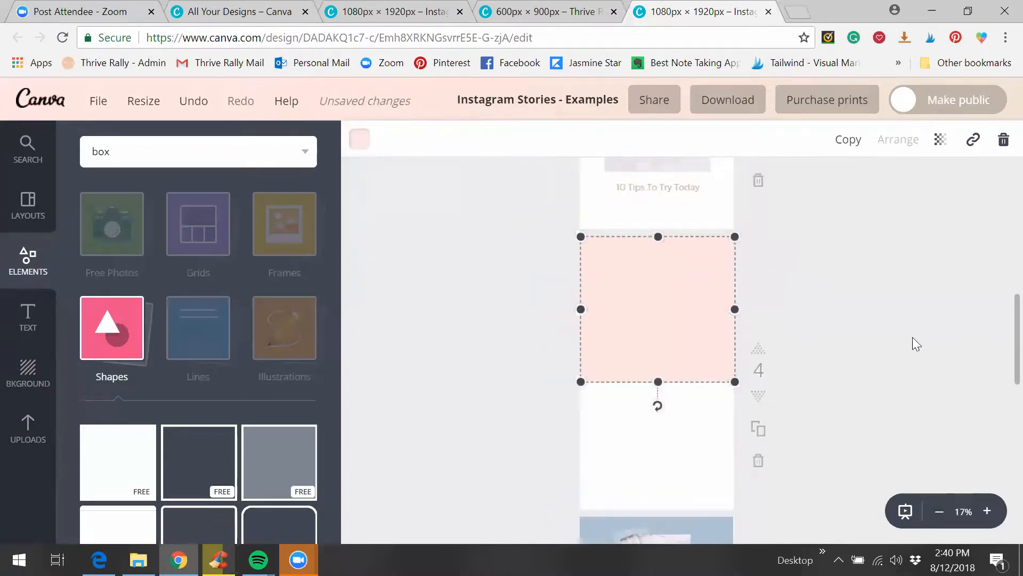
click(912, 337)
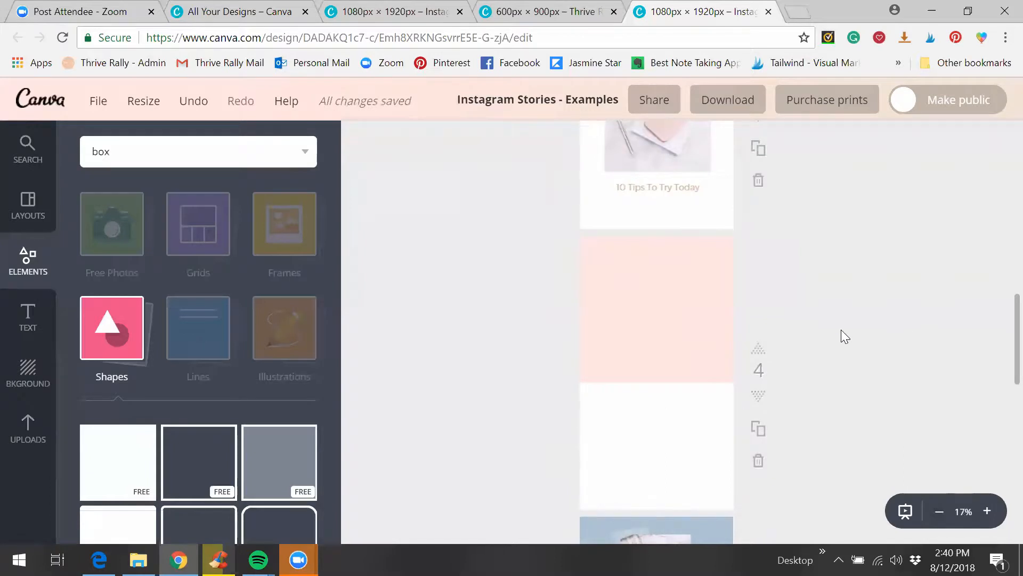
click(628, 325)
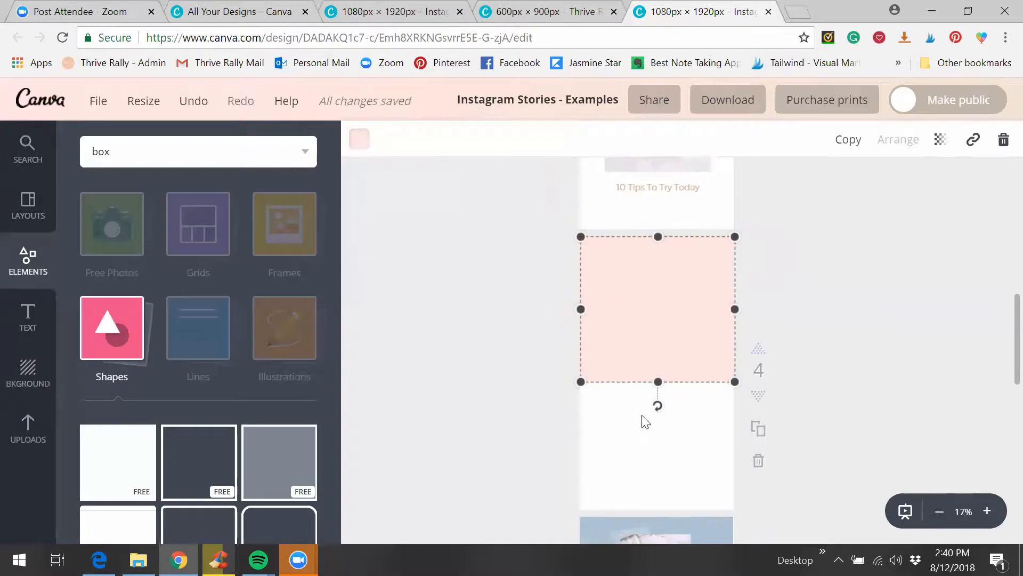
click(627, 456)
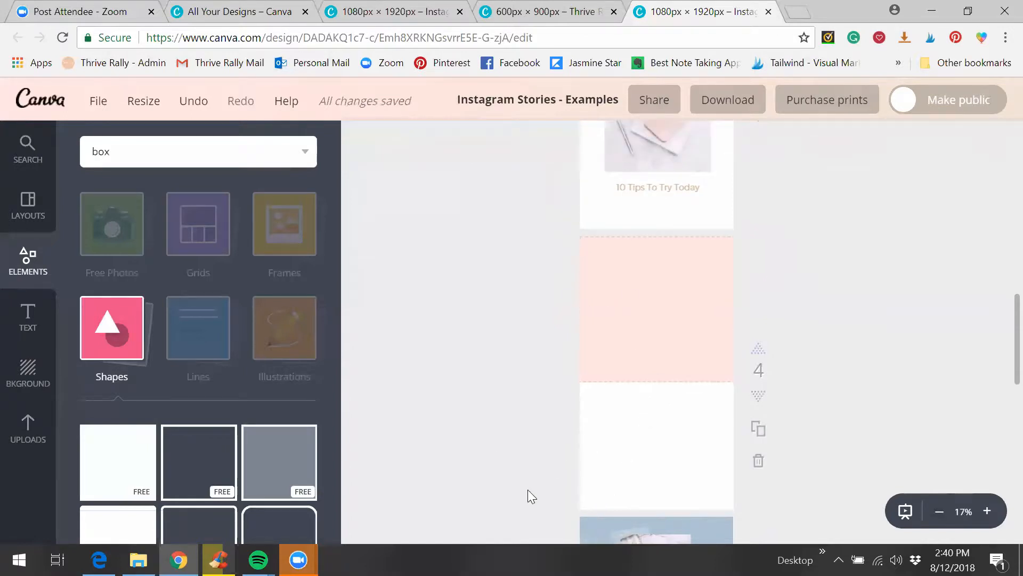
Step: Add the uploaded flat-lay photo with blue notebooks and a coffee cup to page 4
click(39, 440)
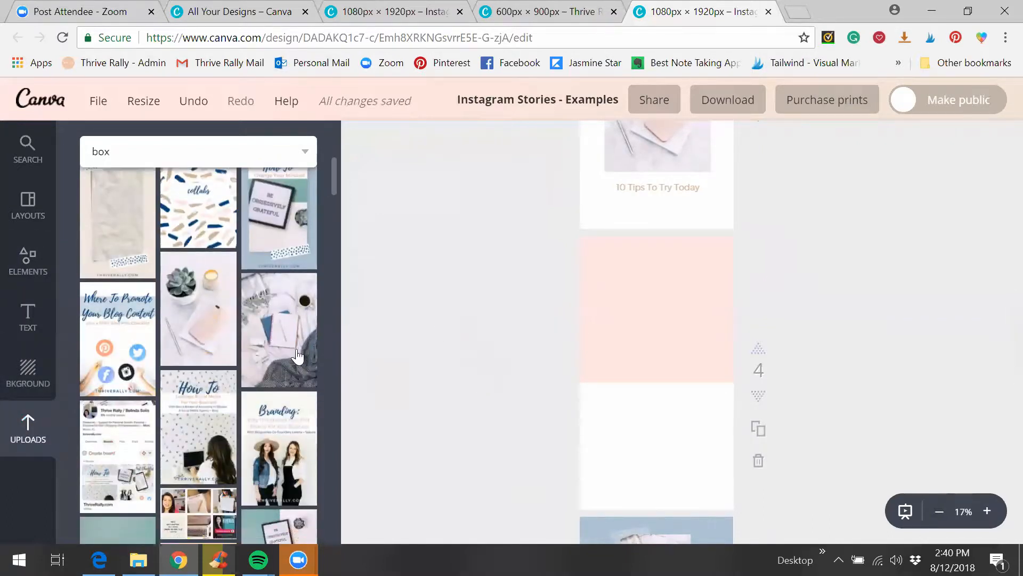
click(313, 360)
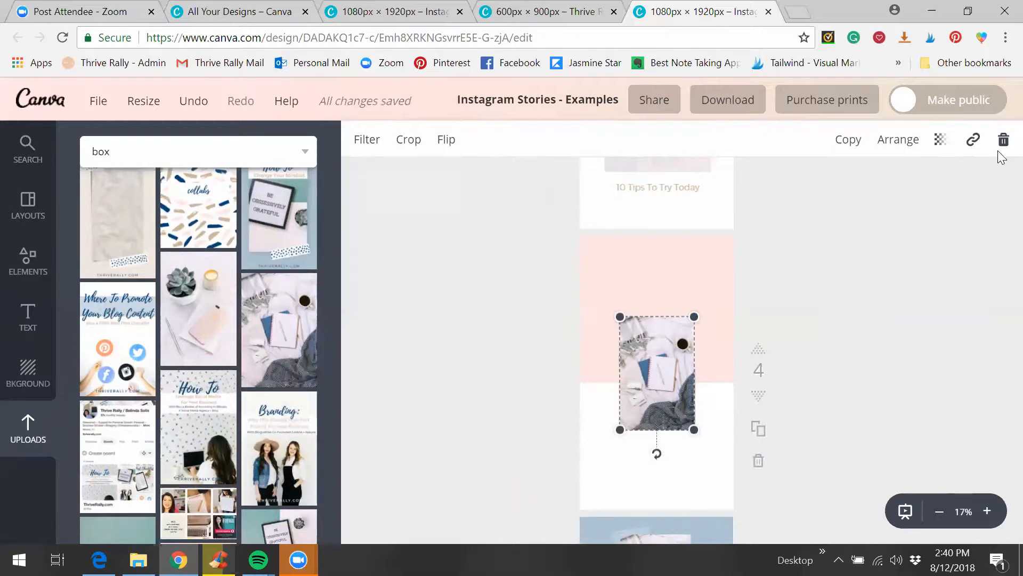
Step: Recolour the pink block on page 4 with the Thrive Rally dark blue and set its transparency to 31
click(612, 269)
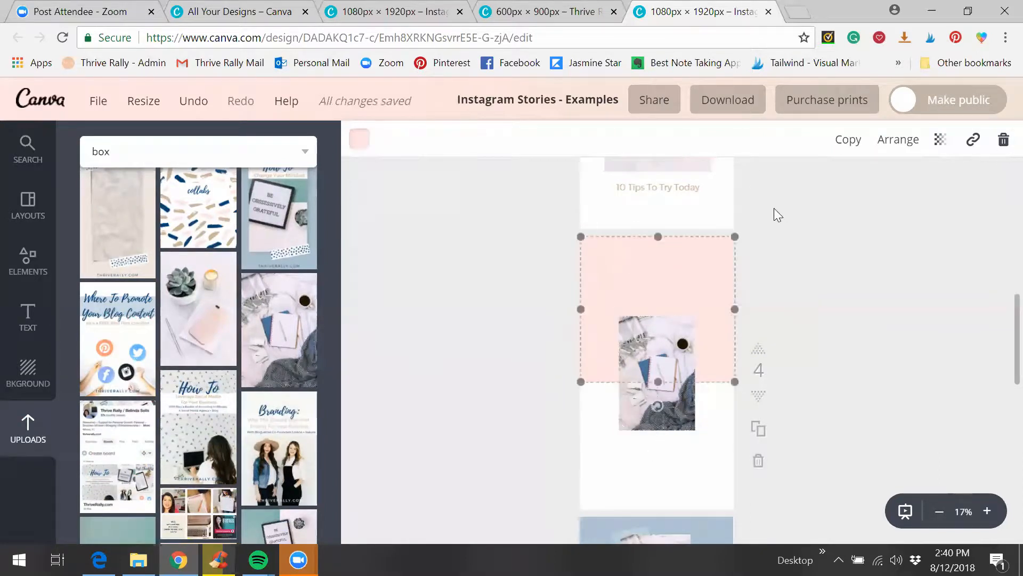
click(360, 140)
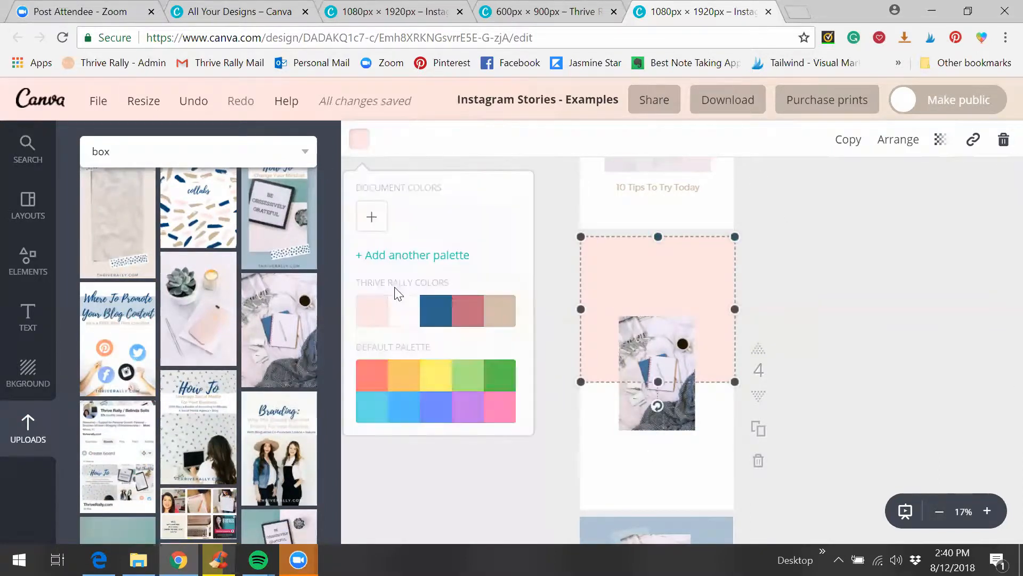
click(440, 319)
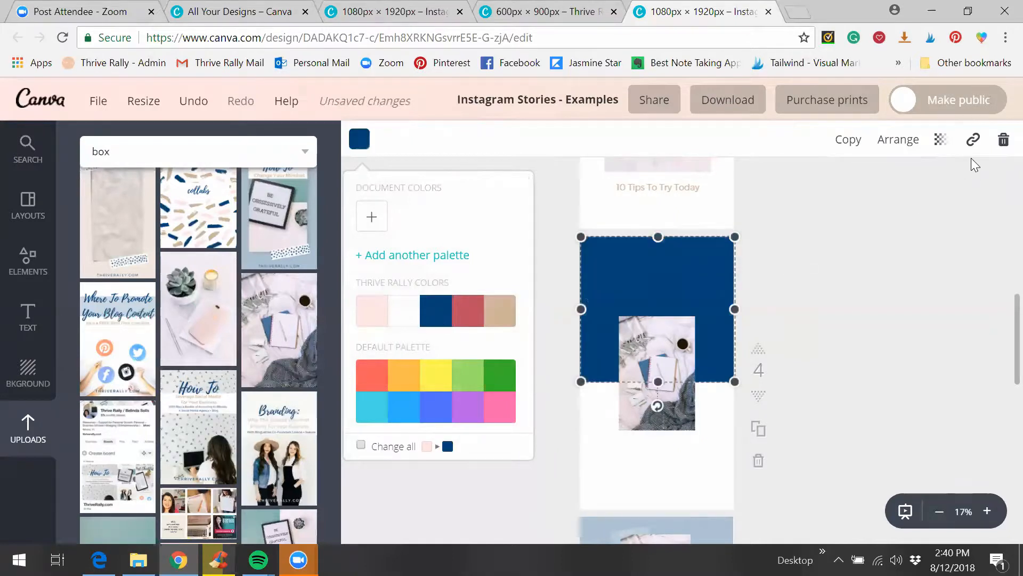
click(940, 141)
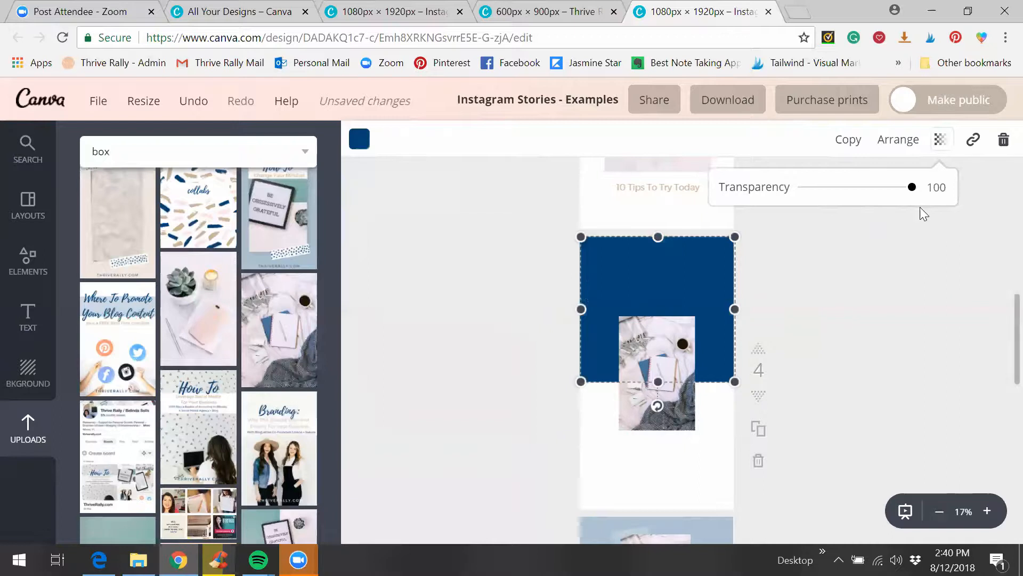
drag(911, 187, 839, 199)
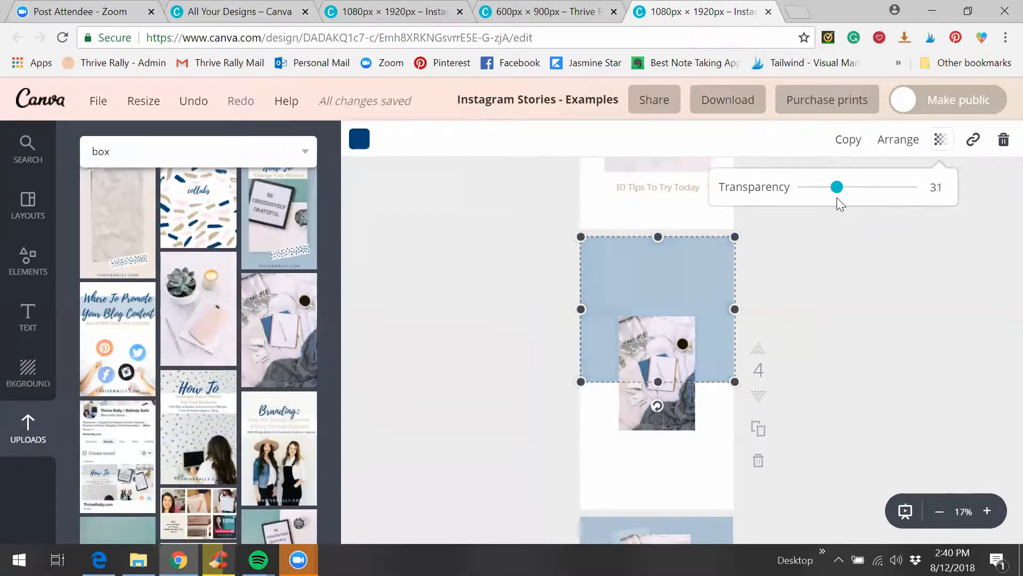
drag(838, 198, 837, 198)
click(866, 277)
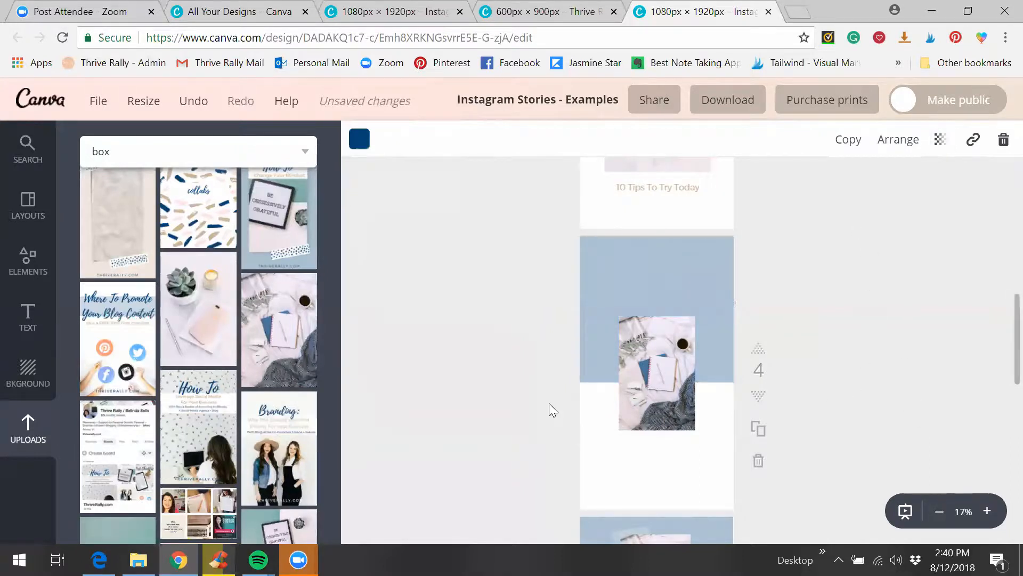
Step: Enlarge the flat-lay photo on page 4 and centre it horizontally, overlapping the lower edge of the blue block
click(666, 419)
drag(630, 436, 605, 460)
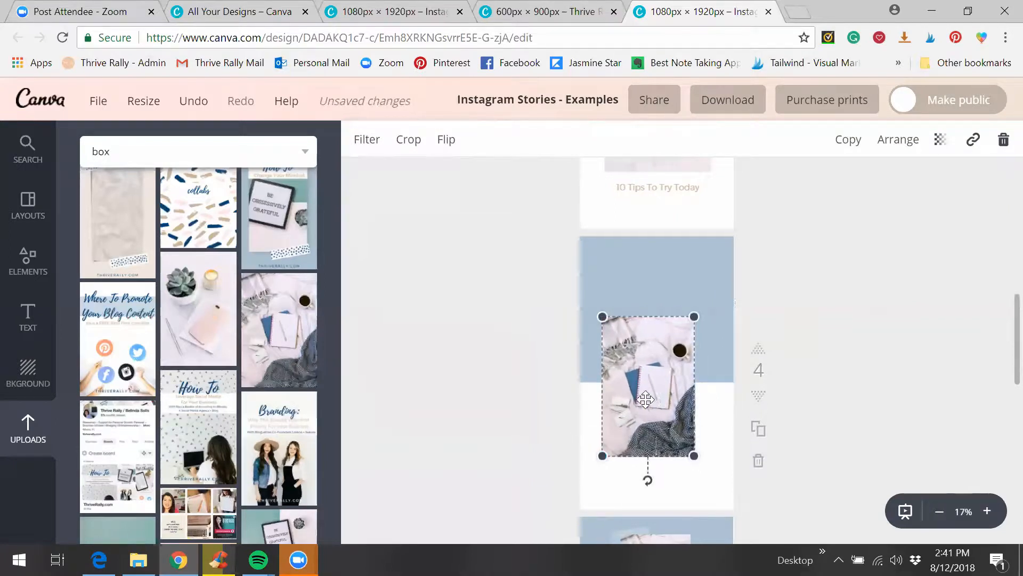
drag(651, 404, 661, 394)
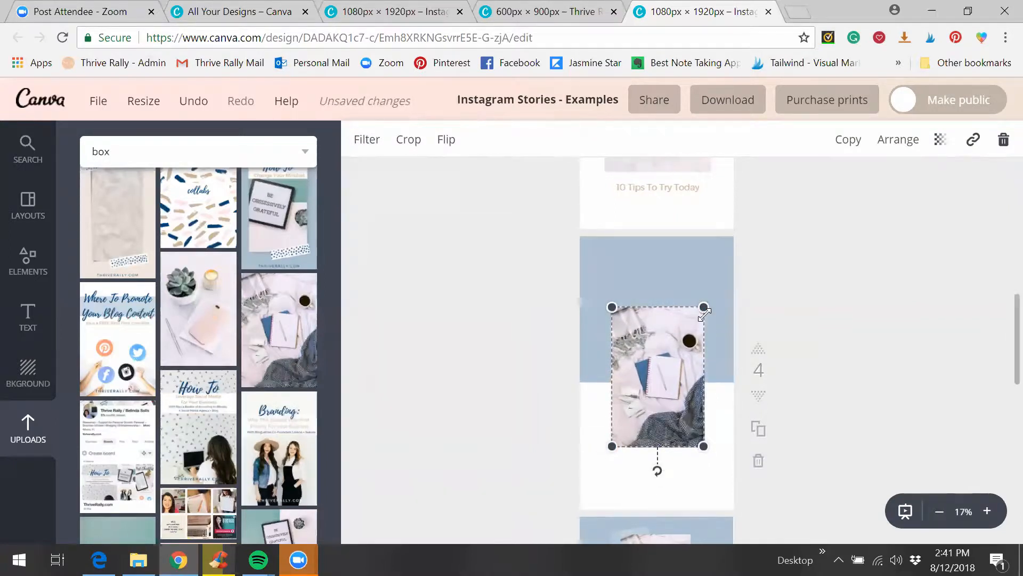
drag(705, 309, 717, 300)
mouse_move(673, 360)
mouse_down()
mouse_move(661, 363)
mouse_move(674, 362)
mouse_up()
click(460, 365)
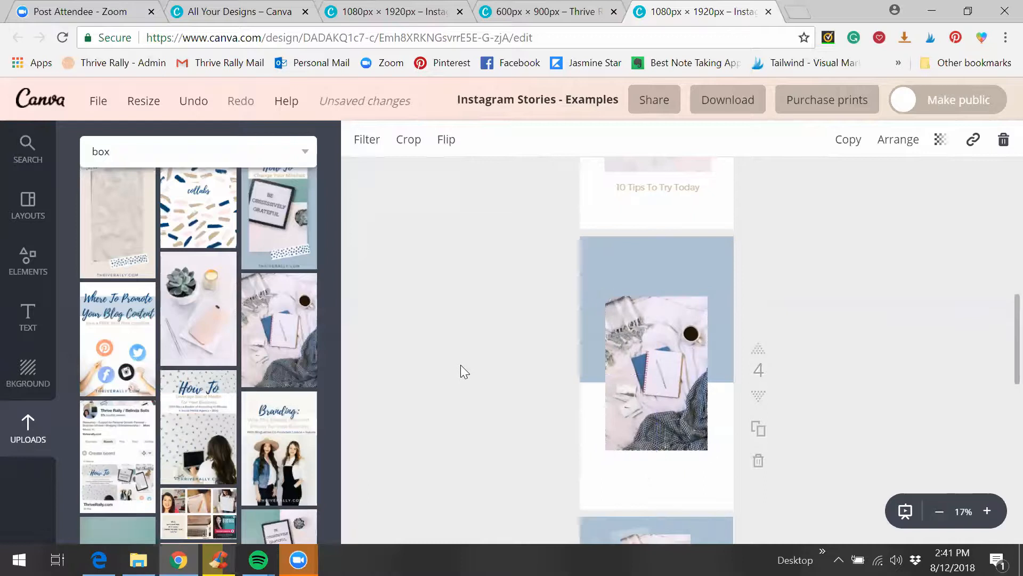
scroll(469, 373, up, 5)
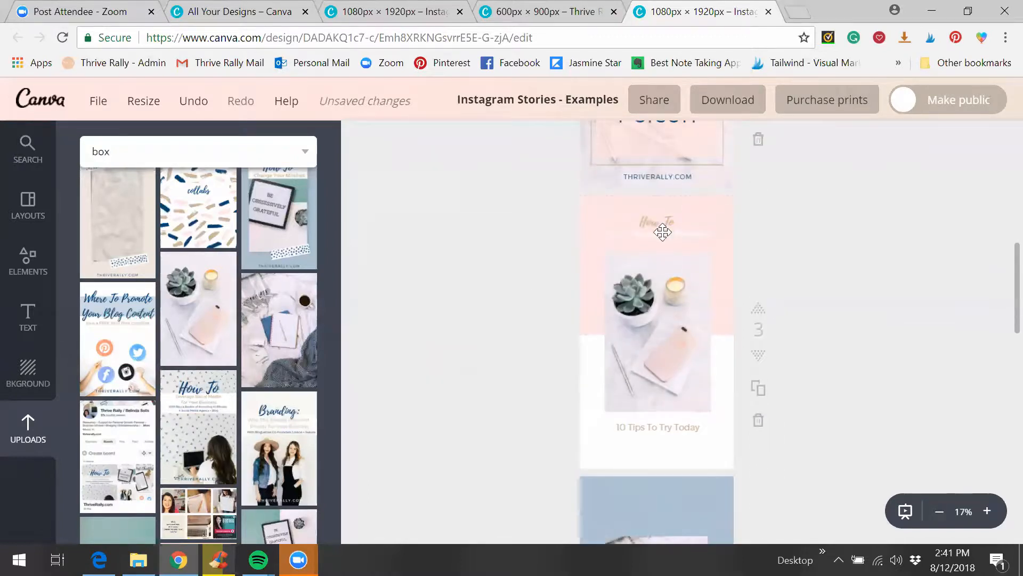
scroll(464, 343, down, 5)
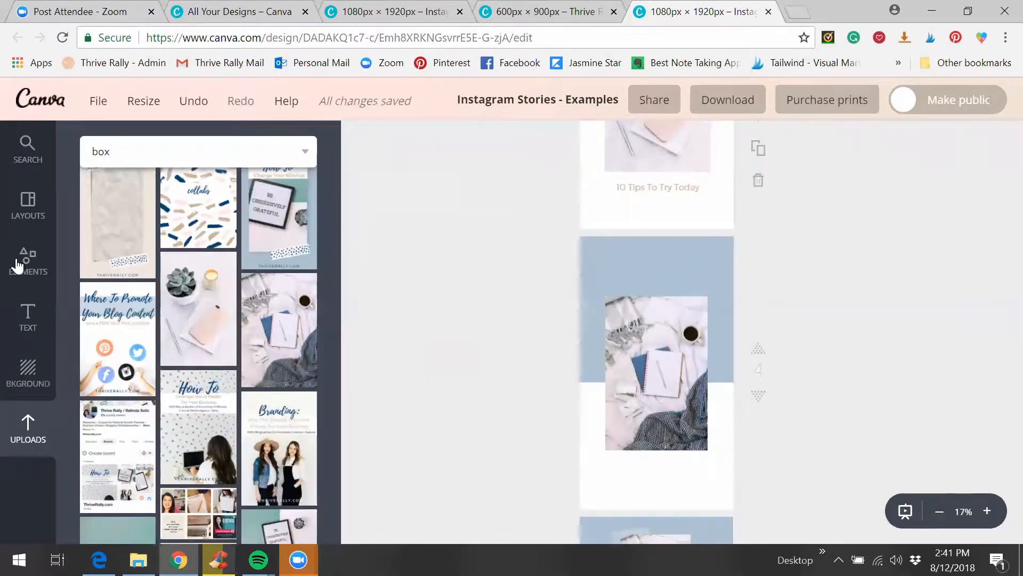
click(24, 312)
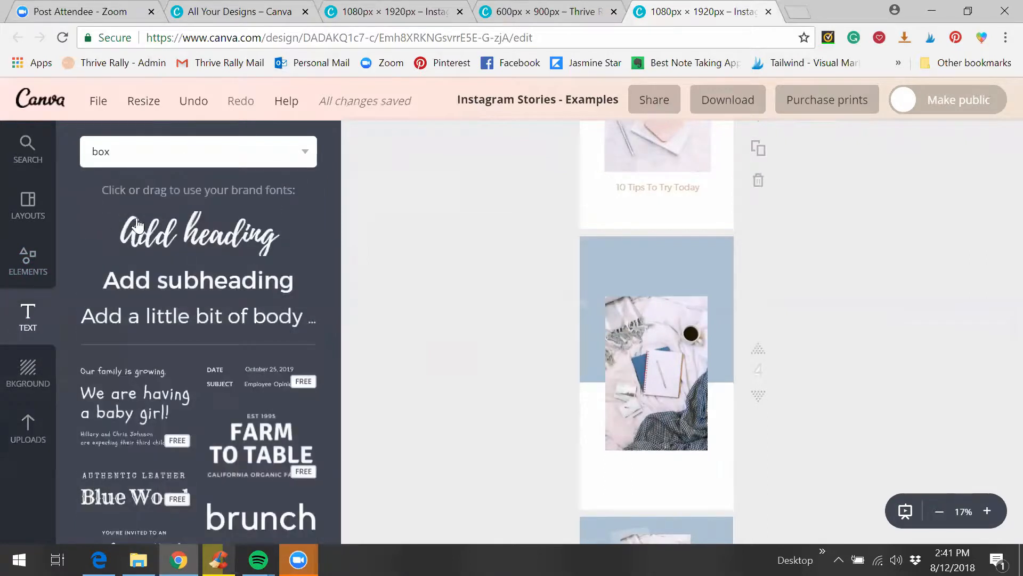
scroll(689, 217, up, 3)
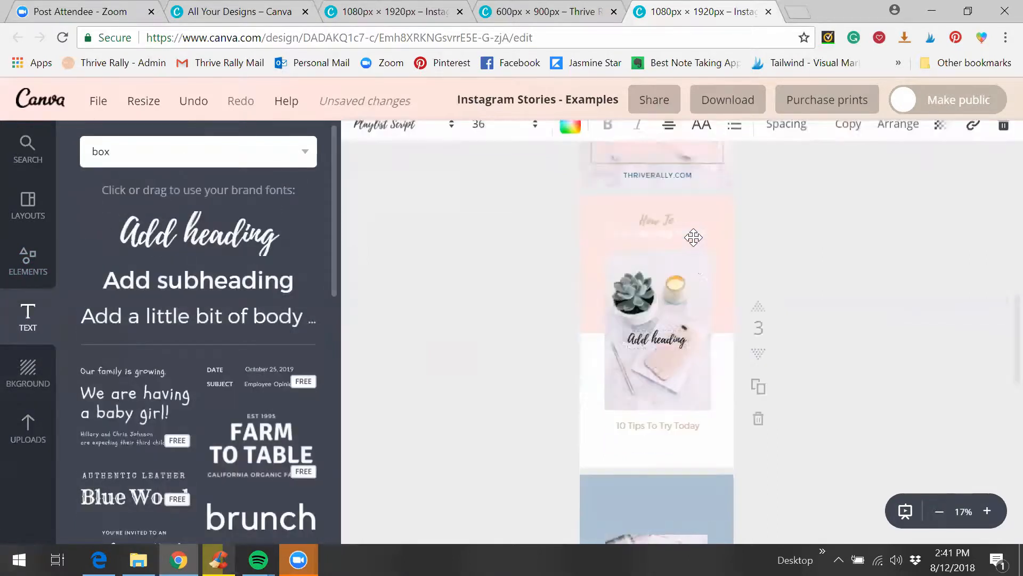
click(684, 341)
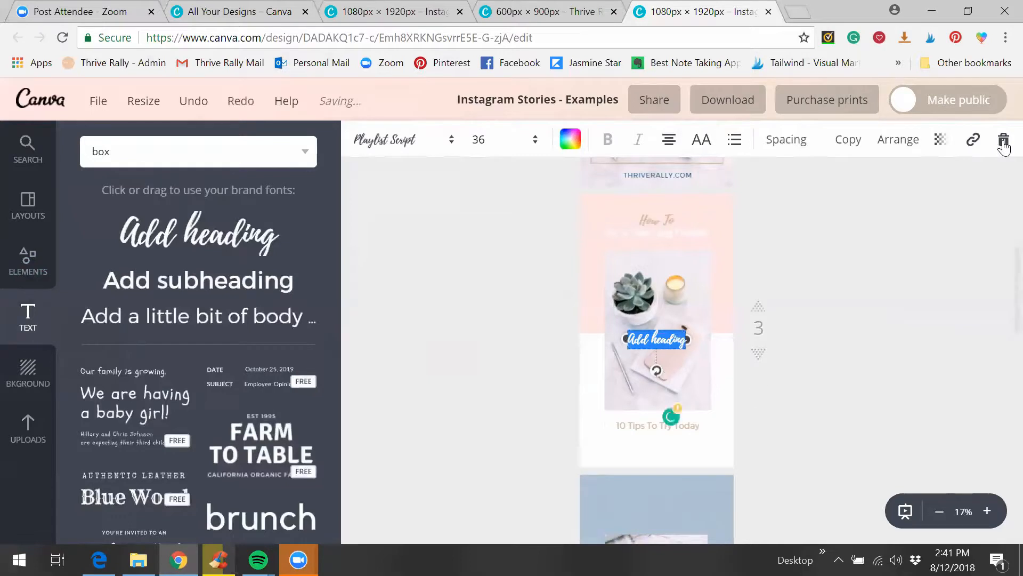
click(972, 340)
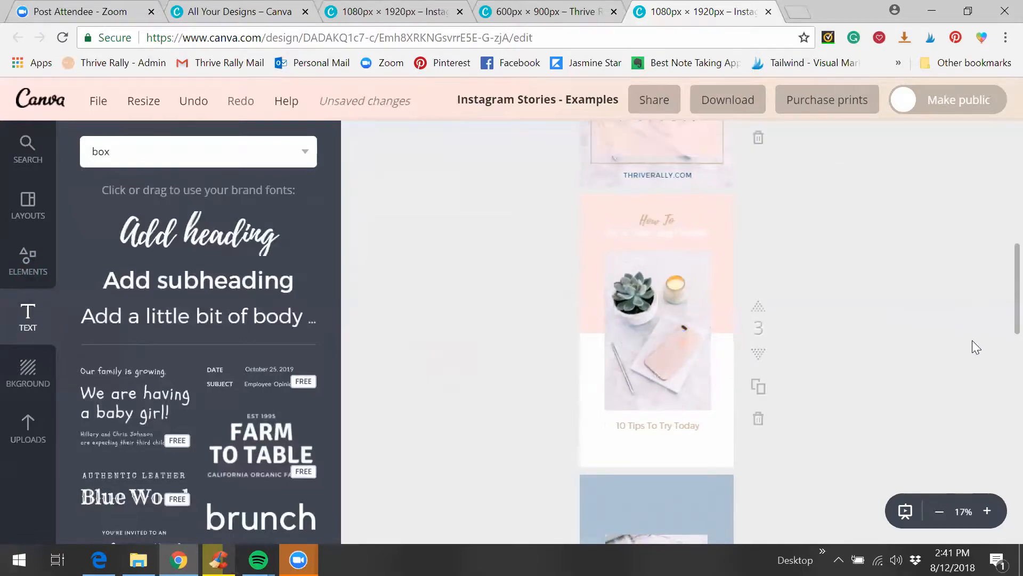
Step: Add a heading in the brand script font to page 4 and place it in the blue block above the photo
scroll(954, 335, down, 5)
click(633, 269)
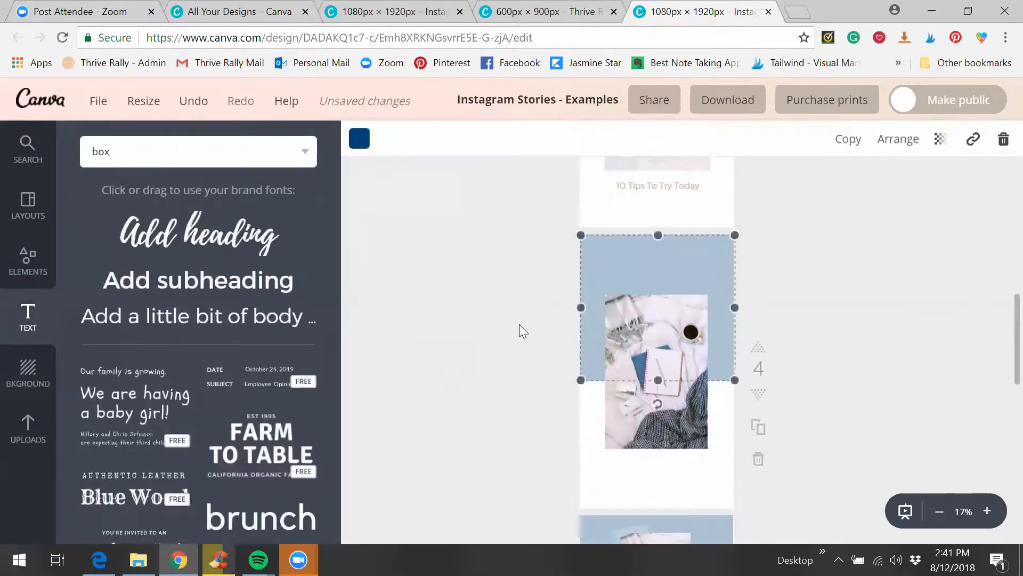
click(190, 241)
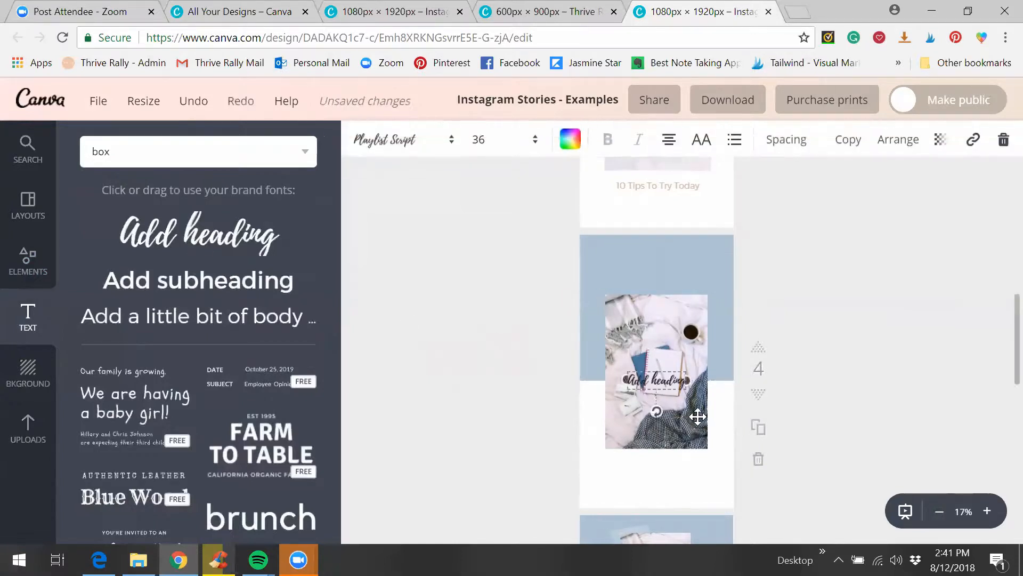
double_click(680, 381)
mouse_move(673, 256)
mouse_down()
mouse_move(664, 254)
mouse_move(678, 272)
mouse_up()
double_click(658, 260)
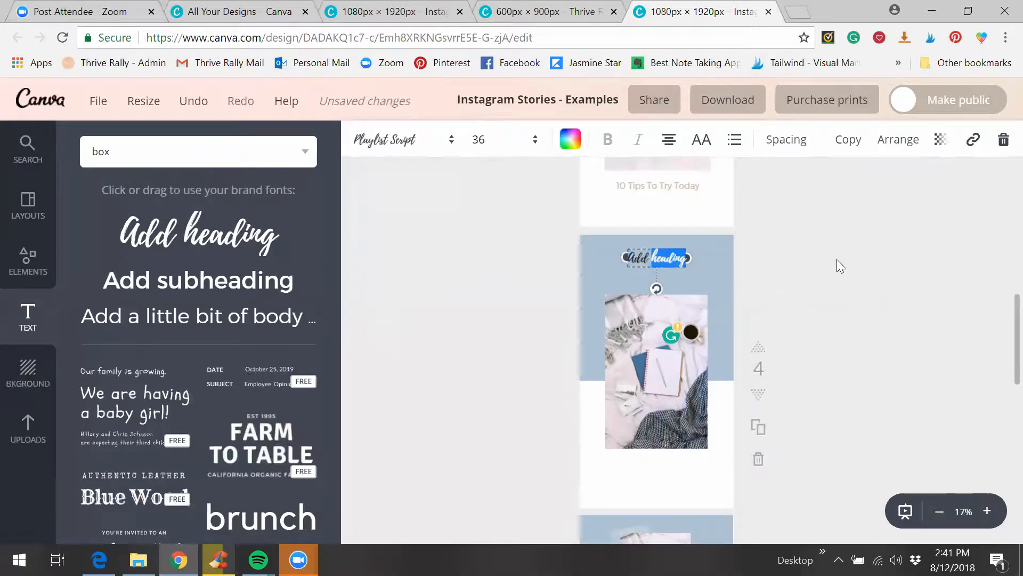
click(699, 267)
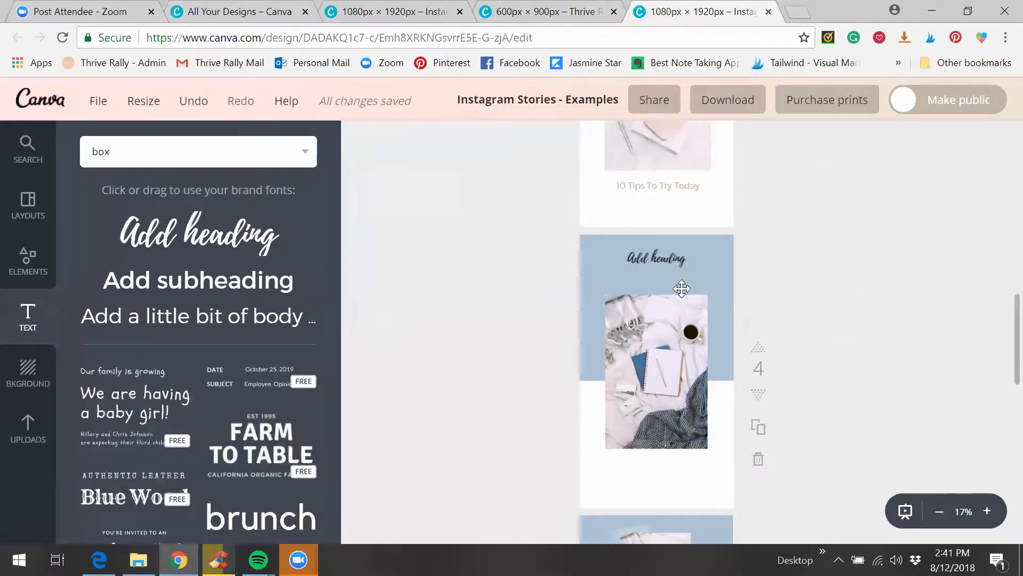
Step: Replace the placeholder heading text on page 4 with "How To"
click(658, 257)
double_click(658, 260)
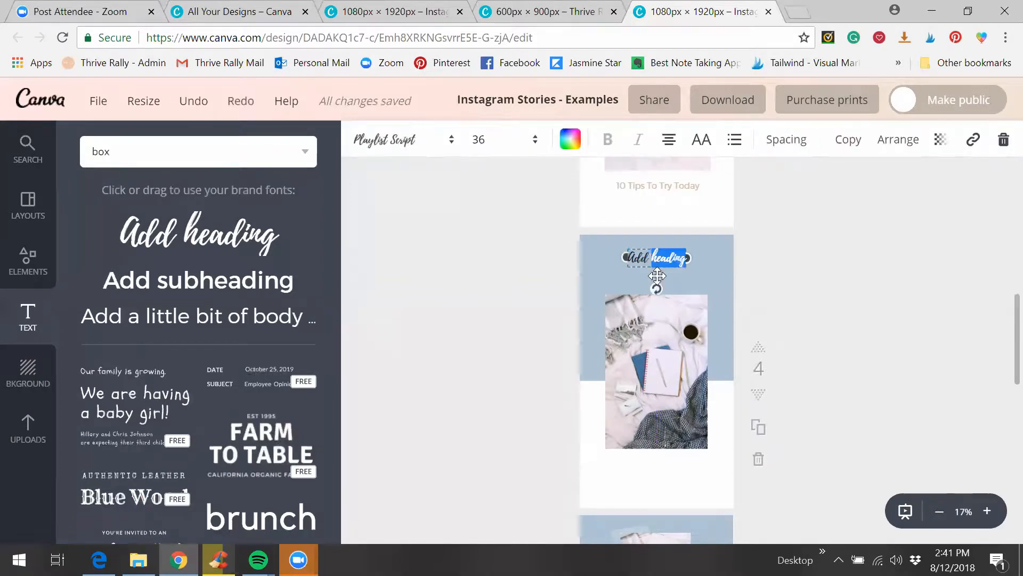
key(BackSpace)
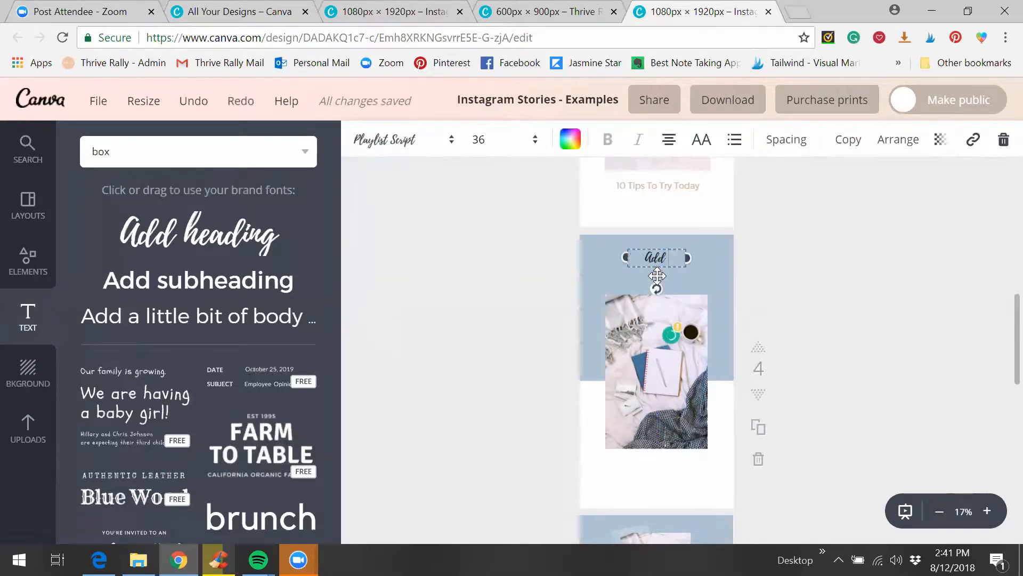
key(BackSpace)
key(BackSpace)
key(BackSpace)
text(To)
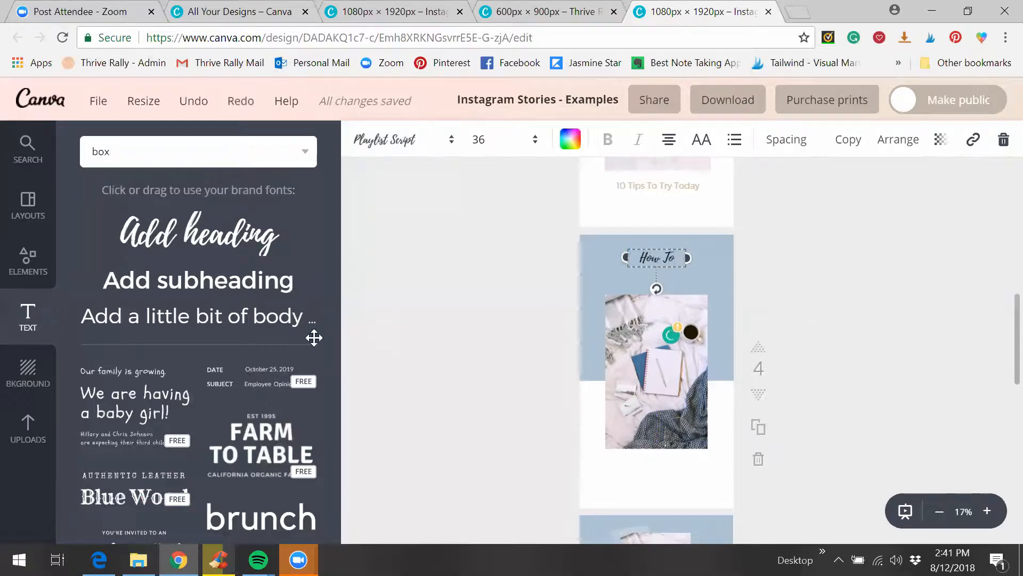
click(841, 260)
key(t)
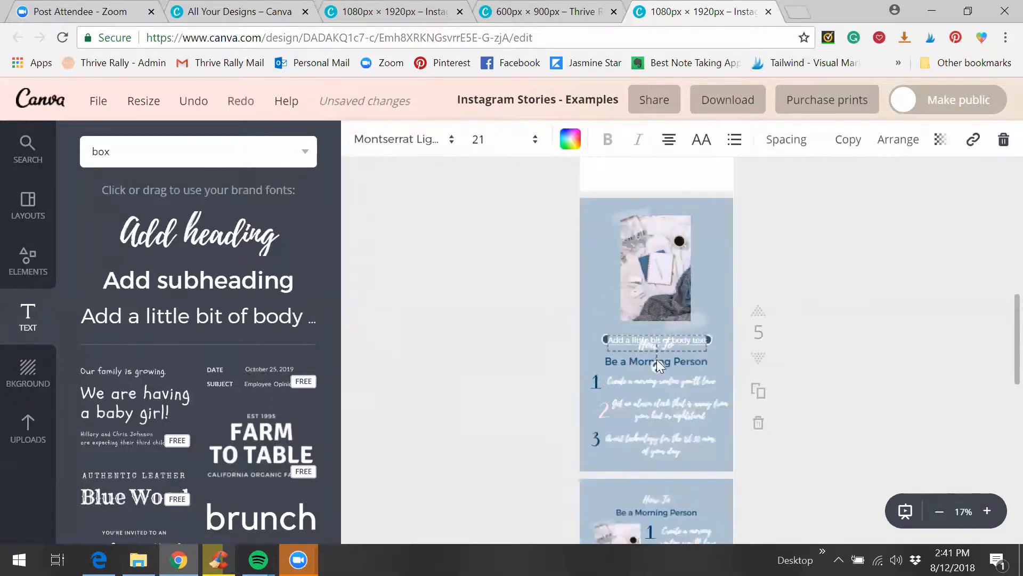
double_click(686, 347)
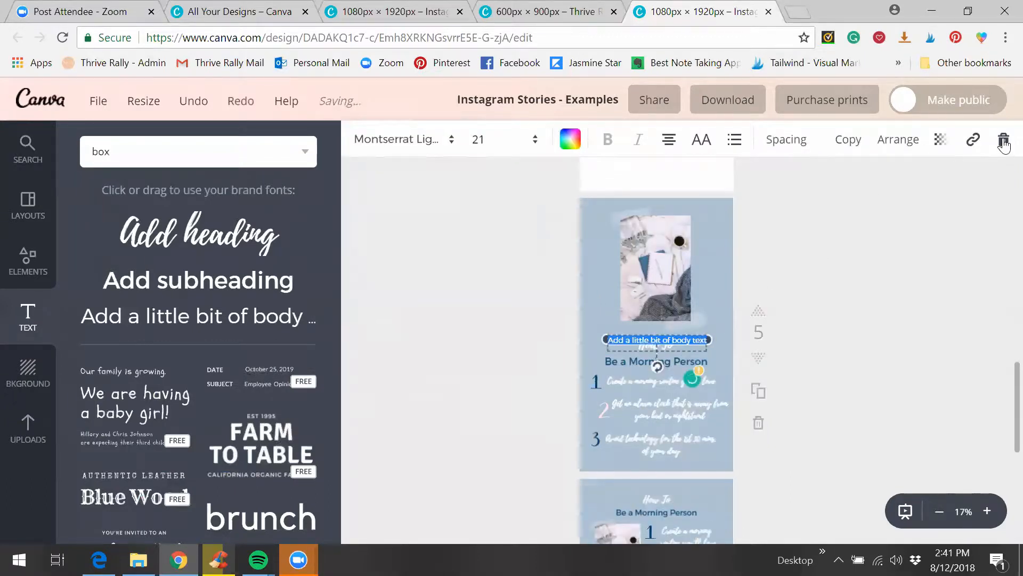
key(Delete)
Step: Add a subheading to page 4 directly beneath "How To" and change its text to "Be a Morning Person"
scroll(940, 304, up, 2)
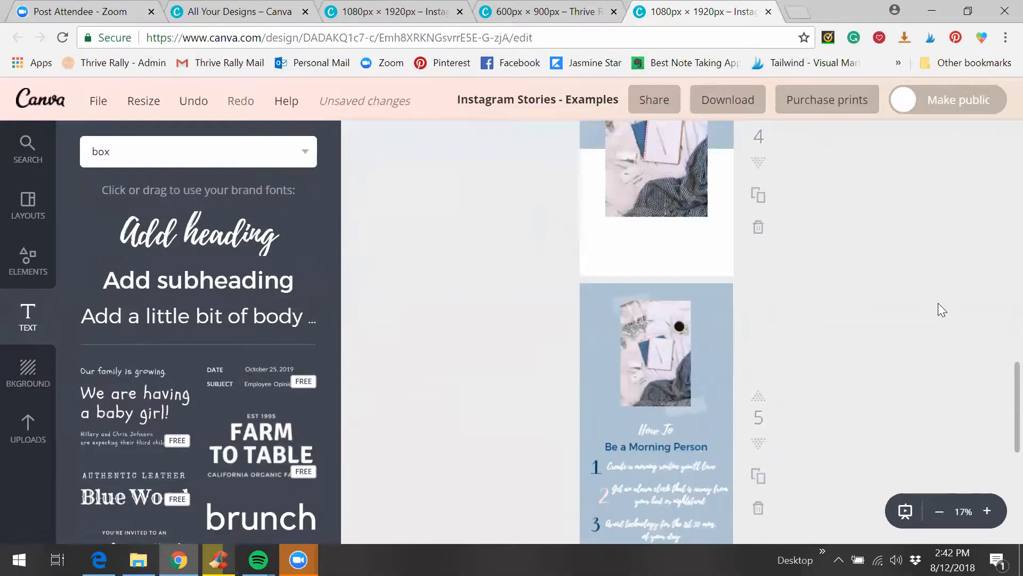
scroll(938, 303, up, 3)
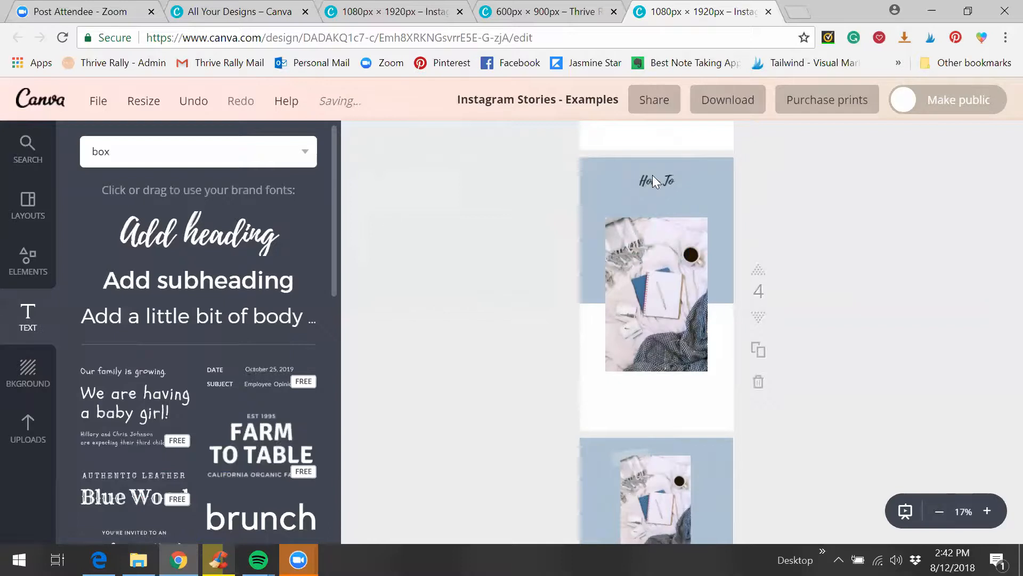
click(198, 280)
drag(676, 312, 677, 209)
click(673, 195)
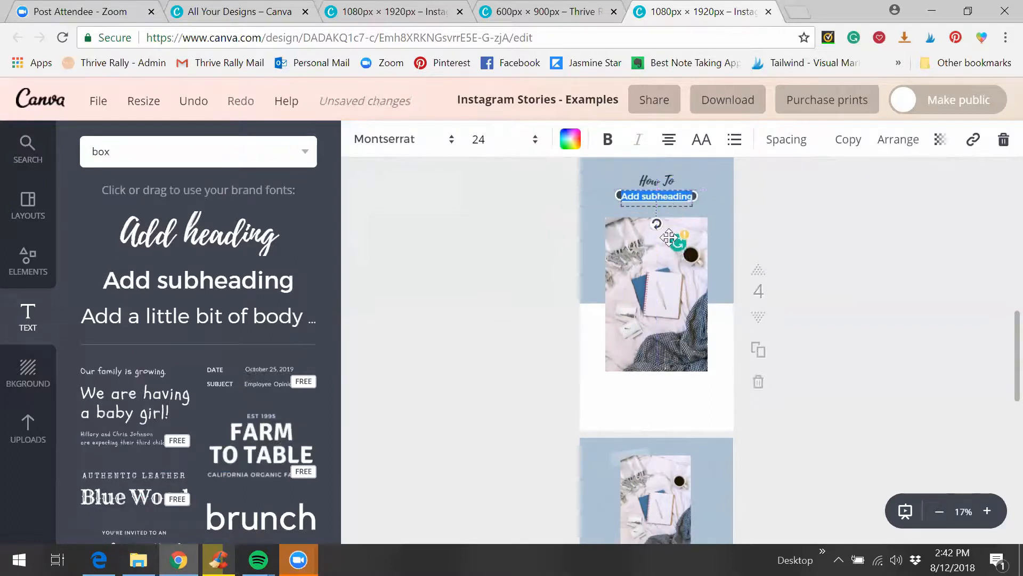
text(Be)
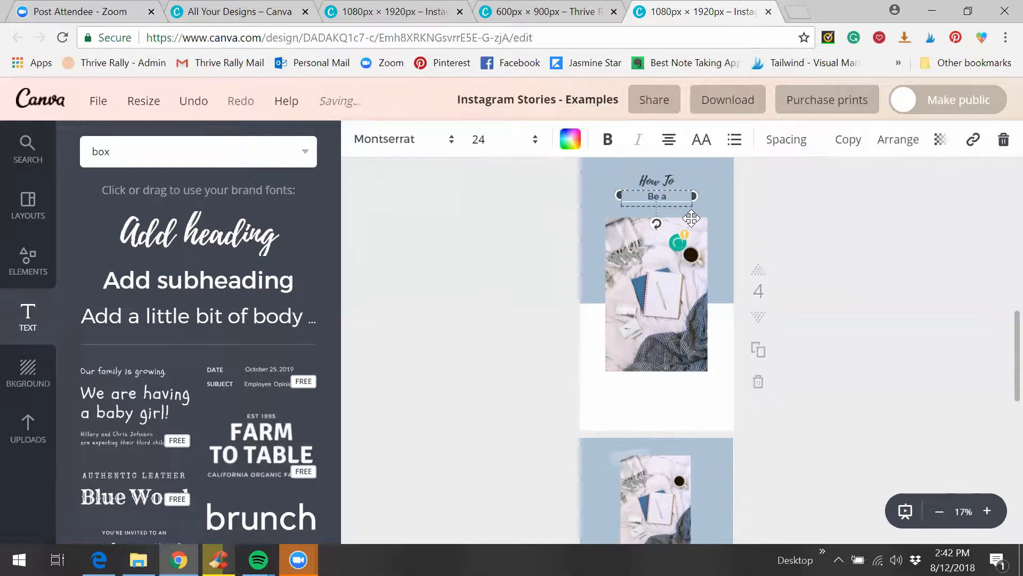
key(BackSpace)
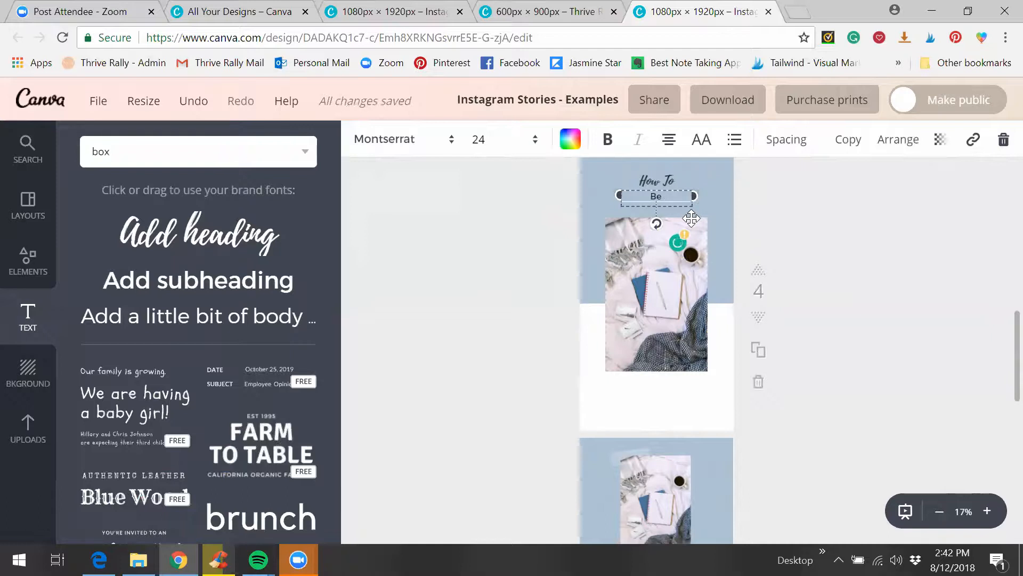
text(a Morning Person)
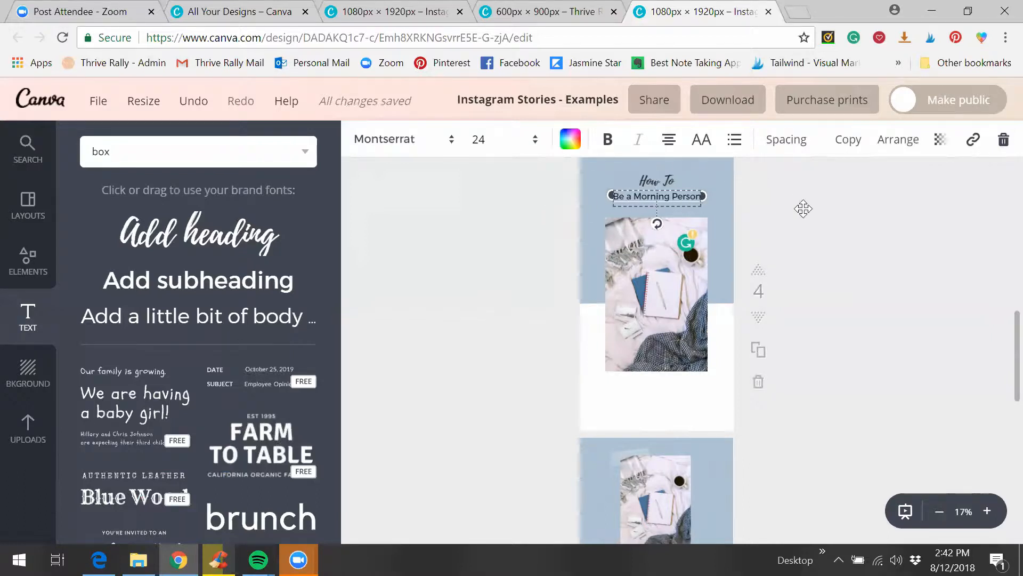
click(836, 206)
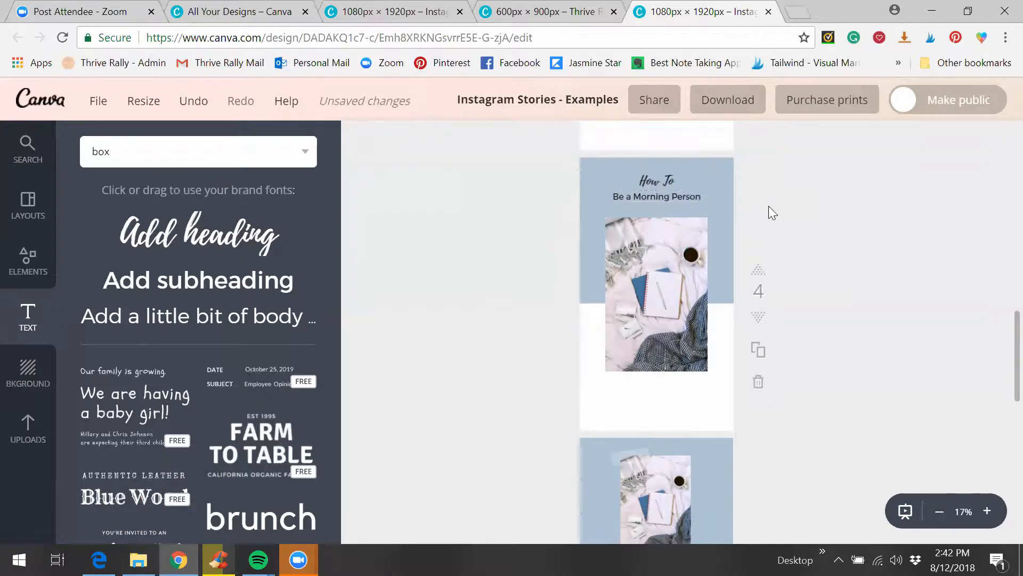
Step: Set the font size of "How To" on page 4 to 42 and of "Be a Morning Person" to 28
scroll(692, 240, up, 2)
click(653, 260)
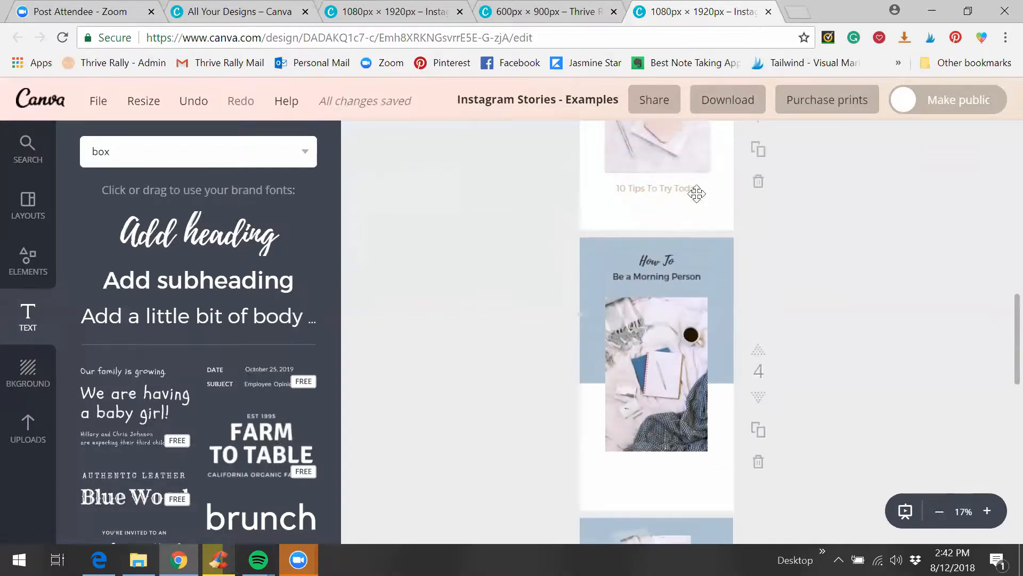
click(493, 148)
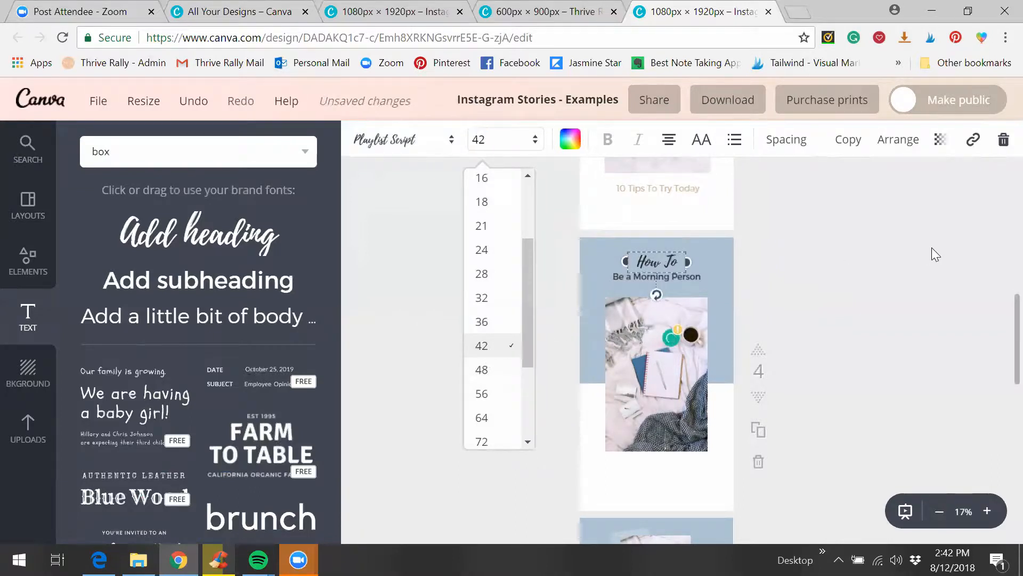
click(898, 275)
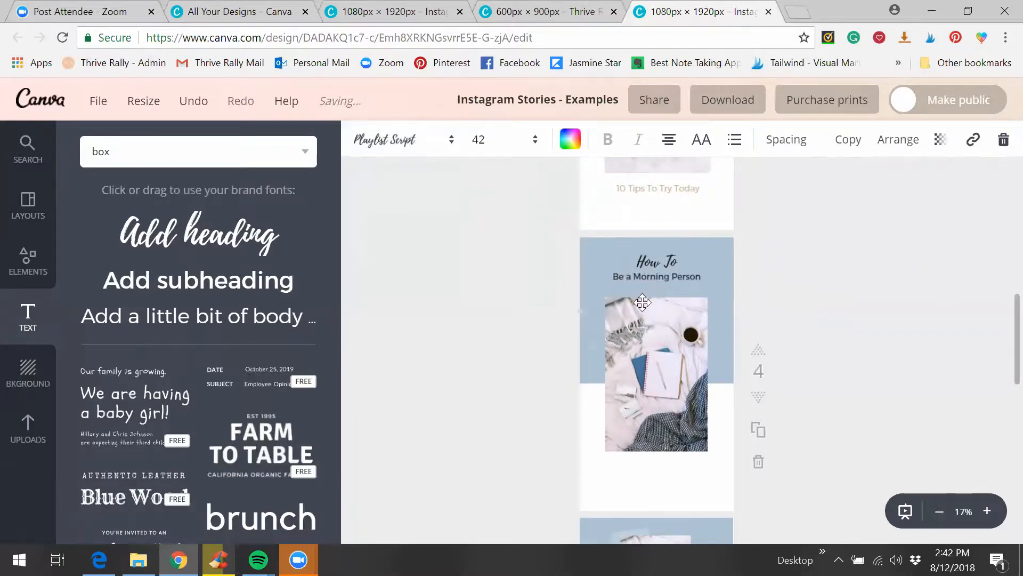
click(647, 275)
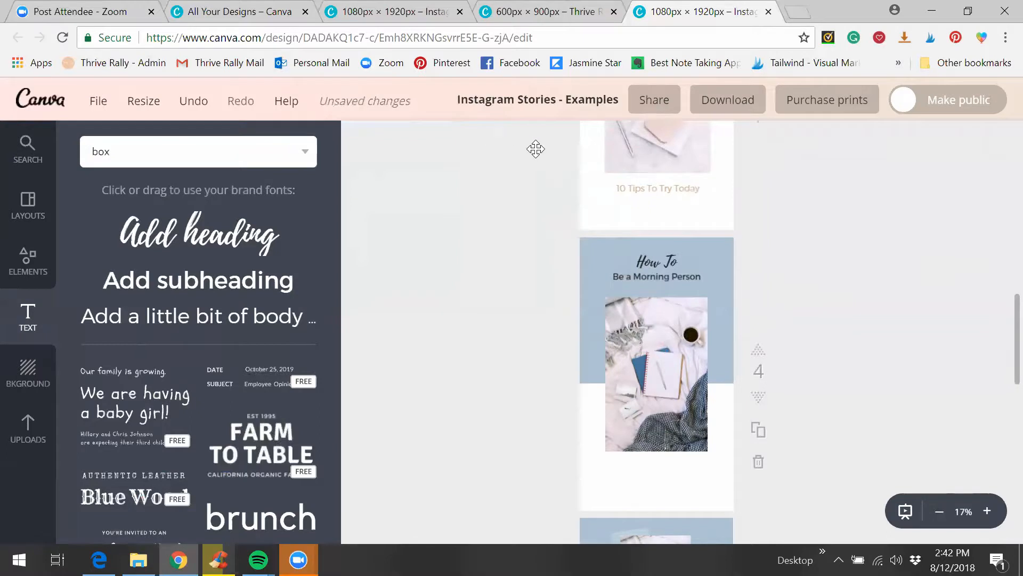
click(515, 143)
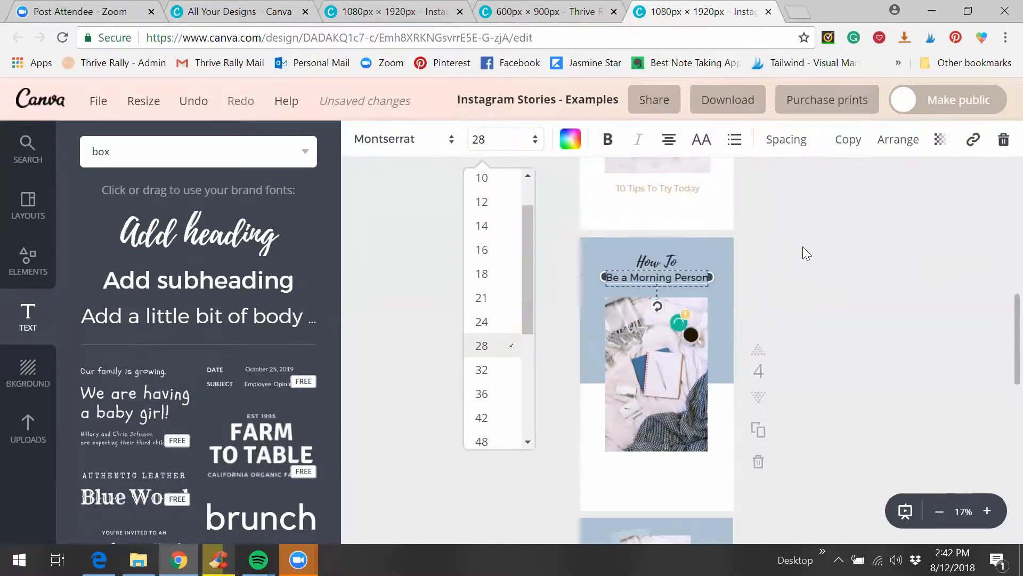
click(831, 255)
Step: Recolour "How To" on page 4 with the Thrive Rally dark blue and "Be a Morning Person" with white
click(656, 261)
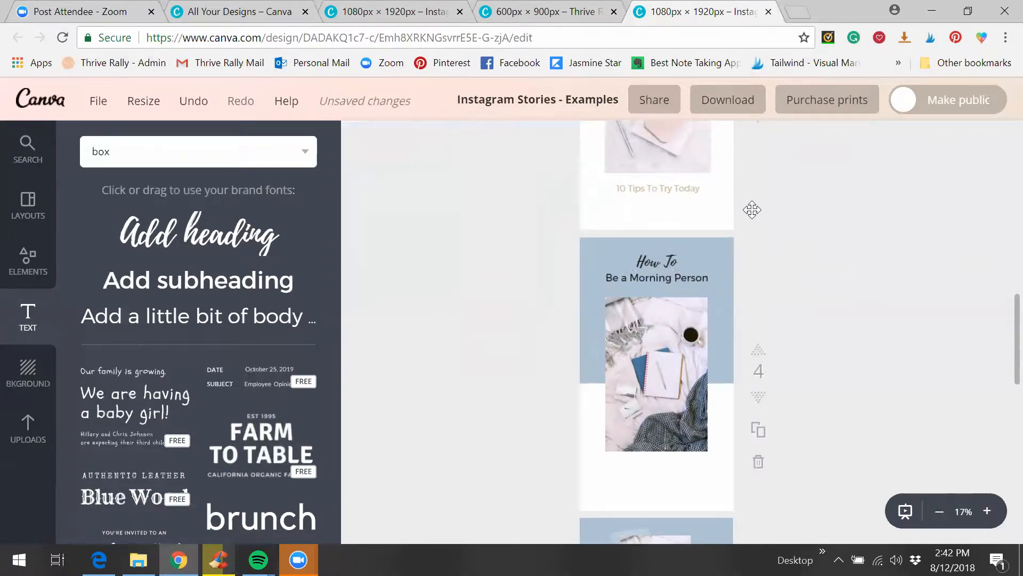
click(569, 141)
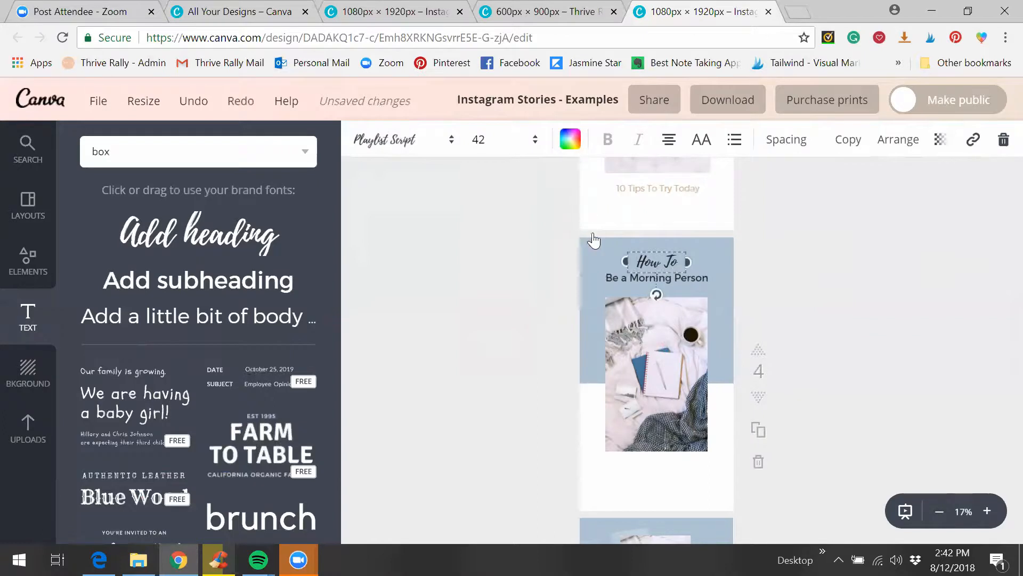
click(443, 336)
click(555, 306)
click(627, 274)
click(568, 141)
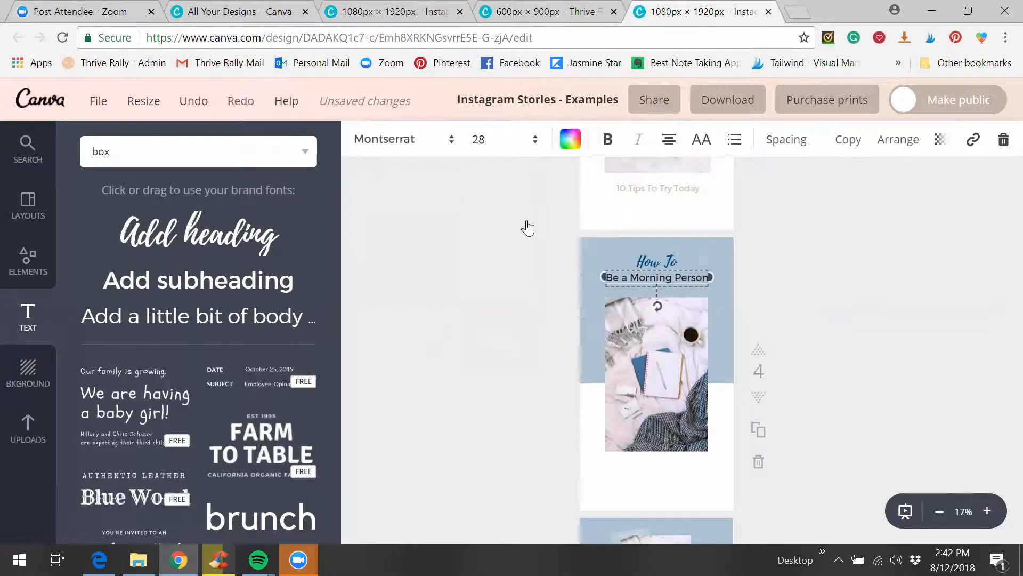
click(615, 319)
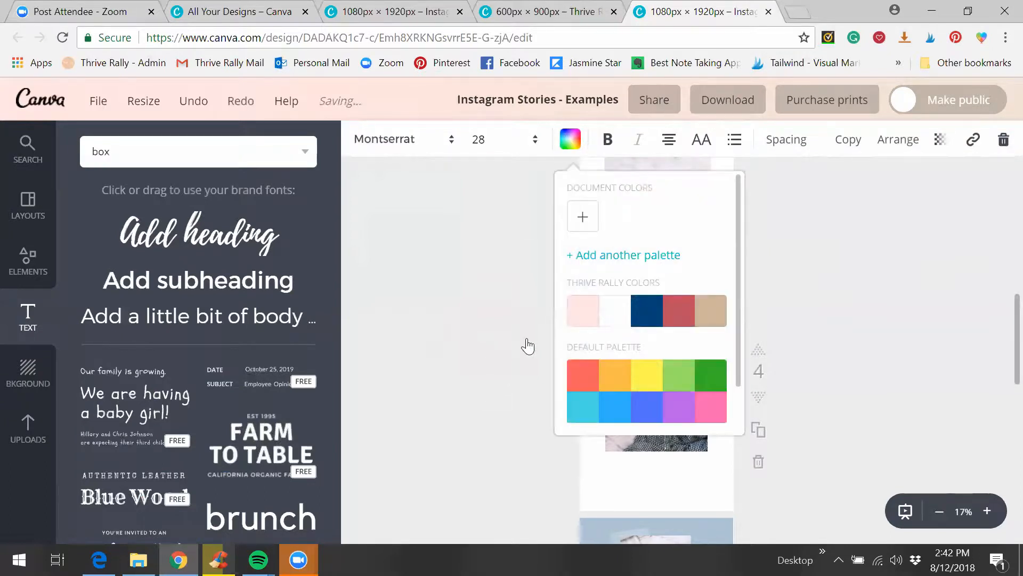
click(469, 329)
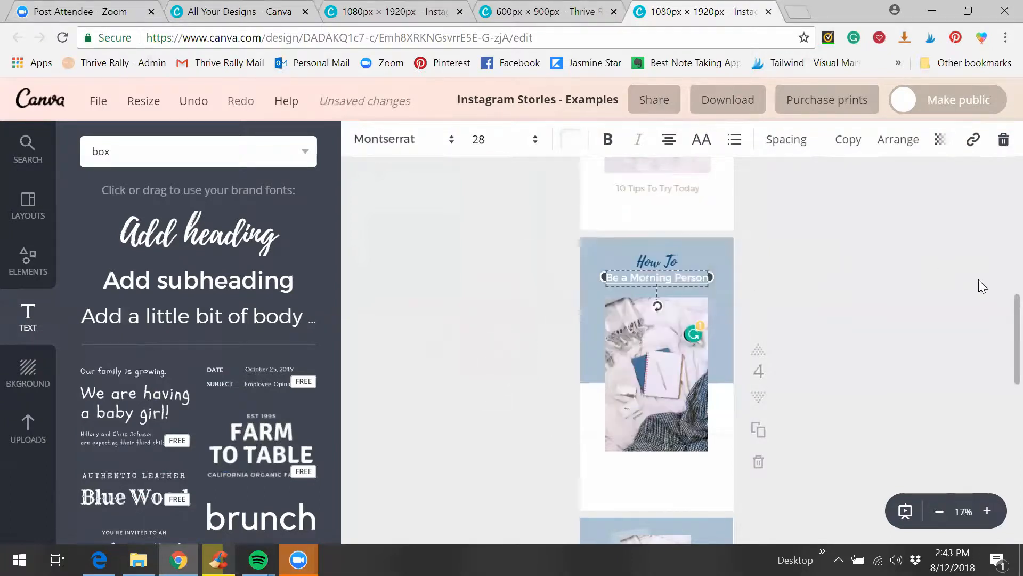
click(955, 283)
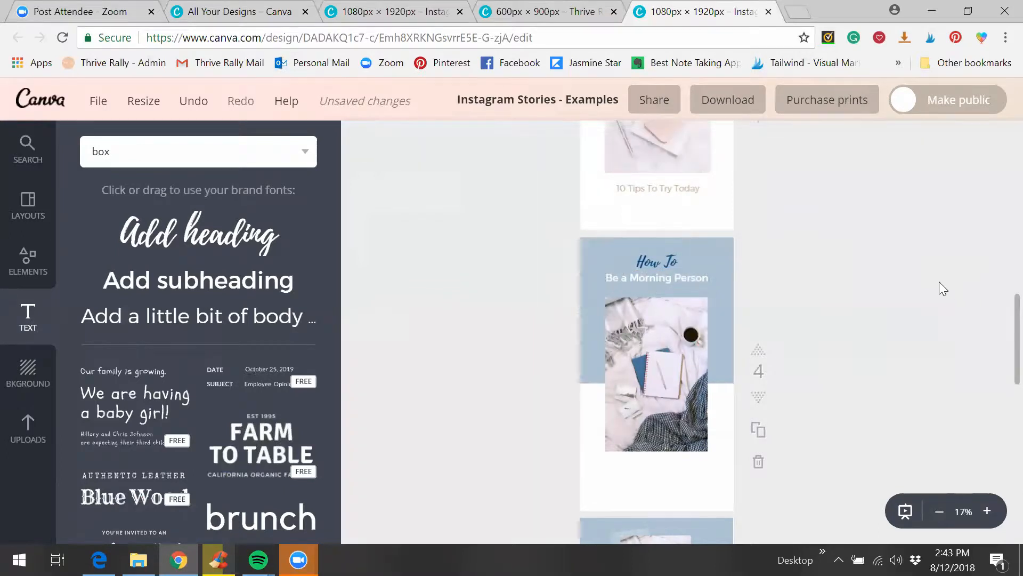
scroll(939, 281, up, 3)
scroll(939, 282, down, 3)
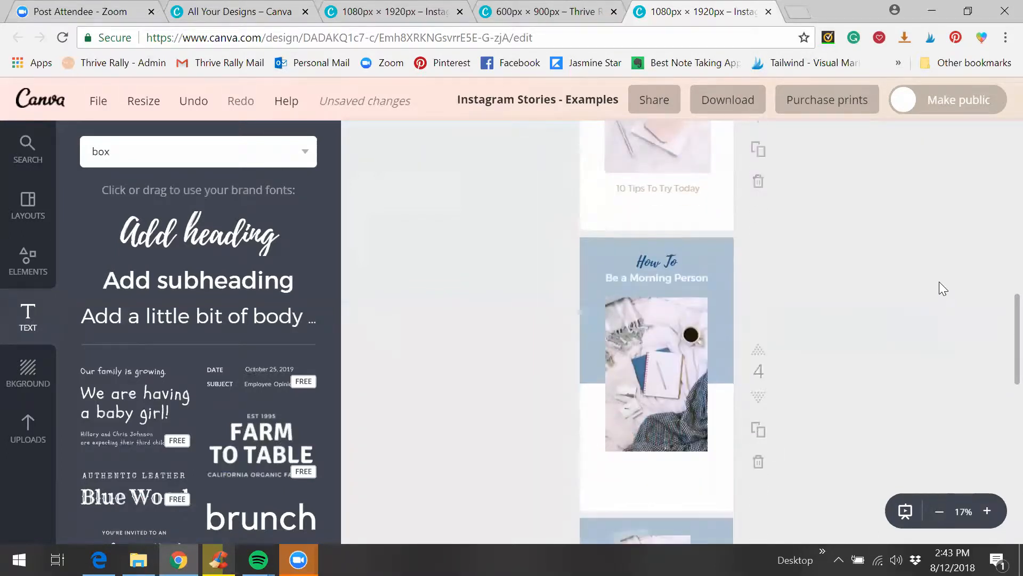
scroll(939, 282, down, 2)
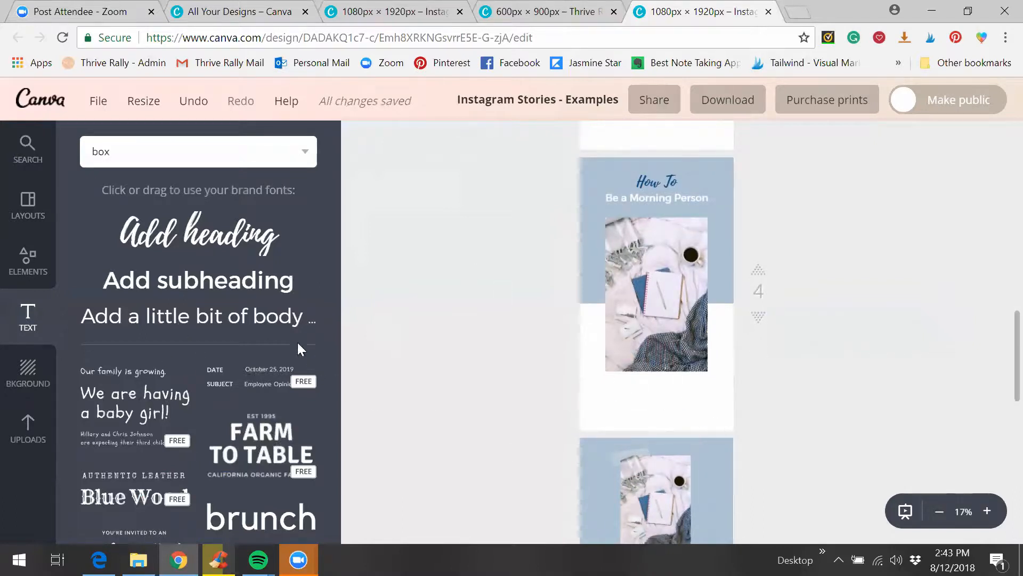
click(258, 321)
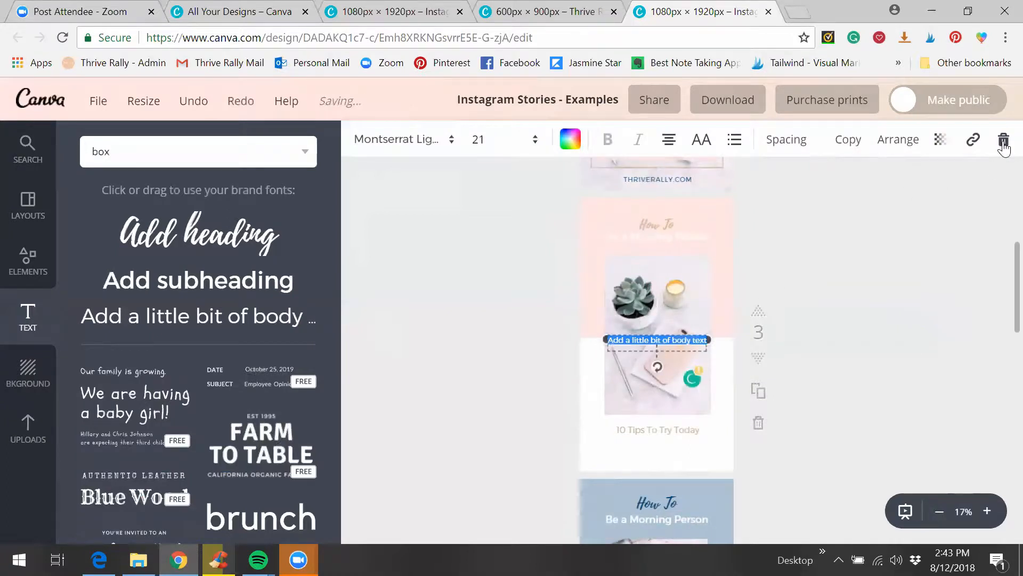
key(Delete)
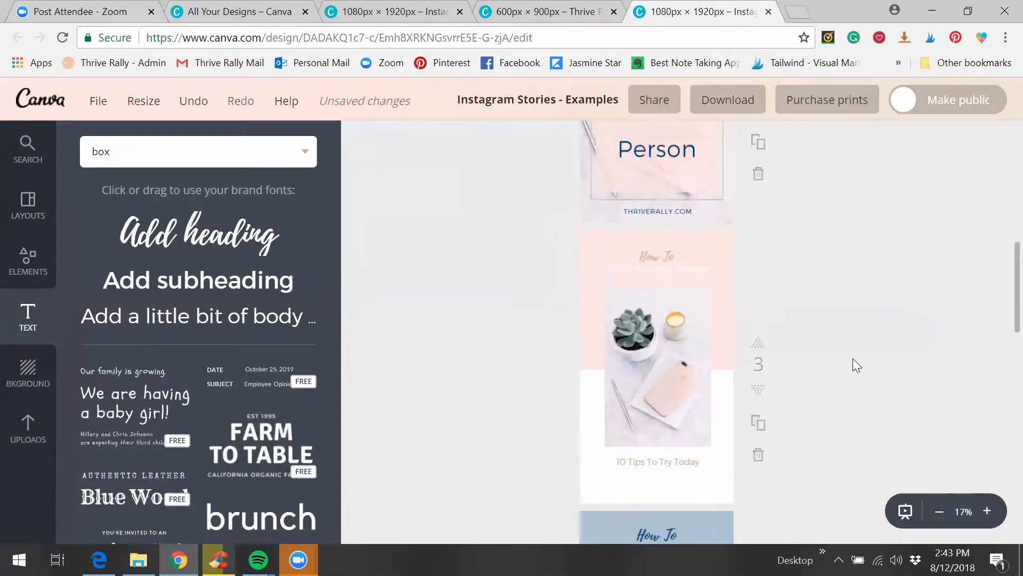
Step: Add a body text line on page 4 centred just below the photo and change its text to "10 Tips To Try Today"
scroll(850, 358, down, 10)
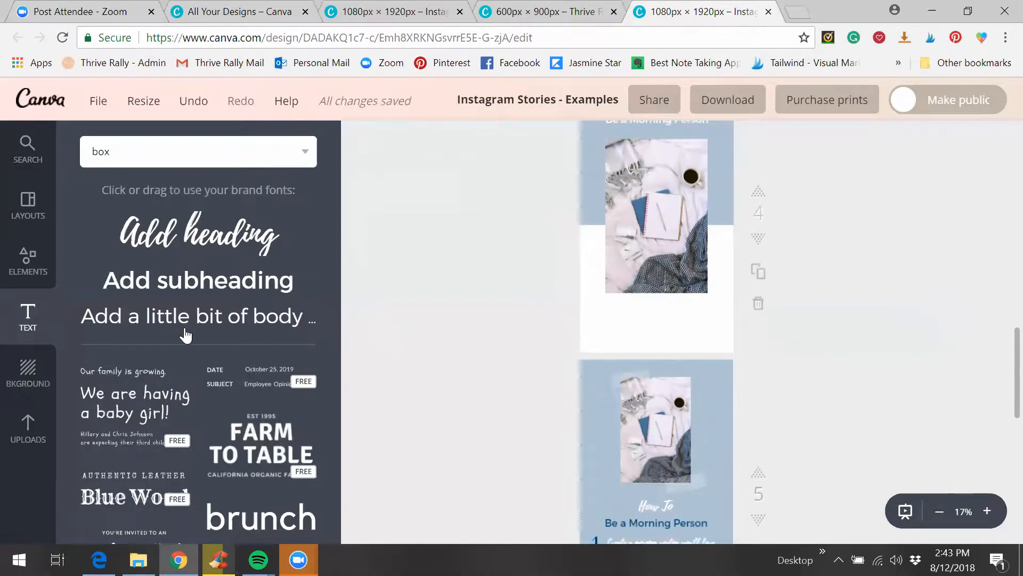
click(199, 315)
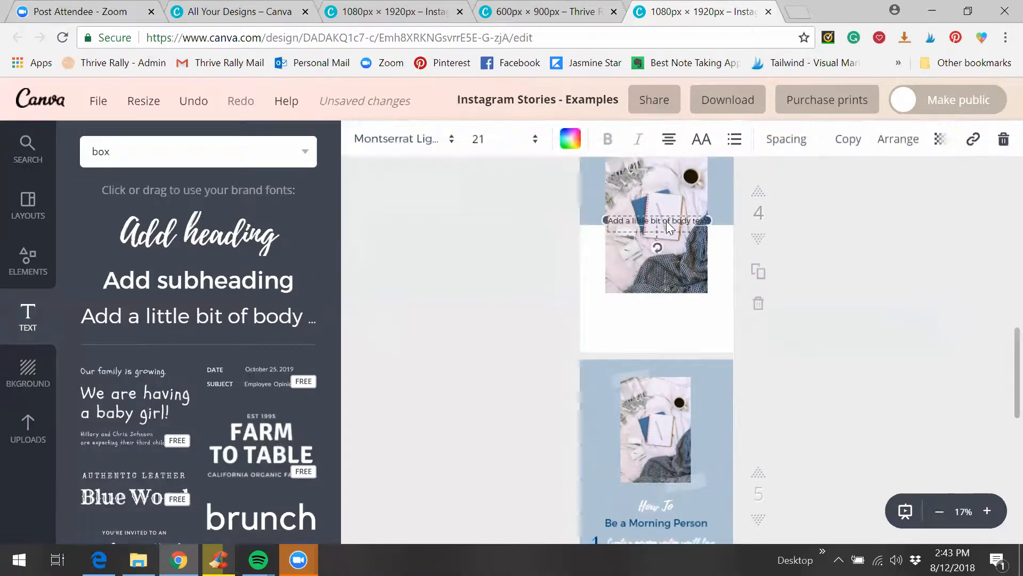
double_click(666, 223)
mouse_move(661, 304)
mouse_down()
mouse_move(667, 335)
mouse_move(664, 322)
mouse_up()
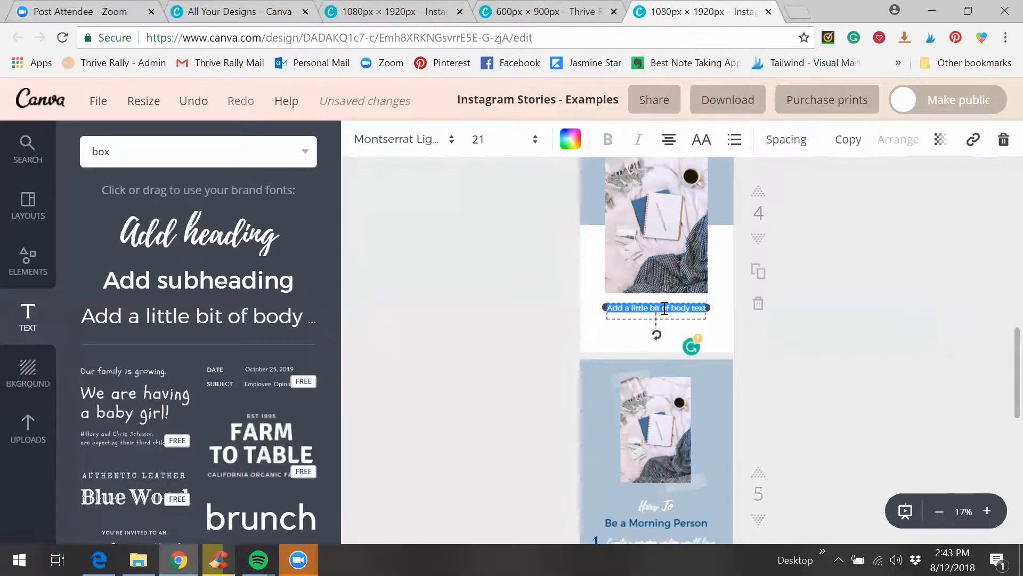
text(10)
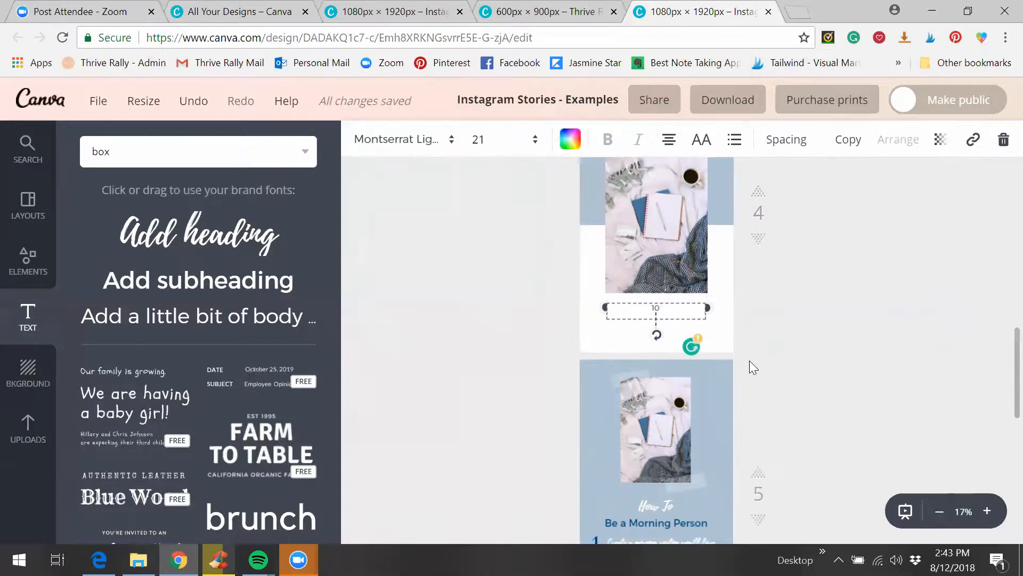
text( Tips)
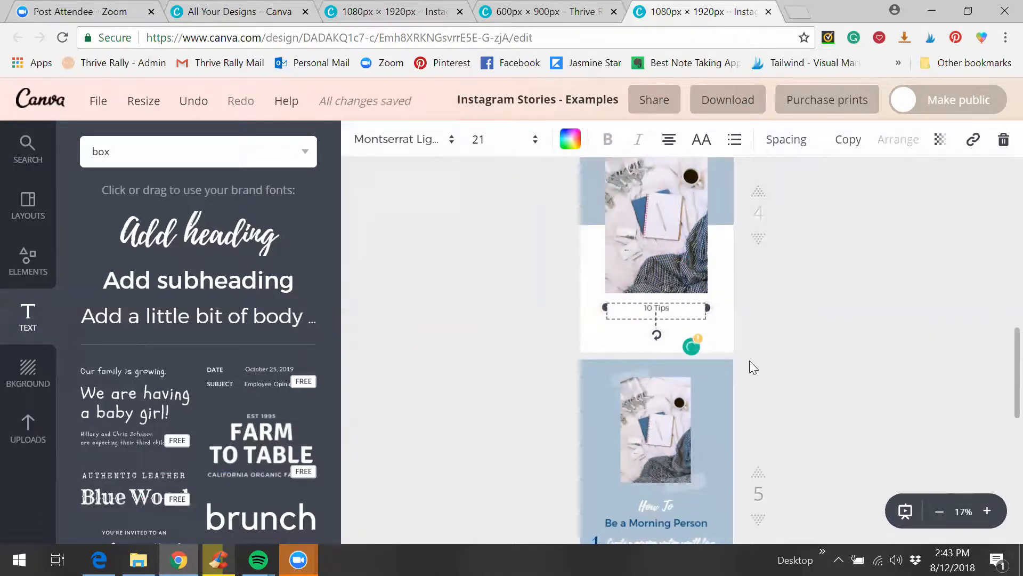
text( To Try Today)
Step: Recolour "10 Tips To Try Today" on page 4 with the Thrive Rally tan
click(569, 153)
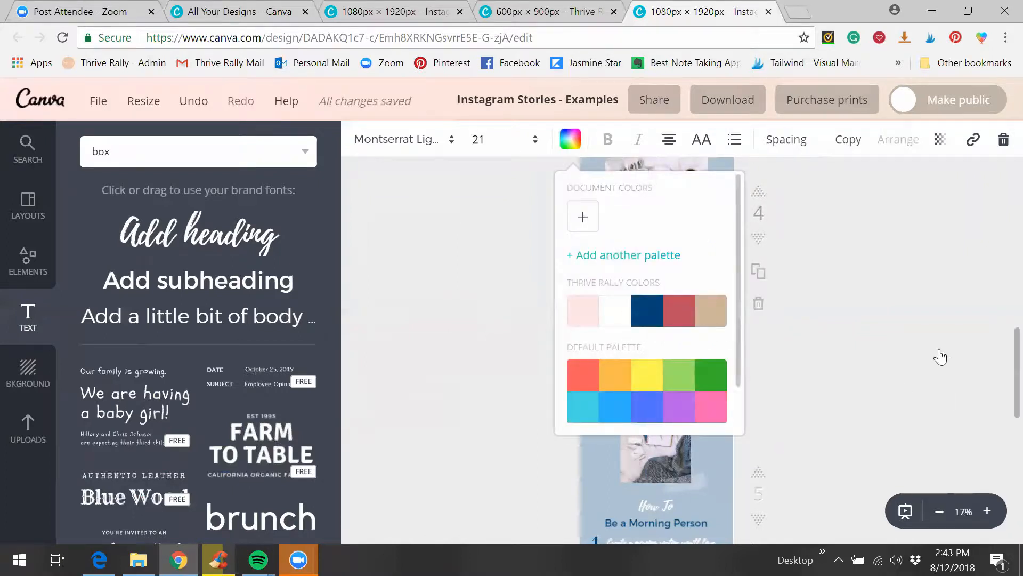
click(920, 311)
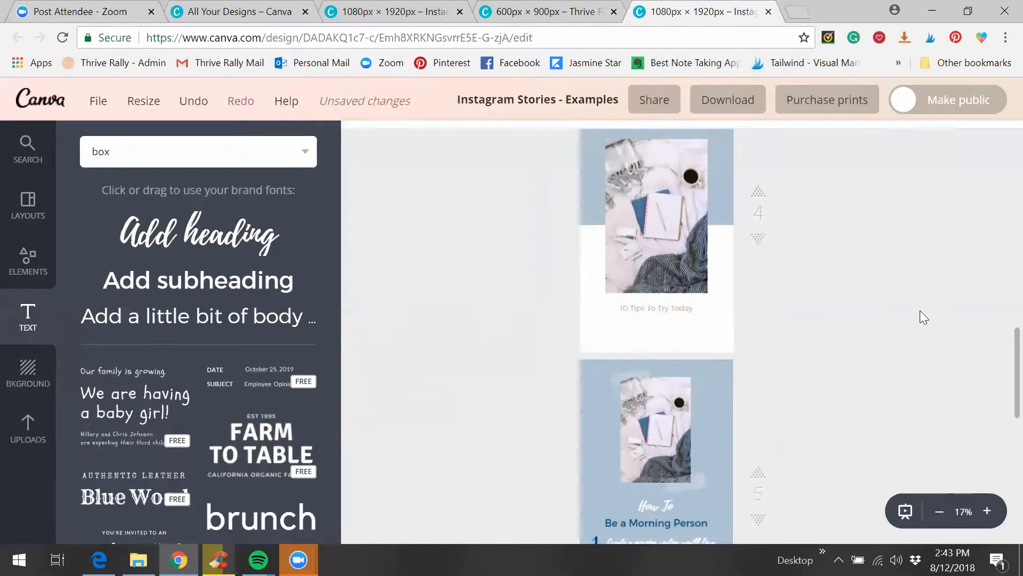
scroll(920, 311, up, 2)
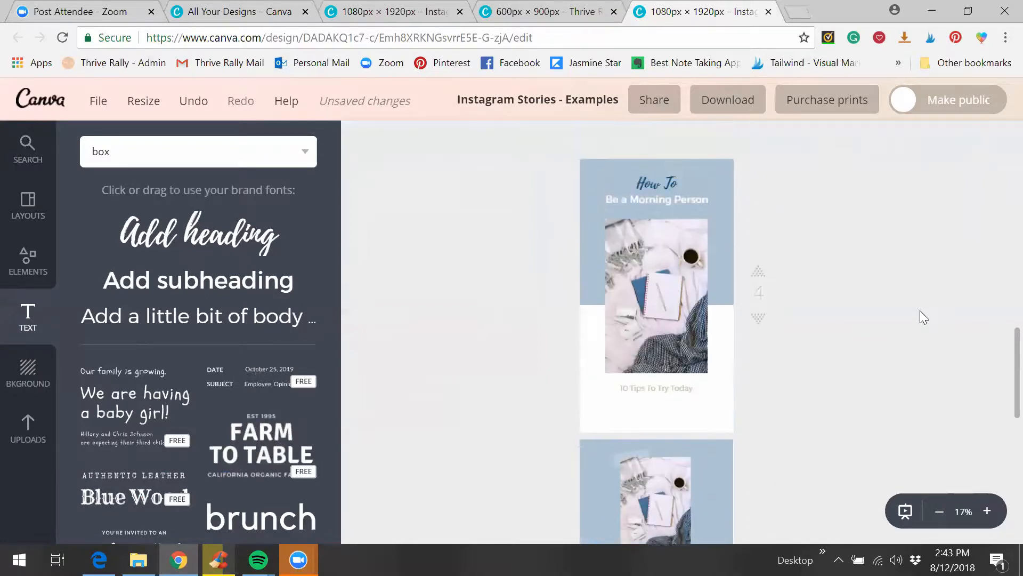
Step: Recolour "10 Tips To Try Today" on page 4 with the Thrive Rally dark blue and set its font size to 24
click(655, 393)
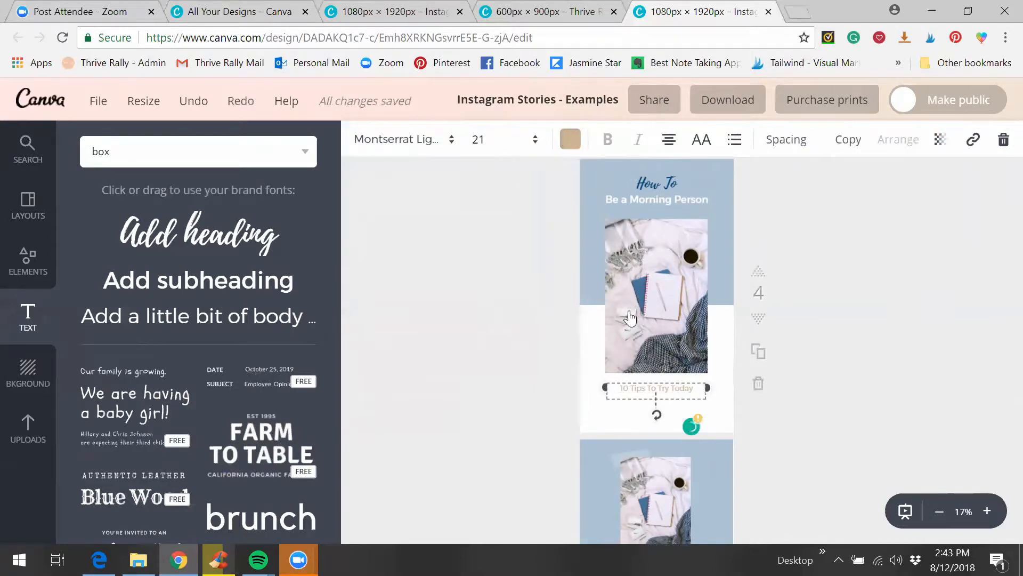
click(570, 139)
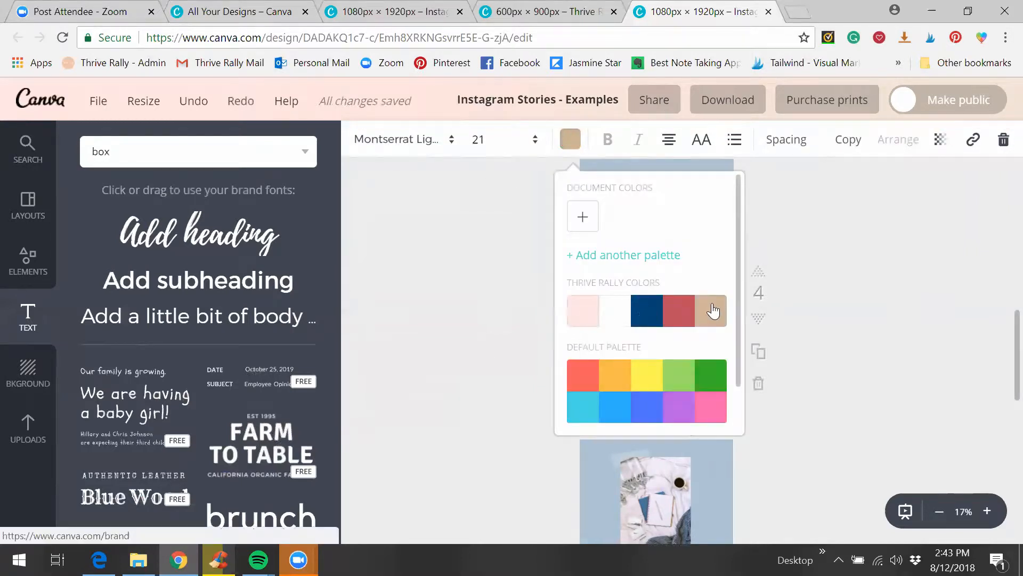
click(499, 139)
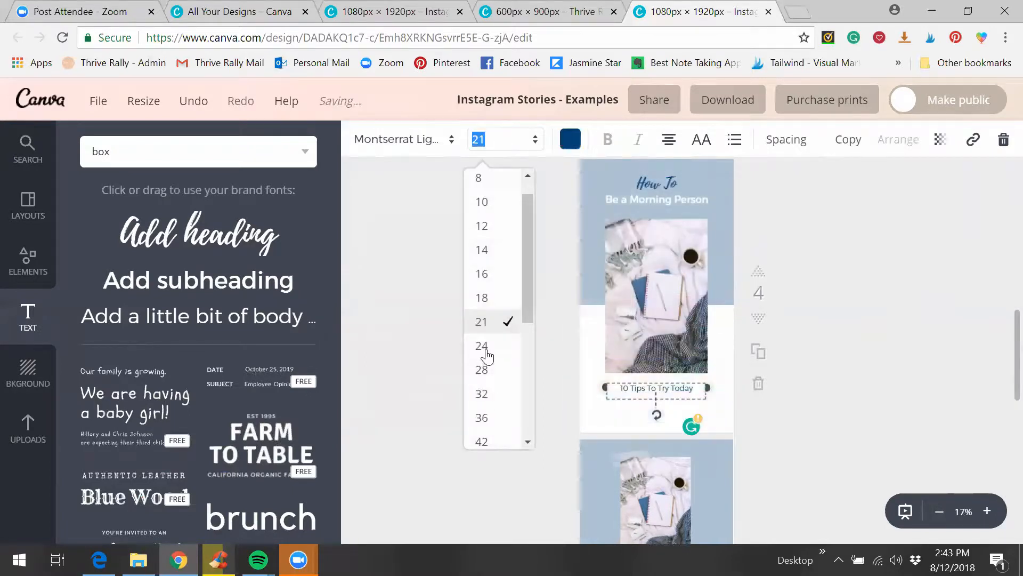
click(486, 356)
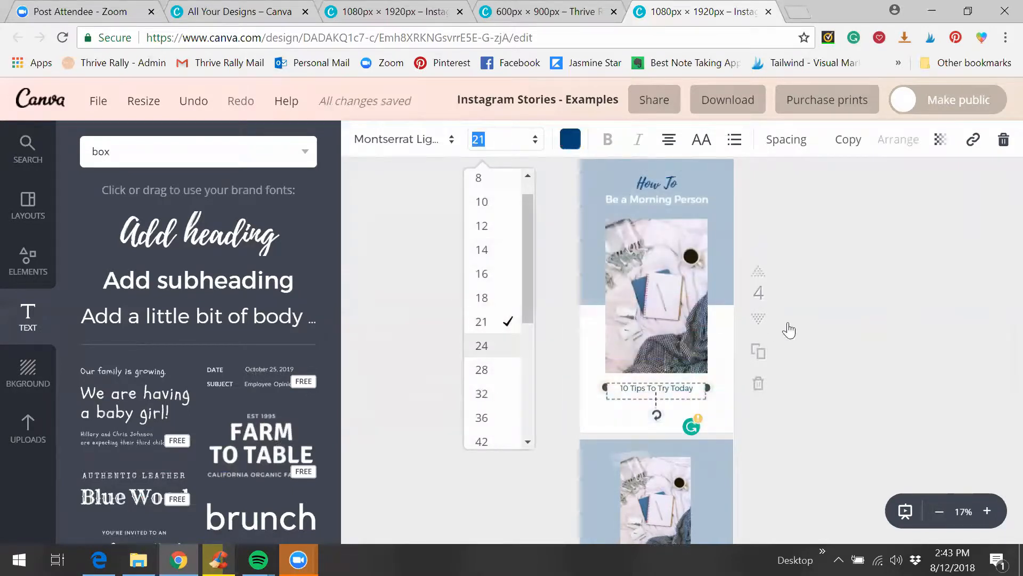
Step: Move the "10 Tips To Try Today" text slightly lower beneath the page 4 photo and preview the page full screen
click(883, 363)
drag(655, 387, 656, 391)
click(889, 402)
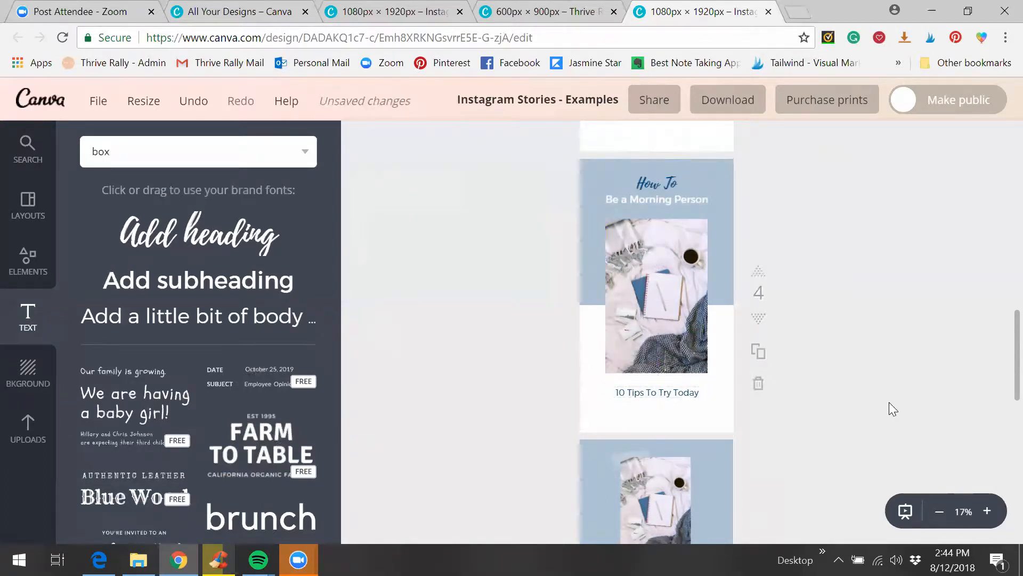
click(906, 512)
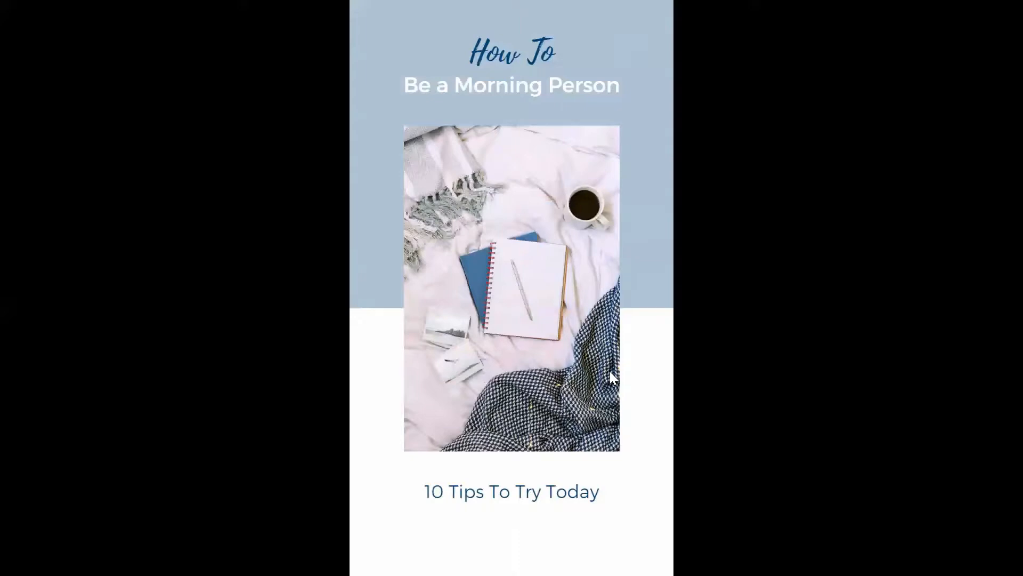
key(Escape)
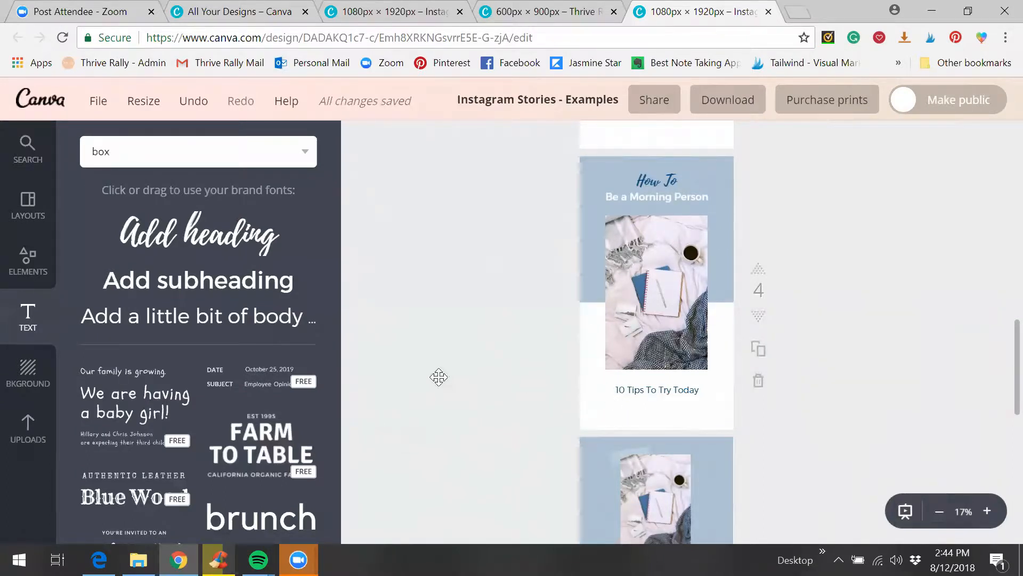
Step: Add a body text line reading "THRIVERALLY.COM" below the "10 Tips To Try Today" text on page 4
click(236, 321)
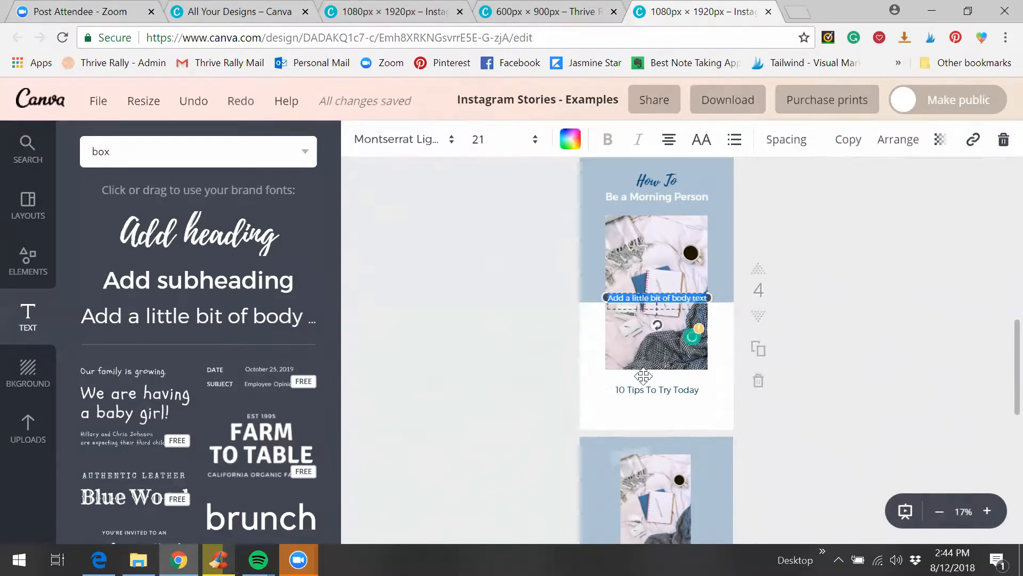
drag(640, 407, 635, 434)
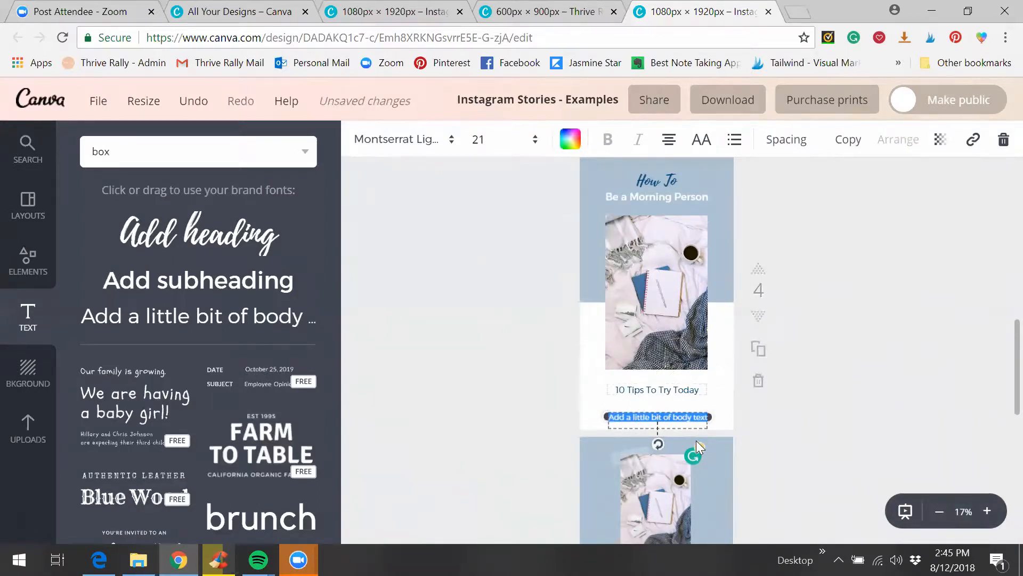
key(BackSpace)
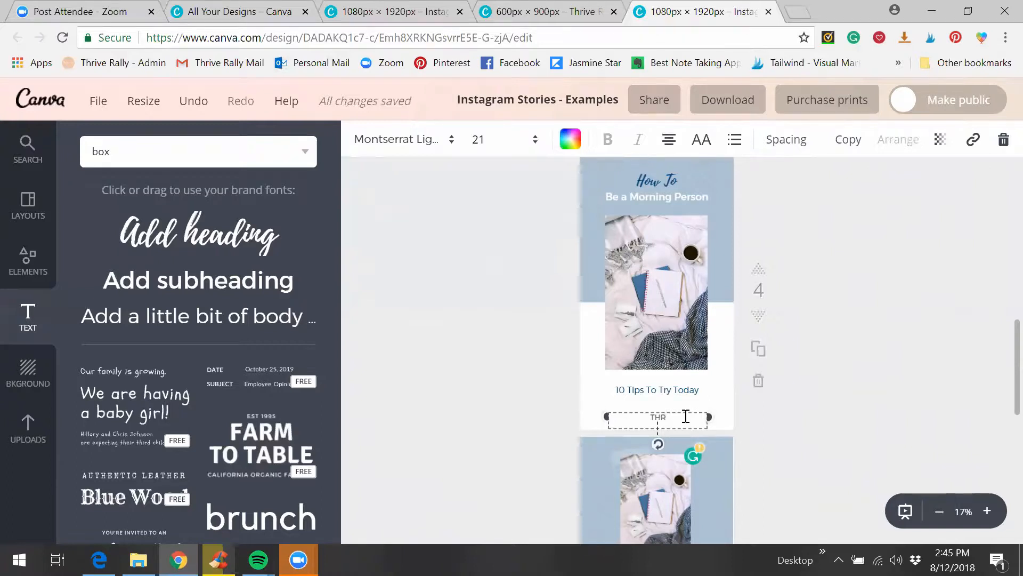
text(LY.COM)
Step: Color the THRIVERALLY.COM text on page 4 with the tan Thrive Rally brand color
click(564, 140)
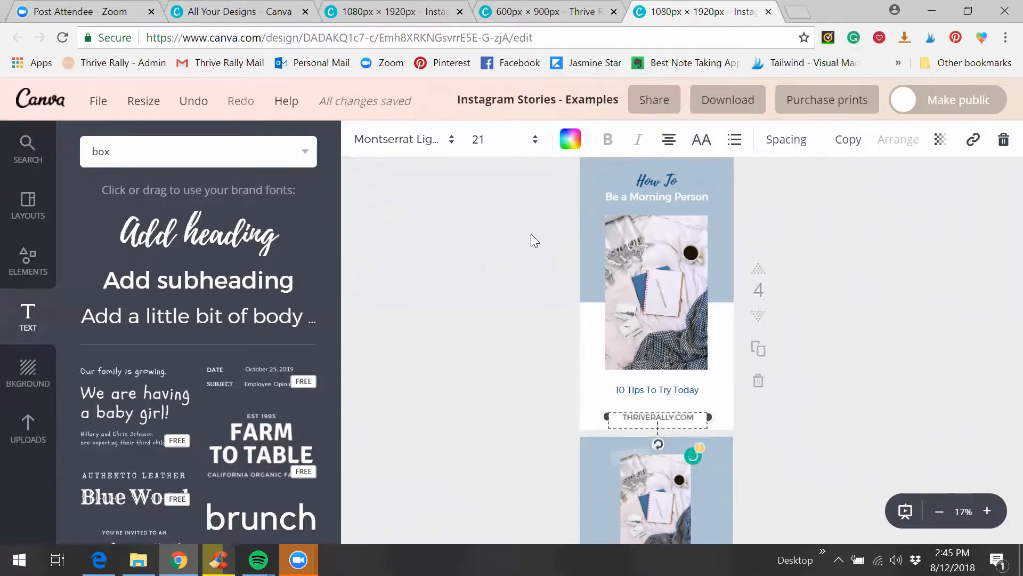
click(702, 319)
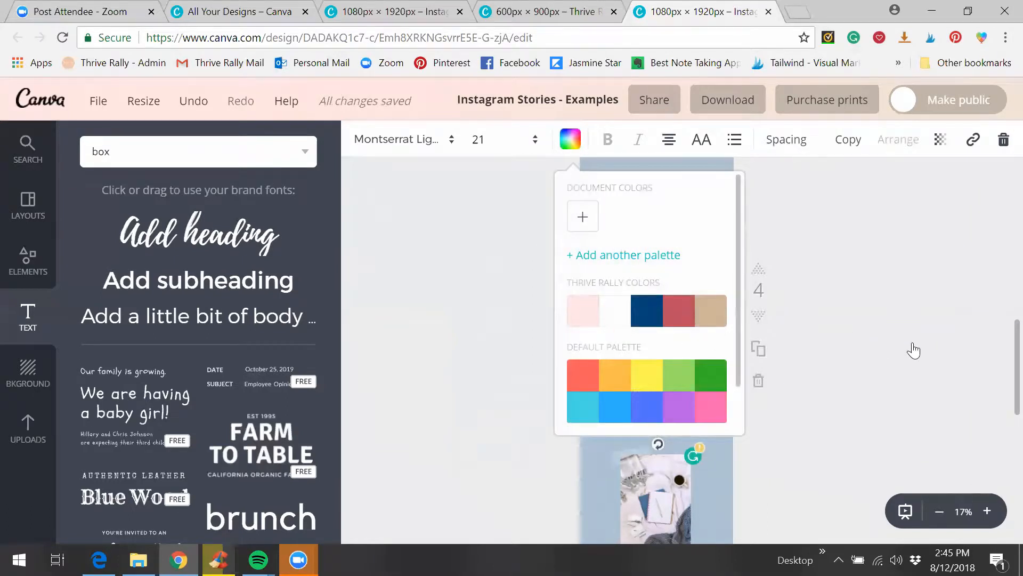
click(912, 349)
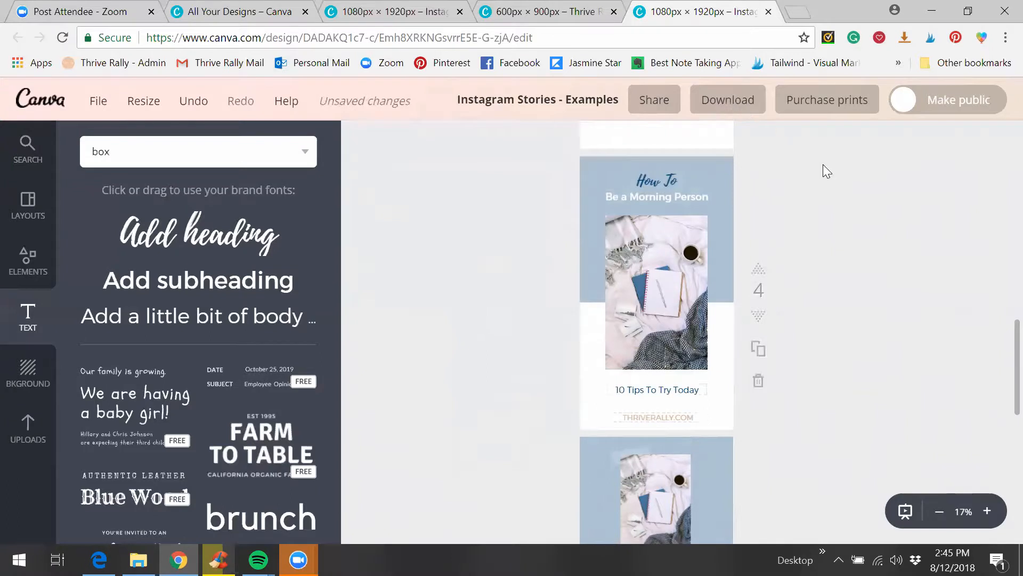
Step: Set the letter spacing of the THRIVERALLY.COM text on page 4 to 70
key(ctrl+z)
click(795, 148)
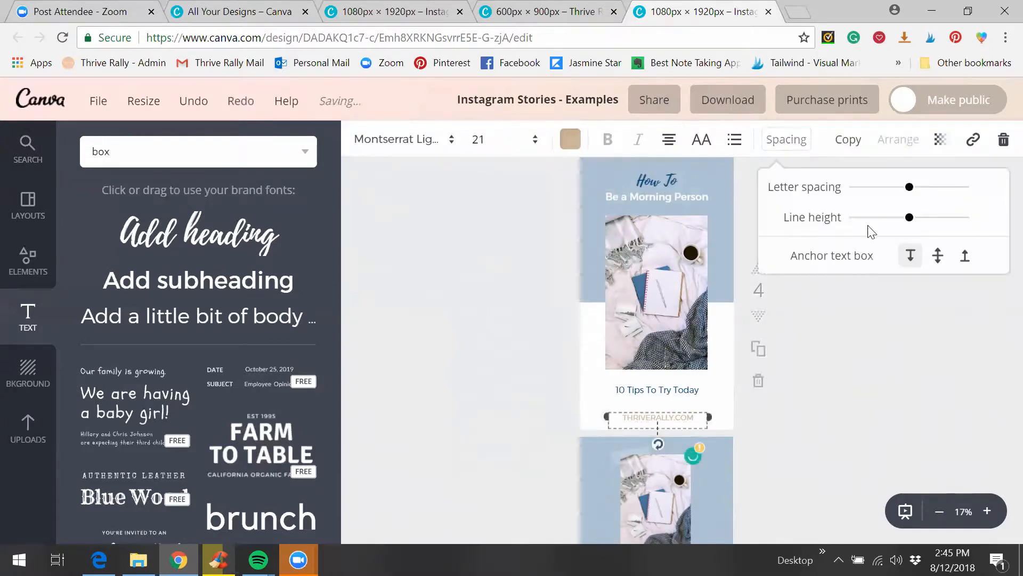
click(889, 189)
drag(887, 195, 883, 193)
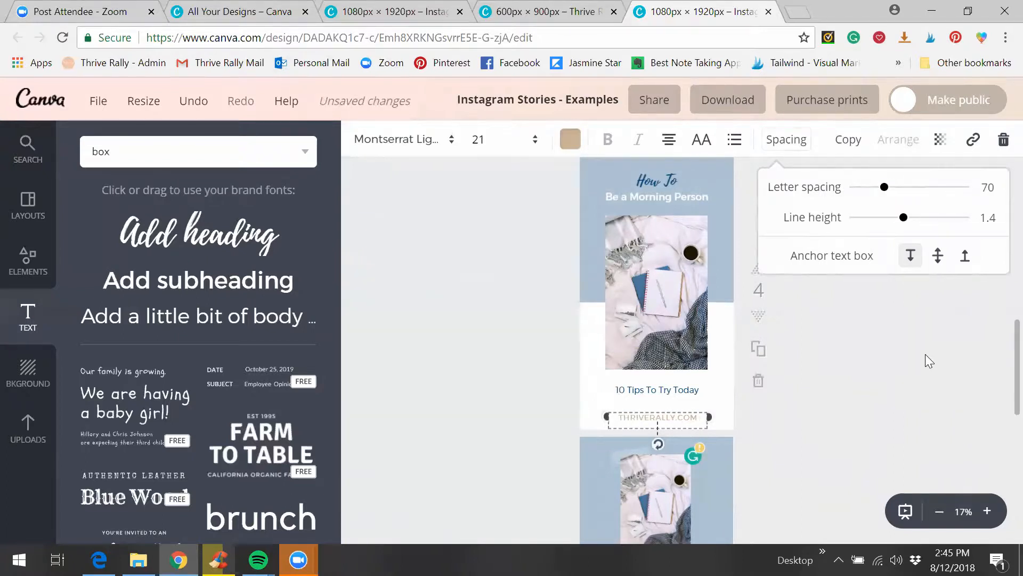
click(925, 354)
click(925, 354)
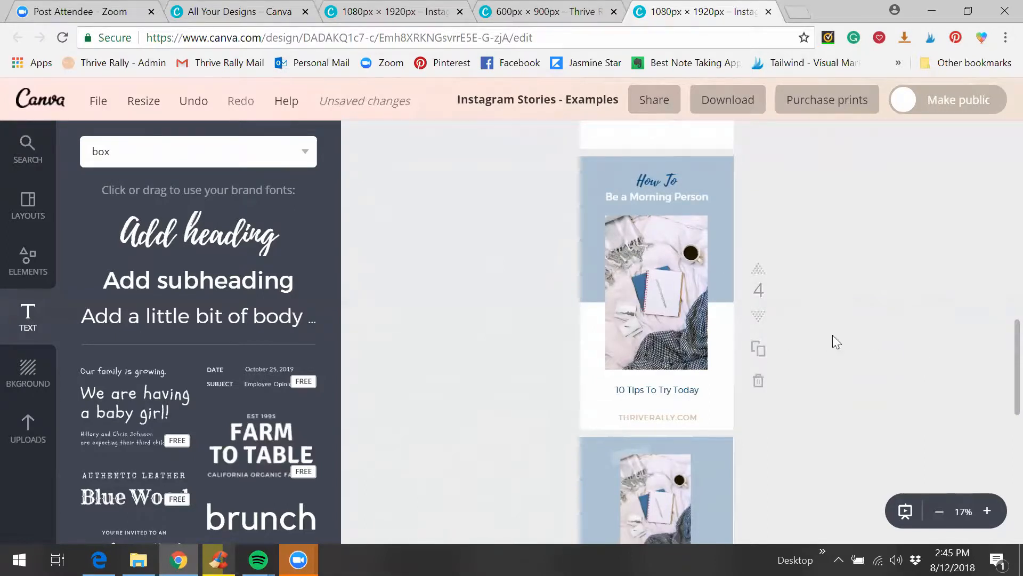
Step: Review the Instagram story designs on pages 1 to 4, comparing their layouts, colors and text
scroll(1000, 294, up, 5)
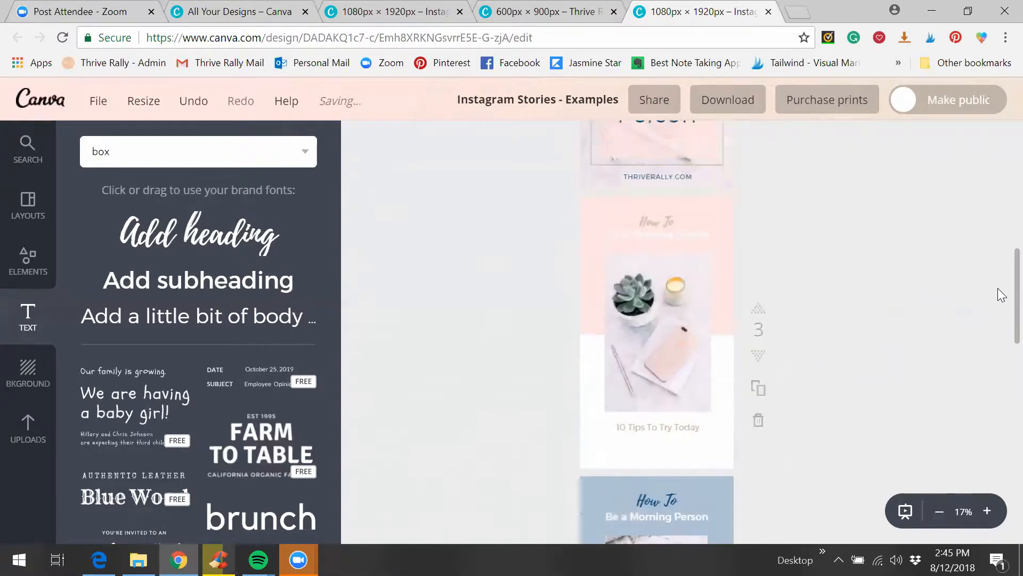
scroll(695, 344, down, 1)
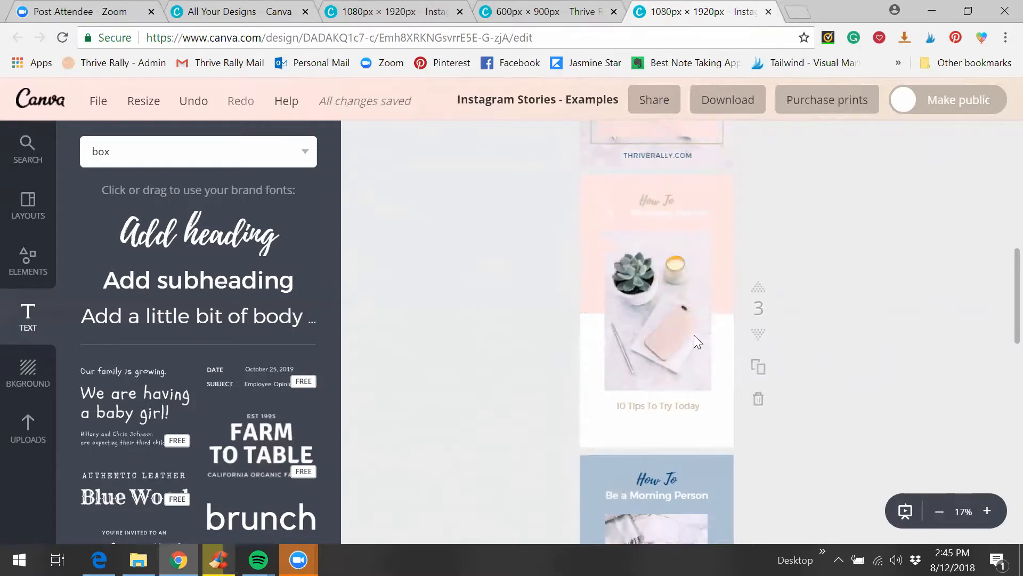
scroll(695, 344, down, 5)
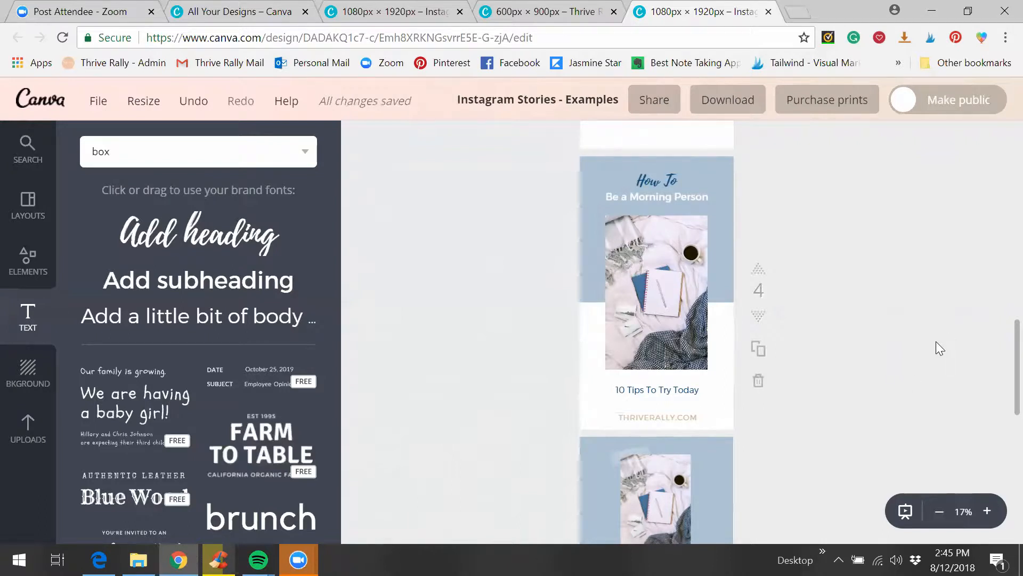
scroll(911, 354, up, 10)
scroll(908, 349, up, 5)
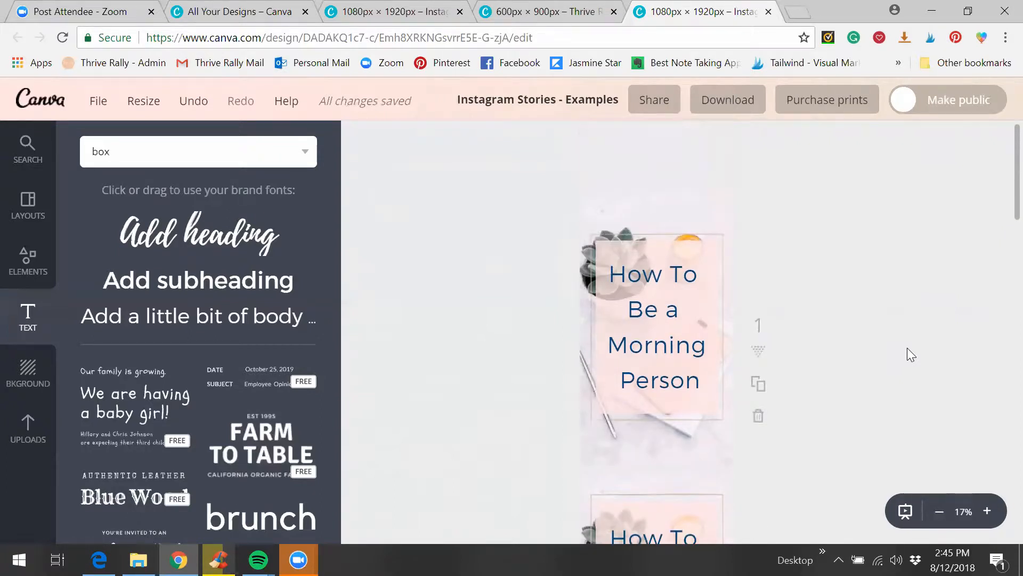
scroll(907, 348, down, 2)
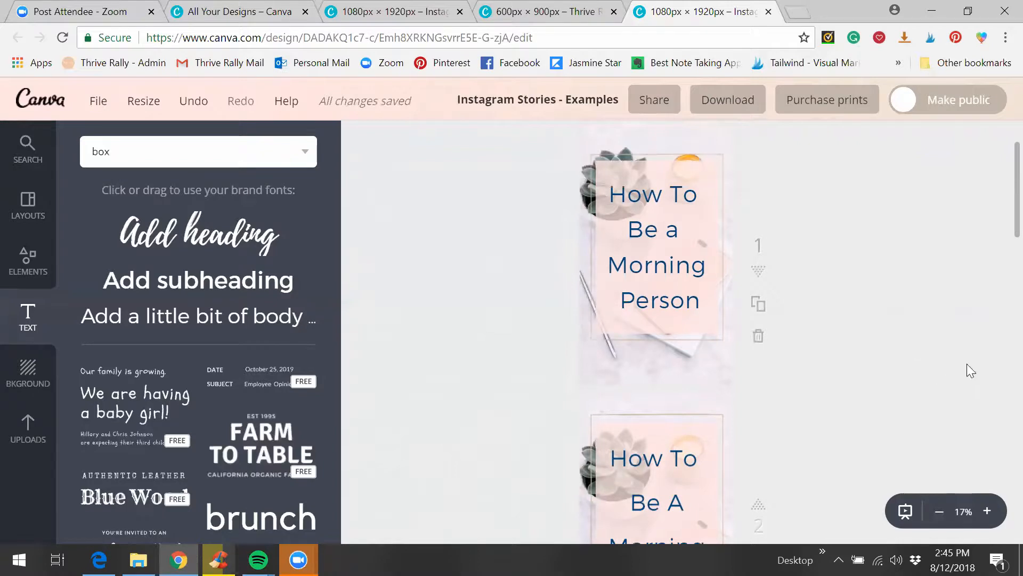
scroll(950, 360, down, 5)
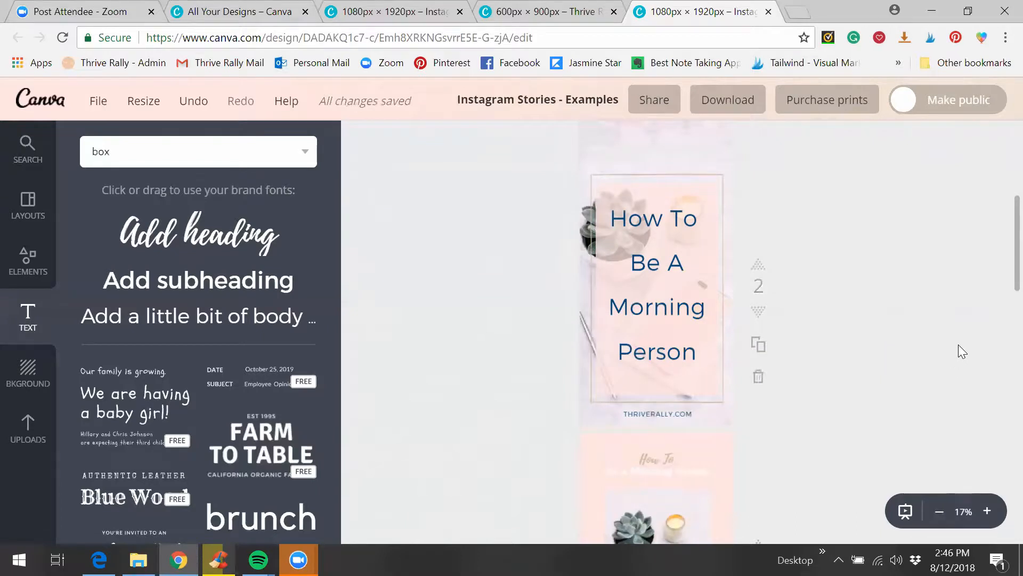
scroll(958, 346, down, 2)
scroll(955, 330, down, 3)
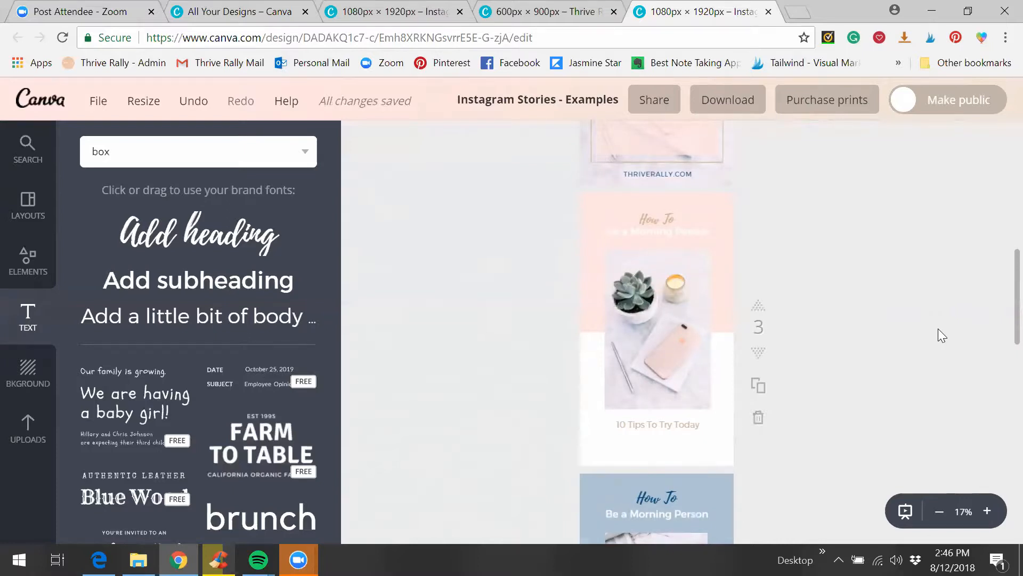
scroll(938, 330, down, 6)
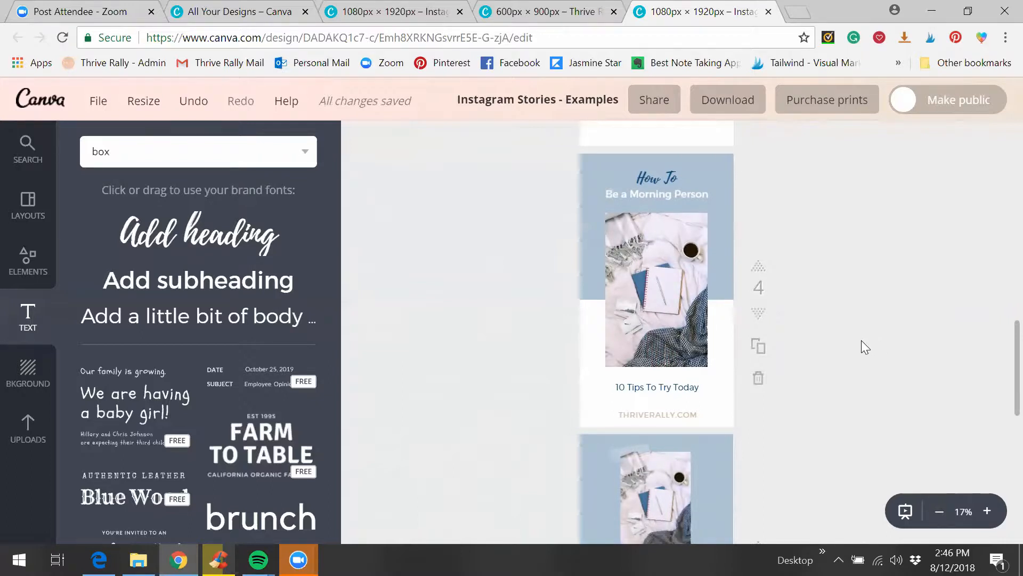
scroll(905, 355, up, 4)
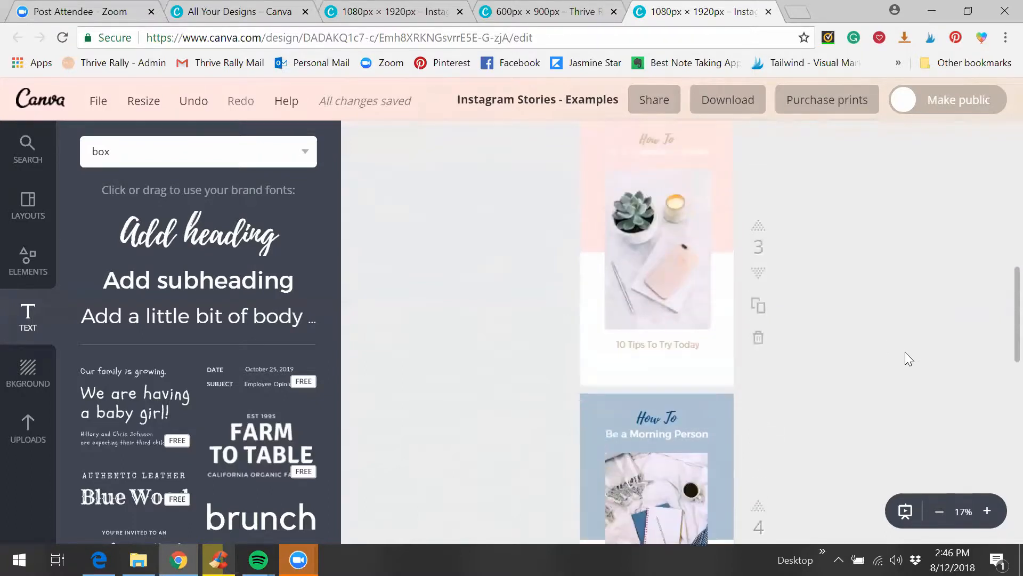
scroll(905, 352, up, 2)
scroll(905, 351, up, 4)
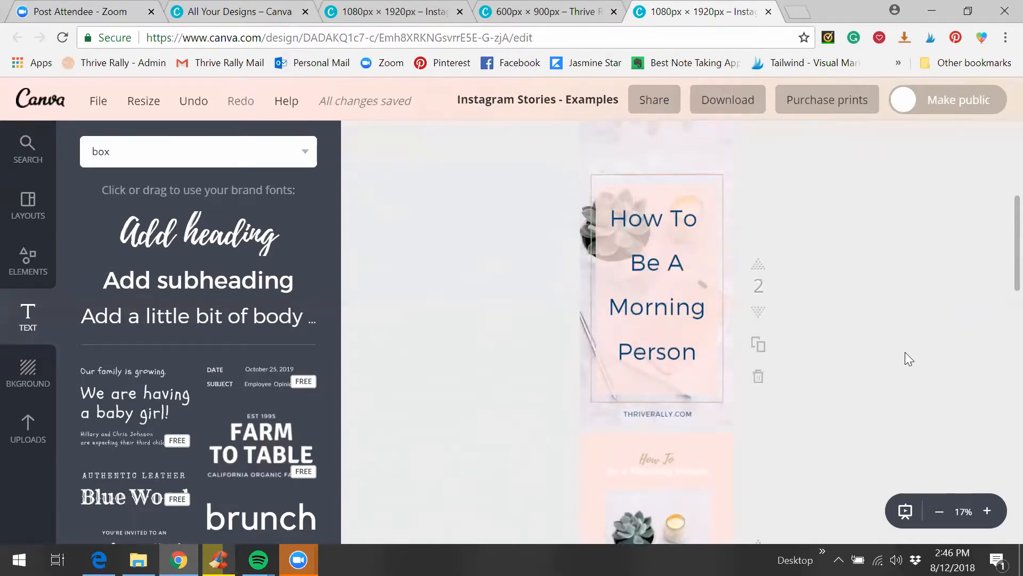
scroll(905, 351, up, 4)
scroll(905, 352, down, 3)
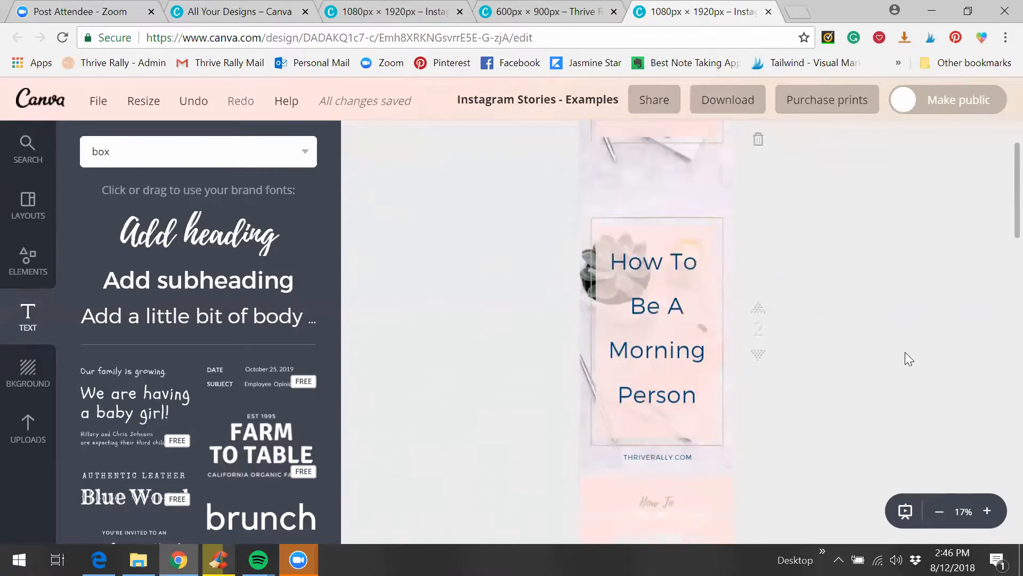
scroll(909, 359, down, 2)
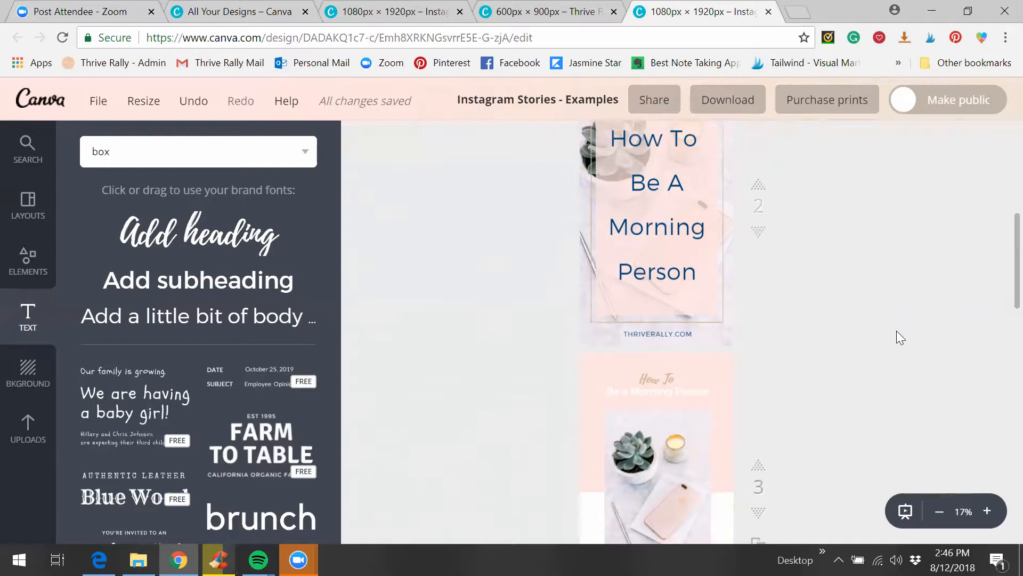
scroll(895, 333, down, 3)
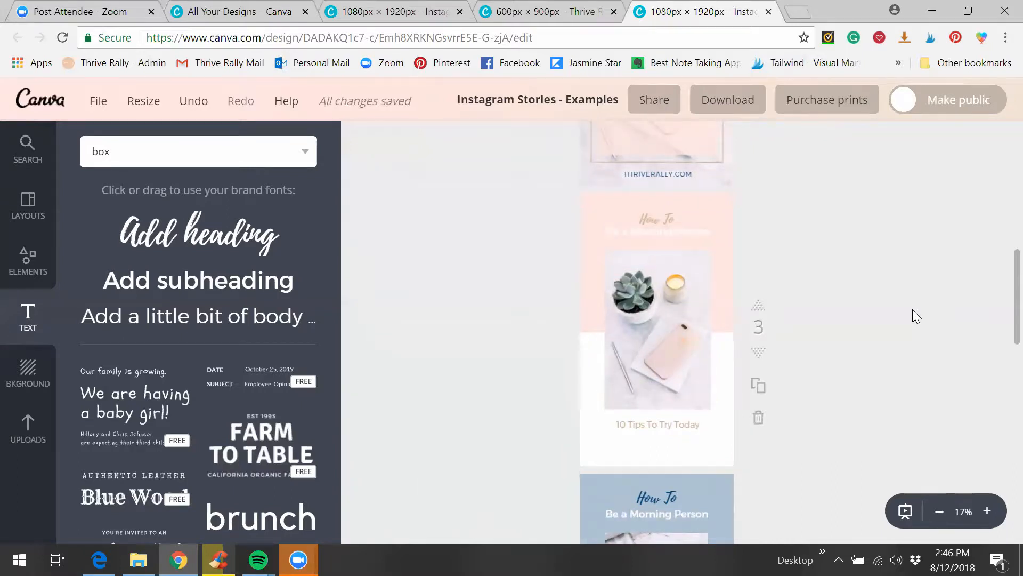
scroll(912, 309, down, 6)
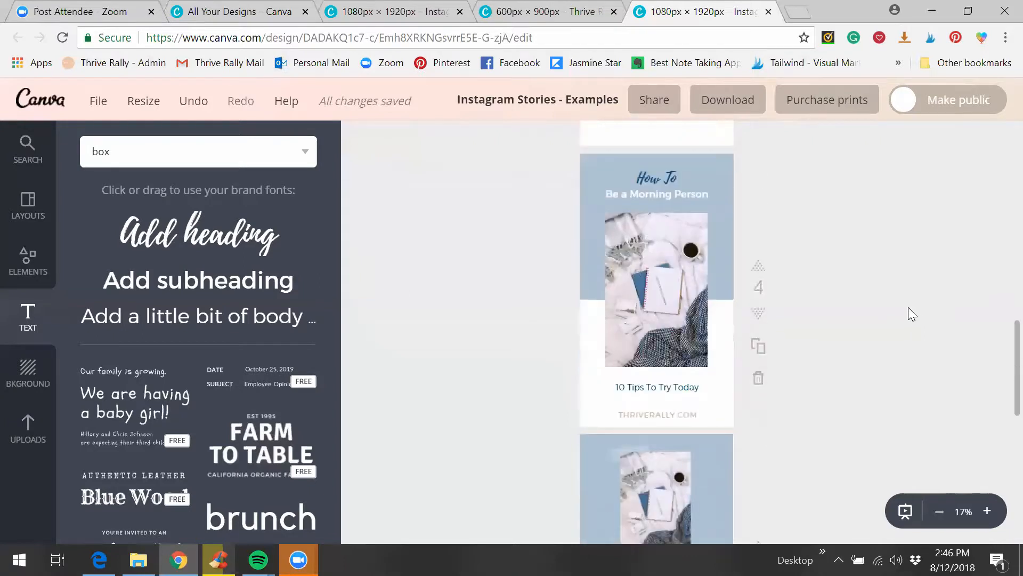
scroll(908, 307, up, 6)
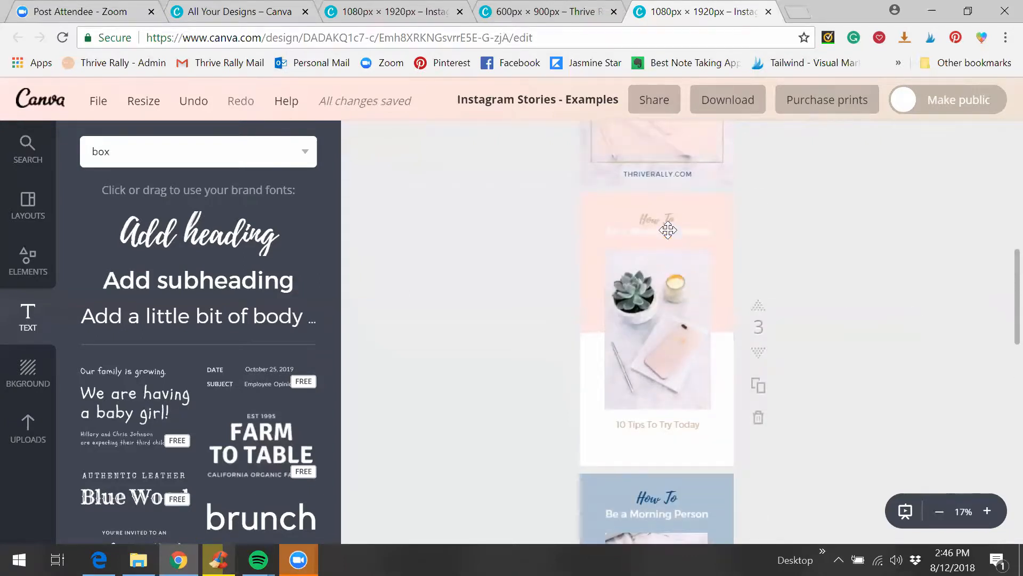
Step: Duplicate the blue "How To Be a Morning Person" story on page 4
scroll(682, 395, down, 5)
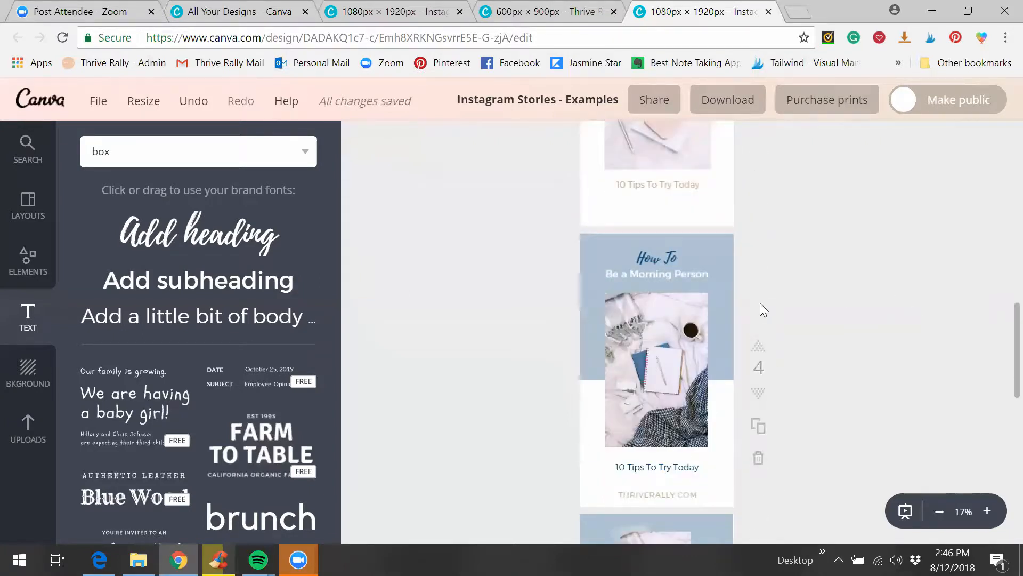
scroll(750, 313, down, 2)
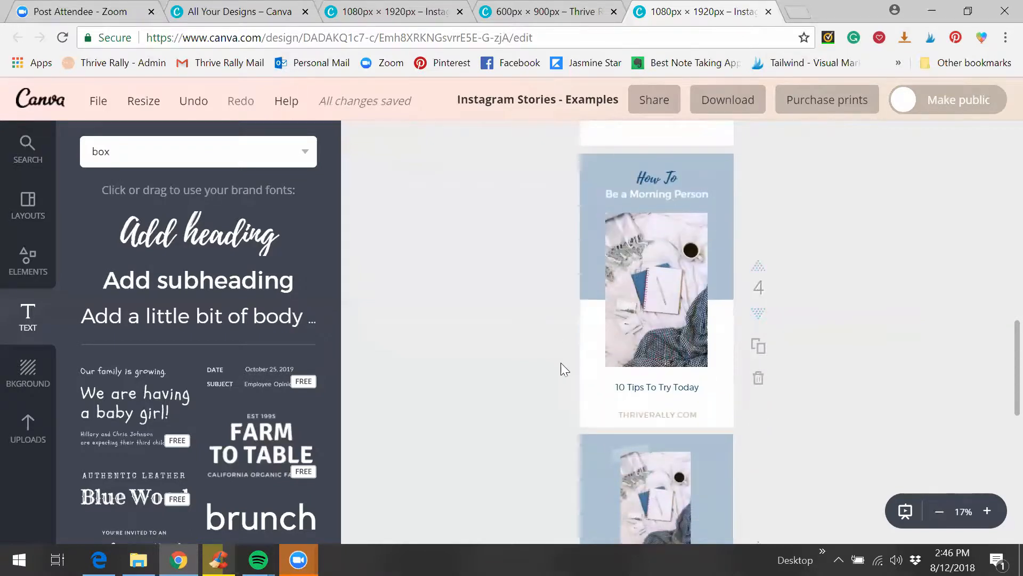
click(759, 346)
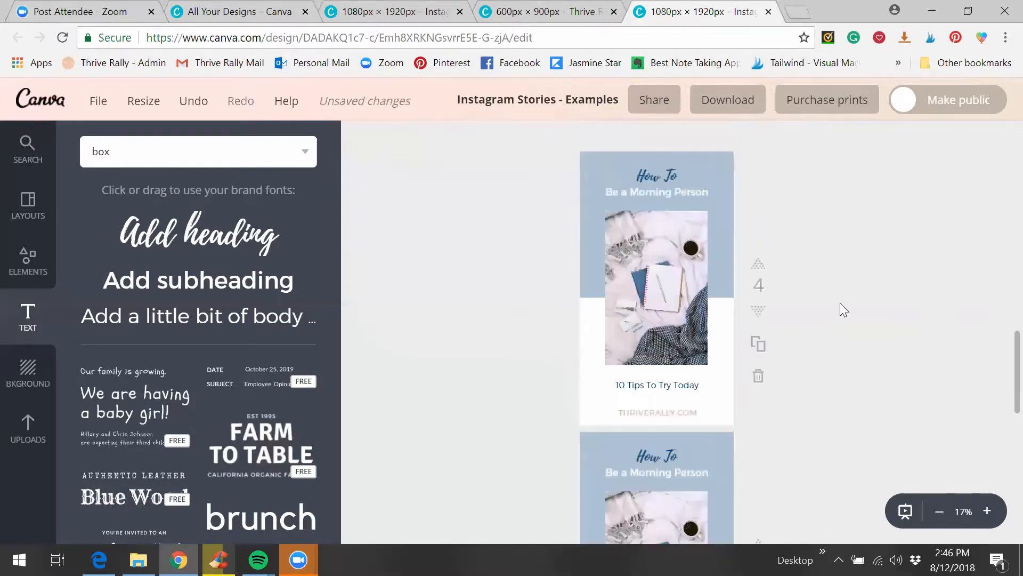
Step: Recolor the blue box behind the title on page 5 with the light pink Thrive Rally brand color
scroll(841, 305, up, 5)
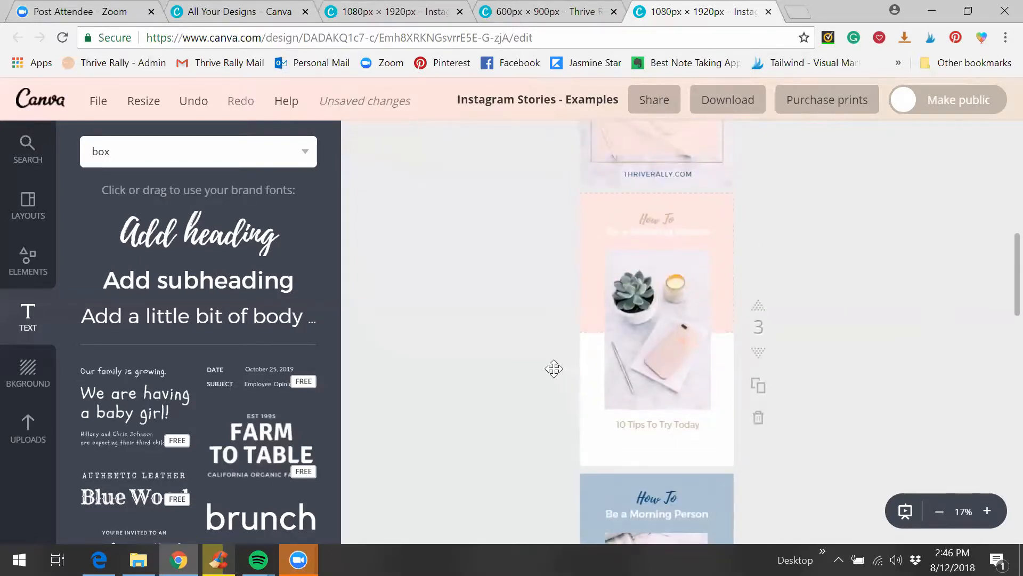
scroll(617, 375, down, 3)
scroll(795, 357, down, 7)
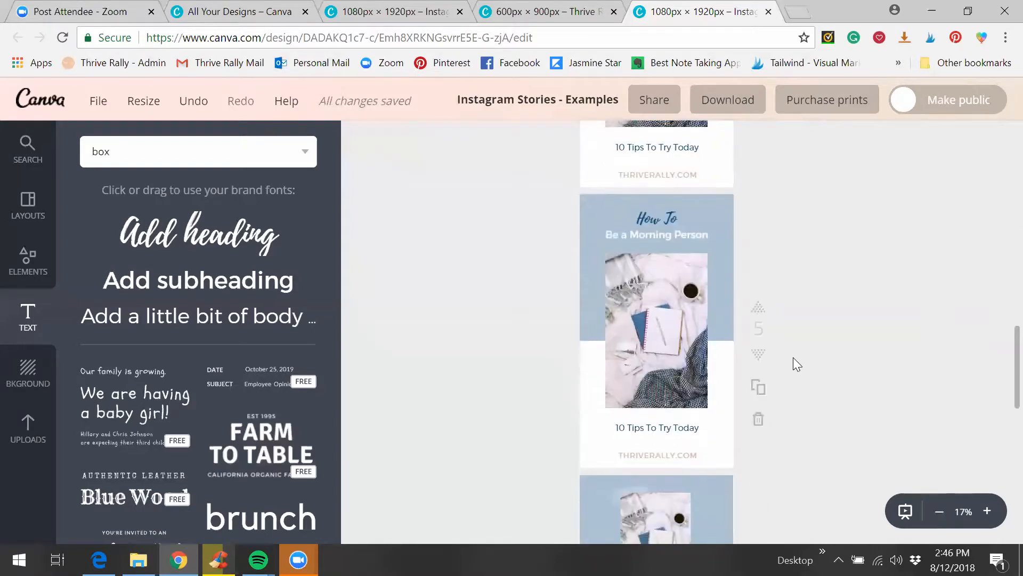
click(590, 214)
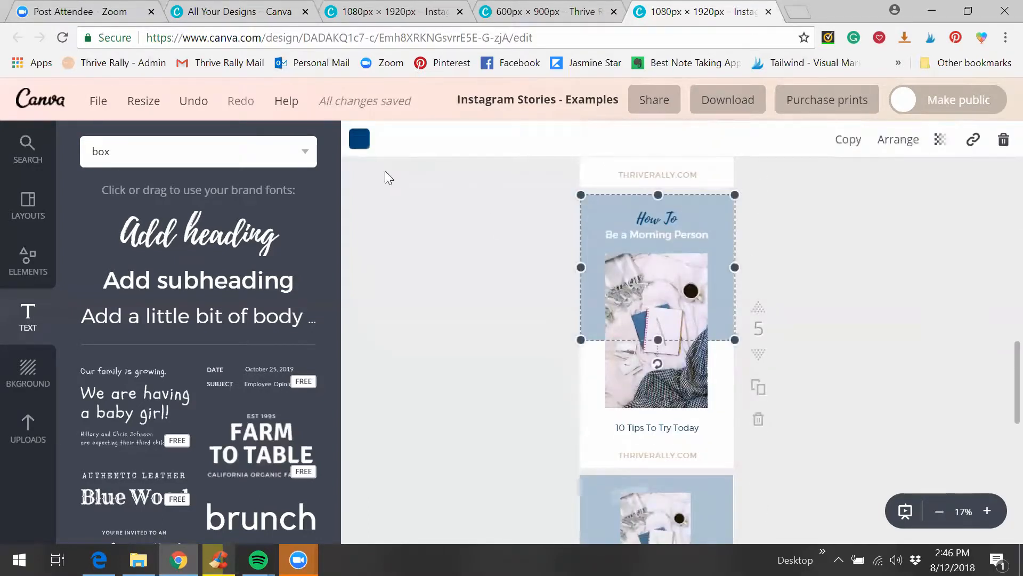
click(360, 138)
click(379, 309)
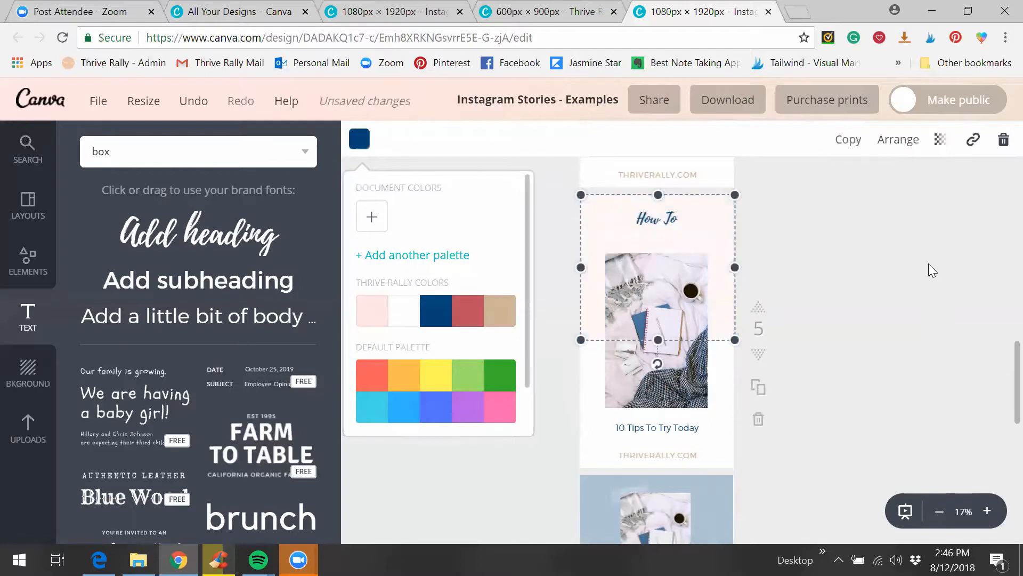
Step: Set the transparency value of the pink box on page 5 to 100
click(942, 141)
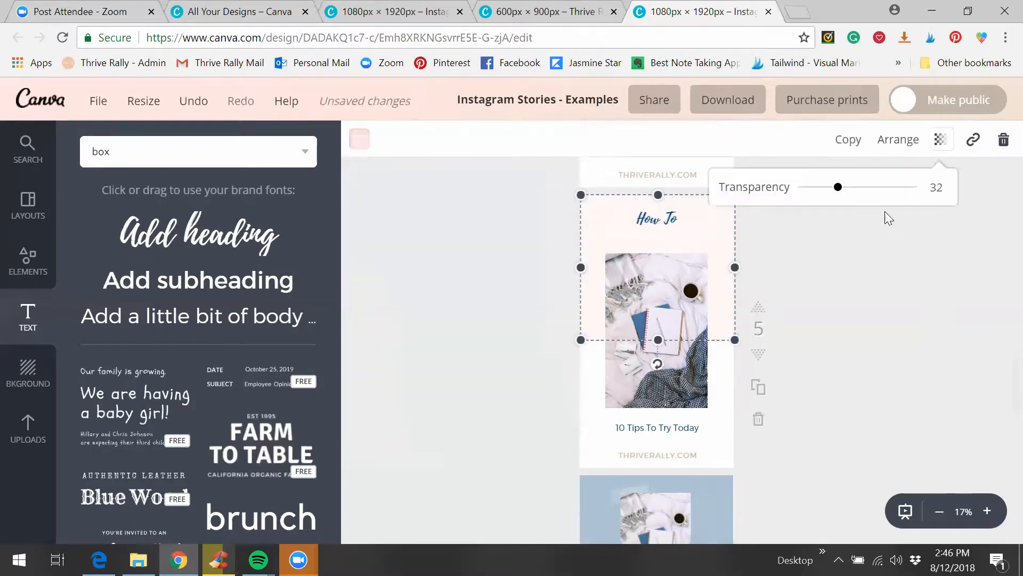
drag(878, 200, 948, 201)
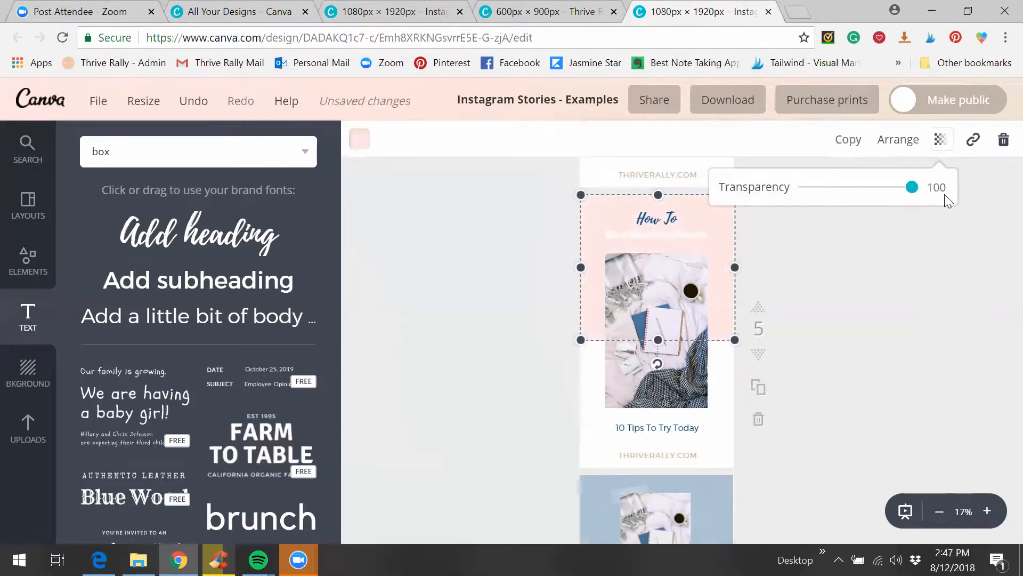
click(948, 245)
click(942, 270)
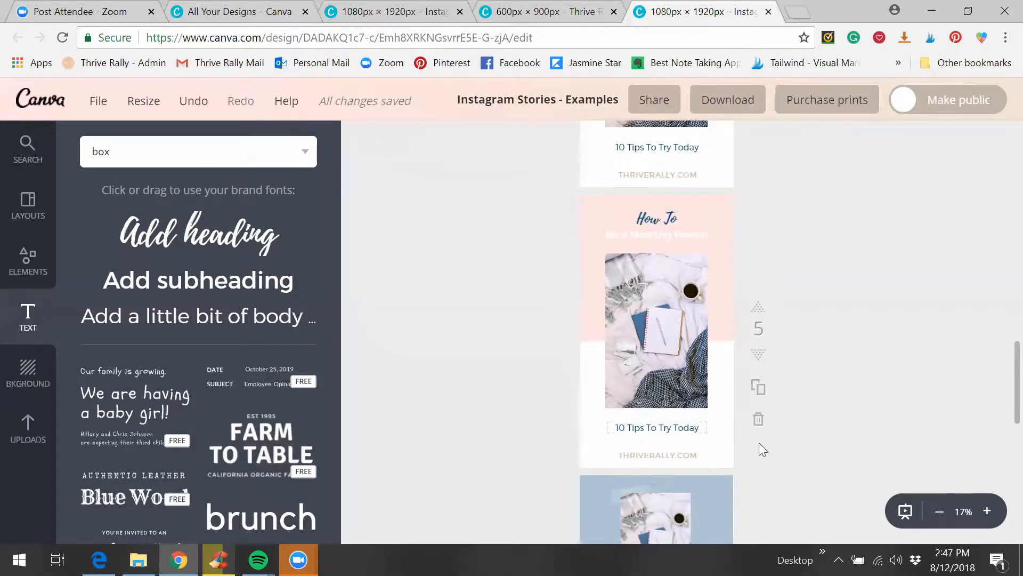
Step: Replace the notebook and coffee photo on page 5 with the uploaded photo of the vase and framed sign
click(669, 339)
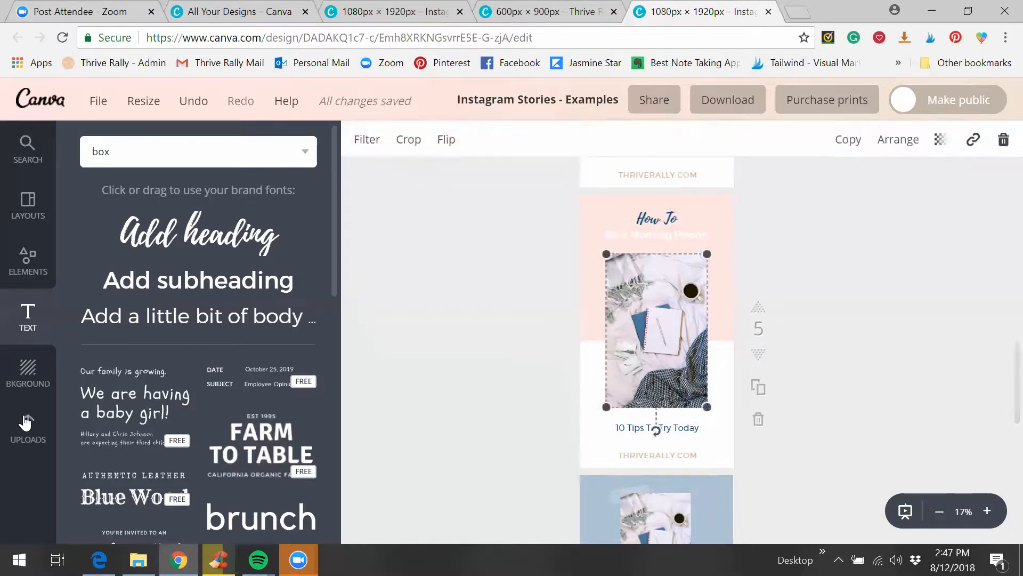
click(52, 419)
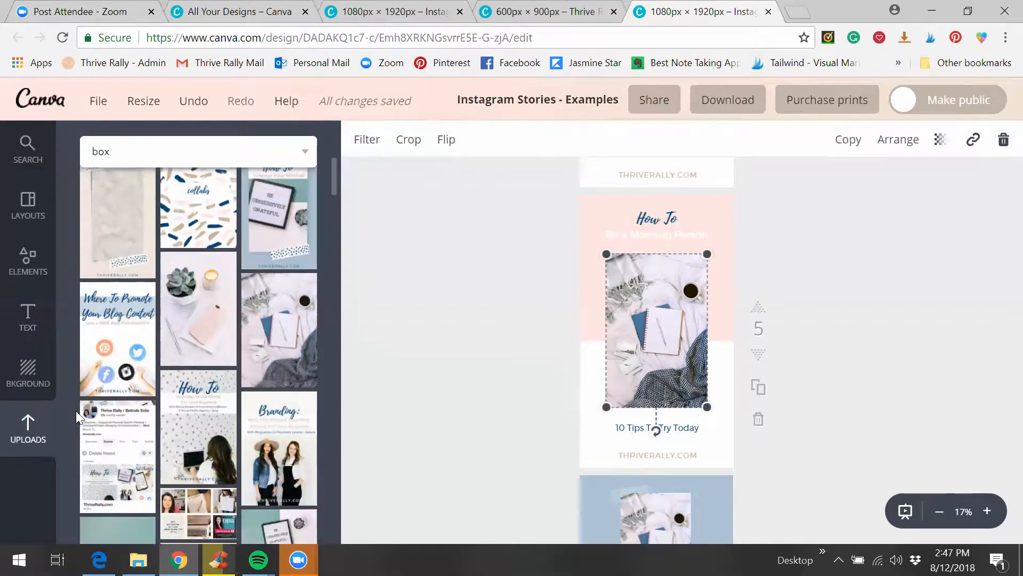
scroll(123, 397, down, 3)
scroll(124, 401, down, 3)
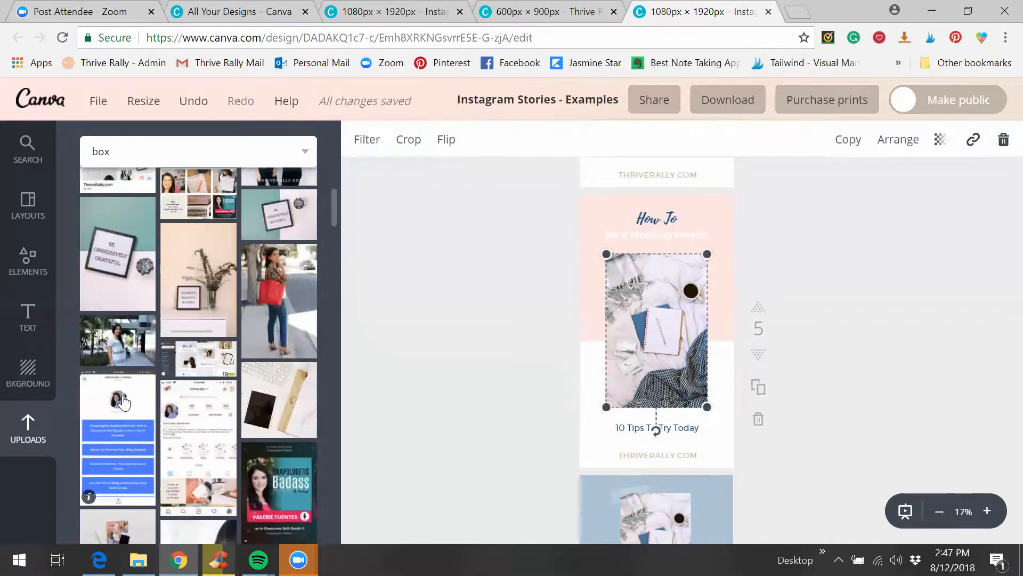
click(184, 281)
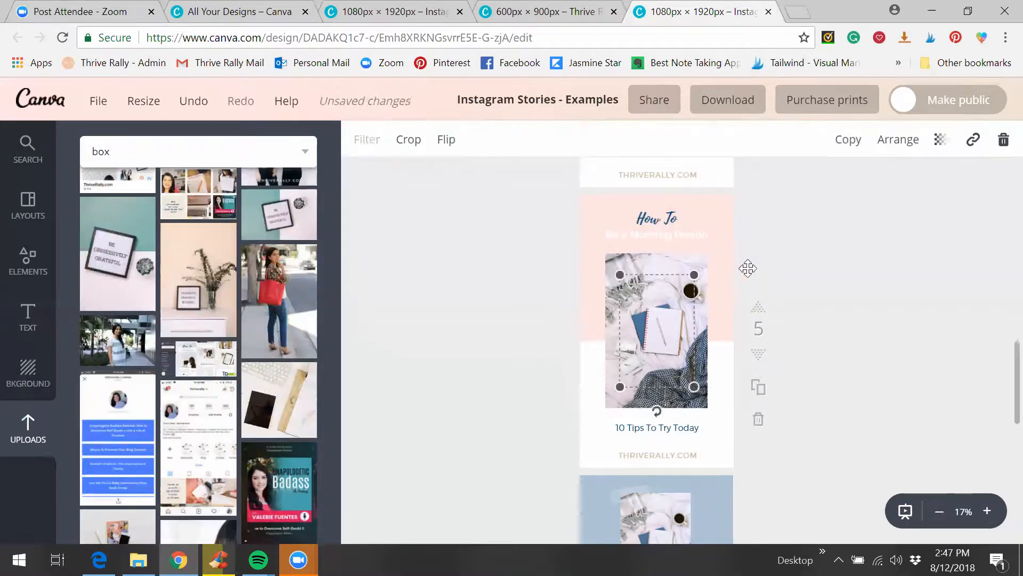
drag(655, 339, 645, 377)
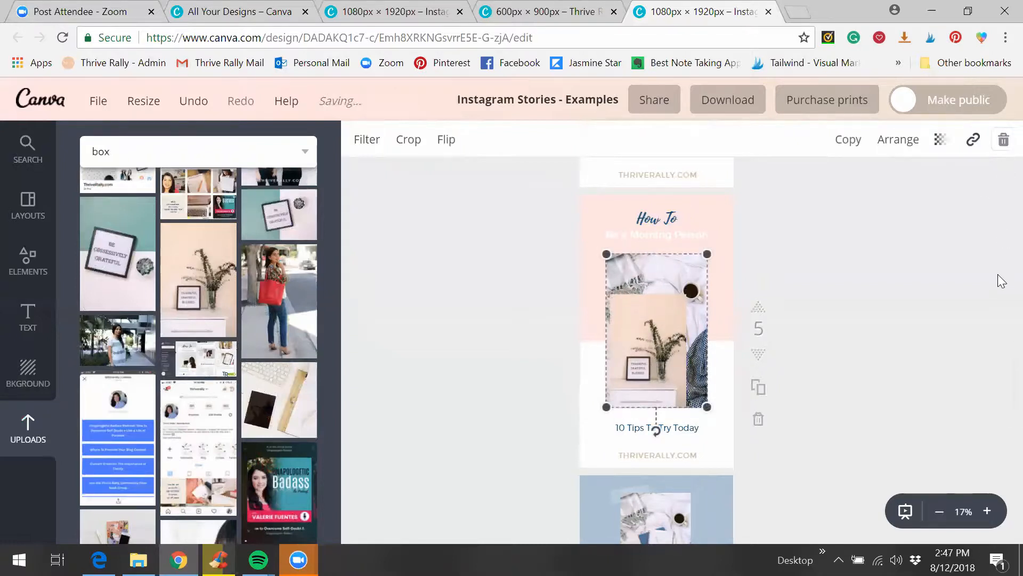
click(932, 289)
click(689, 297)
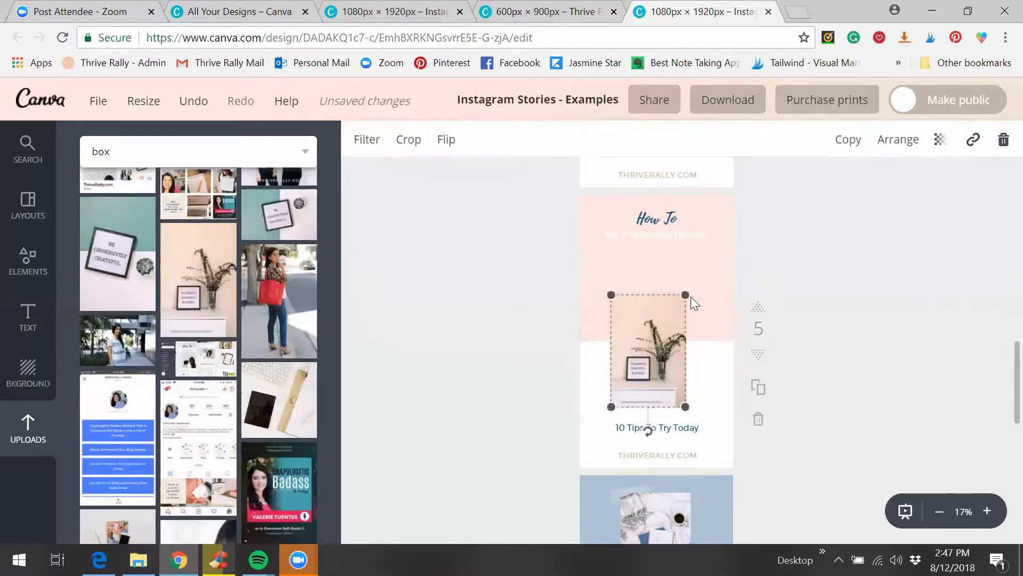
Step: Enlarge the vase photo on page 5 to about 750 px wide and center it between the title and the tips line
drag(721, 274, 739, 264)
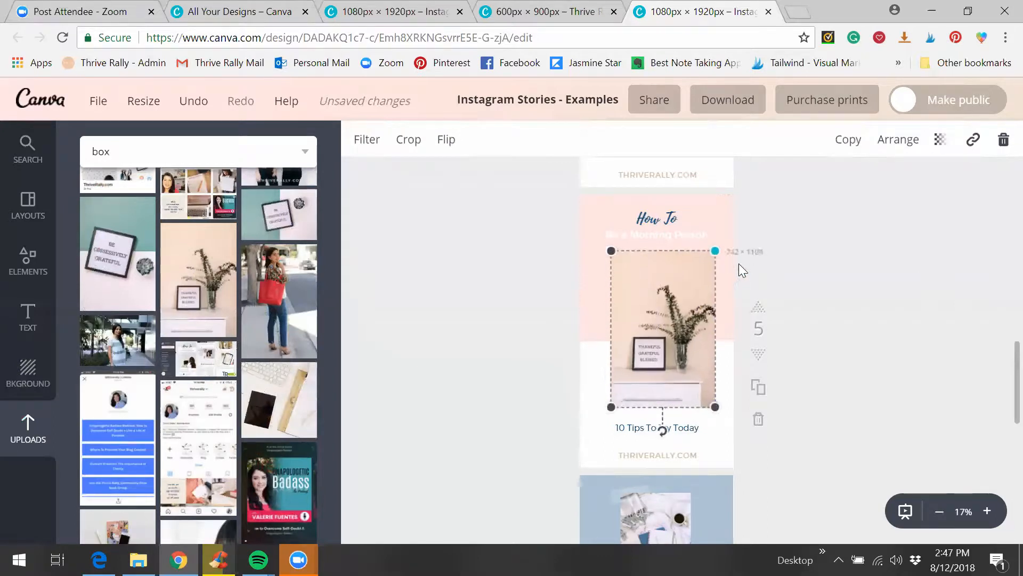
drag(686, 284, 679, 288)
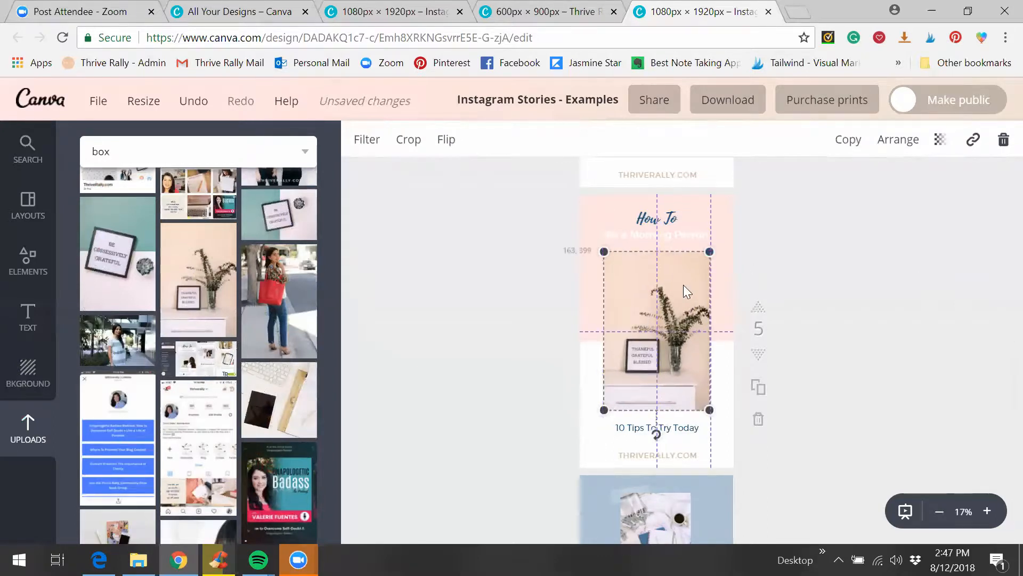
click(912, 283)
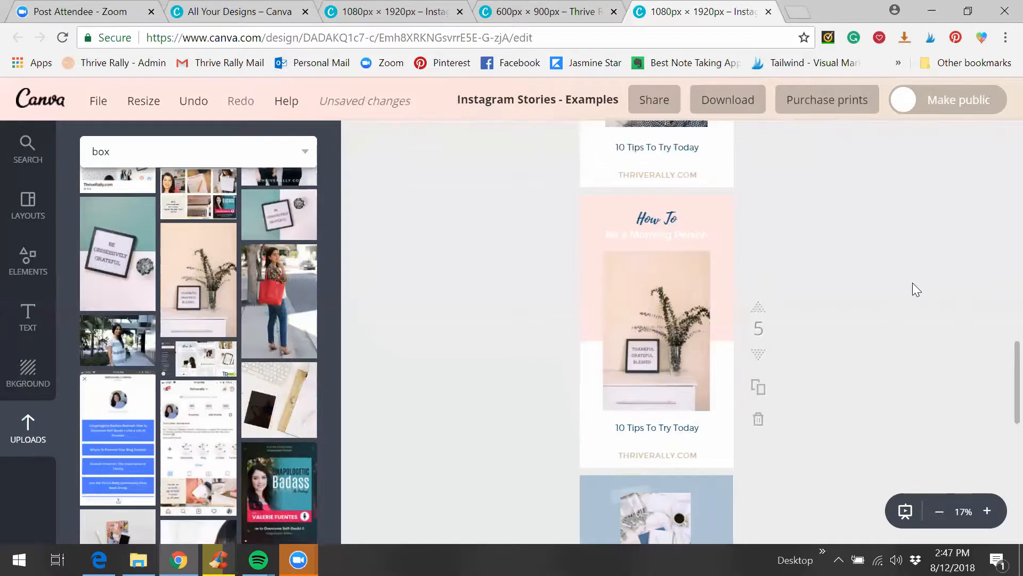
Step: Delete page 5, the pink version of the story with the vase photo
scroll(912, 282, down, 2)
scroll(913, 283, up, 5)
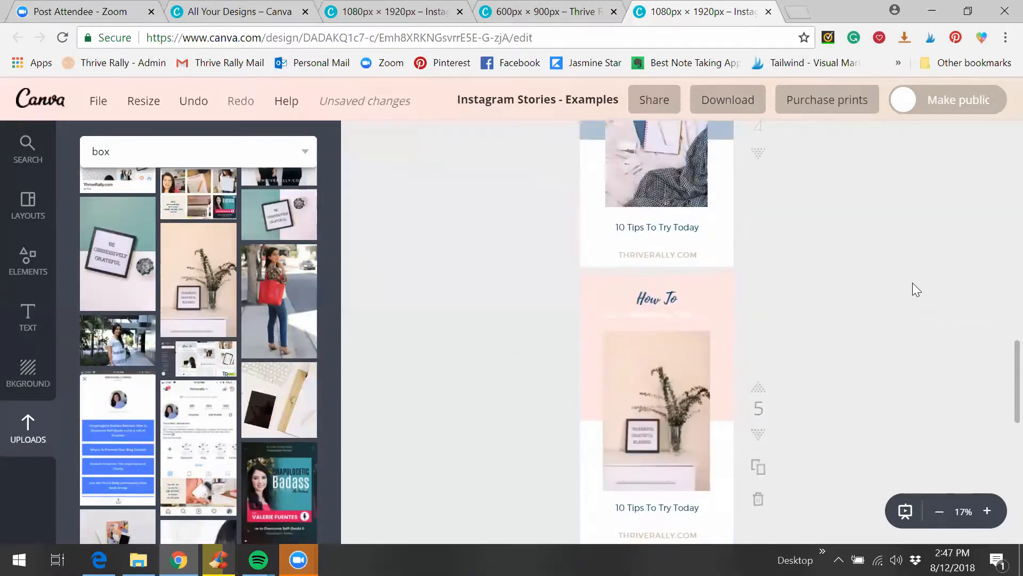
scroll(913, 282, down, 3)
scroll(913, 282, down, 2)
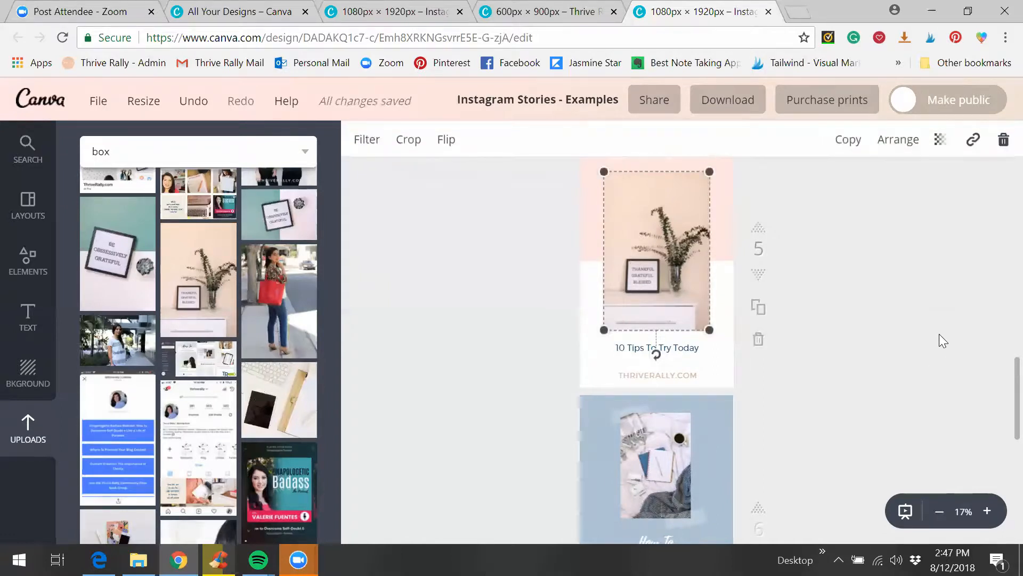
click(758, 341)
Step: Review the story designs on pages 4 to 1, comparing their layouts and the pink overlay box on page 2
scroll(857, 355, up, 5)
scroll(857, 355, up, 5)
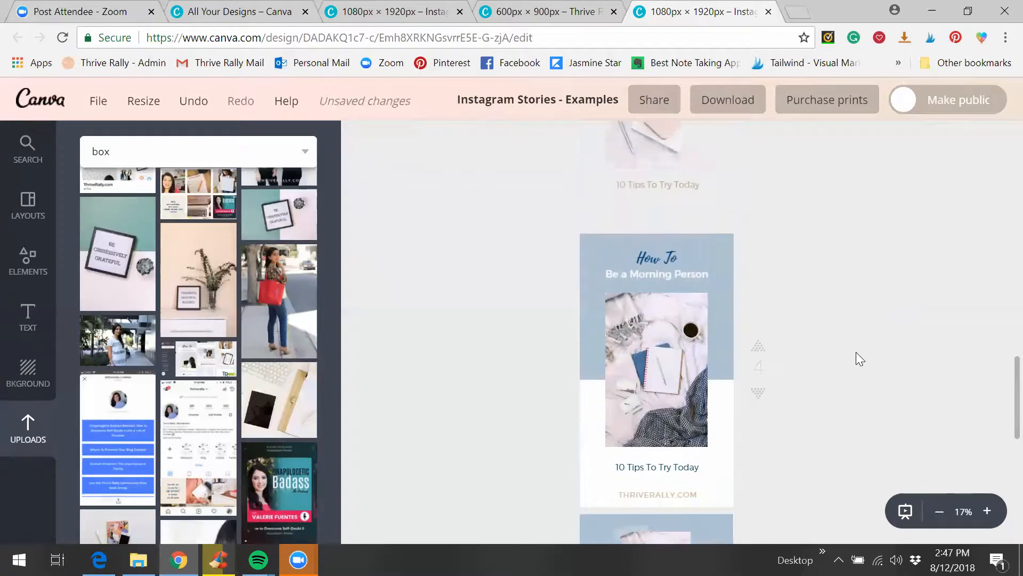
scroll(856, 352, down, 2)
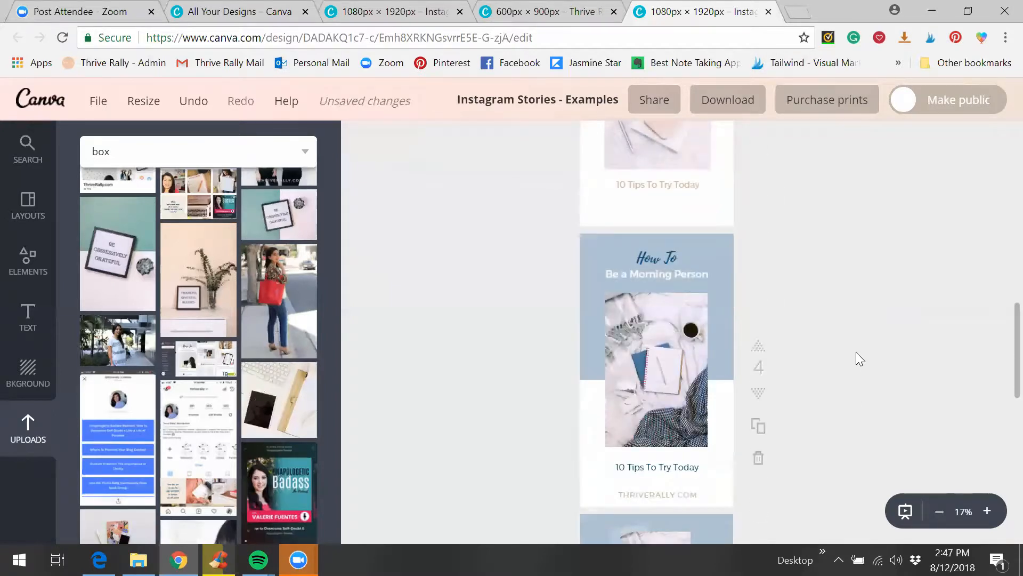
scroll(859, 326, up, 10)
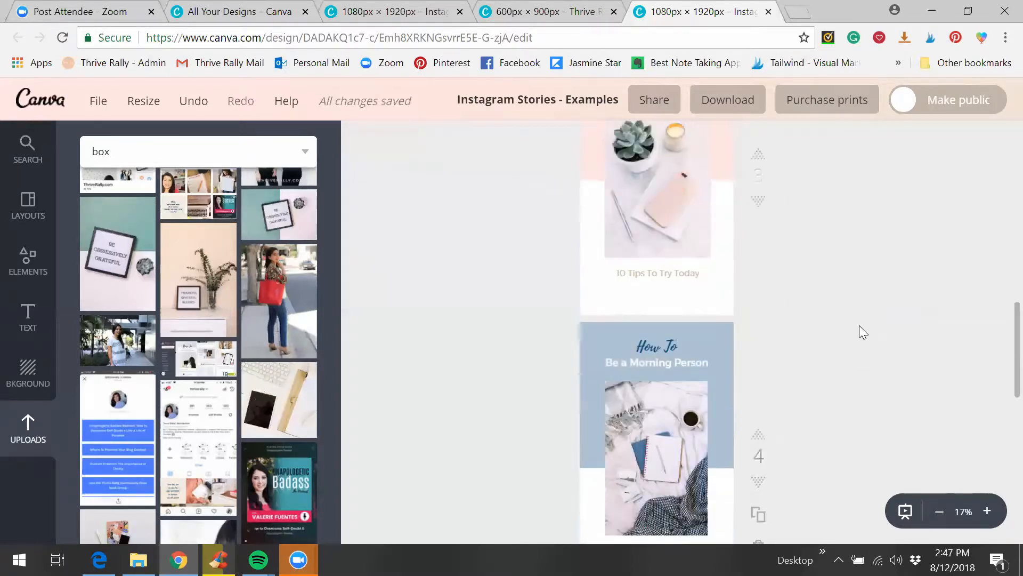
scroll(860, 326, up, 3)
scroll(859, 327, down, 6)
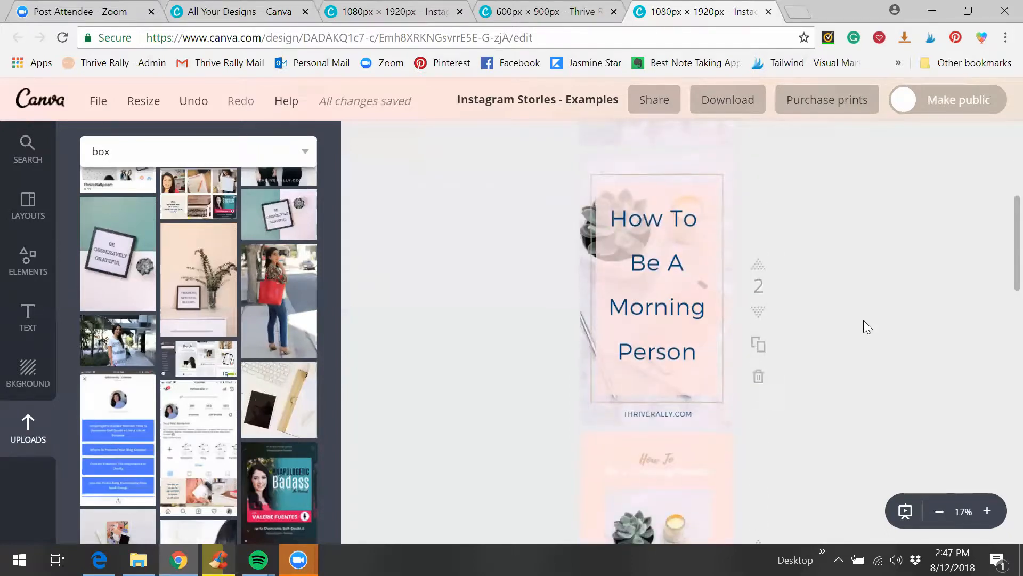
scroll(864, 320, down, 2)
scroll(743, 237, up, 5)
mouse_move(584, 266)
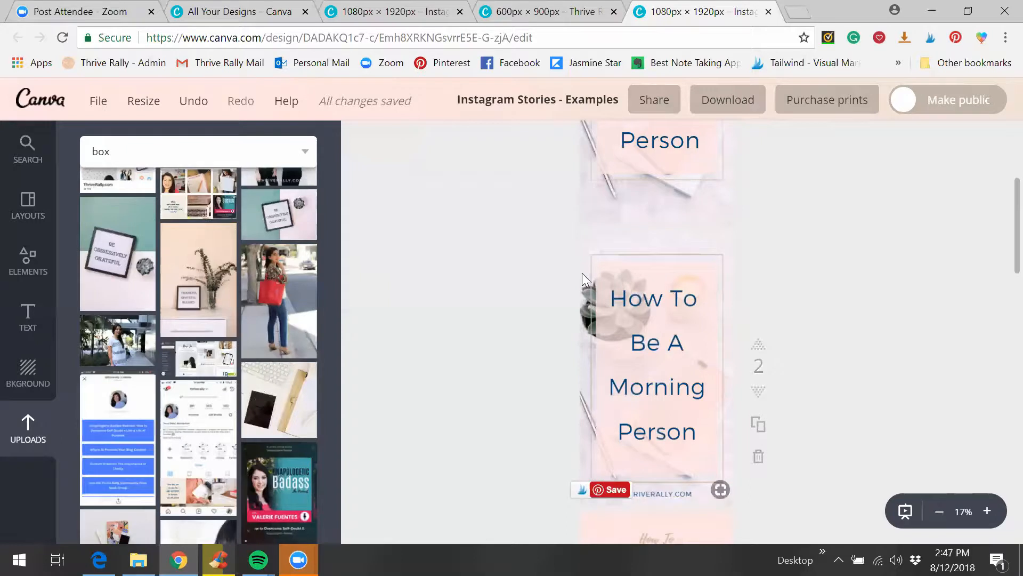
click(618, 273)
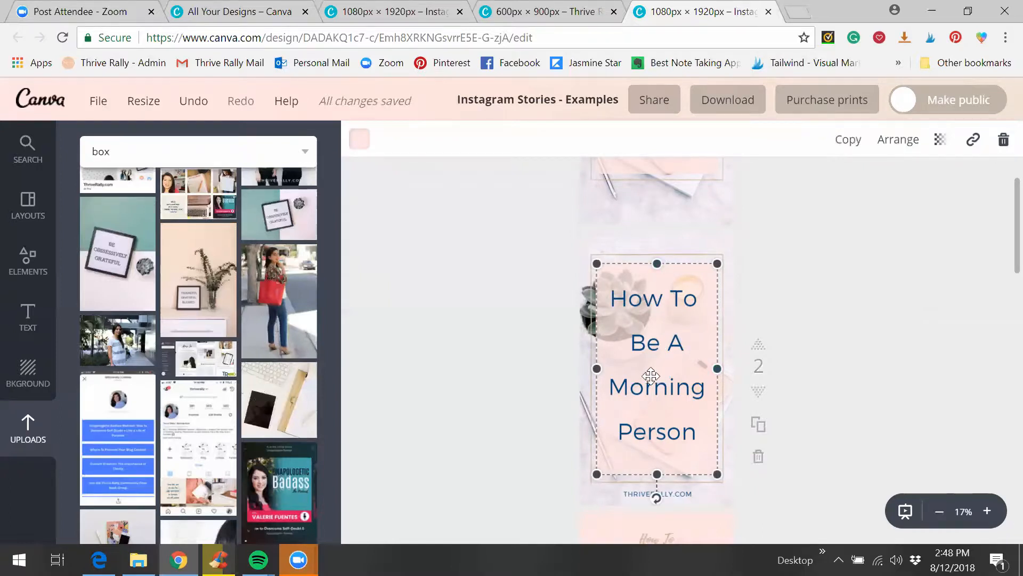
scroll(648, 373, down, 2)
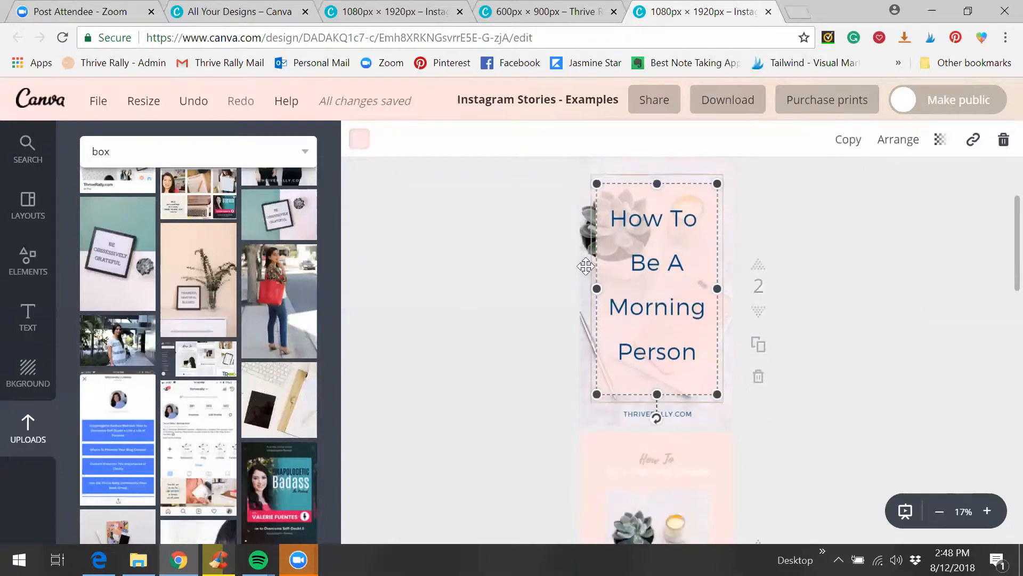
click(908, 372)
scroll(908, 371, up, 6)
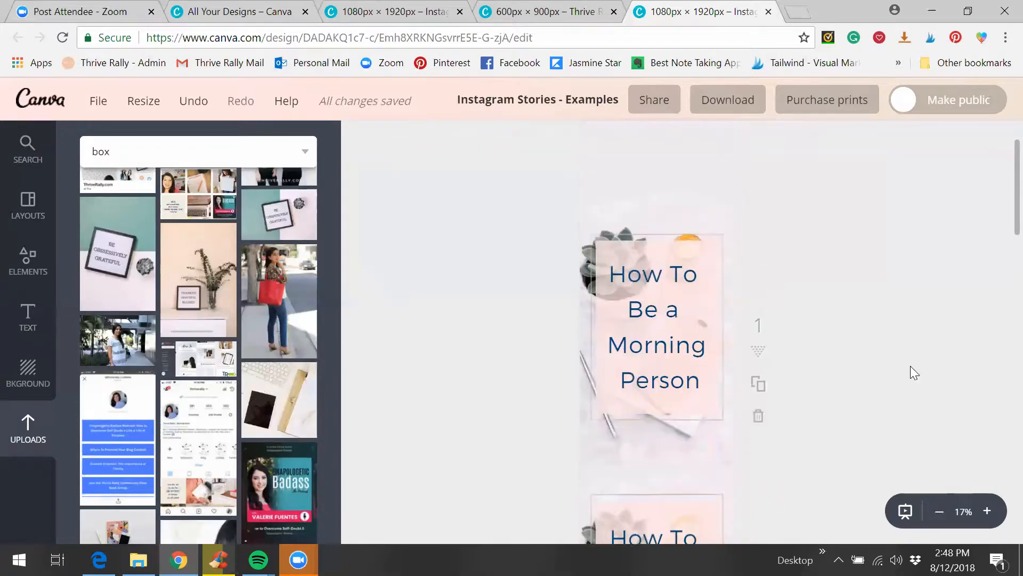
Step: Leave the custom-size design setup and open the Thrive Rally - Pinterest design from the list of all designs
click(225, 13)
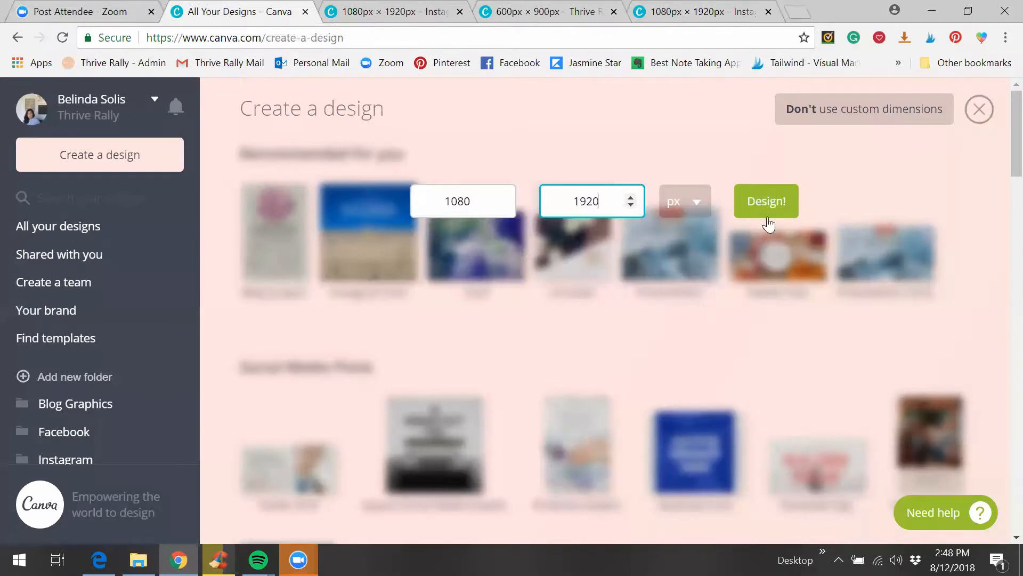
click(997, 96)
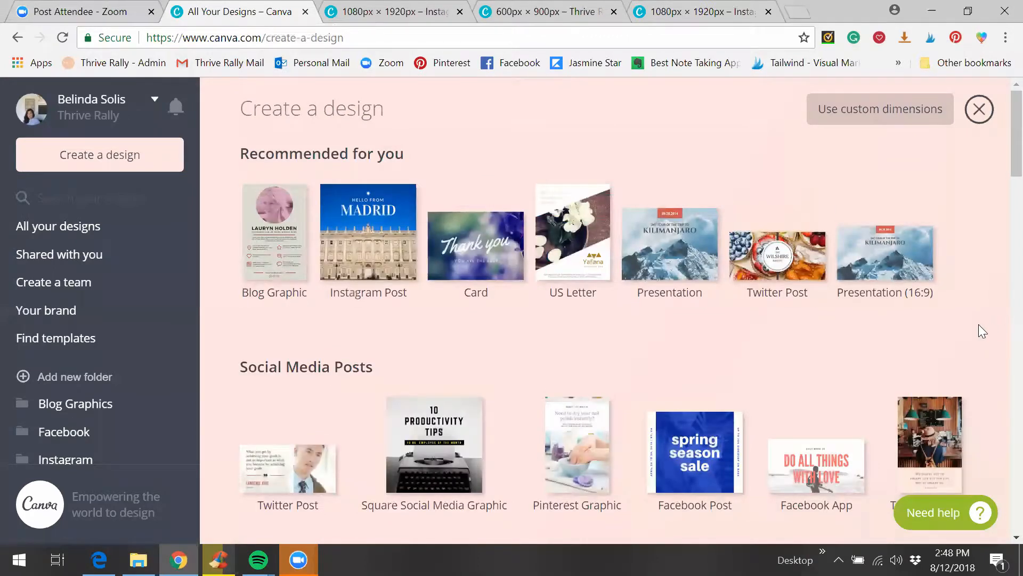
scroll(570, 249, down, 2)
scroll(570, 249, down, 8)
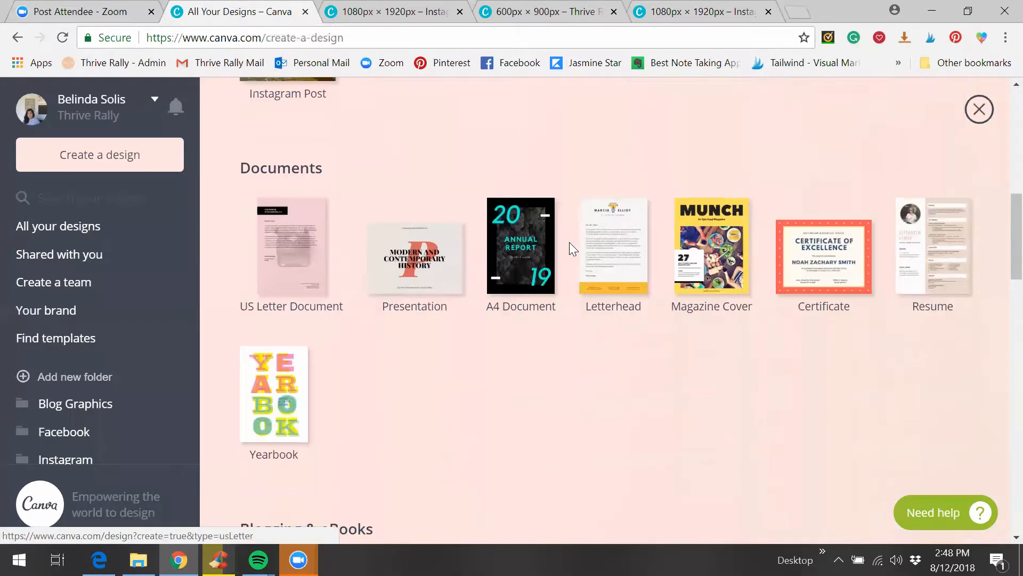
scroll(569, 242, up, 10)
click(31, 228)
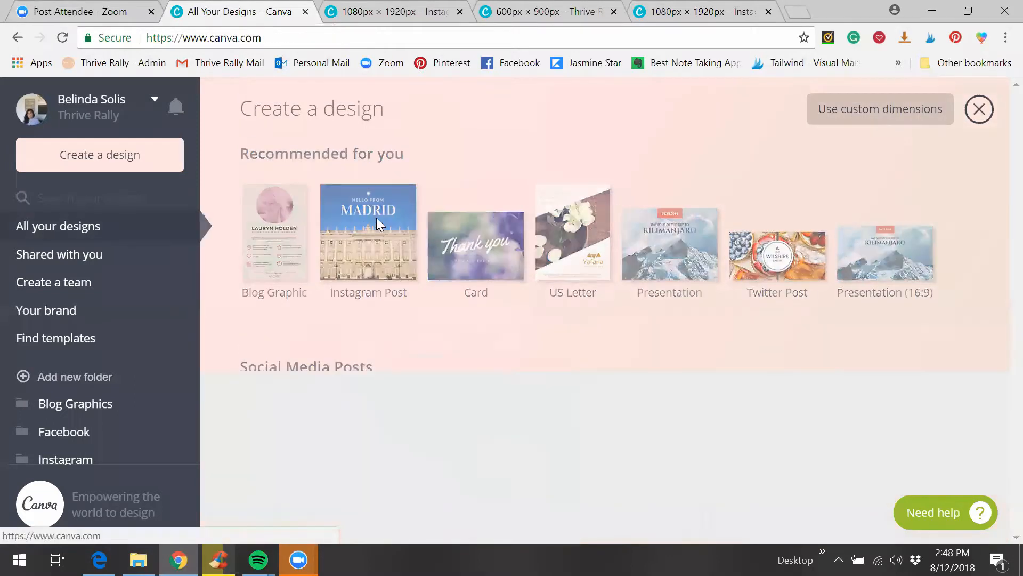
scroll(939, 234, down, 3)
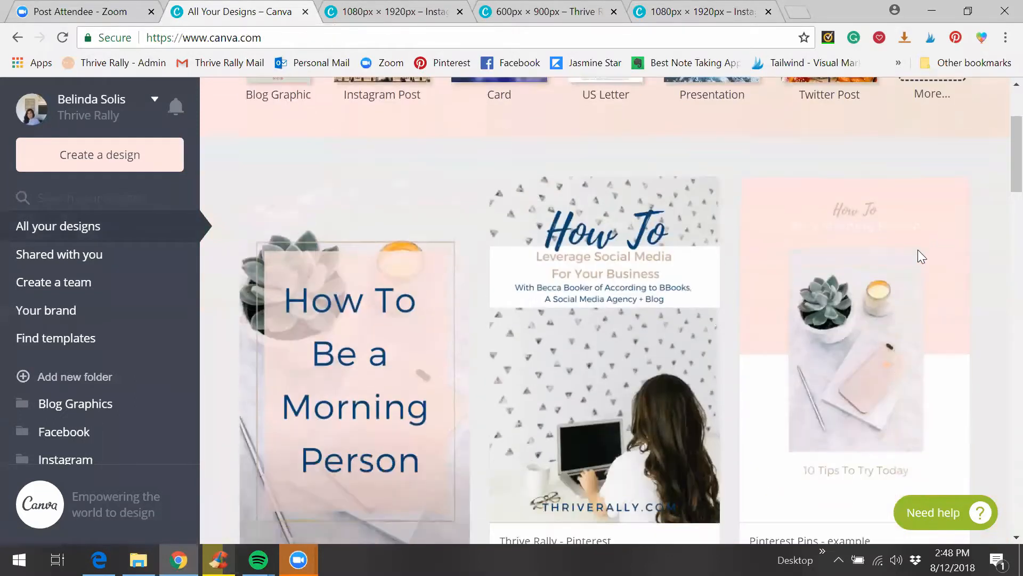
click(604, 341)
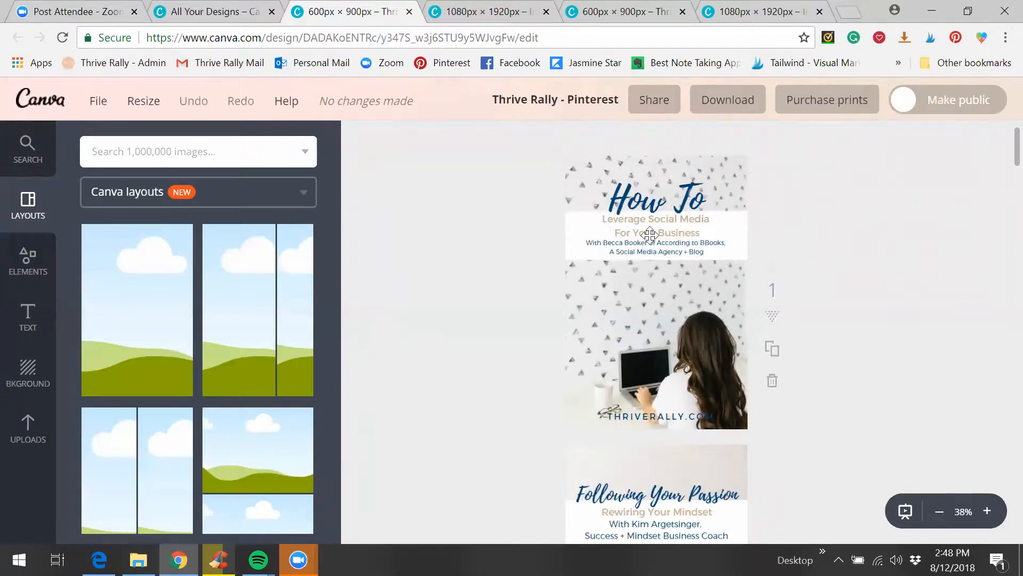
Step: Look through the Pinterest graphics on pages 1 to 4, comparing their shared layout, fonts and brand colors
scroll(653, 300, down, 3)
scroll(652, 299, down, 8)
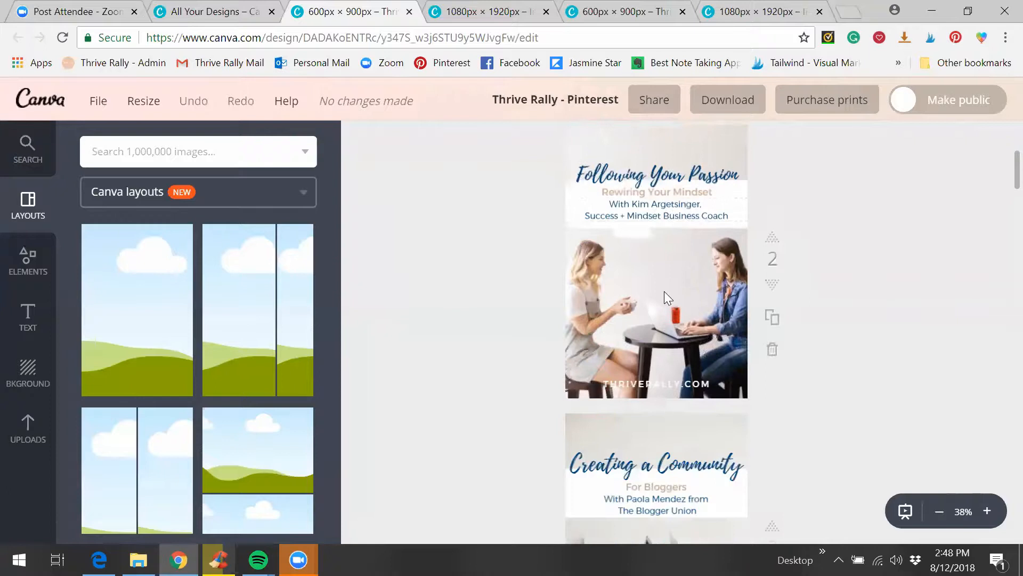
scroll(665, 291, up, 10)
scroll(666, 290, down, 9)
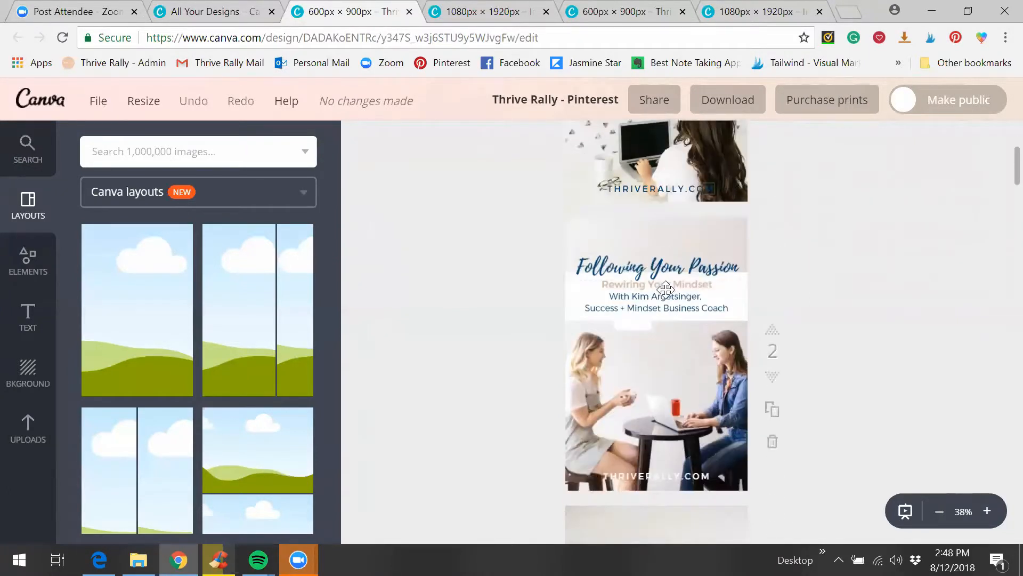
scroll(674, 276, down, 6)
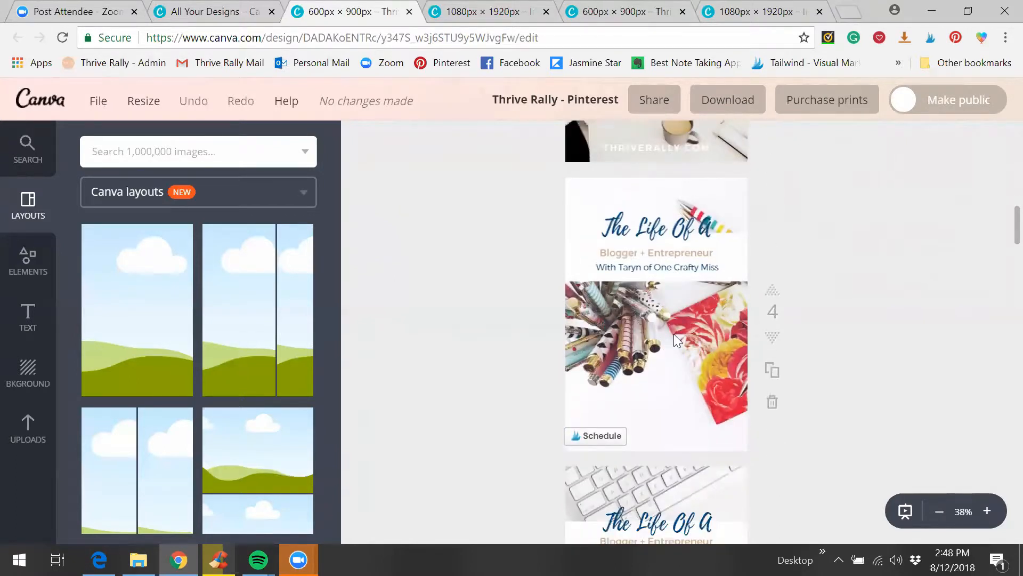
Step: Look through the Pinterest graphics on pages 4 to 9 and back to page 1, comparing their title fonts, overlay bands and colors
scroll(674, 333, down, 6)
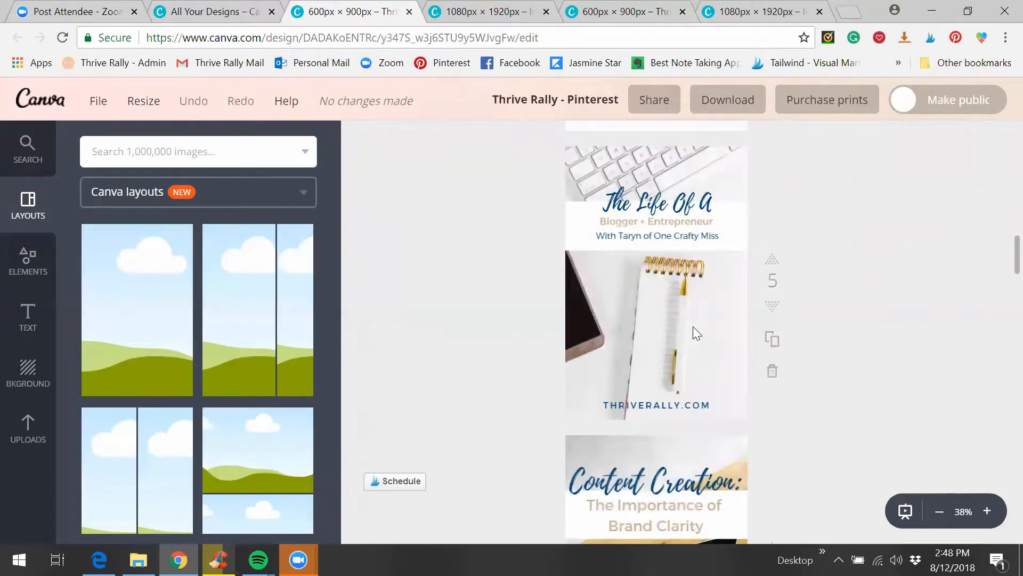
scroll(698, 320, down, 6)
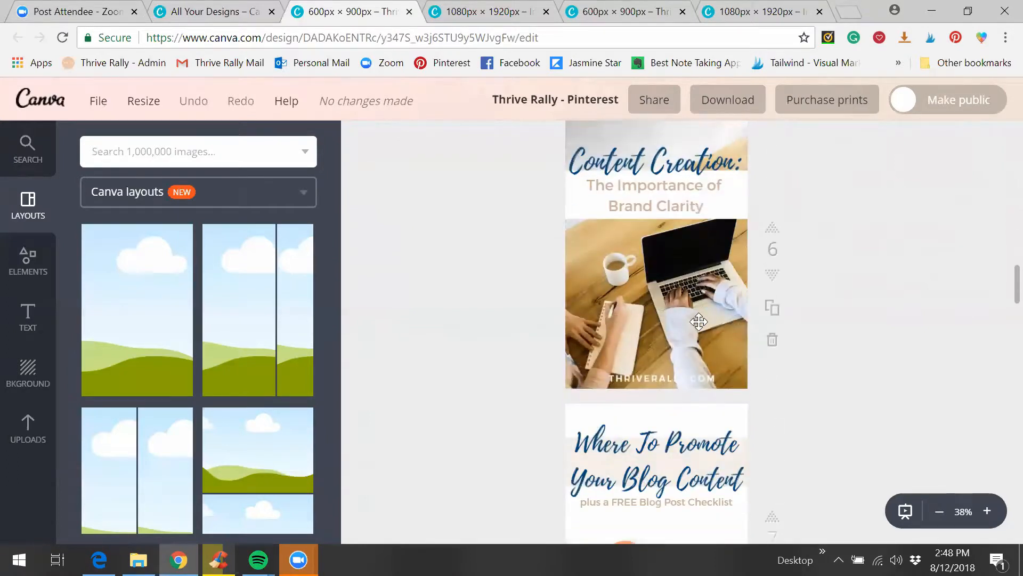
scroll(691, 296, down, 2)
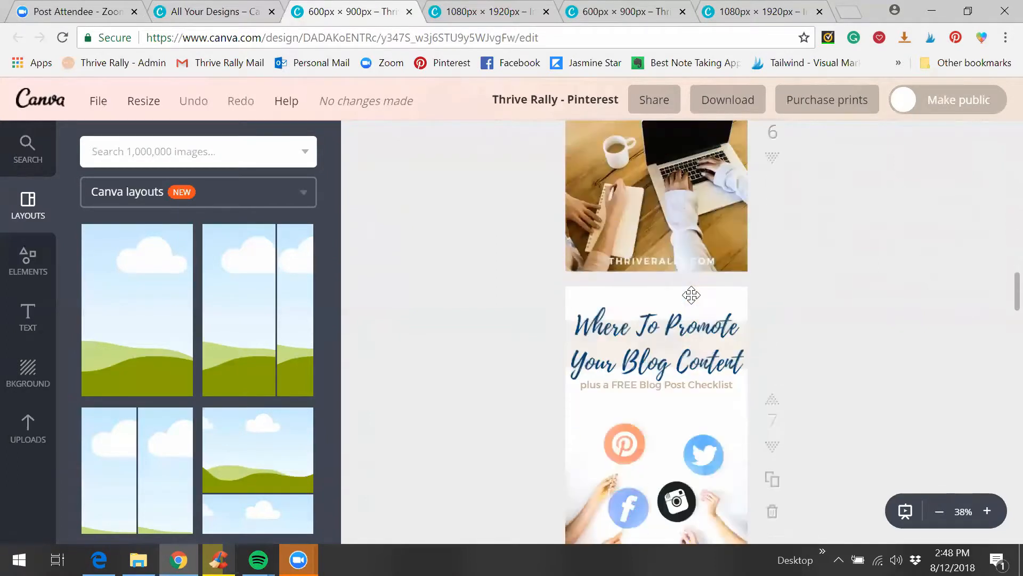
scroll(691, 295, down, 4)
scroll(786, 285, up, 3)
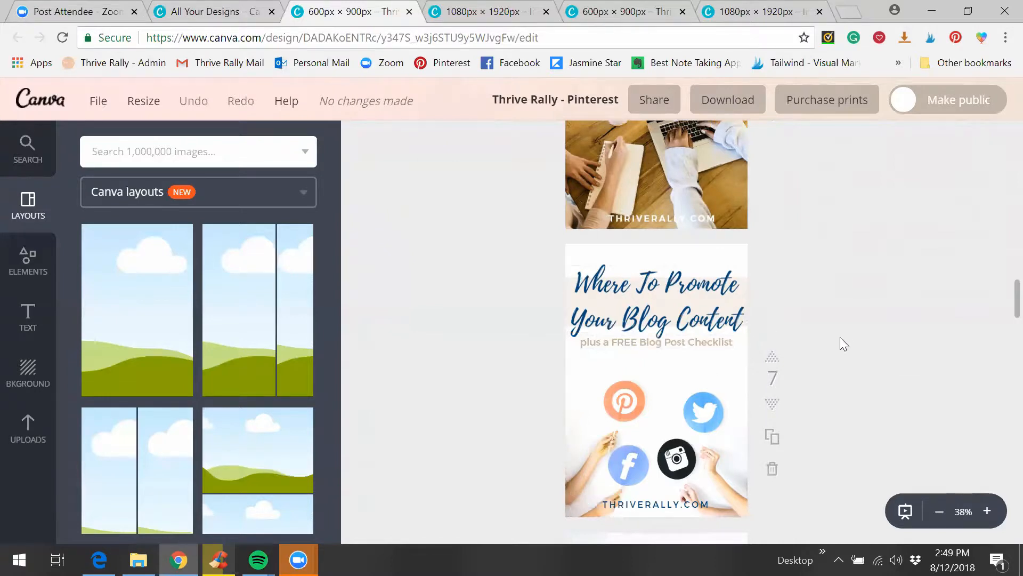
scroll(773, 351, down, 5)
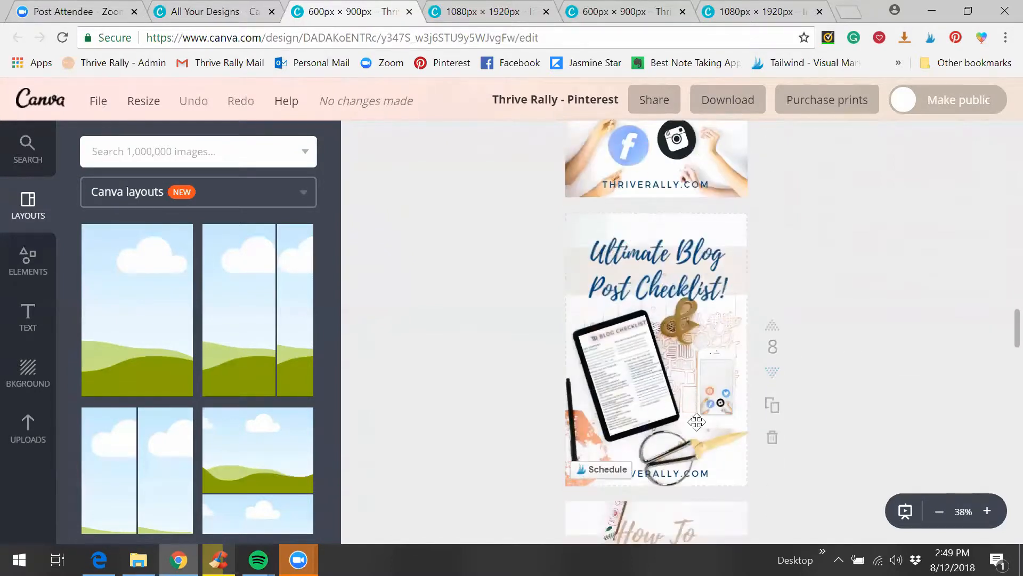
scroll(697, 421, down, 6)
scroll(708, 395, up, 6)
scroll(711, 393, up, 12)
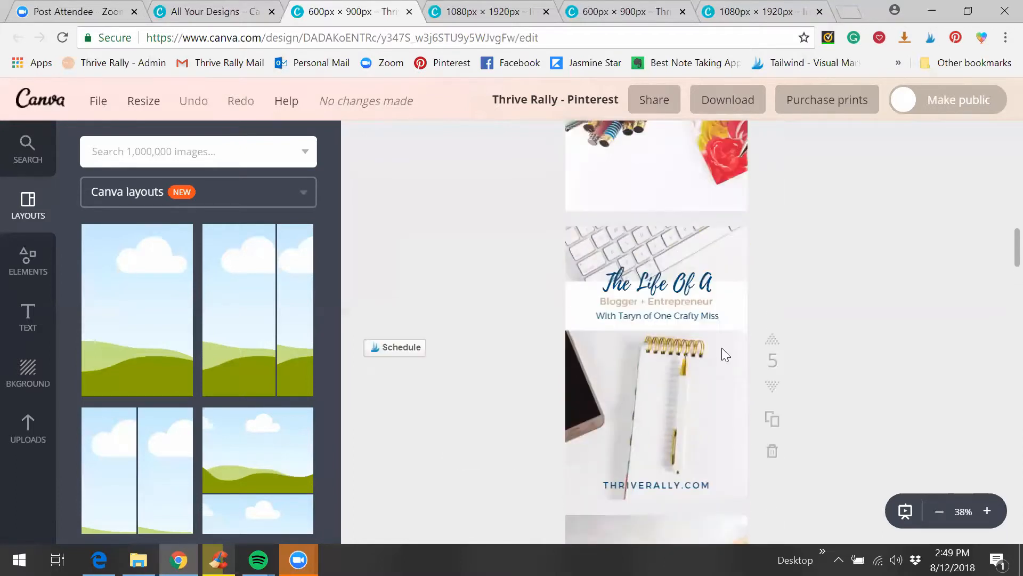
scroll(726, 353, up, 8)
scroll(712, 327, up, 8)
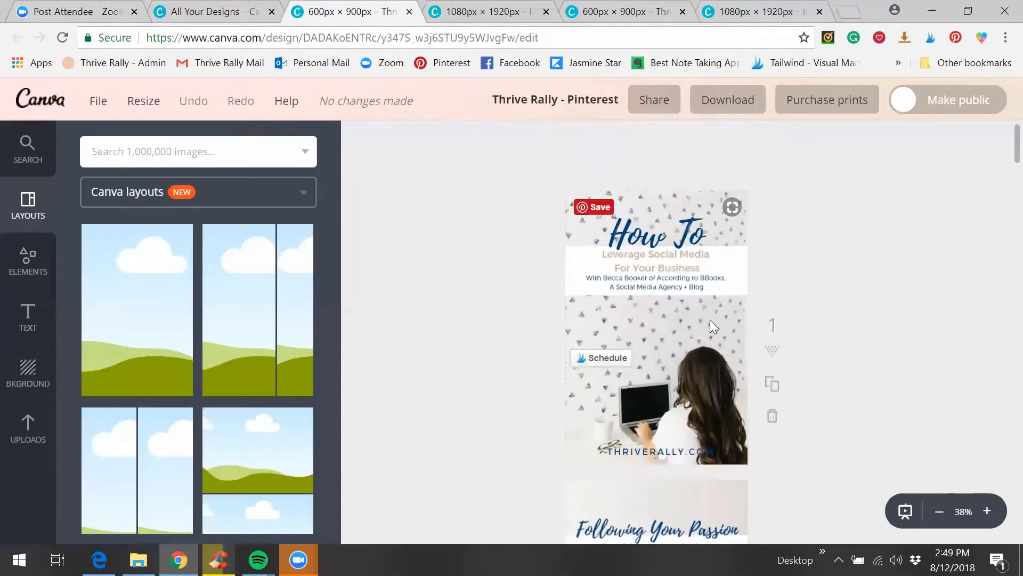
Step: Close the Thrive Rally - Pinterest design and return to the Instagram Stories - Examples design in a maximized window
click(969, 12)
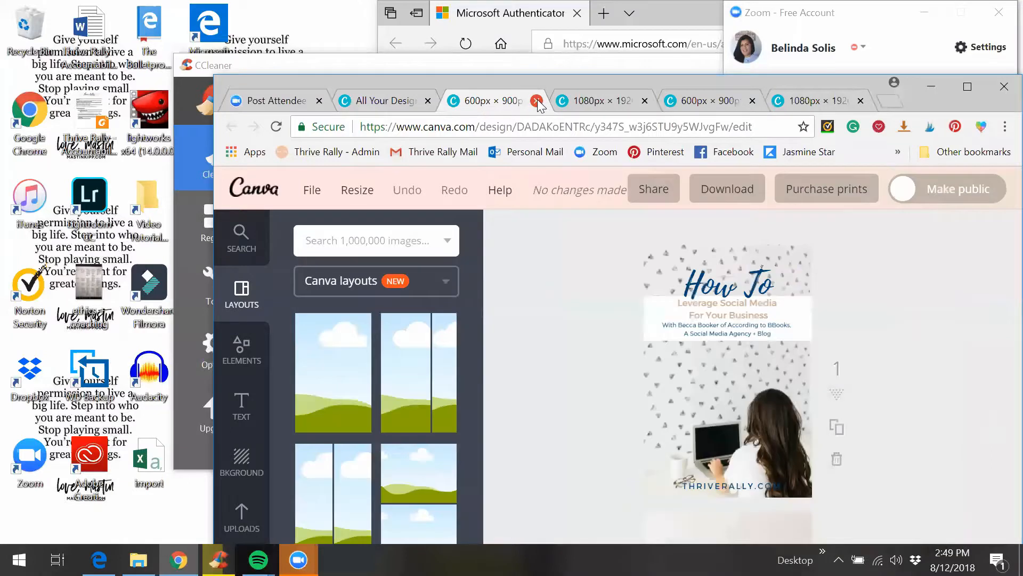
click(536, 101)
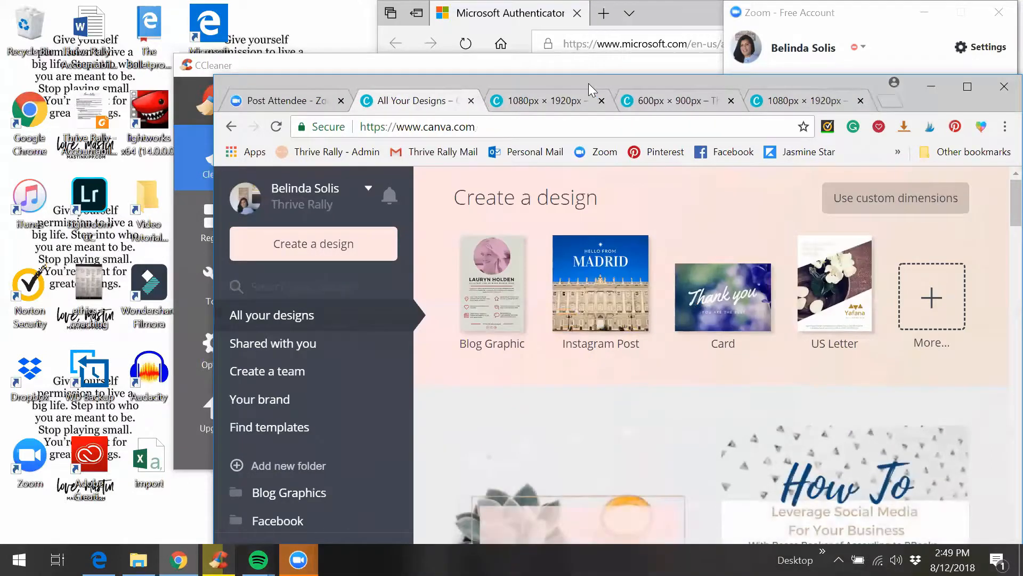
double_click(589, 83)
click(741, 18)
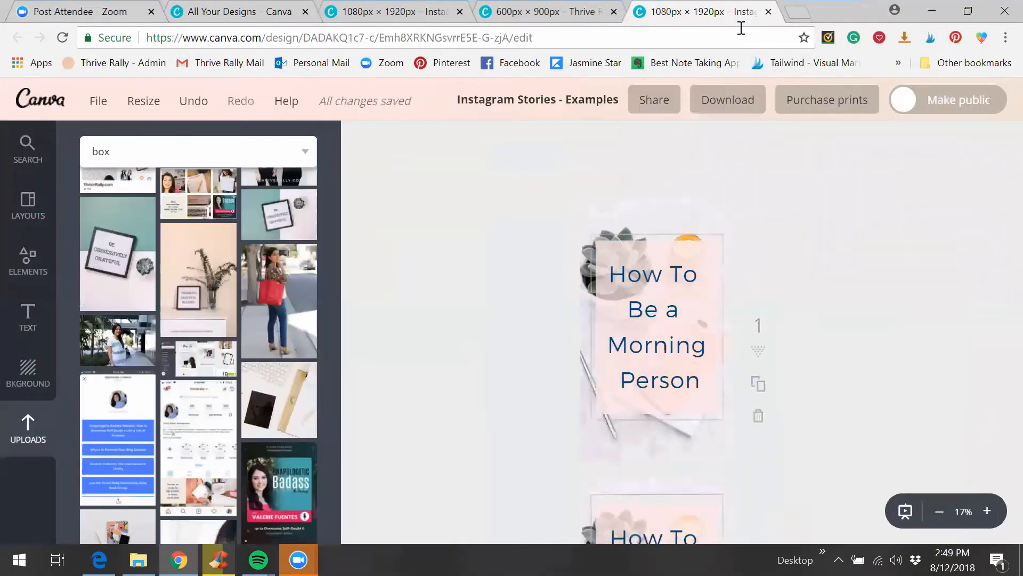
Step: Review the story designs down to page 6, comparing the numbered-tip layouts on pages 5 and 6
scroll(858, 260, down, 8)
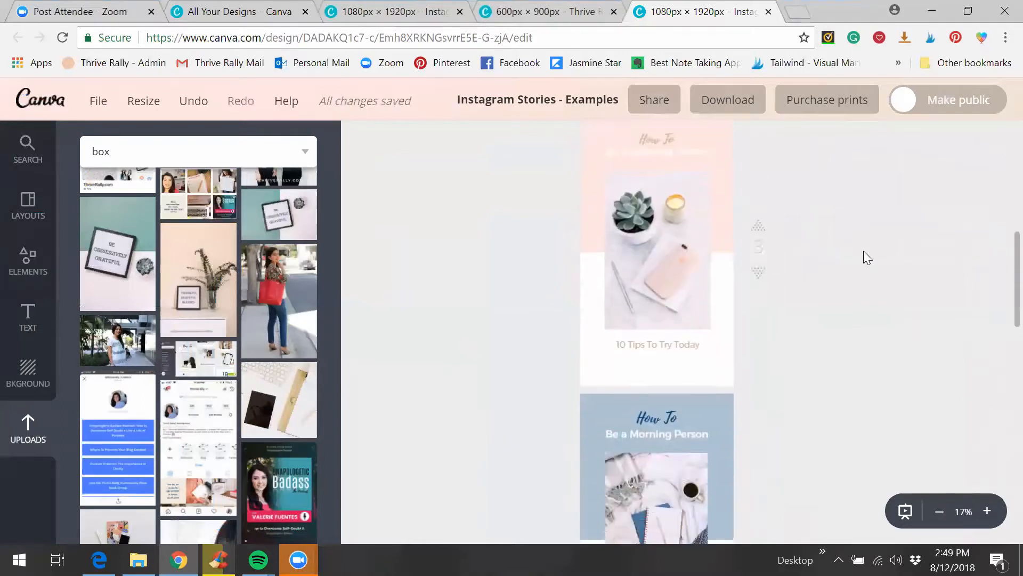
scroll(862, 246, down, 3)
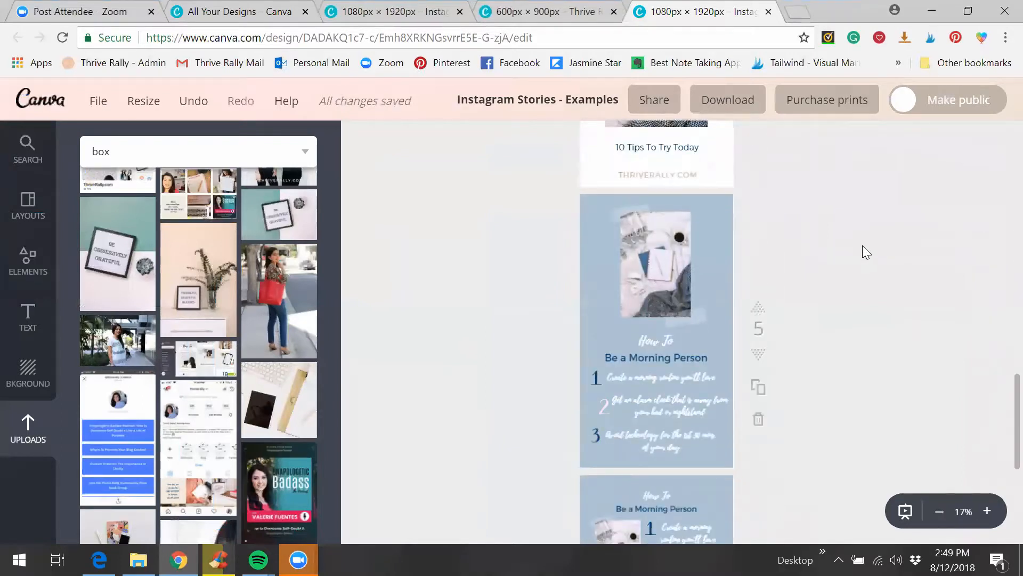
scroll(862, 252, down, 2)
scroll(863, 246, down, 4)
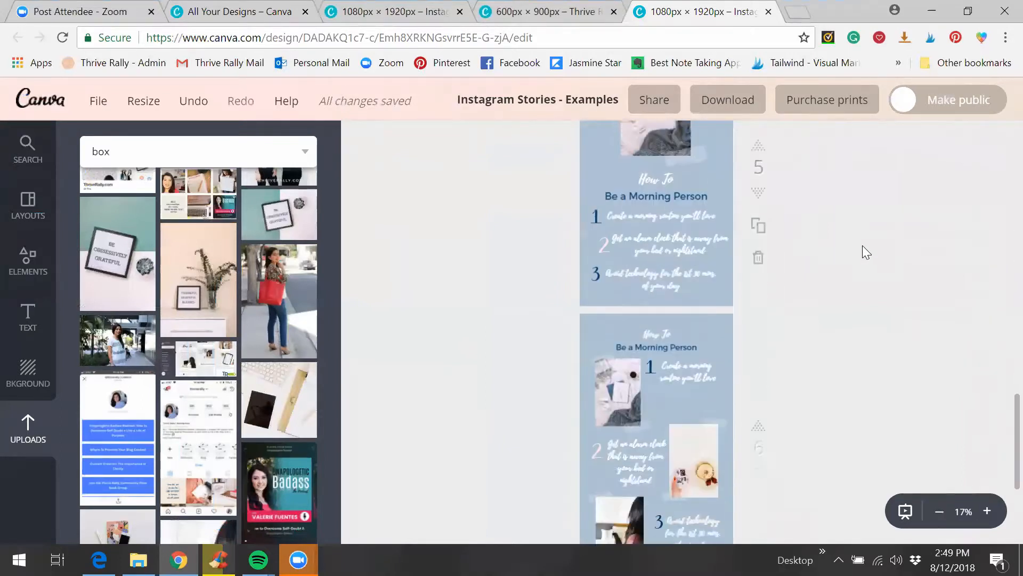
scroll(859, 287, up, 2)
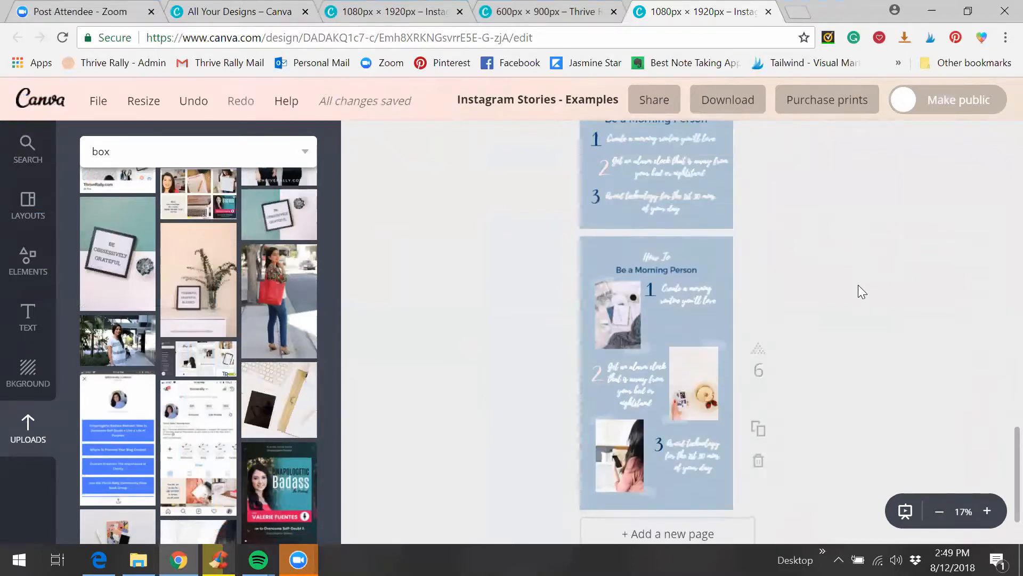
scroll(852, 294, down, 1)
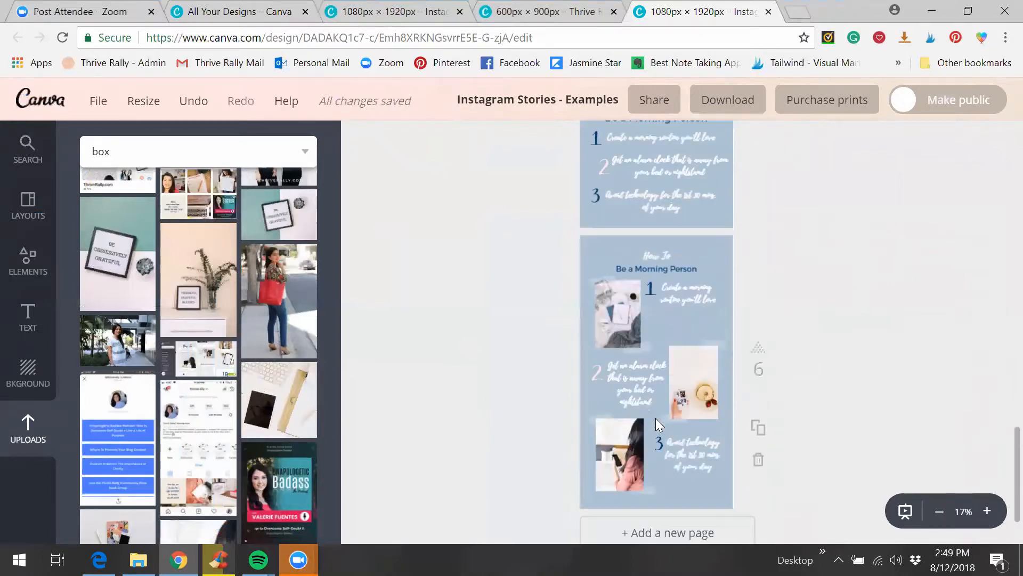
scroll(875, 273, up, 3)
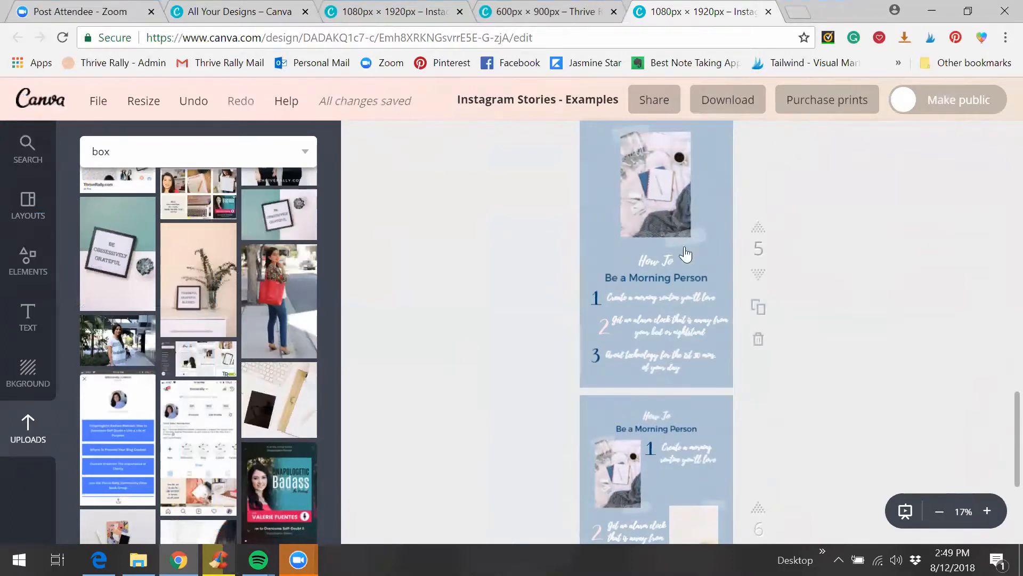
scroll(629, 193, up, 2)
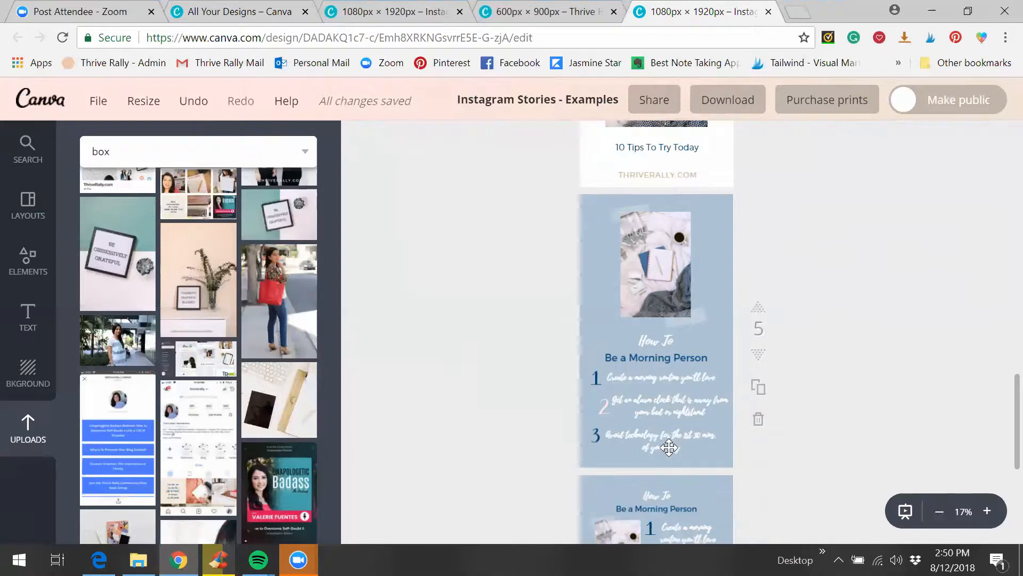
scroll(668, 378, down, 3)
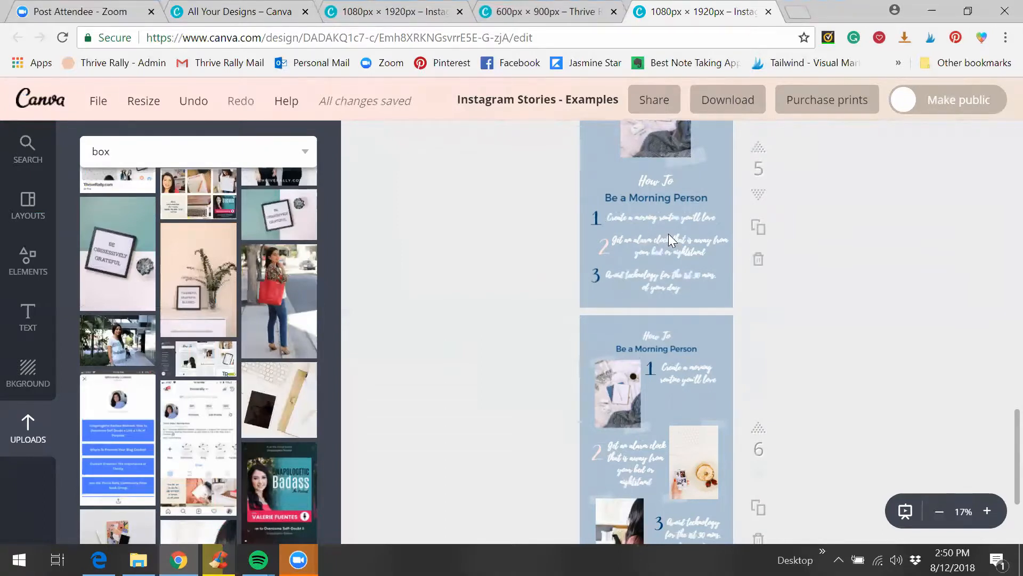
scroll(669, 234, up, 3)
scroll(669, 241, down, 2)
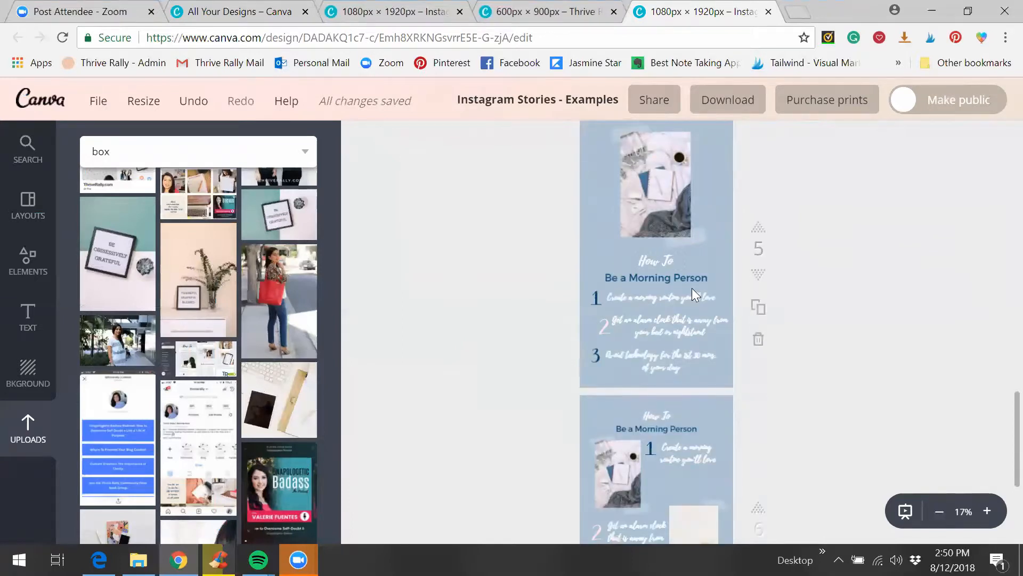
scroll(685, 286, up, 2)
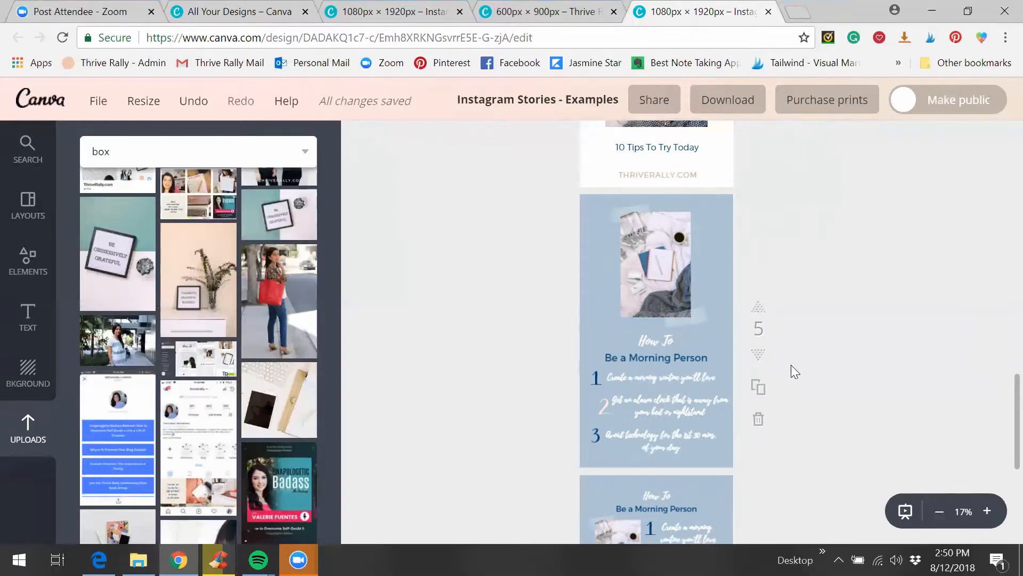
Step: Duplicate page 5 and clear the photo, text, numbers and blue background from the copy
click(759, 389)
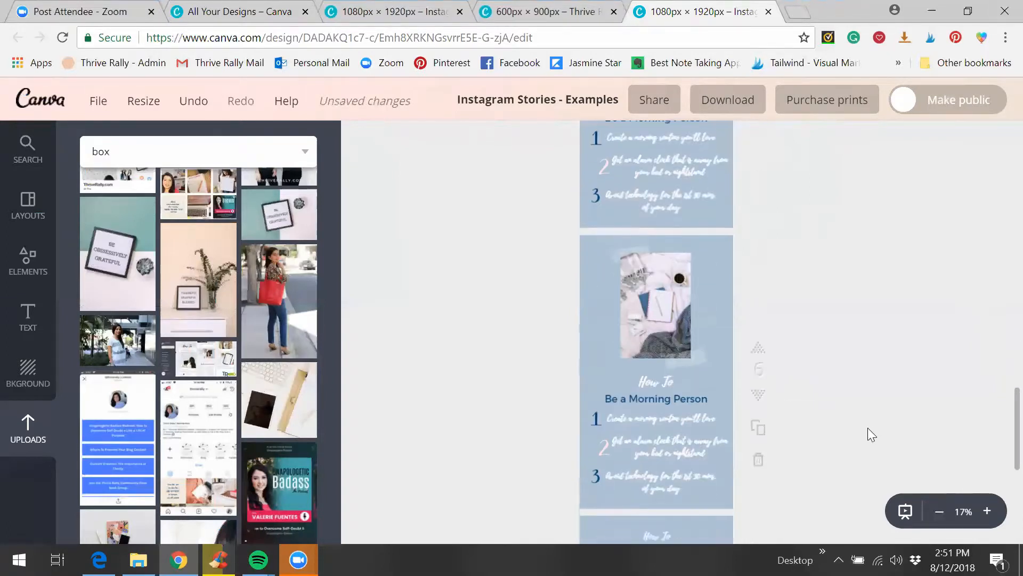
drag(589, 244, 700, 489)
key(Delete)
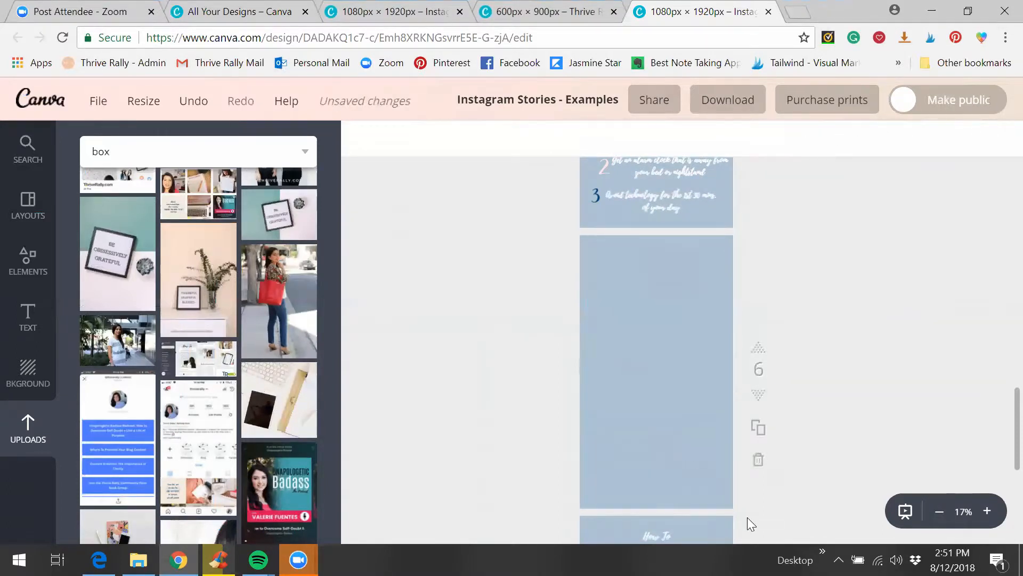
click(698, 392)
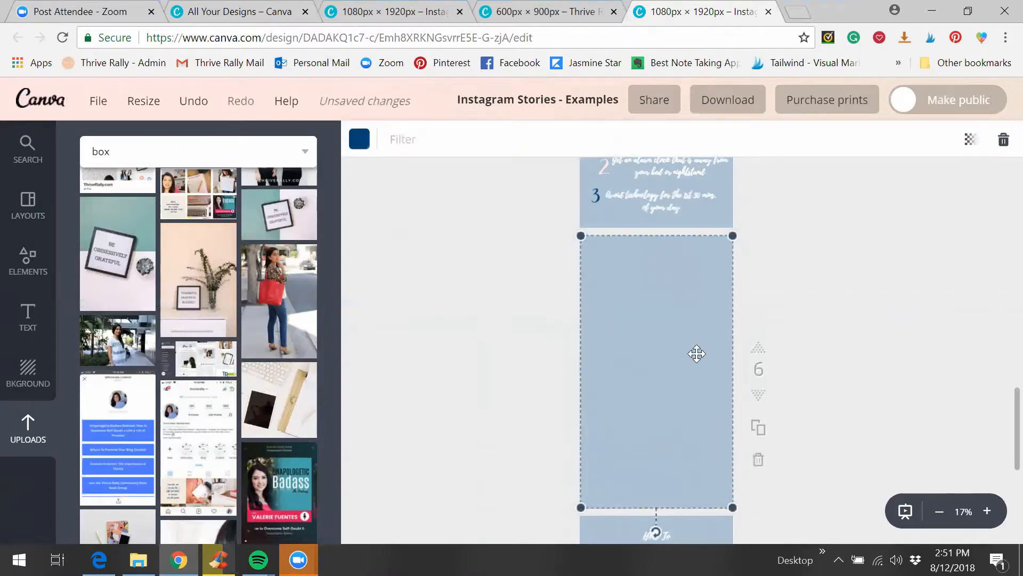
click(1005, 140)
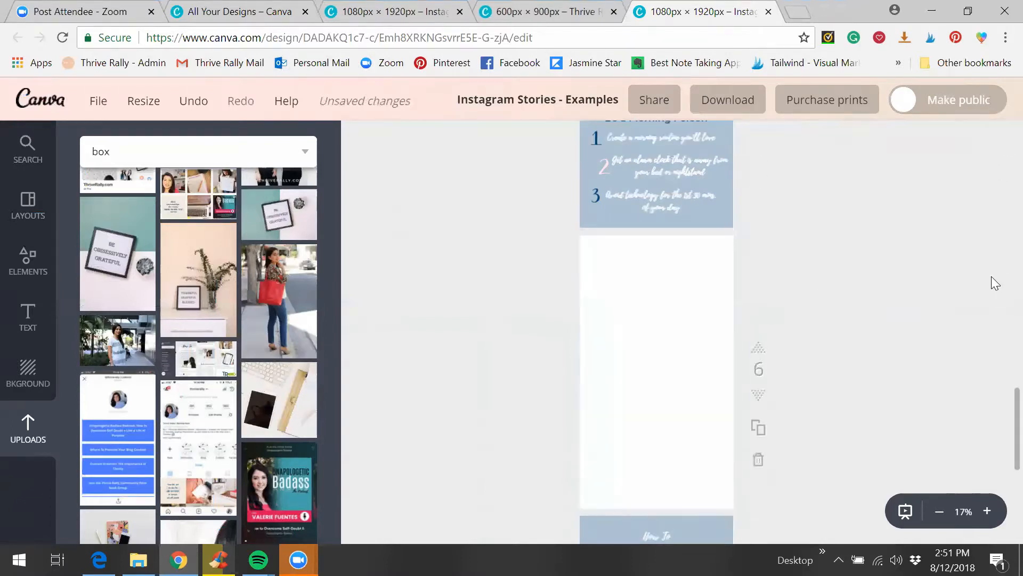
Step: Fill the blank page 6 background with the navy blue from the Thrive Rally colors
scroll(866, 315, up, 3)
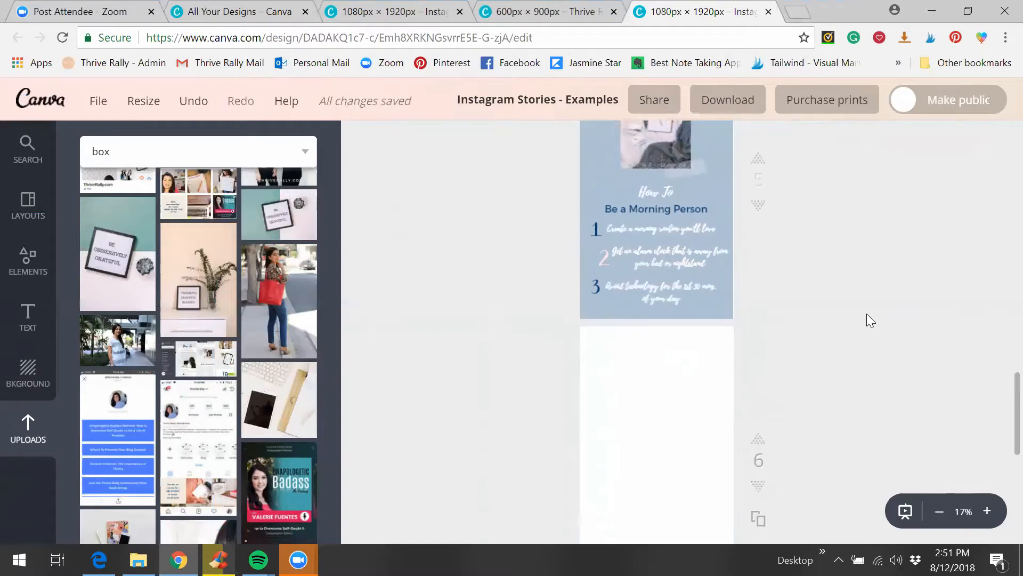
scroll(867, 315, down, 3)
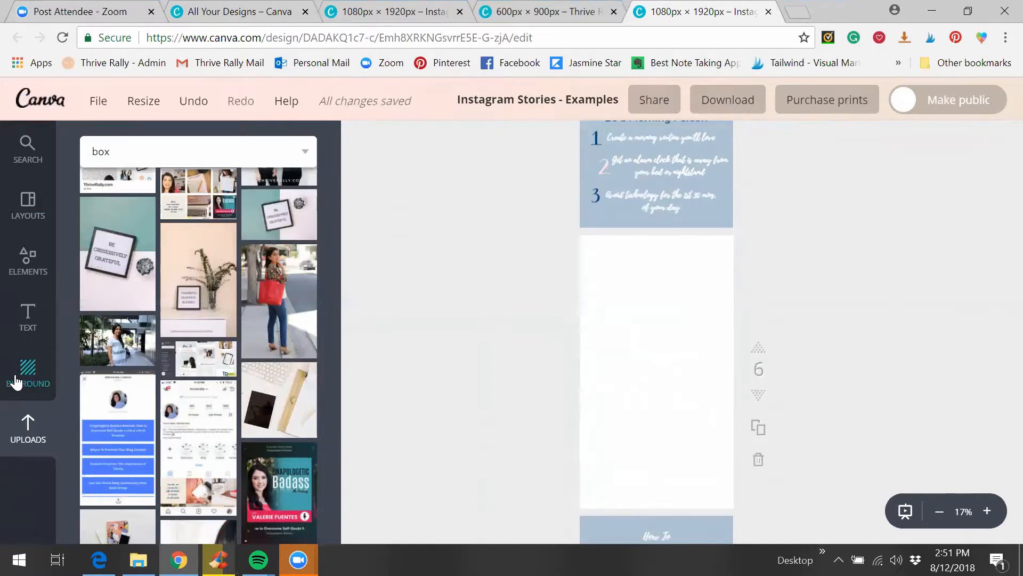
click(17, 381)
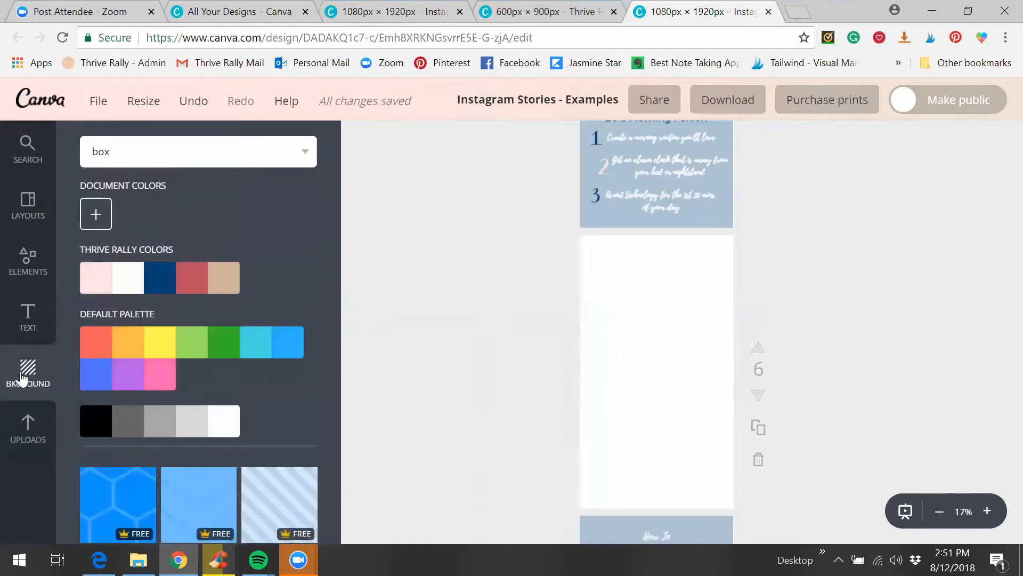
scroll(183, 328, down, 10)
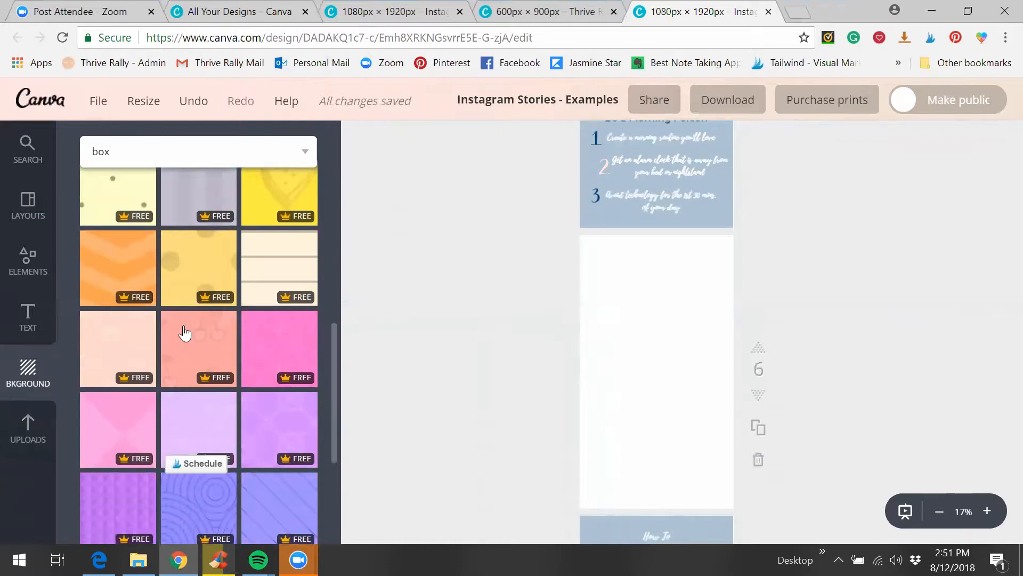
scroll(184, 333, up, 10)
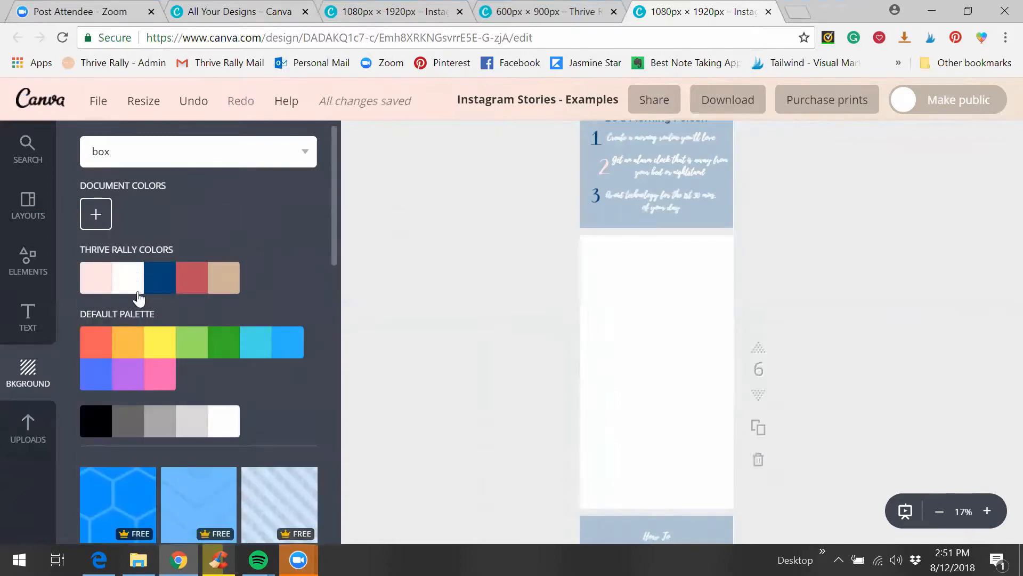
click(165, 288)
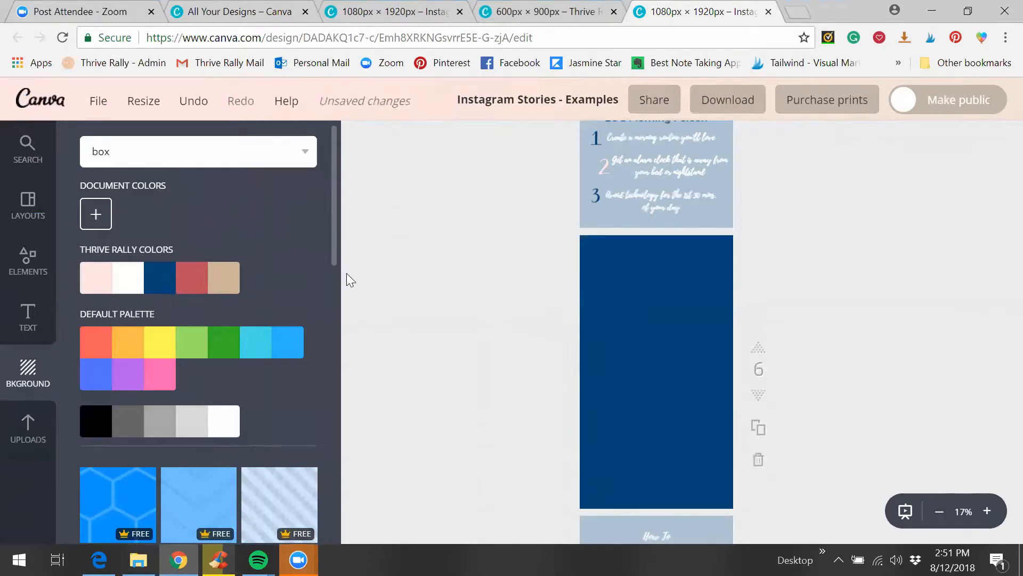
Step: Set the navy background's transparency on page 6 to 32 and compare its shade with page 5
click(666, 308)
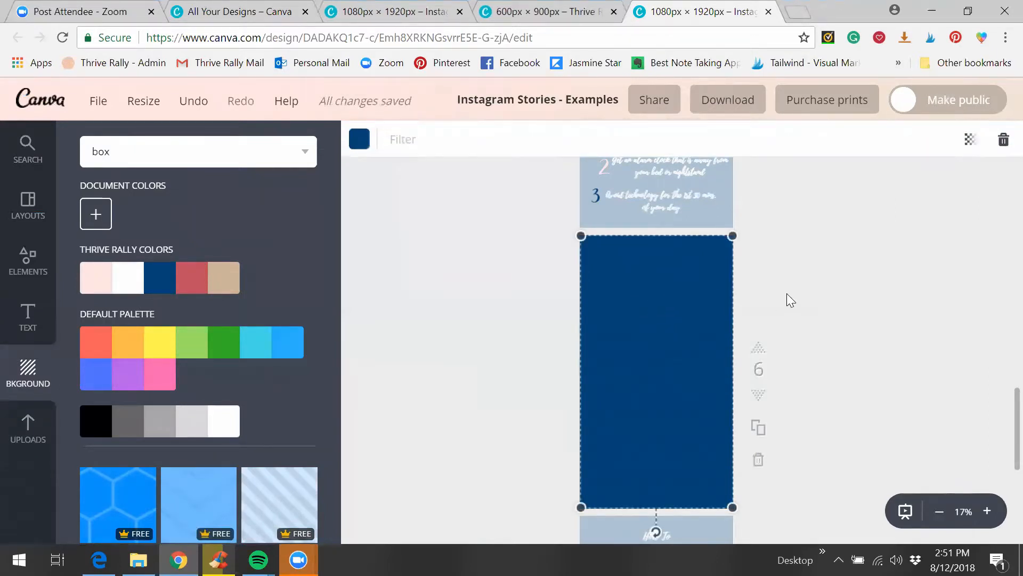
click(970, 139)
drag(943, 195, 866, 196)
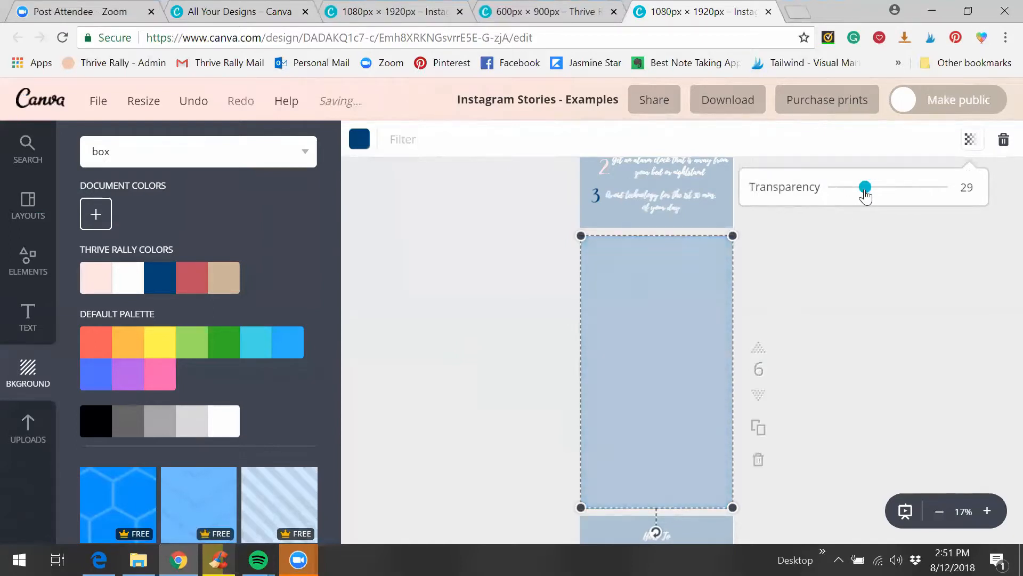
drag(869, 193, 870, 193)
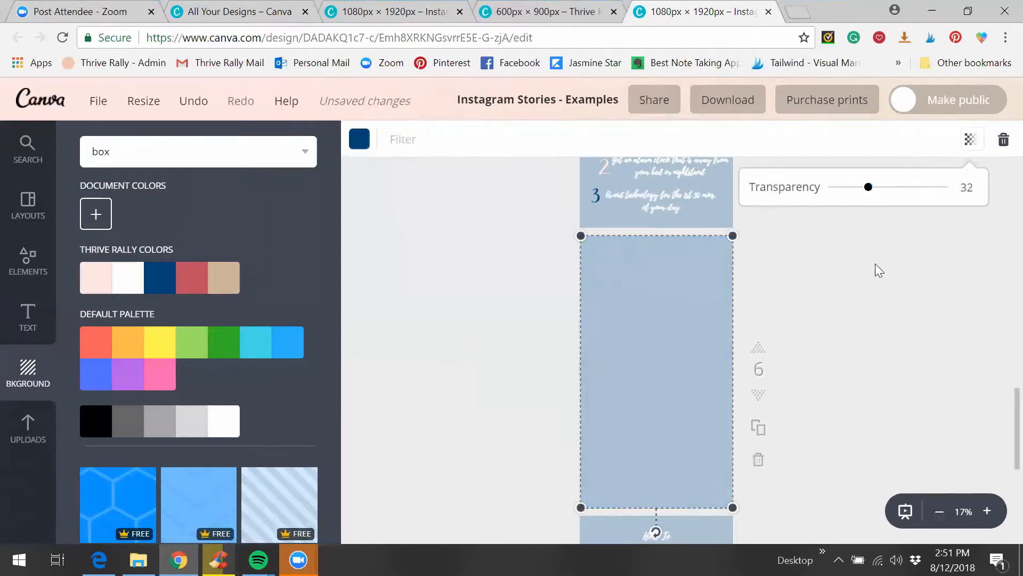
scroll(870, 267, up, 2)
scroll(870, 267, up, 3)
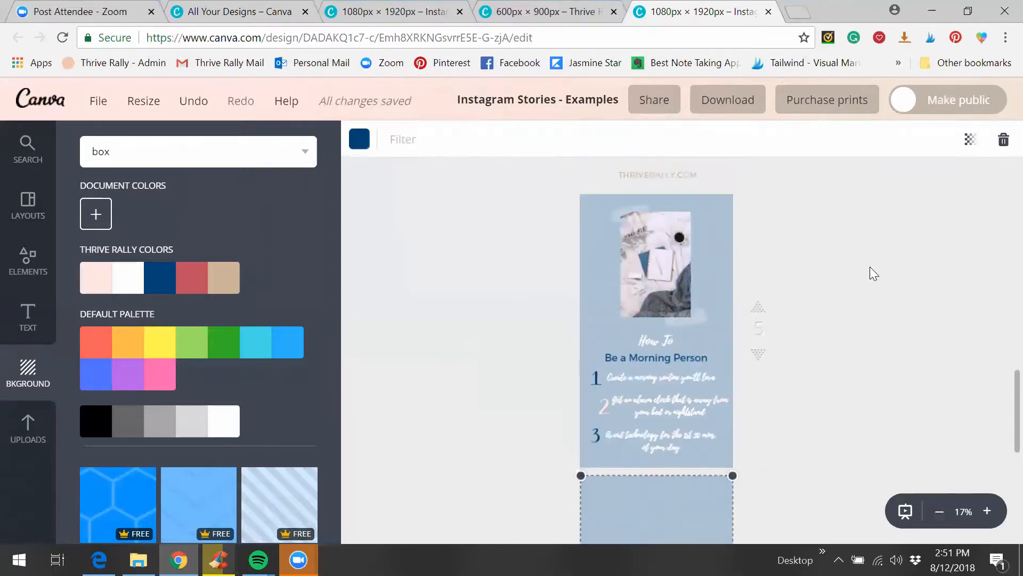
scroll(870, 267, down, 4)
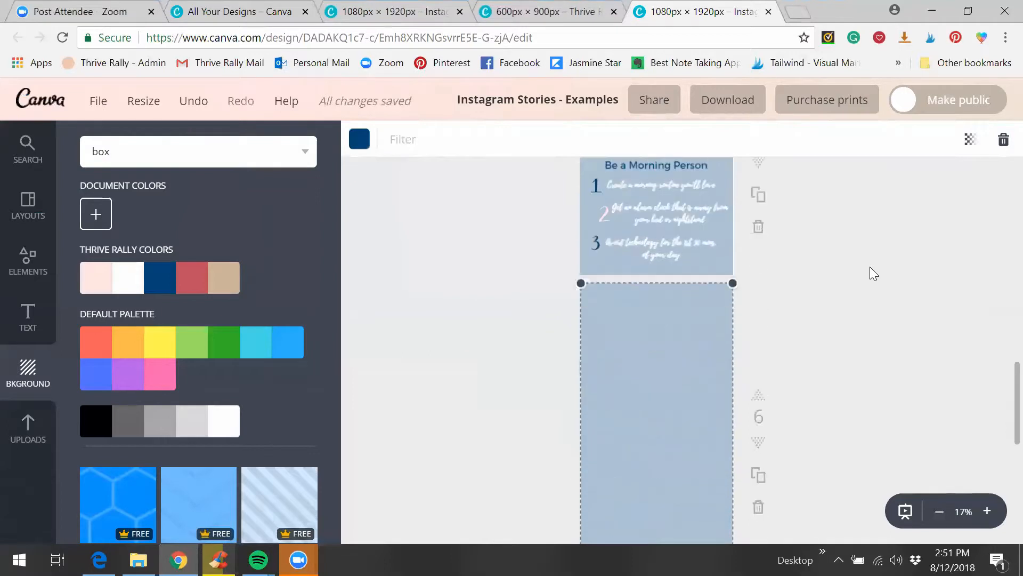
Step: Add the uploaded flat-lay photo of notebooks and coffee to page 6 and centre it near the page's upper edge
click(33, 426)
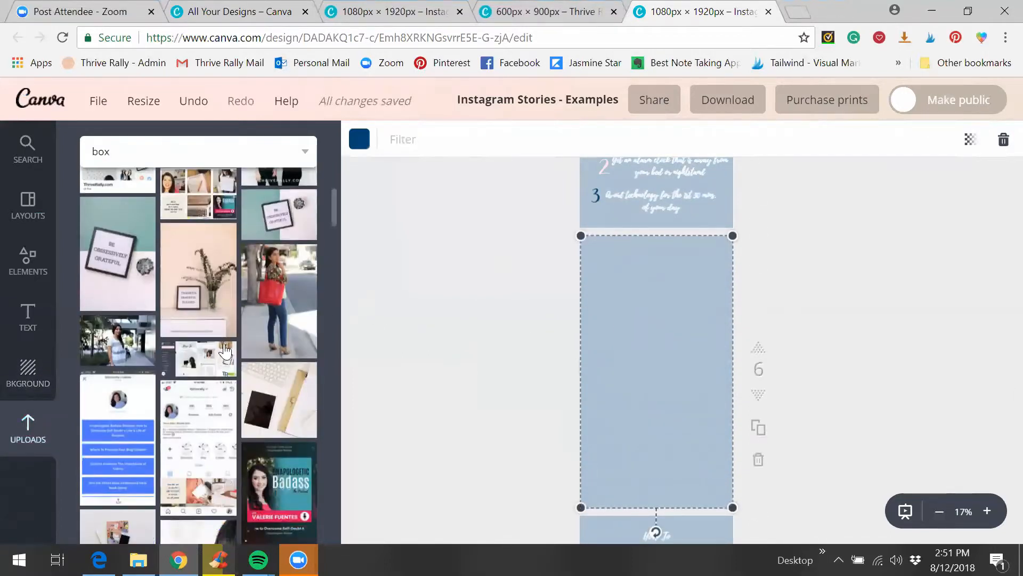
scroll(225, 347, up, 5)
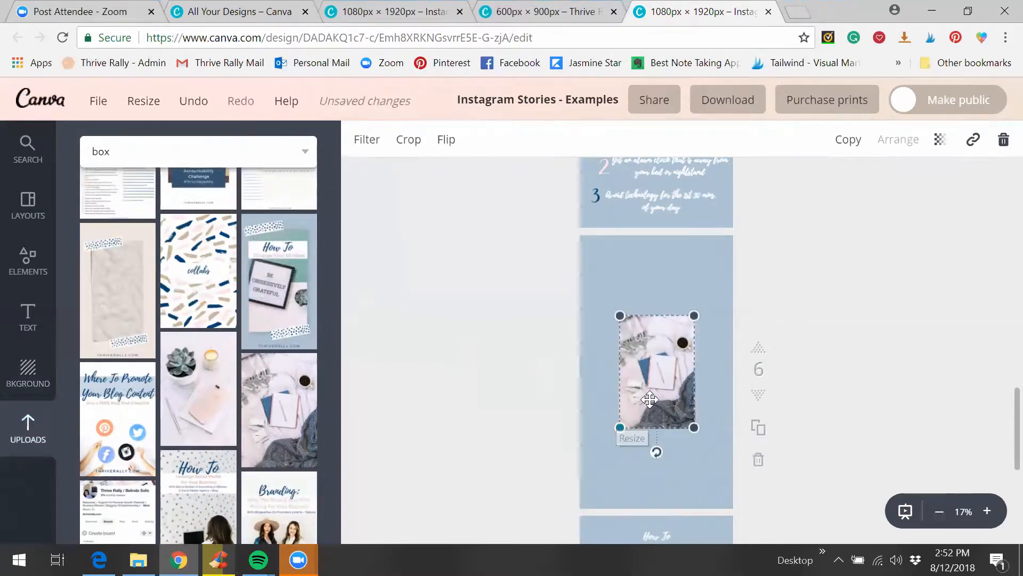
drag(650, 400, 648, 334)
click(830, 305)
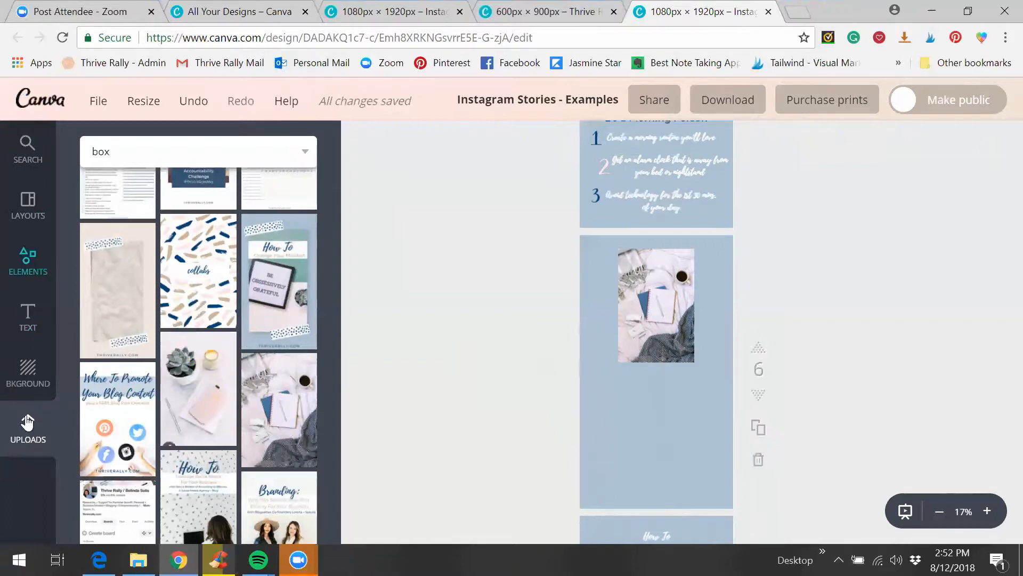
Step: Browse the washi tape illustrations and examine the tape on page 5's photo corners in full-screen preview
click(130, 147)
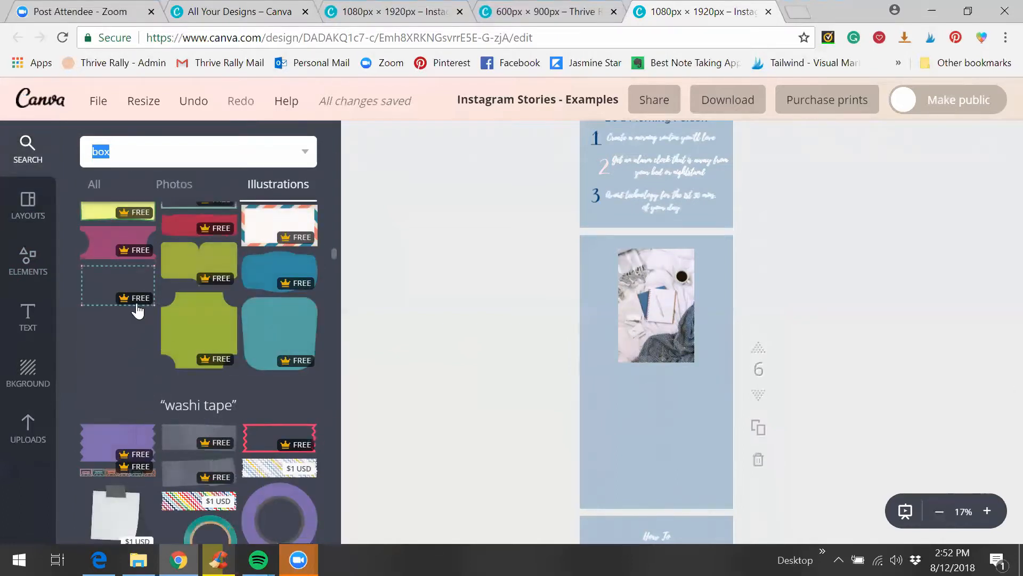
scroll(137, 306, down, 3)
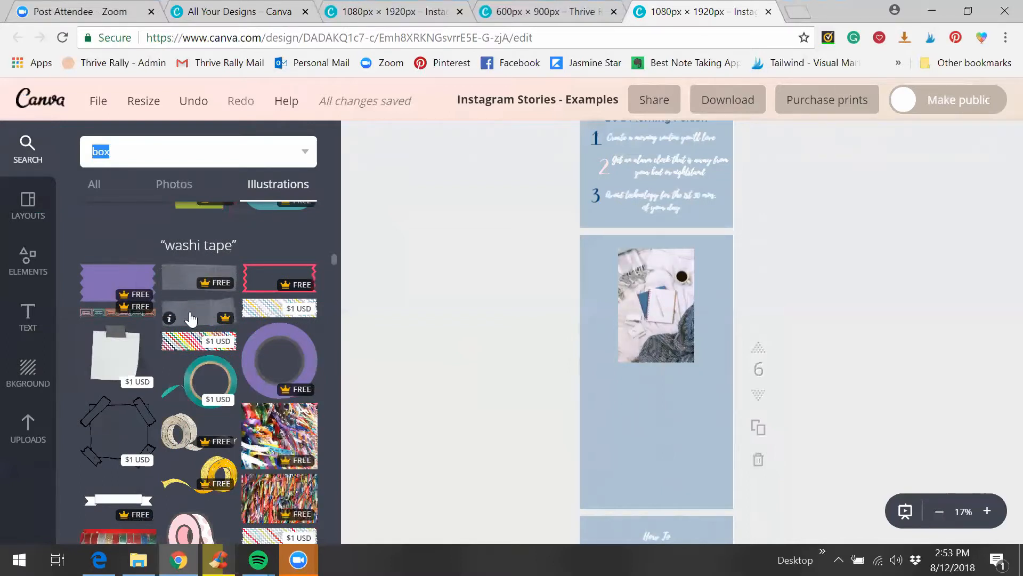
scroll(707, 352, up, 4)
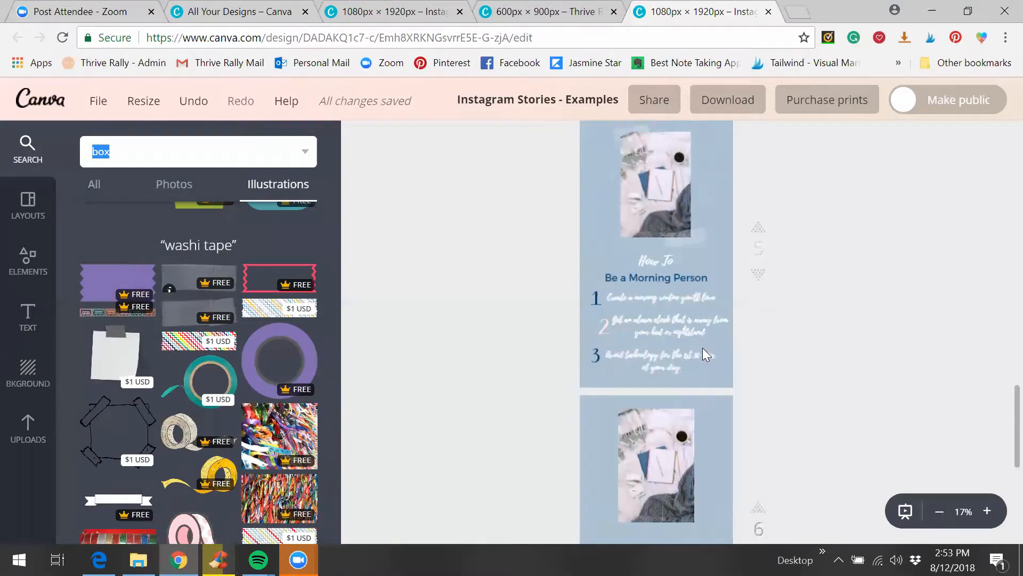
click(717, 274)
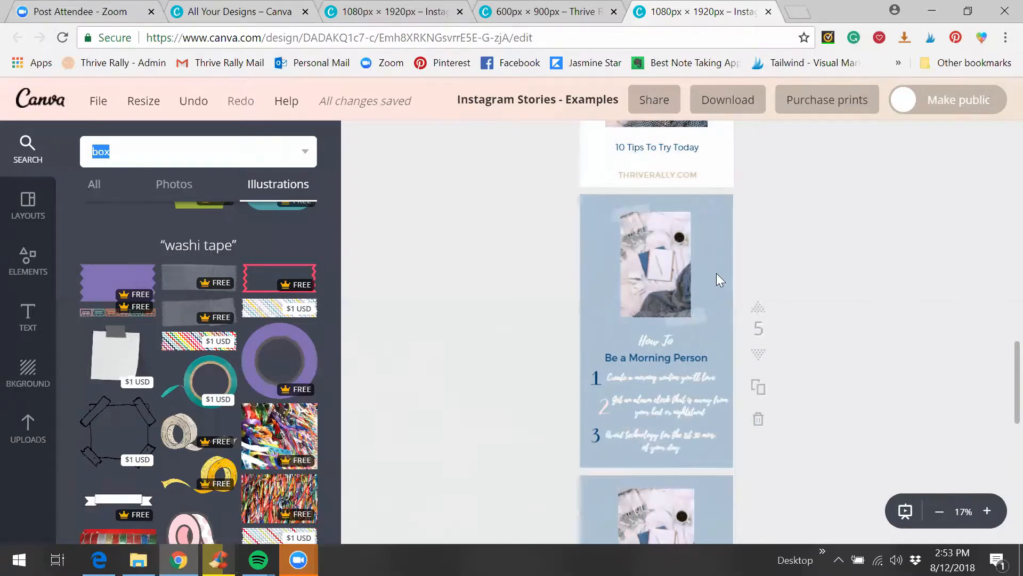
click(906, 511)
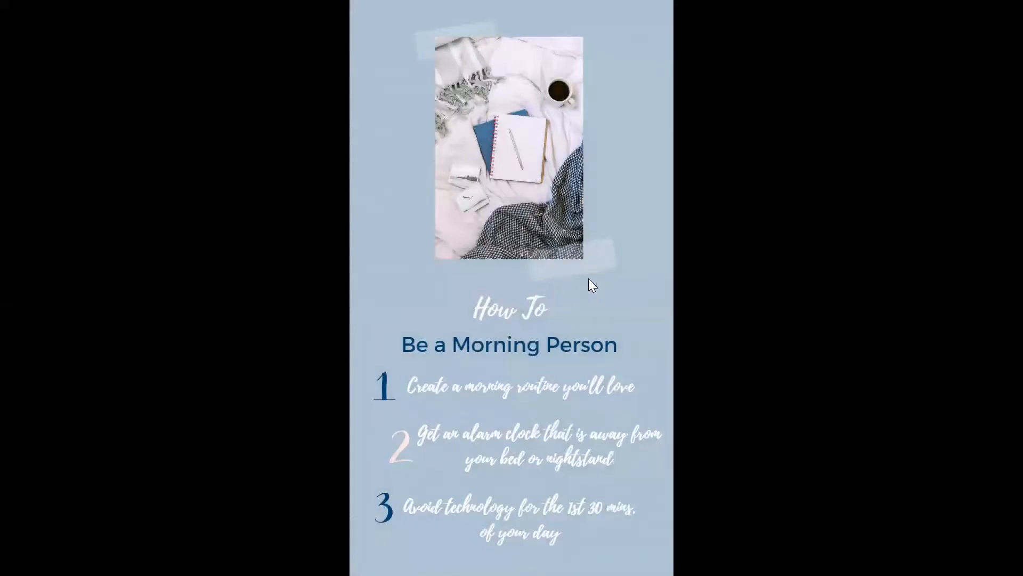
key(Escape)
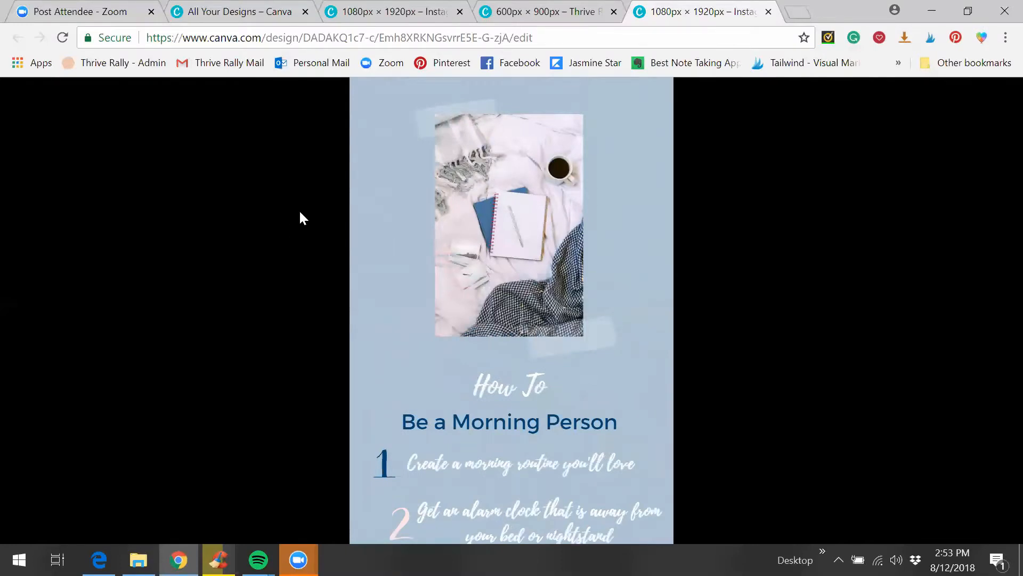
key(Escape)
scroll(405, 329, down, 2)
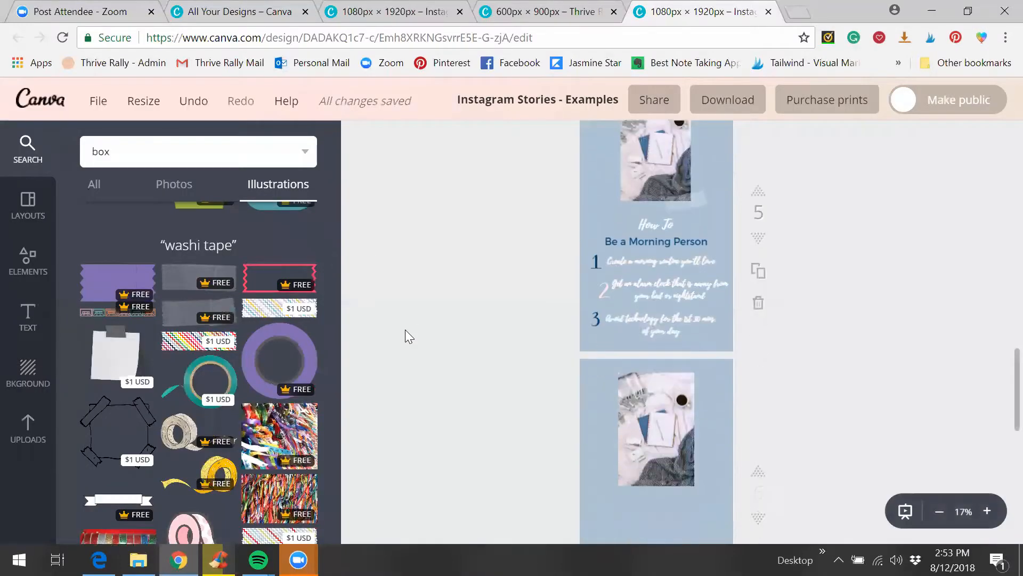
scroll(402, 329, down, 3)
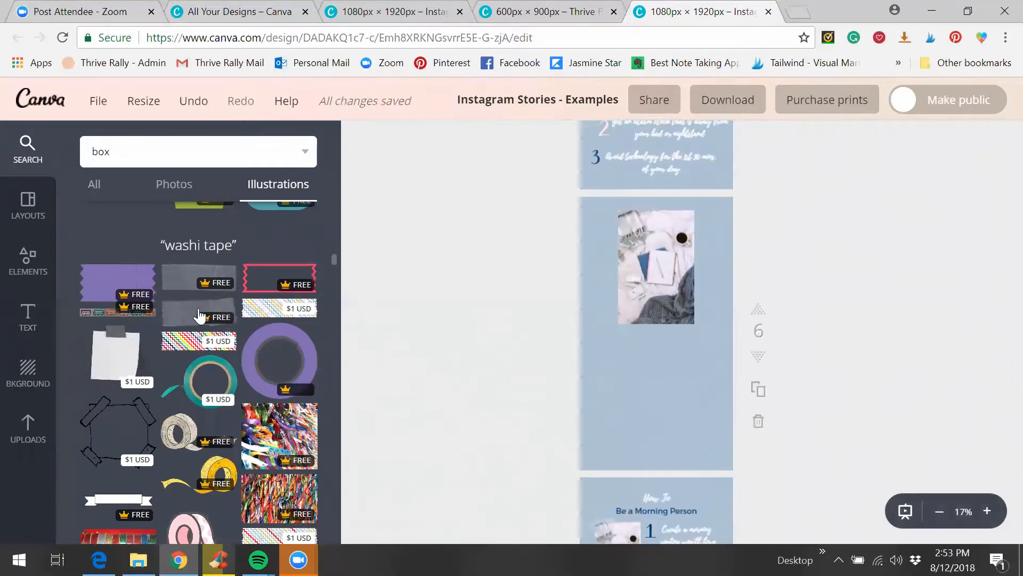
Step: Add a square shape to page 6 and shrink it to a small, flat pink rectangle beside the photo
click(24, 269)
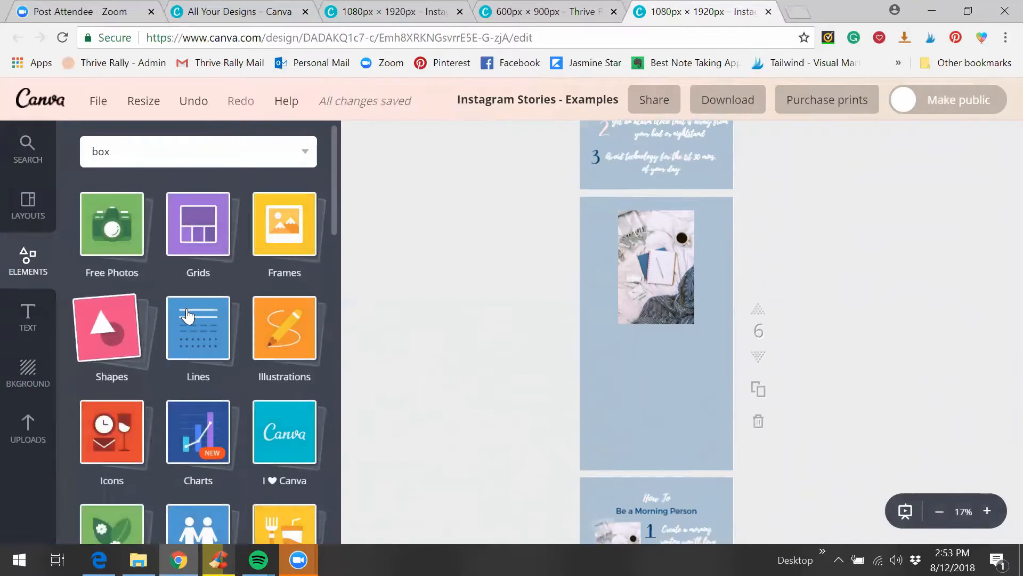
click(112, 341)
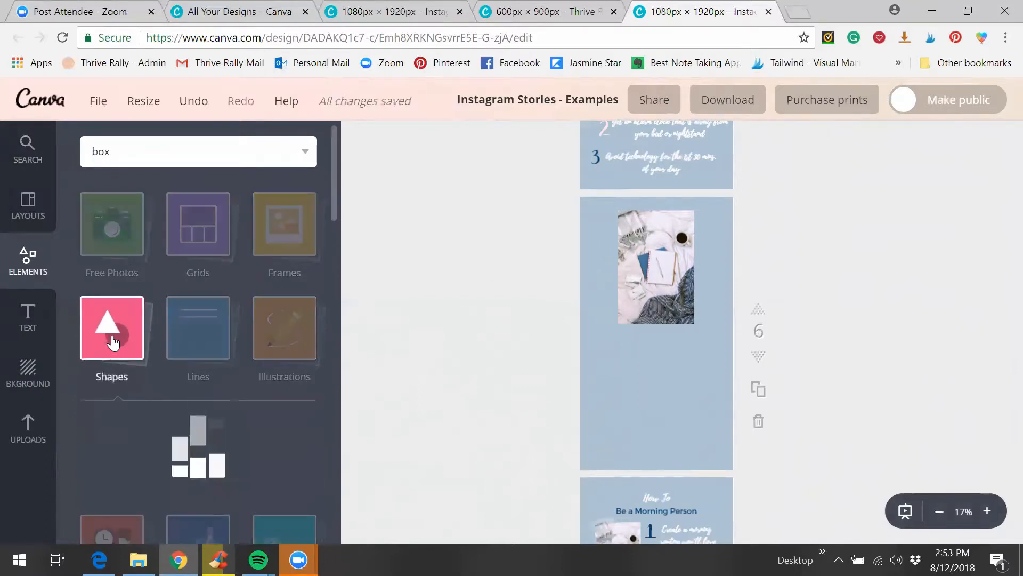
drag(122, 361, 618, 315)
drag(729, 407, 603, 278)
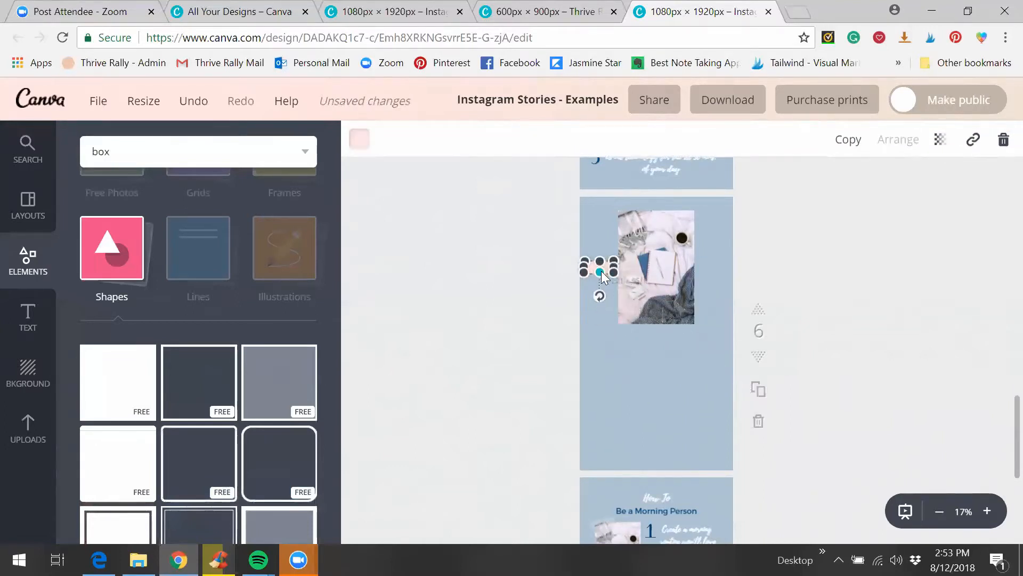
click(659, 472)
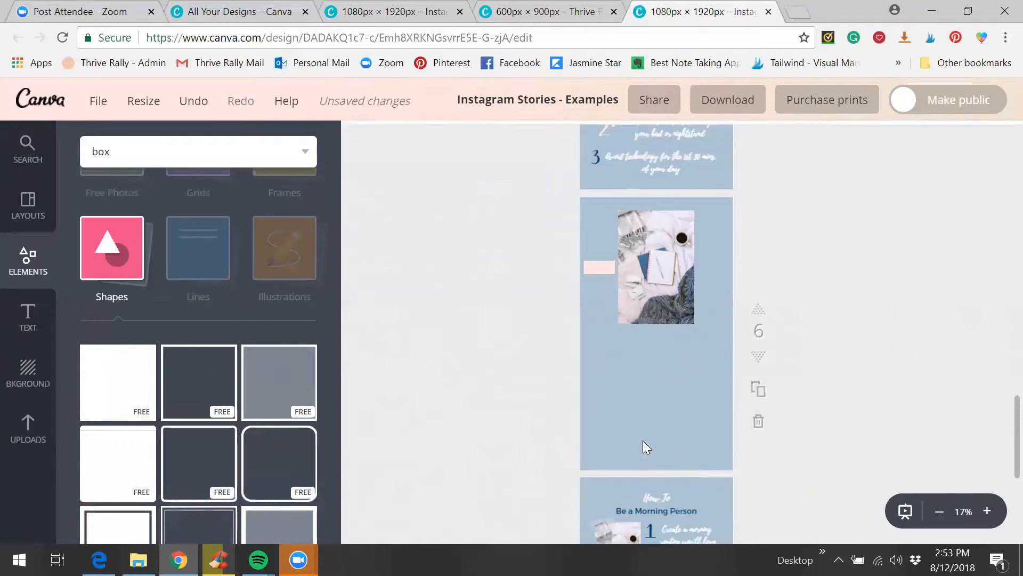
Step: Place the small pink rectangle over the photo's upper-left corner and tilt it slightly like a strip of tape
click(603, 268)
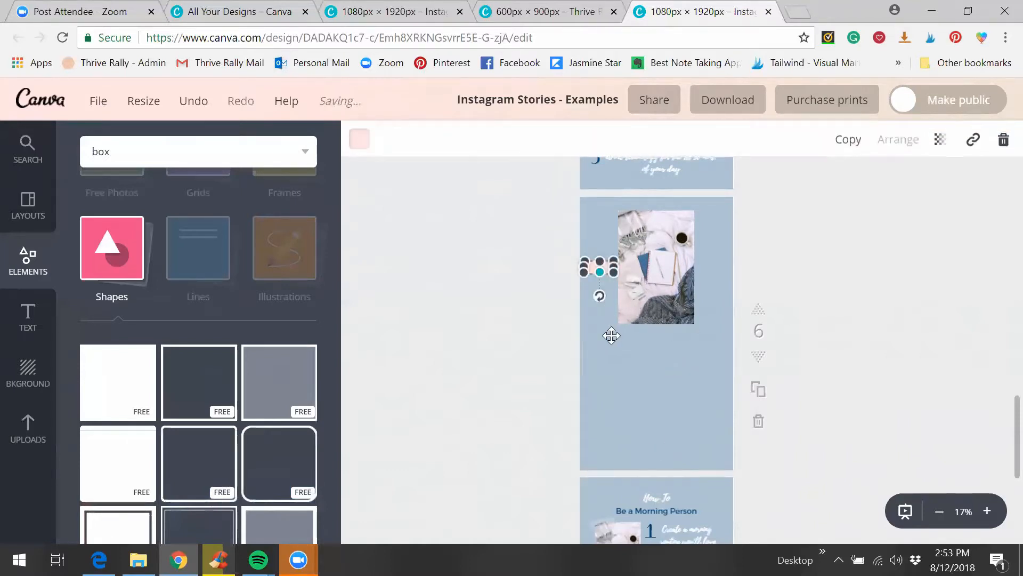
click(604, 267)
drag(620, 228, 619, 211)
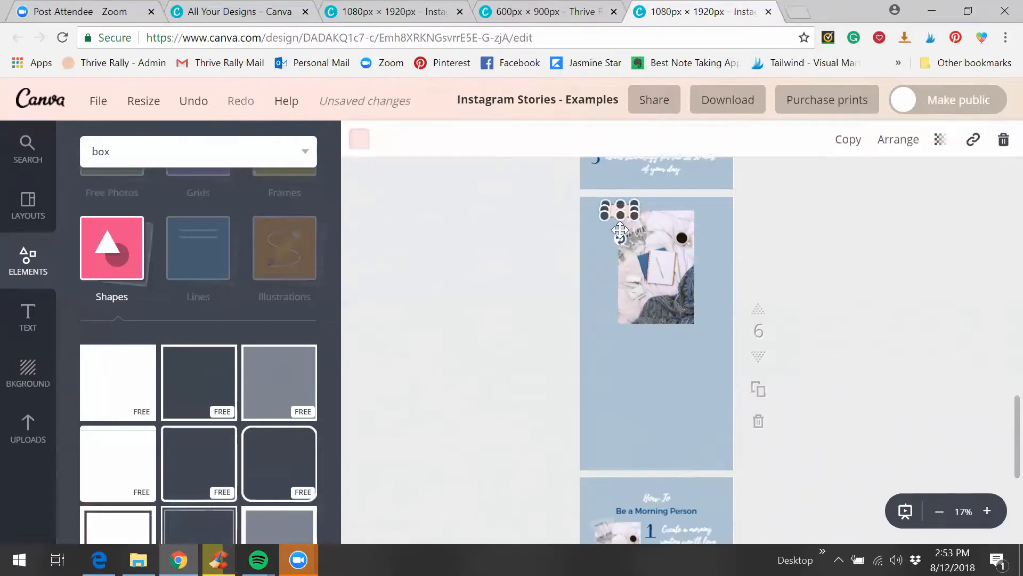
drag(620, 239, 625, 239)
Step: Duplicate the pink strip onto the photo's lower-right corner, straighten it, and preview page 6 full screen
click(844, 147)
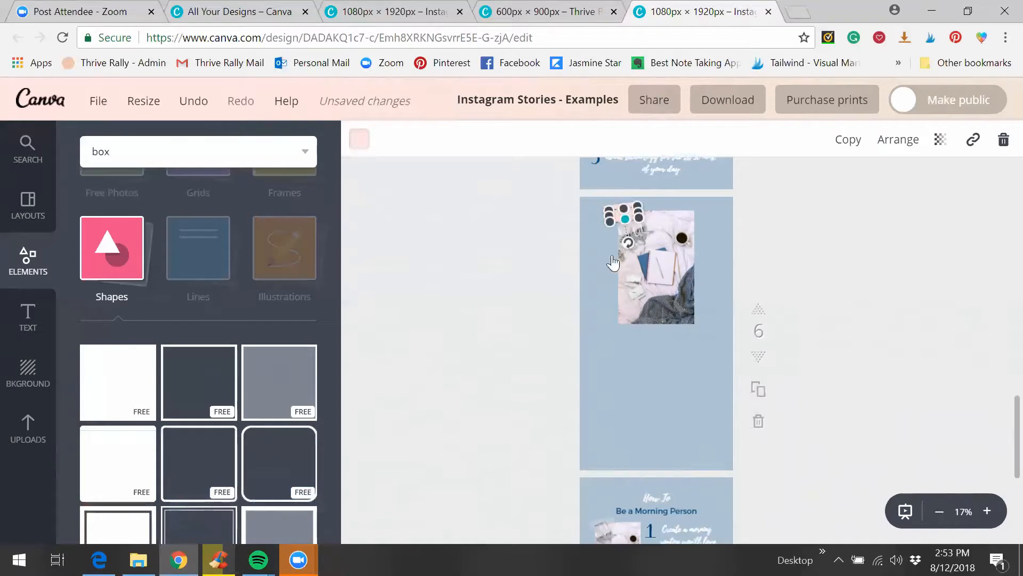
drag(622, 221, 698, 351)
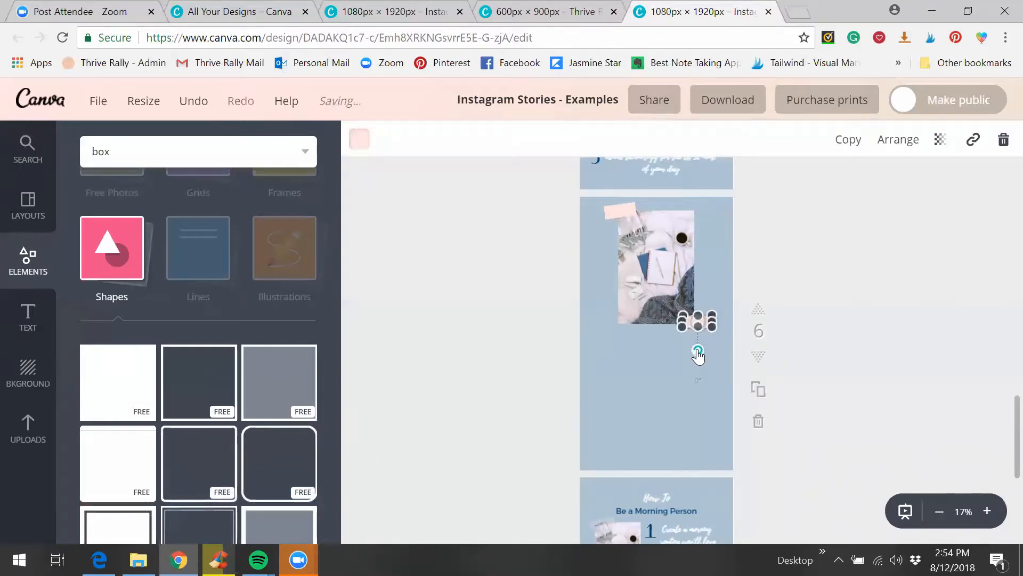
click(911, 301)
click(905, 519)
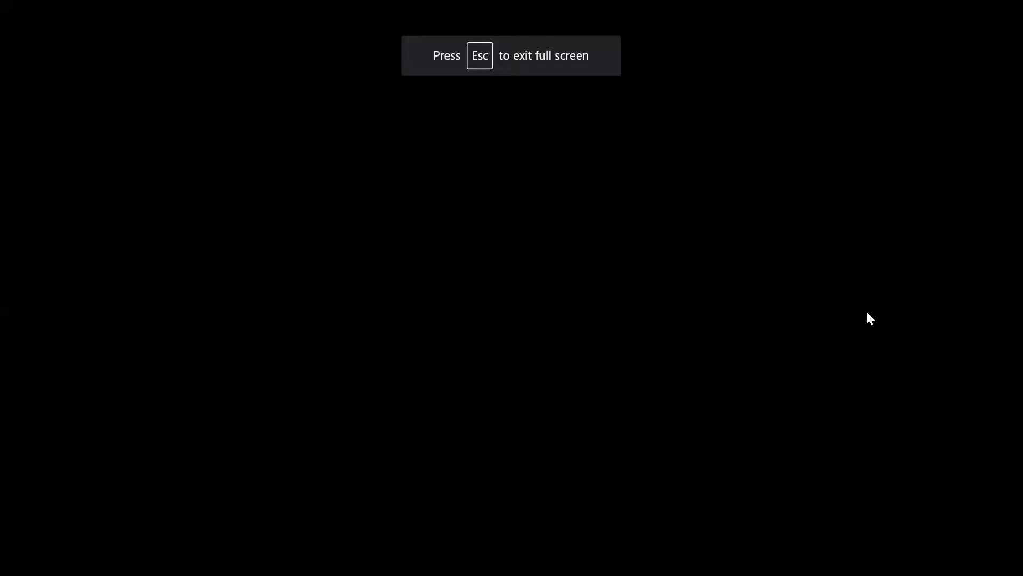
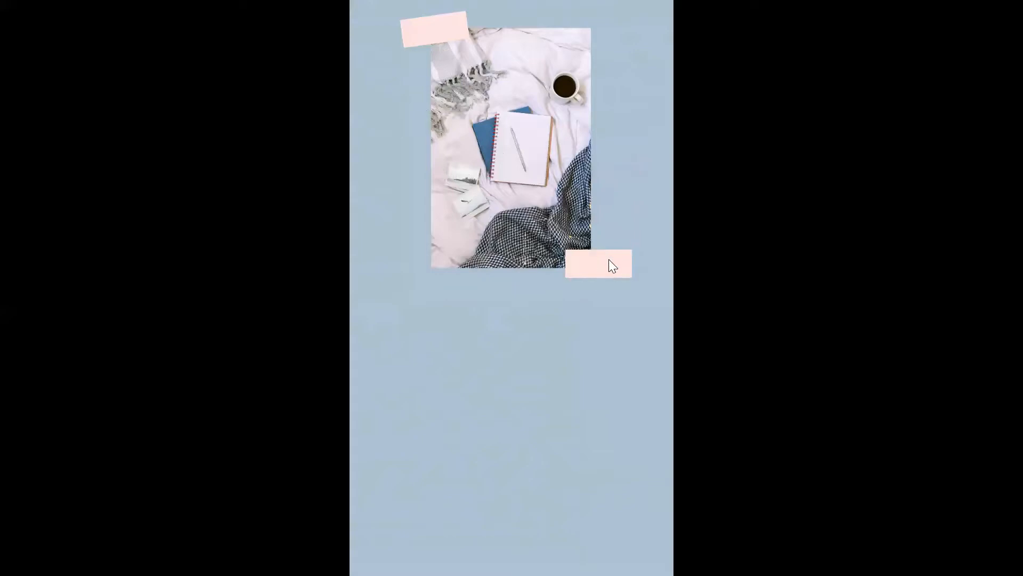
key(Escape)
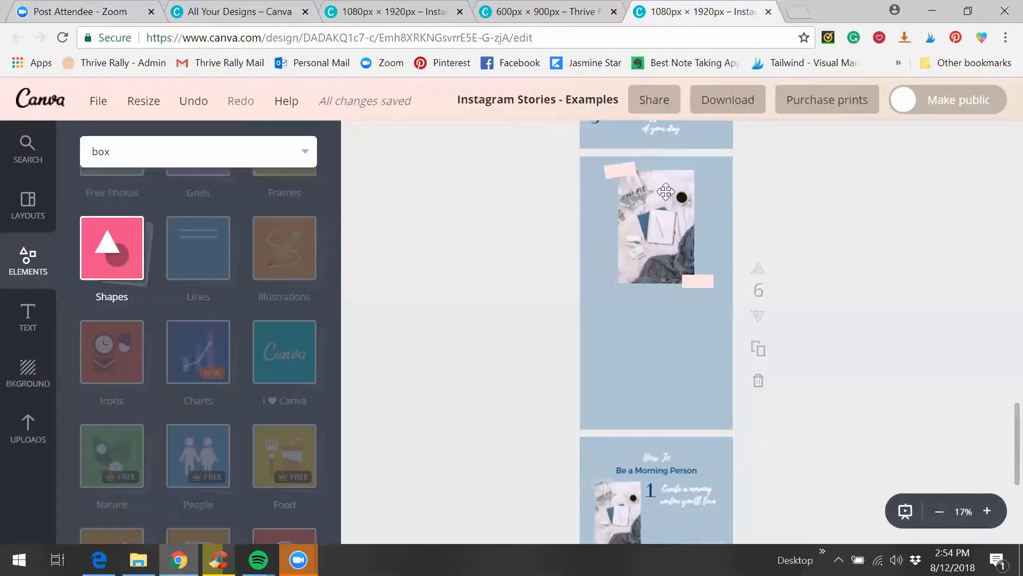
Step: Delete both pink strips from the corners of page 6's photo
click(625, 168)
click(1001, 140)
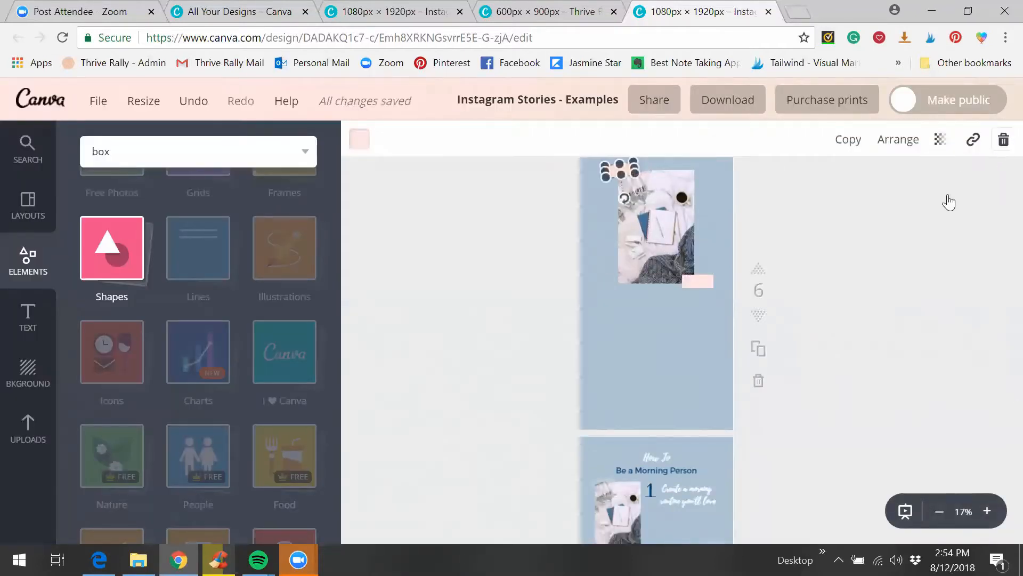
click(694, 281)
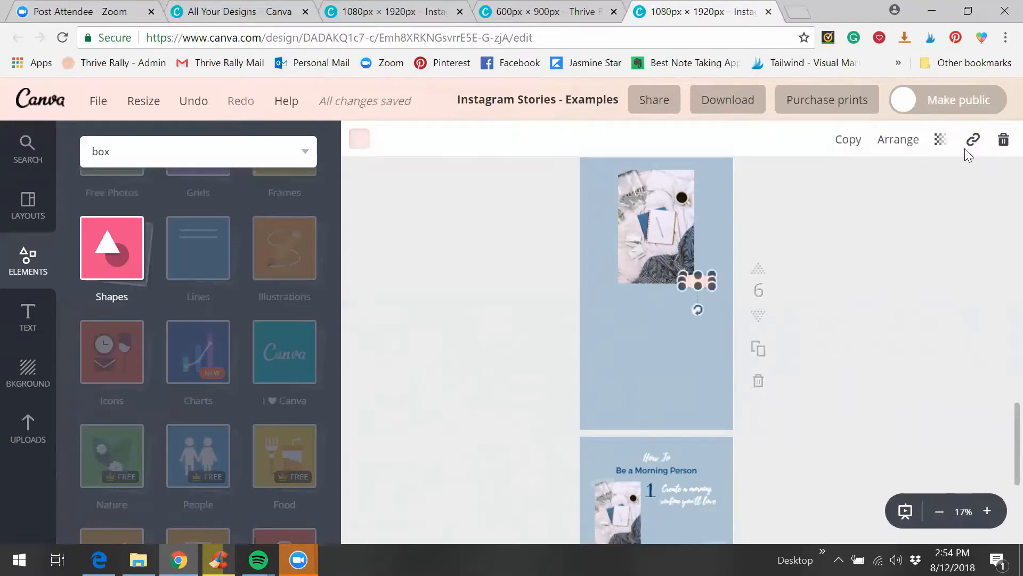
click(1002, 142)
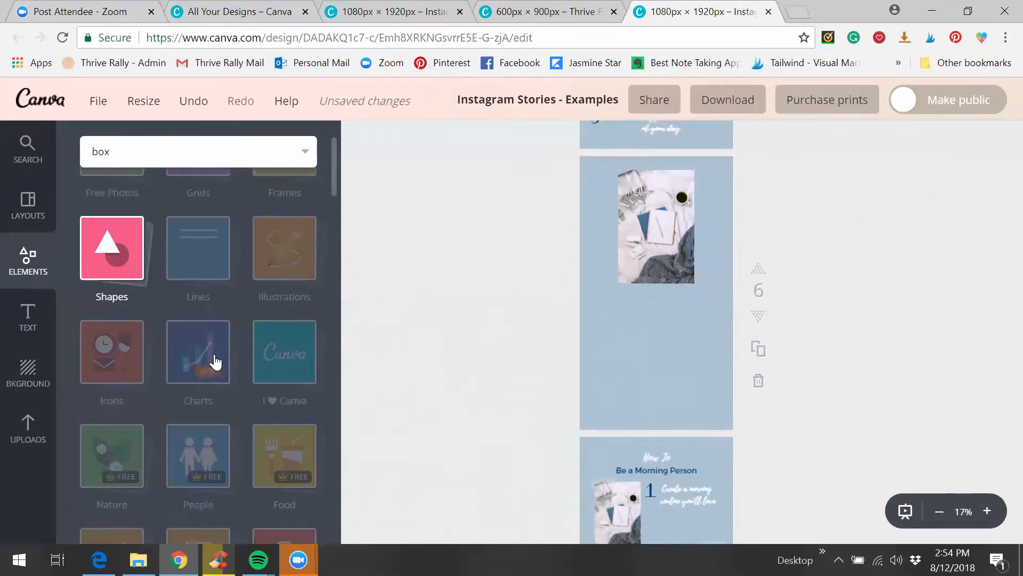
Step: Add the upper translucent grey washi tape to page 6, shrunk and tilted over the photo's upper-left corner
scroll(163, 316, down, 3)
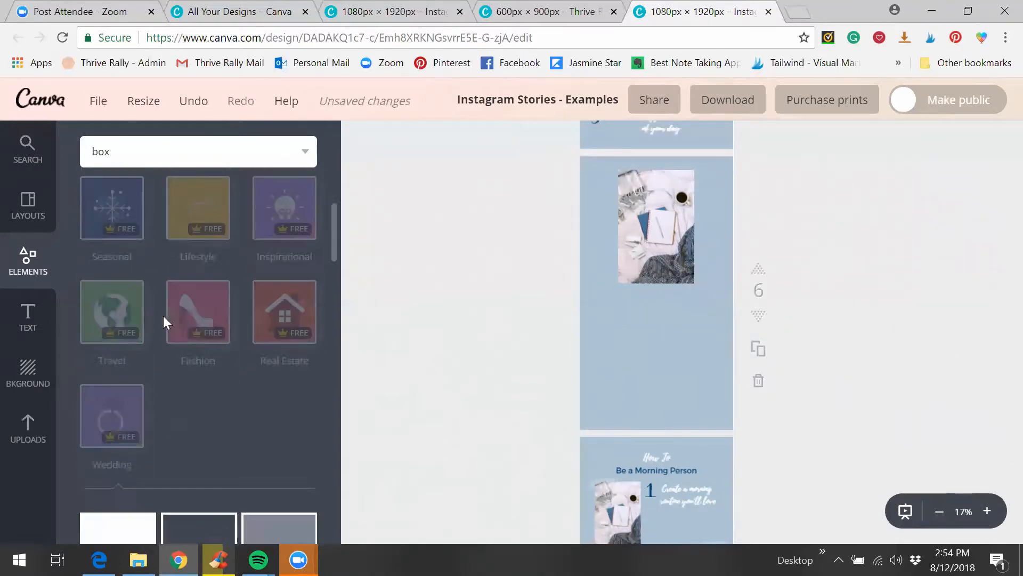
scroll(163, 316, up, 5)
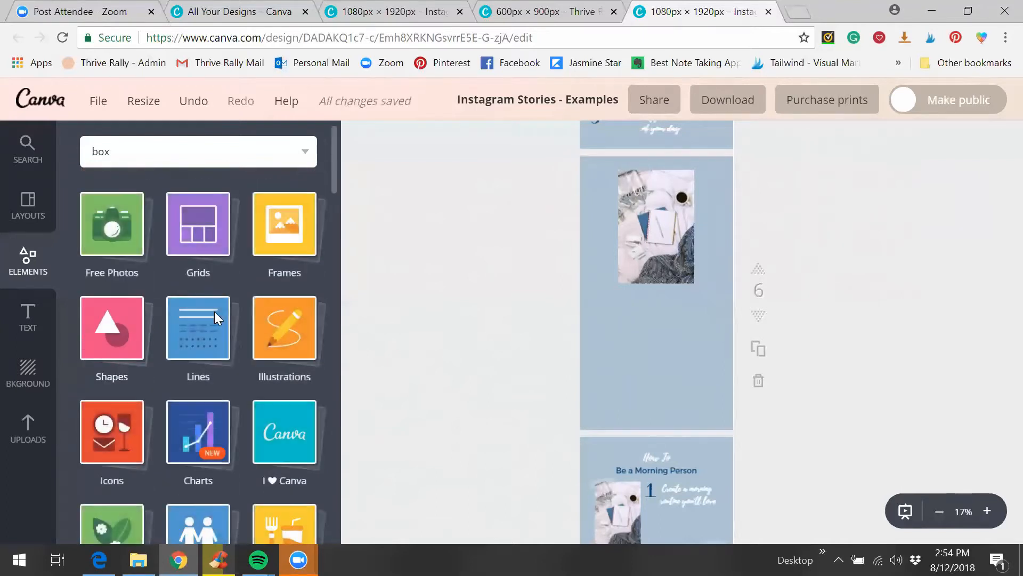
click(192, 160)
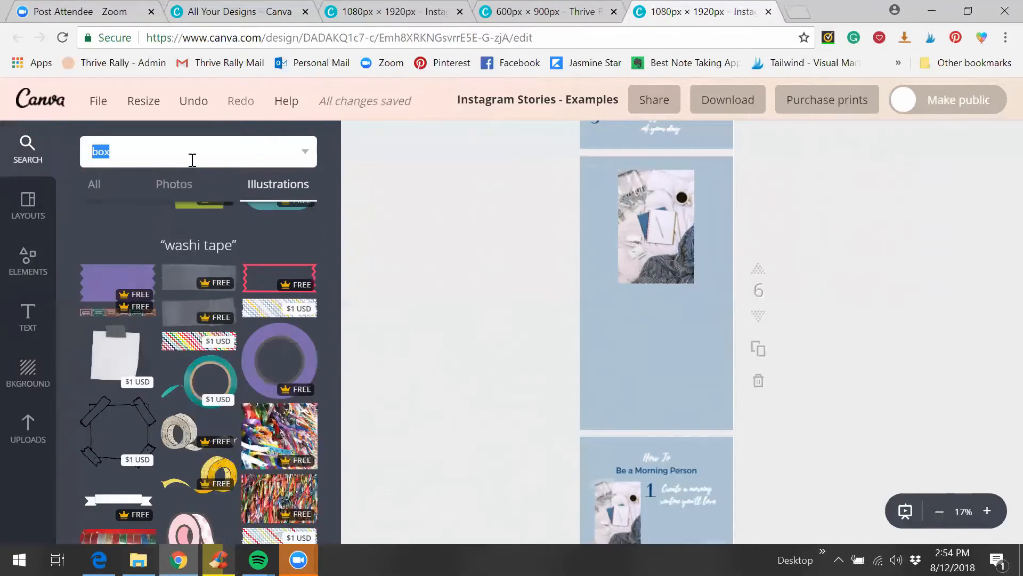
click(181, 279)
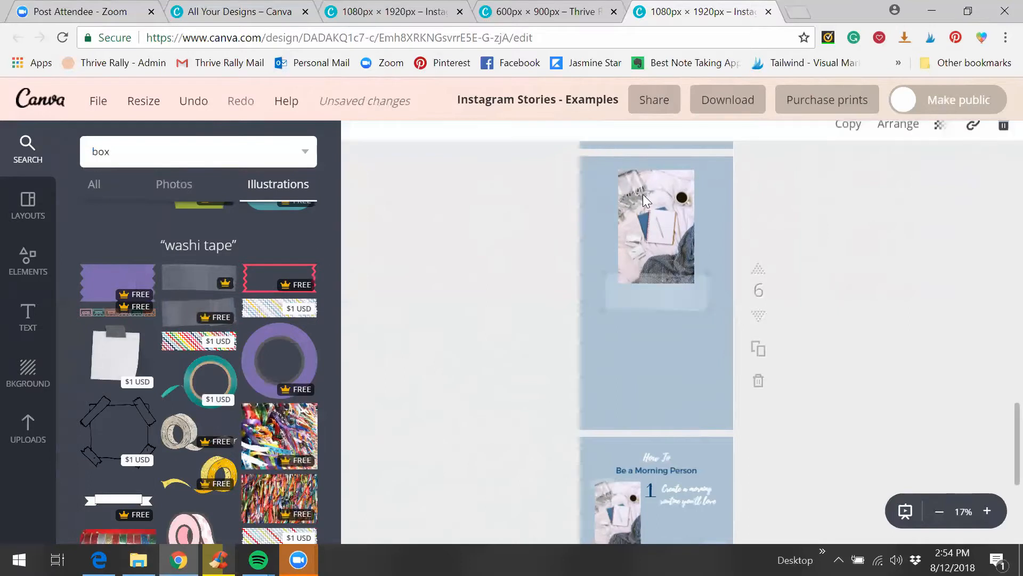
drag(679, 301, 632, 280)
scroll(616, 298, up, 2)
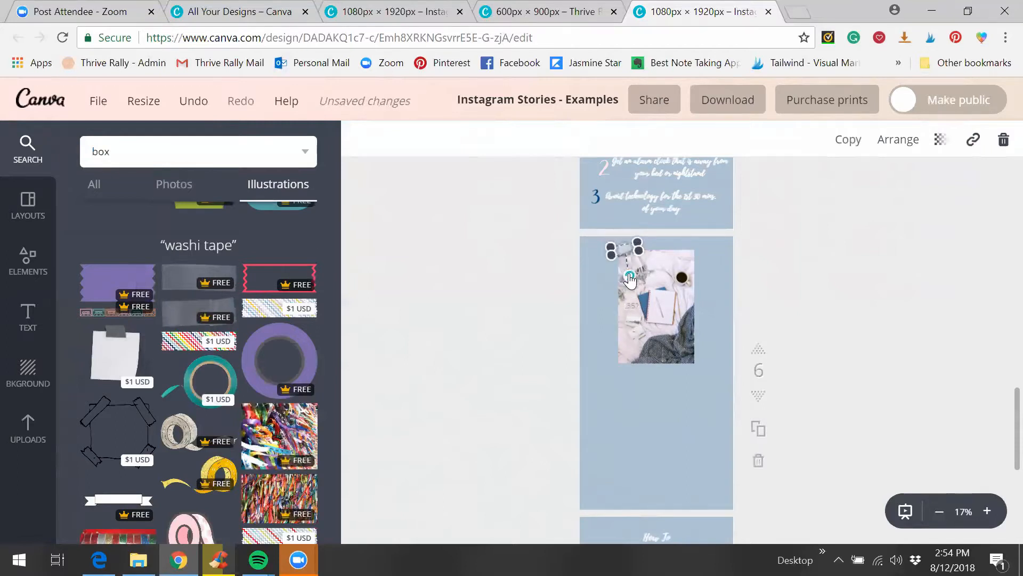
Step: Add the second translucent grey washi tape over the photo's lower-right corner, shrunk and tilted, and compare with page 5
click(181, 320)
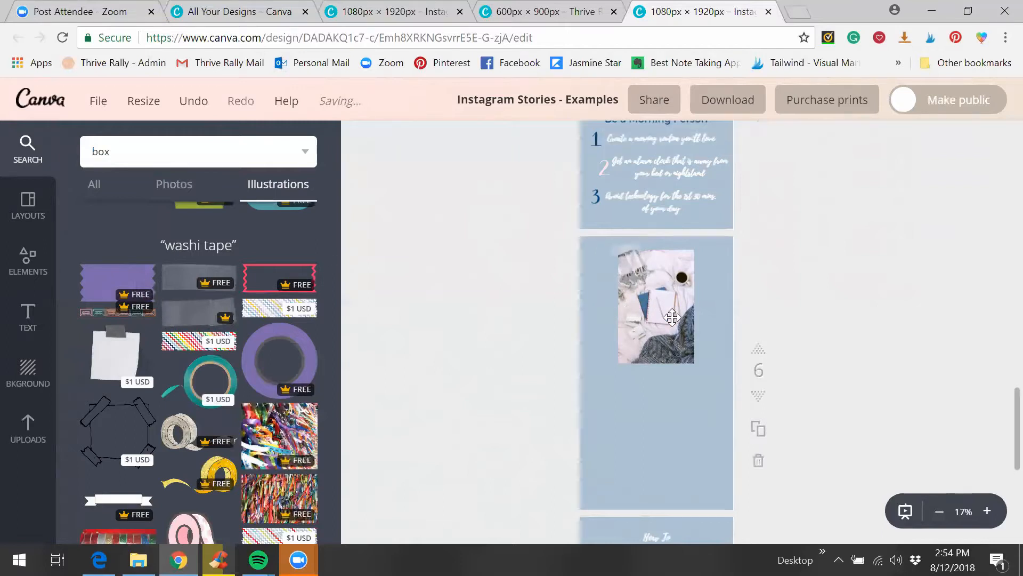
drag(629, 395, 683, 399)
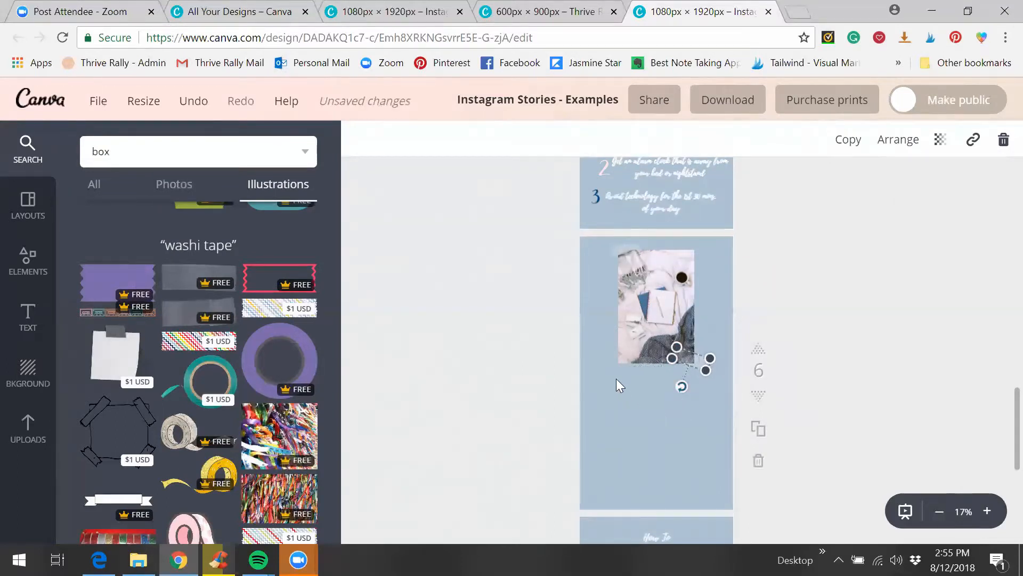
click(589, 375)
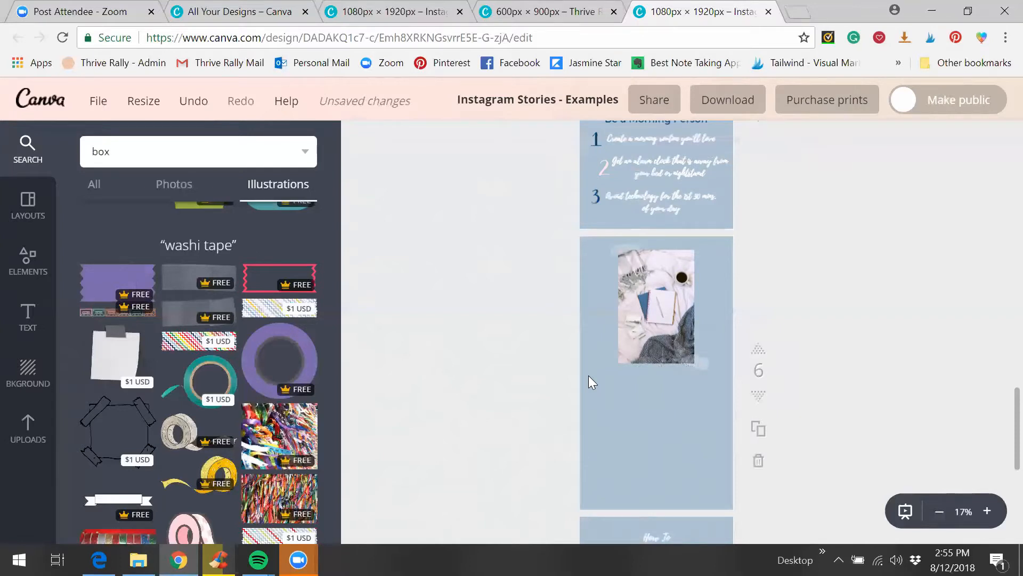
scroll(585, 349, up, 2)
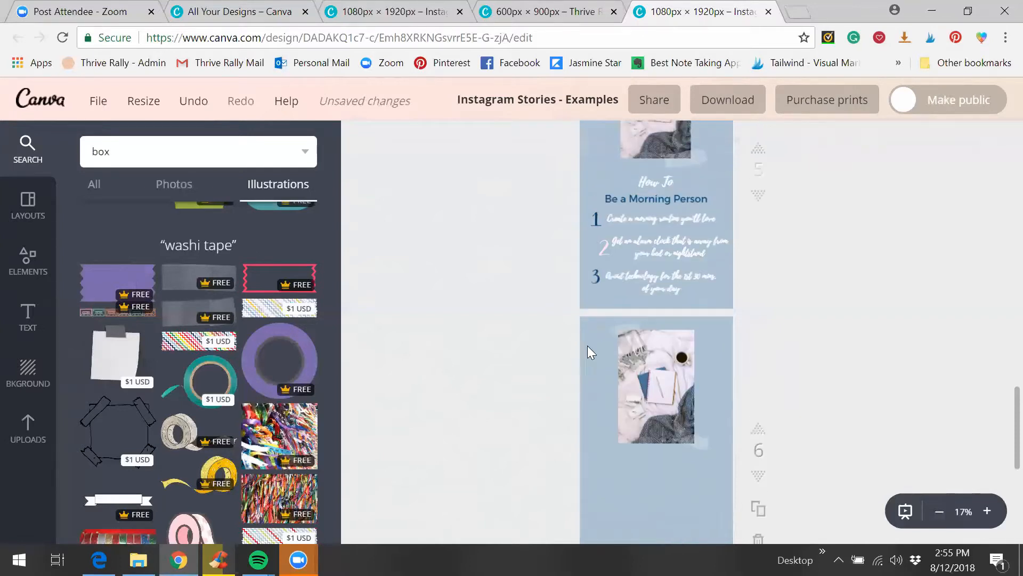
scroll(826, 296, up, 6)
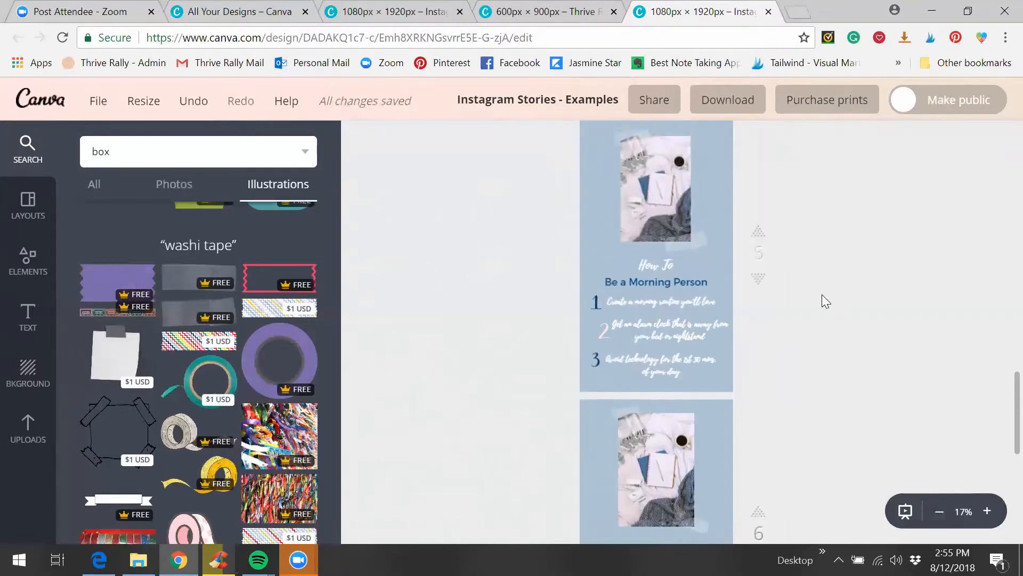
Step: Group the "How To Be a Morning Person" title and the three numbered tips on page 5
scroll(821, 296, down, 6)
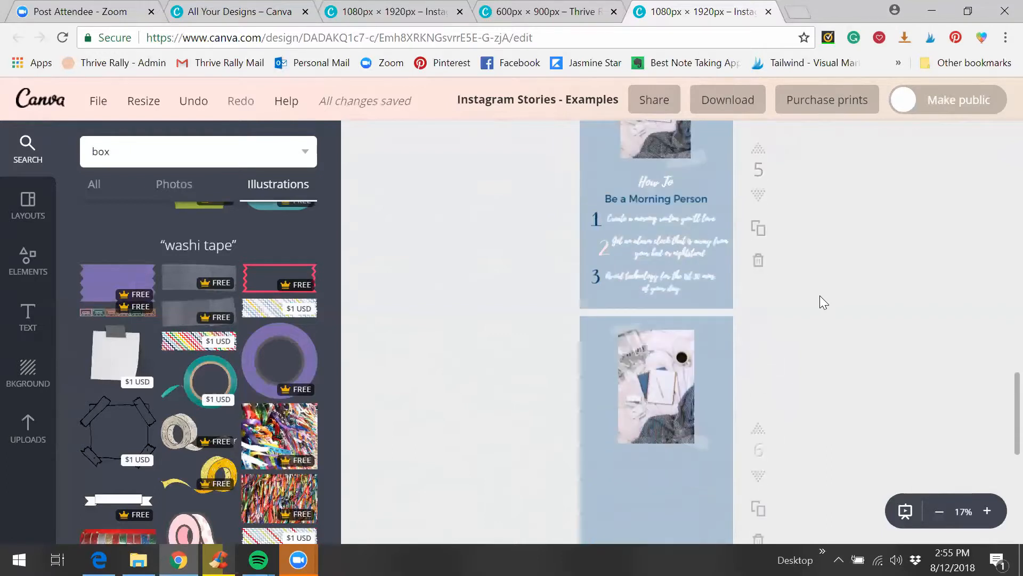
click(33, 333)
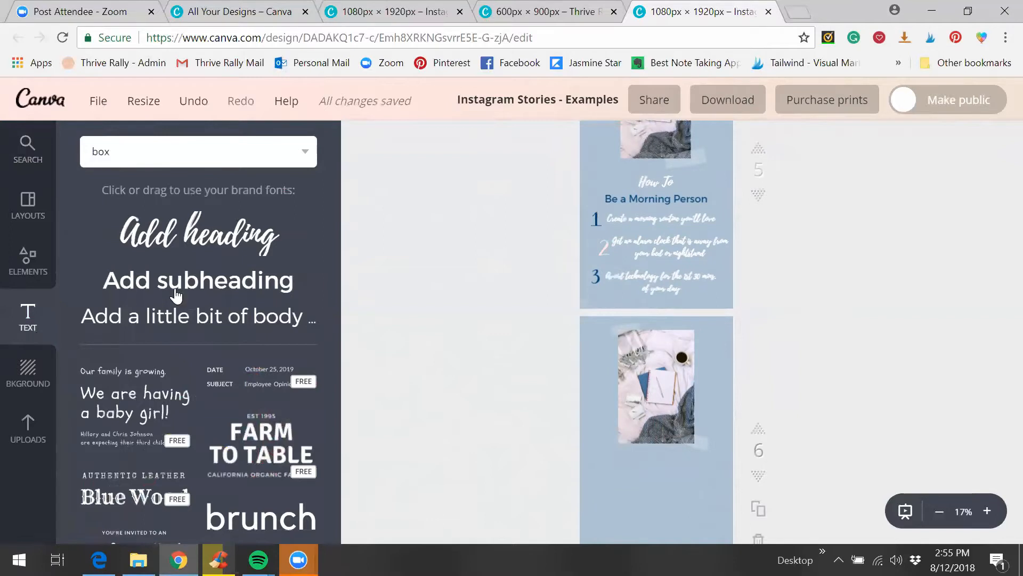
scroll(478, 243, down, 3)
scroll(476, 236, up, 3)
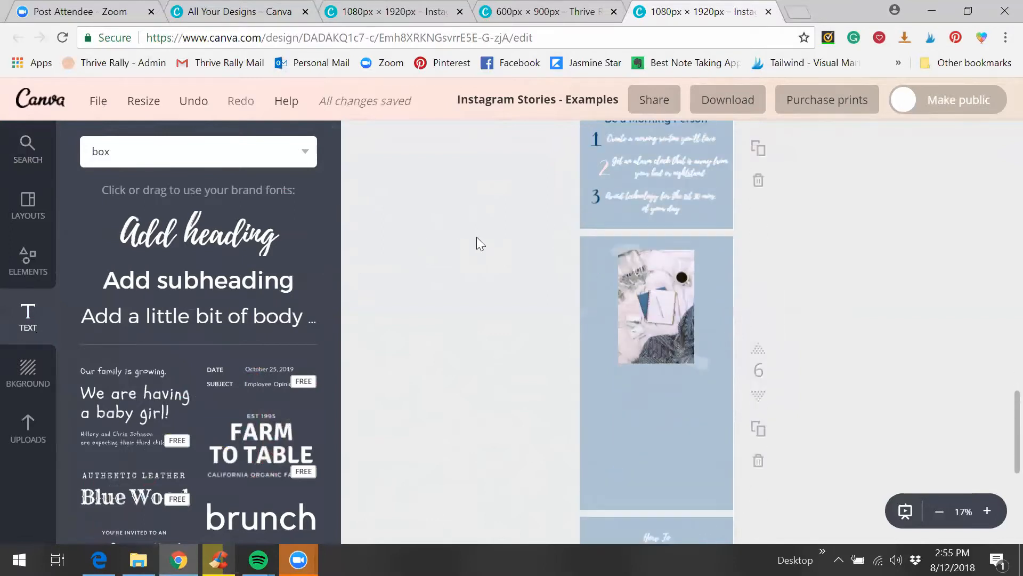
drag(588, 169, 693, 234)
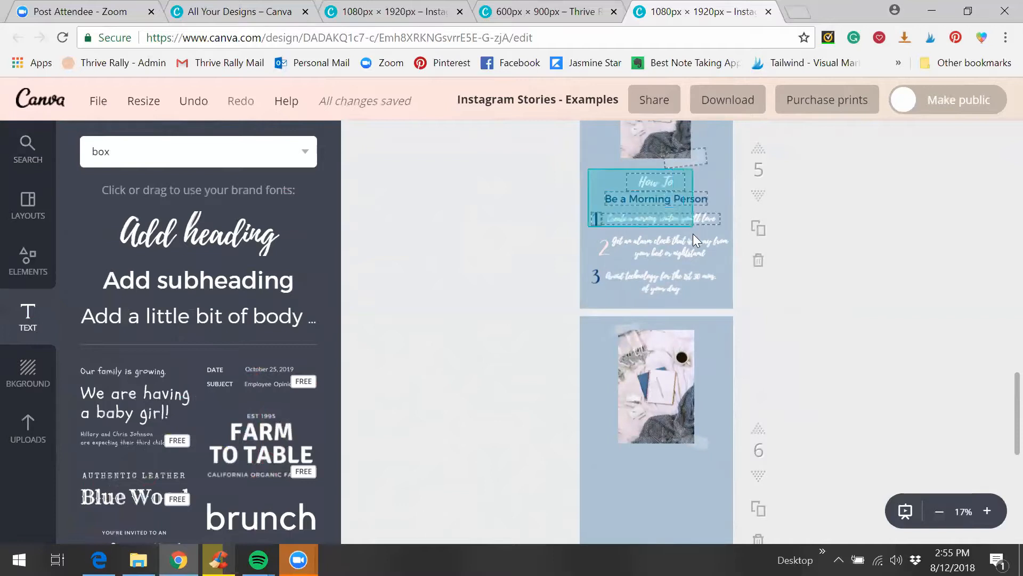
click(481, 259)
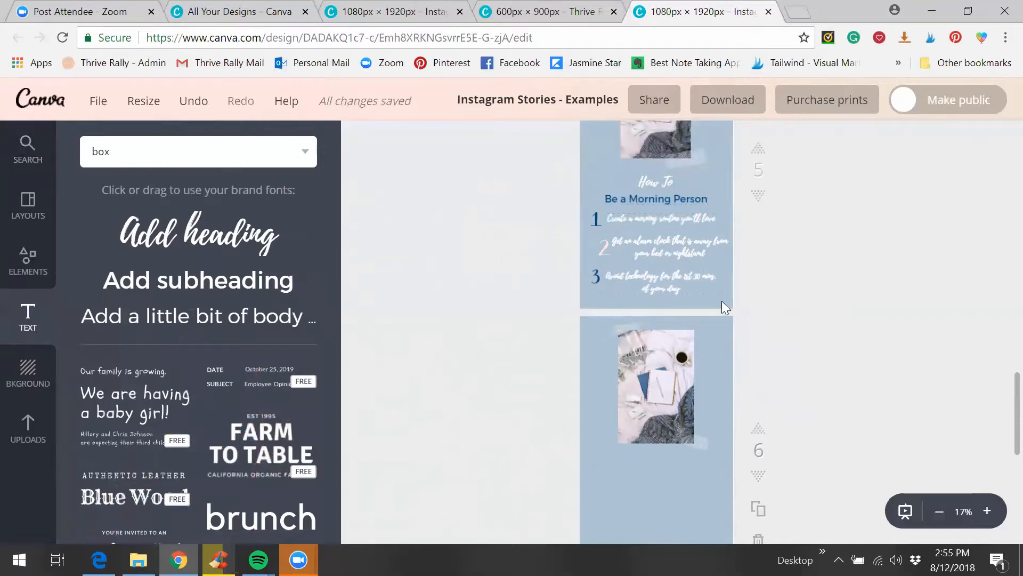
drag(633, 272, 594, 173)
scroll(734, 266, up, 3)
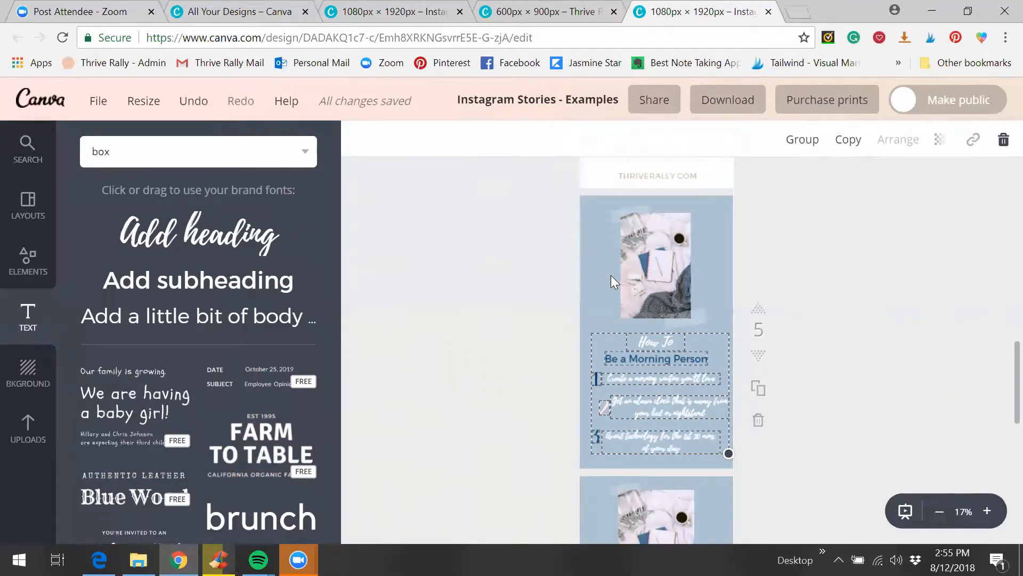
scroll(611, 275, down, 2)
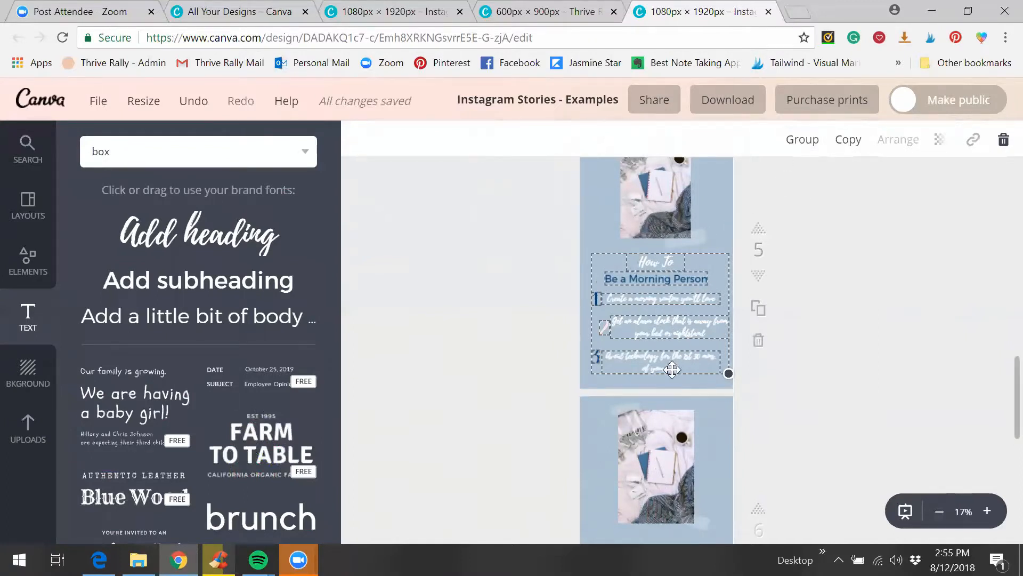
click(799, 148)
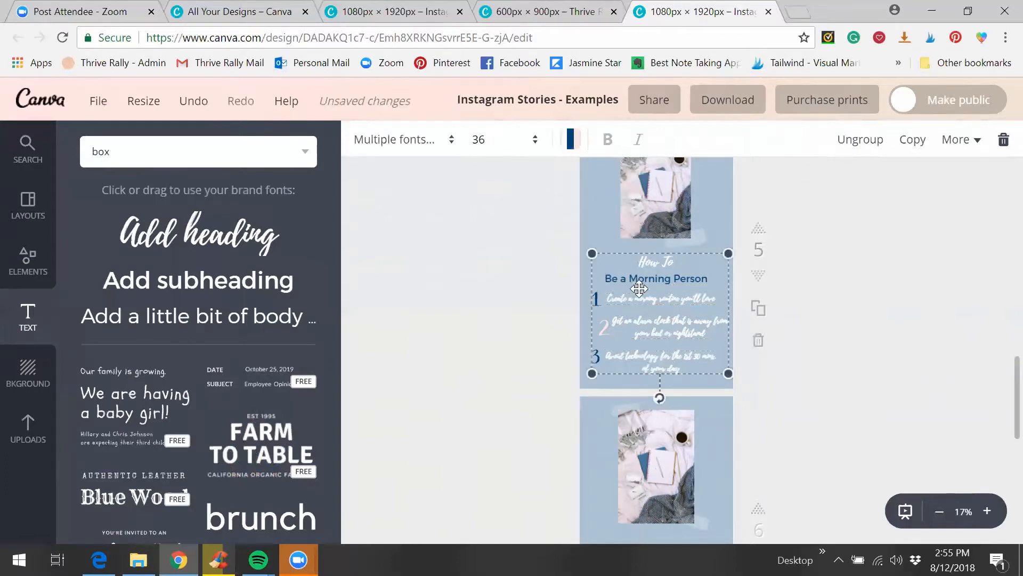
Step: Copy page 5's grouped title and tips onto page 6 and place them just below the taped photo
click(913, 140)
click(904, 222)
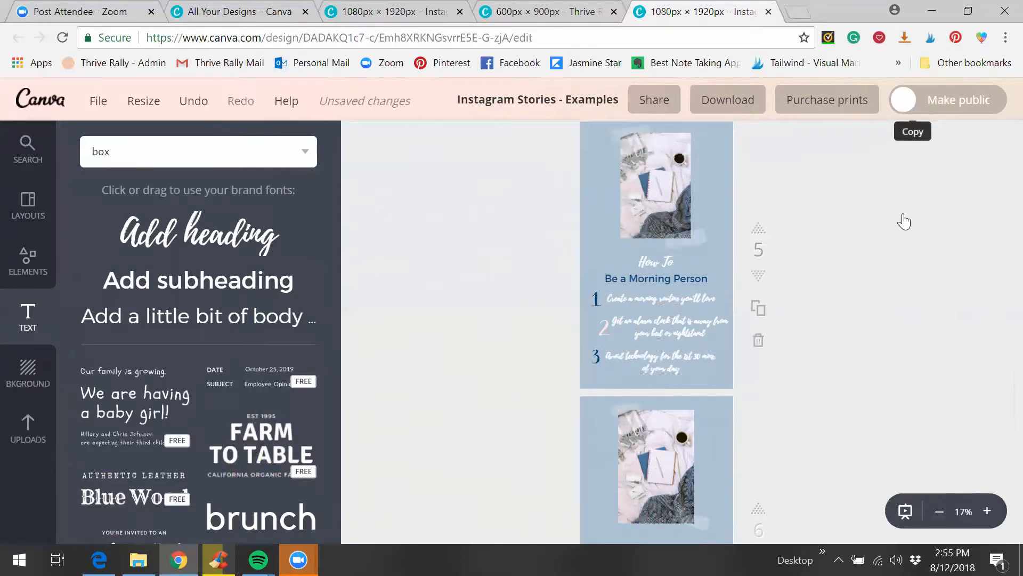
key(ctrl+v)
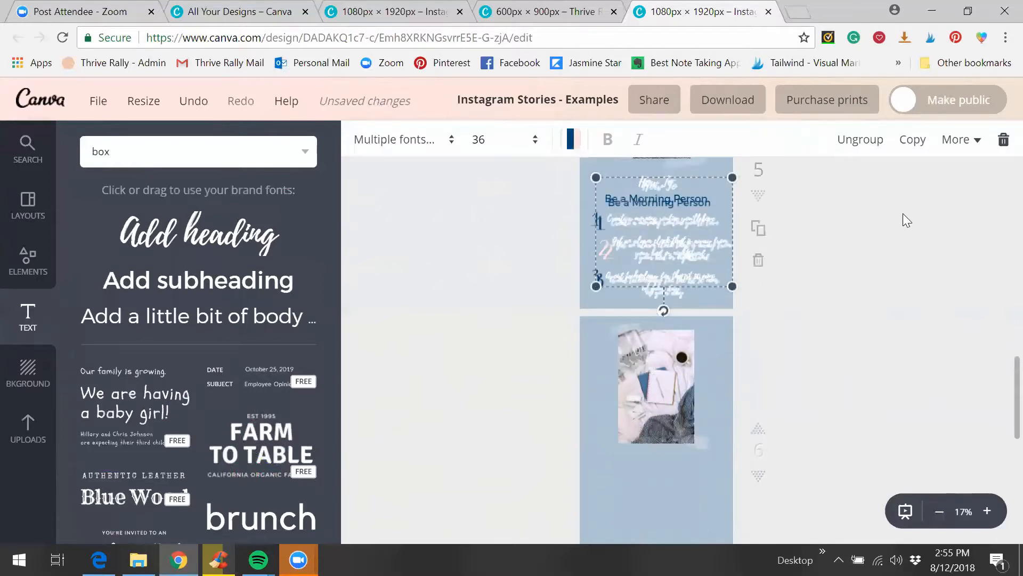
drag(682, 365, 678, 575)
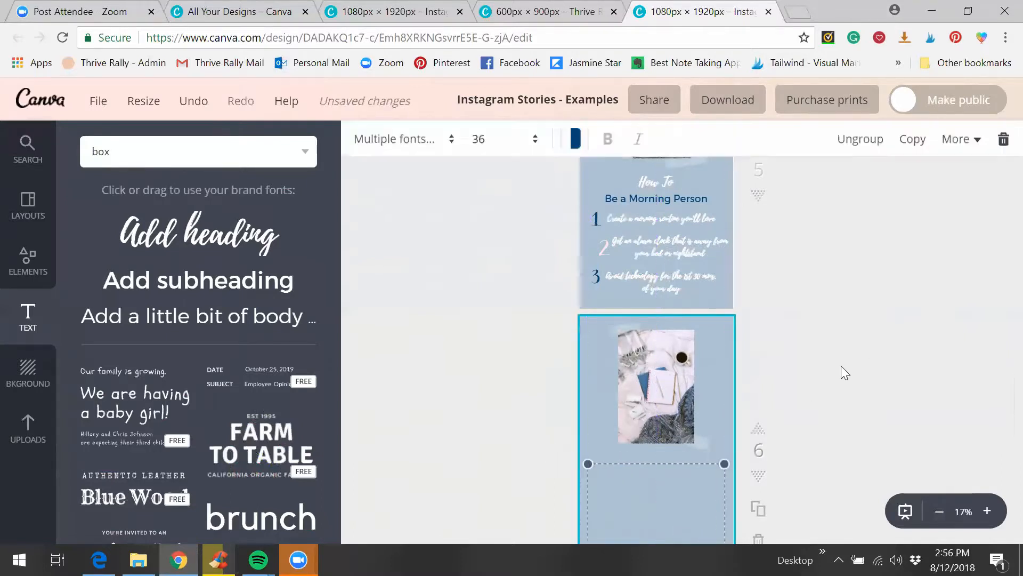
scroll(837, 369, down, 3)
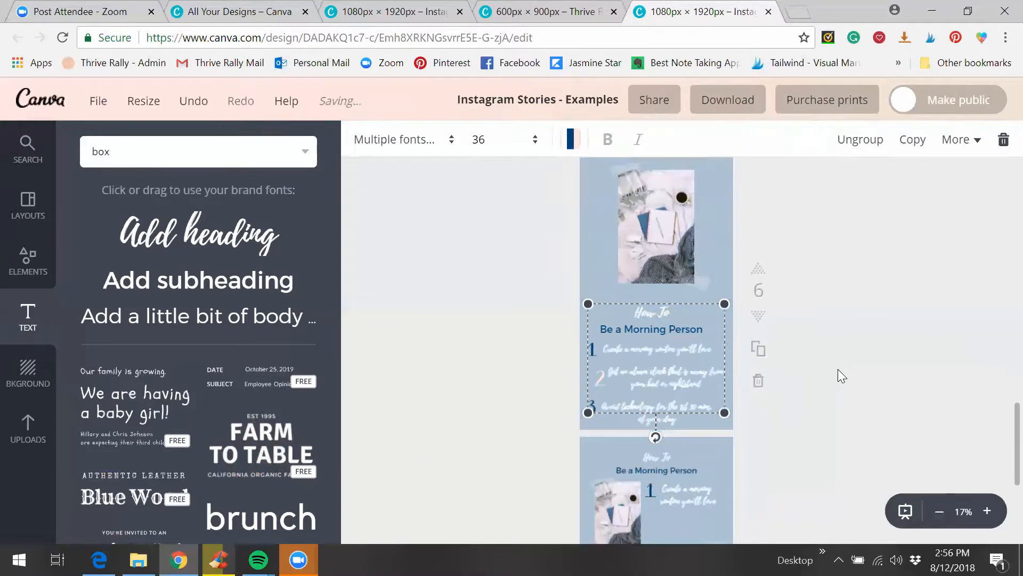
drag(611, 361, 636, 340)
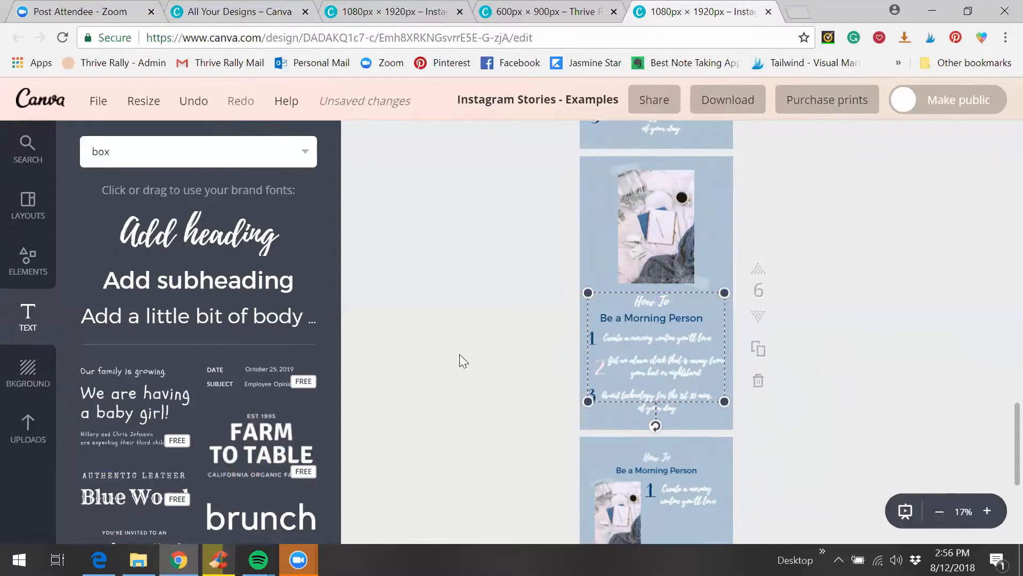
Step: Compare page 6 with the three-photo story that follows it and duplicate page 6
scroll(464, 349, down, 5)
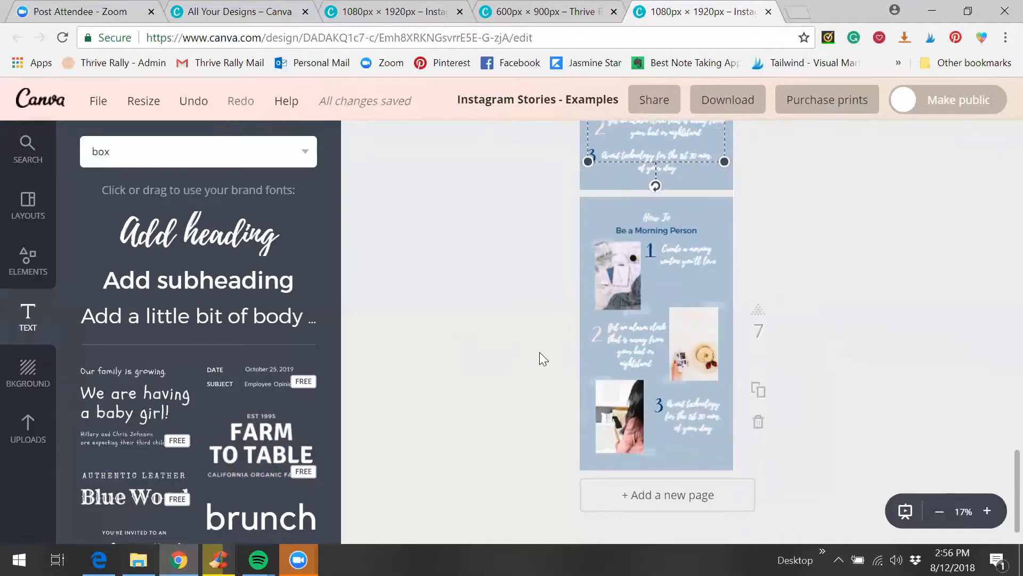
scroll(609, 332, up, 5)
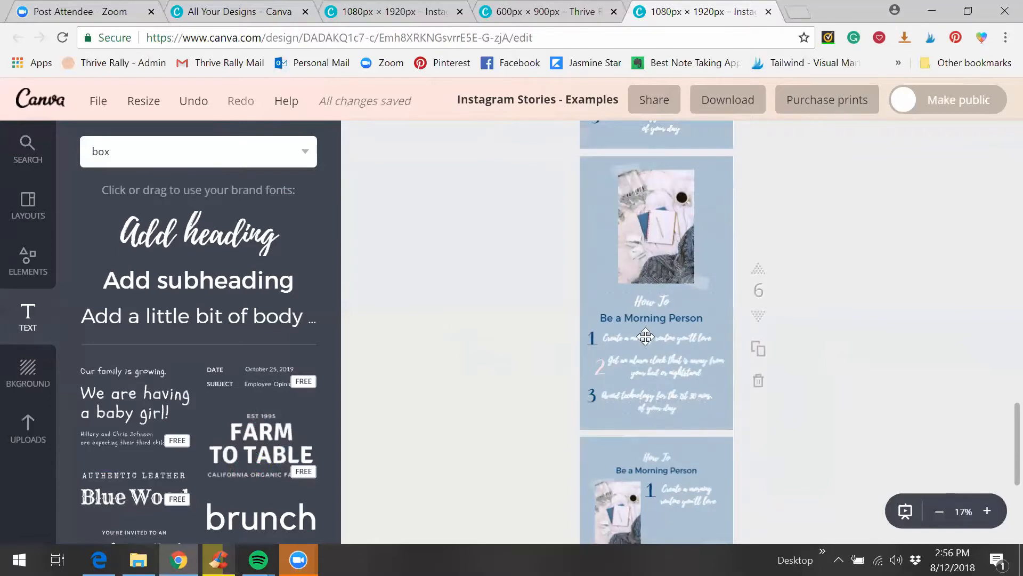
click(757, 356)
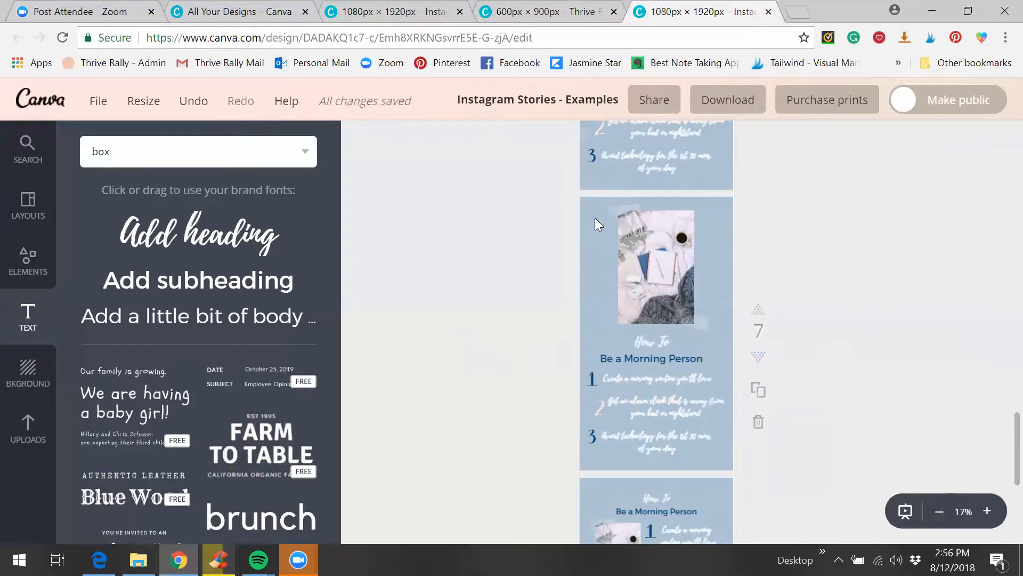
Step: Group page 7's photo with its two tapes, then shrink the group and move it to the page's left side
drag(599, 201, 700, 325)
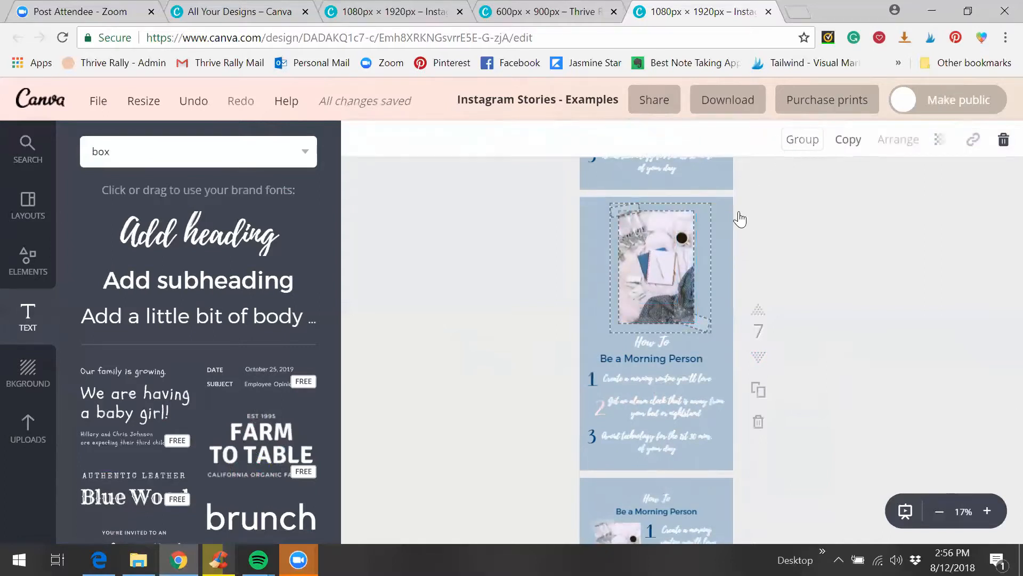
key(ctrl+g)
drag(709, 333, 680, 306)
mouse_move(648, 255)
mouse_down()
mouse_move(633, 248)
mouse_move(635, 265)
mouse_up()
click(848, 278)
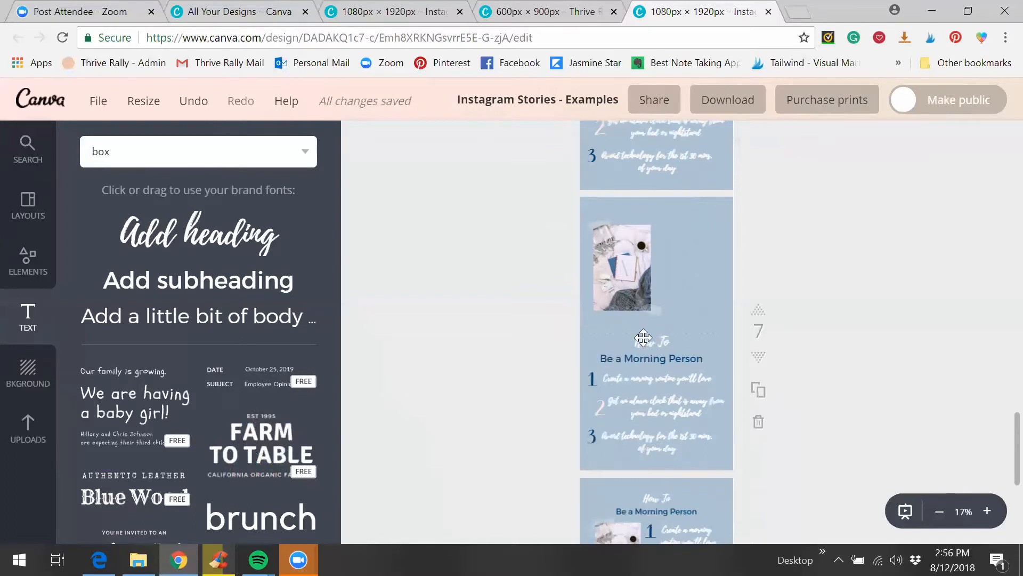
Step: Ungroup the title and numbered tips on page 7, undoing the stray pasted copy
click(651, 344)
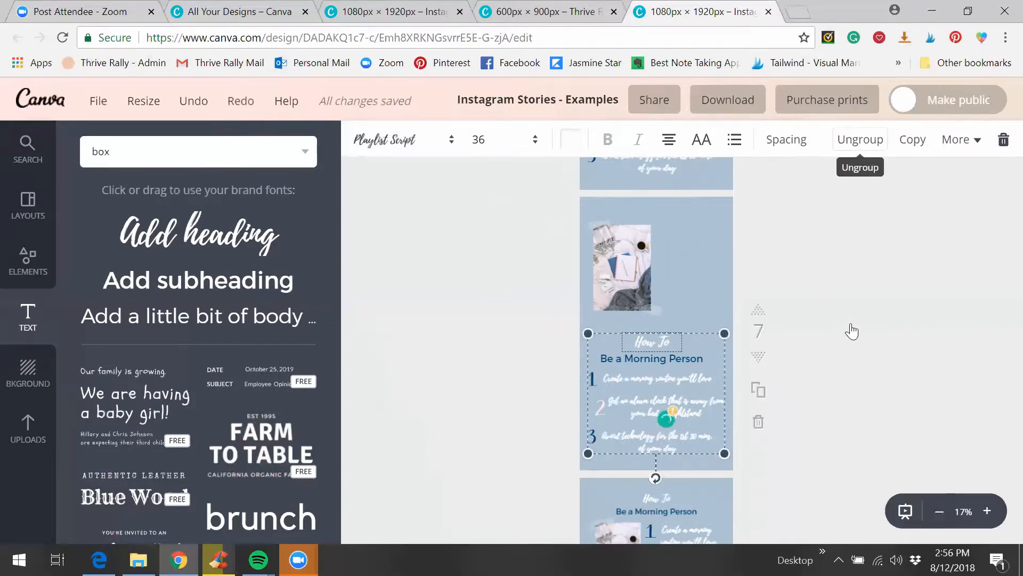
key(ctrl+shift+g)
key(ctrl+v)
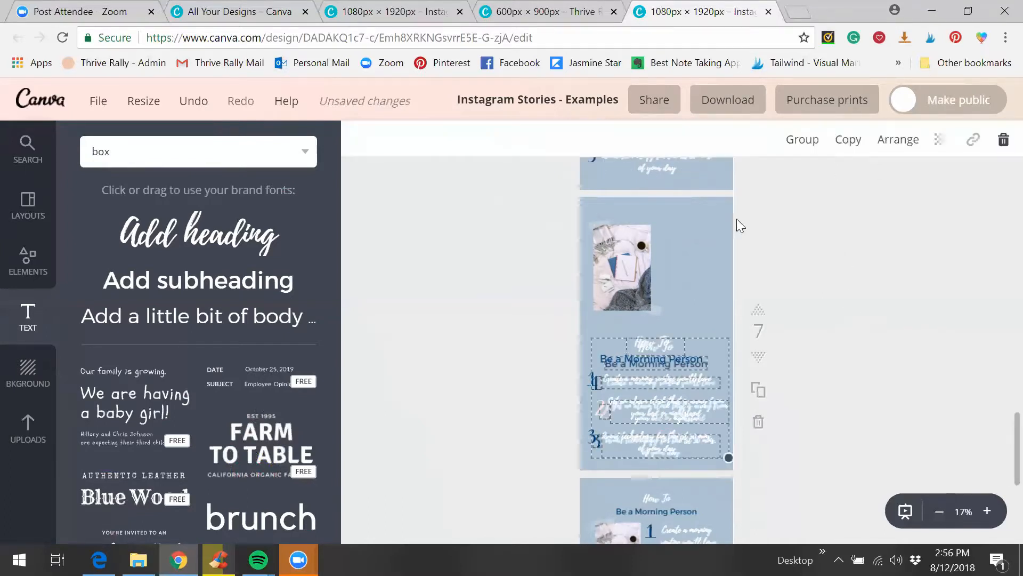
click(193, 101)
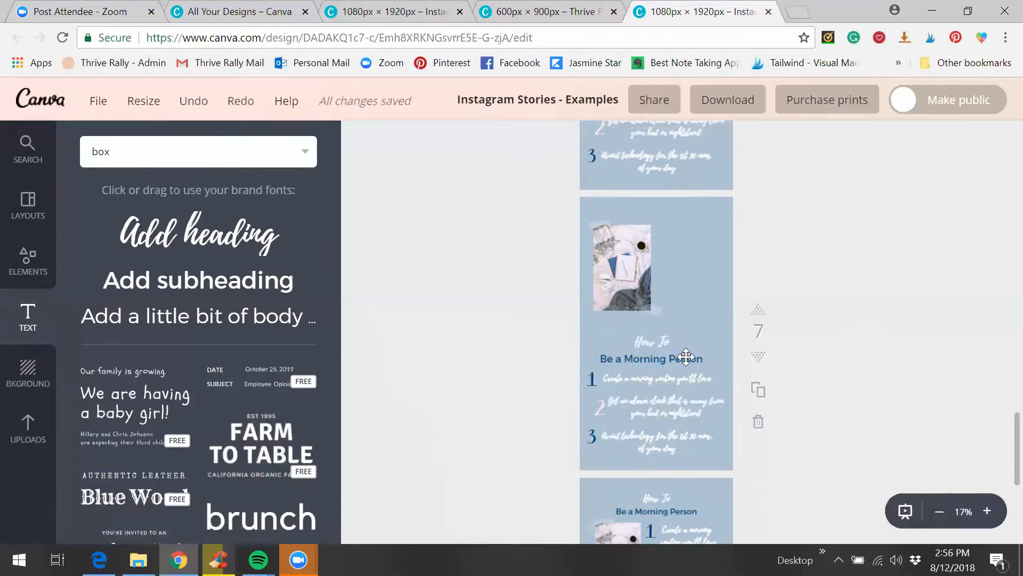
Step: Group page 7's two title lines, move them to the top of the page, and lower the taped photo beneath them
drag(674, 352, 654, 339)
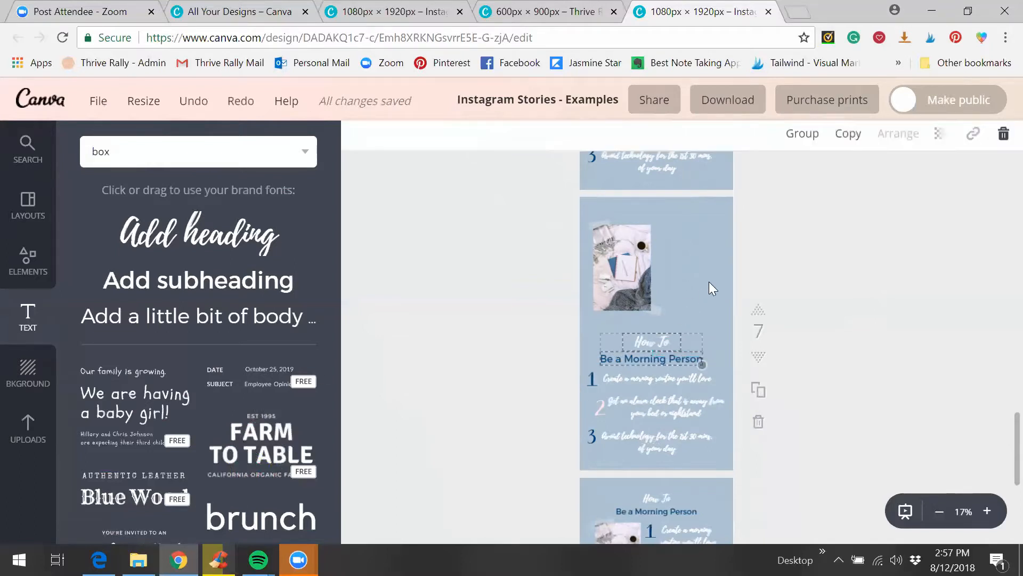
click(795, 144)
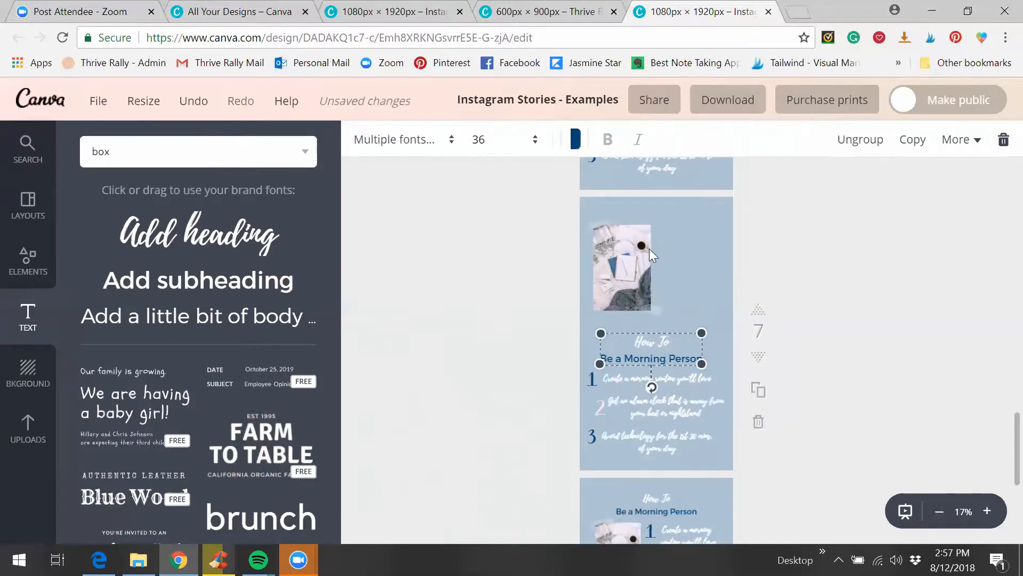
drag(667, 354, 668, 222)
drag(628, 270, 626, 292)
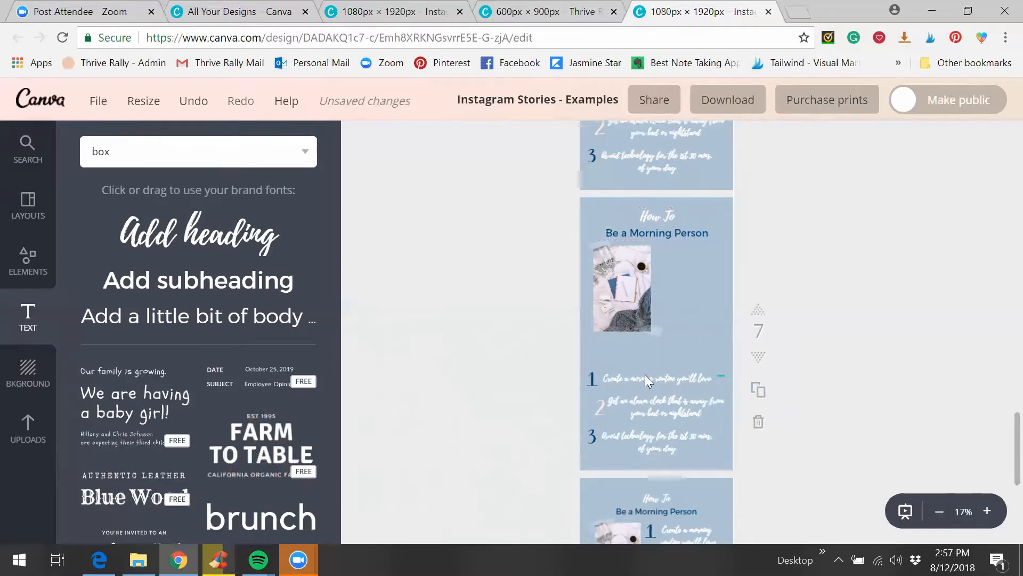
Step: Narrow the first tip's text box so it wraps, and move it with its number 1 to the right of page 7's photo
click(589, 379)
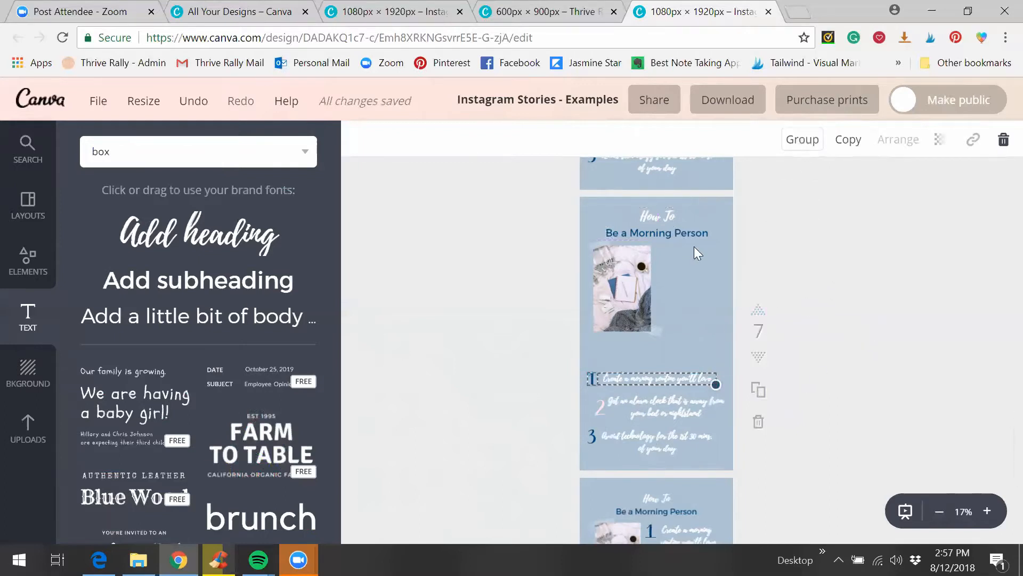
click(696, 328)
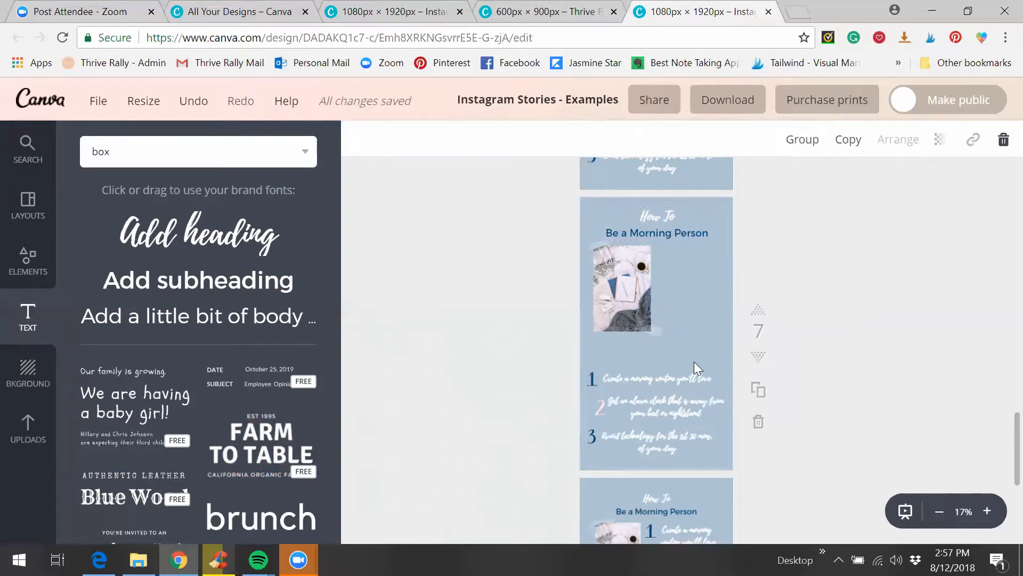
click(715, 381)
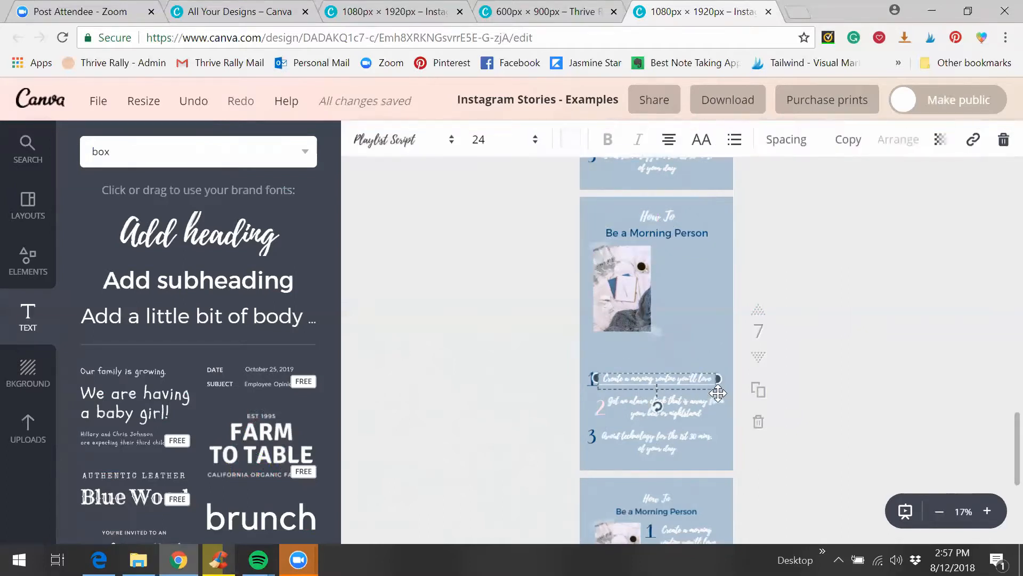
drag(714, 379, 651, 380)
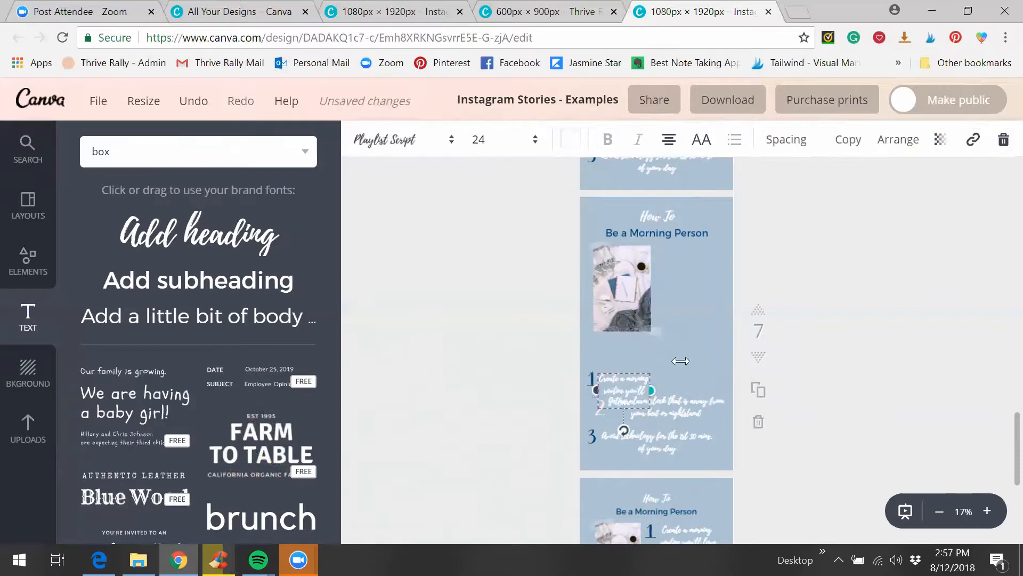
click(674, 373)
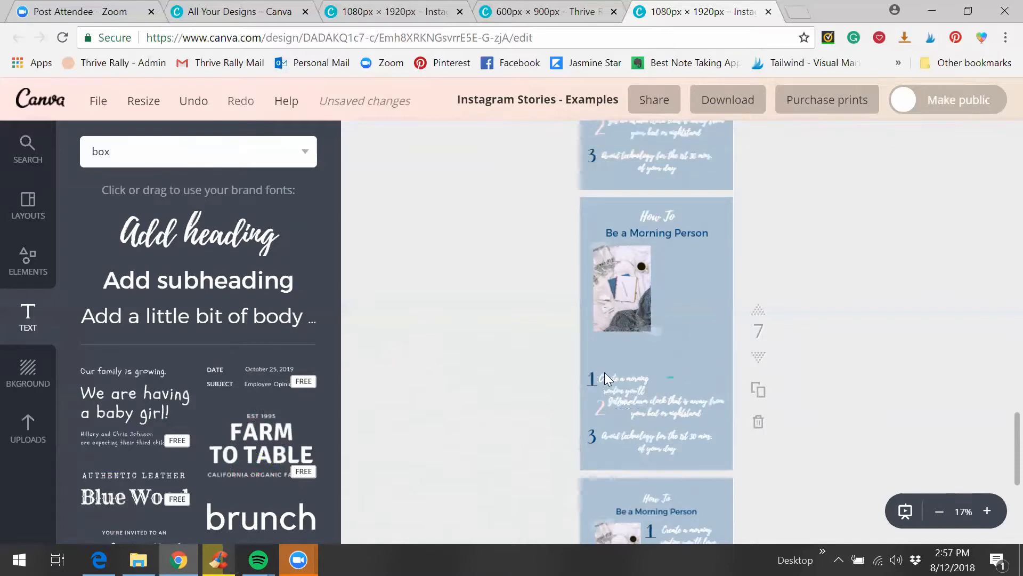
click(586, 379)
drag(617, 392, 709, 269)
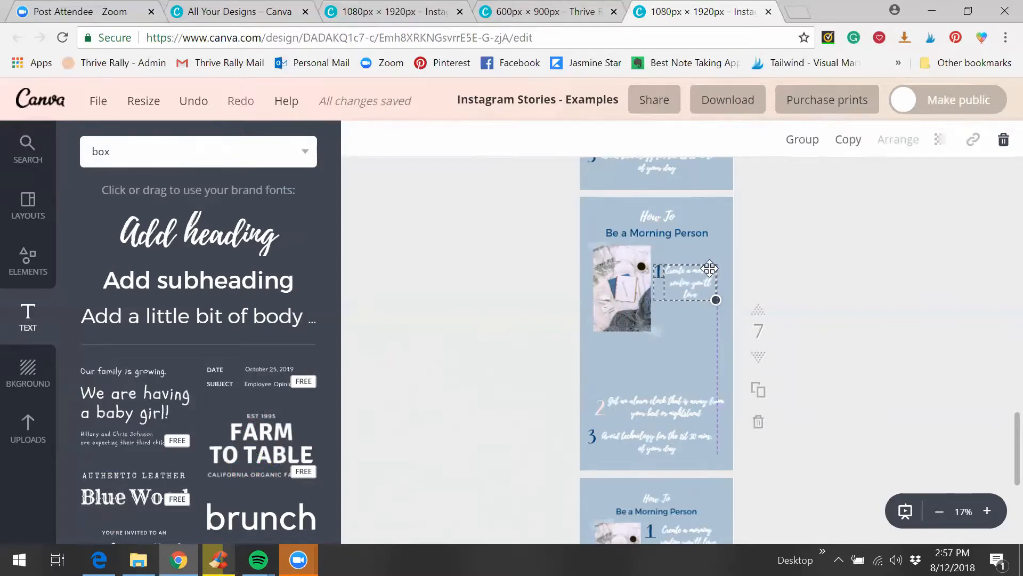
click(792, 261)
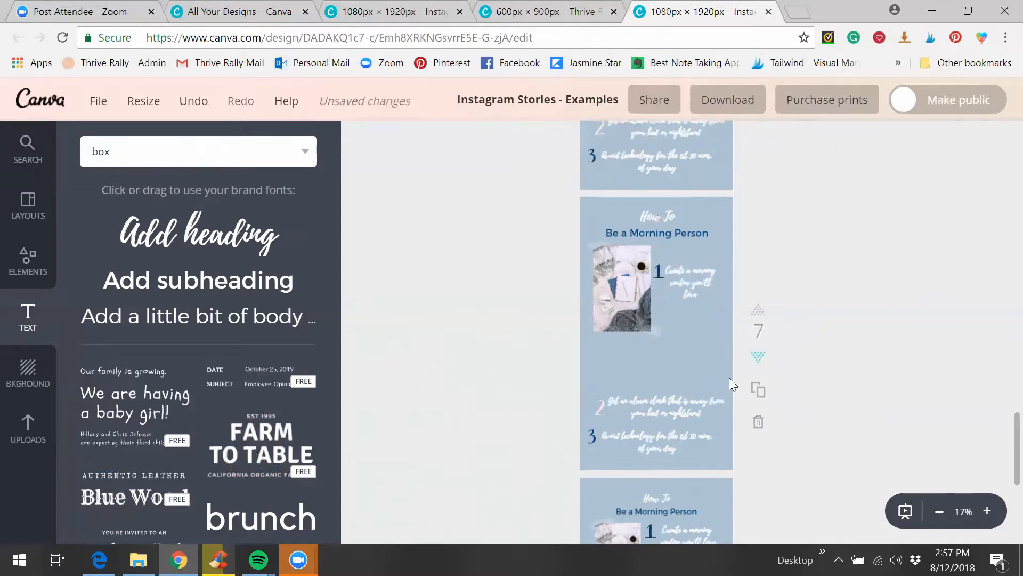
Step: Narrow the second tip's text box and position it with its number 2 below page 7's photo, on the left side
click(649, 428)
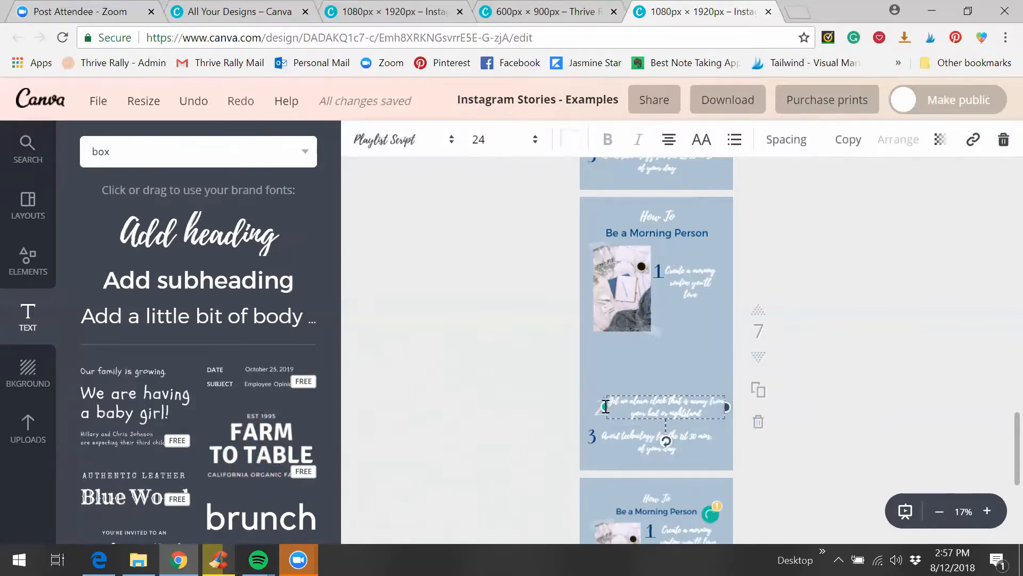
drag(601, 405, 659, 408)
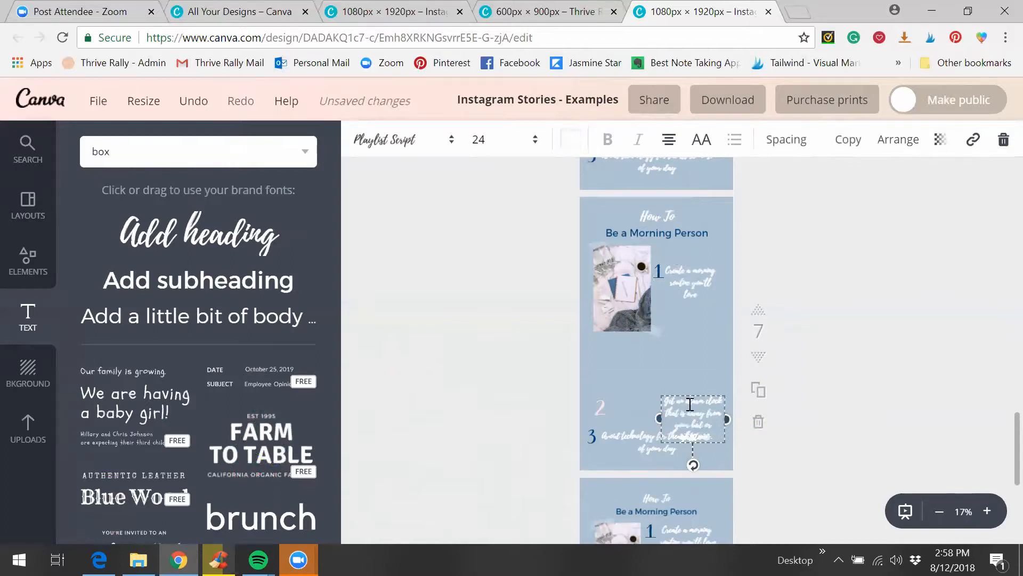
drag(685, 390, 635, 357)
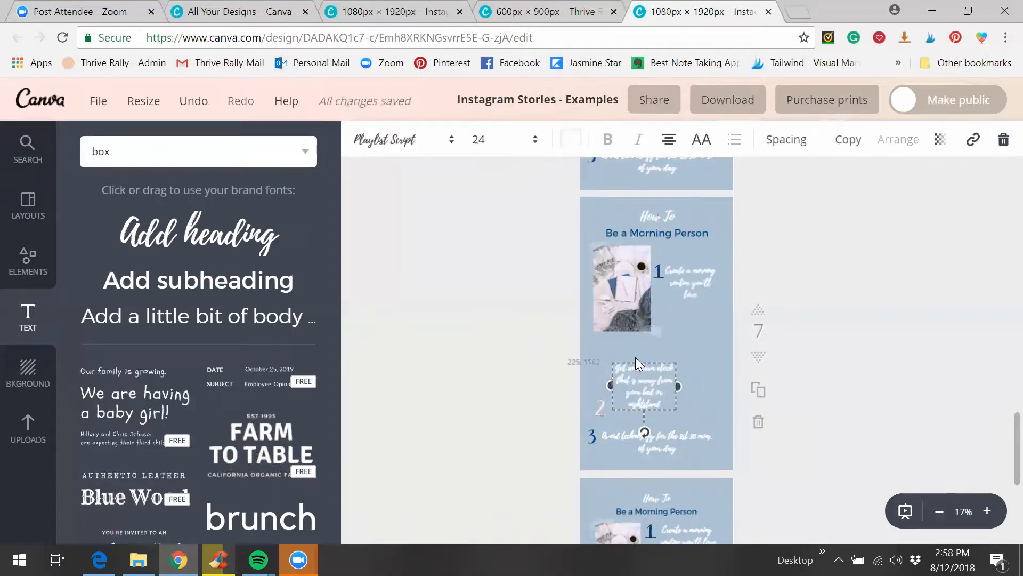
drag(605, 410, 640, 383)
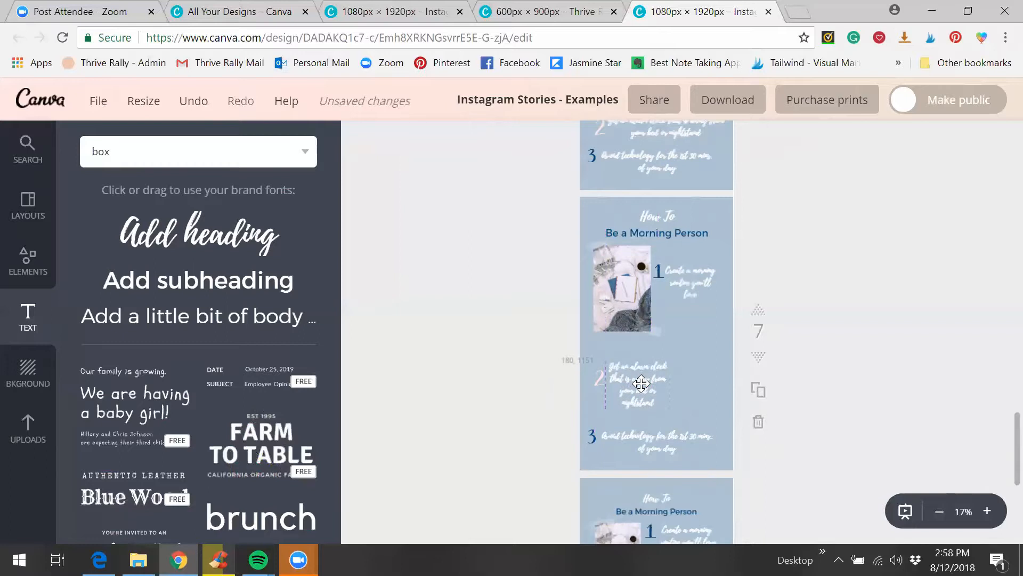
Step: Add the uploaded photo of the gold-rimmed plate and hand-held prints to page 7, shrink it, and place it beside the second tip
click(29, 436)
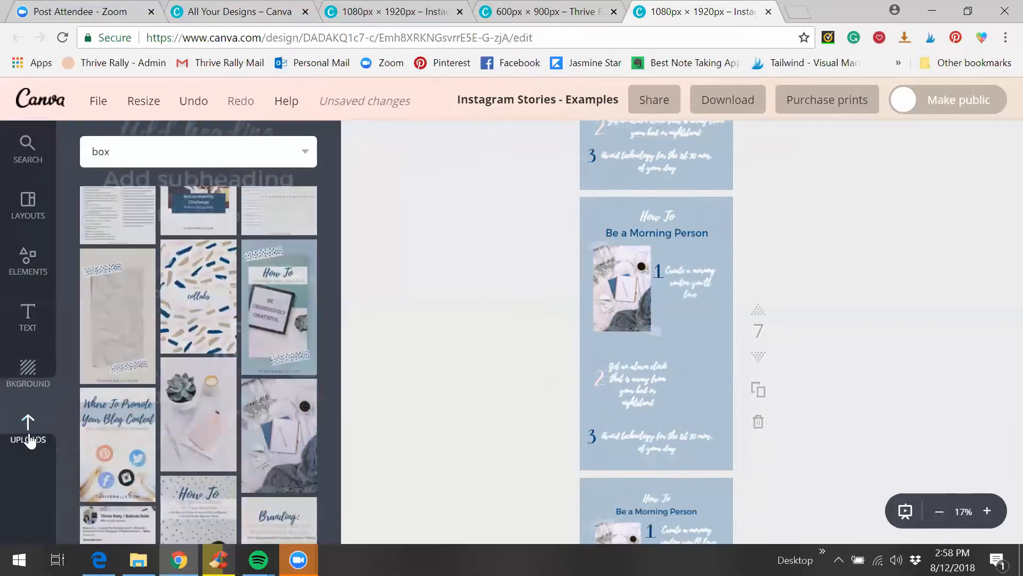
scroll(550, 366, down, 5)
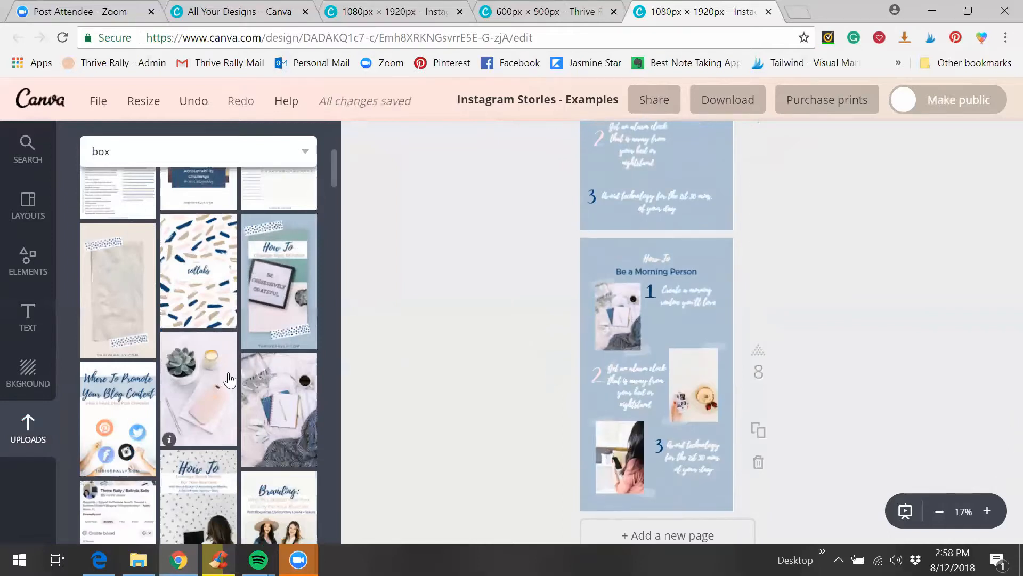
scroll(224, 374, down, 5)
scroll(225, 380, down, 5)
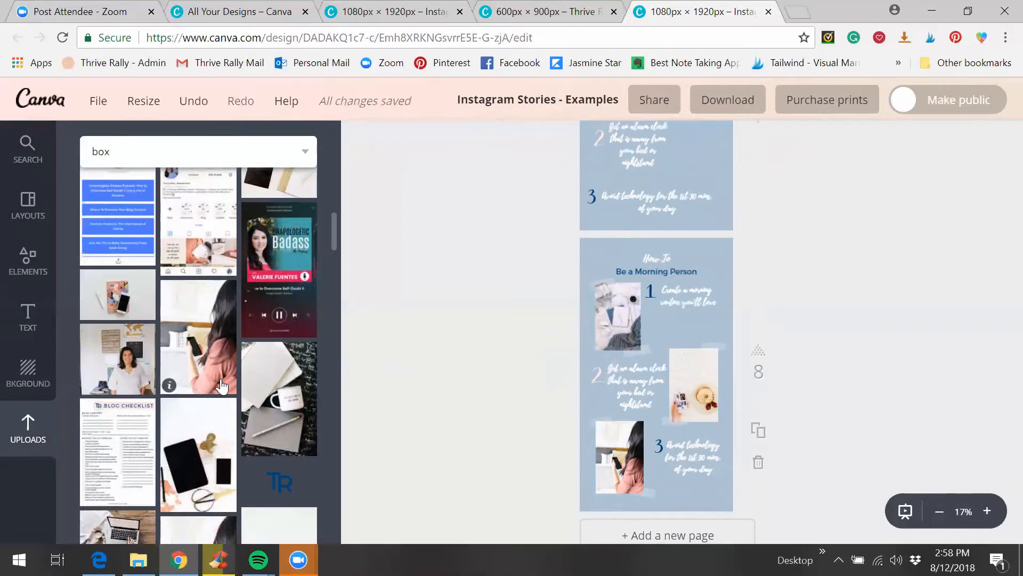
scroll(222, 386, down, 5)
scroll(212, 392, down, 5)
scroll(210, 384, down, 2)
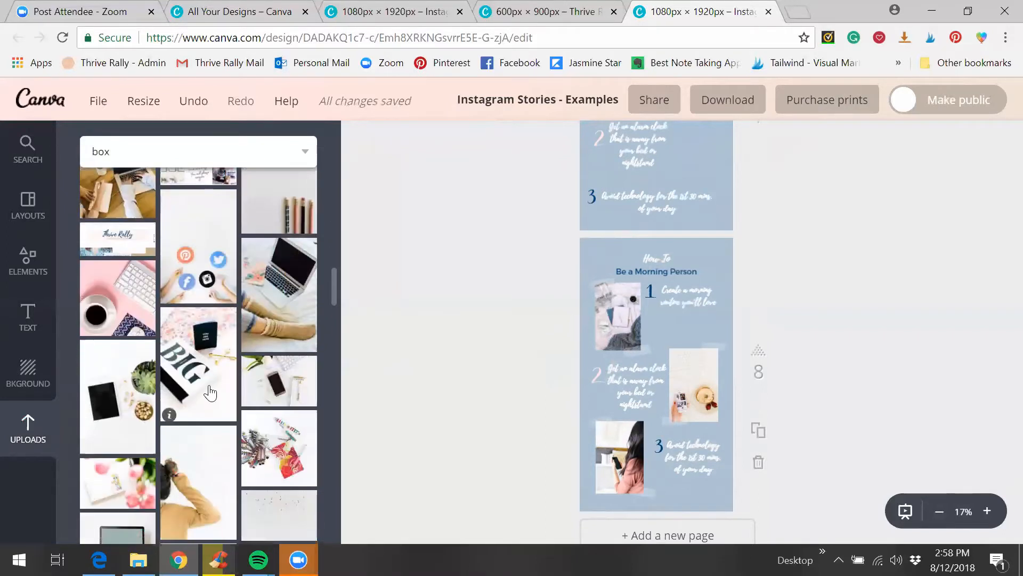
scroll(206, 391, down, 6)
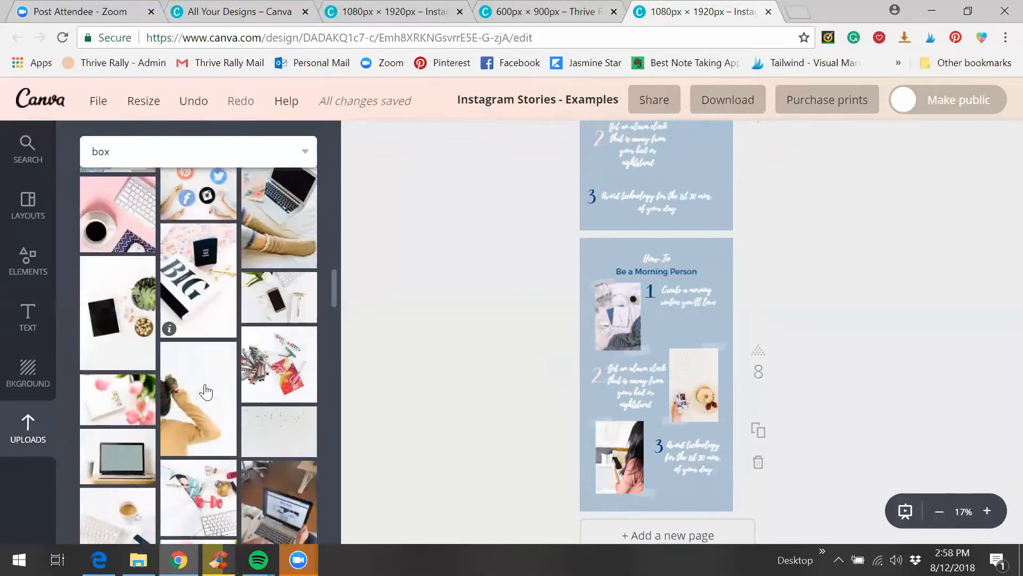
scroll(206, 392, down, 6)
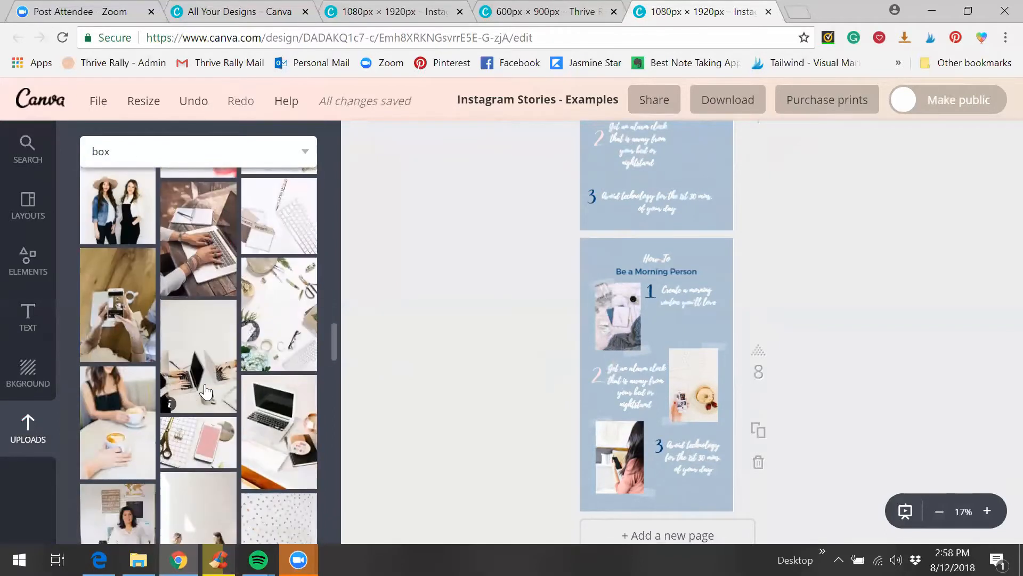
scroll(247, 373, down, 4)
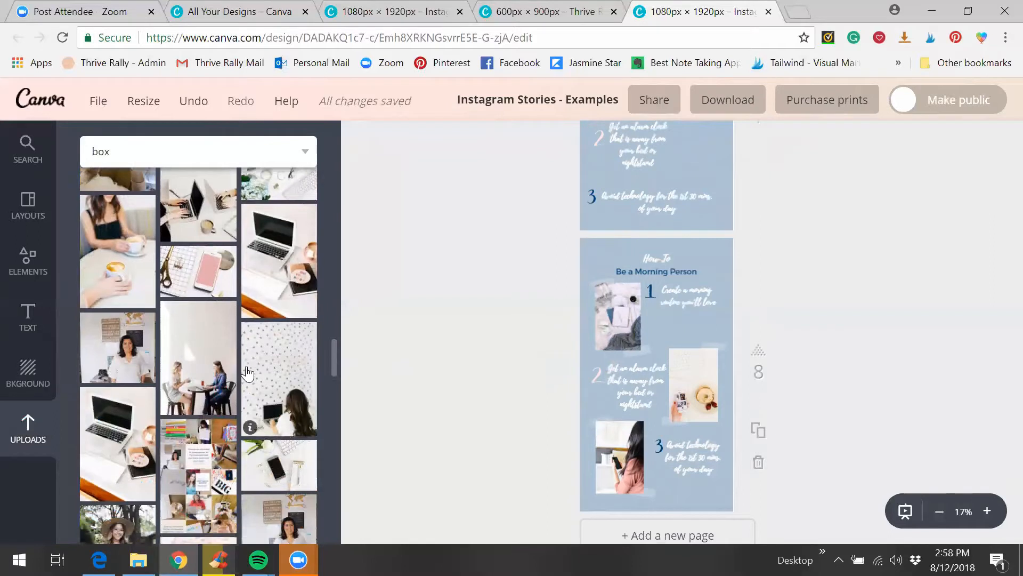
scroll(247, 373, down, 8)
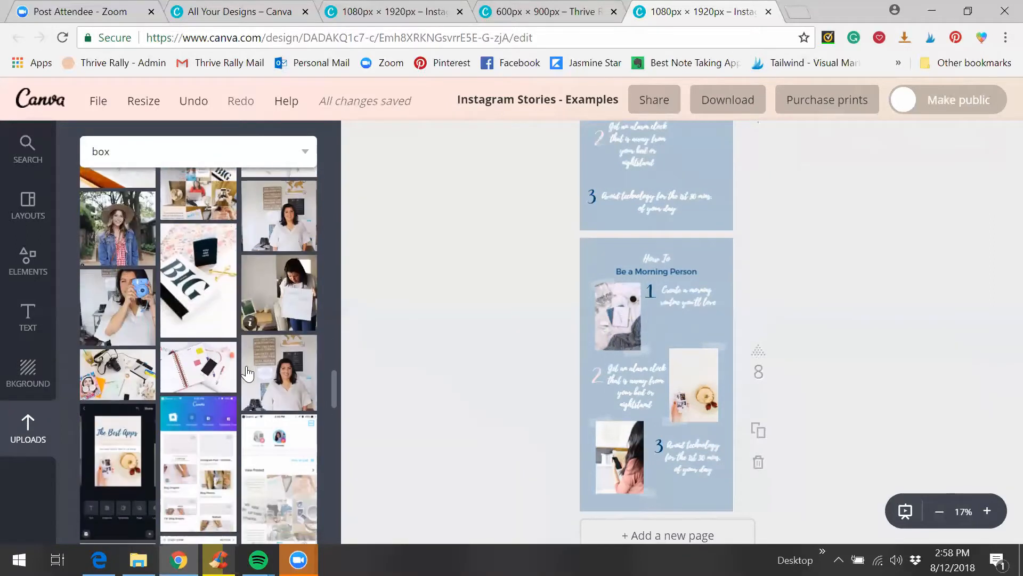
scroll(247, 368, down, 8)
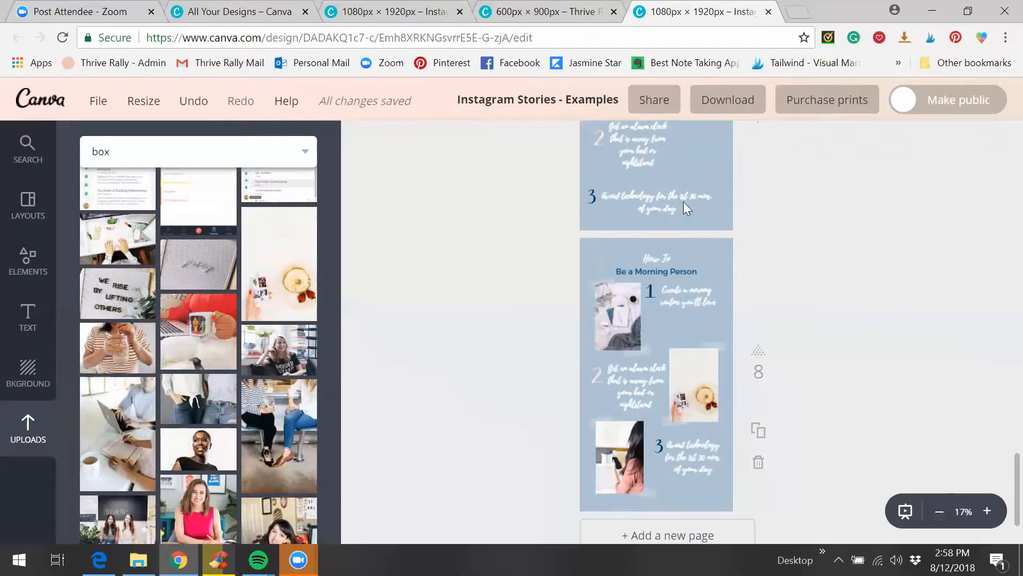
scroll(684, 165, up, 5)
click(681, 337)
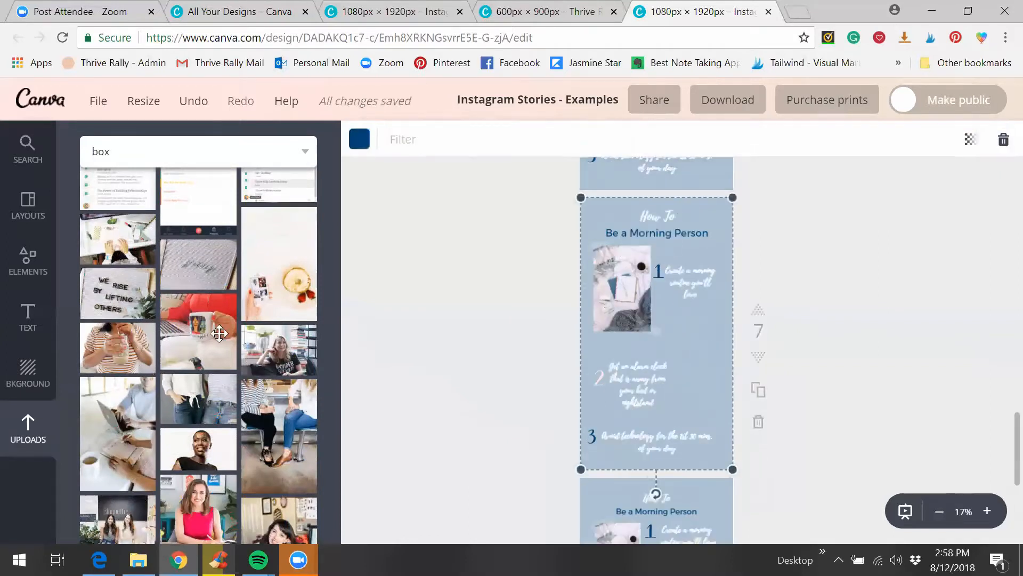
click(275, 269)
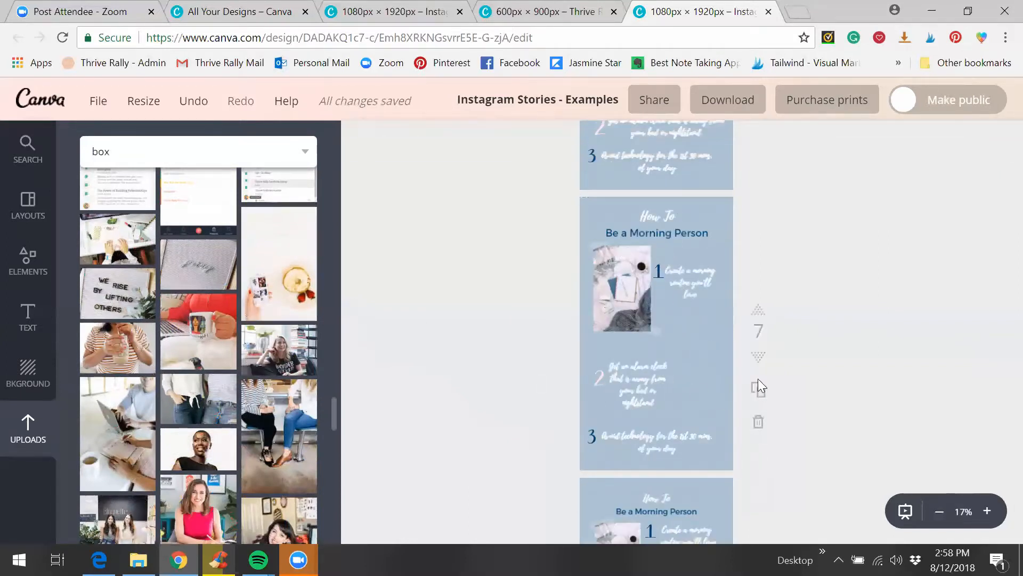
drag(620, 277, 646, 305)
drag(680, 360, 695, 380)
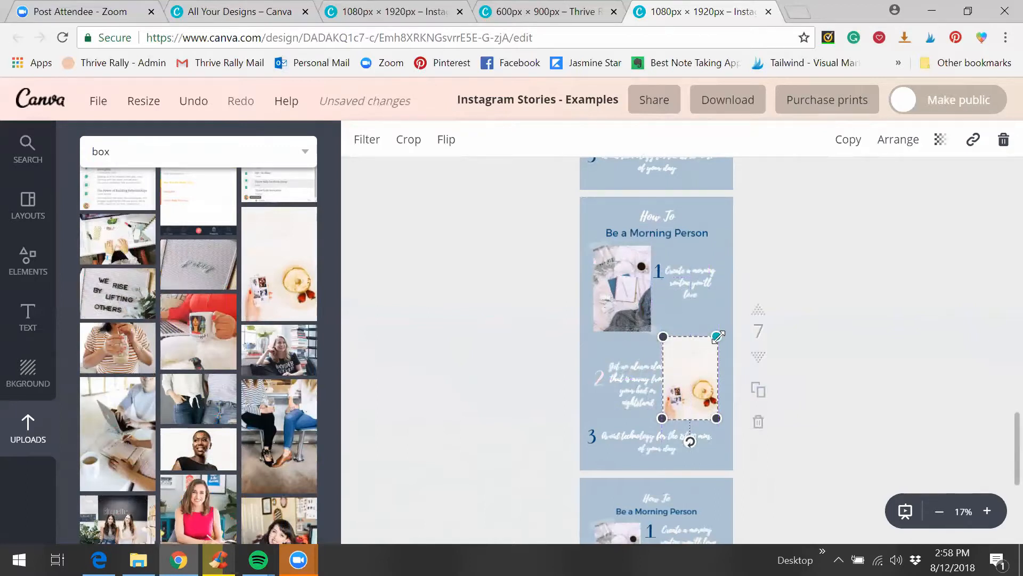
Step: Narrow the second tip's text box further and raise it with its number 2 so both clear the plate photo
drag(600, 377, 599, 365)
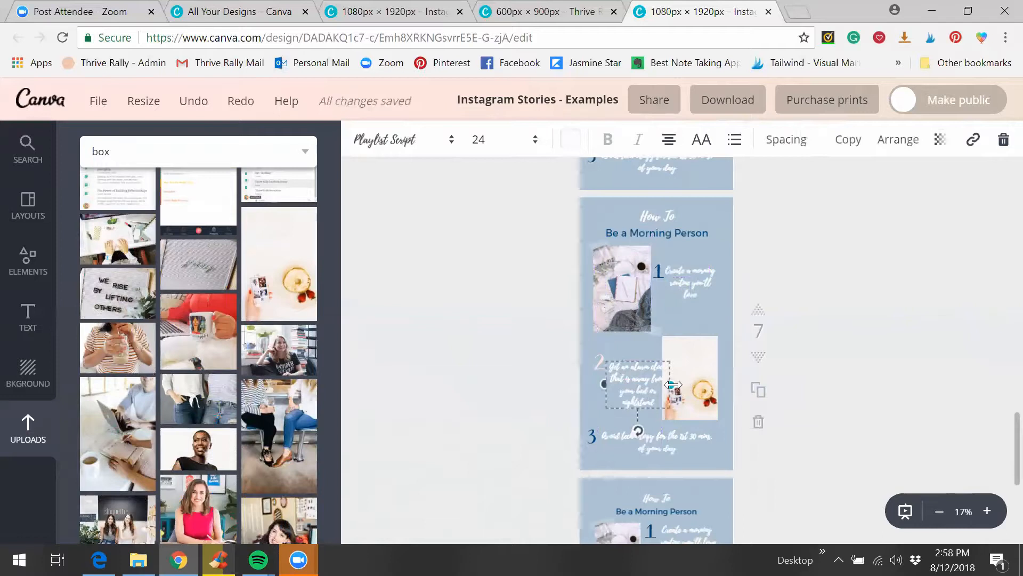
drag(659, 384, 639, 384)
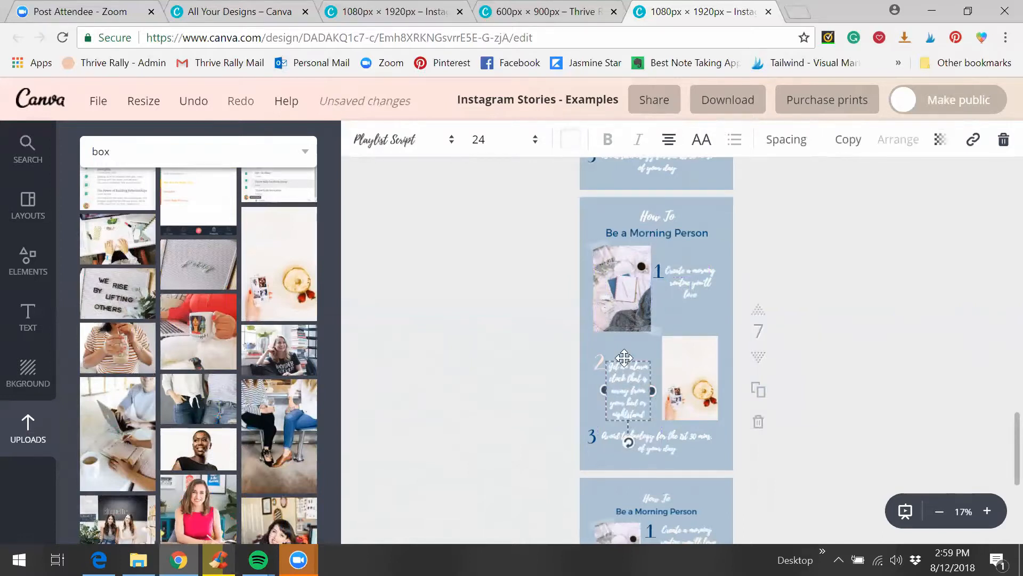
drag(631, 351, 630, 349)
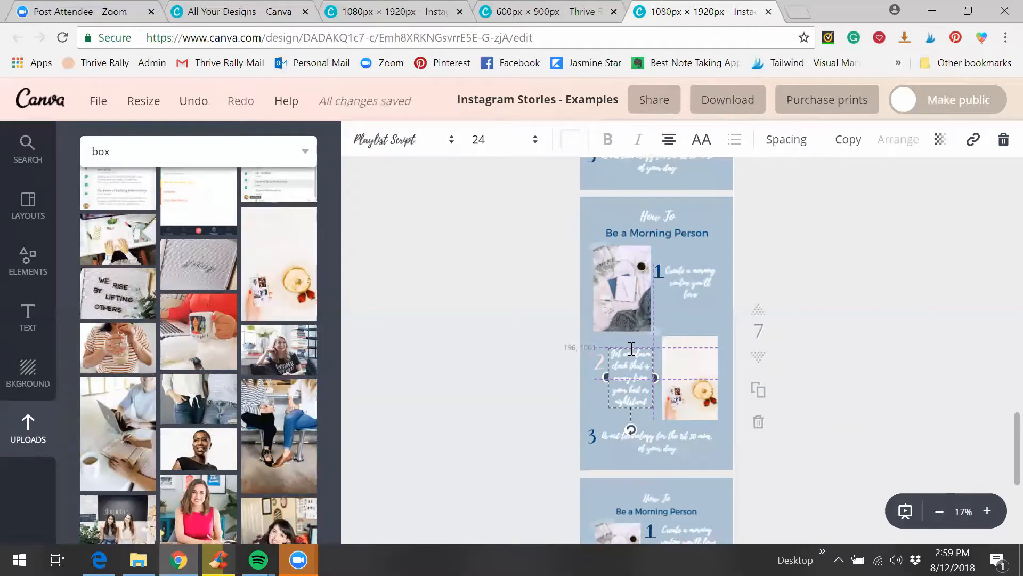
click(902, 310)
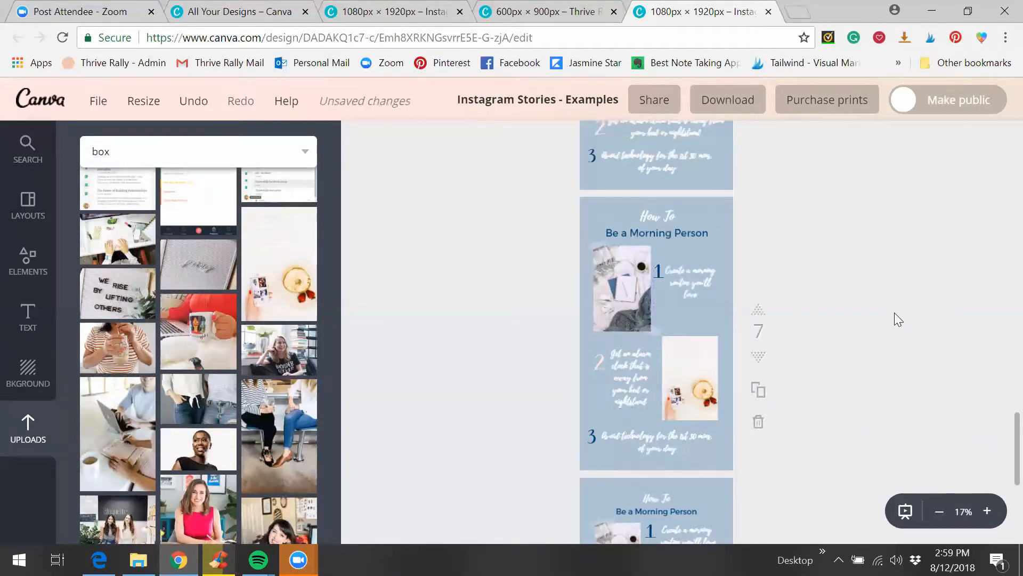
Step: Shrink page 7's taped photo, then move the first tip, the plate photo and the second tip with their numbers to fit the smaller layout
click(616, 320)
drag(595, 335, 617, 318)
mouse_move(623, 283)
mouse_down()
mouse_move(613, 287)
mouse_move(631, 290)
mouse_up()
drag(713, 312, 676, 283)
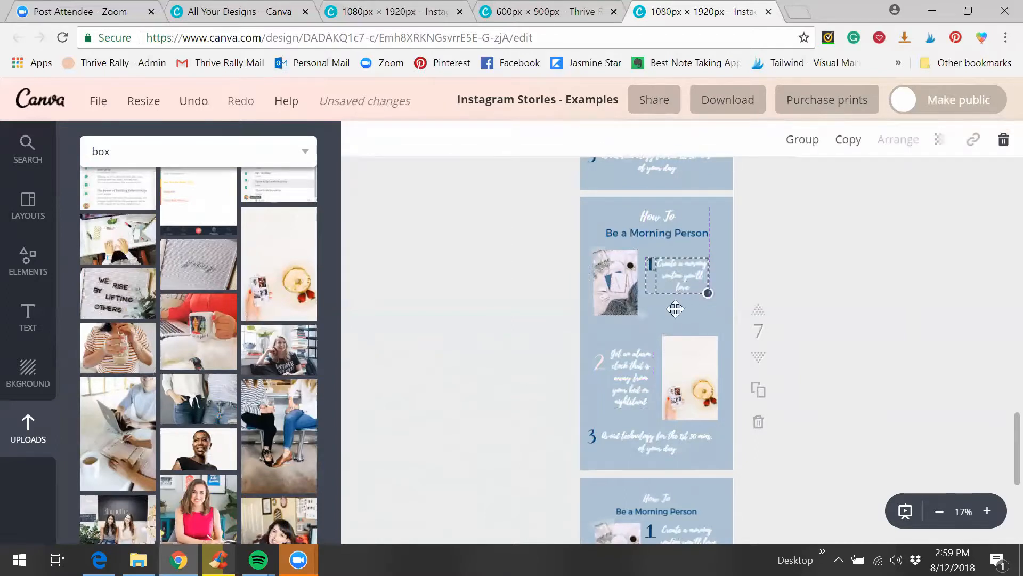
drag(677, 369, 685, 356)
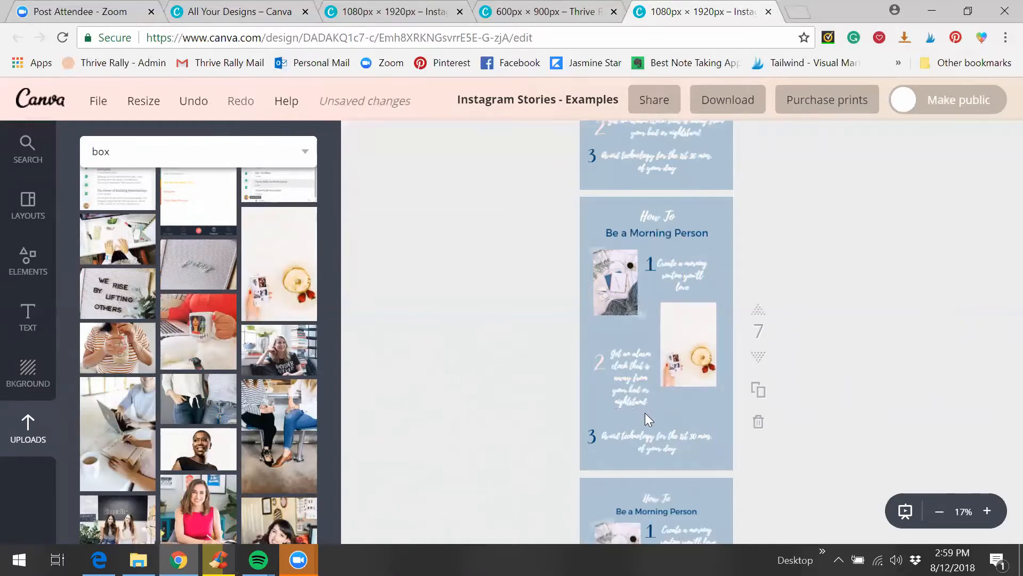
drag(594, 366, 627, 364)
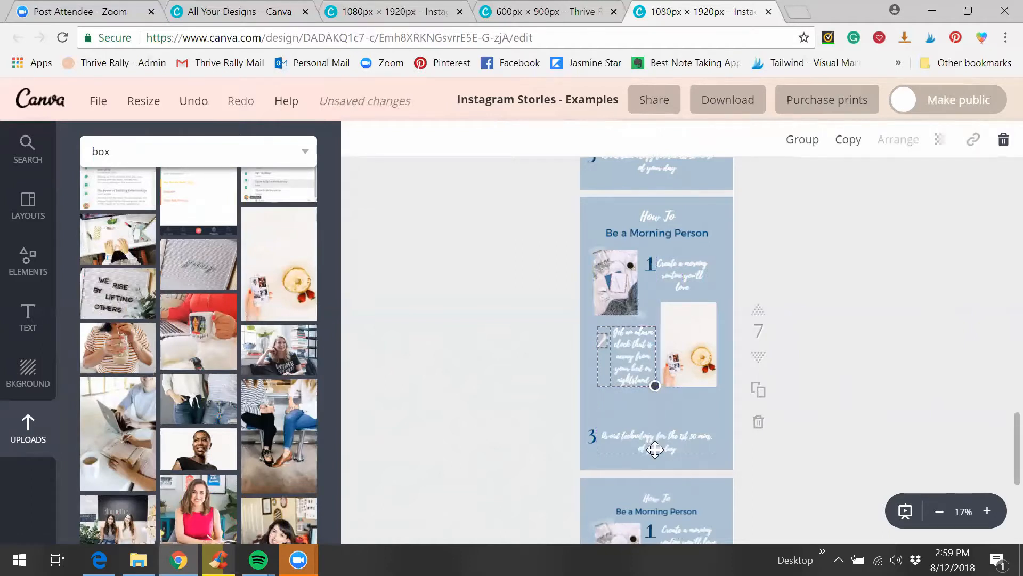
Step: Narrow the third tip's text box so it wraps, and move it with its number 3 to page 7's lower-right area
click(599, 449)
drag(630, 446, 685, 407)
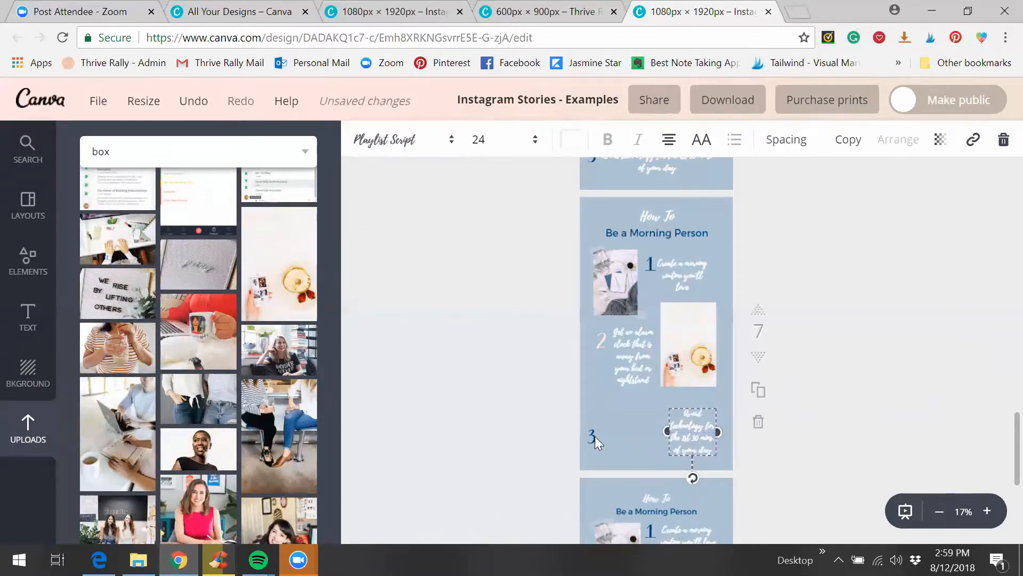
drag(651, 436, 662, 436)
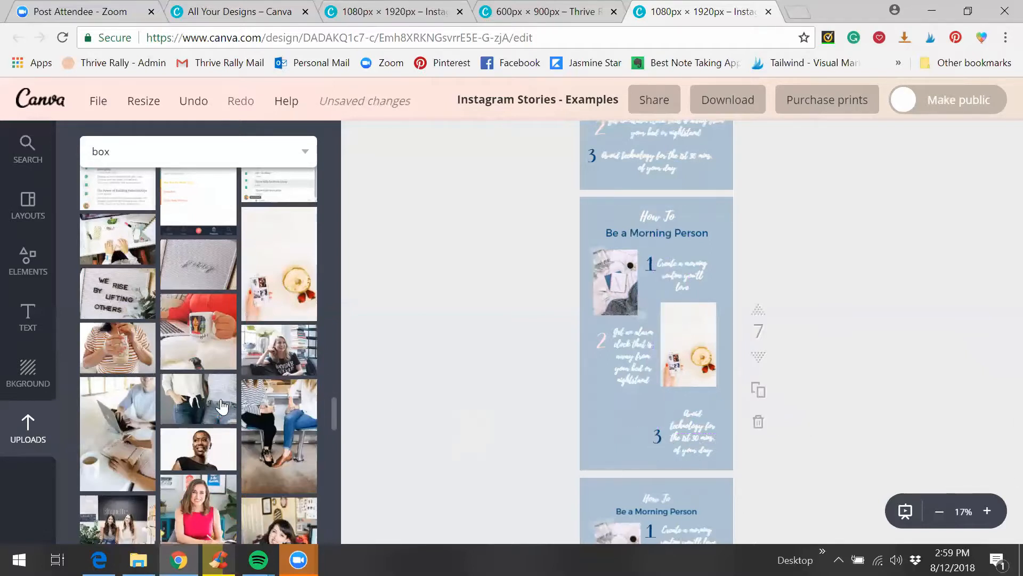
Step: Add the uploaded photo of the woman holding a phone, shrink it into page 7's lower-left area, and align the third tip beside it
scroll(213, 405, down, 10)
scroll(216, 403, down, 10)
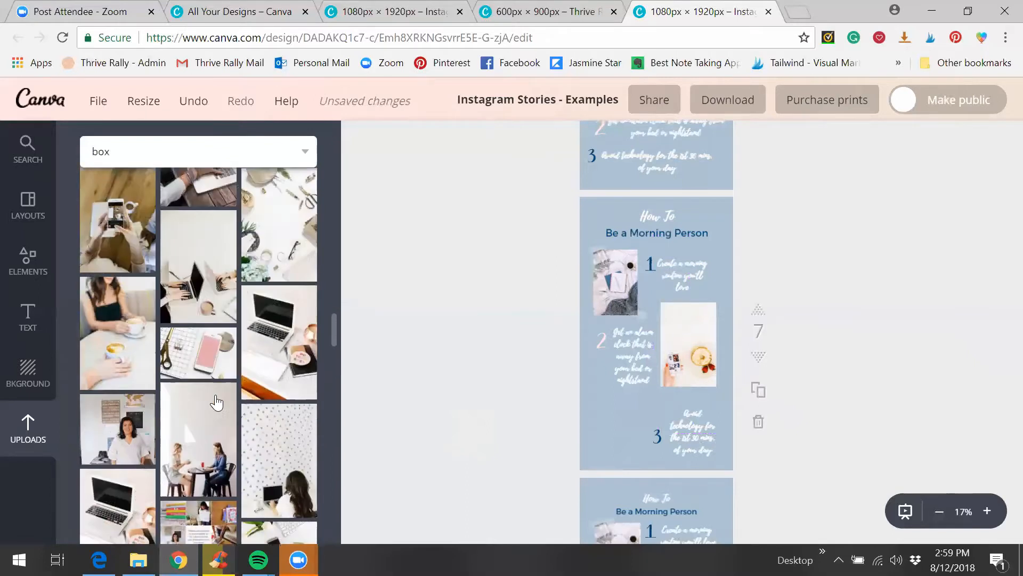
scroll(217, 397, up, 8)
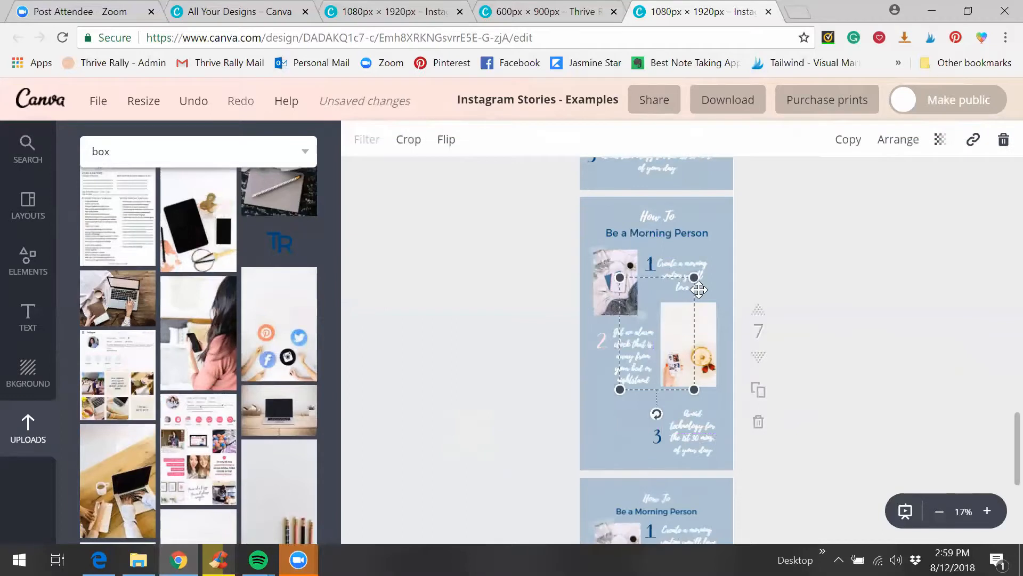
drag(665, 358, 637, 439)
drag(668, 364, 620, 429)
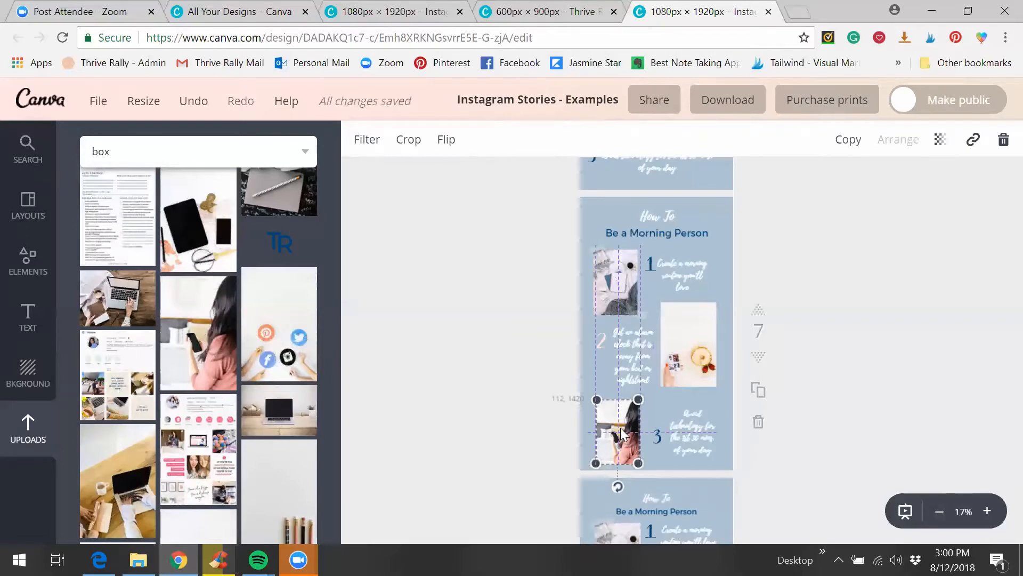
mouse_move(701, 439)
mouse_down()
mouse_move(686, 442)
mouse_move(699, 440)
mouse_up()
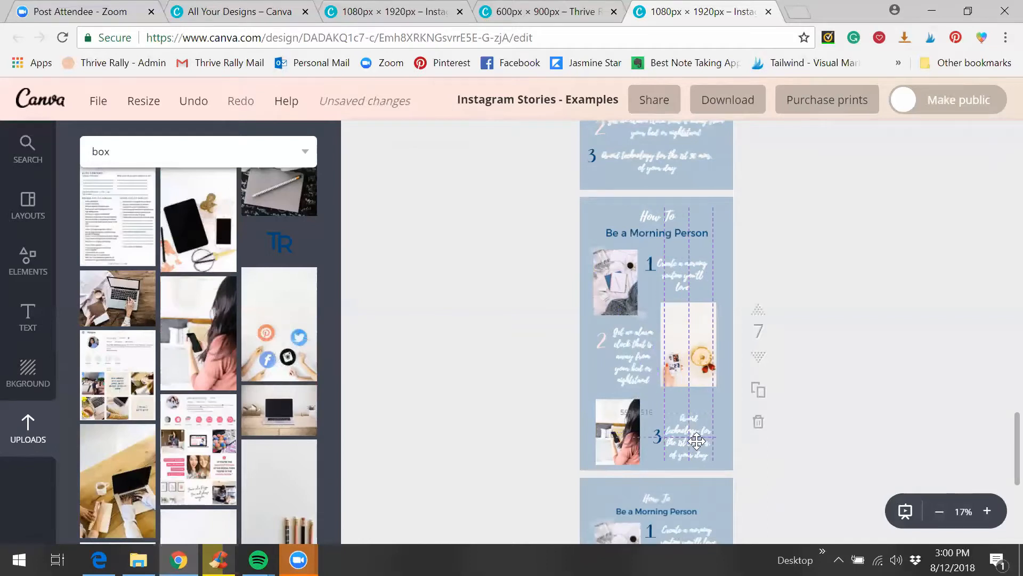
Step: Enlarge the phone photo slightly and shrink the plate photo so page 7's three photos are similar in size
click(623, 437)
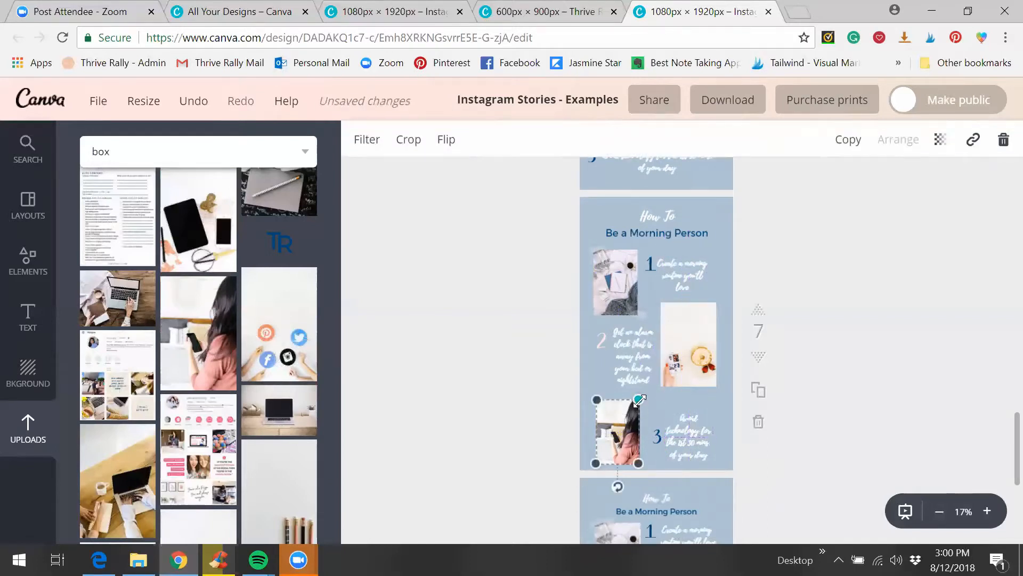
drag(639, 399, 644, 396)
click(683, 340)
drag(716, 303, 698, 340)
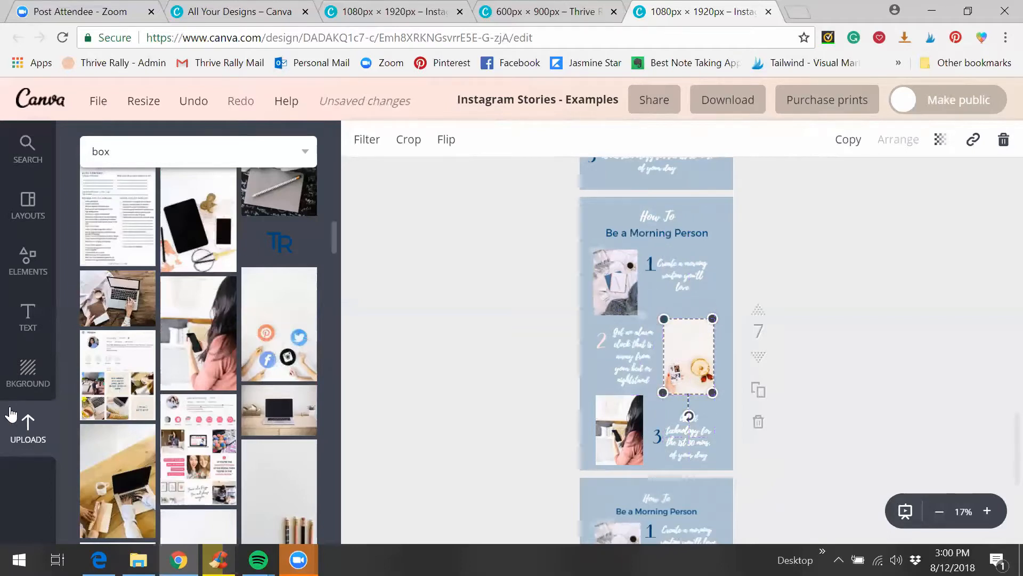
Step: Add the grey tape strip from the washi tape illustrations and place it small and tilted on the plate photo's top-right corner
scroll(167, 216, down, 5)
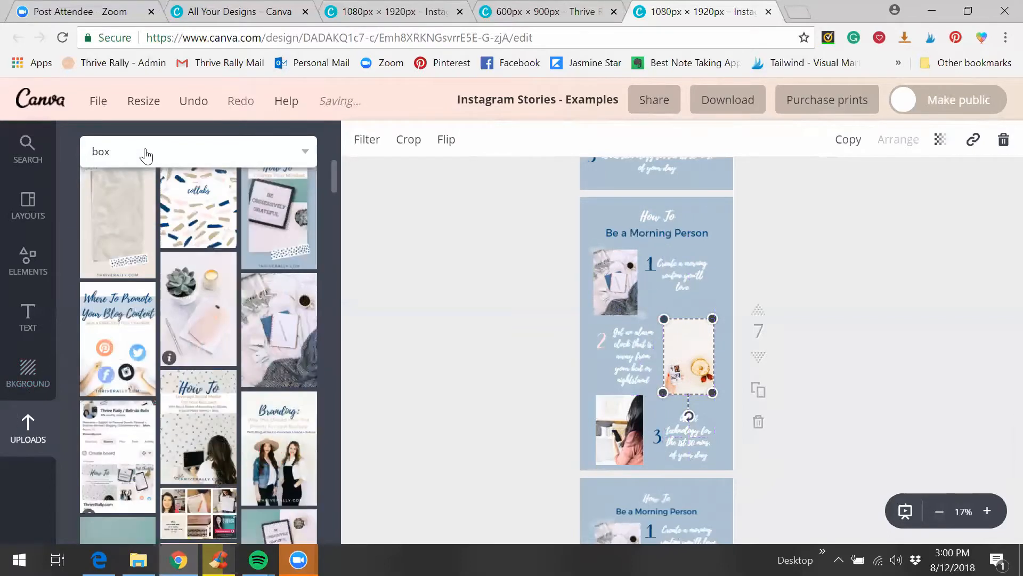
click(145, 152)
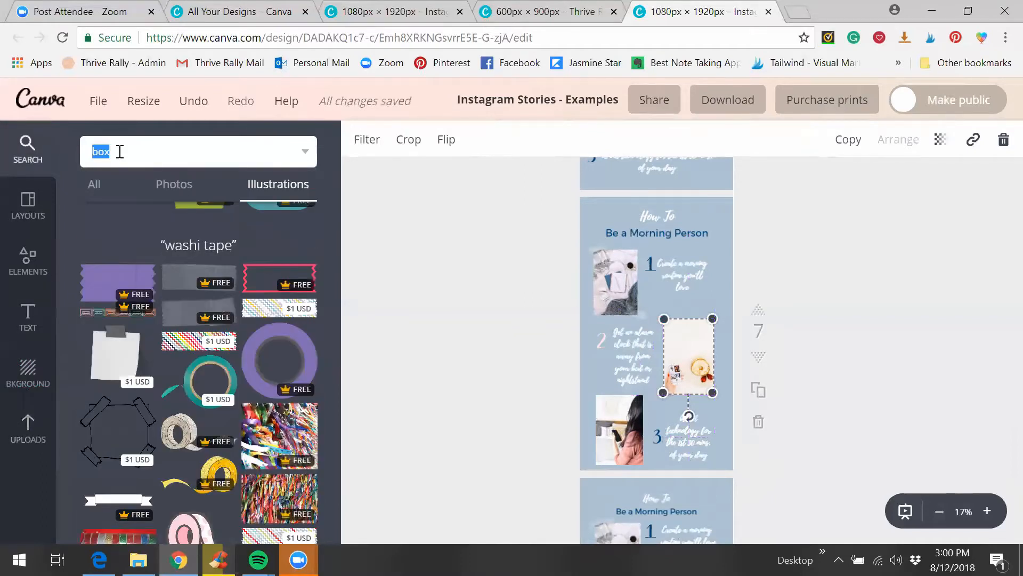
mouse_move(185, 284)
click(195, 283)
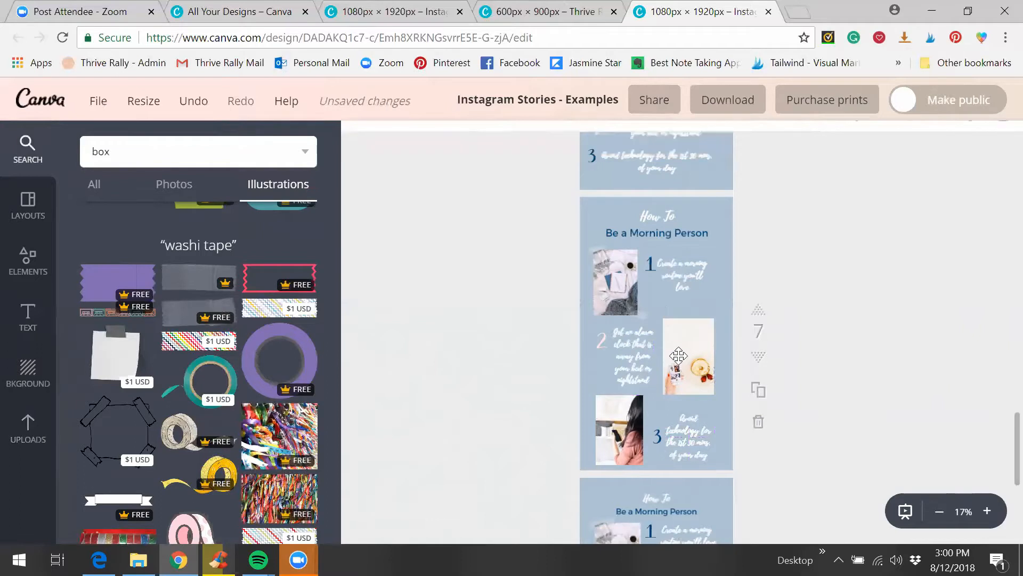
drag(616, 351, 691, 353)
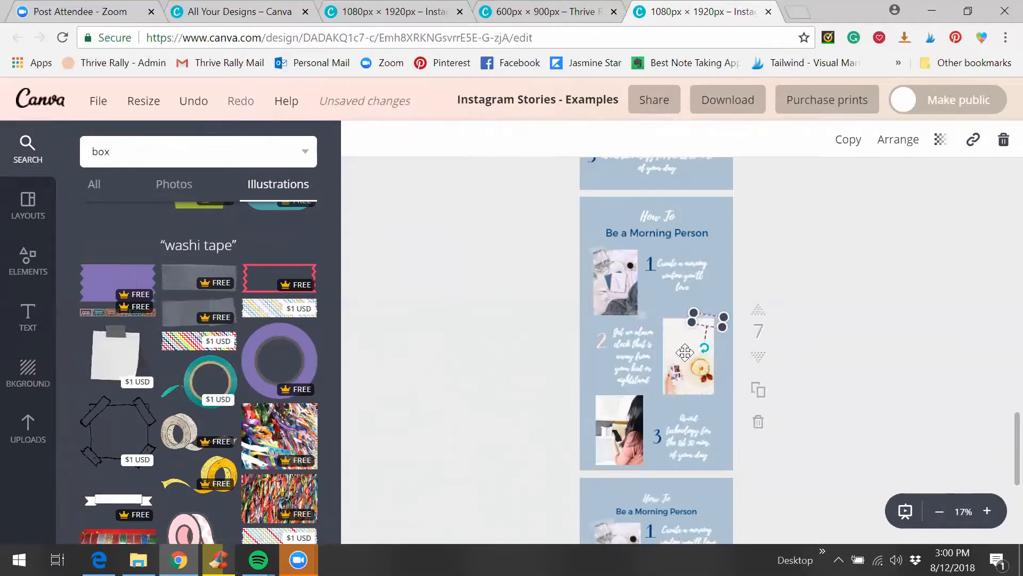
Step: Ungroup the first photo from its tape and place a copy of its lower-right tape strip on the plate photo's lower-left corner
click(641, 317)
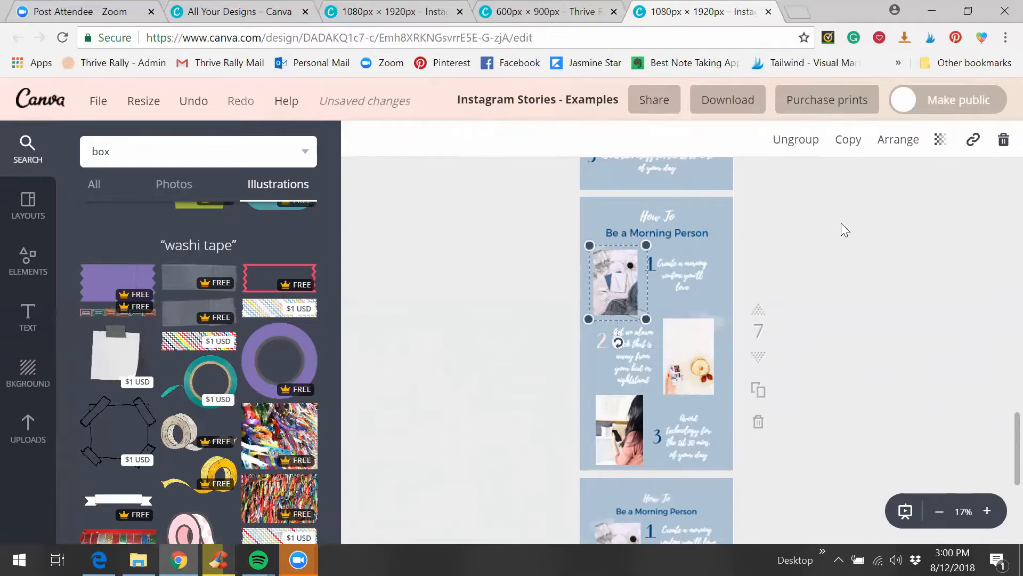
click(804, 140)
click(724, 215)
click(637, 314)
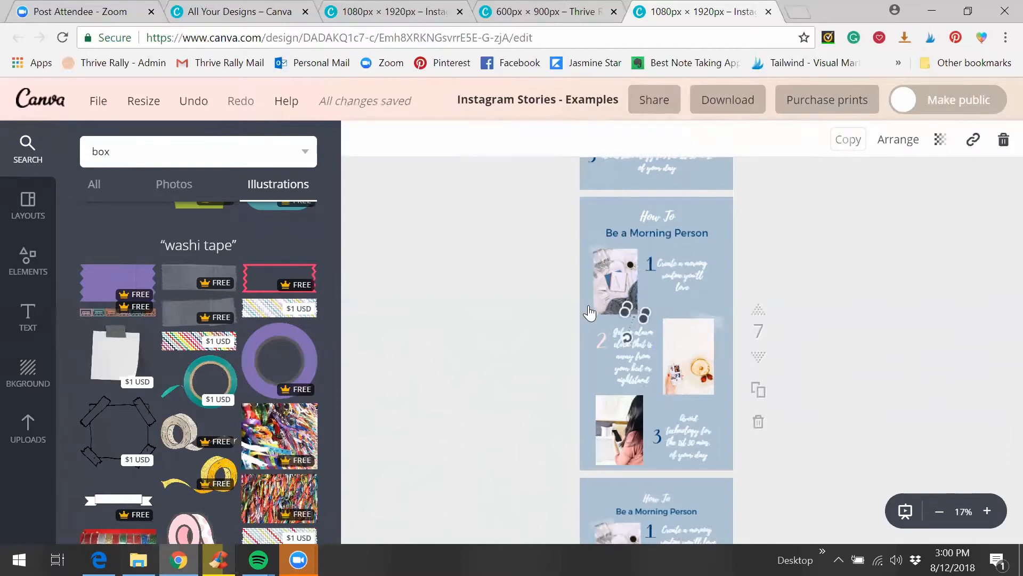
key(Delete)
click(646, 337)
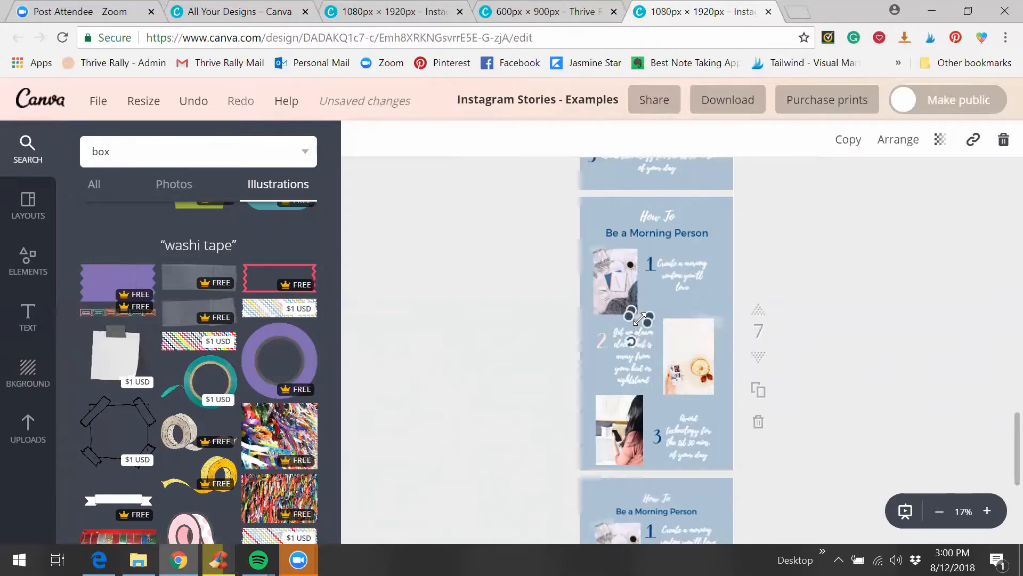
drag(662, 378, 671, 393)
click(837, 381)
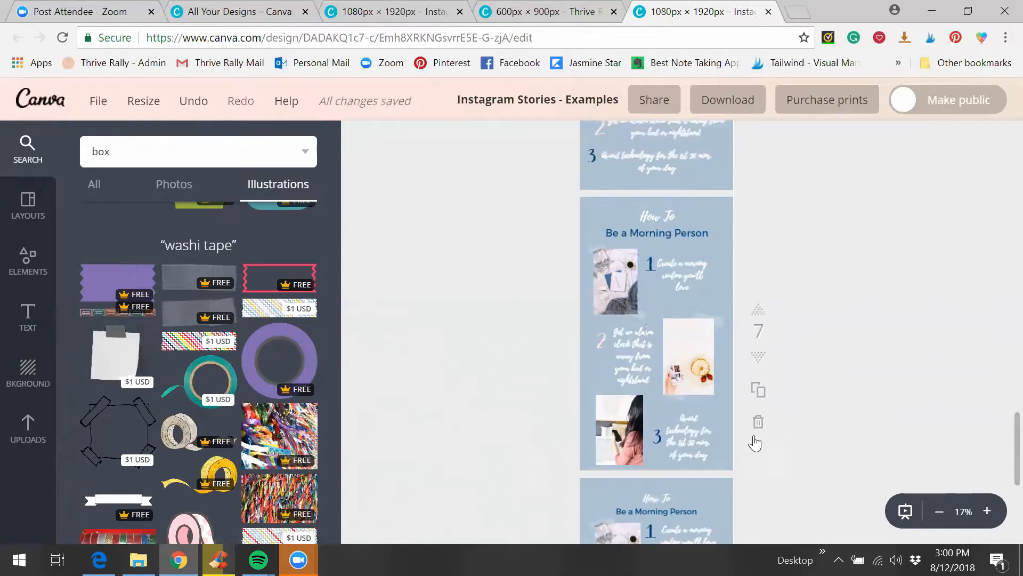
Step: Place a copy of the plate photo's top-right tape strip on the top-left corner of page 7's phone photo
click(714, 323)
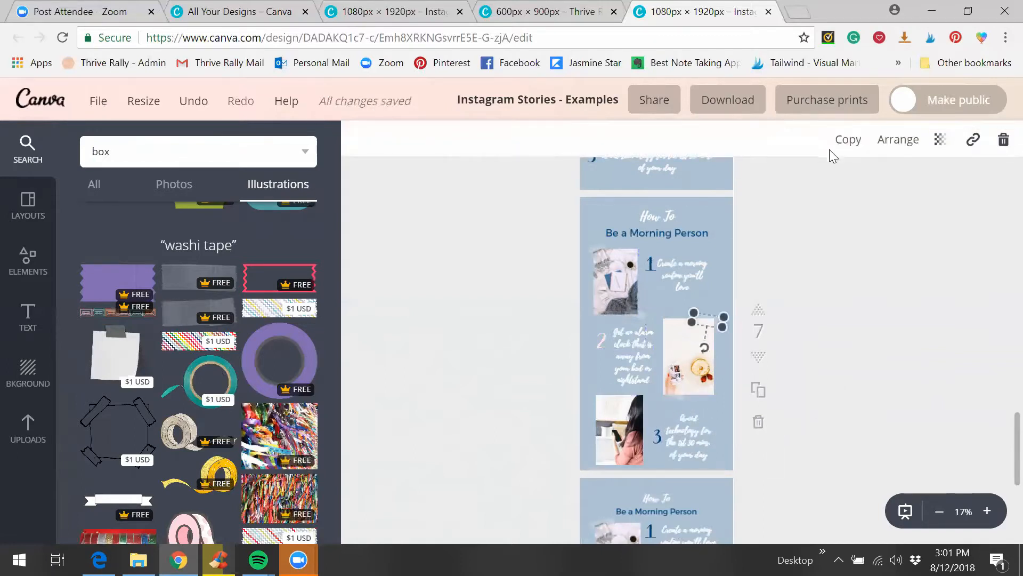
click(835, 155)
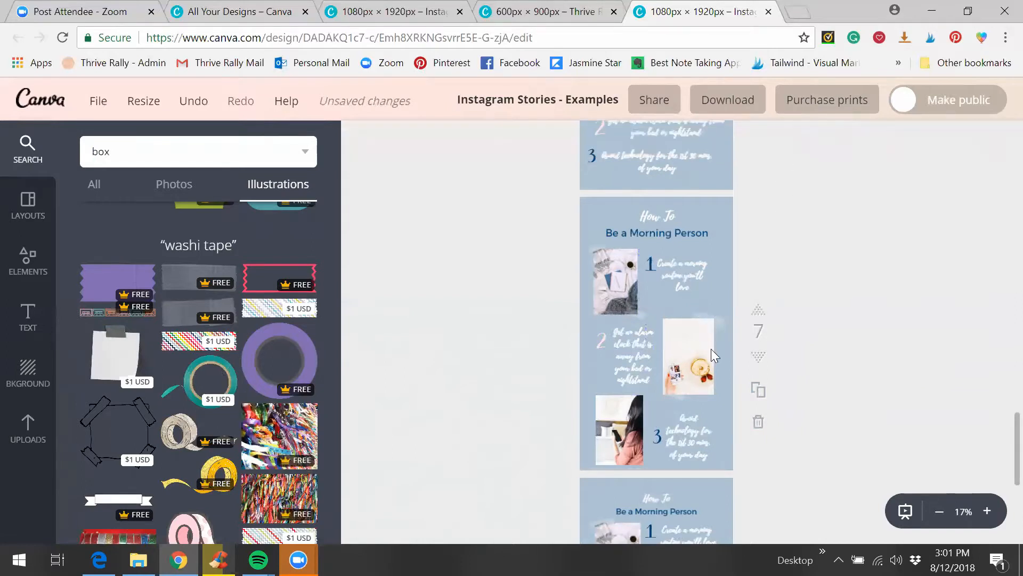
drag(714, 322, 609, 423)
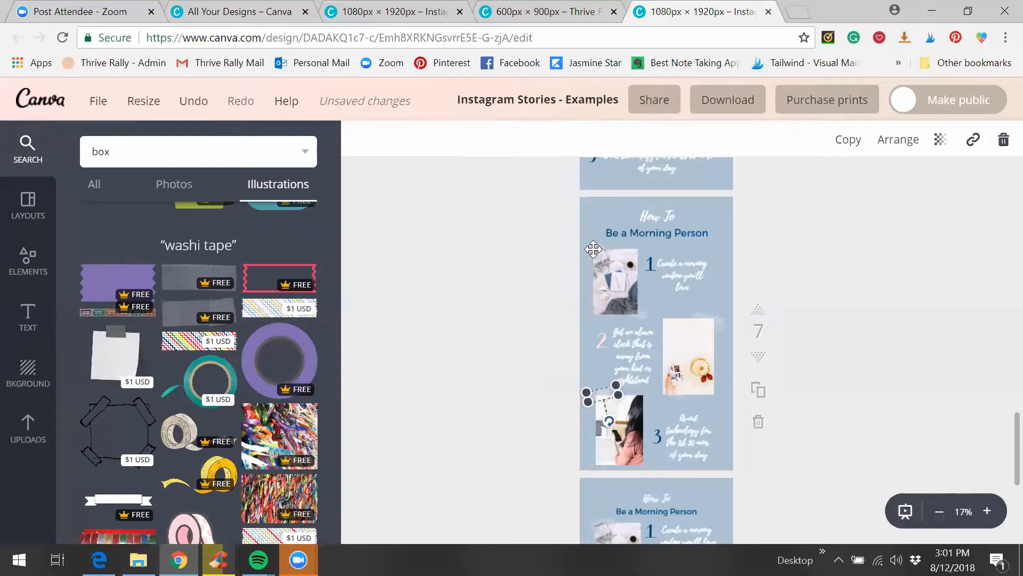
Step: Place another small copied tape strip on the lower-right corner of page 7's phone photo
click(849, 142)
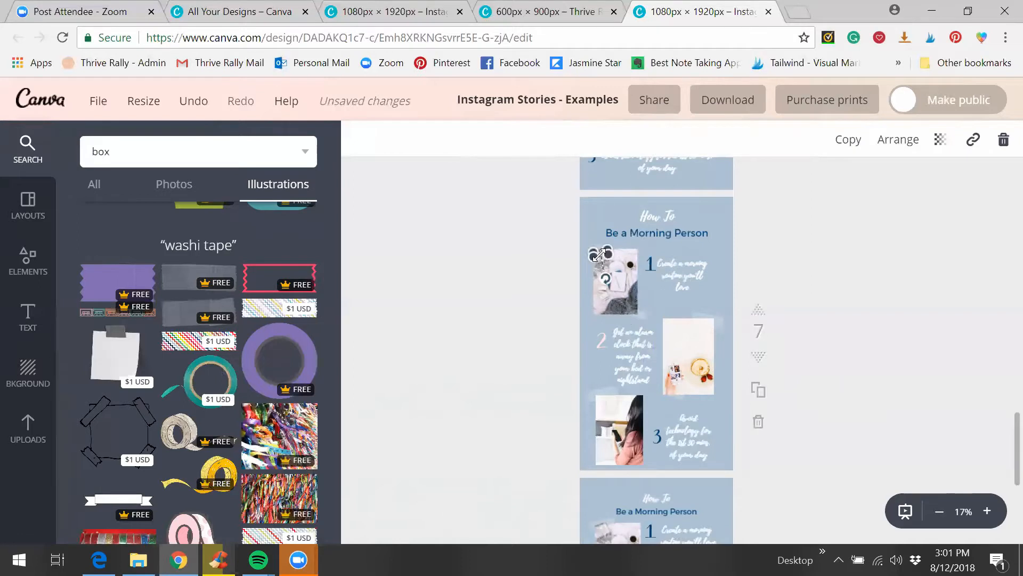
drag(603, 279, 641, 458)
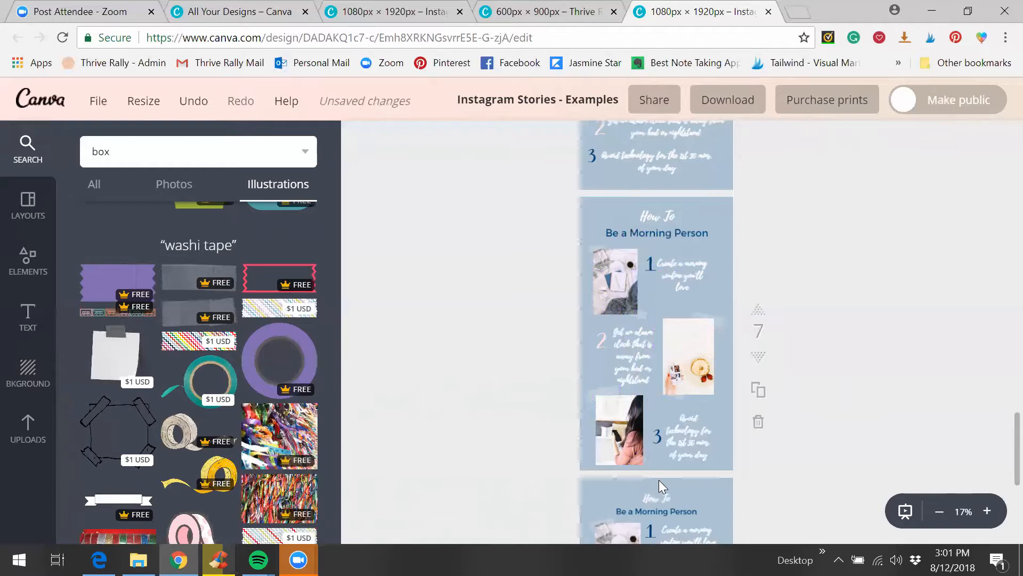
click(651, 464)
drag(646, 457, 649, 470)
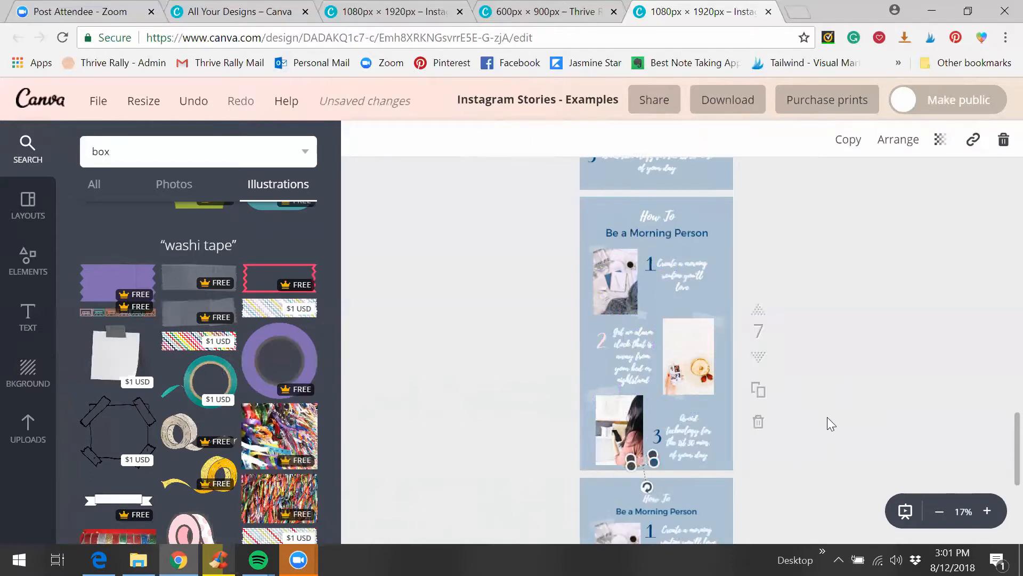
click(836, 390)
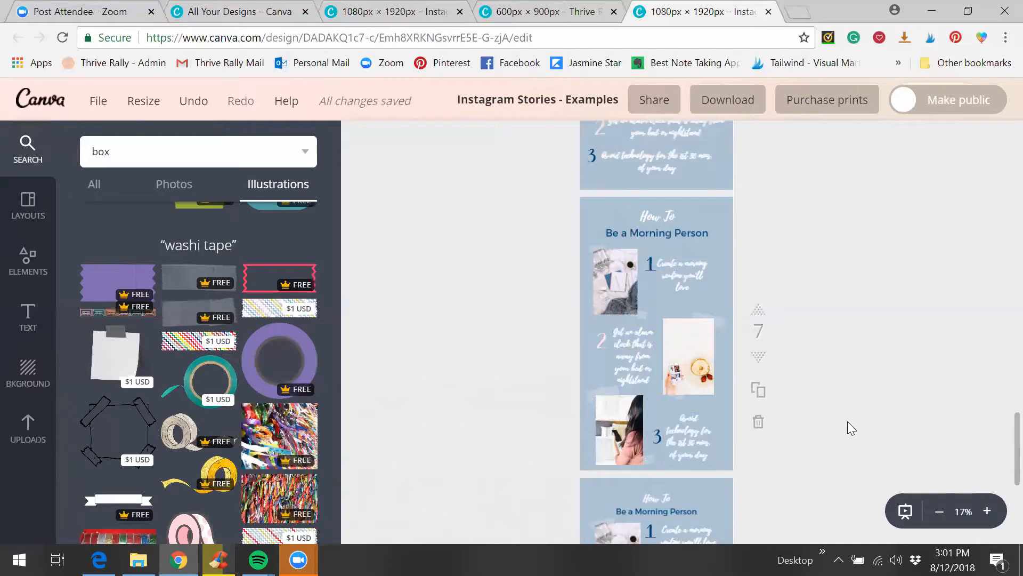
Step: Preview page 7 at full-screen size and return to the editor
click(905, 511)
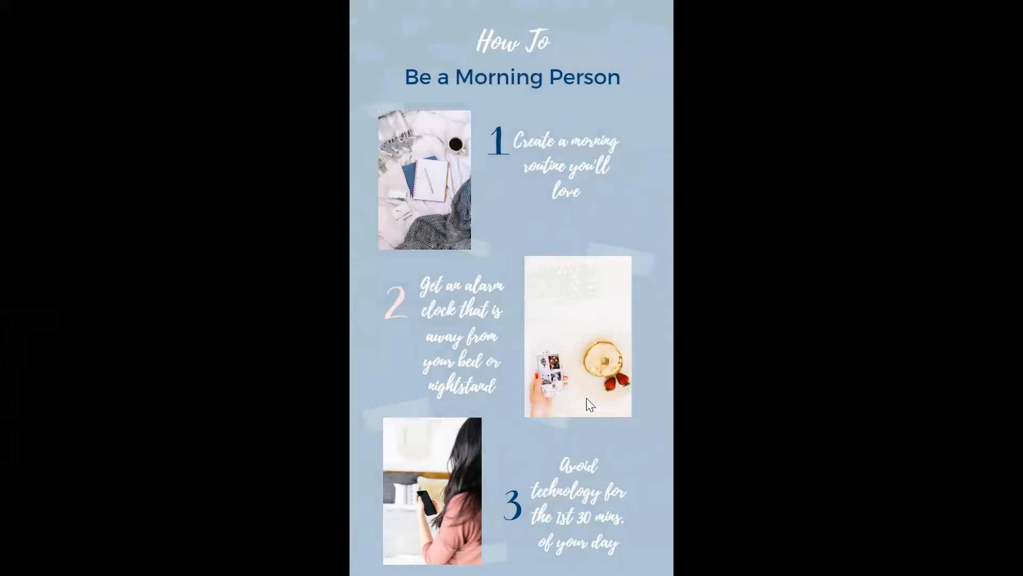
key(Escape)
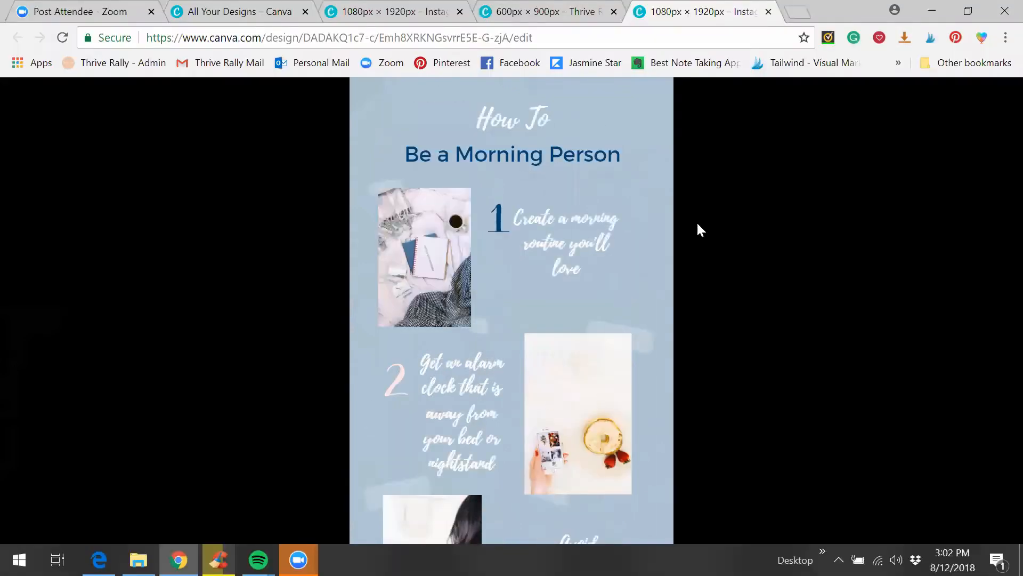
key(Escape)
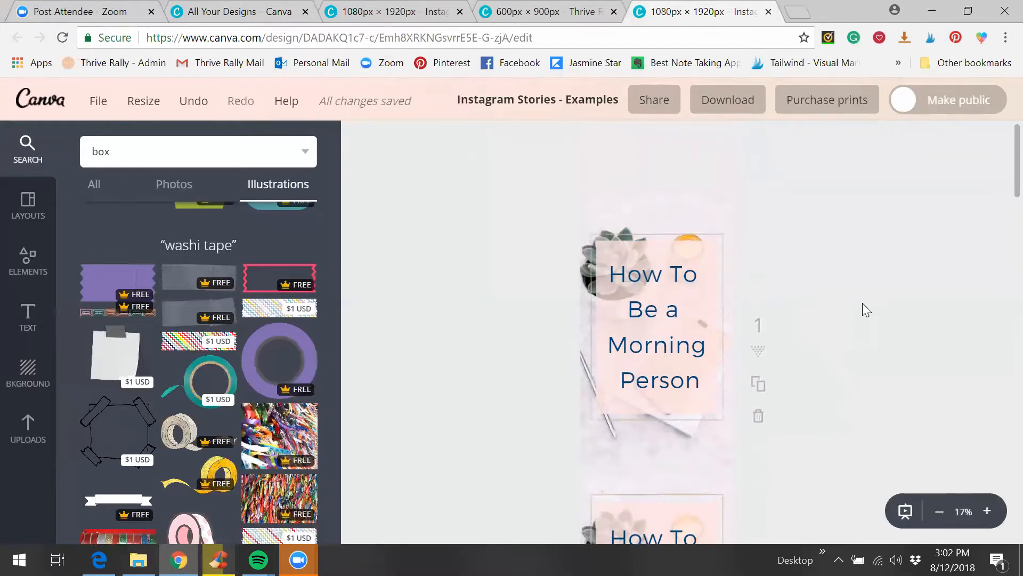
Step: Review the story variations on pages 1 to 5, comparing their layouts, colours and website lines
scroll(861, 306, down, 2)
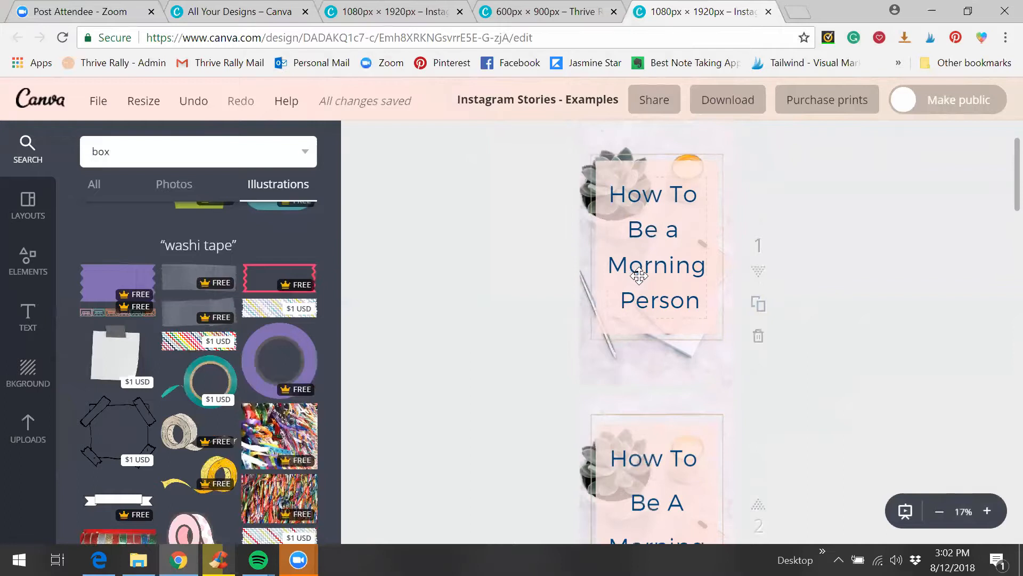
scroll(693, 353, down, 5)
scroll(676, 357, down, 8)
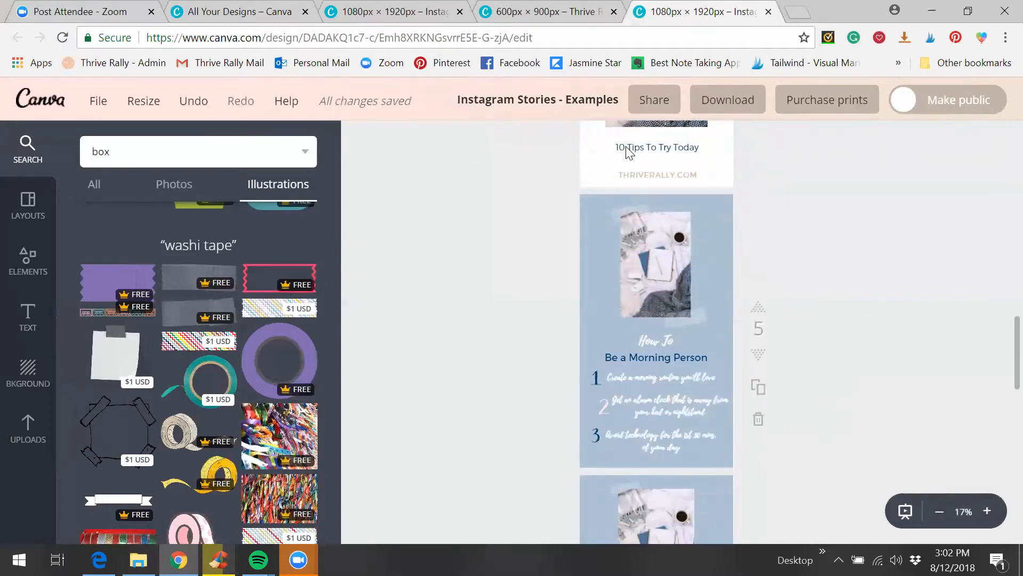
scroll(491, 281, up, 3)
scroll(491, 274, up, 10)
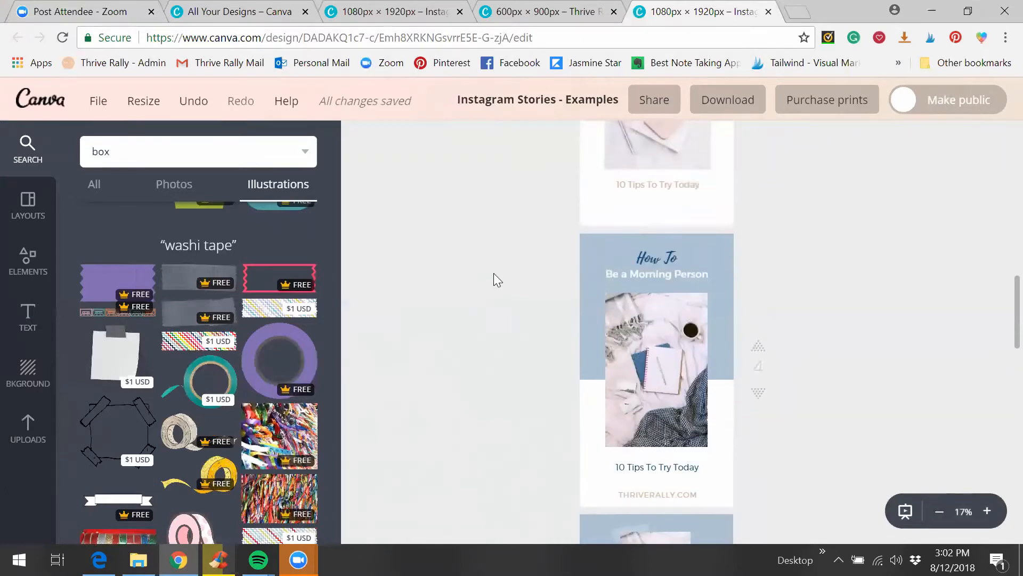
scroll(613, 256, down, 3)
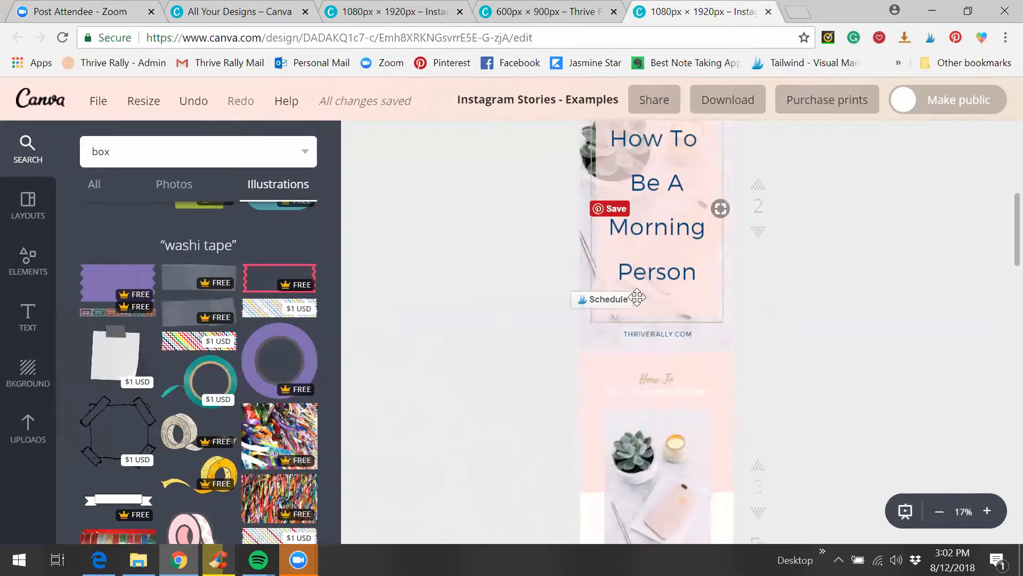
scroll(637, 298, down, 3)
scroll(648, 300, down, 3)
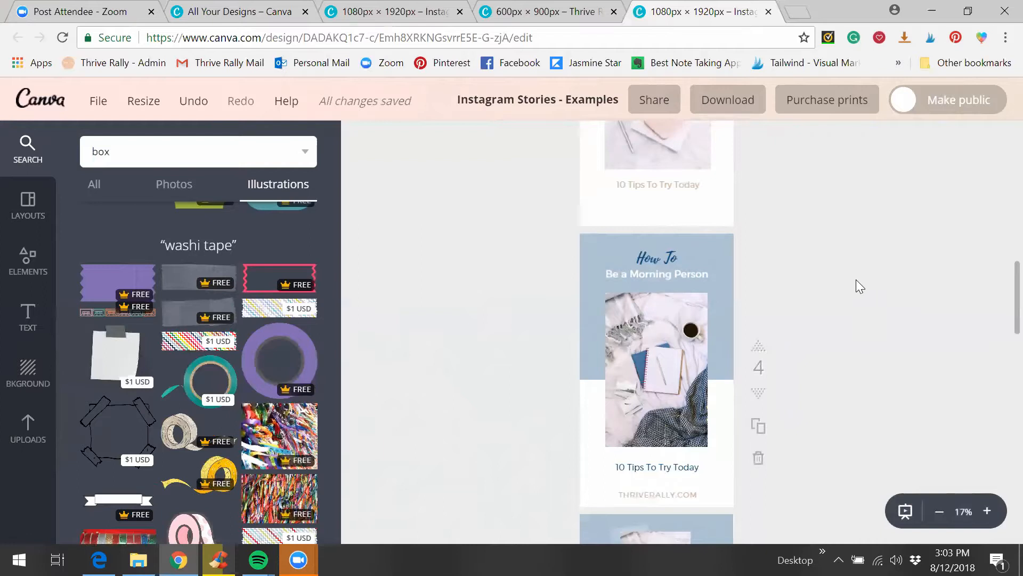
scroll(856, 279, up, 10)
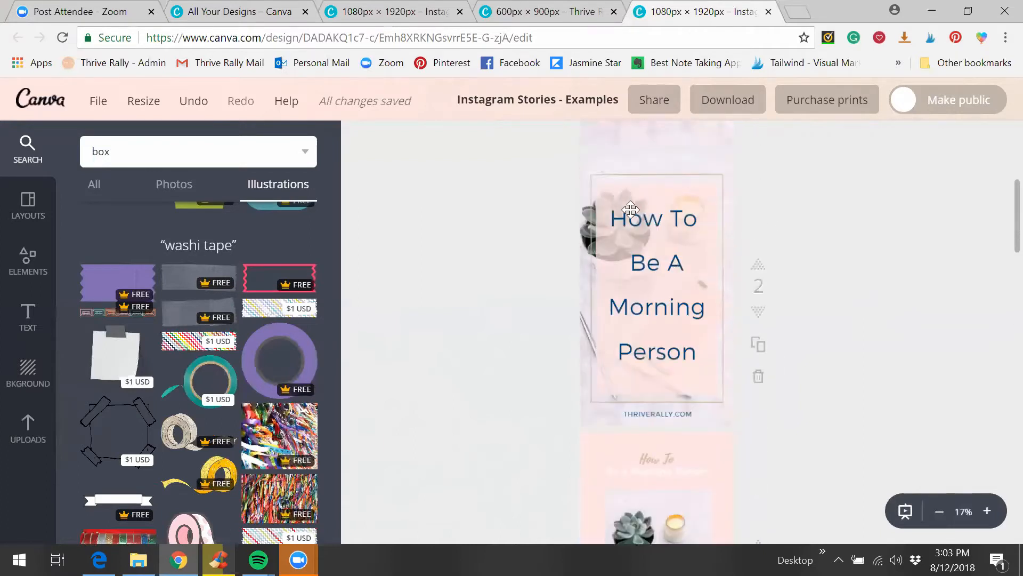
scroll(622, 197, up, 5)
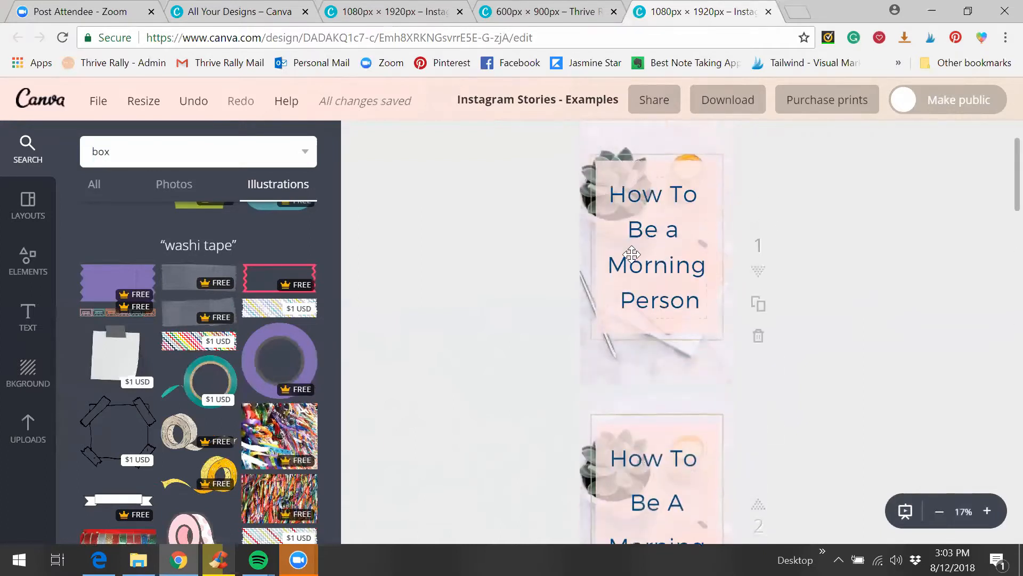
scroll(632, 256, down, 8)
scroll(637, 269, down, 5)
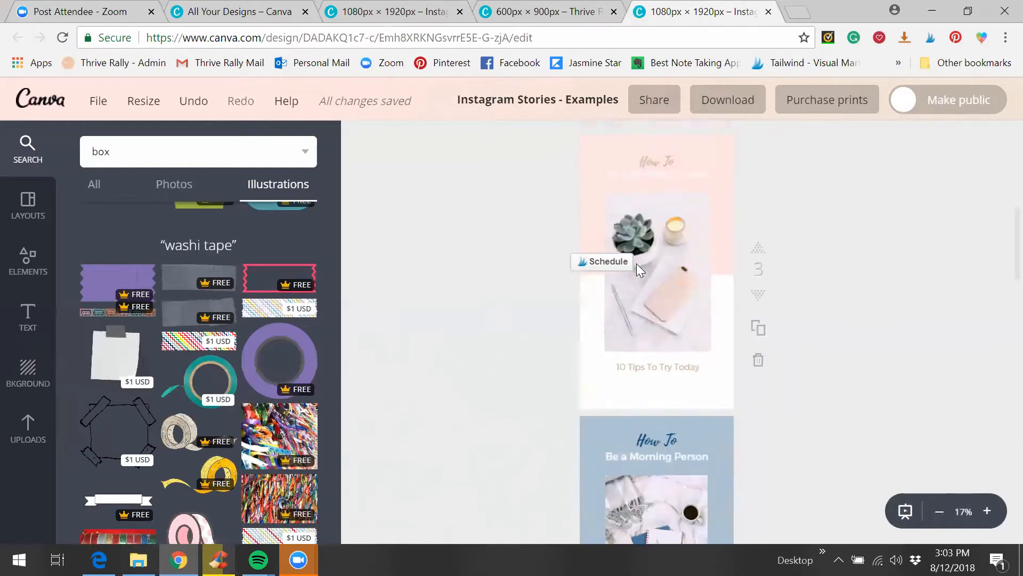
scroll(638, 264, down, 3)
scroll(637, 264, down, 3)
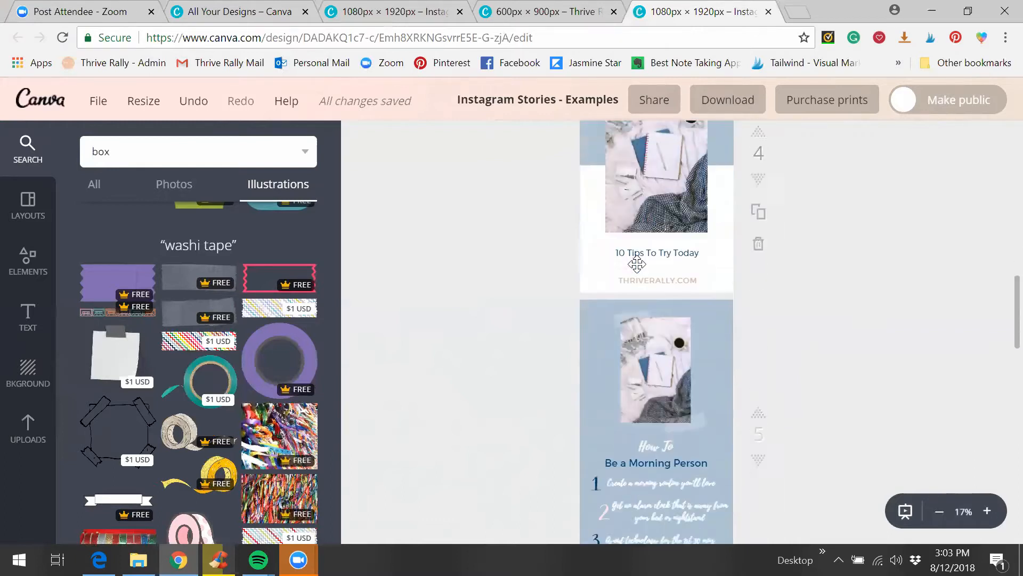
scroll(637, 235, up, 1)
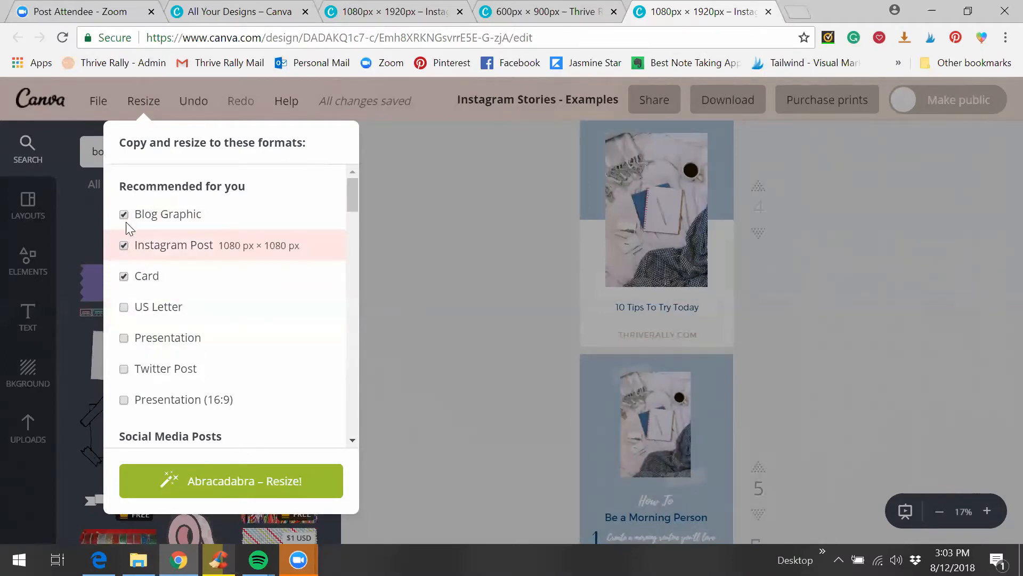
Step: Create resized copies of the design in the Blog Graphic and Instagram Post formats only, leaving Card out
click(124, 246)
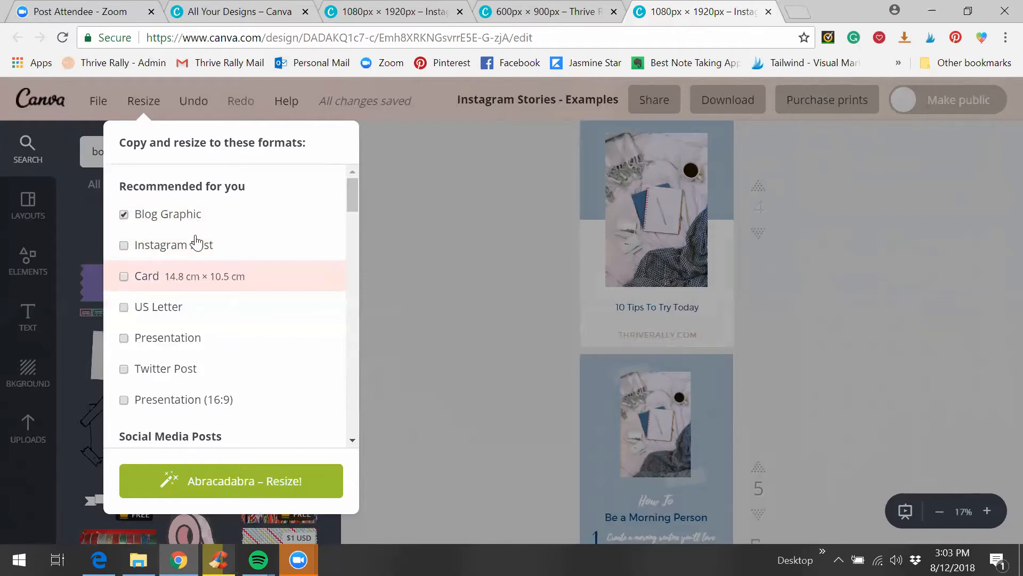
scroll(233, 285, down, 4)
scroll(223, 288, down, 1)
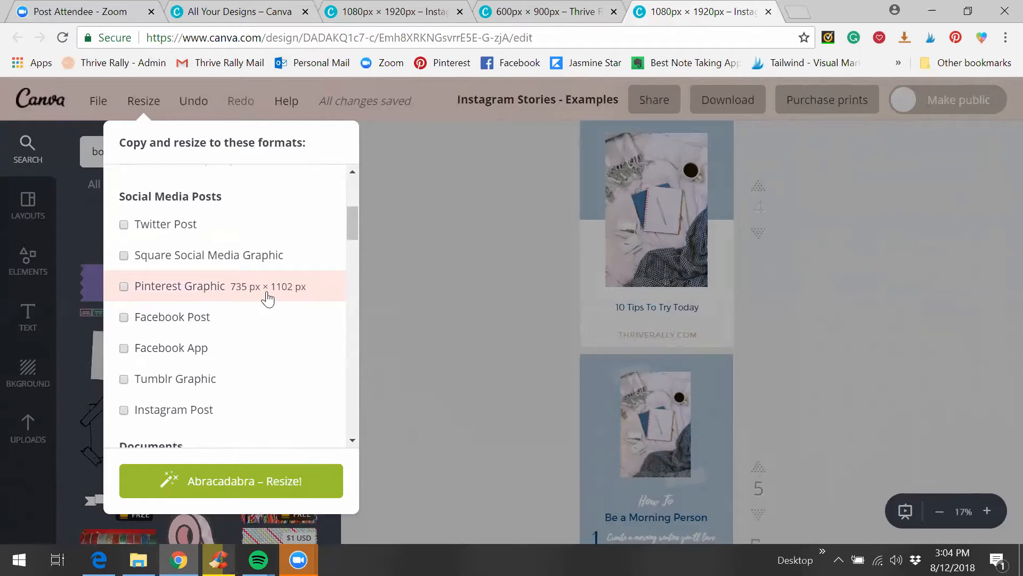
scroll(261, 290, up, 5)
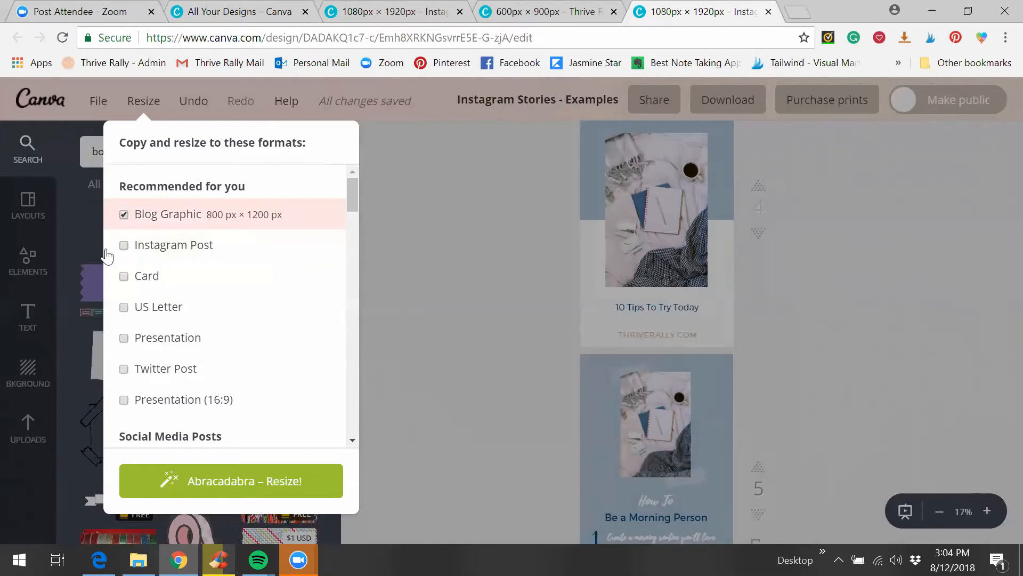
click(123, 245)
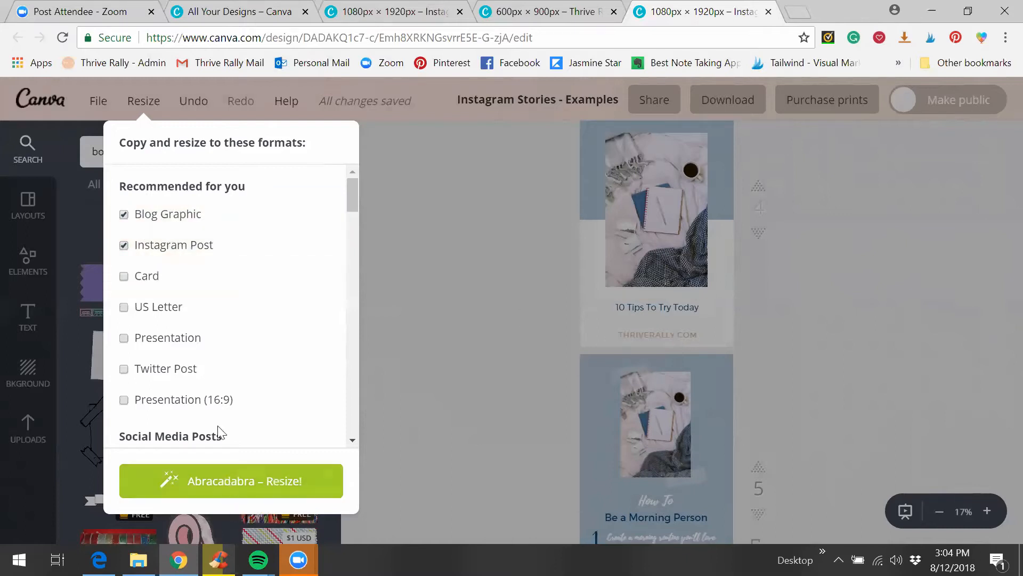
scroll(208, 290, down, 3)
scroll(207, 289, down, 20)
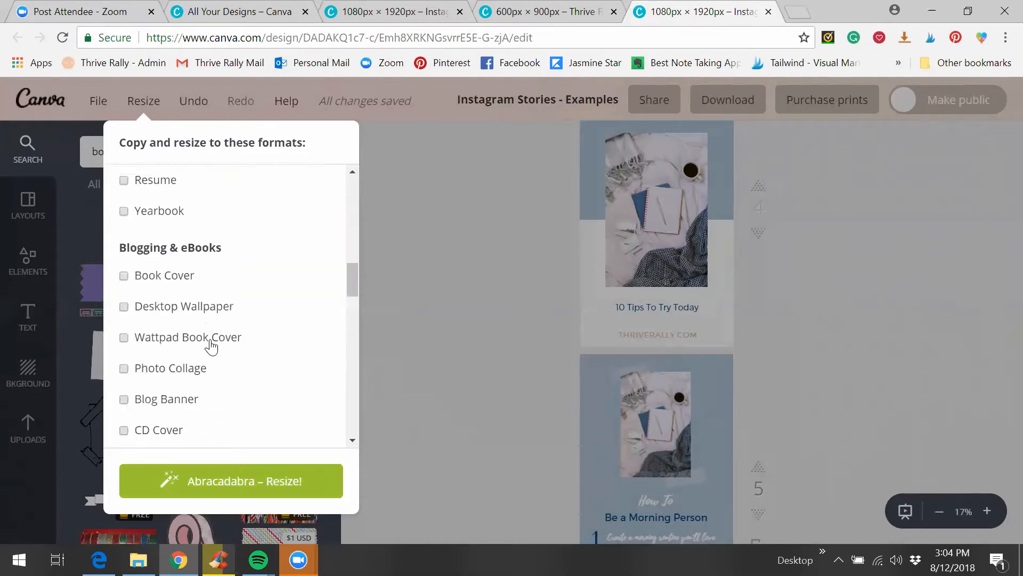
scroll(209, 358, up, 20)
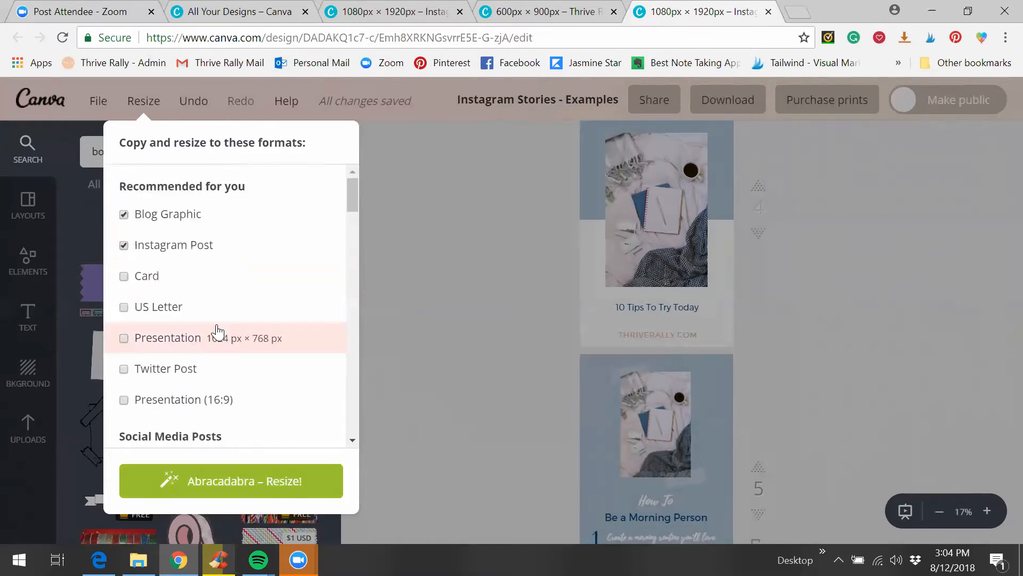
click(220, 481)
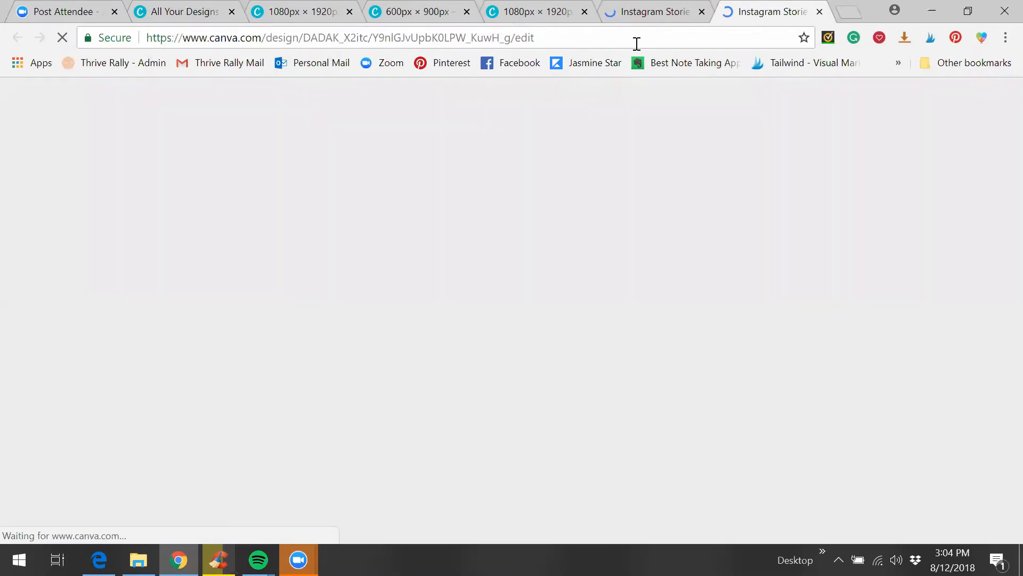
Step: Open the Blog Graphic copy and check how its pages fit the new format
click(655, 16)
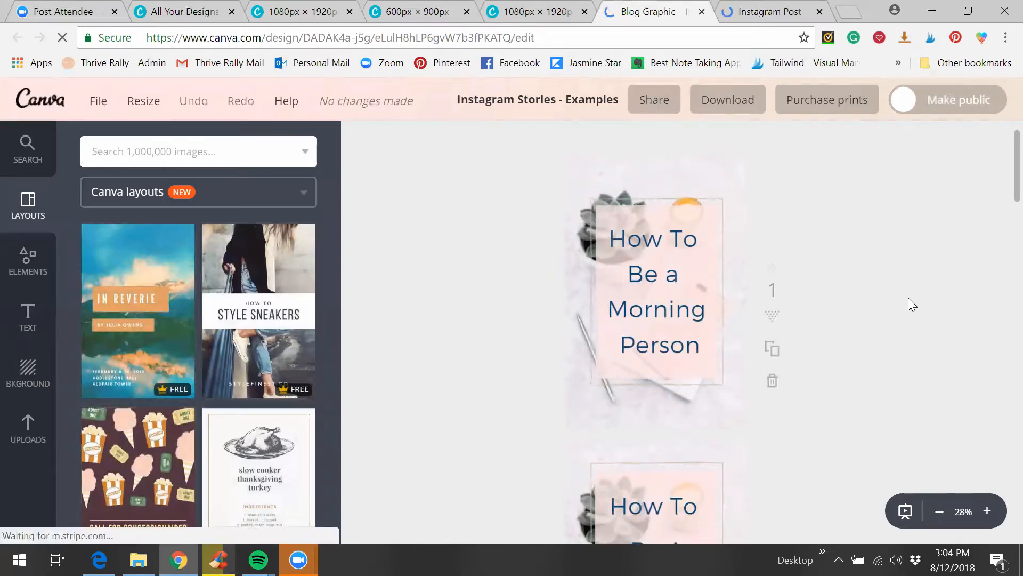
scroll(908, 297, down, 10)
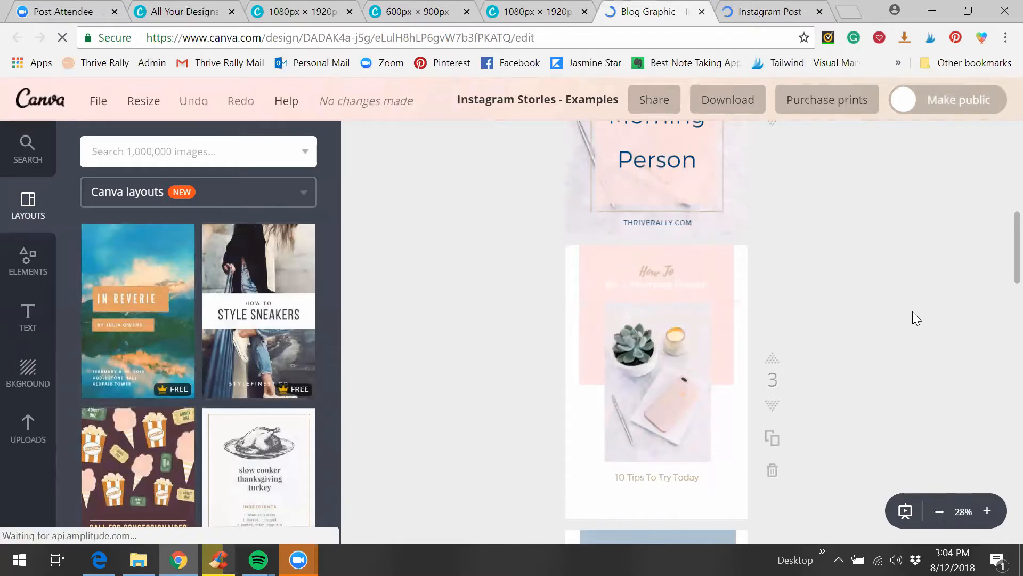
scroll(911, 312, down, 6)
scroll(910, 311, down, 4)
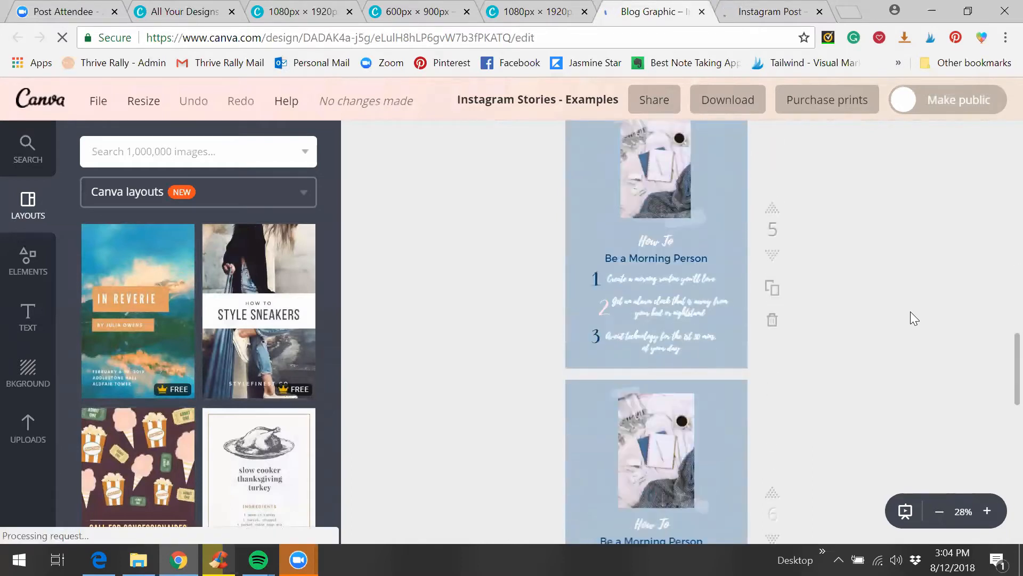
scroll(910, 311, up, 4)
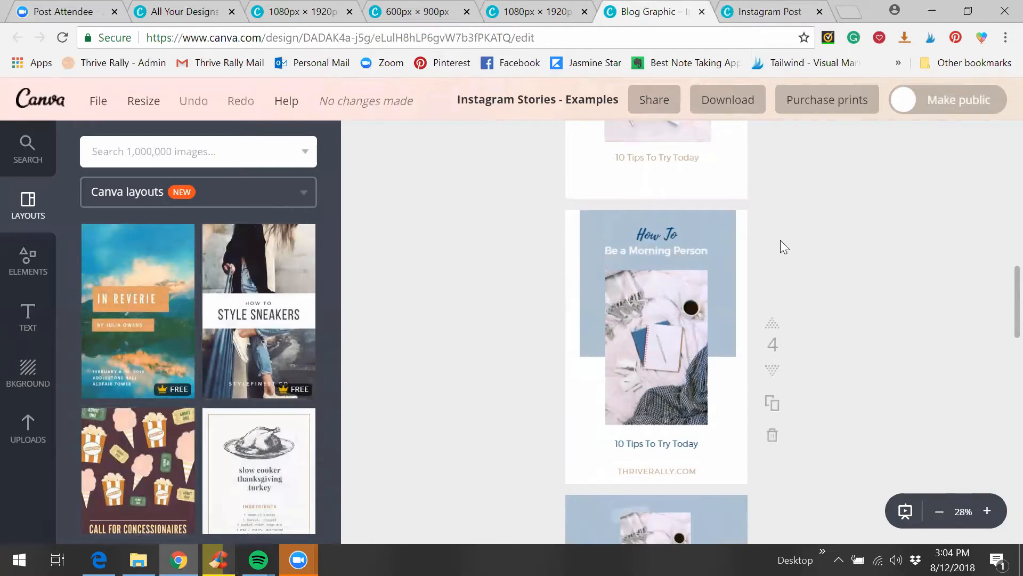
Step: Stretch the blue block behind page 4's title and photo on both sides so it spans the full page width
click(720, 226)
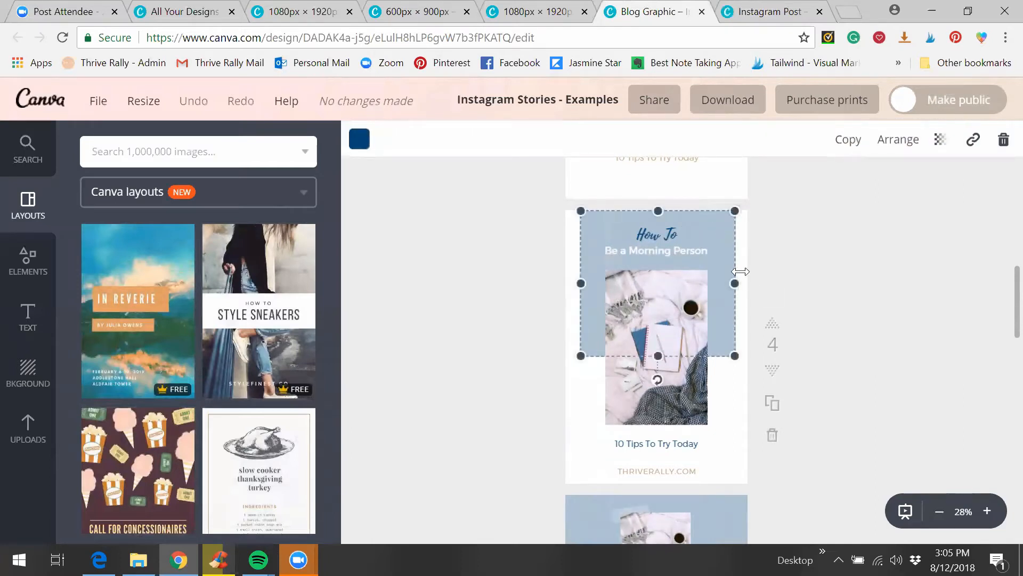
drag(735, 283, 746, 283)
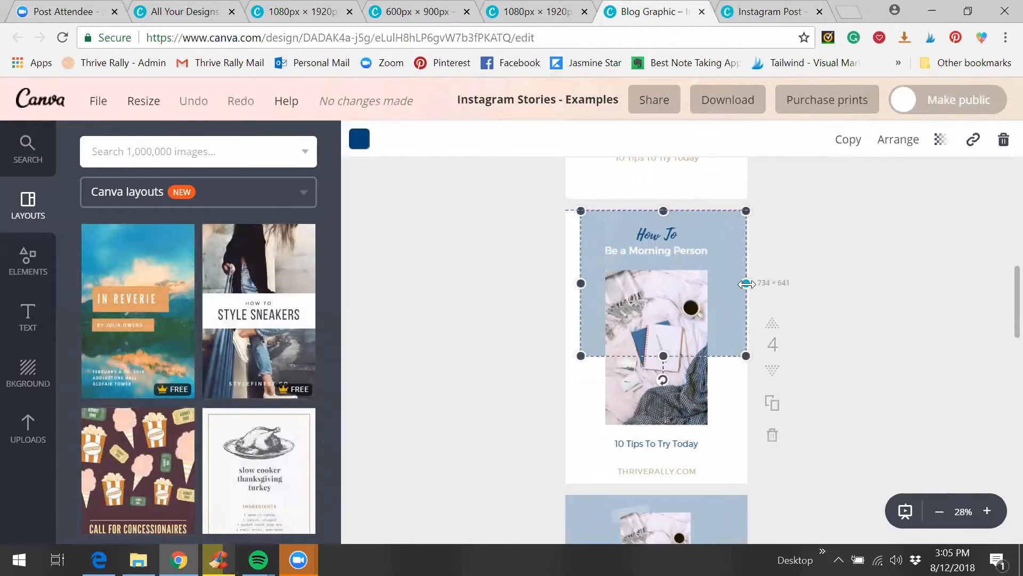
drag(581, 283, 562, 284)
mouse_move(568, 290)
mouse_down()
mouse_move(569, 302)
mouse_move(564, 284)
mouse_up()
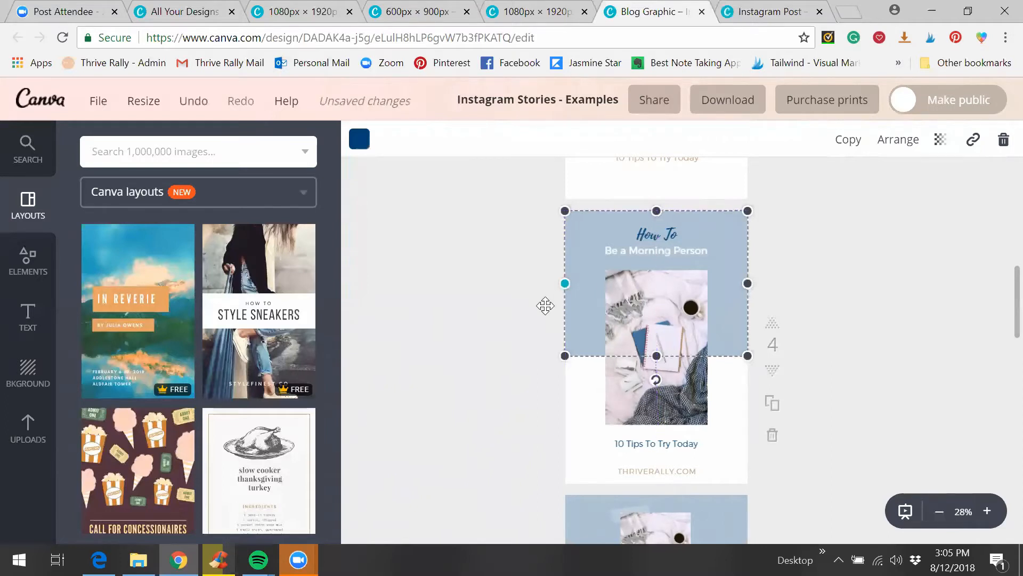
click(524, 319)
scroll(523, 318, down, 3)
scroll(524, 319, down, 4)
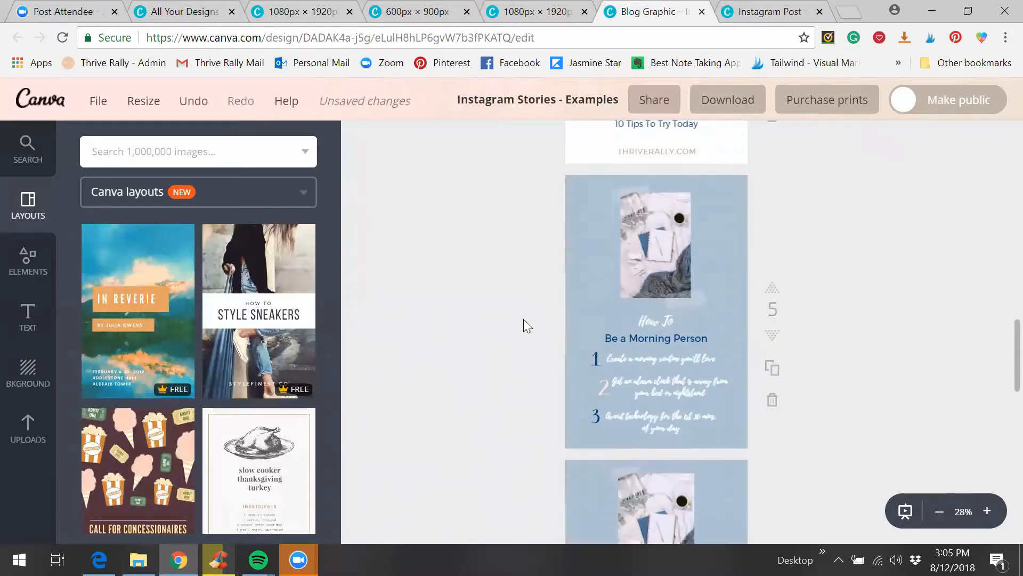
Step: Enlarge page 5's grouped title and numbered tips to font size 42 and reposition the group within the page
drag(576, 276, 717, 355)
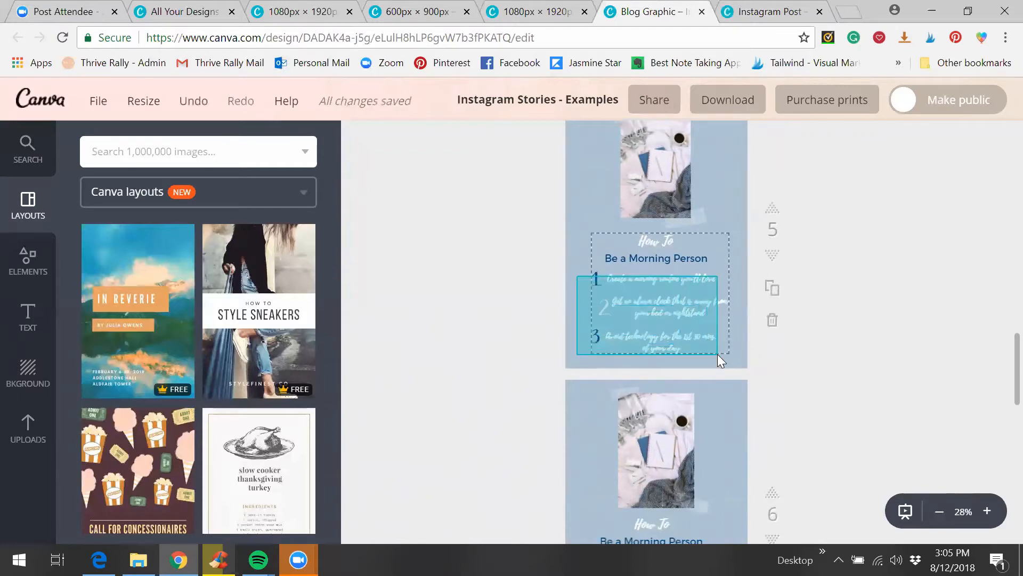
drag(924, 310, 952, 336)
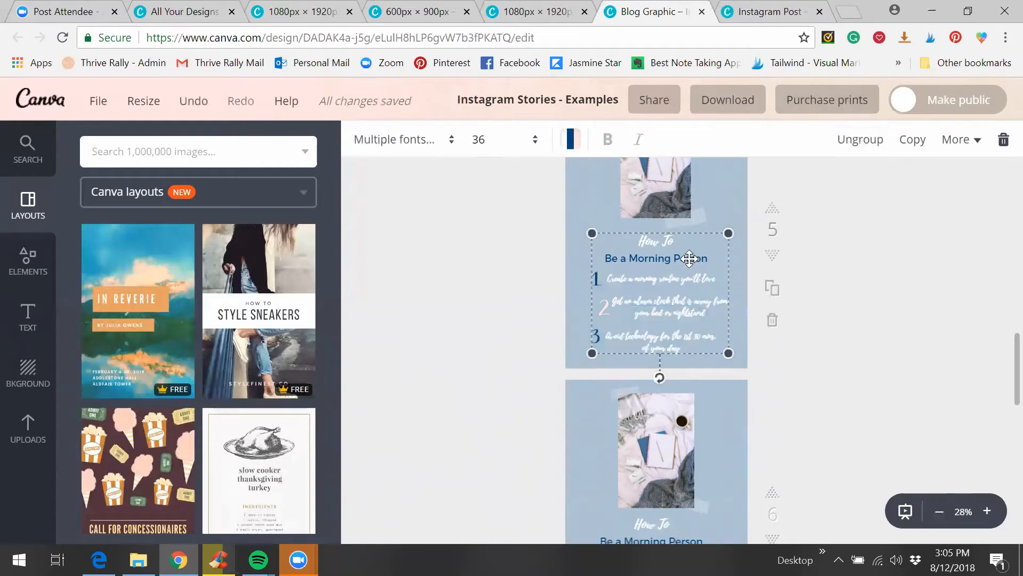
click(528, 140)
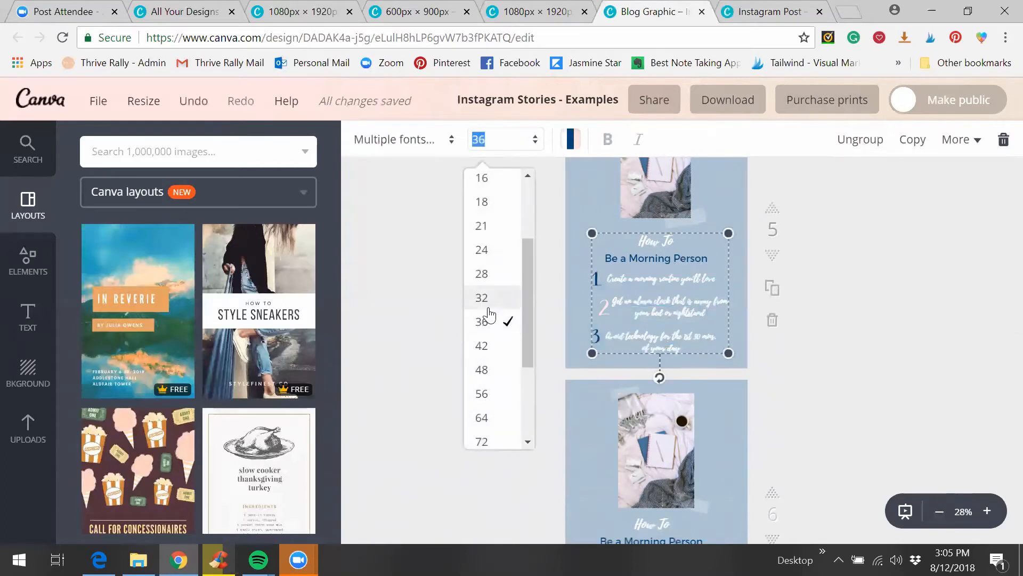
click(496, 348)
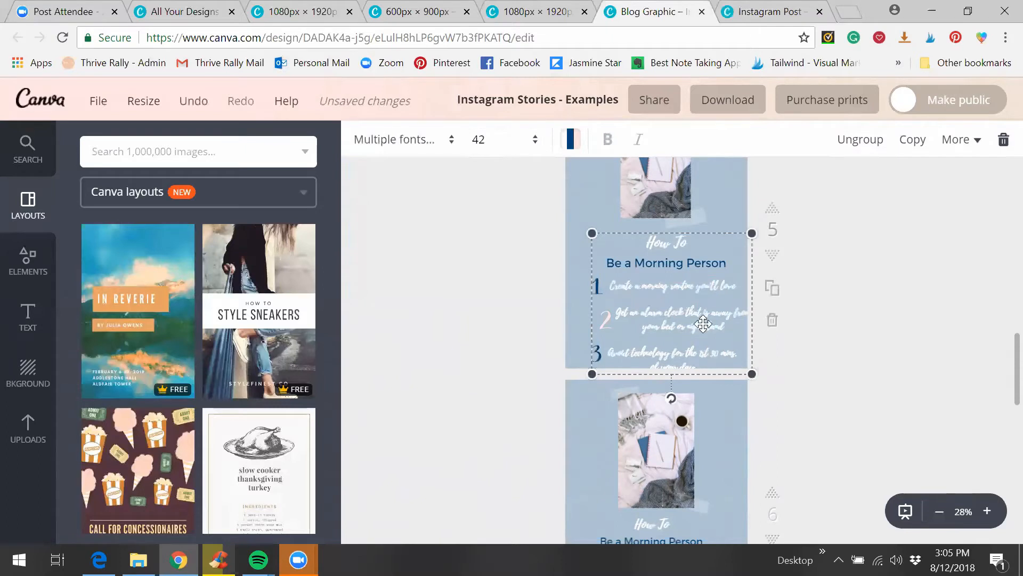
drag(697, 312, 679, 306)
click(481, 334)
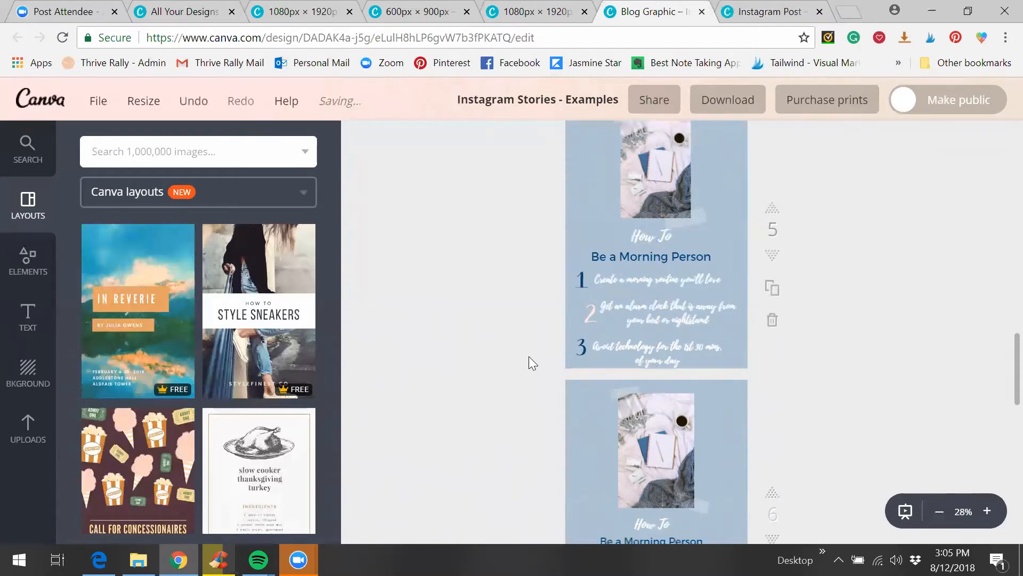
Step: Examine pages 6 to 8 of the Blog Graphic copy, checking how their photos and numbered tips fit the format
scroll(537, 360, down, 5)
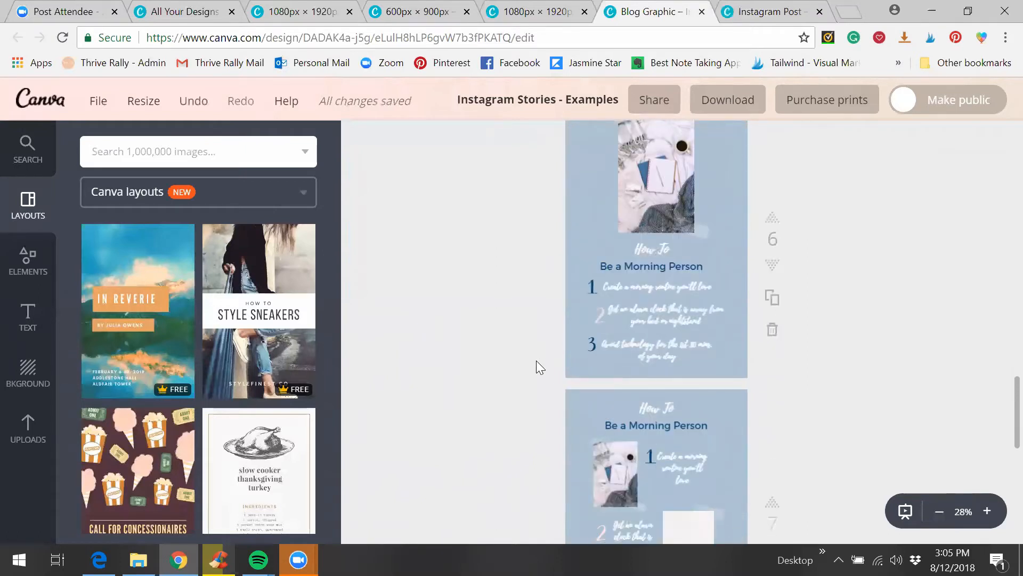
scroll(536, 361, down, 6)
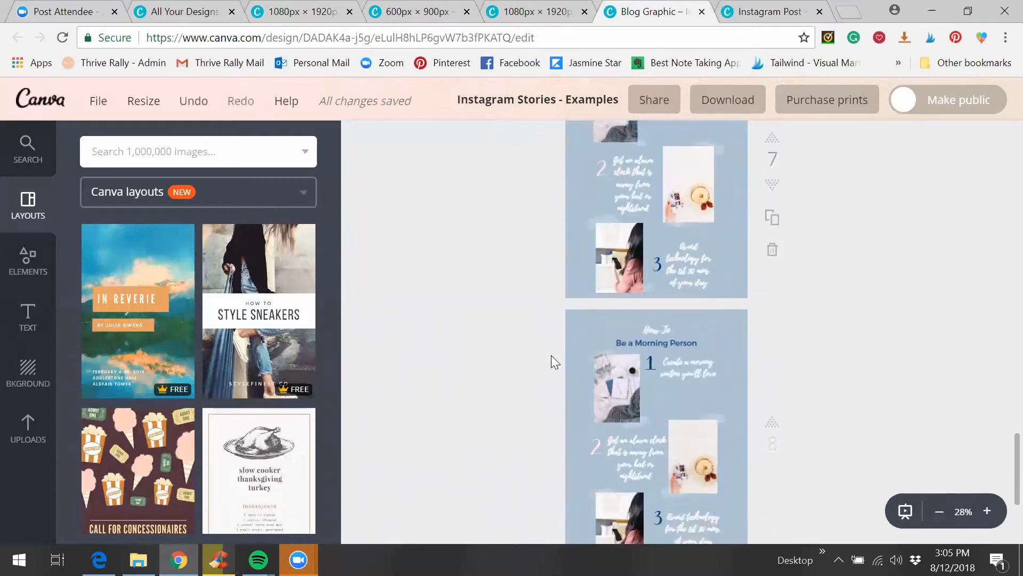
scroll(551, 355, down, 2)
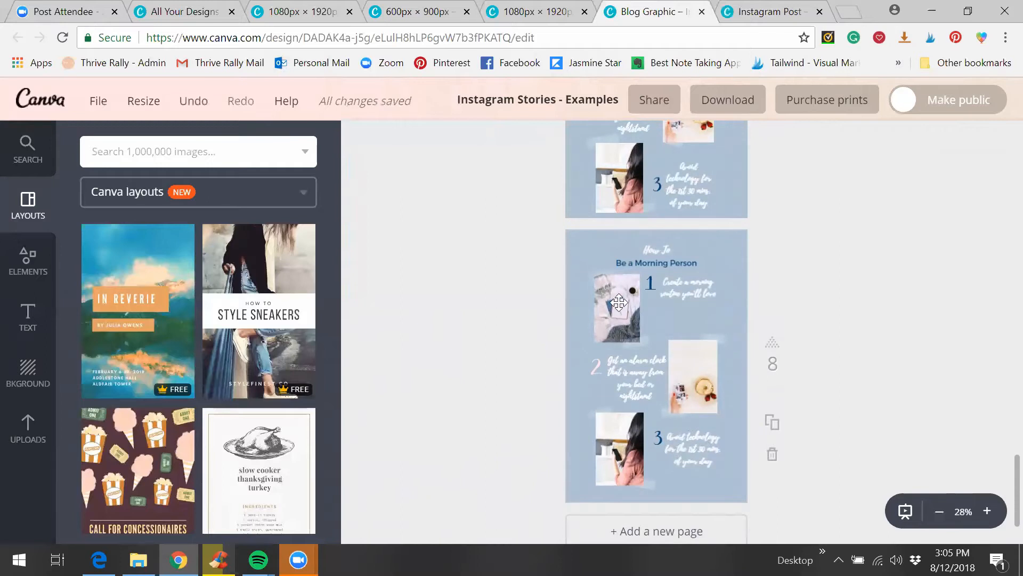
drag(580, 266, 730, 472)
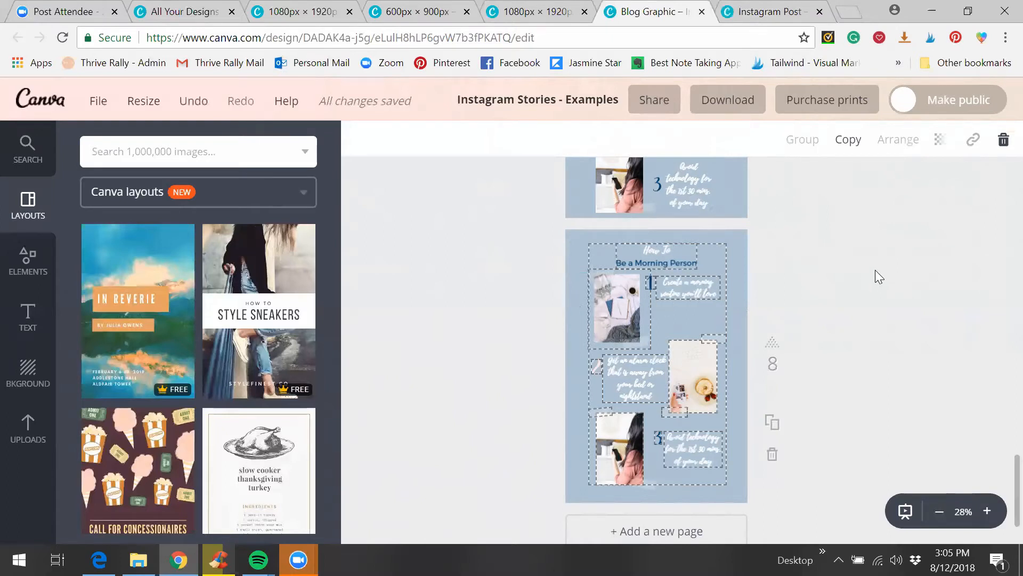
click(660, 321)
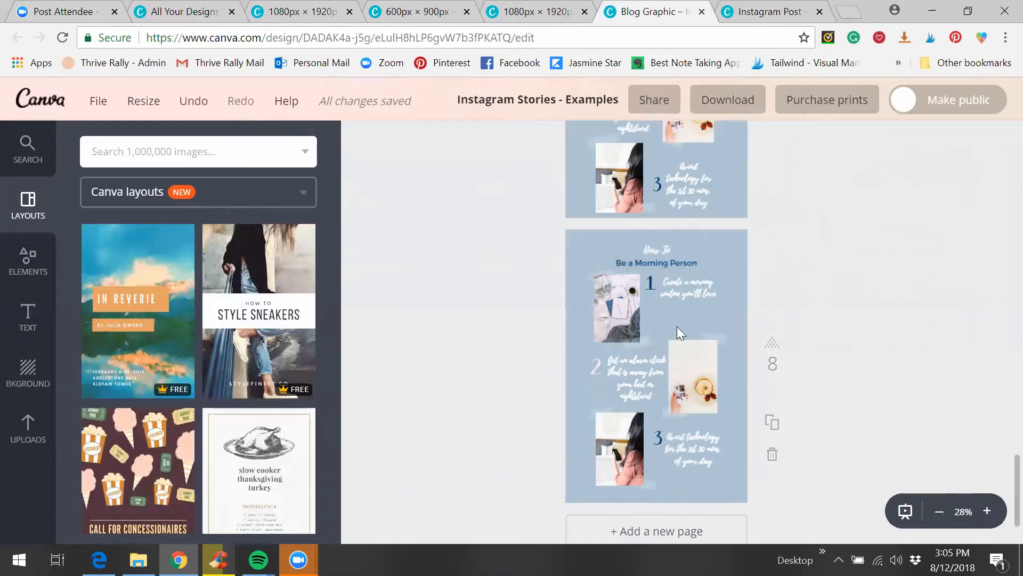
scroll(677, 327, up, 3)
scroll(661, 310, down, 3)
scroll(666, 256, up, 5)
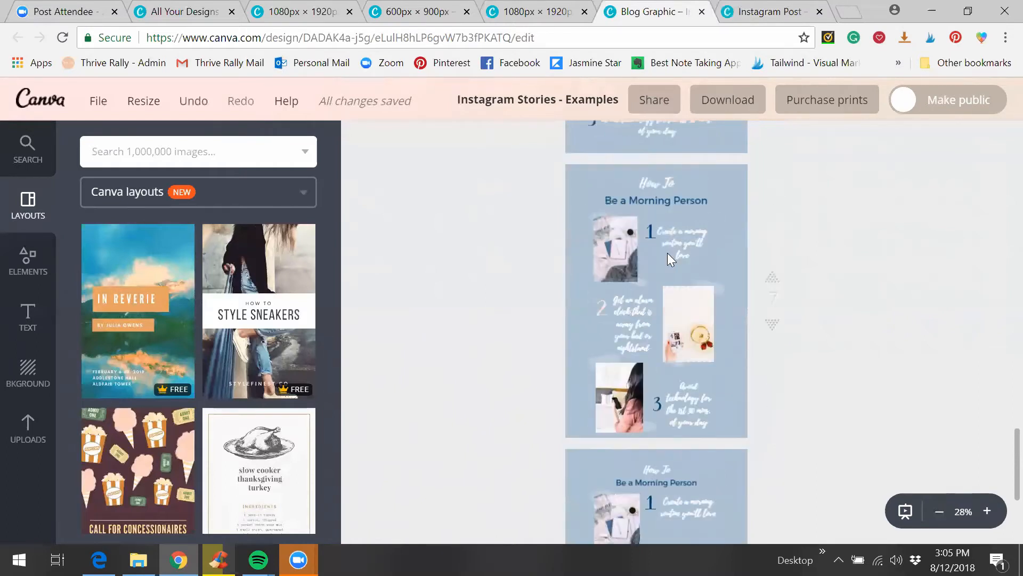
scroll(669, 251, up, 10)
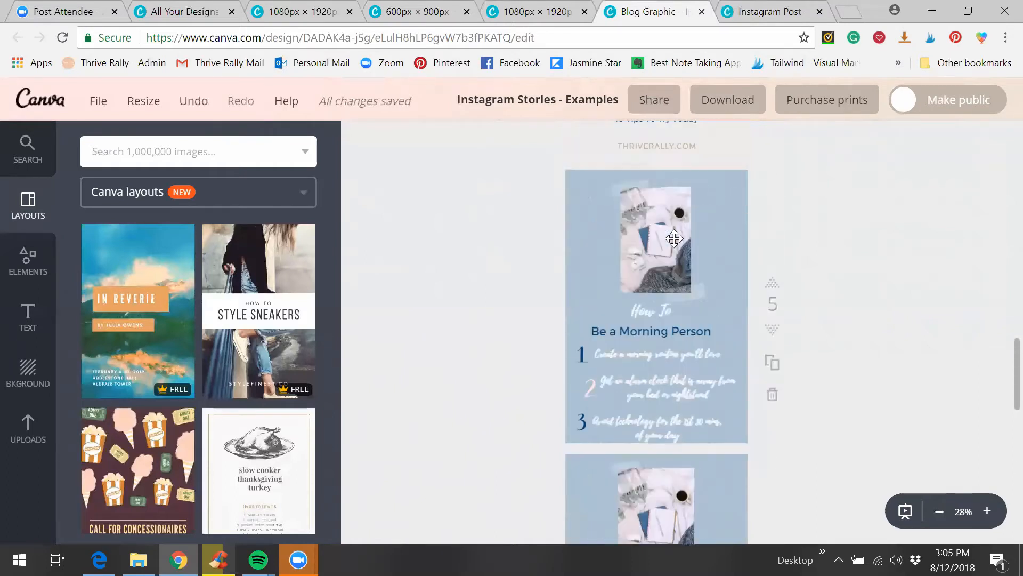
scroll(675, 239, up, 3)
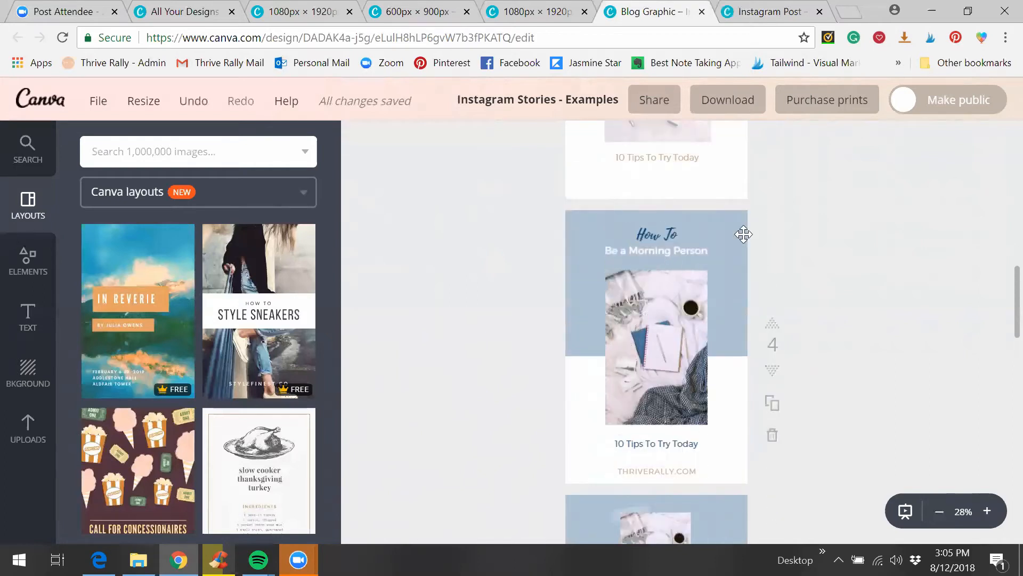
Step: Stretch the pink block behind page 3's title and photo on both sides so it spans the full page width
scroll(707, 348, up, 4)
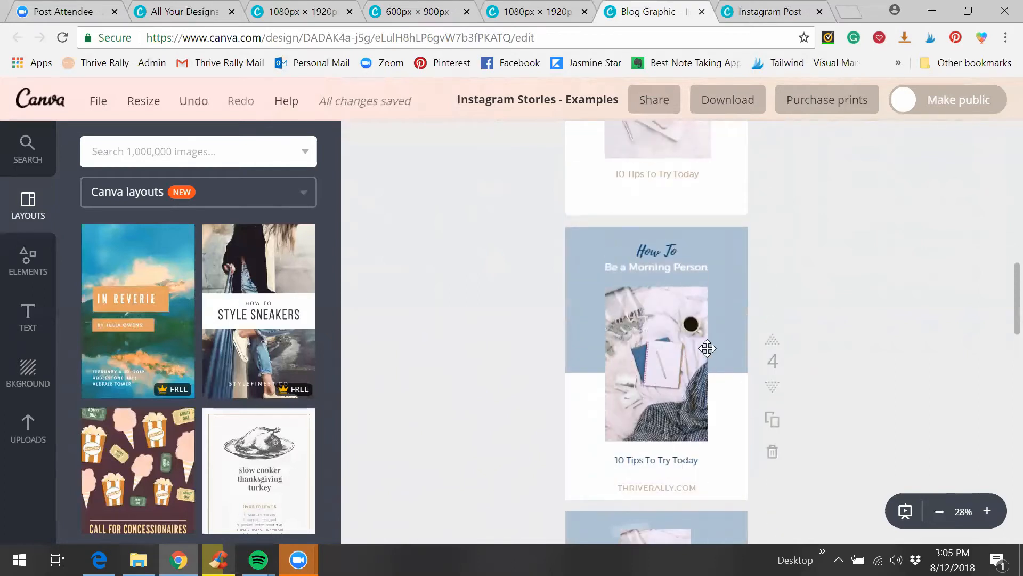
scroll(687, 320, up, 1)
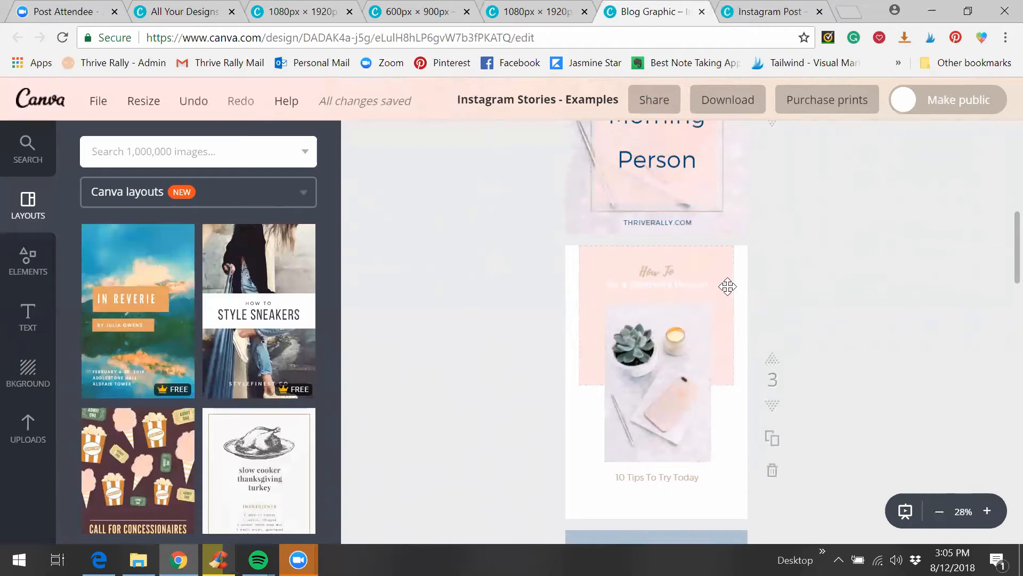
click(728, 287)
drag(735, 315, 746, 315)
drag(580, 315, 560, 315)
click(505, 338)
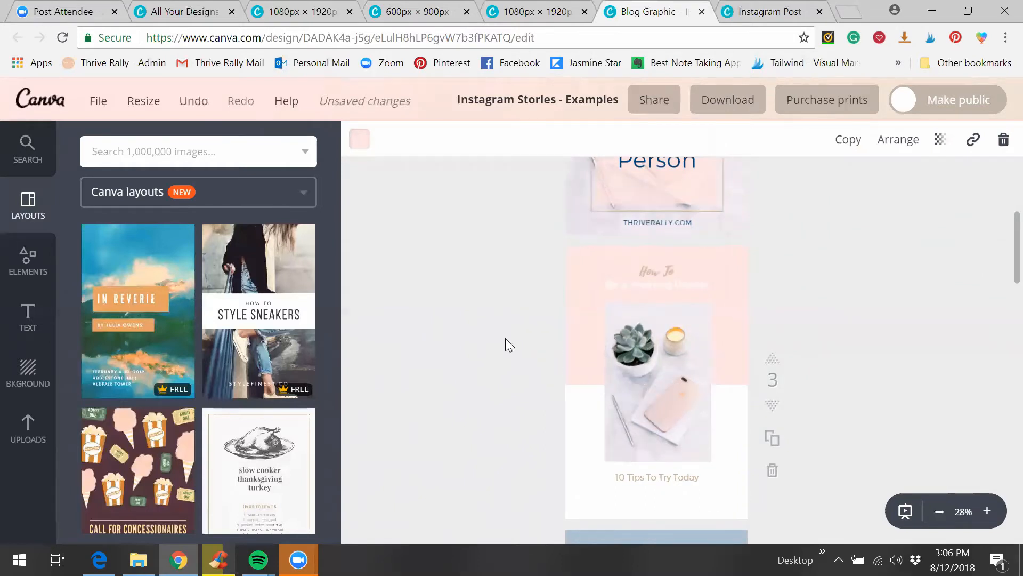
Step: Rename the Blog Graphic copy as "Blog Post - Examples 2"
scroll(502, 339, up, 1)
scroll(502, 339, up, 10)
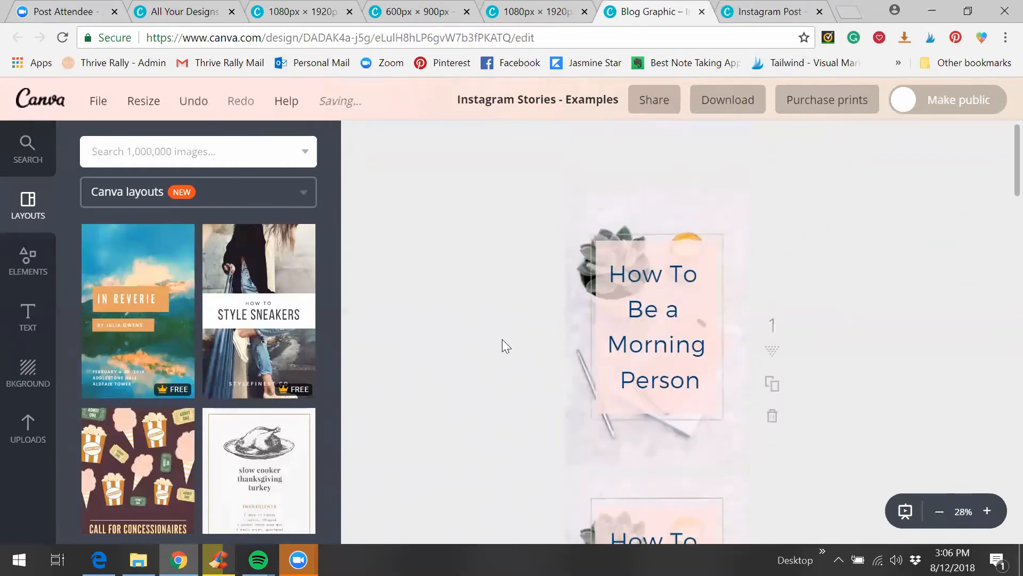
click(543, 98)
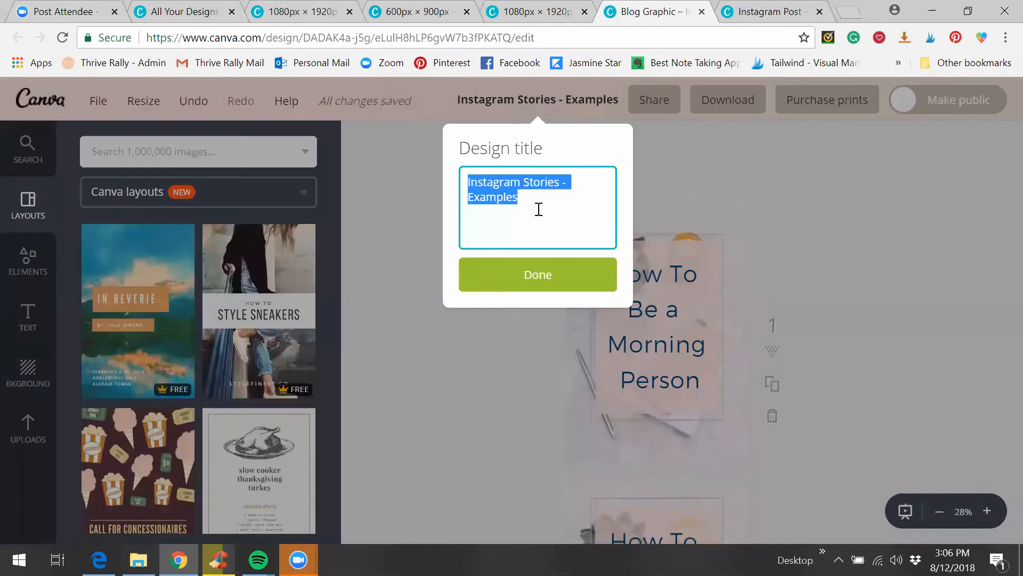
text(bLOG pOST)
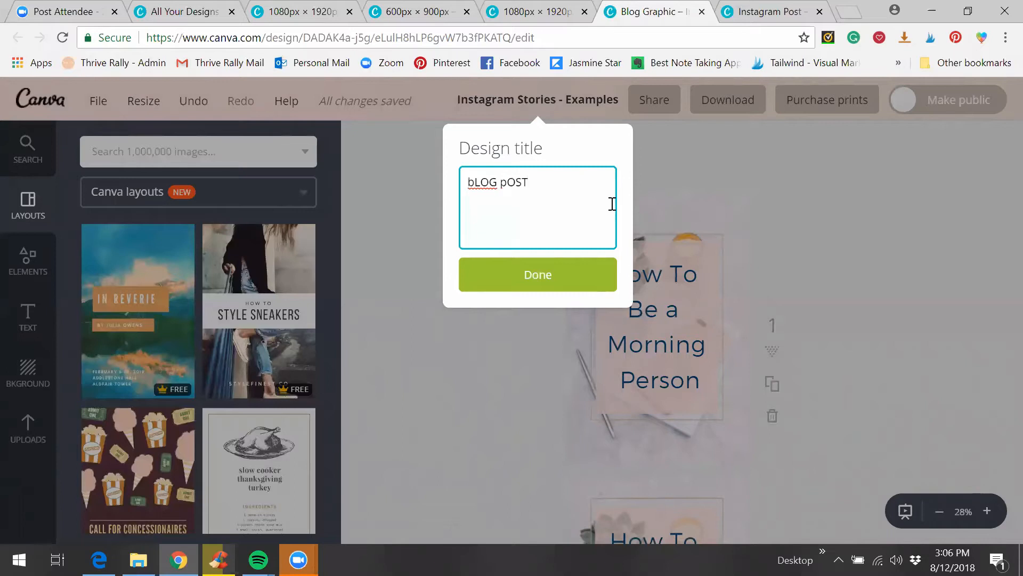
key(ctrl+BackSpace)
key(ctrl+BackSpace)
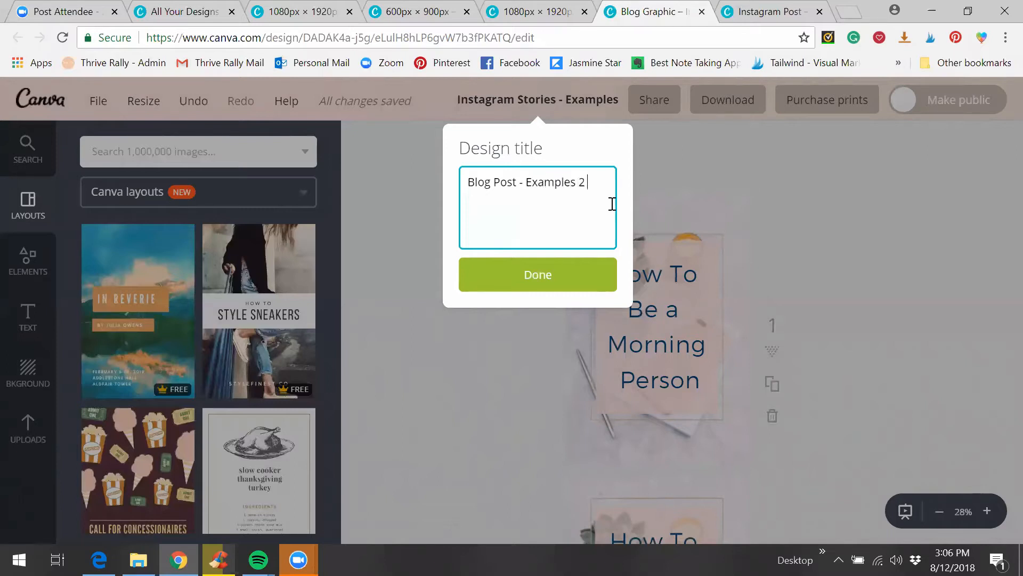
click(548, 297)
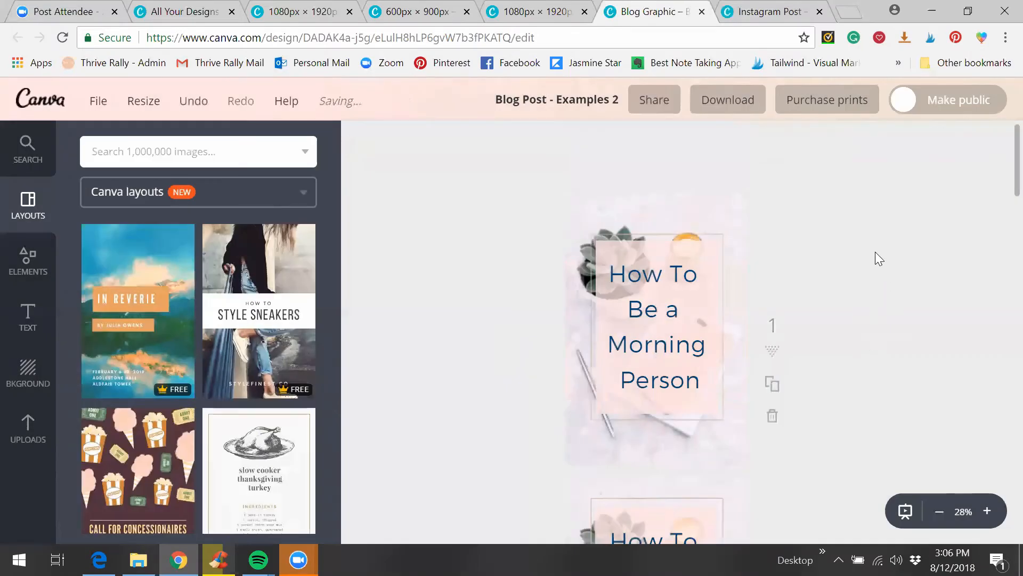
Step: Switch to the Instagram Post copy and check how its first two pages fit the square format
click(776, 12)
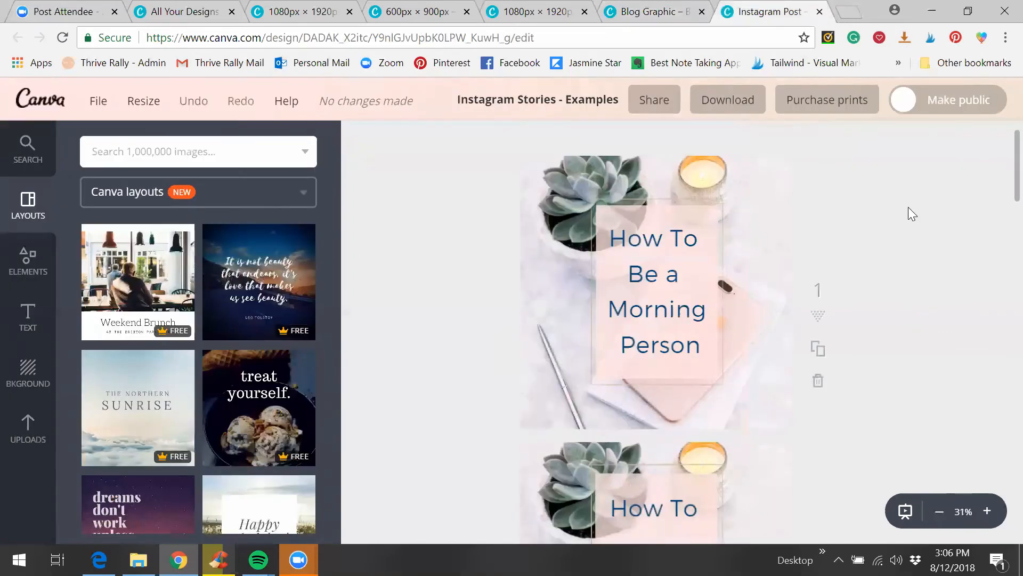
scroll(908, 206, down, 6)
scroll(908, 212, up, 4)
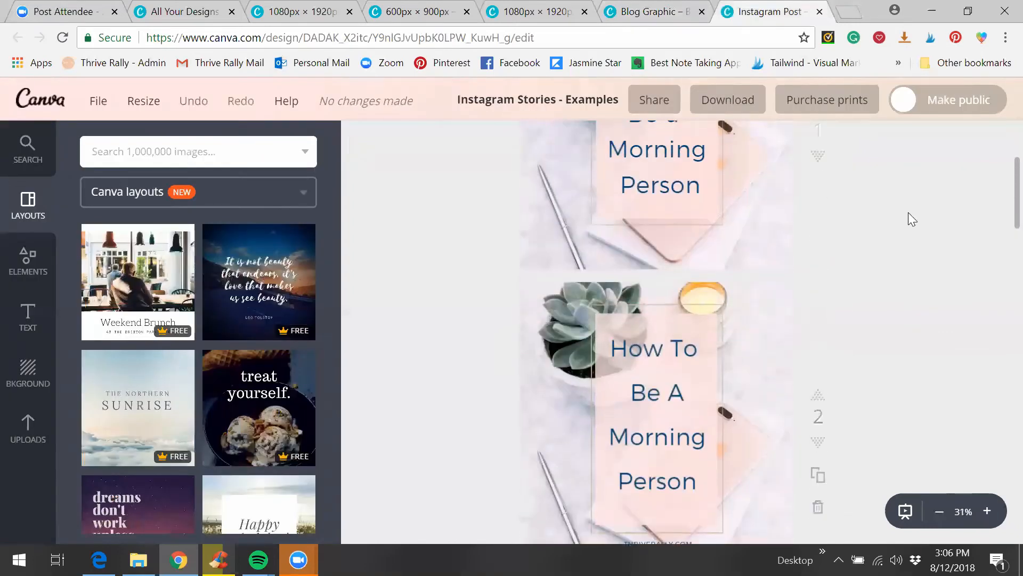
scroll(908, 212, up, 3)
Step: Group page 1's title, pink box and frame, enlarge the group to nearly the page height and centre it
drag(578, 194, 739, 363)
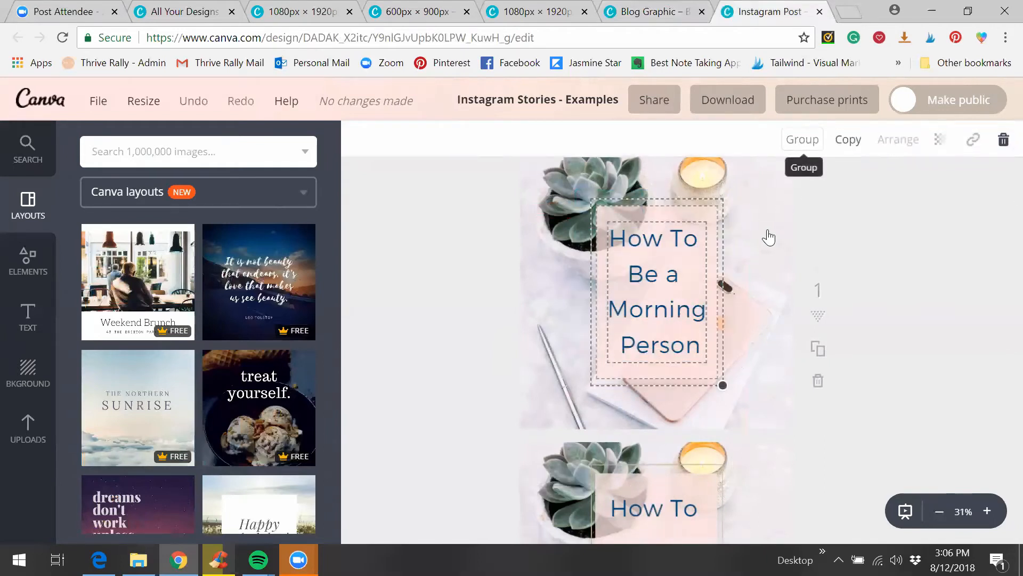
key(ctrl+g)
drag(723, 200, 757, 190)
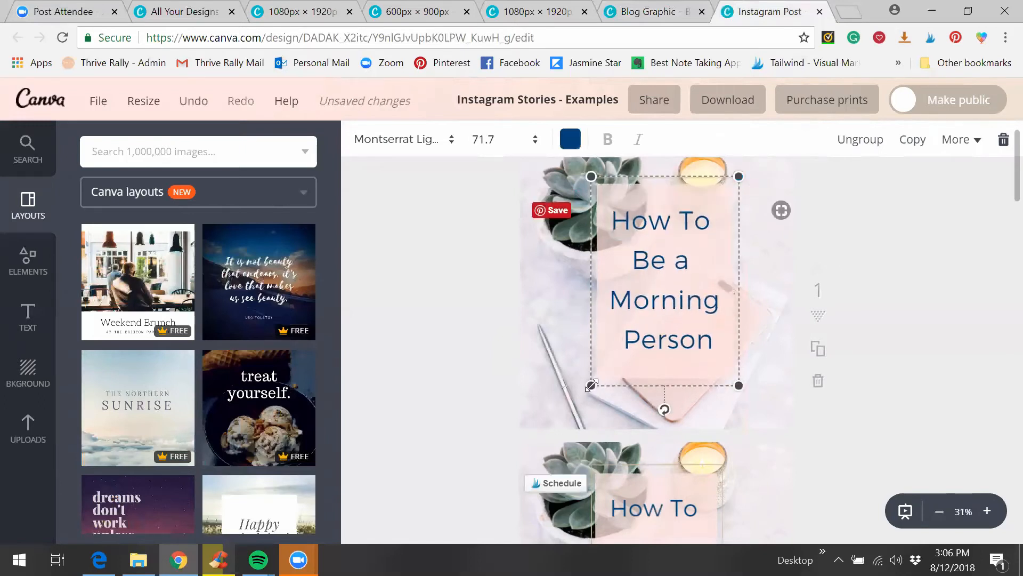
mouse_move(568, 400)
mouse_down()
mouse_move(537, 412)
mouse_move(568, 379)
mouse_up()
drag(627, 344, 632, 332)
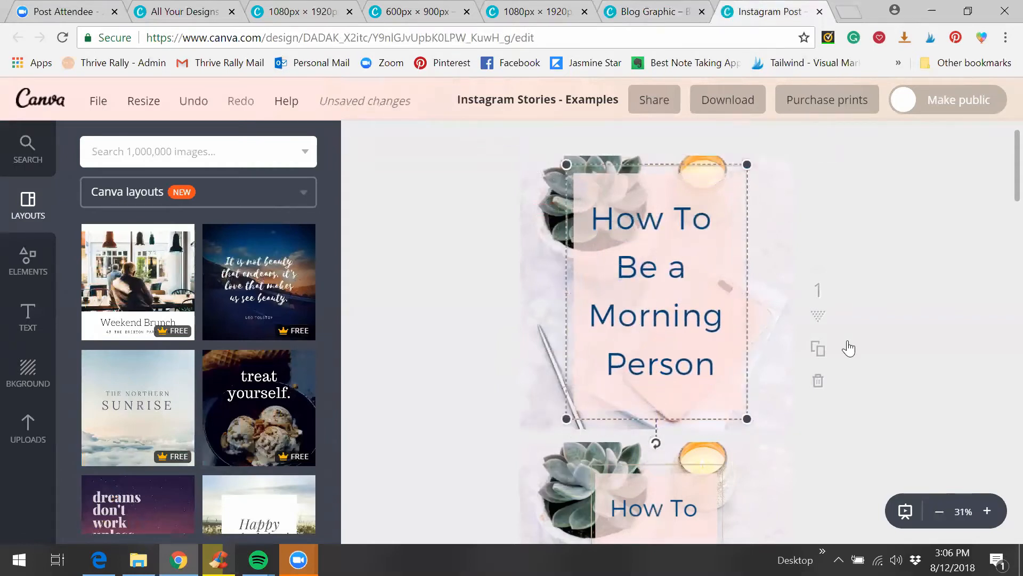
click(945, 227)
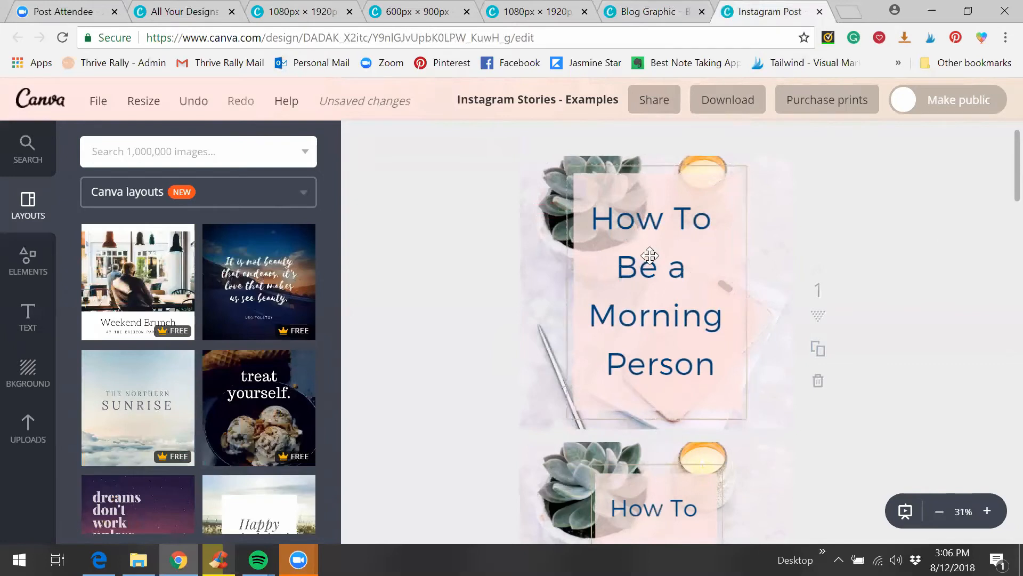
Step: Widen the pink block on page 3 of the Instagram Post copy to both page edges
scroll(714, 266, down, 5)
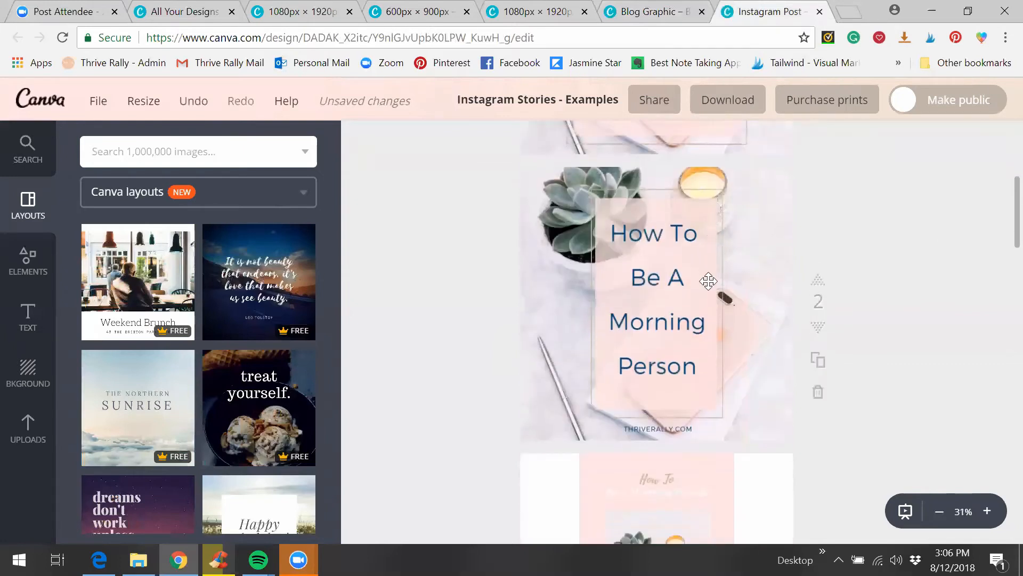
scroll(708, 281, down, 4)
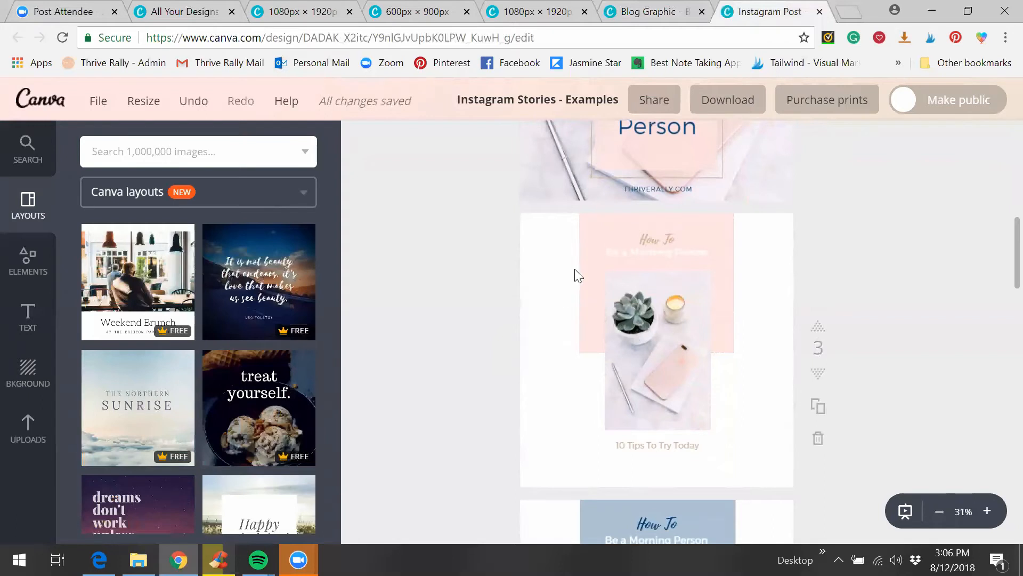
click(582, 274)
drag(579, 283, 518, 283)
drag(732, 283, 795, 283)
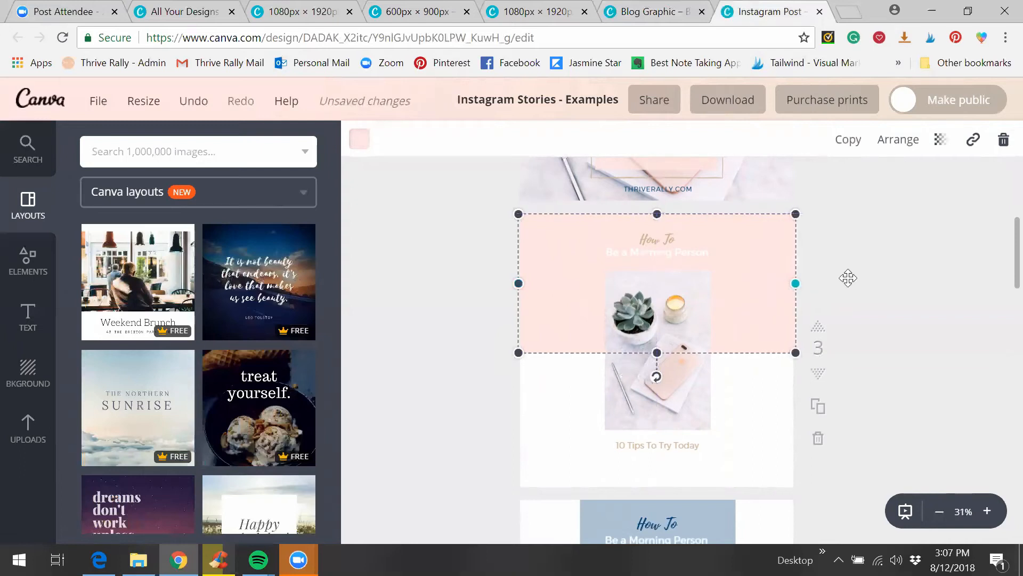
click(986, 276)
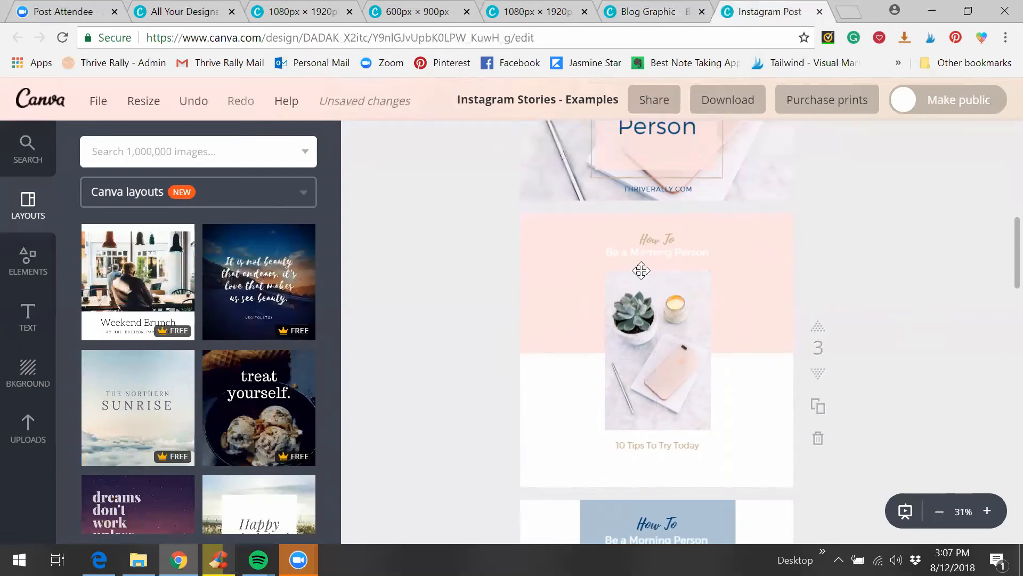
Step: Set the script "How To" text on page 3 to font size 48
click(782, 312)
click(656, 247)
click(699, 256)
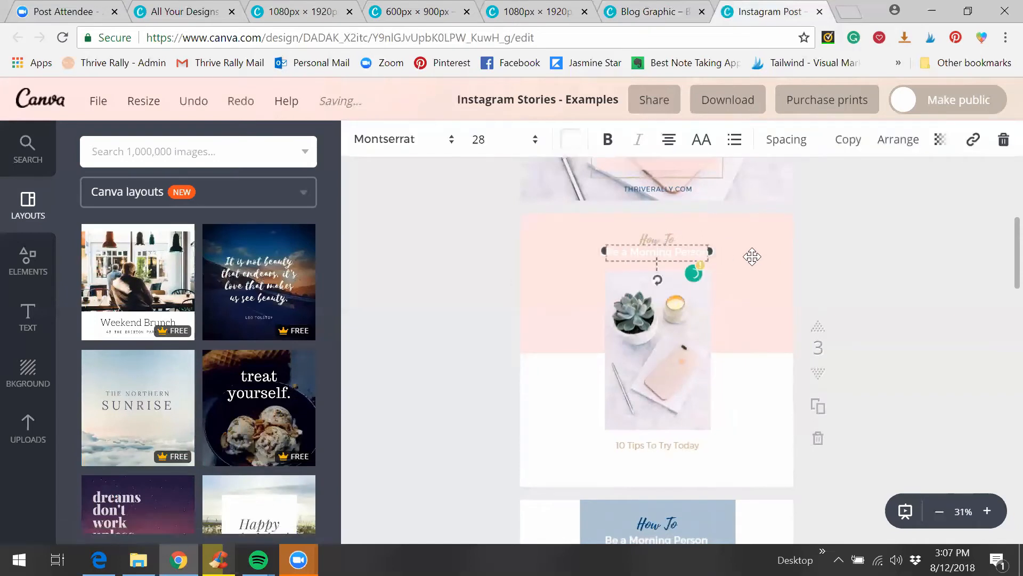
click(665, 238)
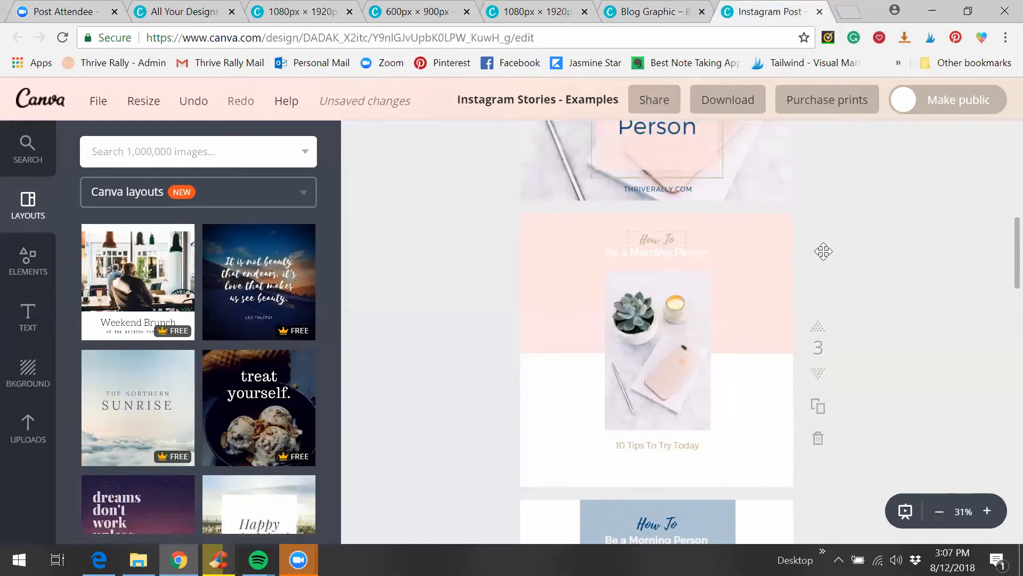
click(504, 137)
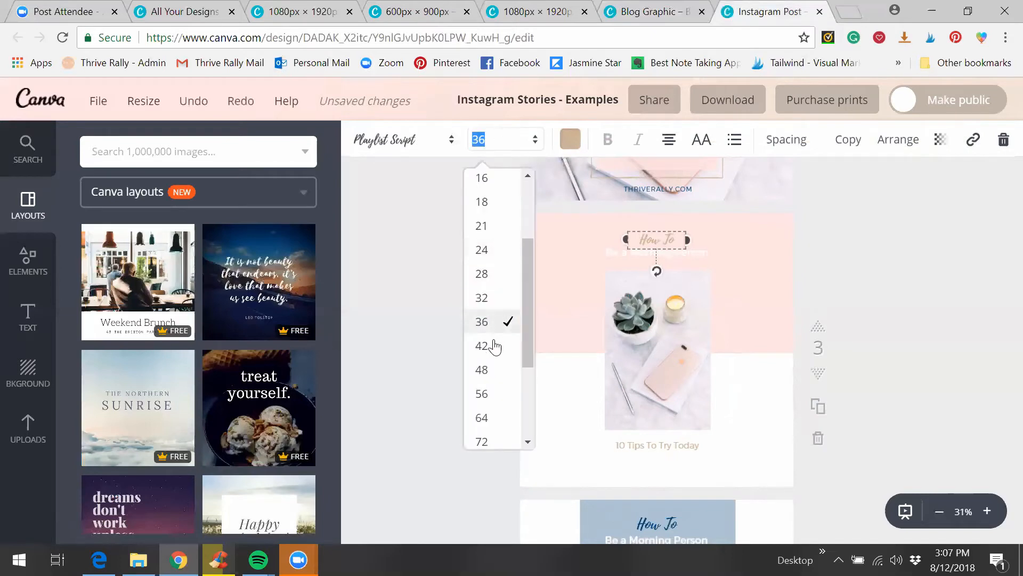
click(474, 369)
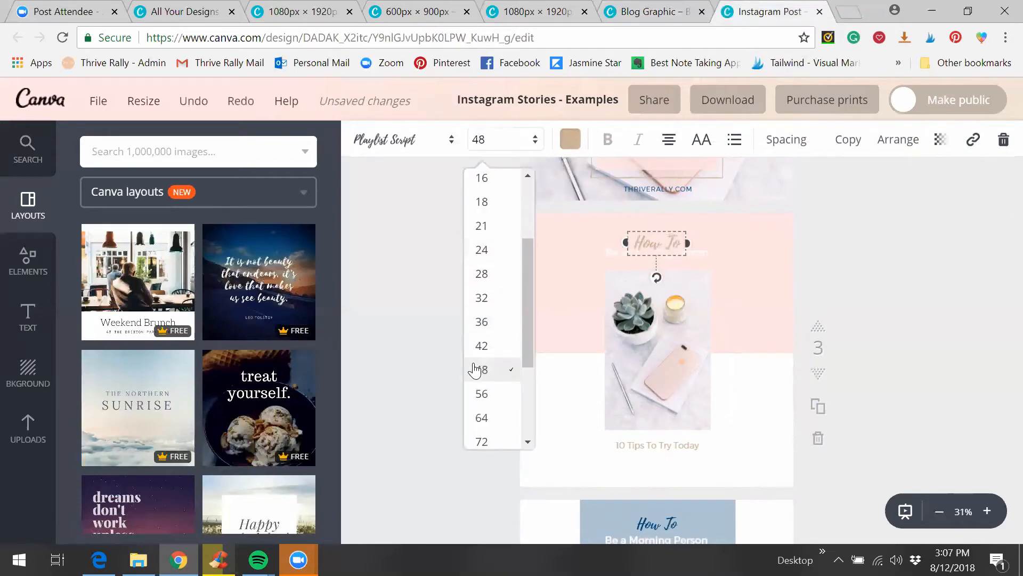
Step: Set page 3's script "How To" text to font size 64 and widen its box so it fits on one line
click(496, 140)
click(488, 419)
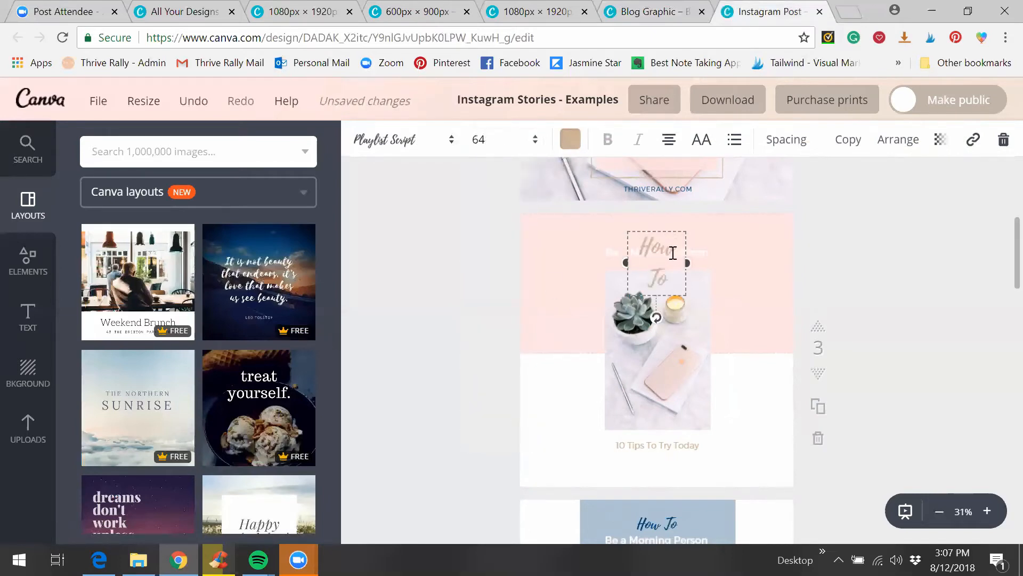
drag(687, 263, 670, 226)
click(913, 257)
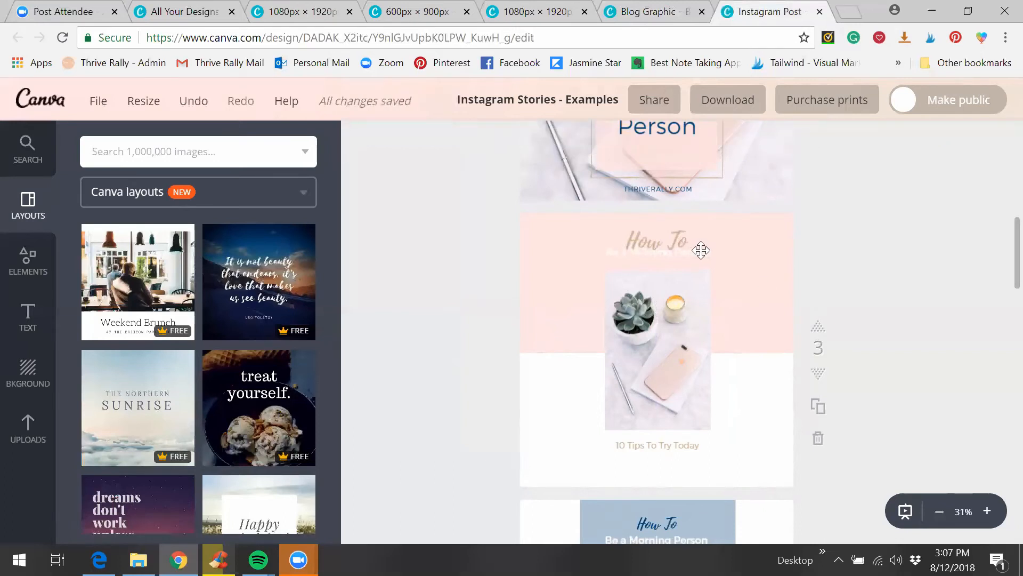
Step: Set the "Be a Morning Person" text on page 3 to font size 42 and widen its box to fit one line
click(721, 261)
click(474, 143)
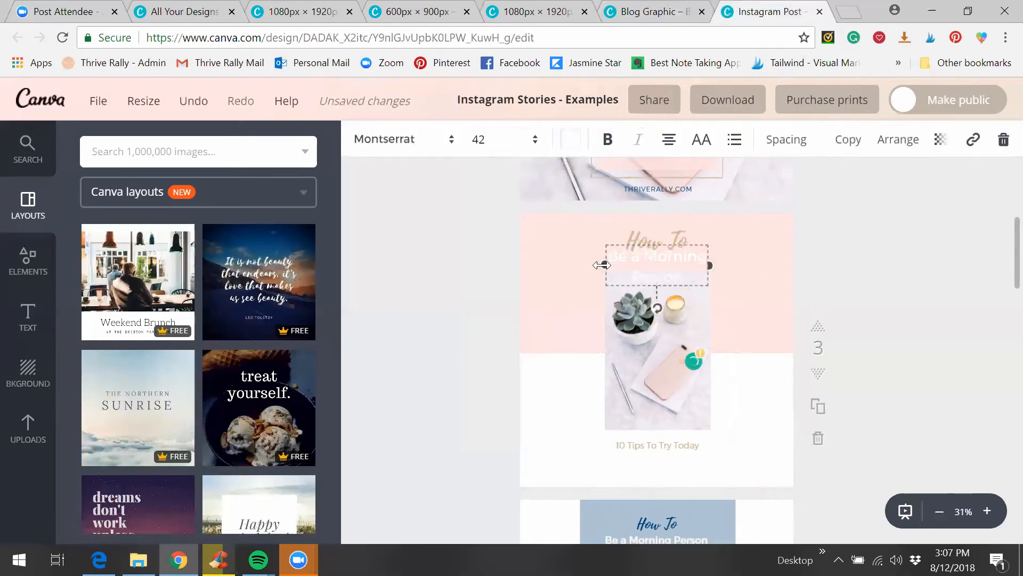
mouse_move(591, 261)
mouse_down()
mouse_move(533, 255)
mouse_move(596, 273)
mouse_up()
Step: Enlarge the plant and phone photo on page 3 slightly and centre it horizontally below the title
click(677, 352)
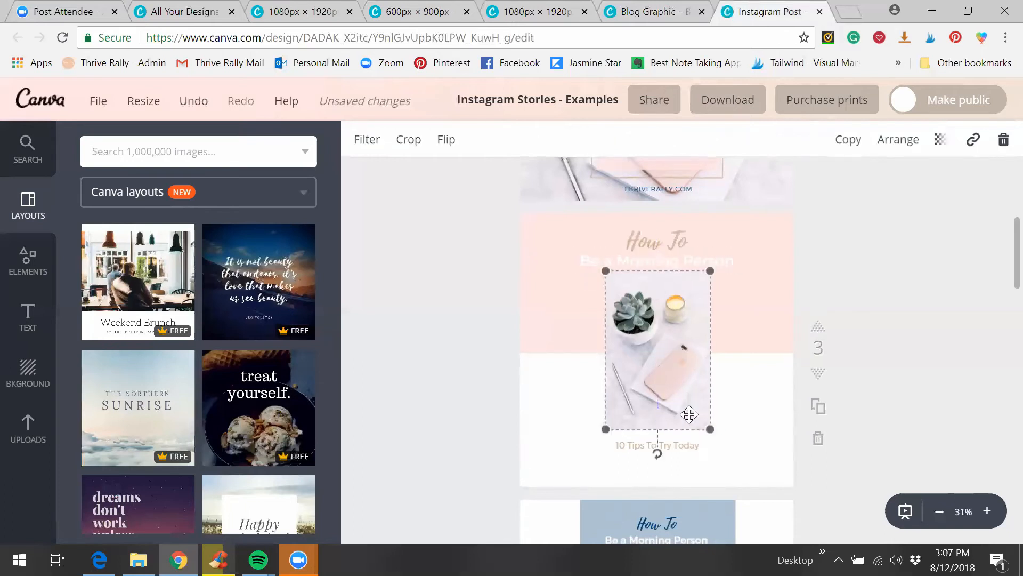
drag(706, 435, 719, 441)
drag(683, 391, 680, 388)
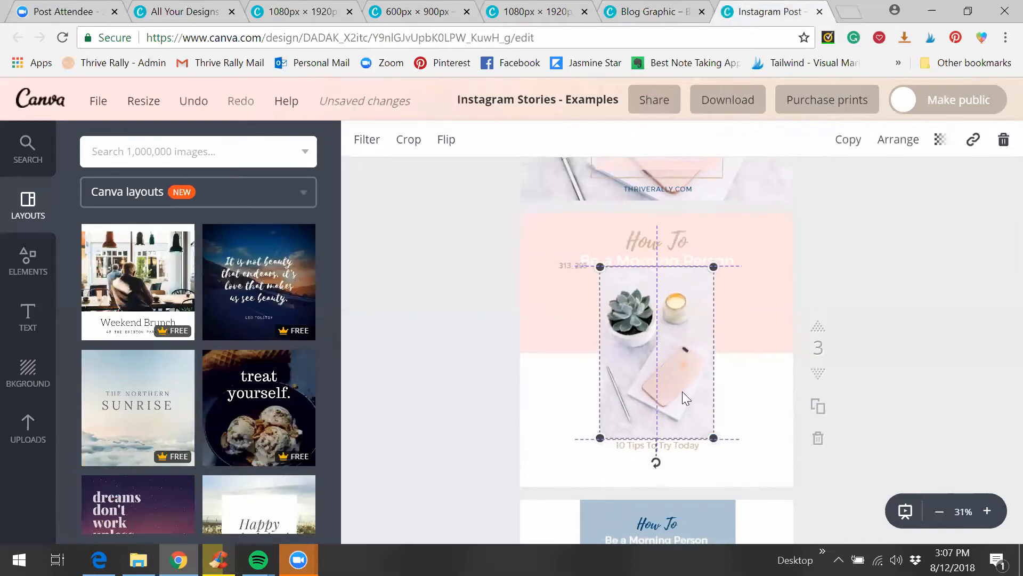
click(940, 397)
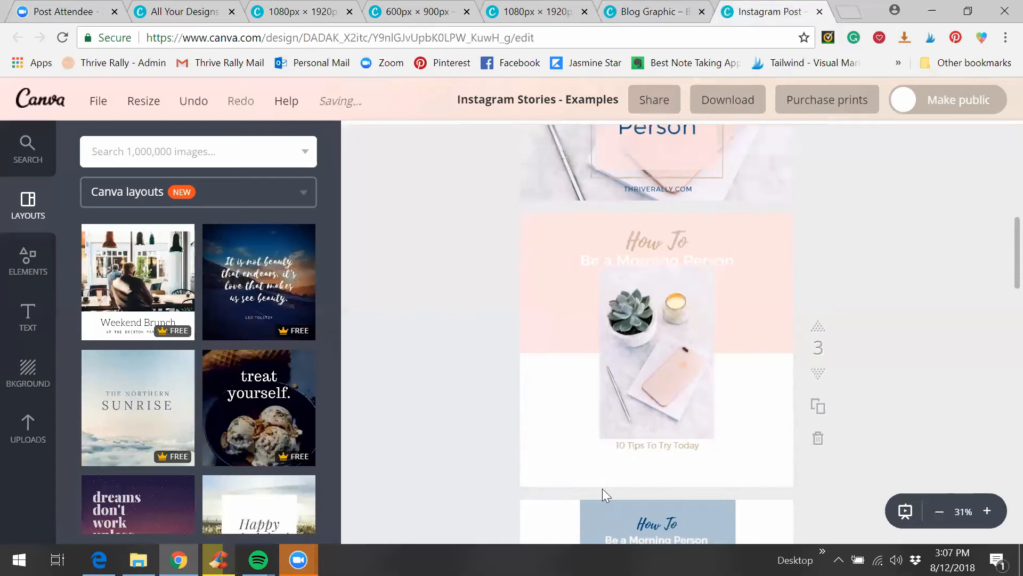
Step: Space out page 3 by moving the "10 Tips To Try Today" line down and the photo and title lines up
drag(651, 445, 651, 461)
drag(661, 354, 662, 340)
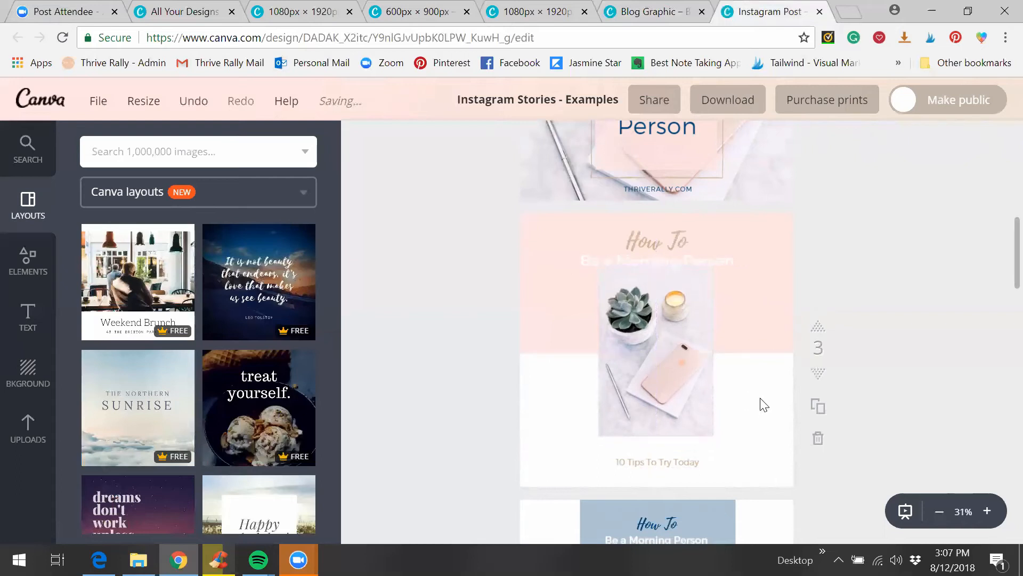
drag(639, 233, 636, 235)
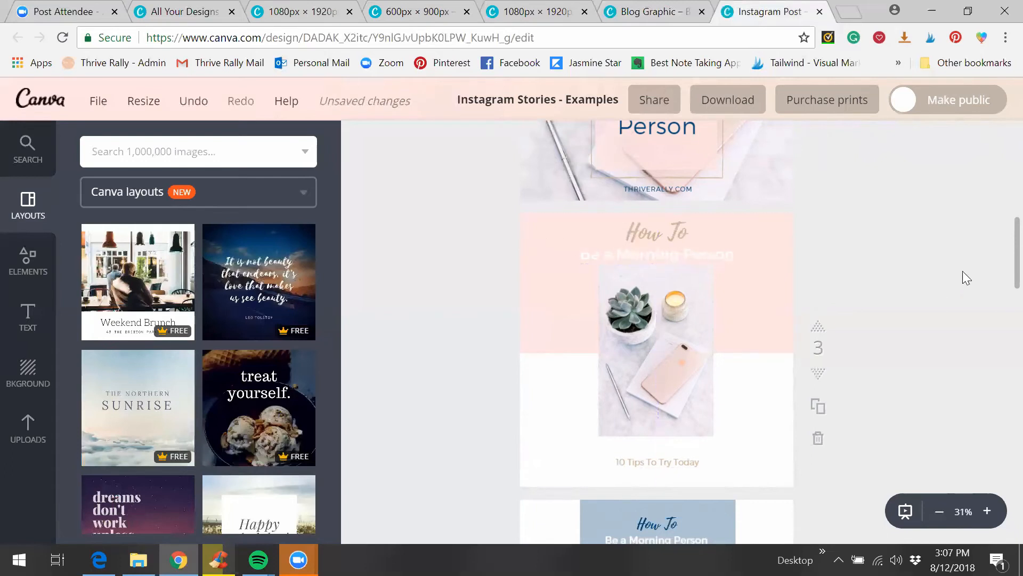
Step: Set the "10 Tips To Try Today" text on page 3 to font size 36 and fit it on one line below the photo
scroll(963, 277, down, 2)
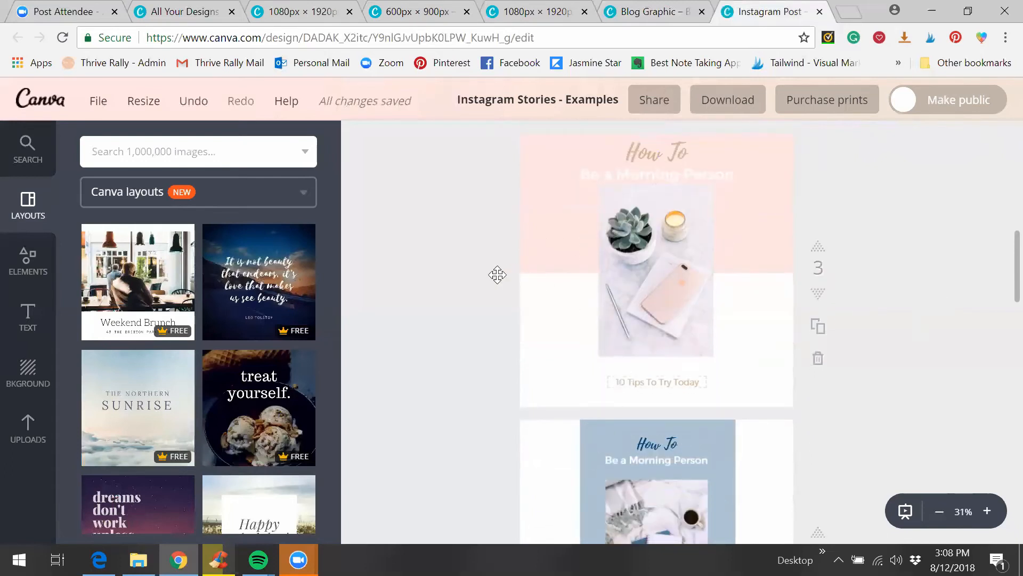
key(ctrl+z)
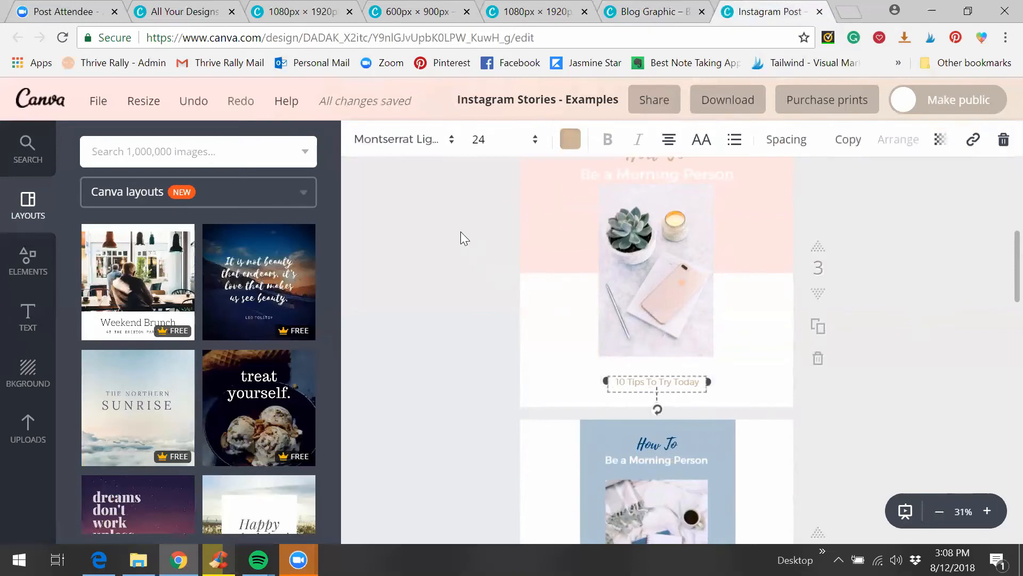
click(506, 144)
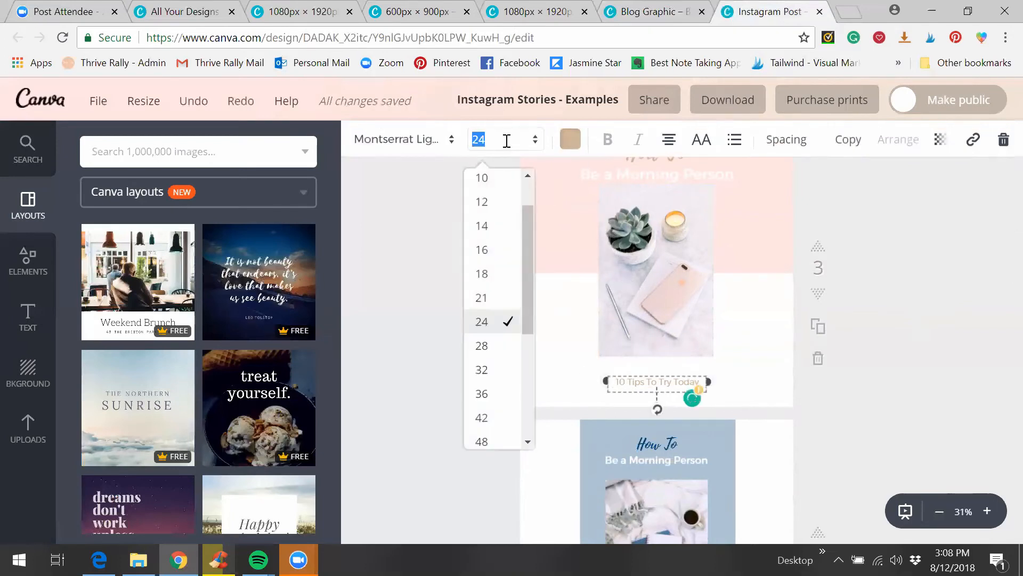
click(501, 395)
mouse_move(599, 393)
mouse_down()
mouse_move(578, 384)
mouse_move(611, 401)
mouse_move(608, 392)
mouse_up()
scroll(458, 368, up, 2)
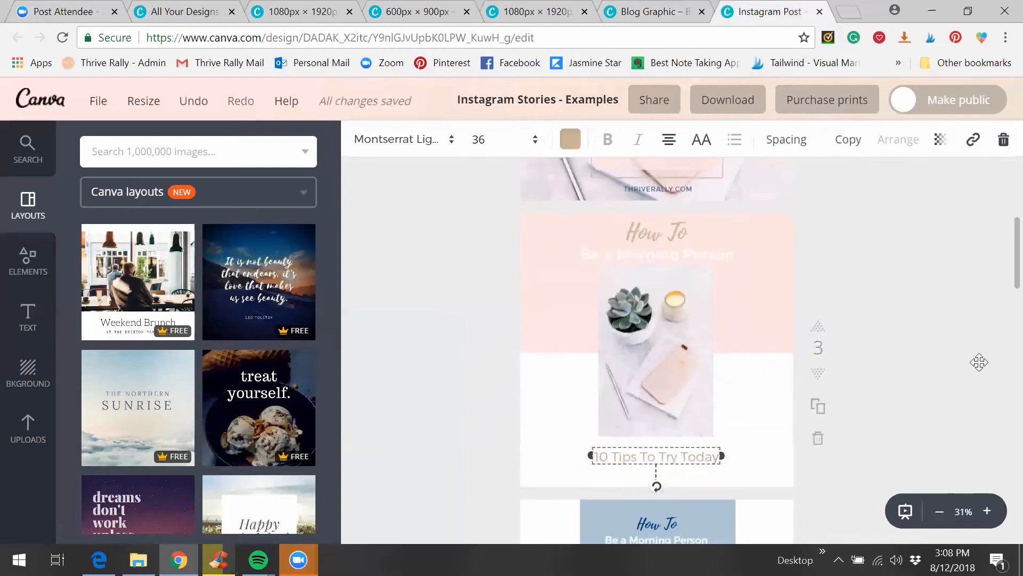
click(959, 328)
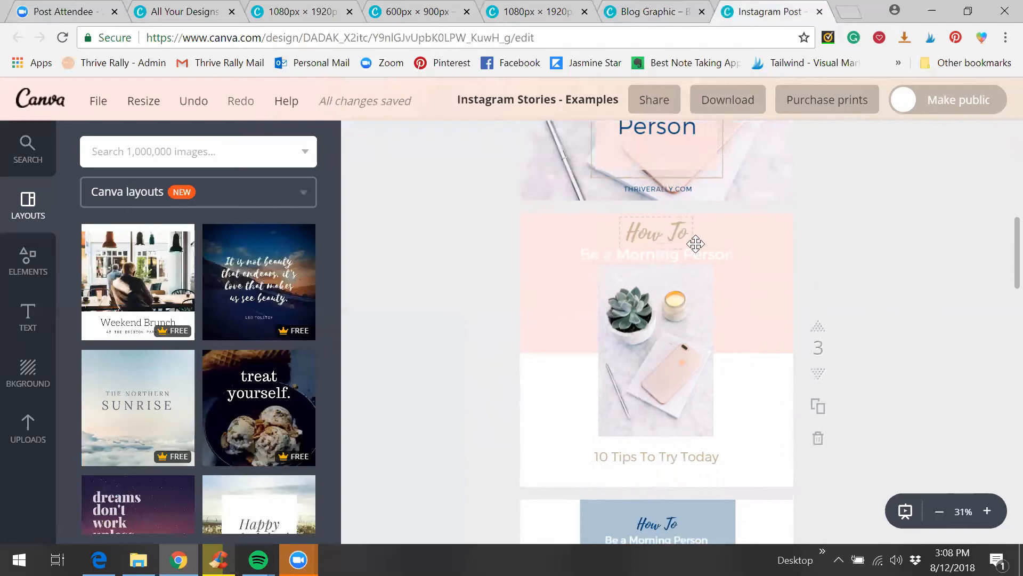
Step: Review all eight pages of the Instagram Post copy to see how each layout fits the square format
scroll(651, 382, down, 6)
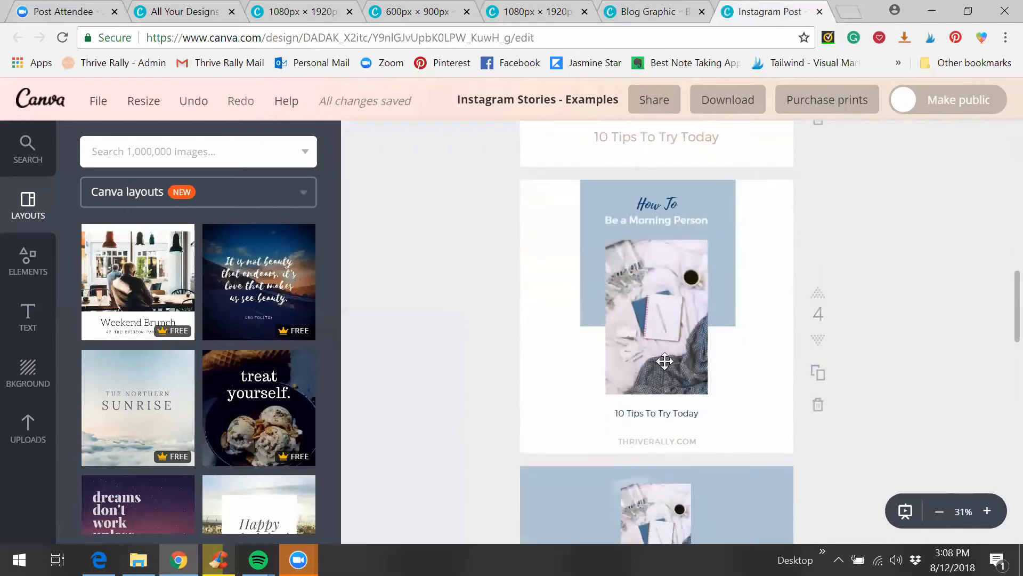
scroll(686, 408, down, 6)
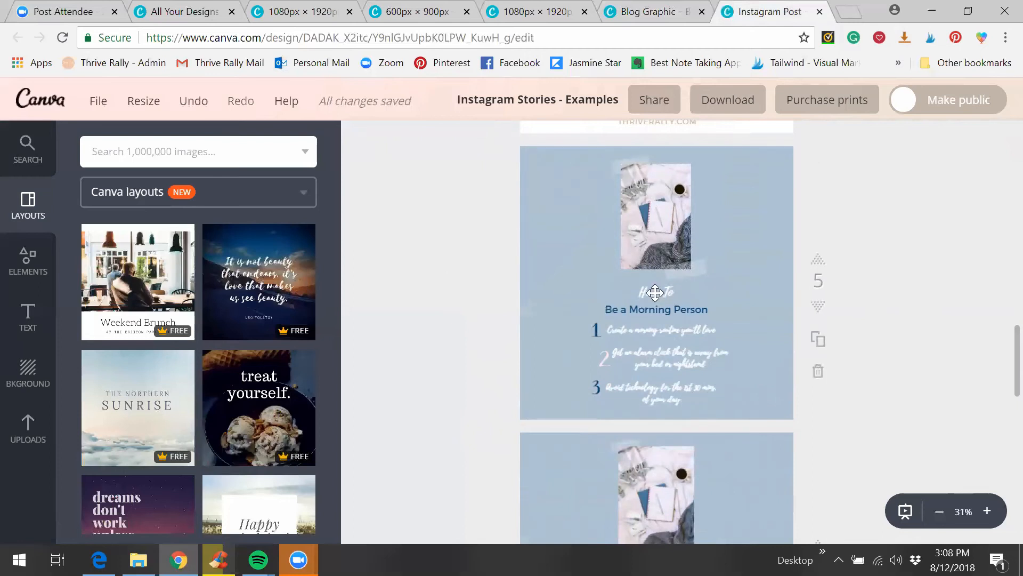
scroll(619, 349, down, 9)
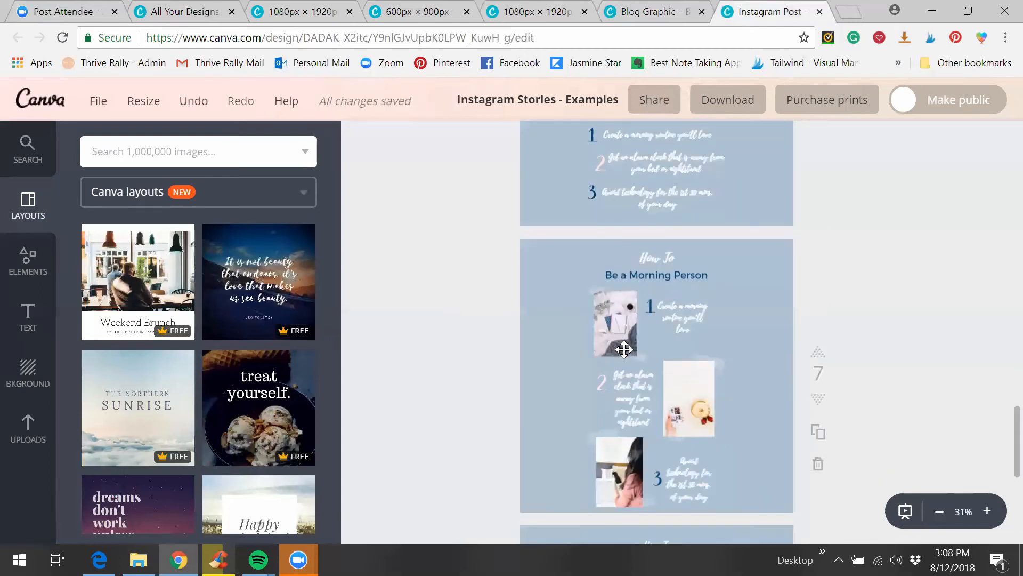
scroll(624, 349, down, 5)
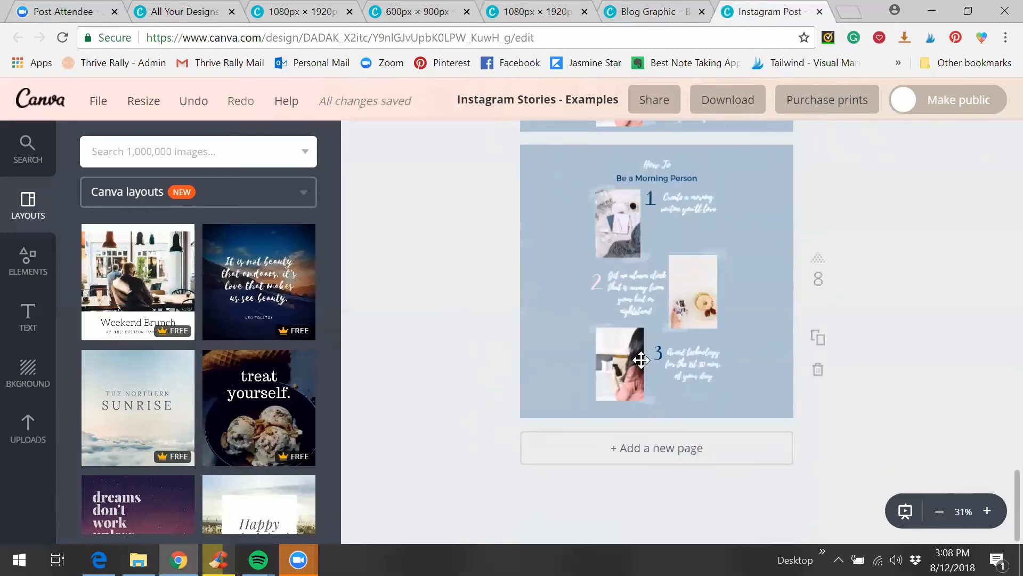
scroll(640, 357, up, 20)
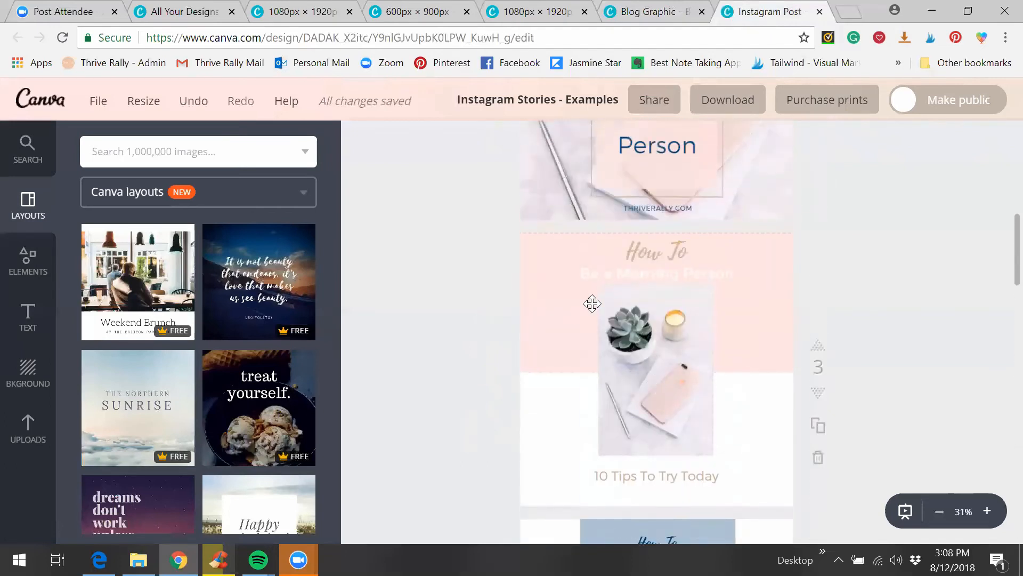
scroll(571, 306, up, 10)
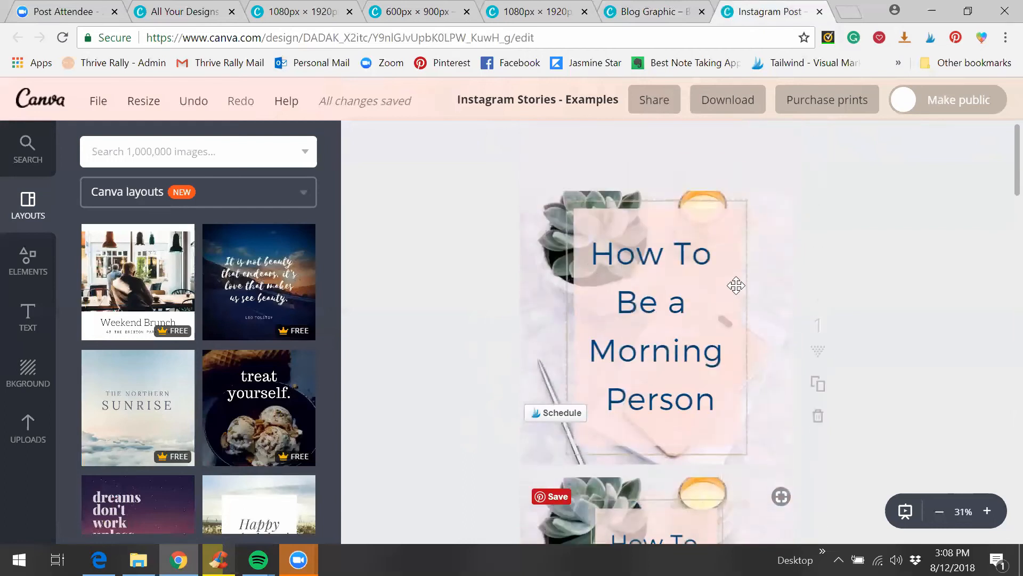
scroll(648, 302, down, 10)
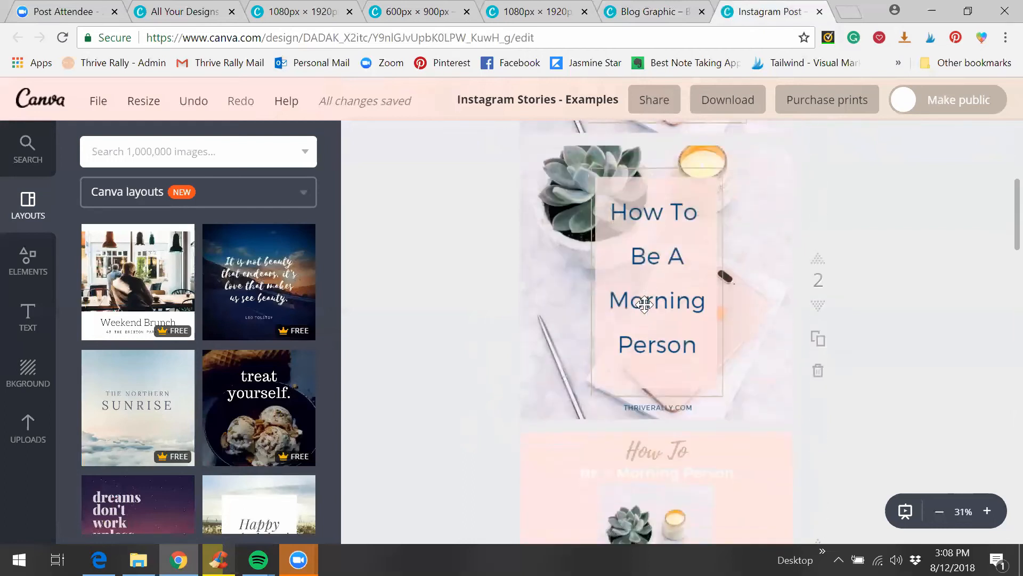
scroll(645, 305, down, 2)
scroll(645, 305, down, 6)
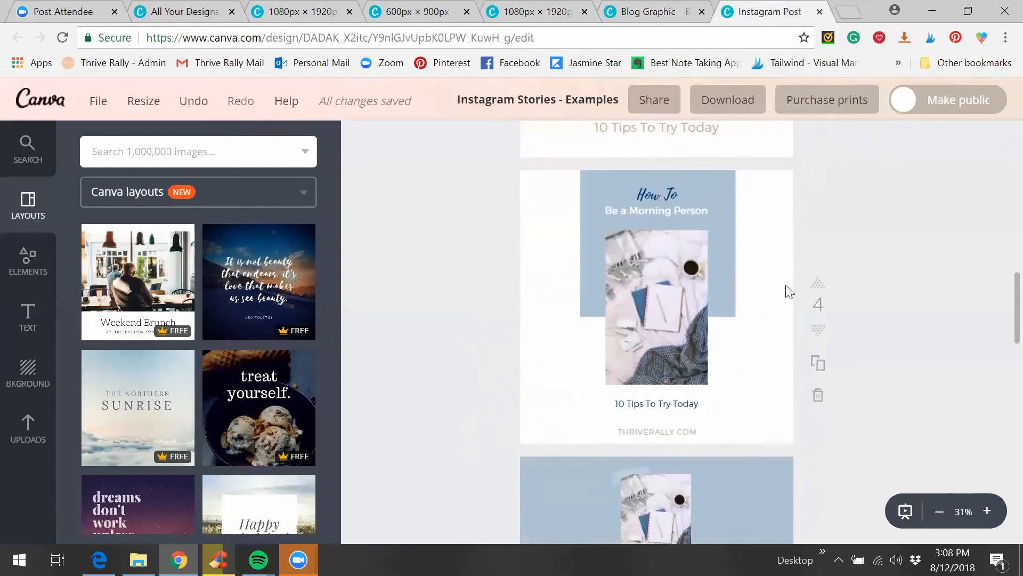
scroll(916, 275, up, 20)
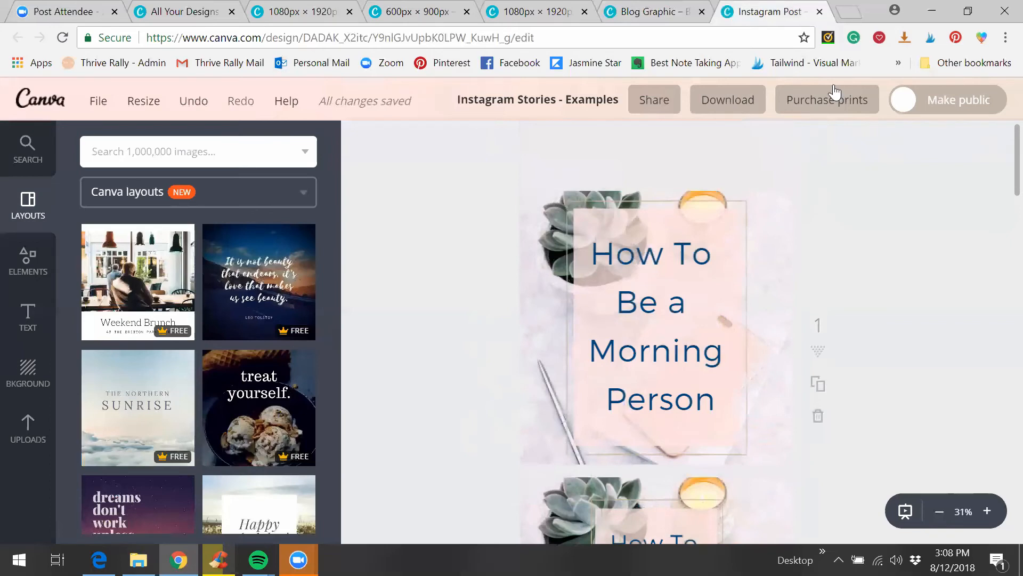
Step: Close the open 600px × 900px design and switch to the All Your Designs page with the browser window maximized
click(966, 12)
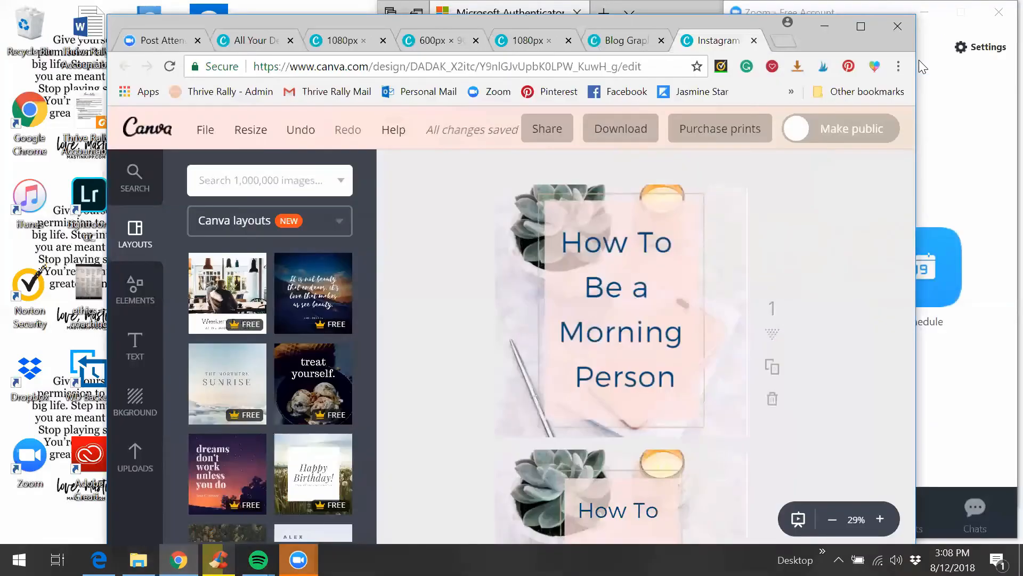
click(475, 40)
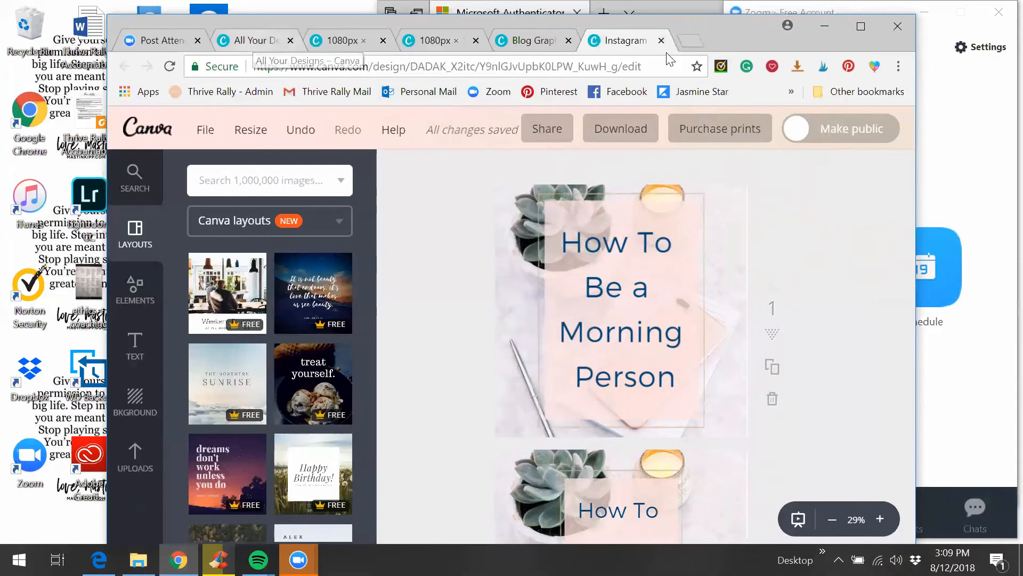
click(249, 42)
click(858, 29)
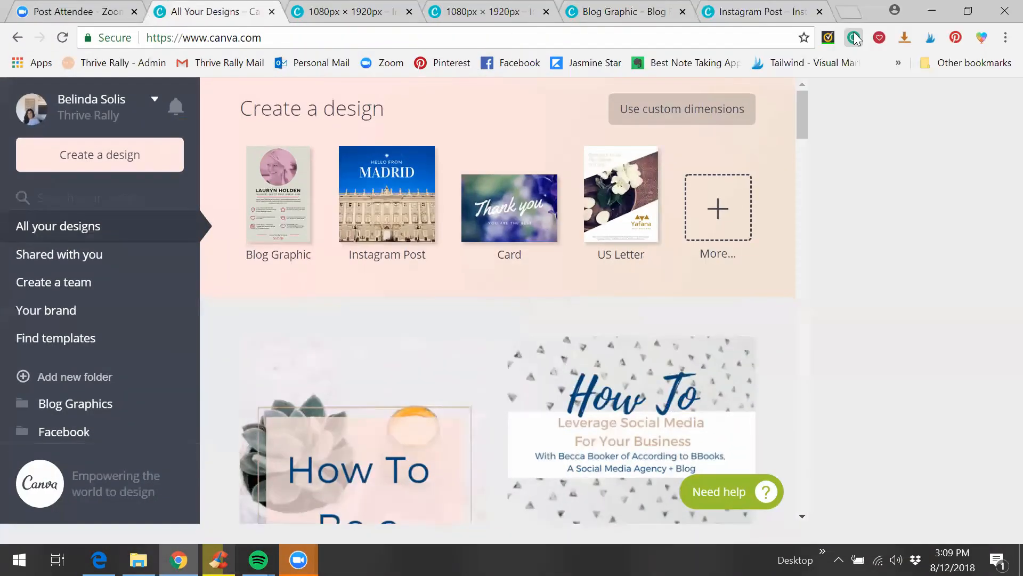
Step: Create a new blank design with custom dimensions of 600 × 900 px
click(957, 202)
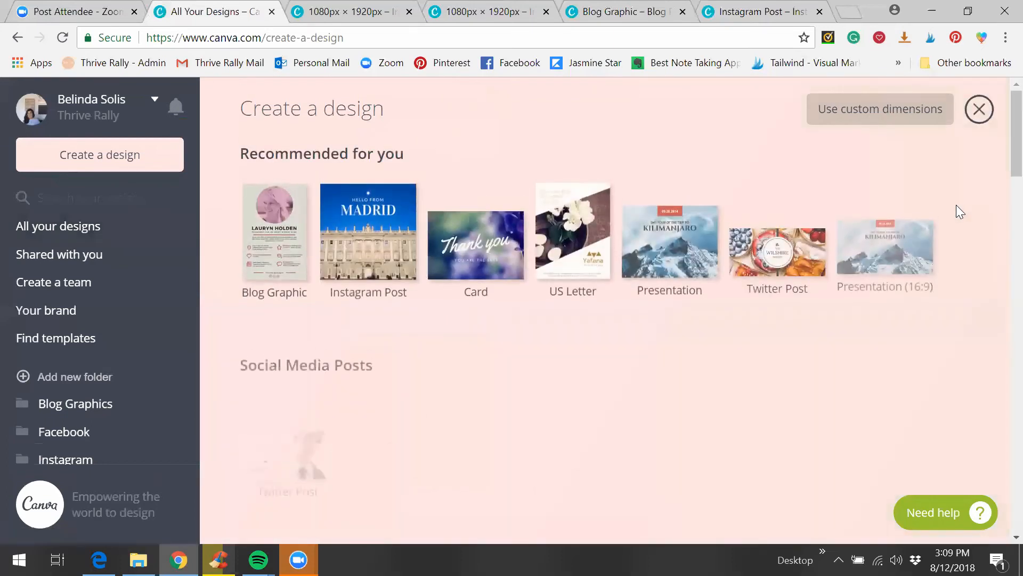
scroll(600, 358, down, 1)
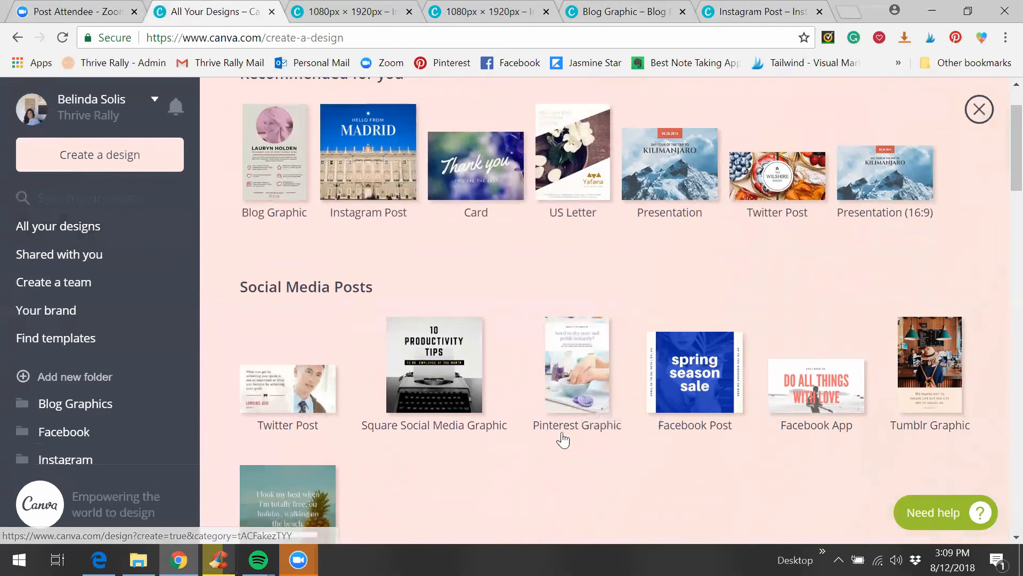
scroll(603, 452, up, 2)
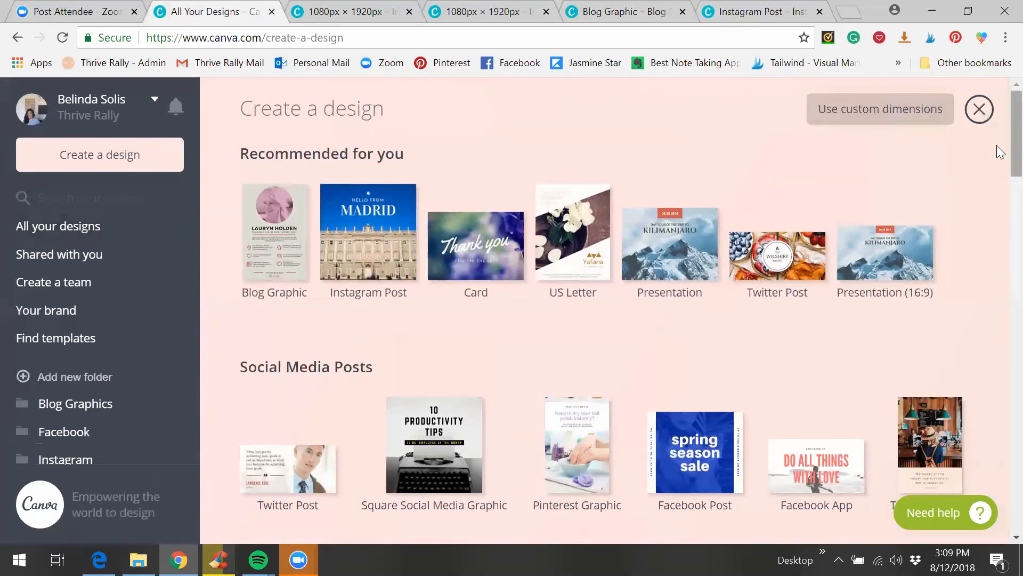
click(866, 113)
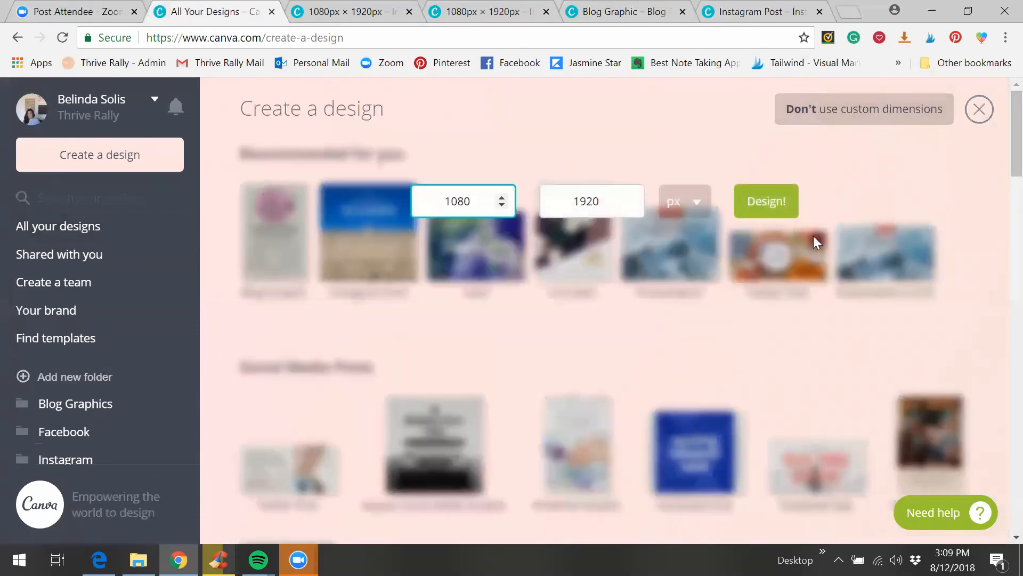
drag(480, 203, 413, 192)
text(600)
key(Tab)
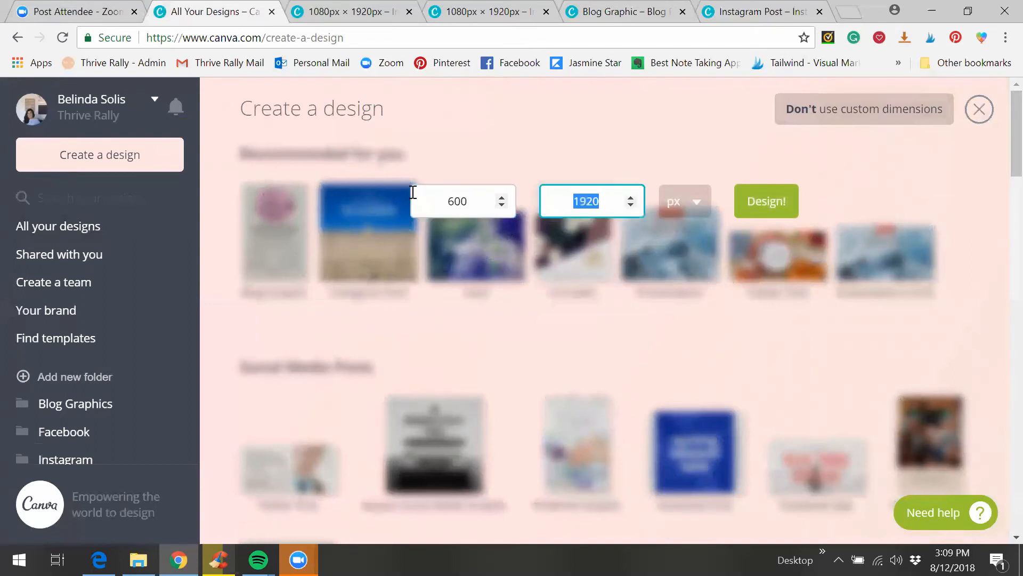
text(900)
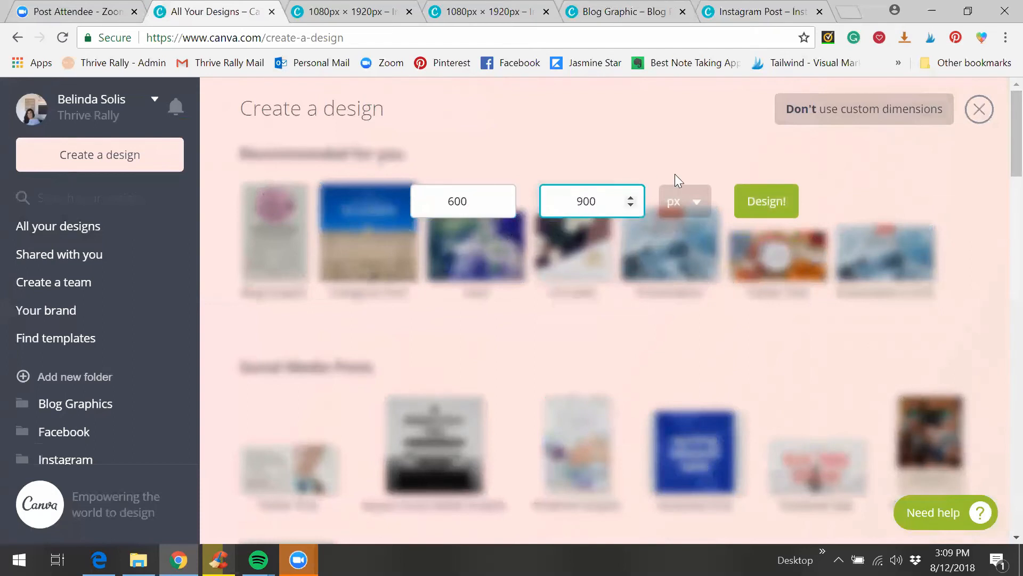
click(760, 207)
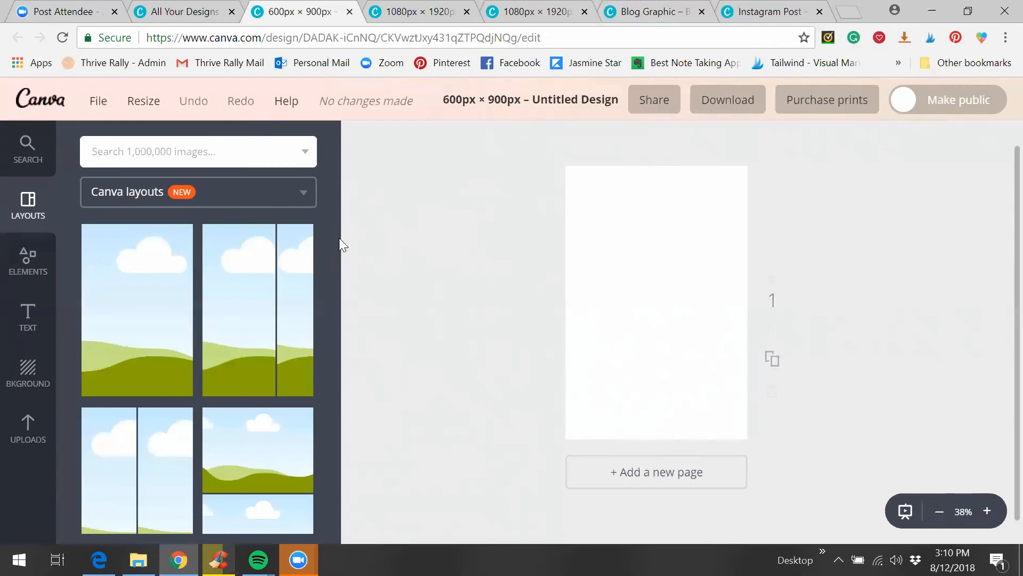
Step: List all your own designs as layout sources for the blank 600 × 900 px design
click(303, 196)
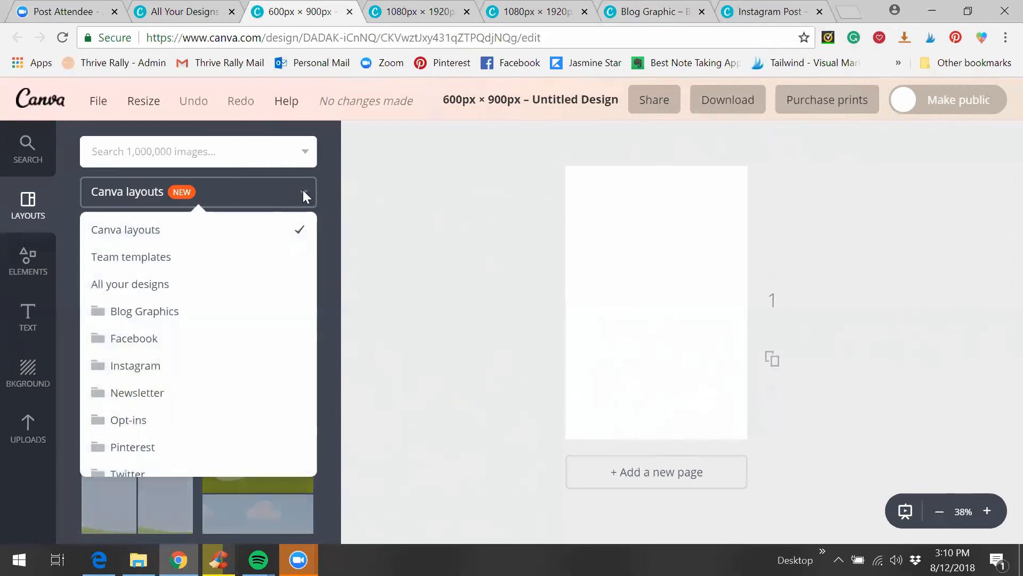
click(123, 289)
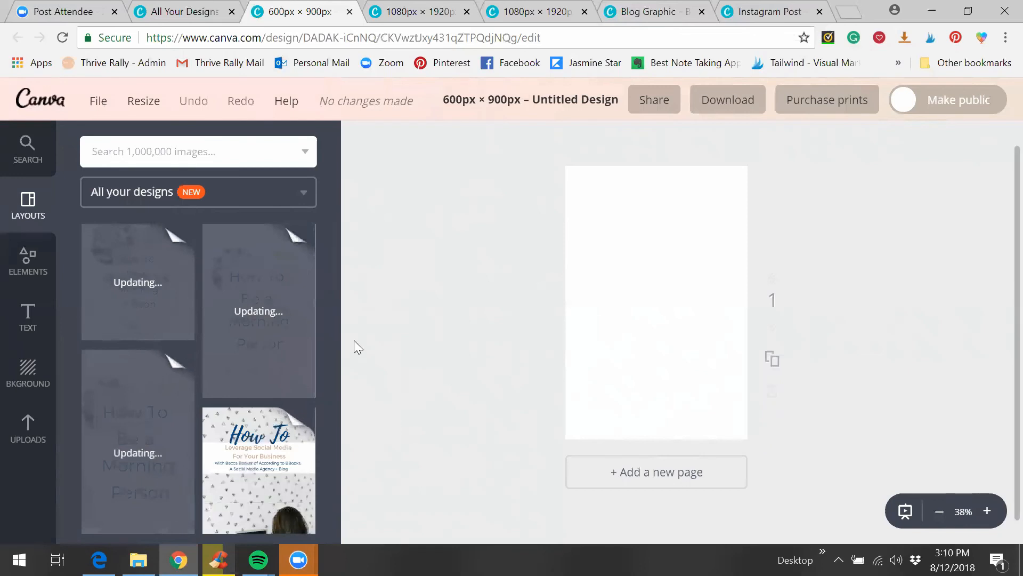
scroll(349, 331, down, 1)
scroll(482, 322, up, 1)
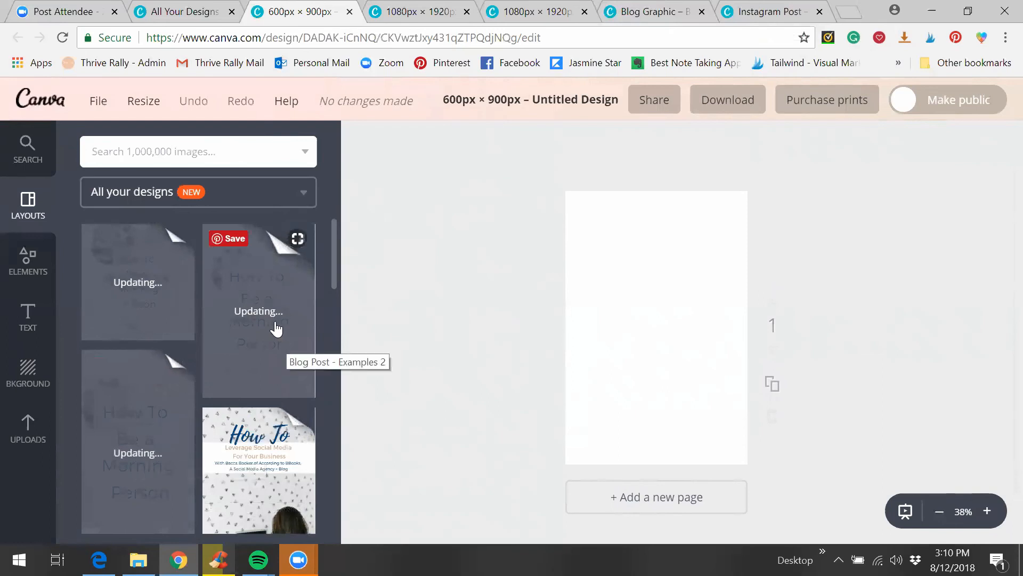
Step: Fill the blank first page with the pink framed "How To Be A Morning Person" layout from the Blog Post - Examples 2 design
click(242, 322)
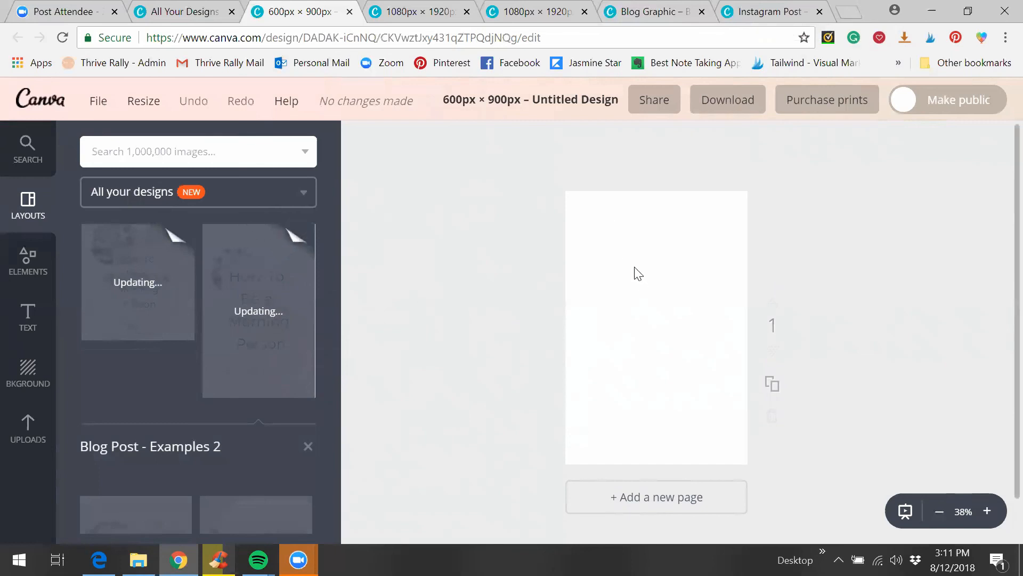
scroll(370, 320, down, 1)
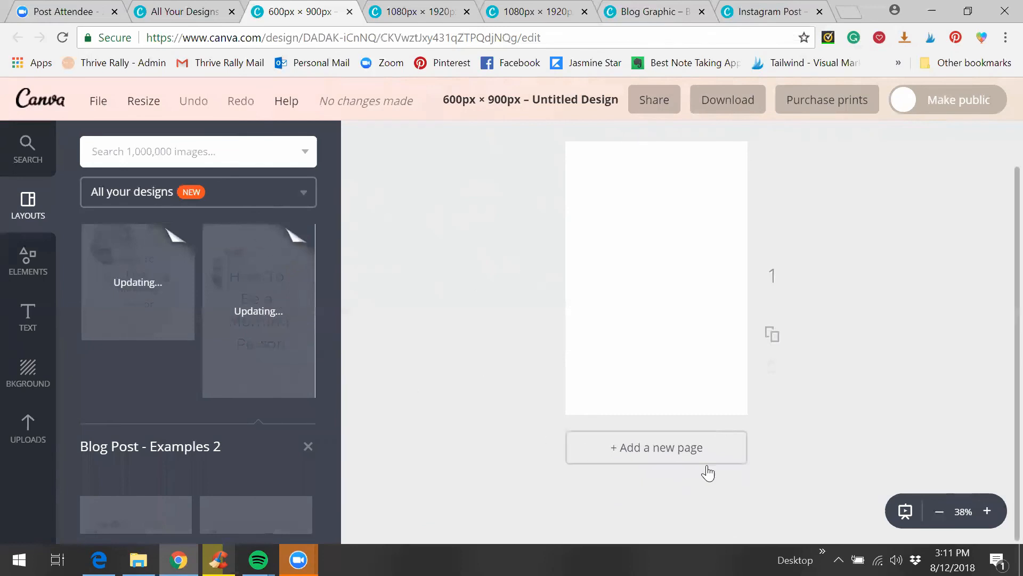
scroll(258, 347, down, 5)
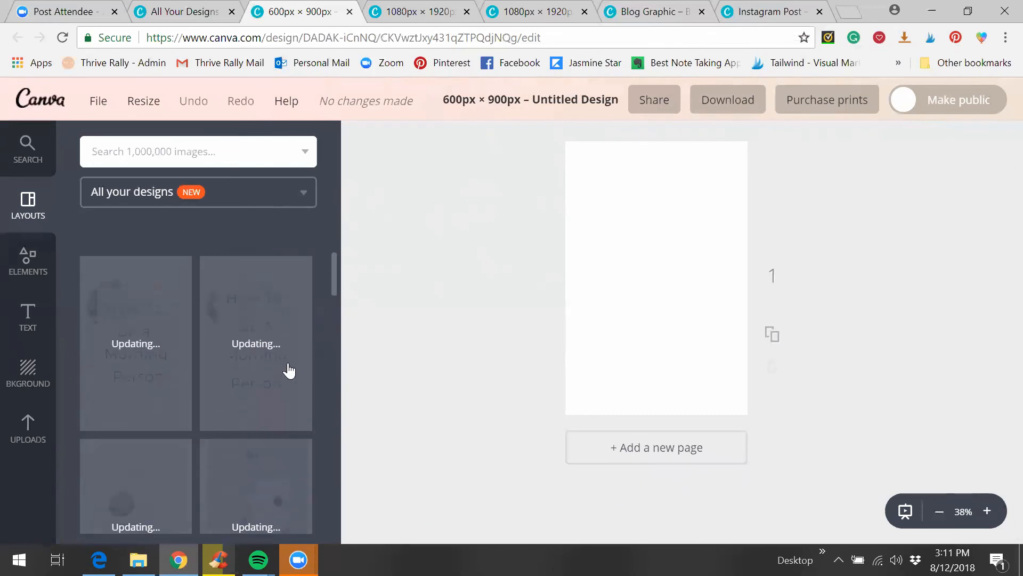
click(263, 379)
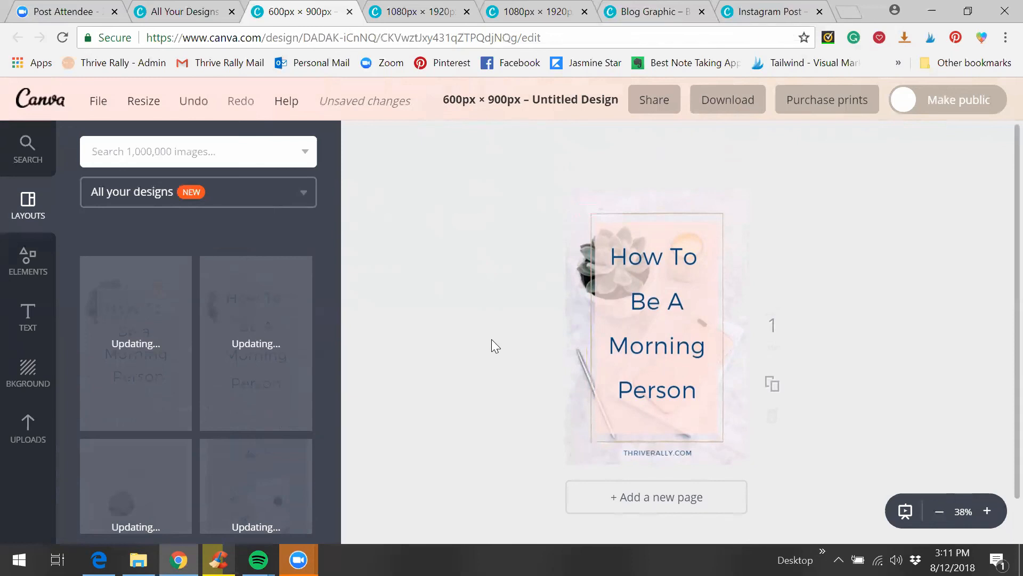
Step: Add a second page and apply the blue "How To Be a Morning Person" layout with the notebook and coffee photo
scroll(491, 339, down, 1)
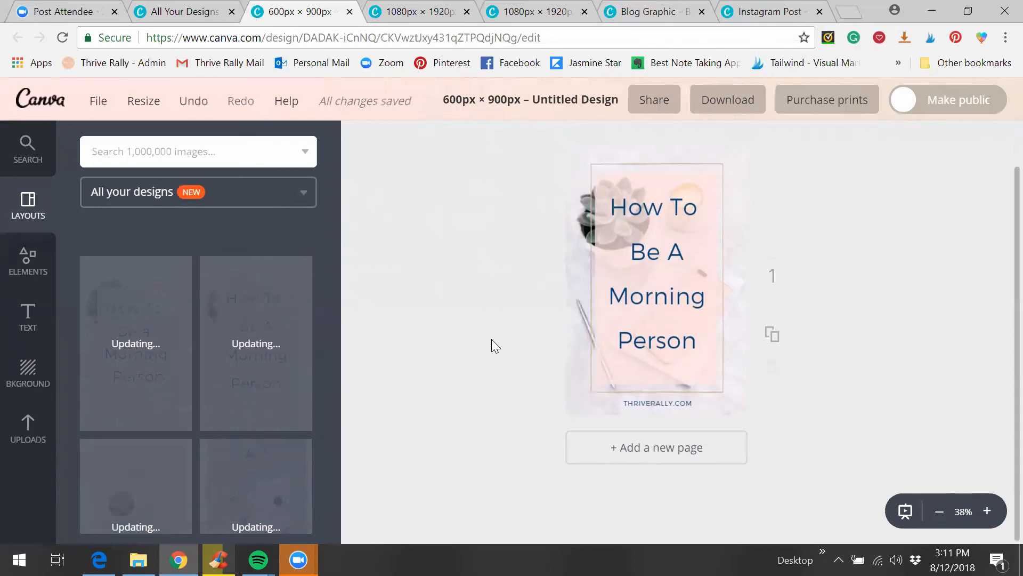
click(666, 449)
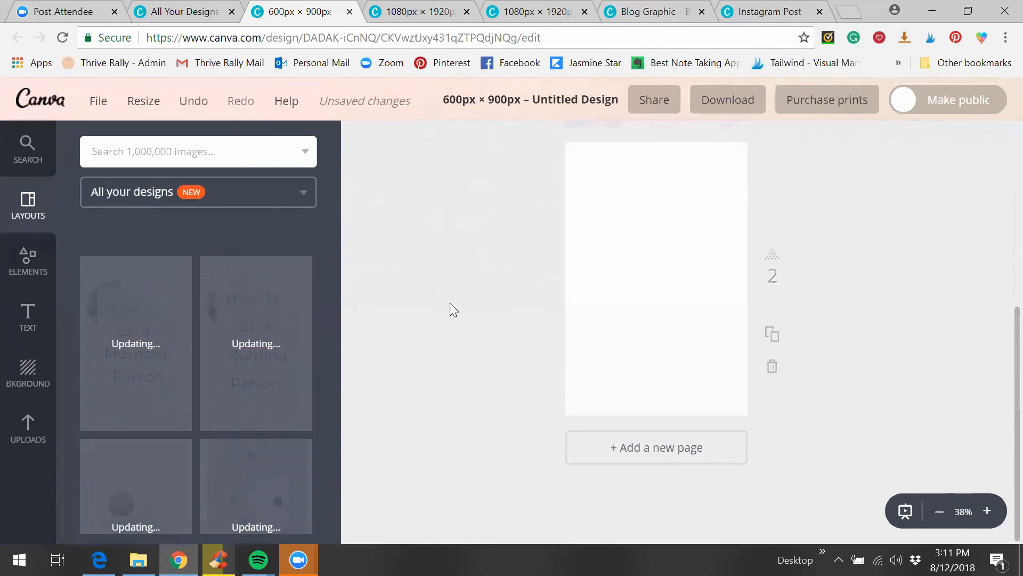
scroll(196, 353, down, 3)
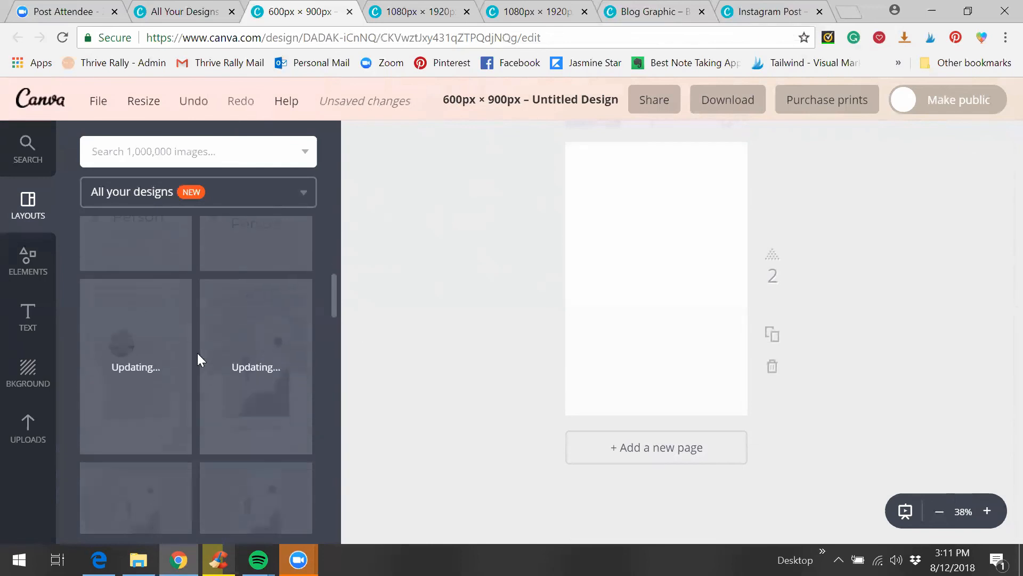
click(263, 324)
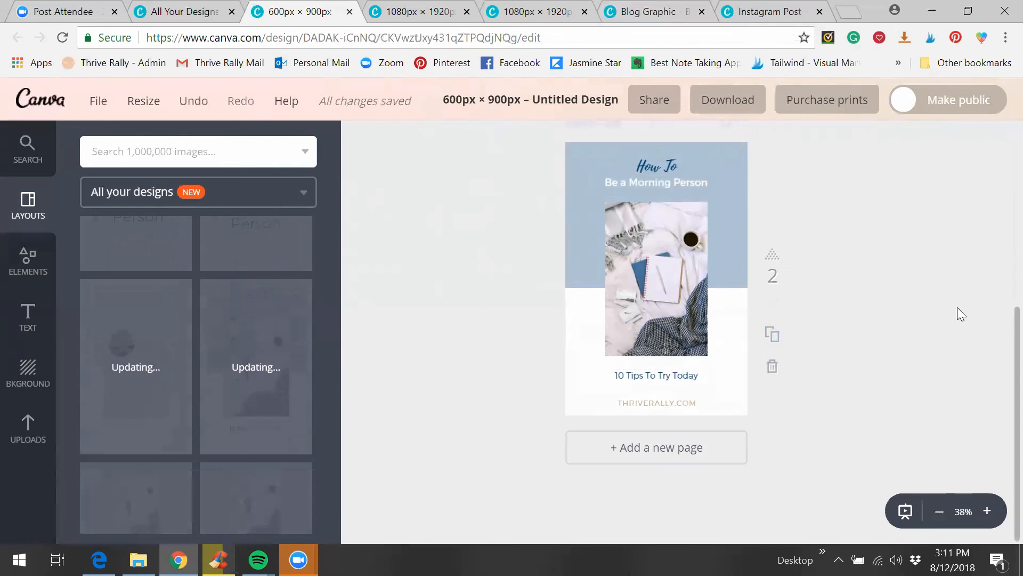
Step: Add a third page and apply the pink "10 Tips To Try Today" layout with the succulent and phone photo
scroll(940, 311, up, 5)
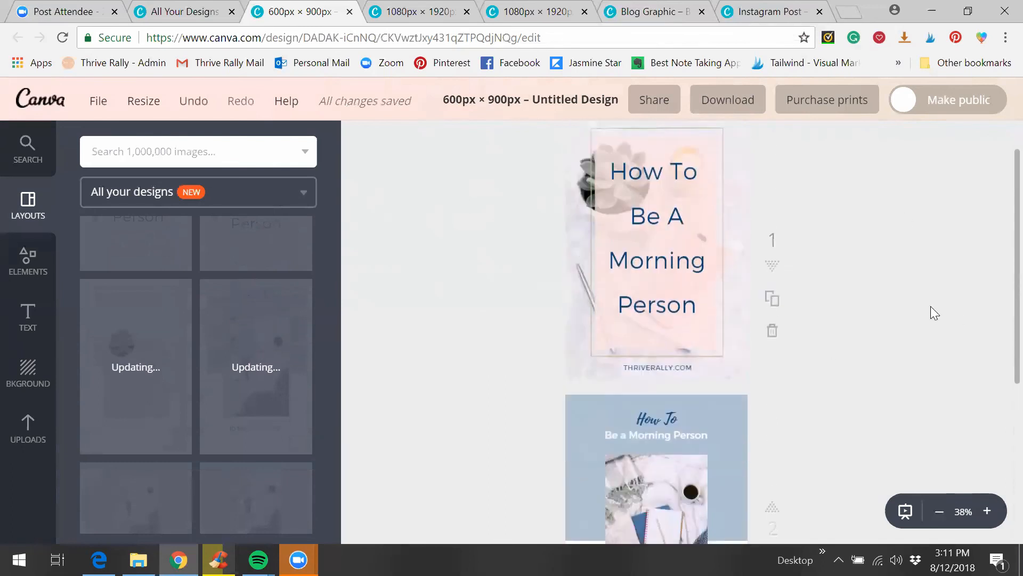
scroll(922, 312, down, 5)
click(590, 454)
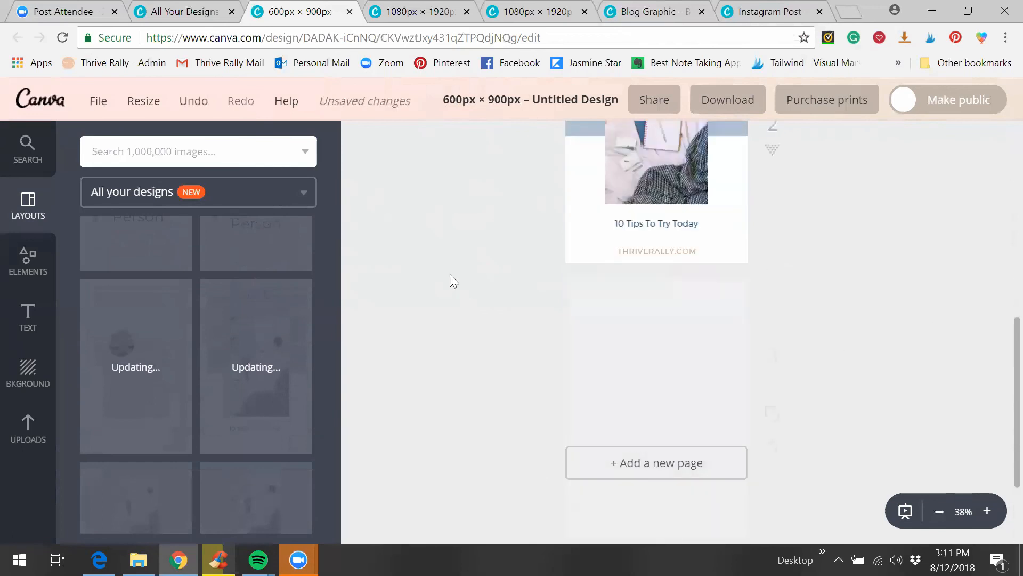
click(141, 354)
scroll(466, 308, up, 2)
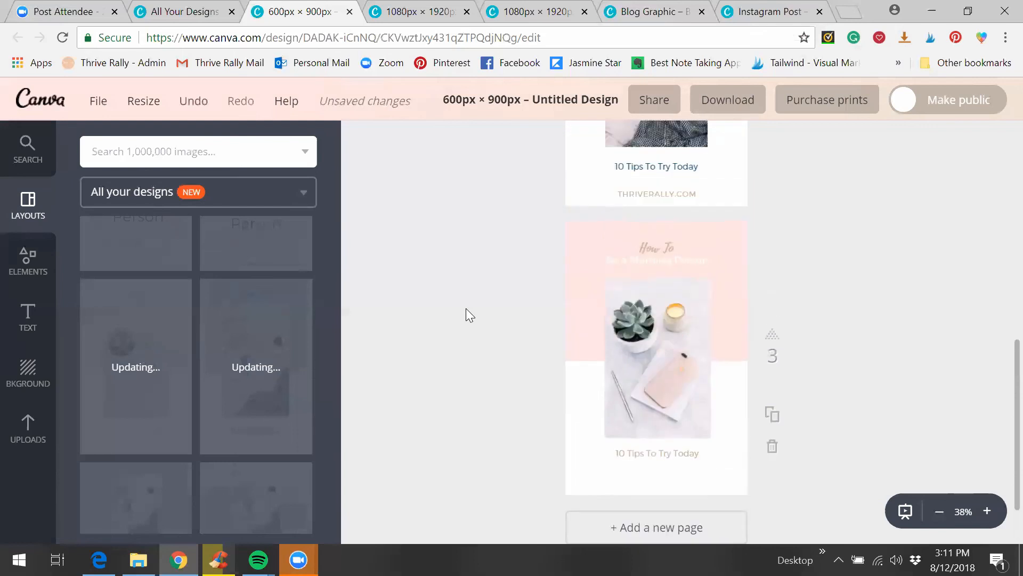
Step: Review the three pages of the 600 × 900 px design to check how each layout fits the format
scroll(465, 308, up, 10)
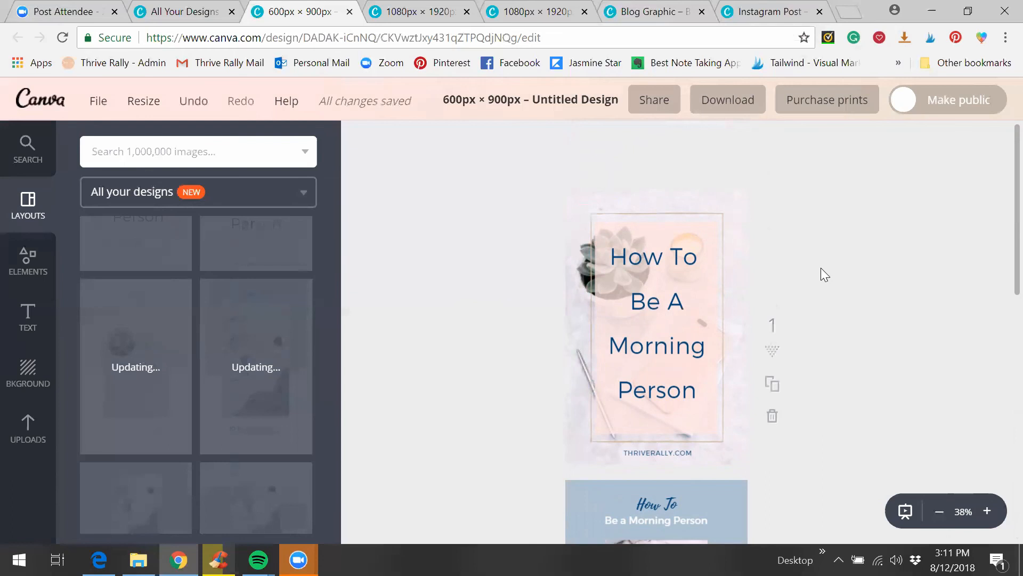
scroll(821, 267, down, 9)
scroll(852, 311, down, 2)
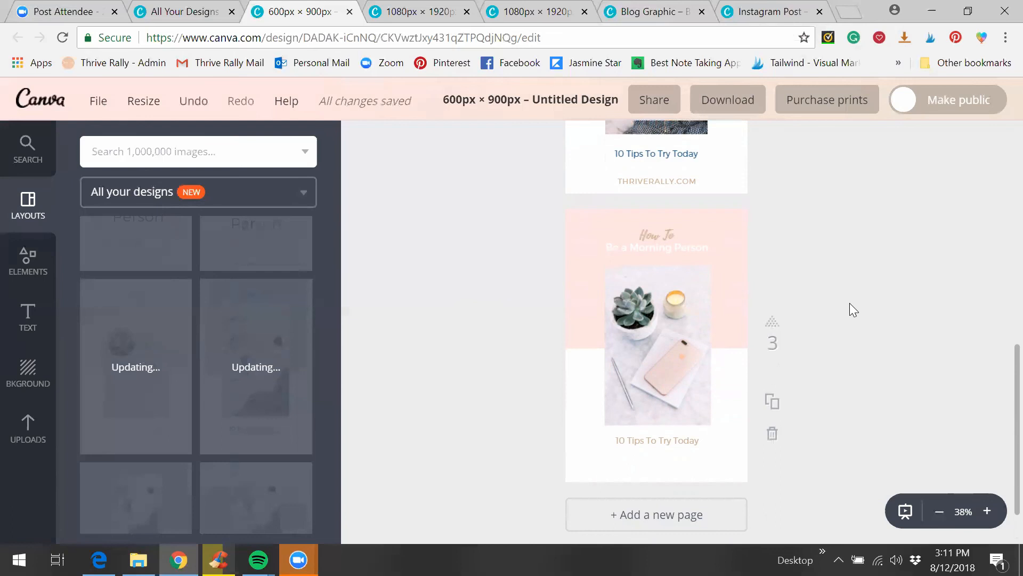
scroll(850, 303, down, 1)
scroll(853, 304, up, 10)
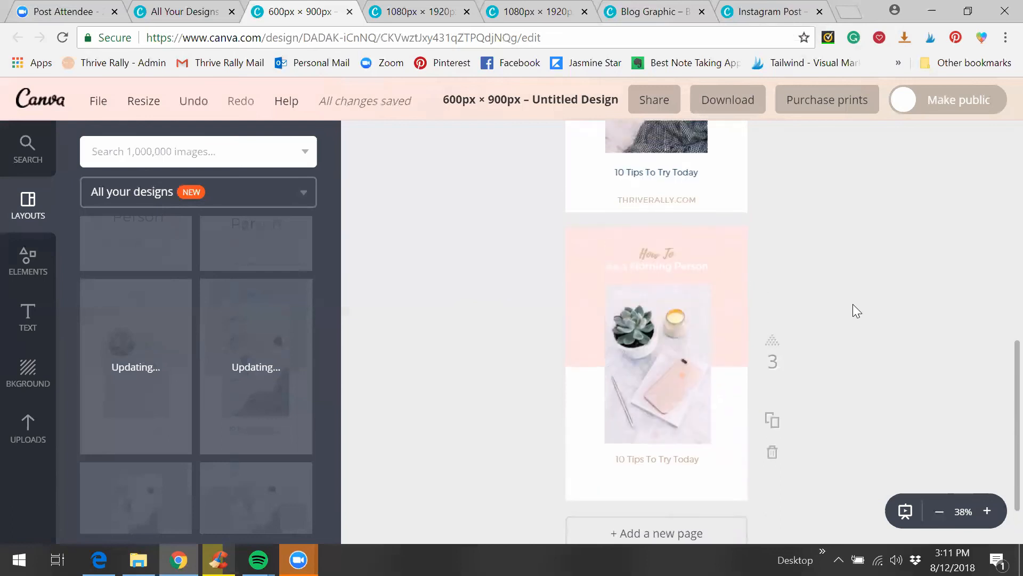
scroll(853, 312, up, 1)
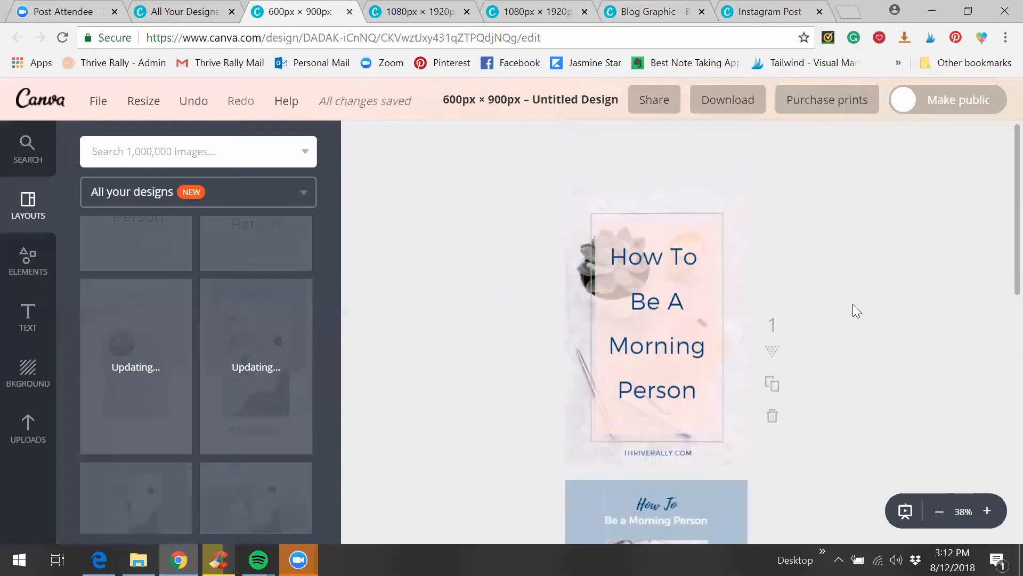